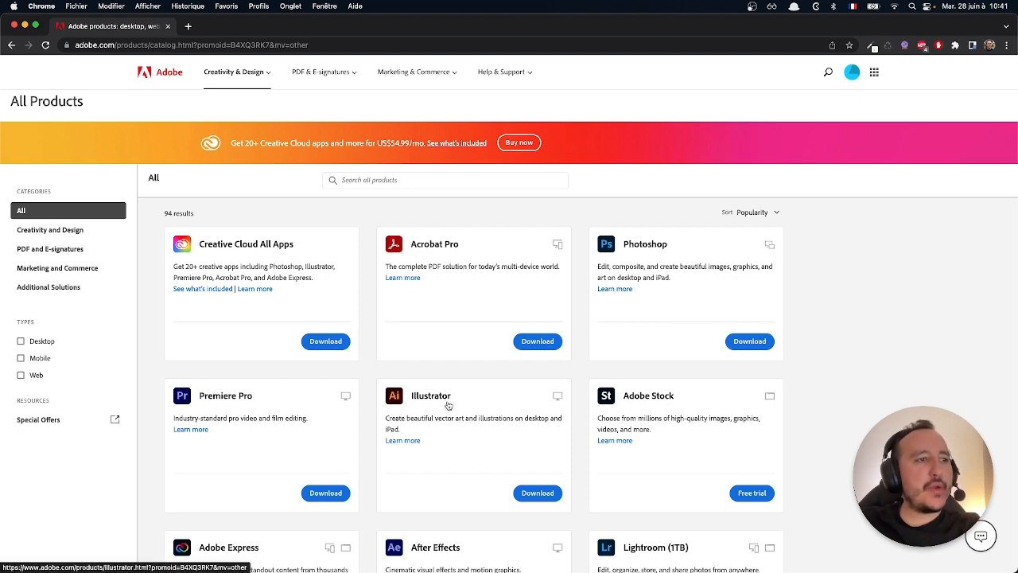
Browse the Adobe product catalogue and examine the description of Adobe XD.
scroll(448, 406, "down", 5)
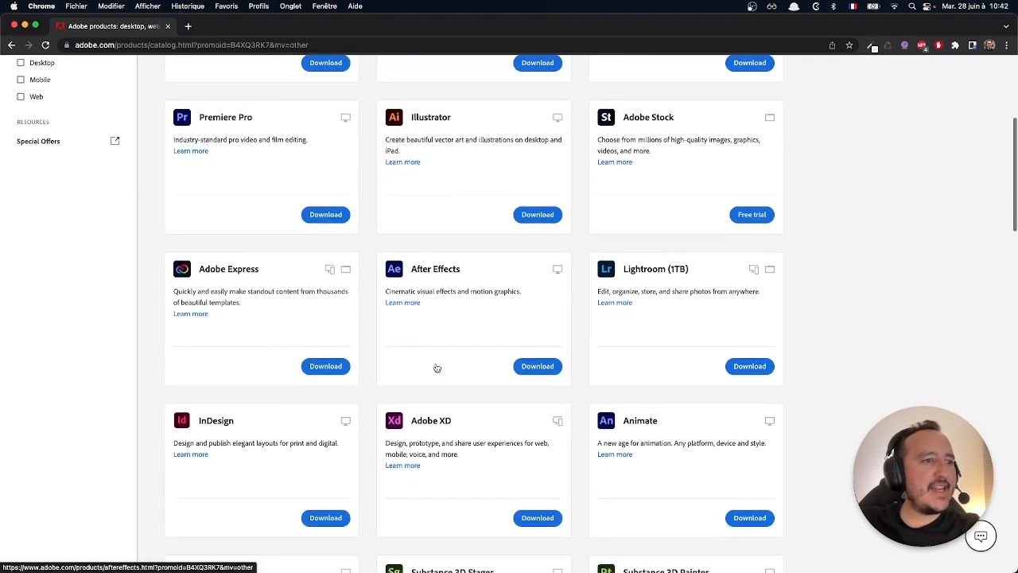
scroll(437, 368, "down", 2)
scroll(466, 391, "down", 2)
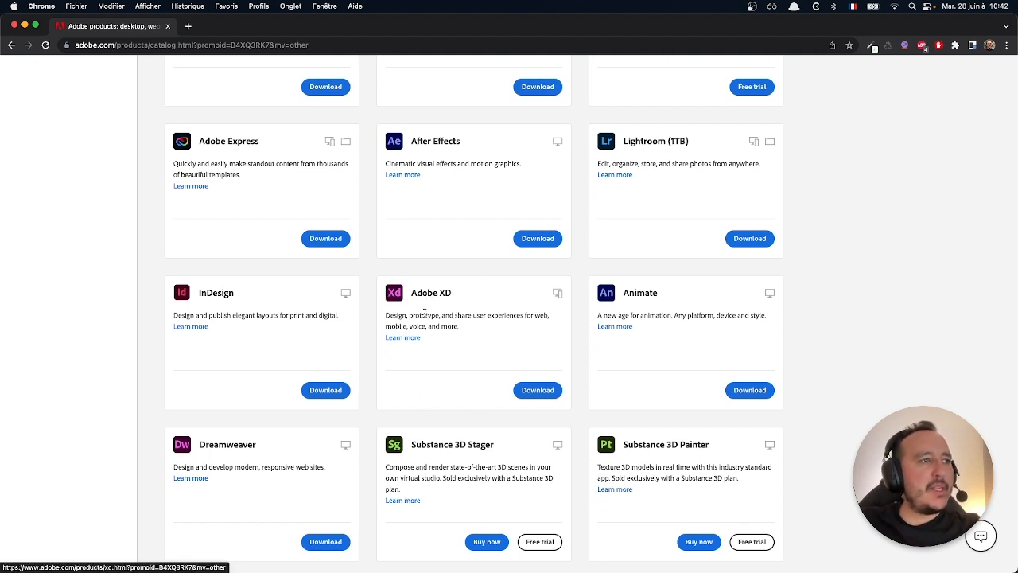
left_click_drag(386, 315, 432, 317)
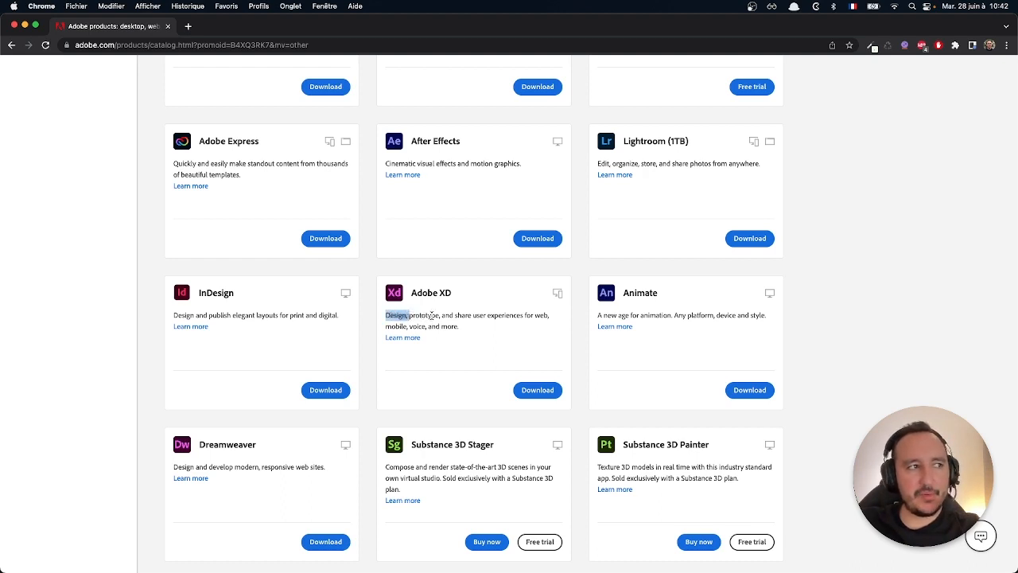
left_click(439, 316)
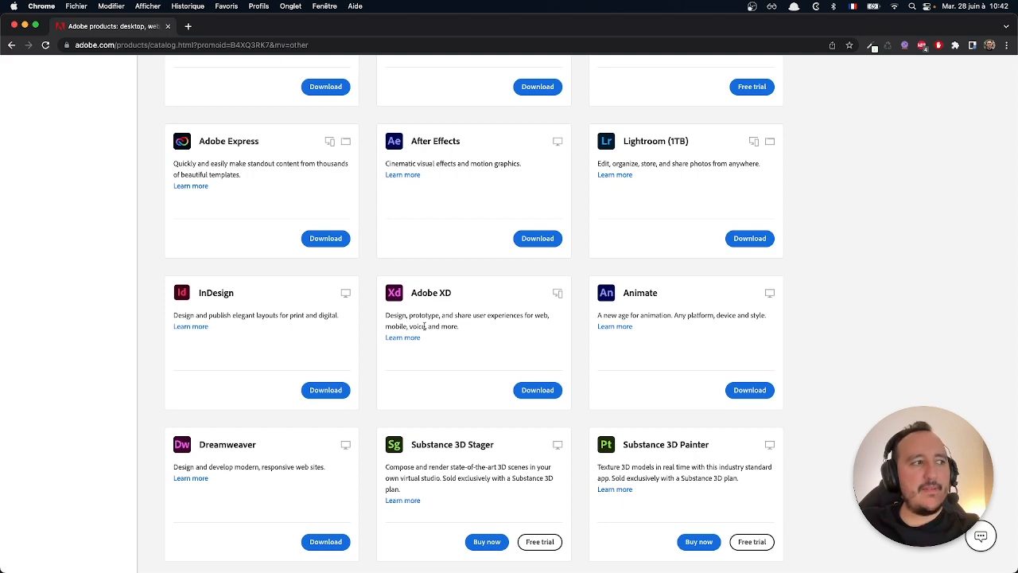
scroll(426, 326, "up", 10)
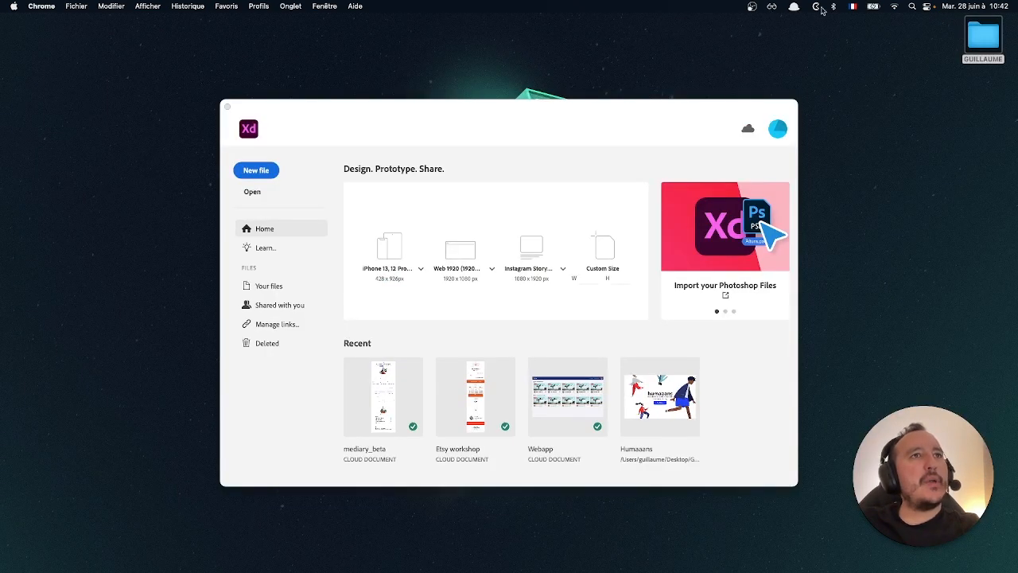
Launch Creative Cloud, start its available update, and return to the Adobe XD home screen.
key("alt+space")
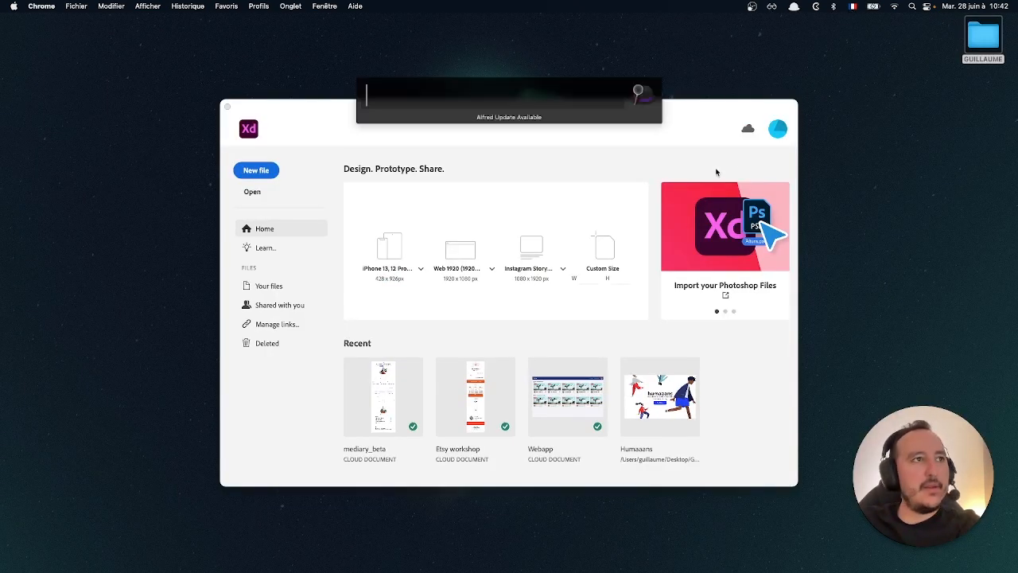
type("adobe creative")
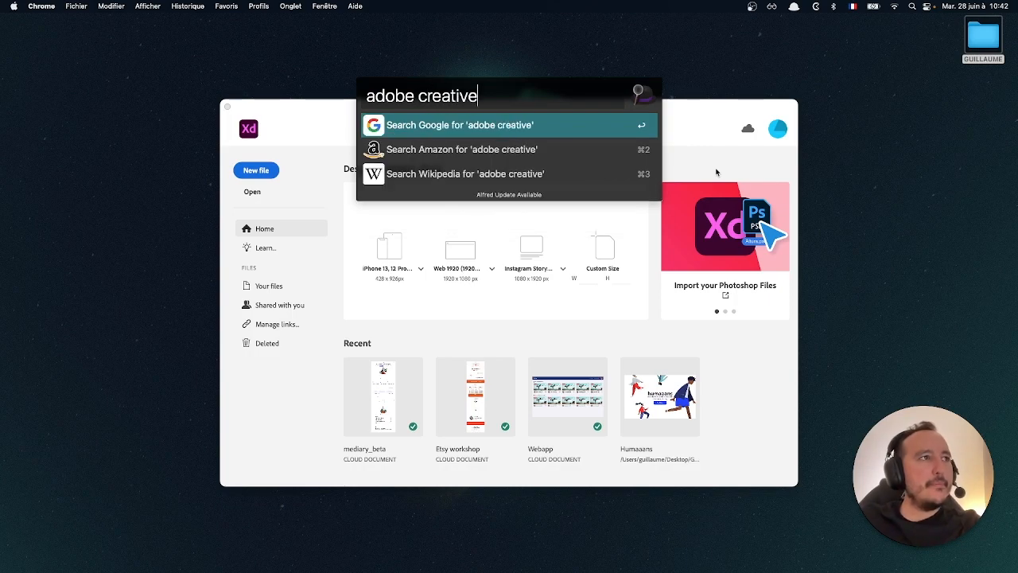
key("super+a")
key("BackSpace")
type("cr")
key("Return")
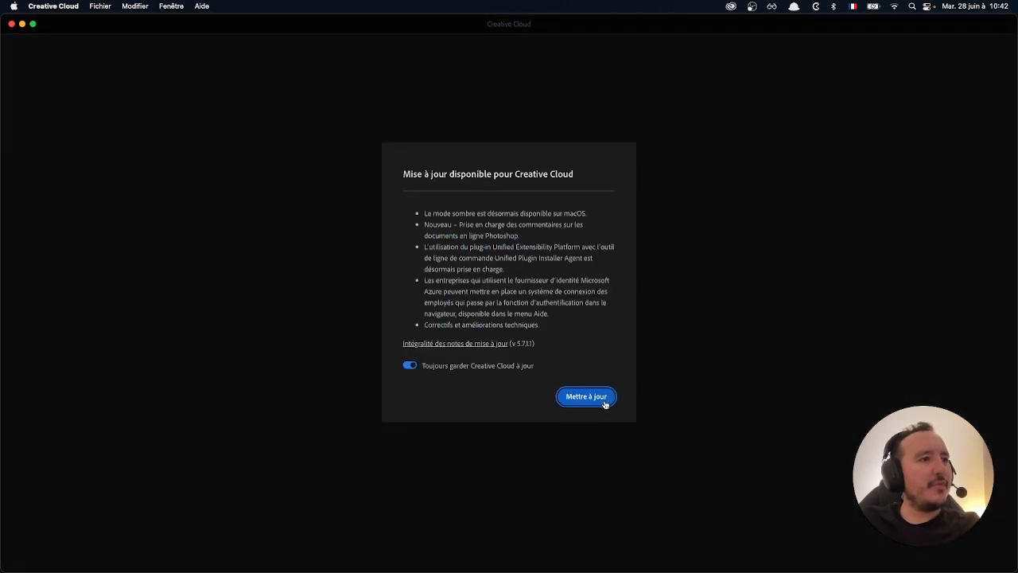
left_click(604, 403)
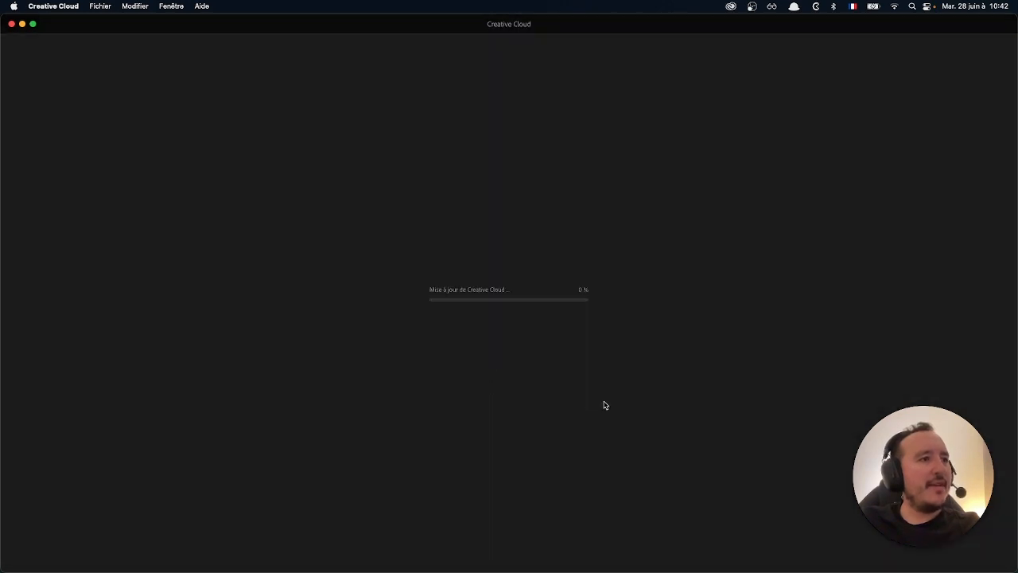
left_click(12, 26)
left_click(385, 145)
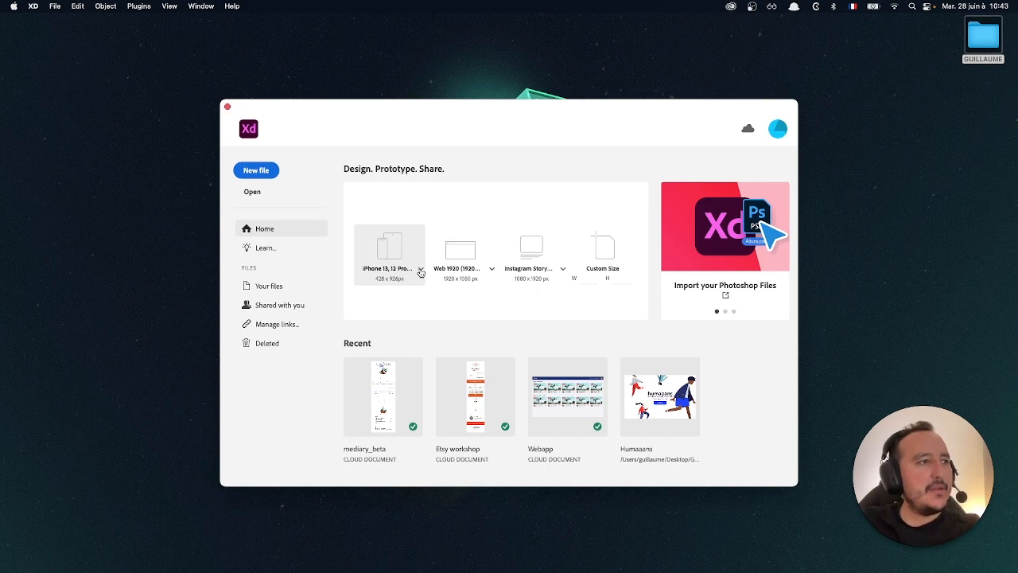
Review the phone, web and social media artboard presets, and create a new document with a Web 1920 artboard (1920 × 1080).
left_click(421, 271)
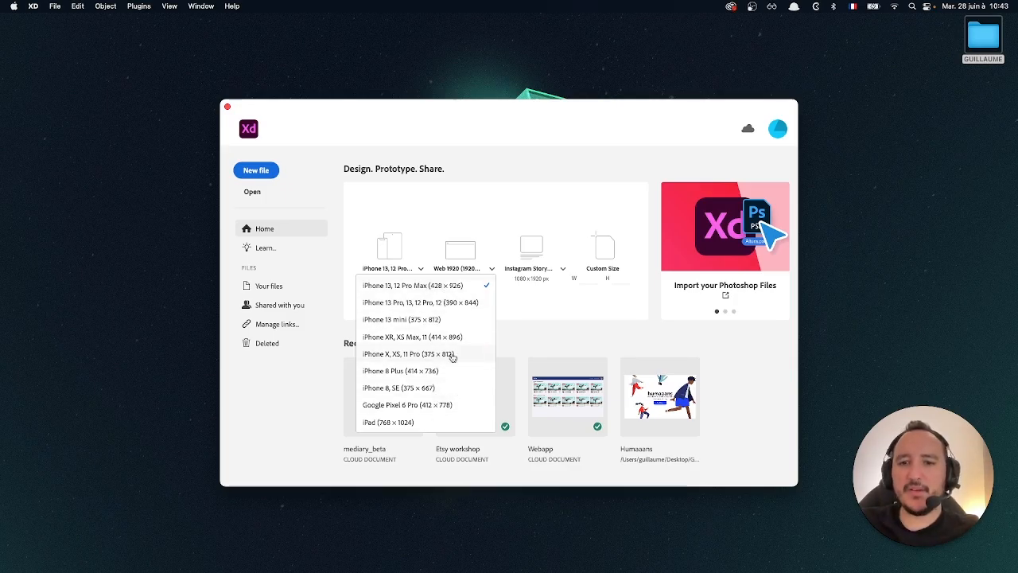
left_click(486, 280)
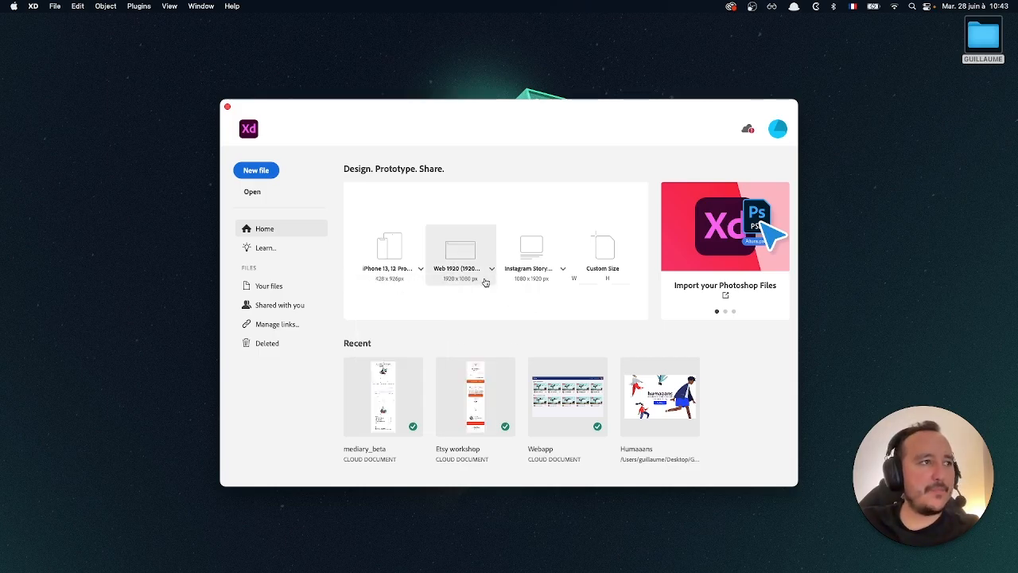
left_click(491, 270)
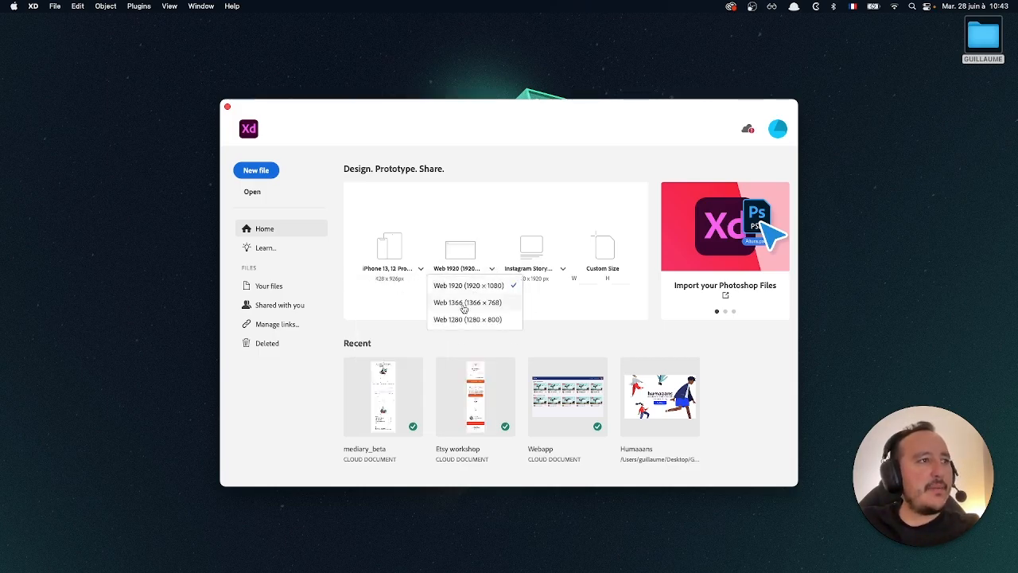
left_click(540, 301)
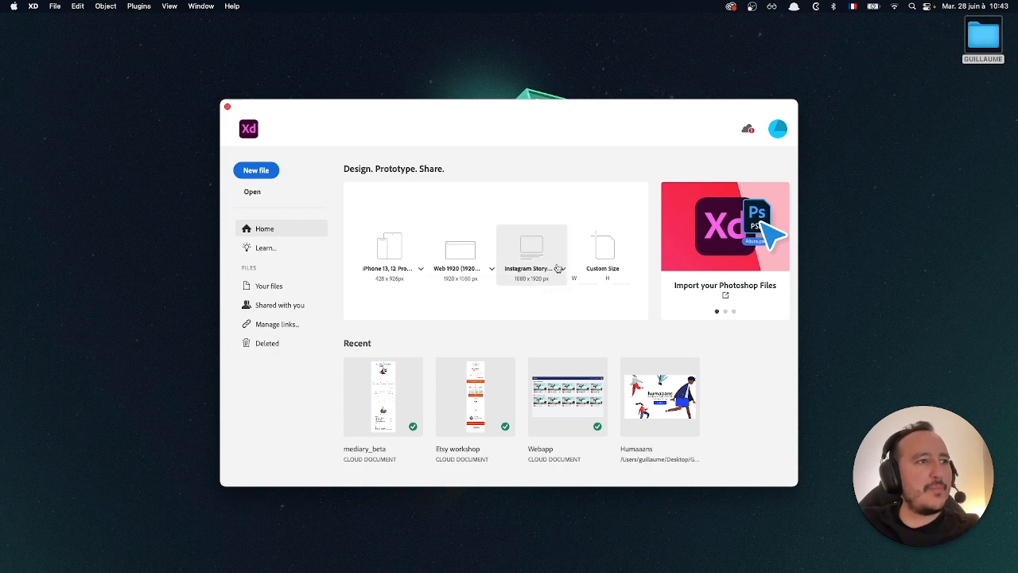
left_click(561, 269)
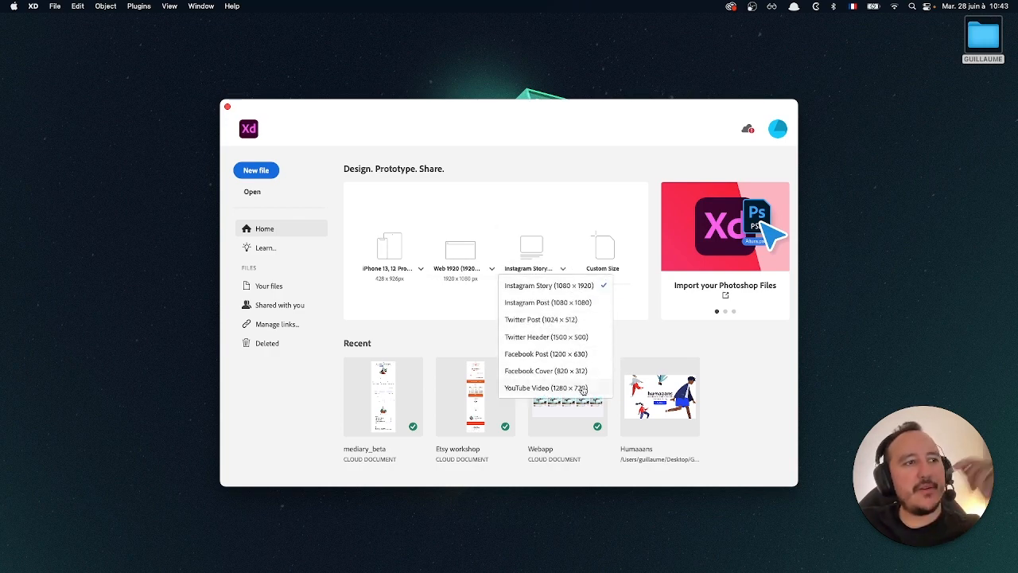
left_click(626, 315)
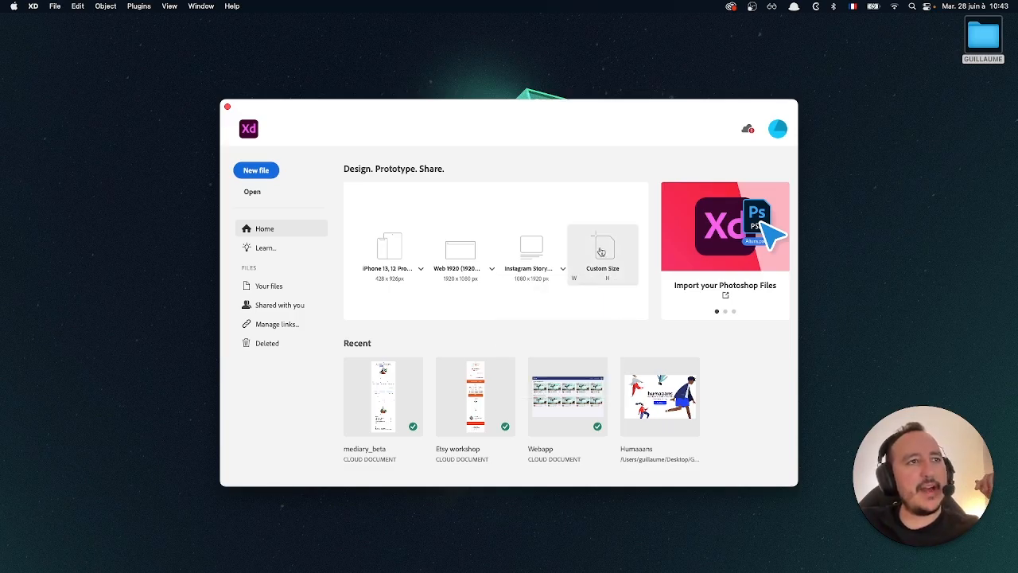
left_click(262, 172)
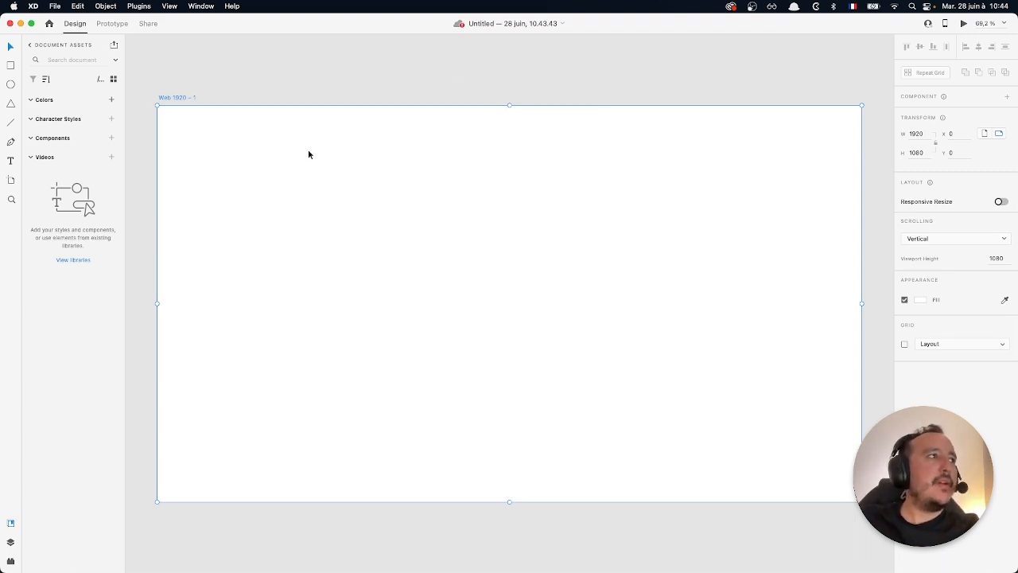
Examine the size presets for new artboards and the dimensions of the Web 1920 artboard.
left_click(330, 99)
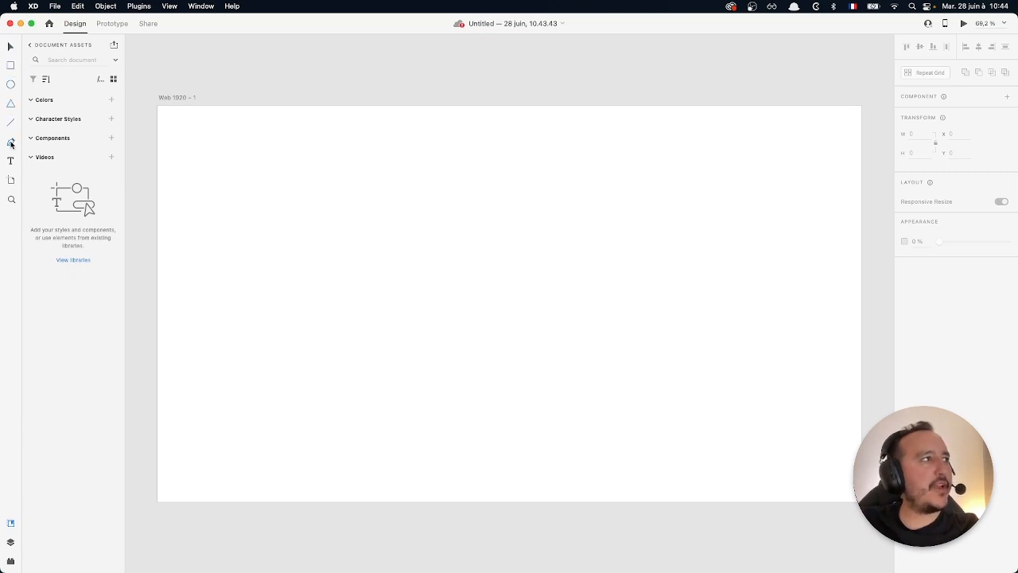
left_click(11, 181)
left_click(11, 200)
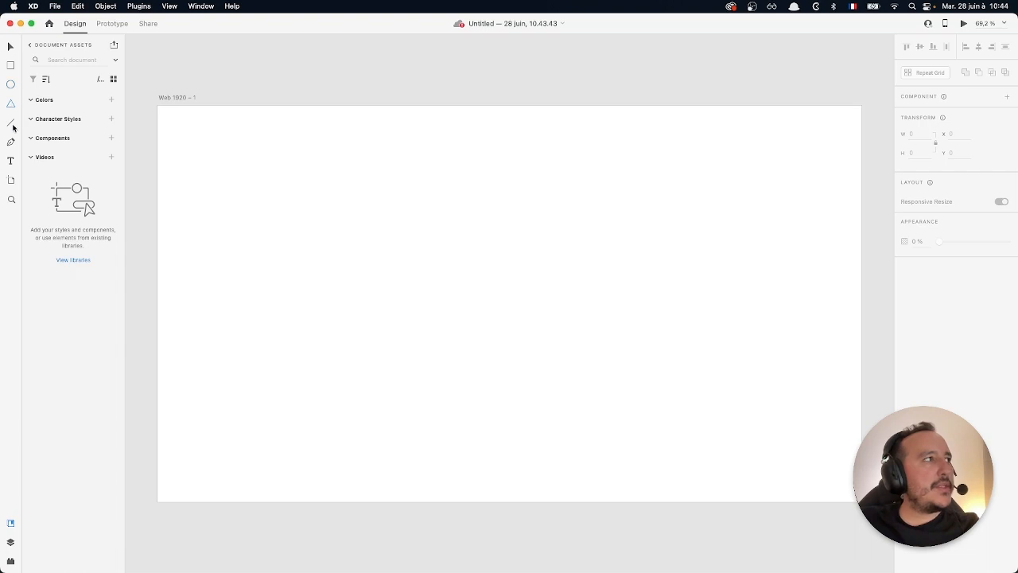
left_click(12, 182)
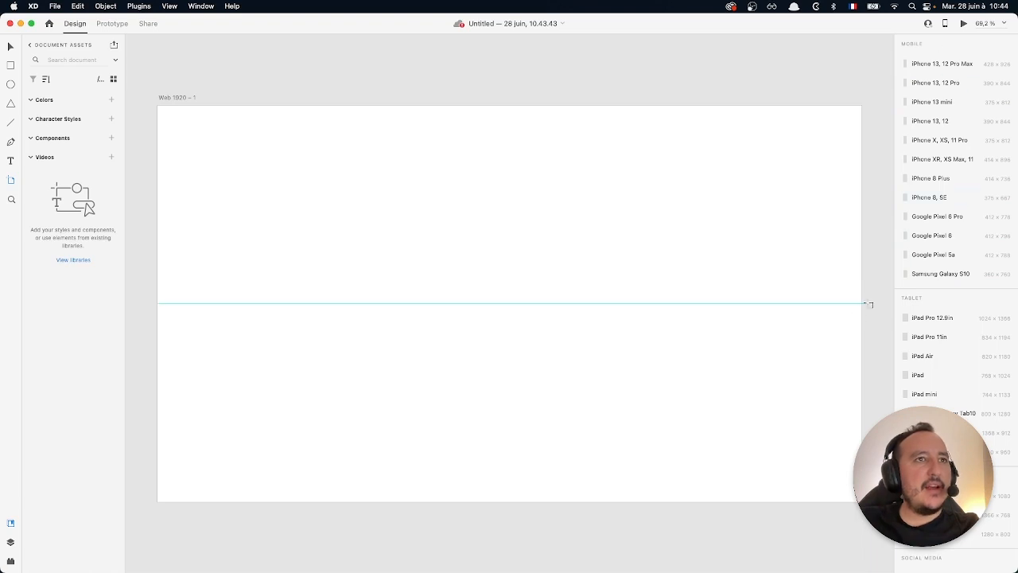
key("v")
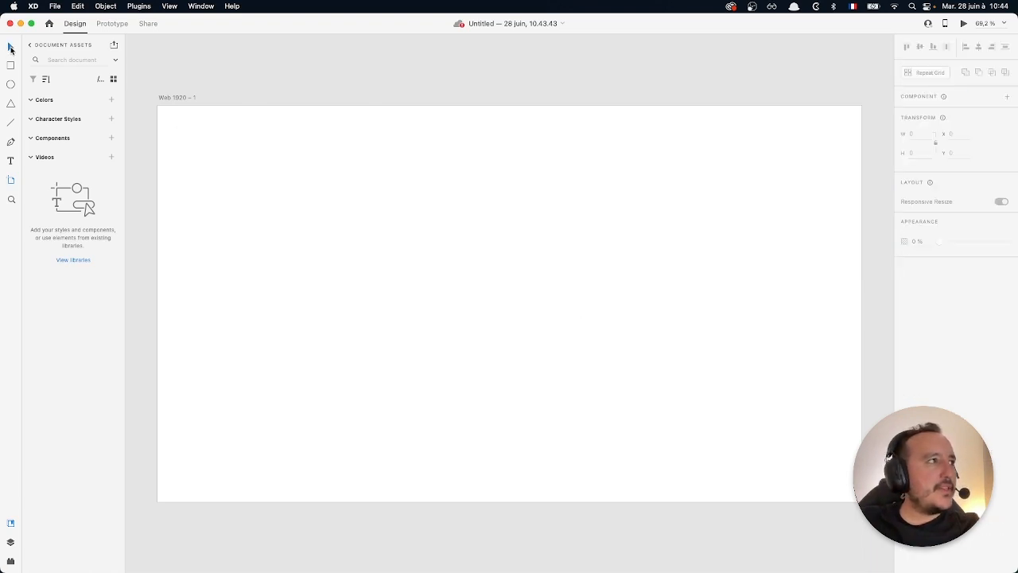
left_click(173, 98)
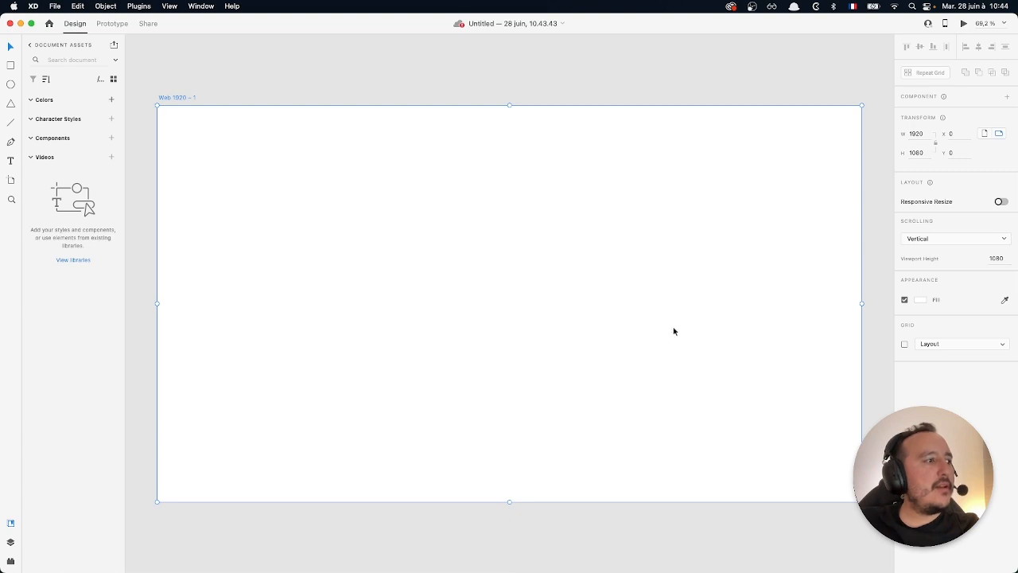
left_click(916, 153)
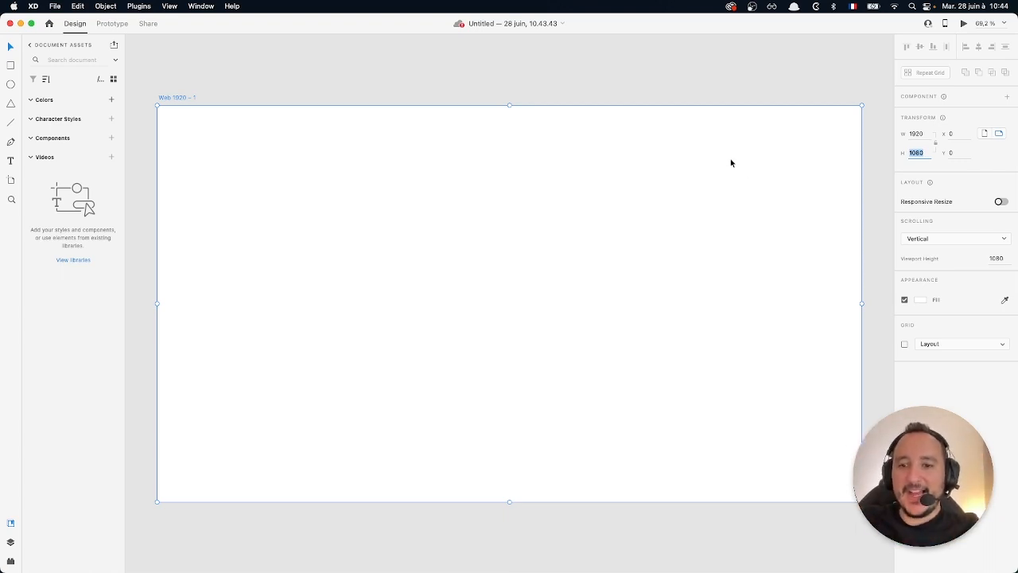
Move the Web 1920 artboard slightly up and to the left, to about X -15, Y -5.
left_click(670, 79)
left_click(336, 132)
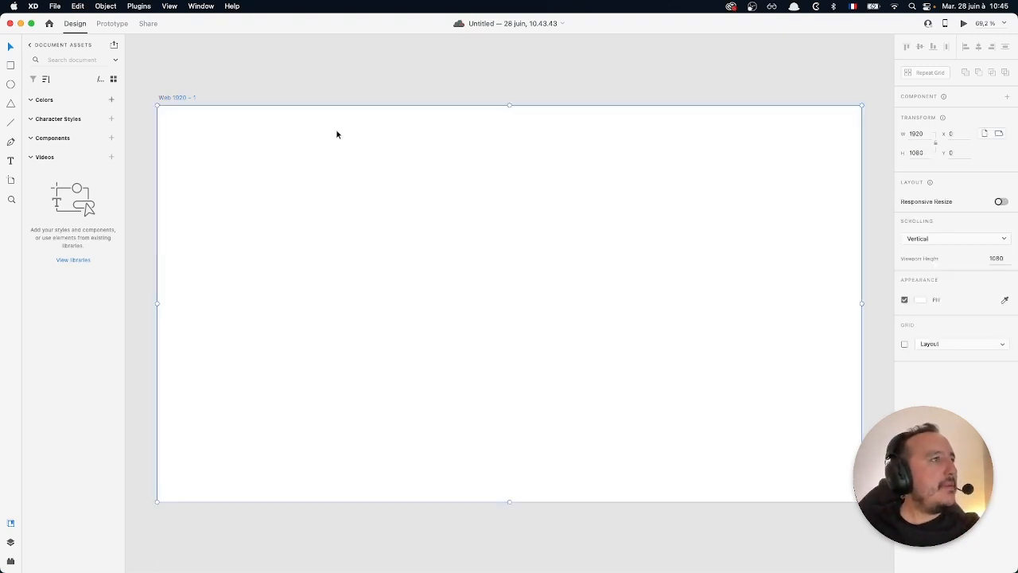
left_click(378, 99)
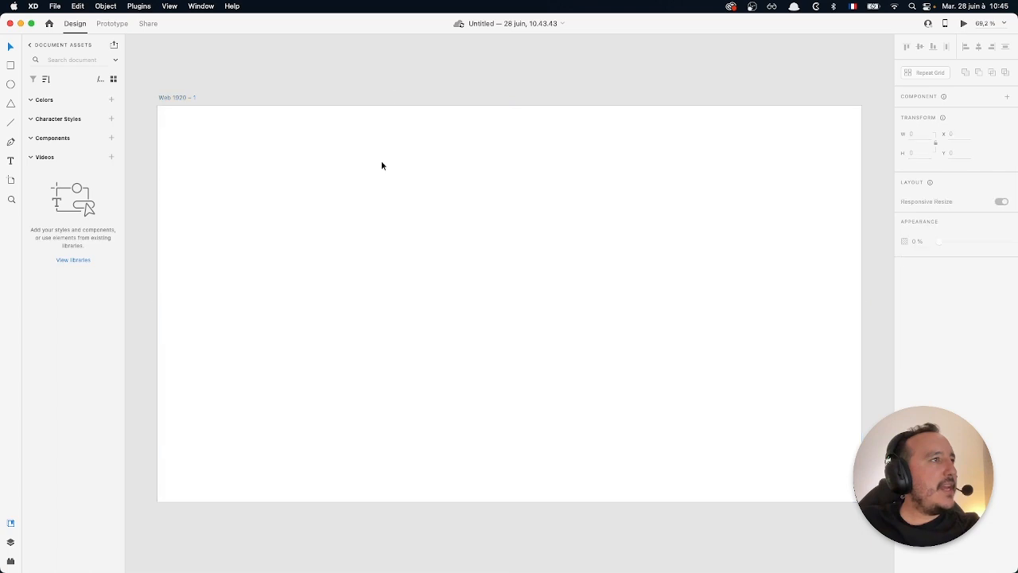
left_click(381, 176)
left_click(404, 99)
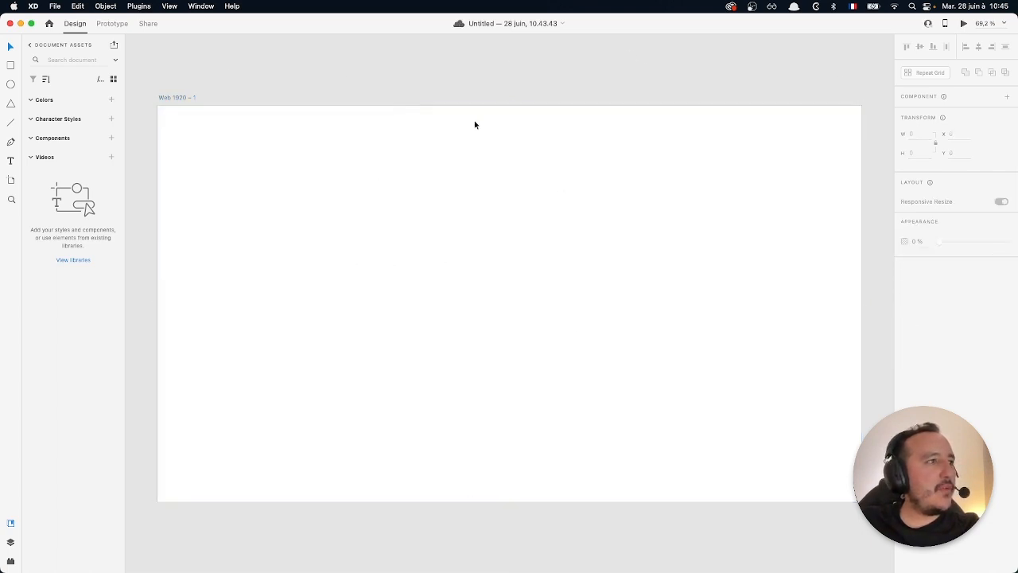
left_click(484, 313)
mouse_move(498, 304)
left_mouse_down()
mouse_move(489, 304)
mouse_move(495, 274)
mouse_move(509, 286)
mouse_move(492, 304)
left_mouse_up()
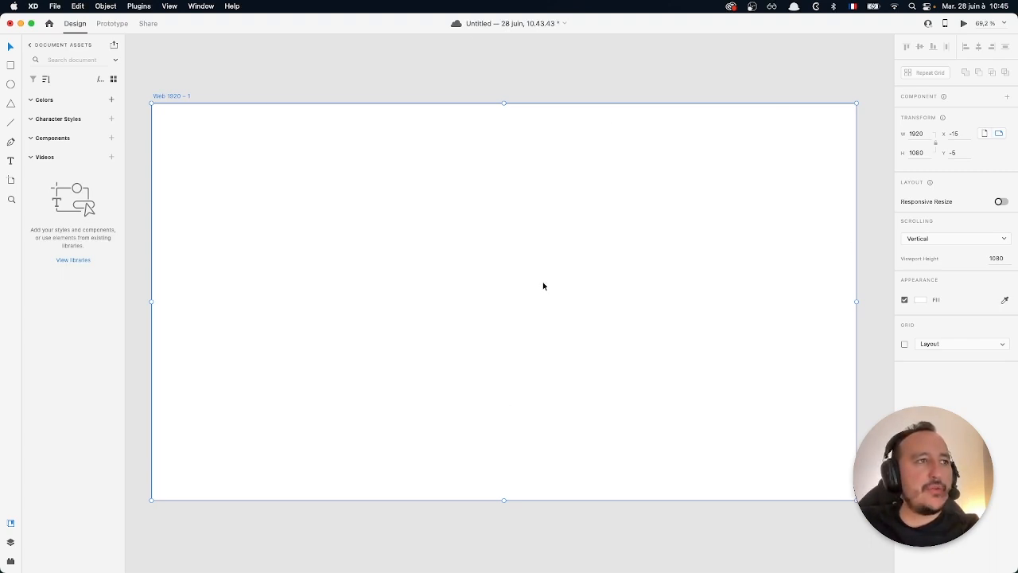
scroll(547, 288, "down", 5)
scroll(543, 285, "down", 5)
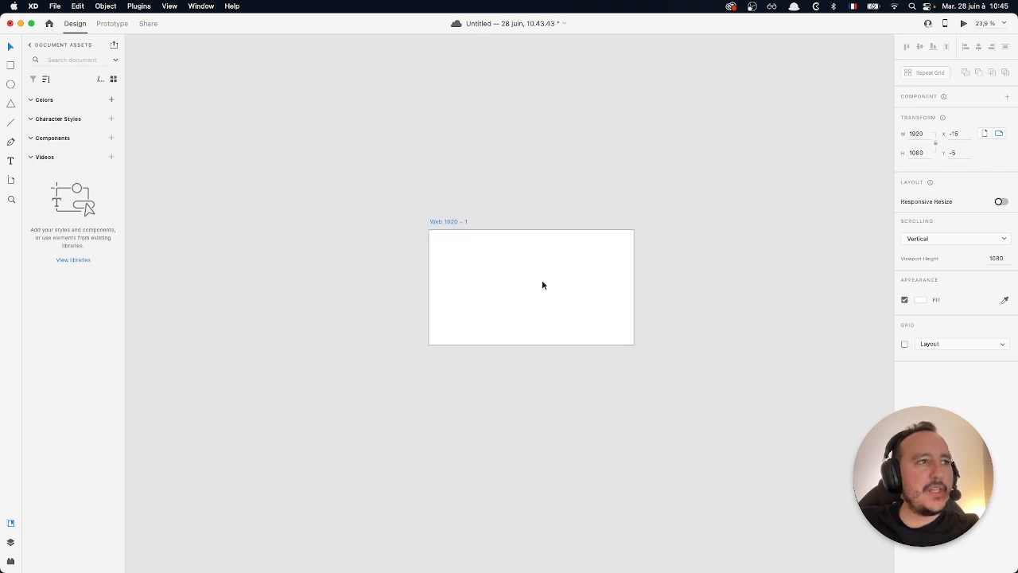
scroll(543, 285, "up", 10)
scroll(543, 285, "up", 10)
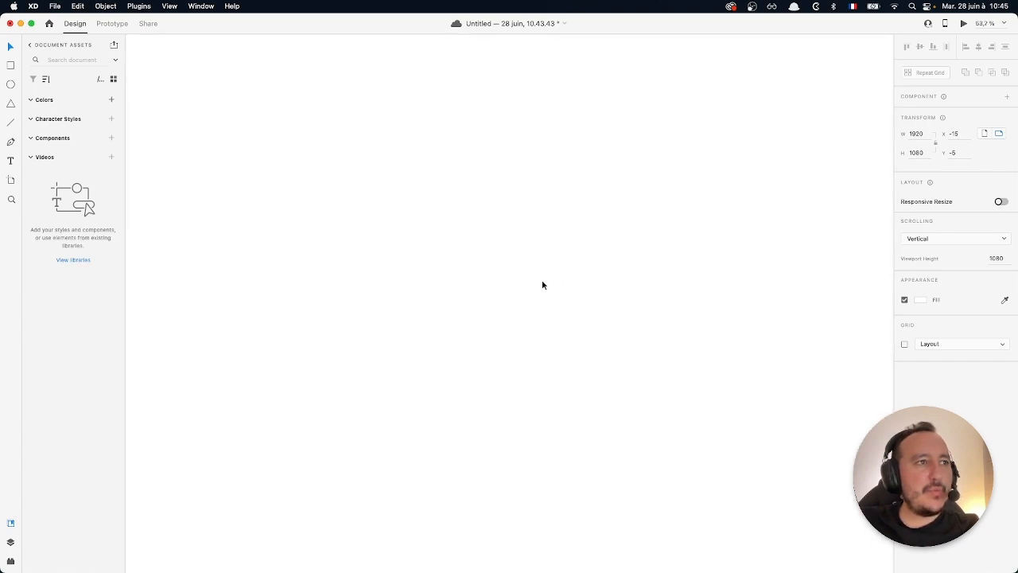
scroll(543, 285, "down", 10)
scroll(544, 285, "up", 2)
scroll(545, 285, "up", 5)
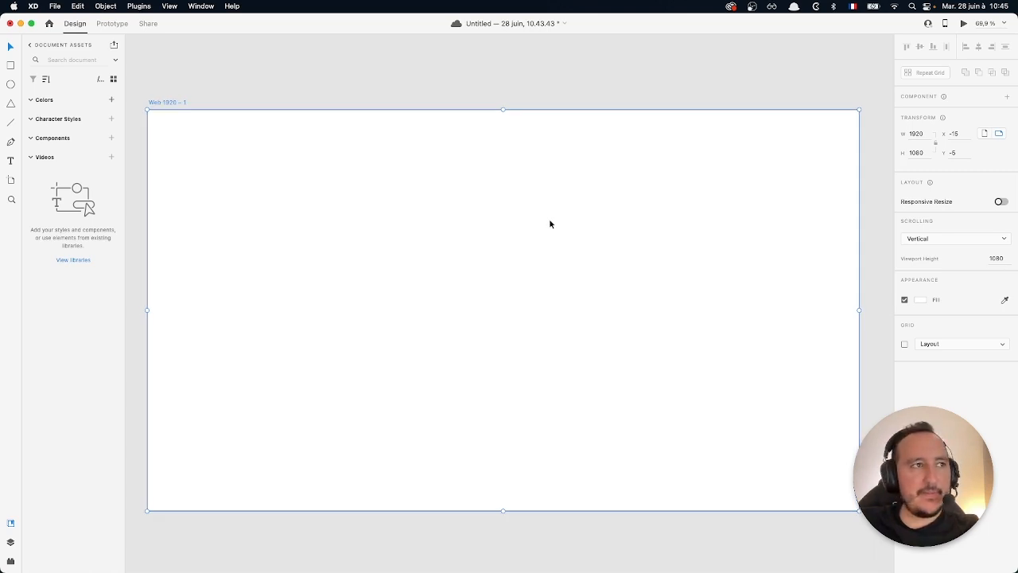
Add an iPhone 13, 12 Pro Max artboard (428 × 926) beside the Web 1920 artboard, and select the web artboard.
scroll(555, 224, "down", 3)
scroll(555, 224, "right", 3)
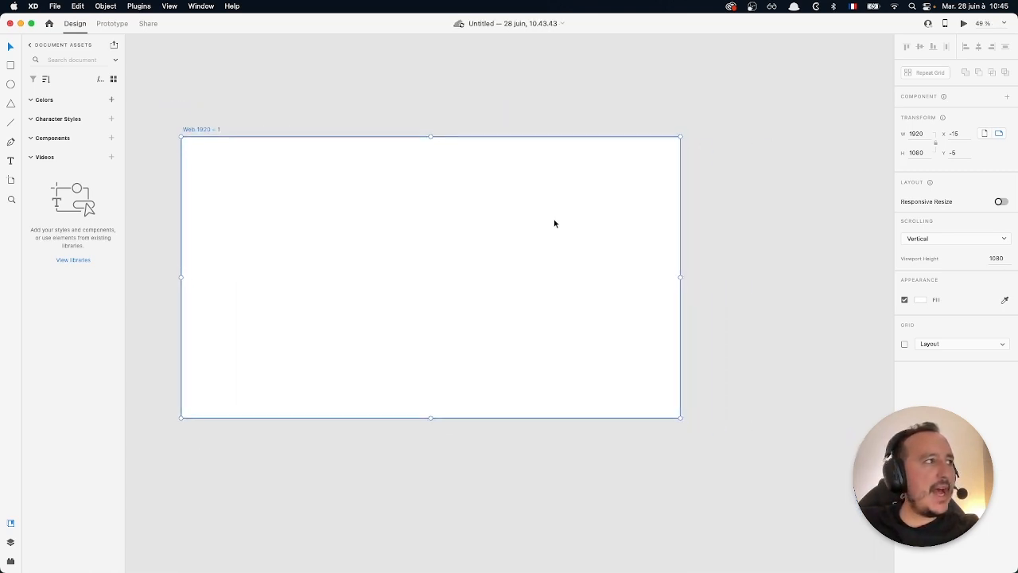
scroll(554, 222, "down", 2)
scroll(554, 222, "right", 1)
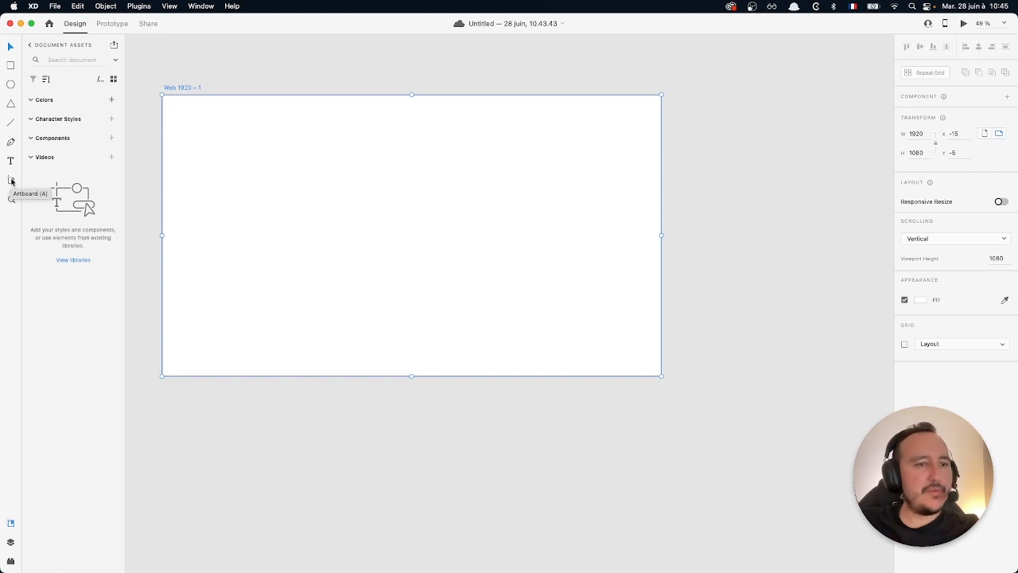
left_click(11, 182)
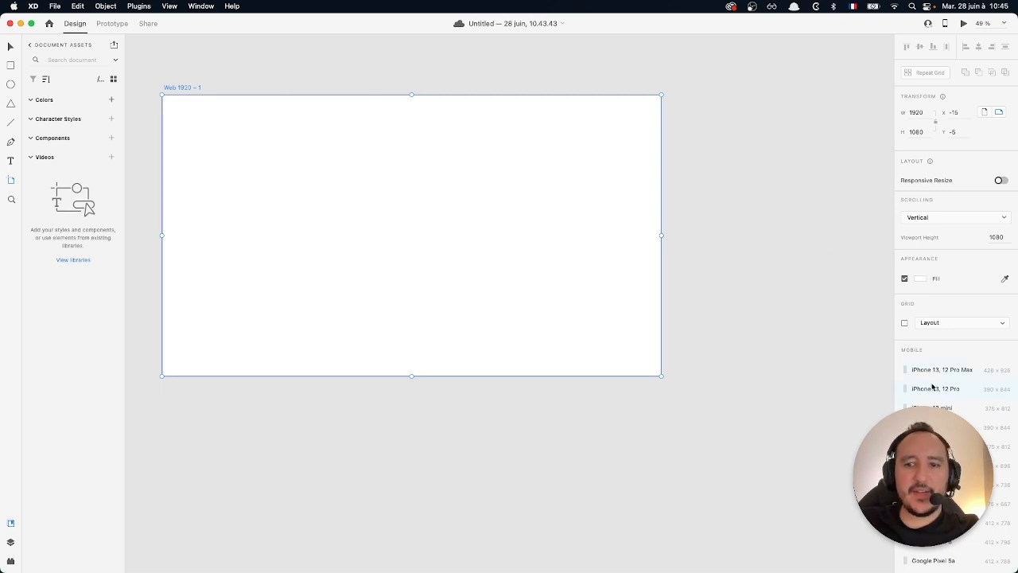
left_click(976, 371)
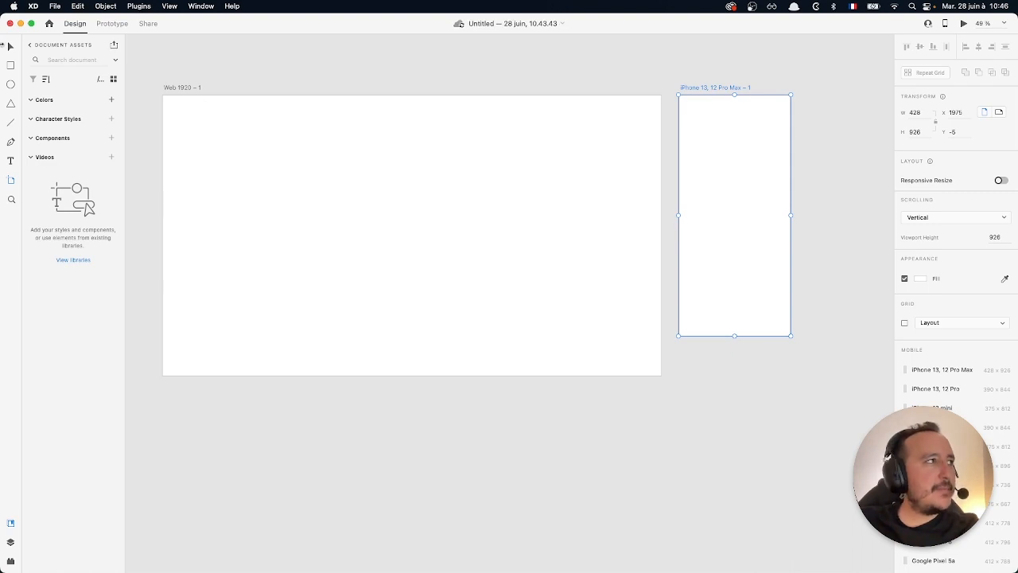
left_click(334, 175)
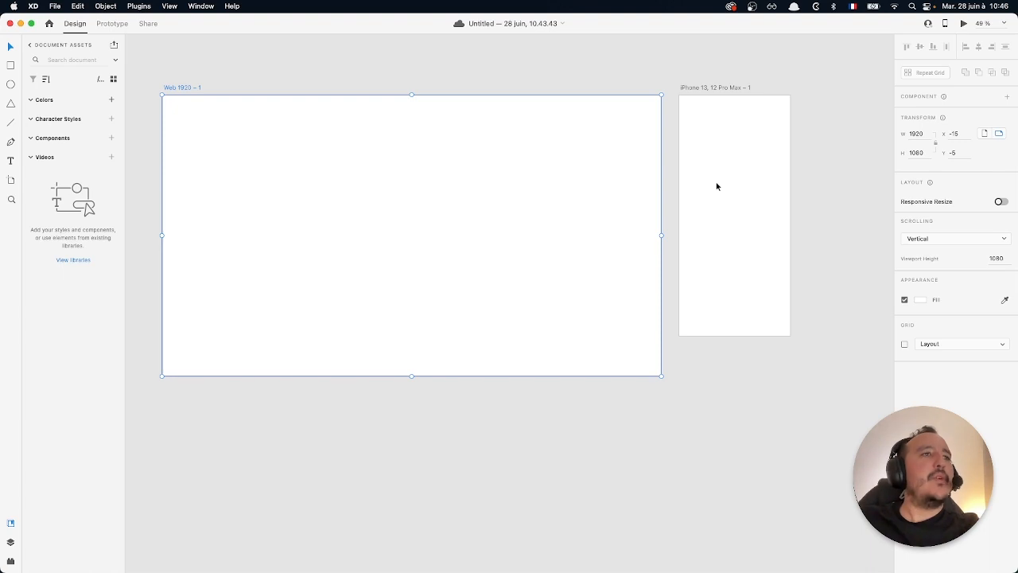
Compare the sizes of the Web 1920 and iPhone 13, 12 Pro Max artboards by selecting each in turn.
scroll(335, 206, "left", 2)
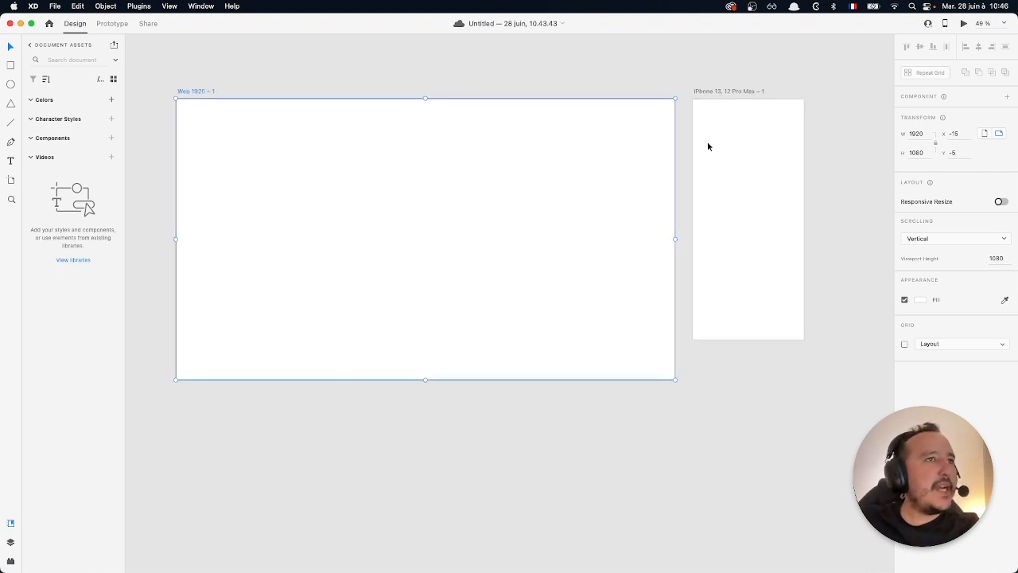
left_click(746, 145)
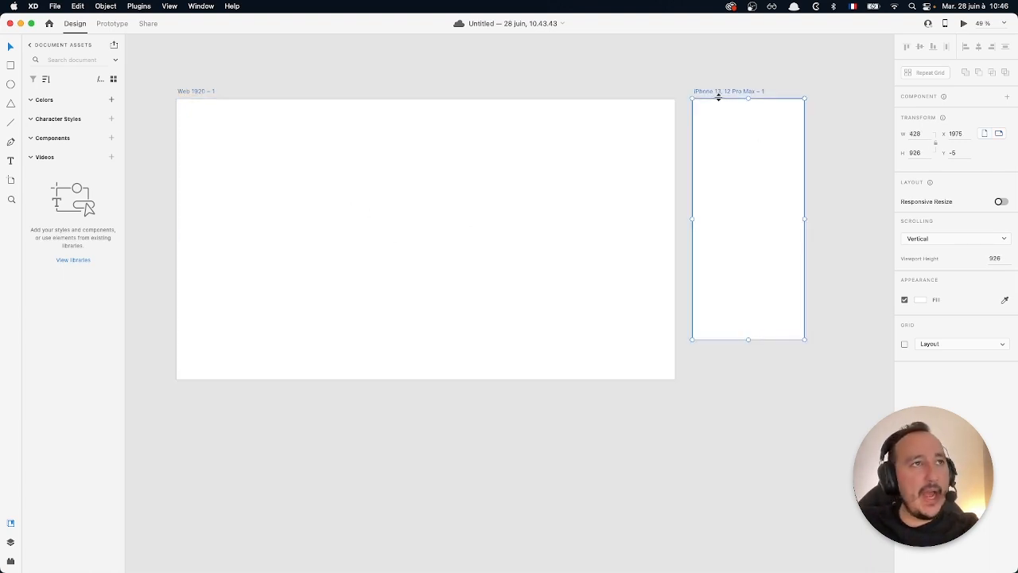
left_click(530, 270)
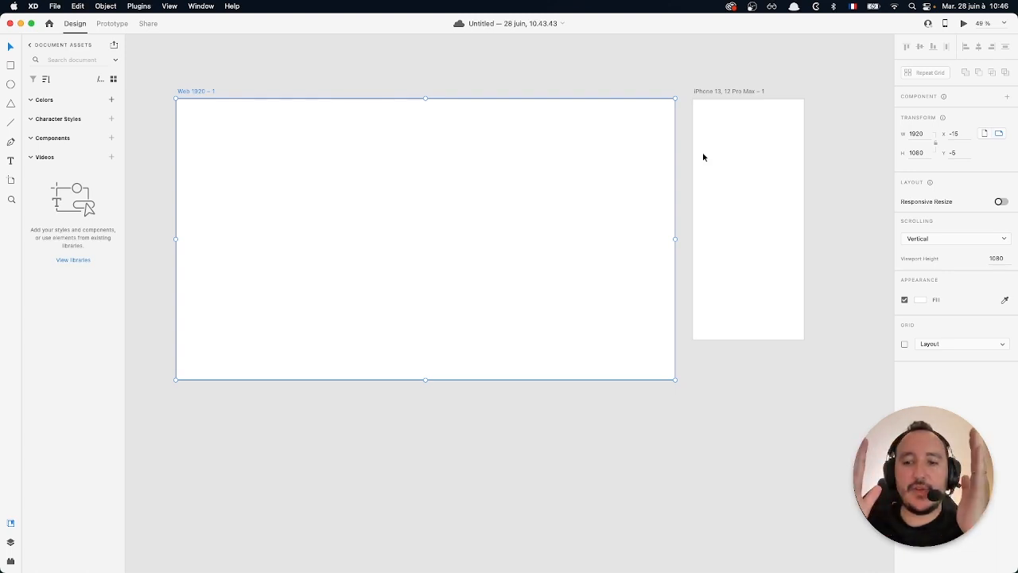
left_click(723, 150)
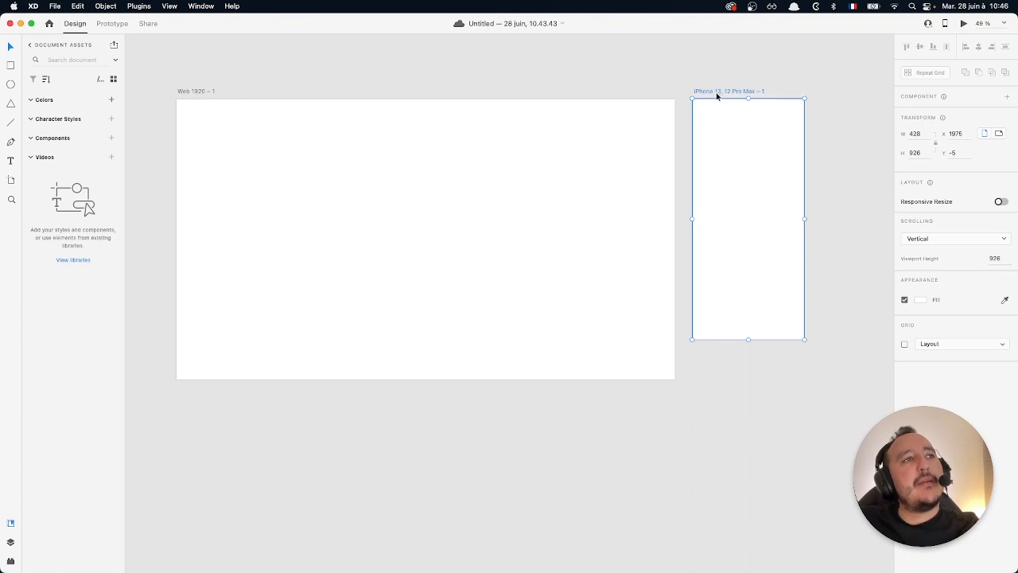
left_click(593, 198)
left_click(747, 155)
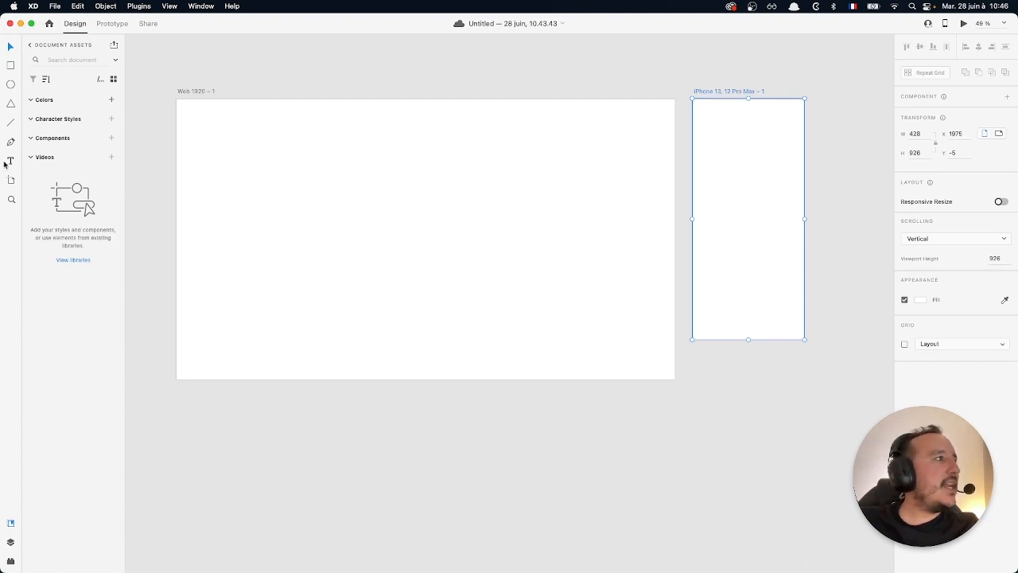
left_click(218, 182)
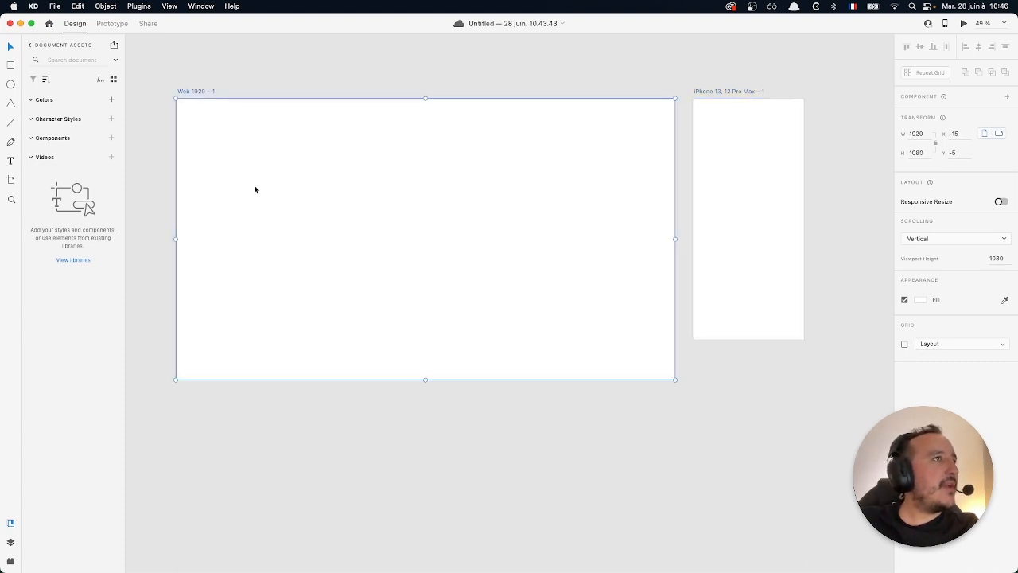
Activate the Artboard tool and narrow the program window so the whole list of artboard presets is unobstructed.
scroll(254, 190, "down", 5)
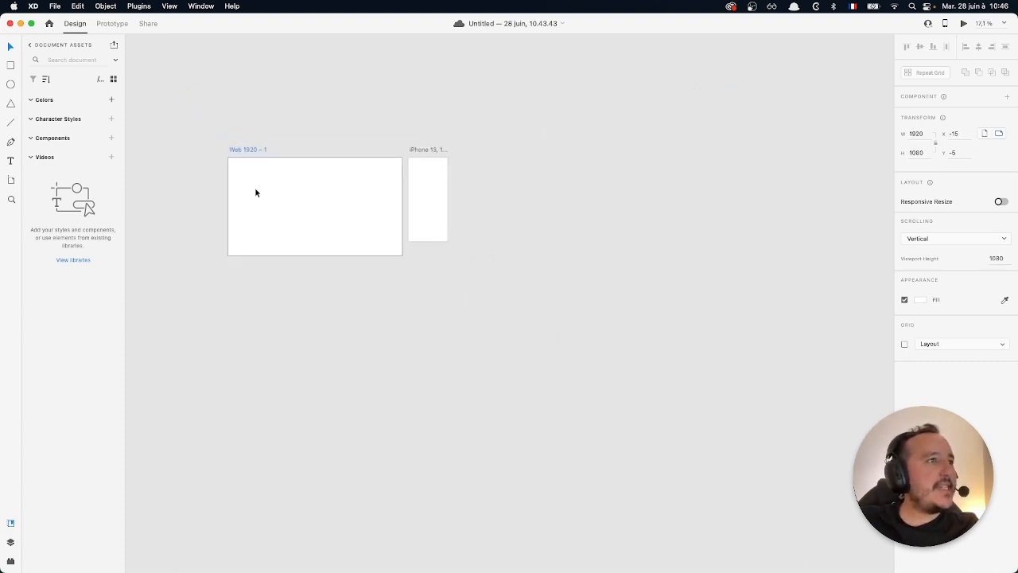
scroll(256, 192, "down", 1)
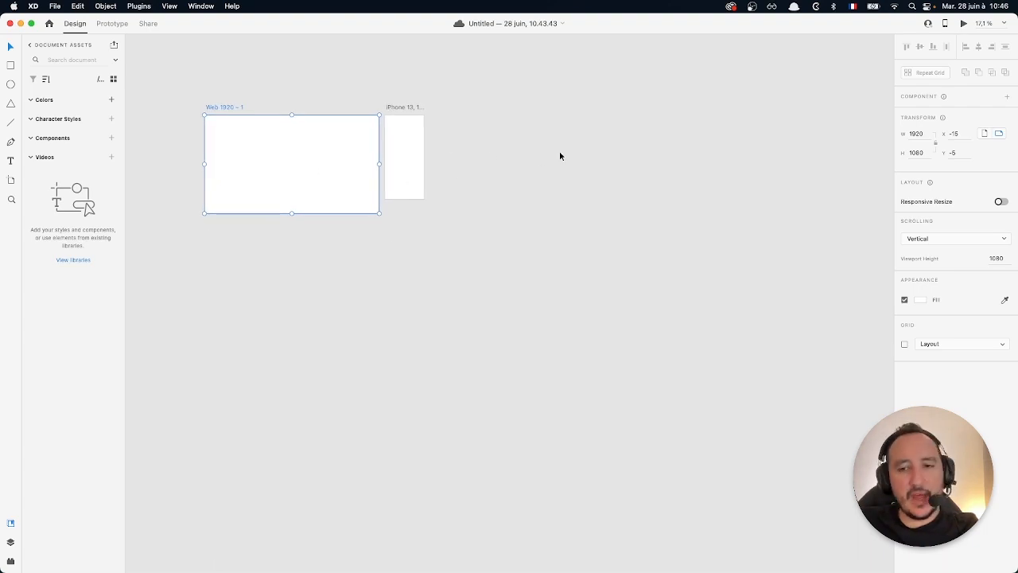
left_click(13, 181)
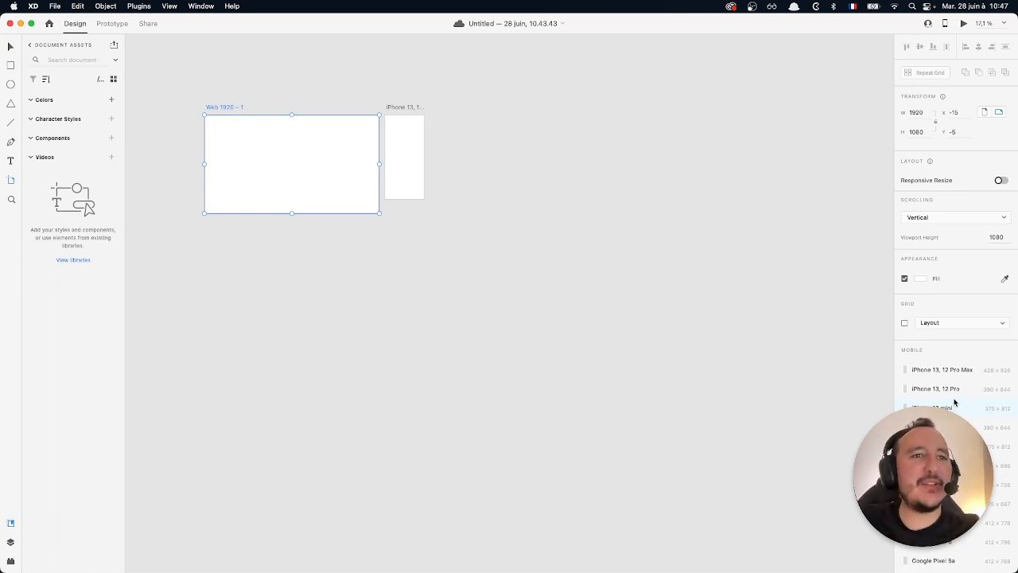
left_click_drag(1016, 297, 841, 297)
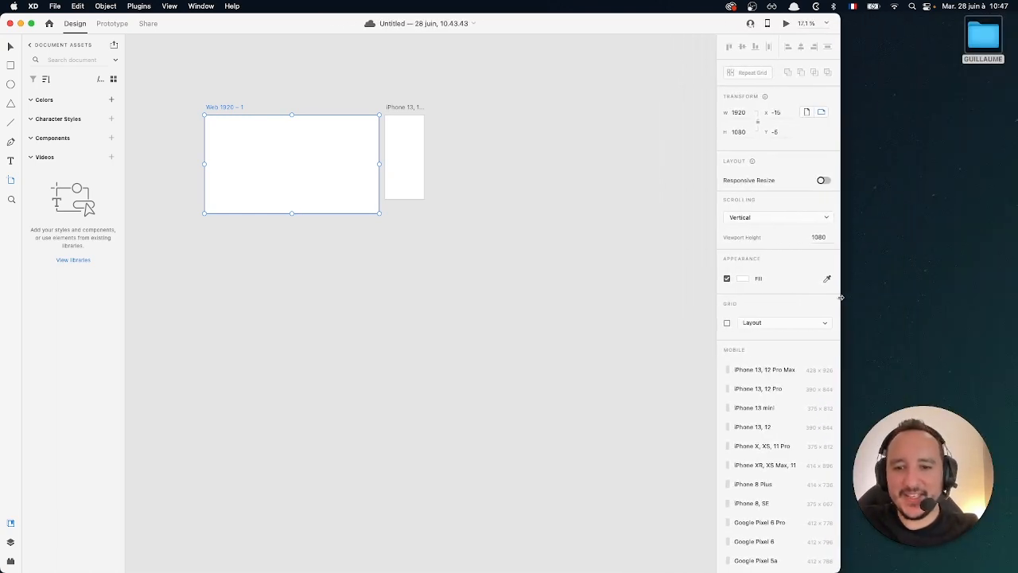
Add one artboard for each consecutive mobile preset from iPhone 13, 12 Pro through Google Pixel 6 Pro.
left_click(764, 391)
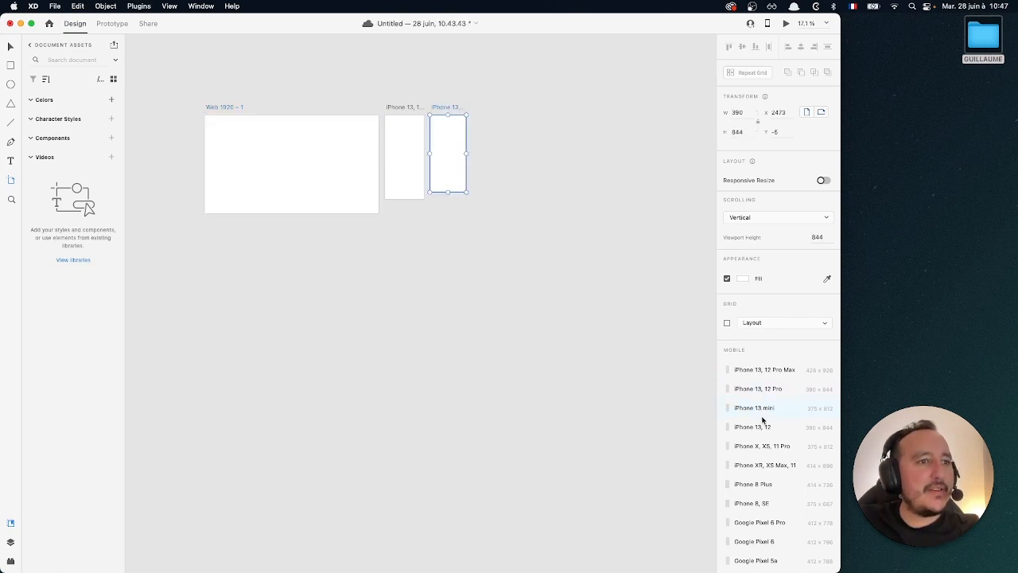
left_click(763, 411)
left_click(762, 428)
left_click(764, 446)
left_click(766, 464)
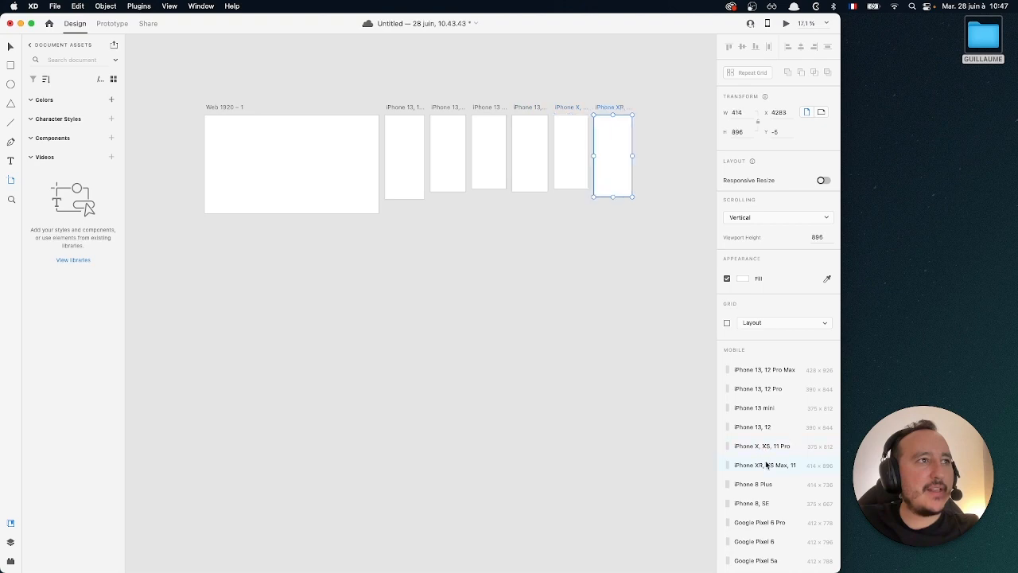
left_click(766, 484)
left_click(766, 502)
left_click(763, 522)
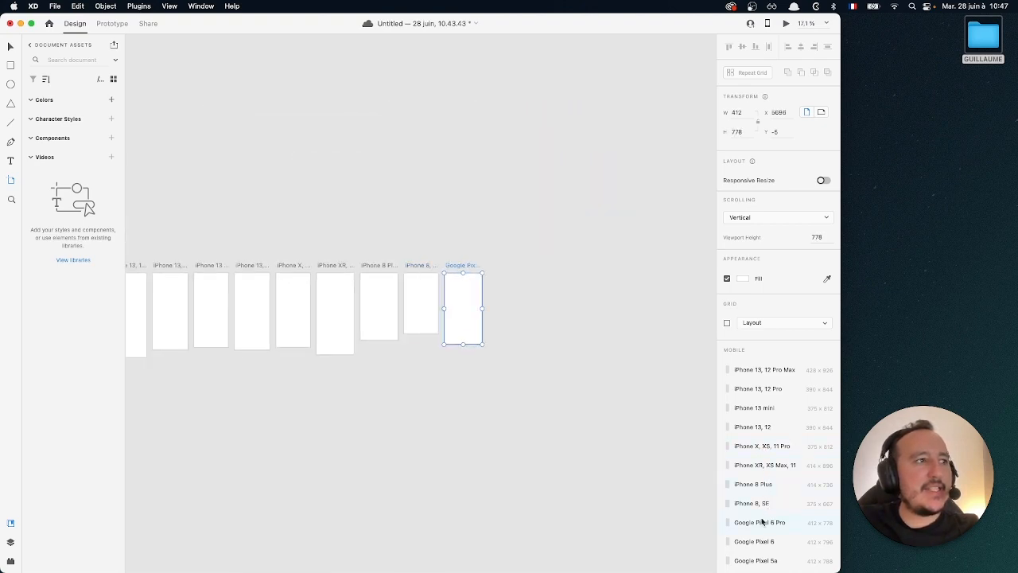
Duplicate the Web 1920 – 1 artboard.
scroll(533, 473, "left", 3)
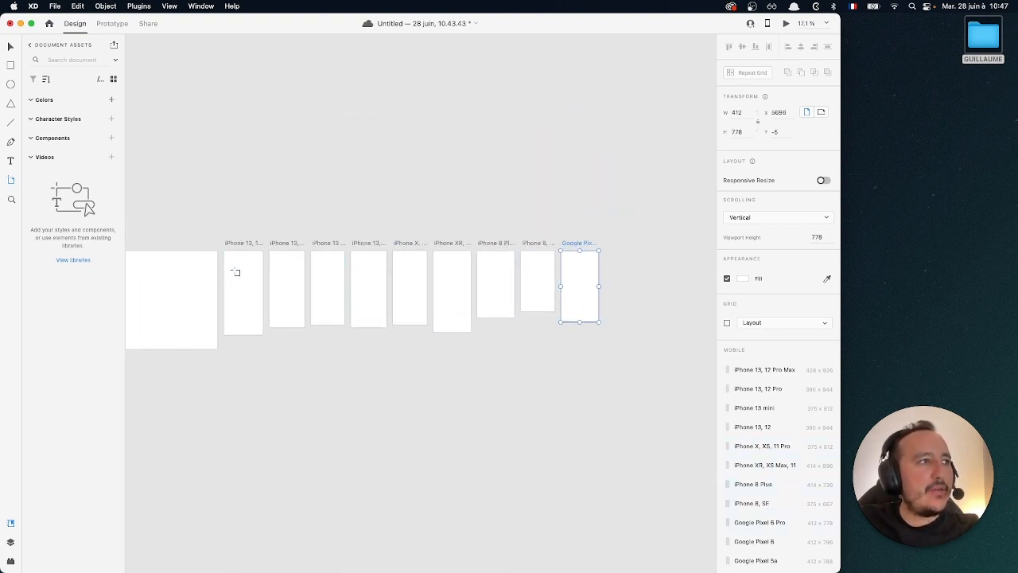
scroll(374, 259, "left", 5)
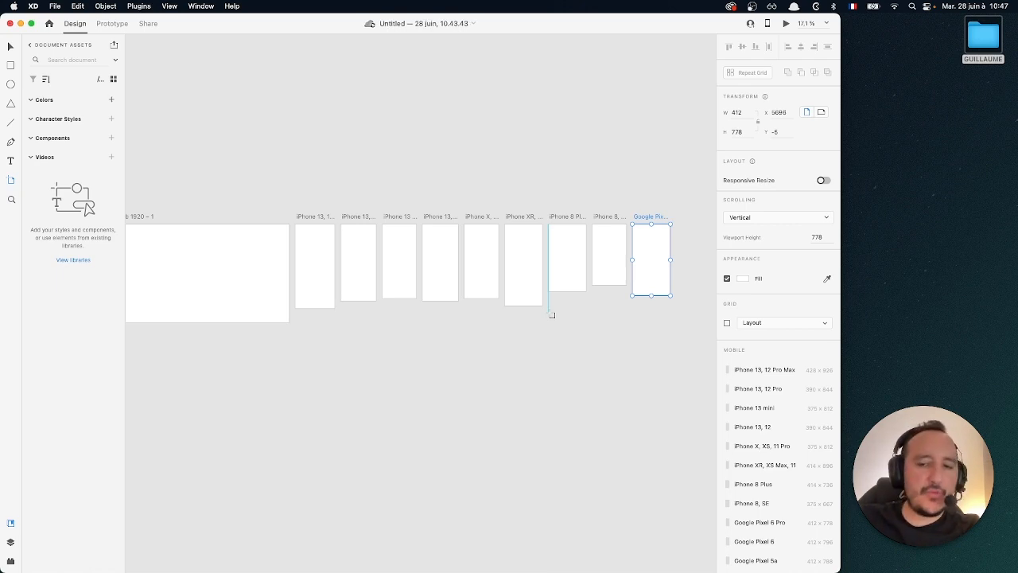
scroll(503, 318, "left", 5)
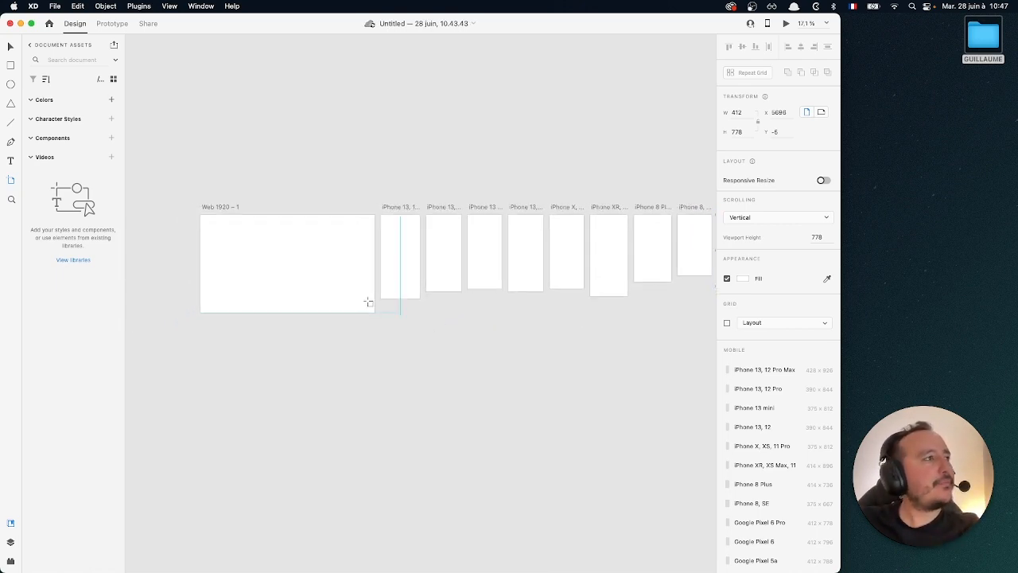
left_click(14, 49)
left_click(251, 232)
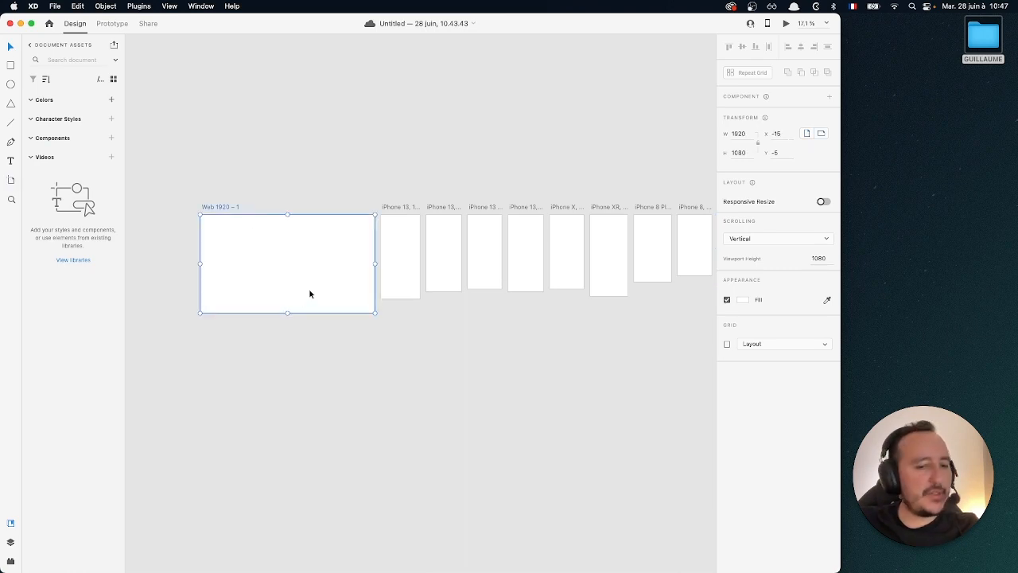
key("super+d")
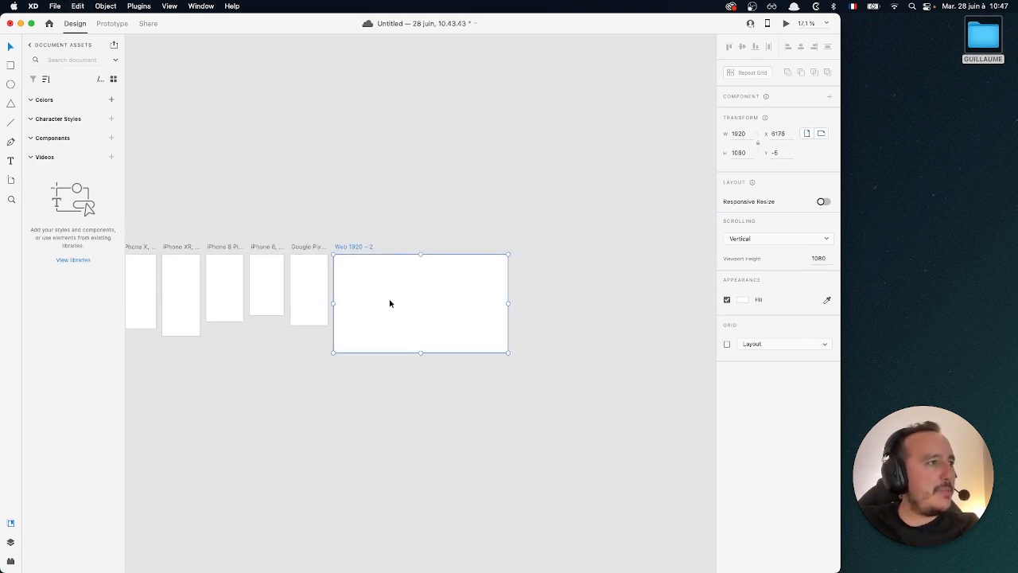
Move the duplicated web artboard directly below the original with their left edges aligned, at X -15, Y 1217.
scroll(389, 301, "left", 5)
scroll(389, 298, "down", 3)
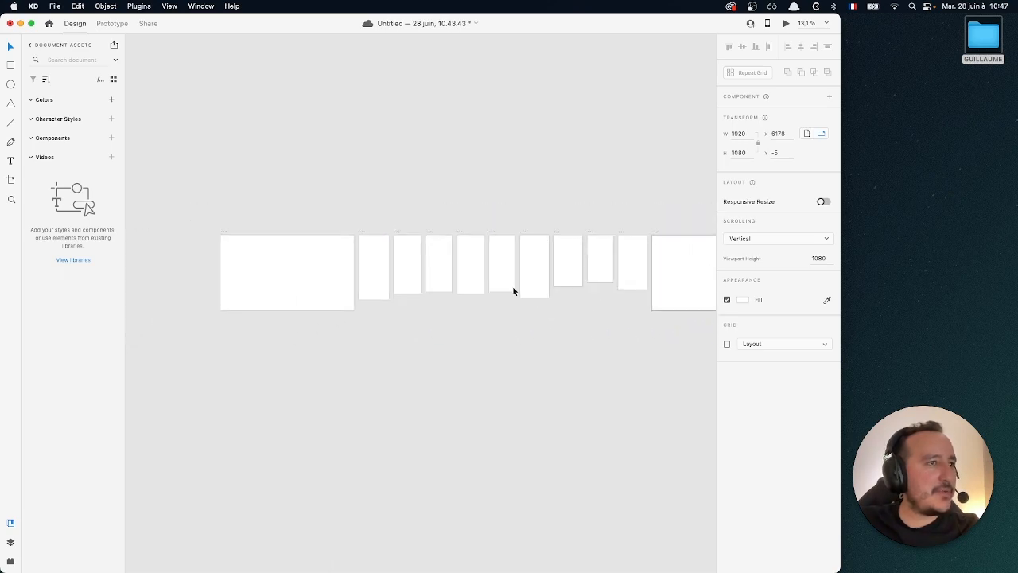
left_click_drag(681, 270, 247, 352)
scroll(259, 335, "up", 5)
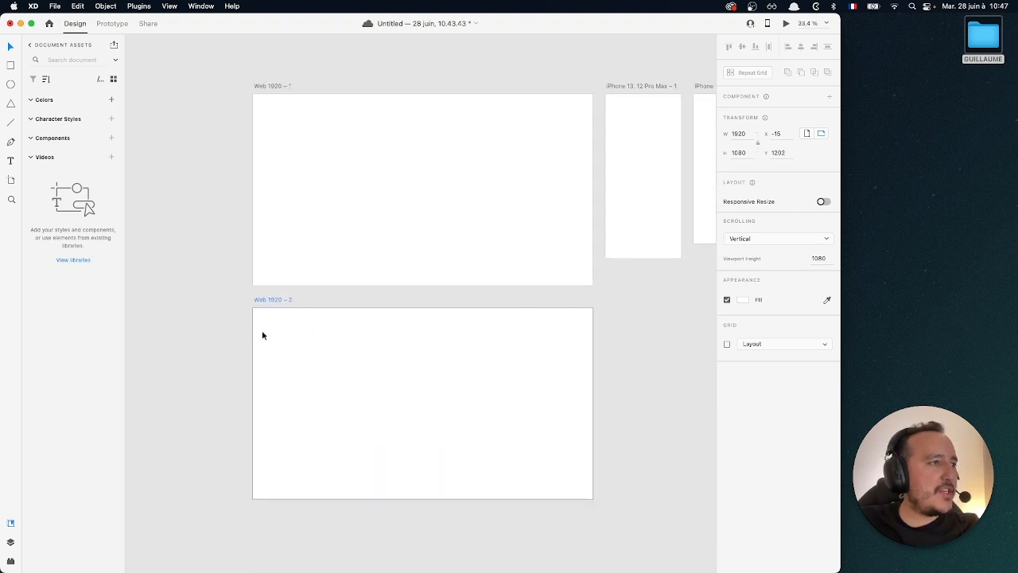
key("shift+Up")
key("shift+Up")
key("shift+Up")
key("shift+Up")
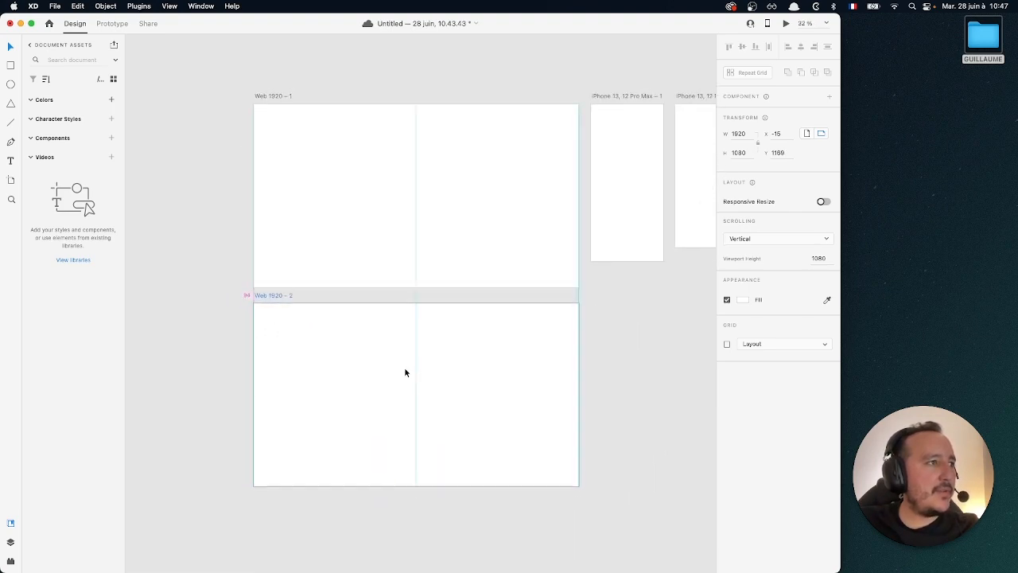
mouse_move(405, 367)
left_mouse_down()
mouse_move(406, 399)
mouse_move(387, 398)
mouse_move(419, 390)
mouse_move(379, 394)
mouse_move(409, 391)
mouse_move(406, 366)
mouse_move(406, 392)
mouse_move(404, 380)
left_mouse_up()
scroll(404, 380, "down", 5)
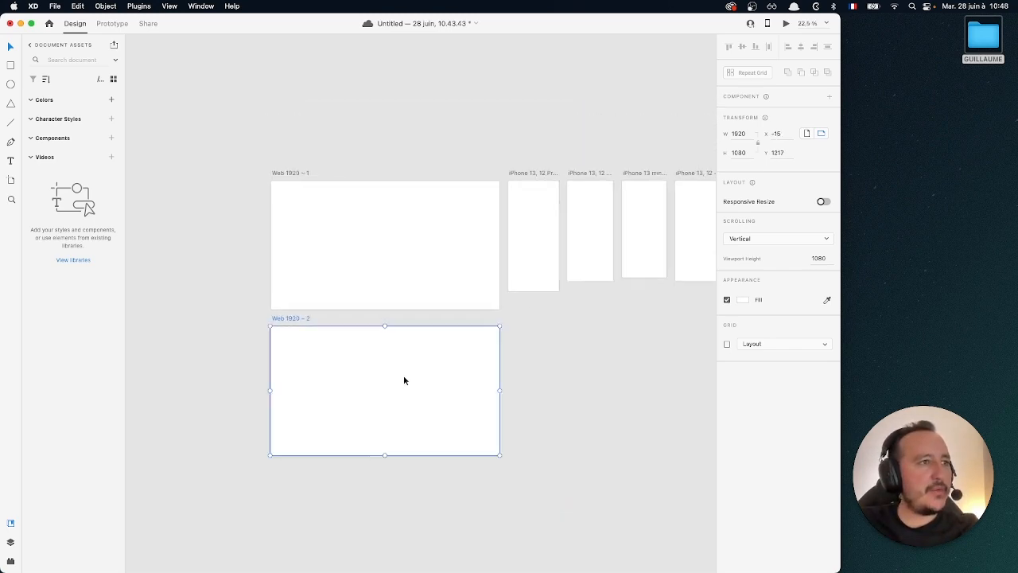
Examine the row of mobile artboards and the dimensions of the iPhone 13, 12 Pro artboard.
left_click(486, 338)
scroll(487, 338, "left", 3)
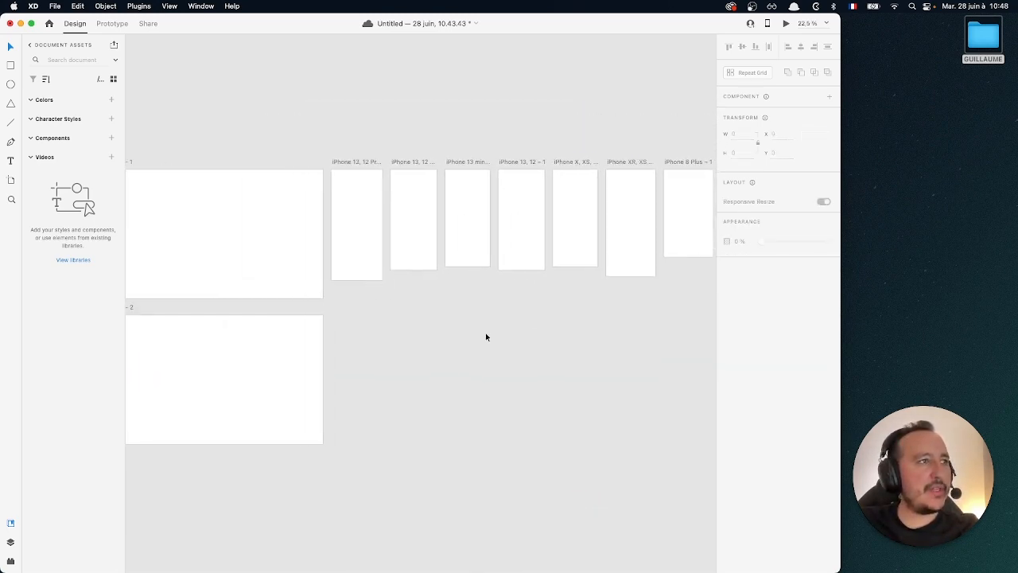
mouse_move(419, 216)
left_mouse_down()
mouse_move(408, 342)
mouse_move(353, 366)
mouse_move(369, 354)
mouse_move(417, 213)
mouse_move(359, 334)
mouse_move(419, 216)
left_mouse_up()
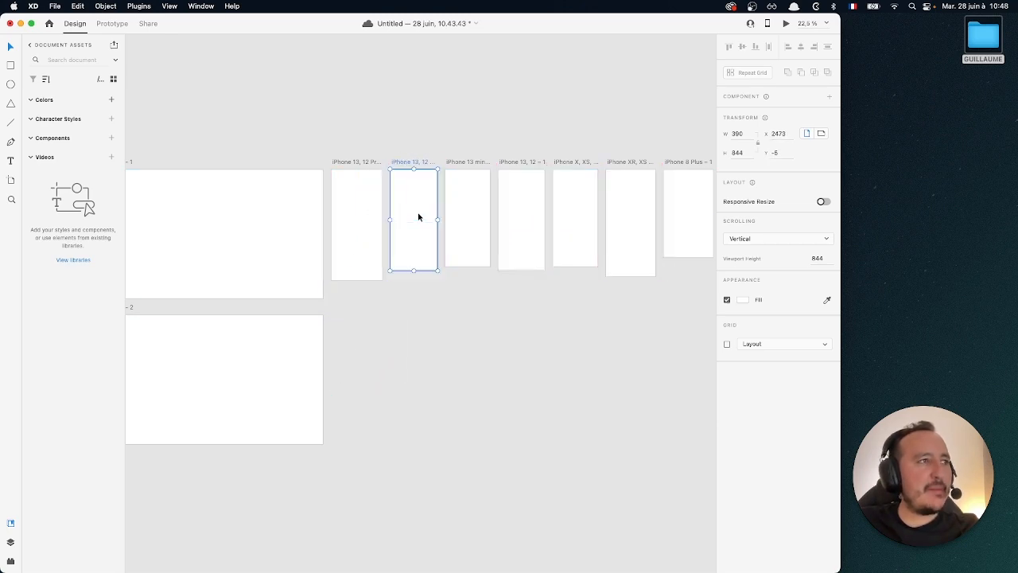
left_click(411, 280)
scroll(411, 280, "left", 4)
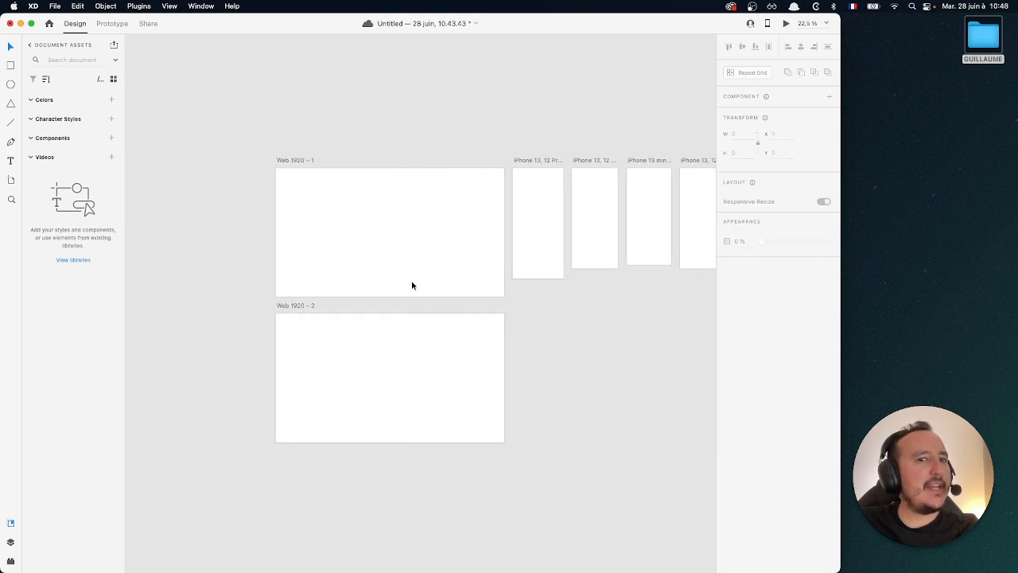
Switch to the "margin padding" image results in Chrome, maximize the window and open the diagram with the 200 × 80 content box.
key("ctrl+Up")
key("ctrl+Up")
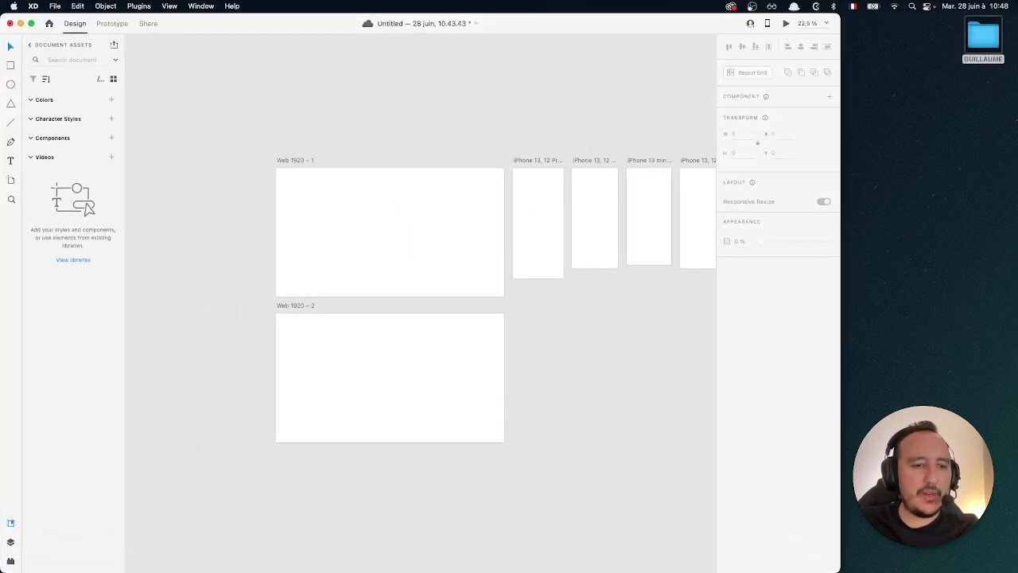
key("super+Tab")
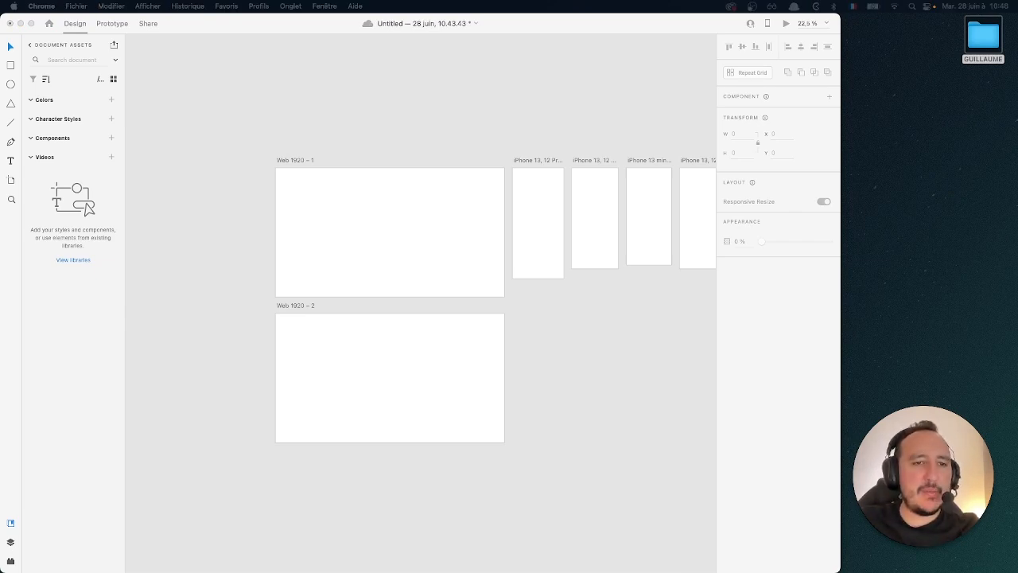
left_click_drag(87, 569, 355, 32)
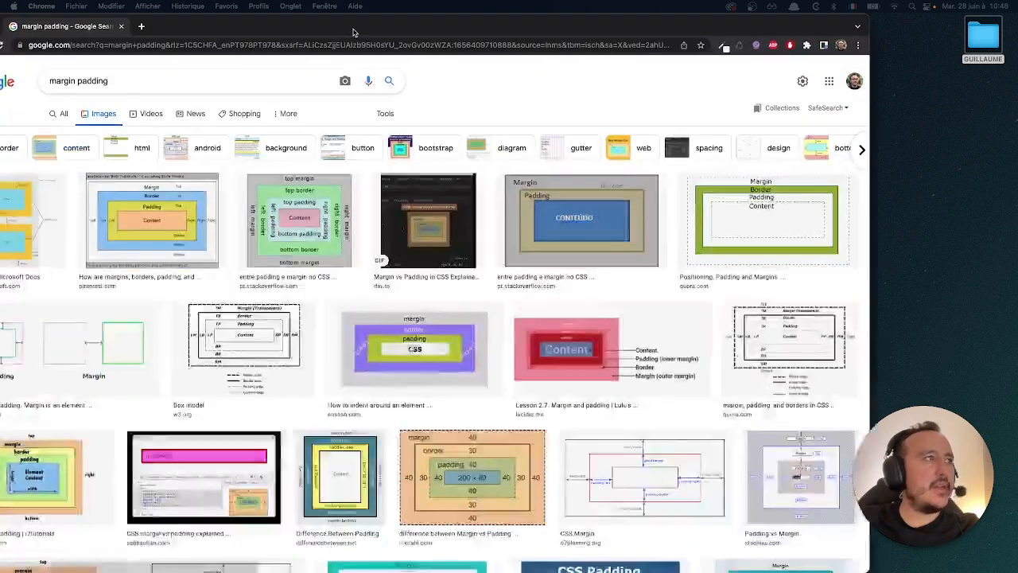
double_click(355, 32)
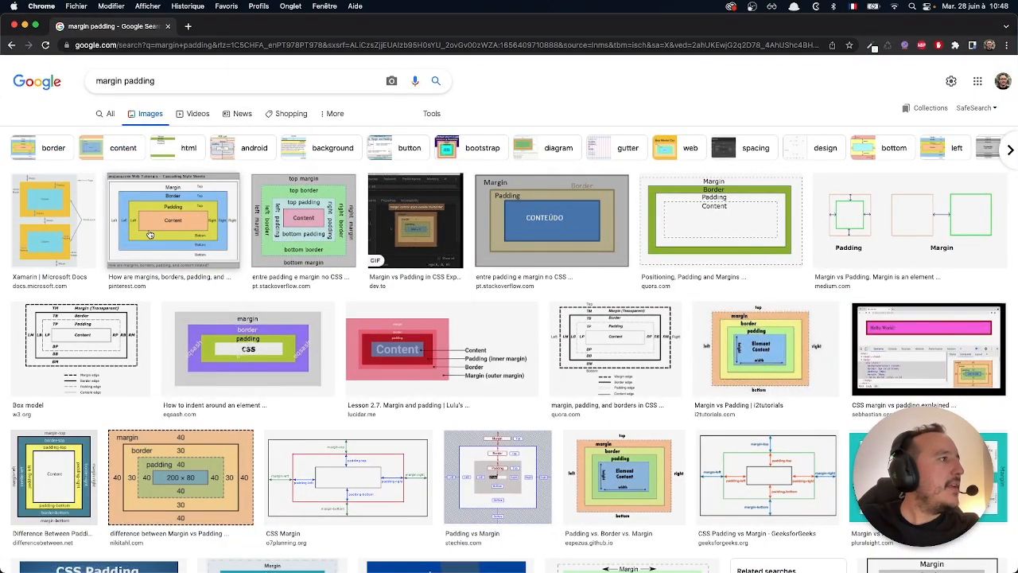
left_click(149, 233)
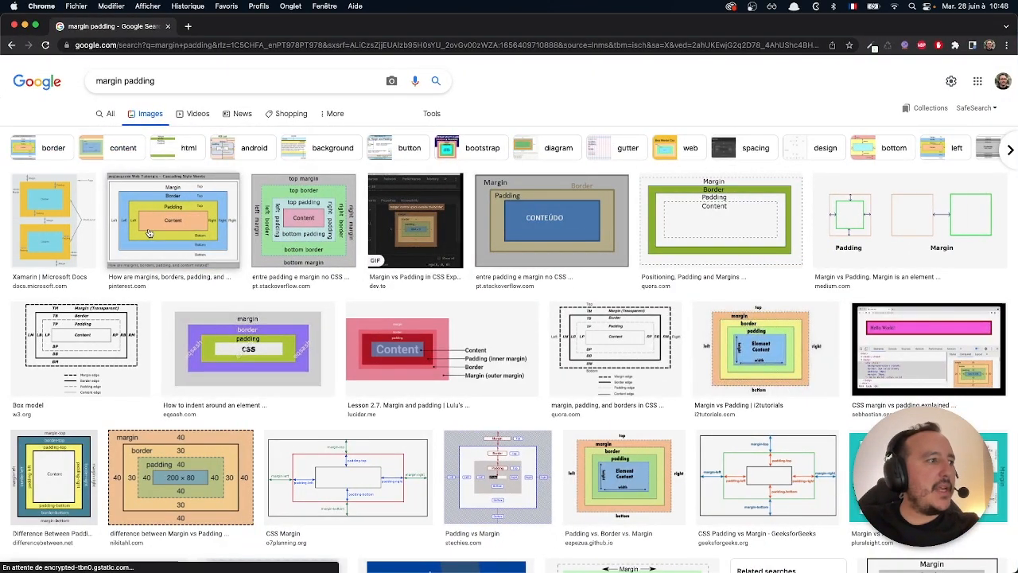
left_click(180, 476)
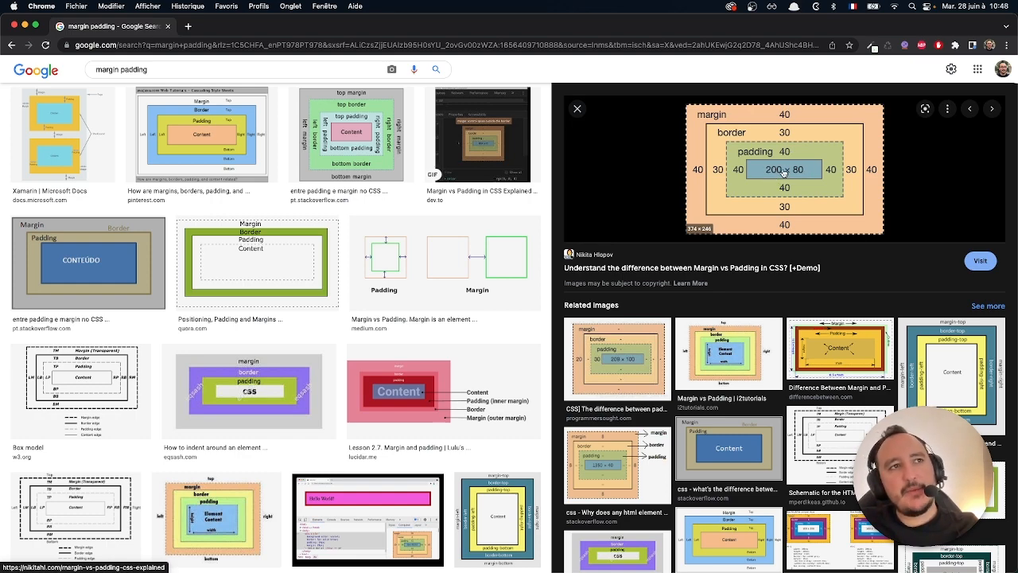
Check the width and height of the Web 1920 – 2 artboard in Adobe XD, and return to the margin and padding diagram in Chrome.
key("ctrl+Up")
left_click(355, 369)
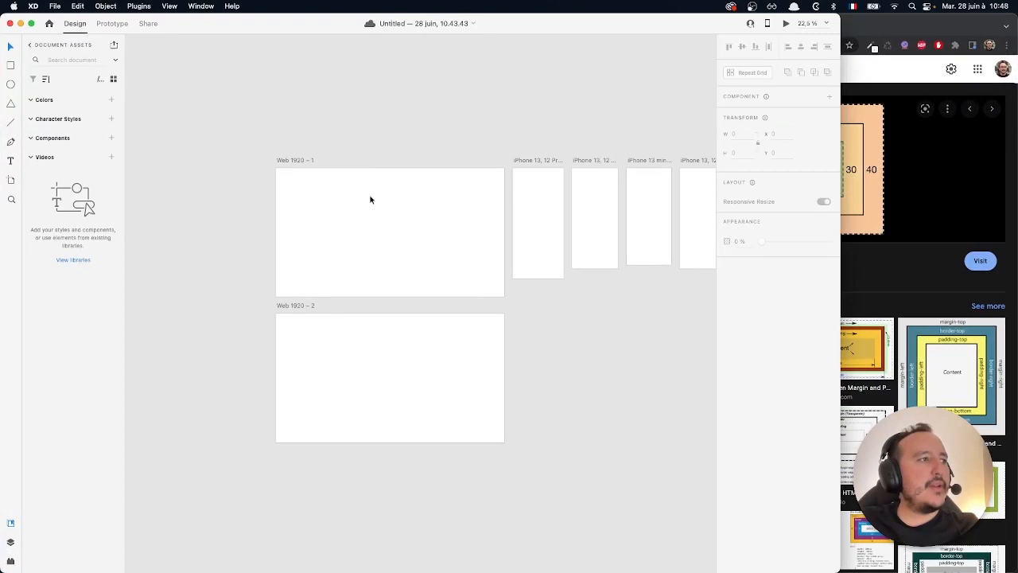
left_click(319, 350)
left_click(739, 134)
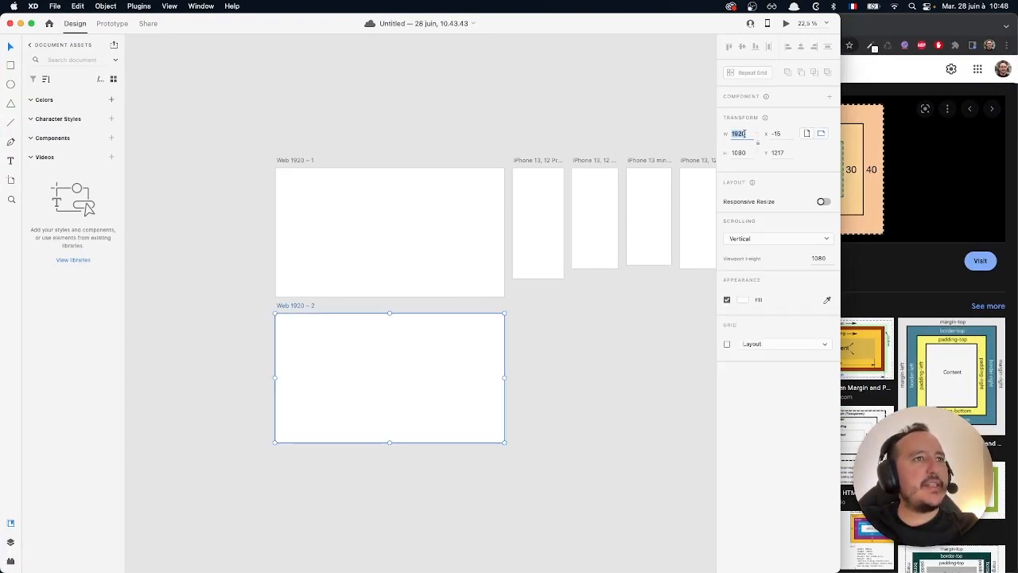
key("Tab")
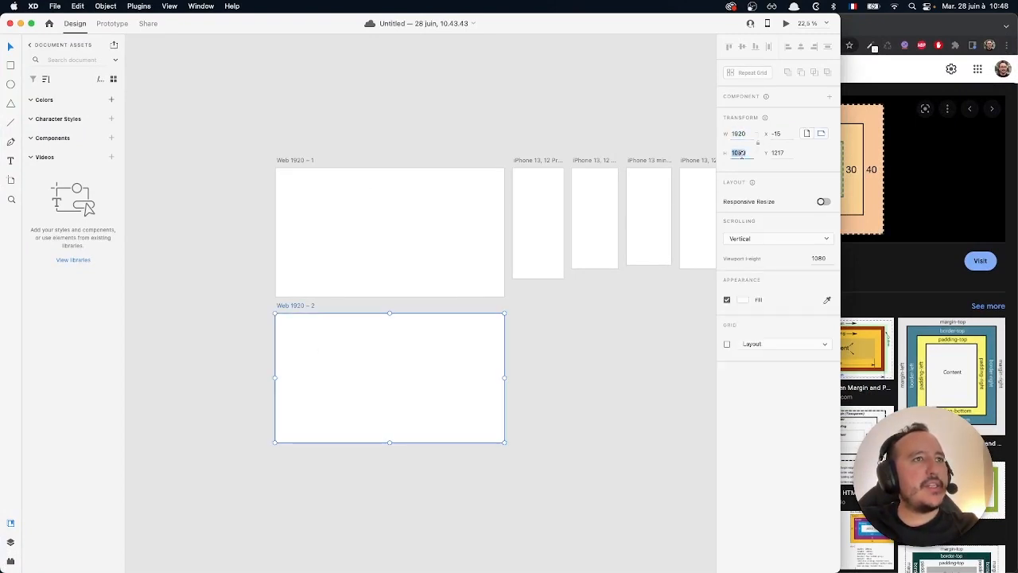
left_click(872, 80)
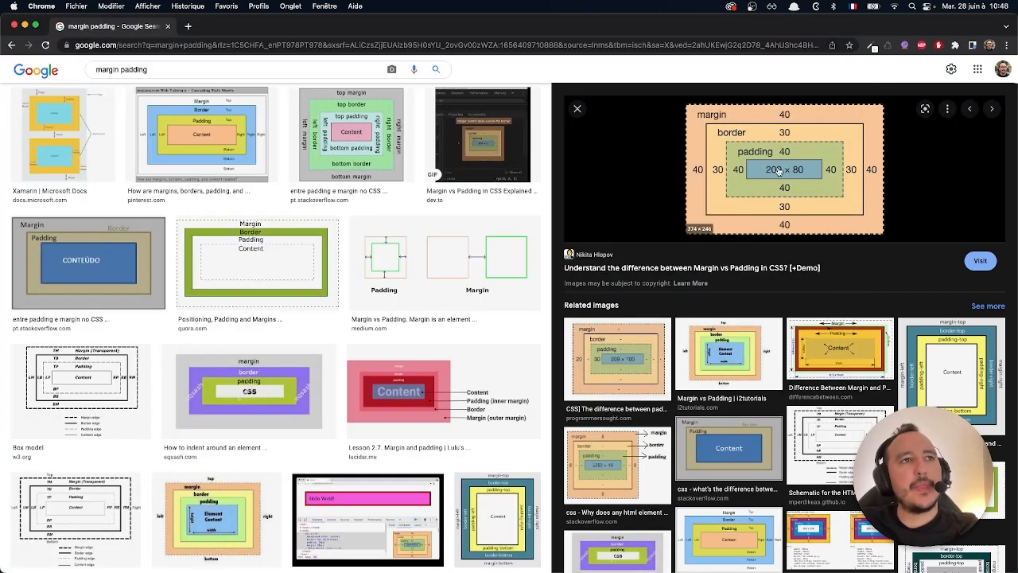
Compare the margin and padding diagram in Chrome with the gaps between the iPhone artboards in Adobe XD.
key("super+Tab")
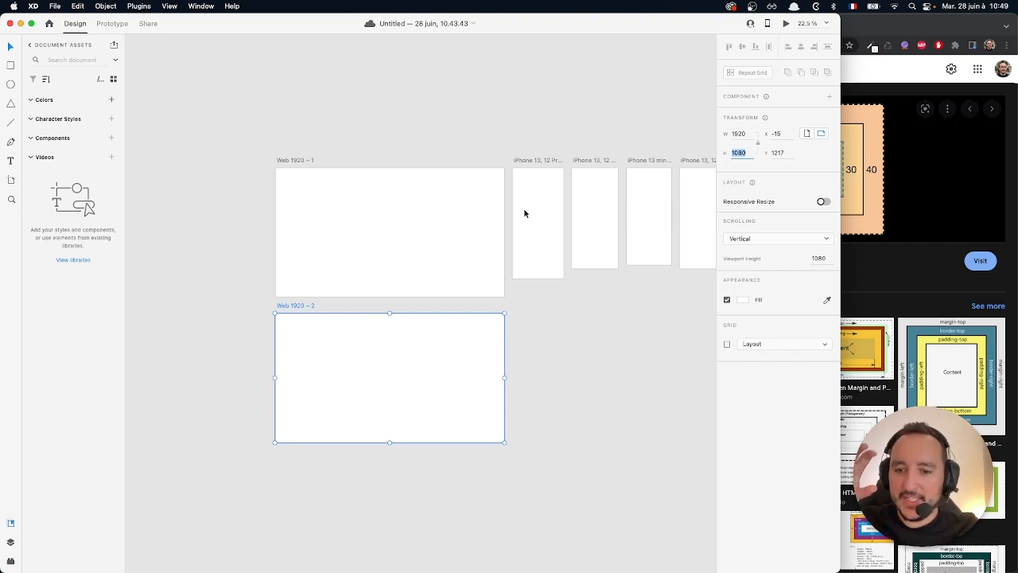
left_click(899, 153)
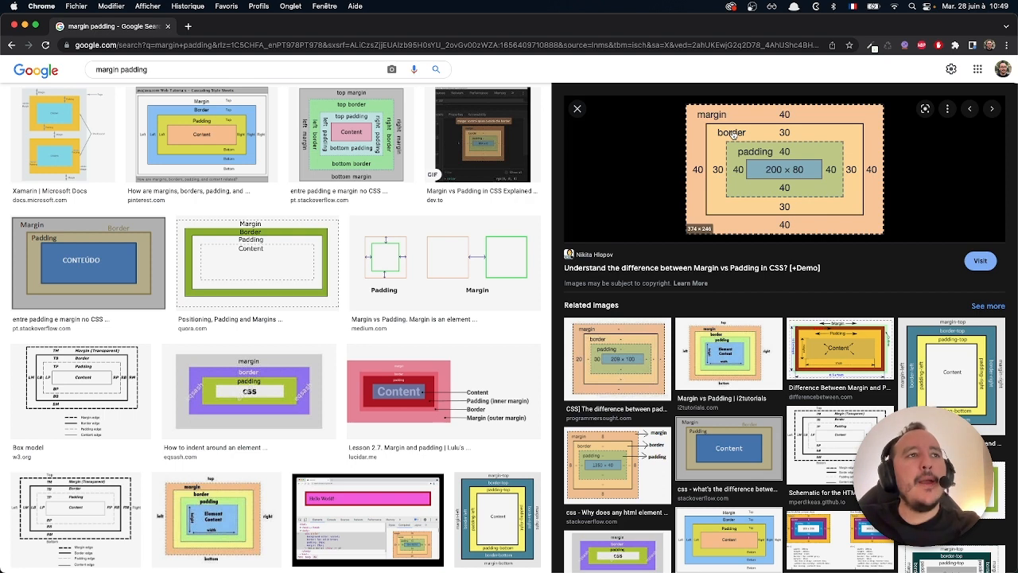
key("super+Tab")
left_click(542, 202)
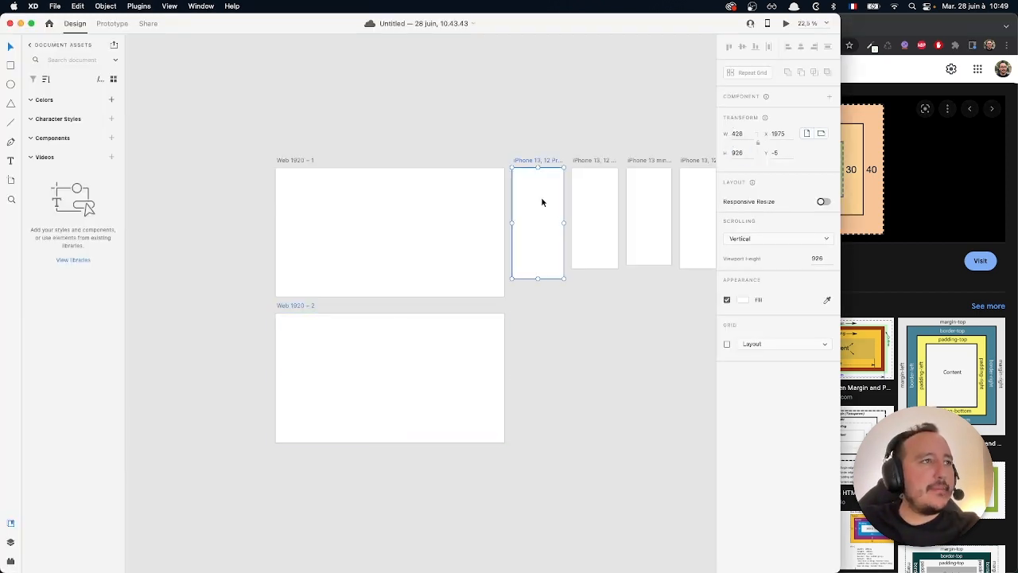
left_click_drag(539, 198, 541, 200)
scroll(594, 191, "up", 5)
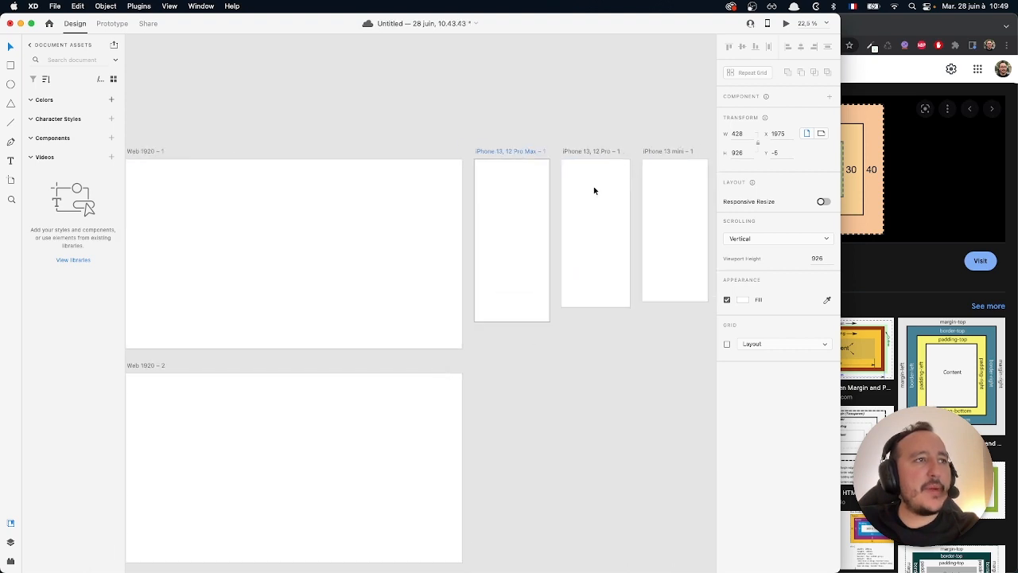
left_click(546, 209)
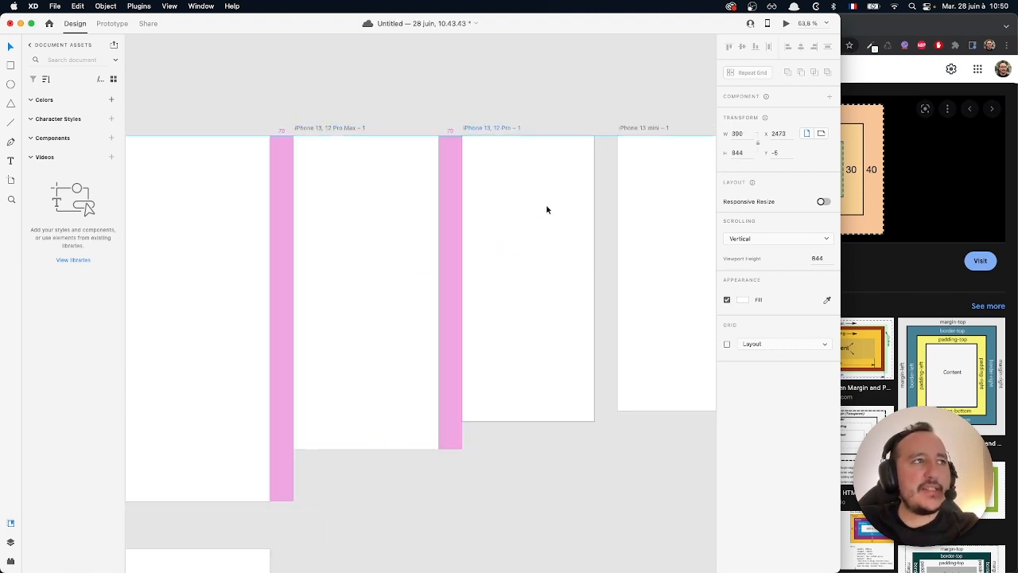
left_click_drag(546, 207, 547, 207)
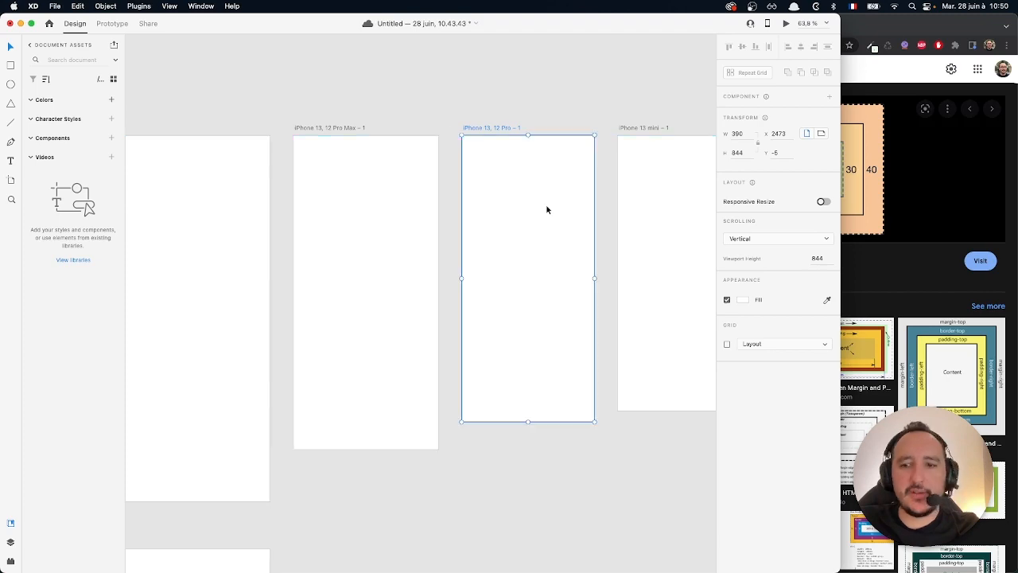
left_click(453, 177)
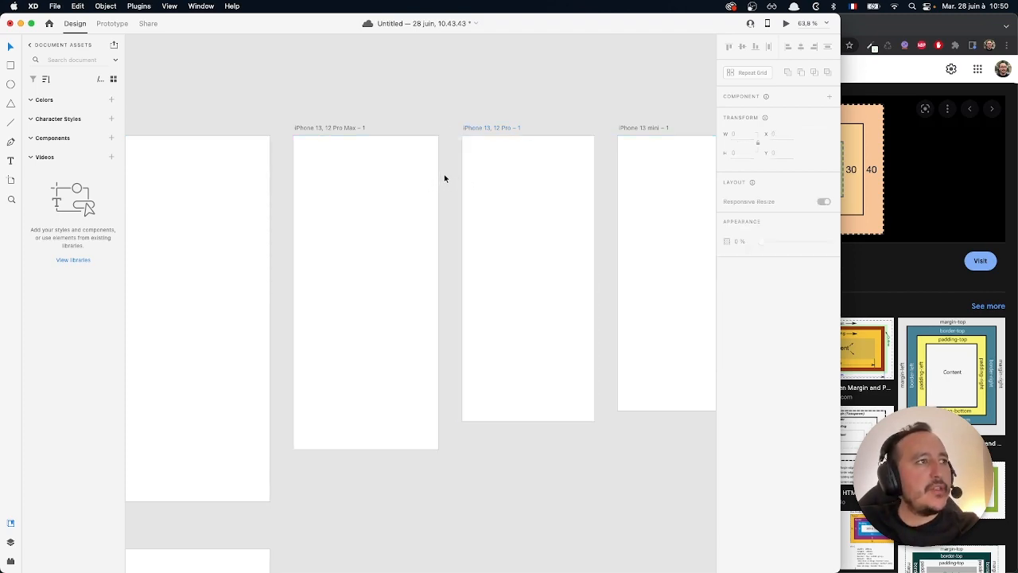
Return to the margin and padding diagram in Chrome, and minimize the Chrome window to get back to Adobe XD.
left_click(959, 200)
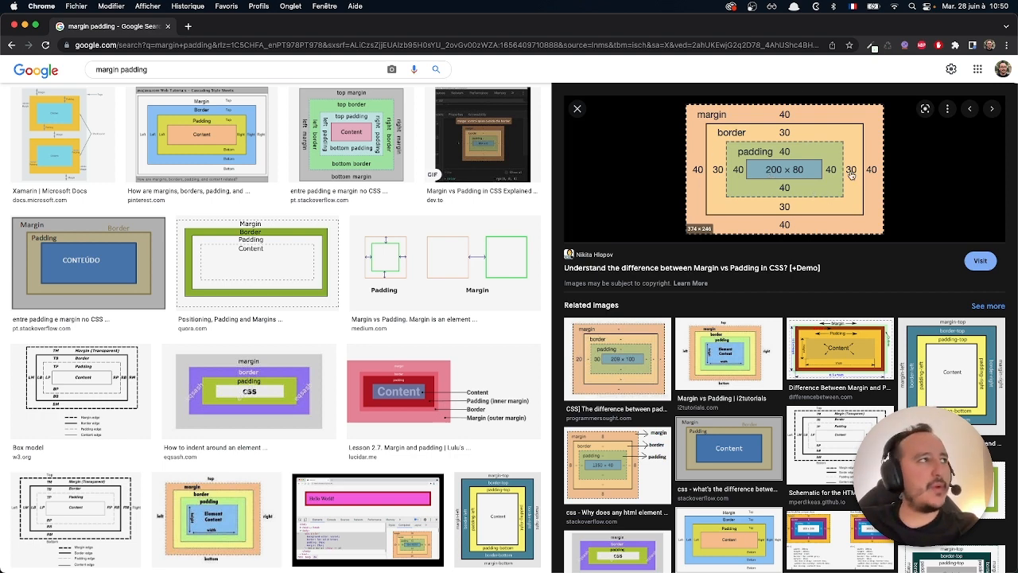
left_click(14, 26)
scroll(295, 123, "up", 3)
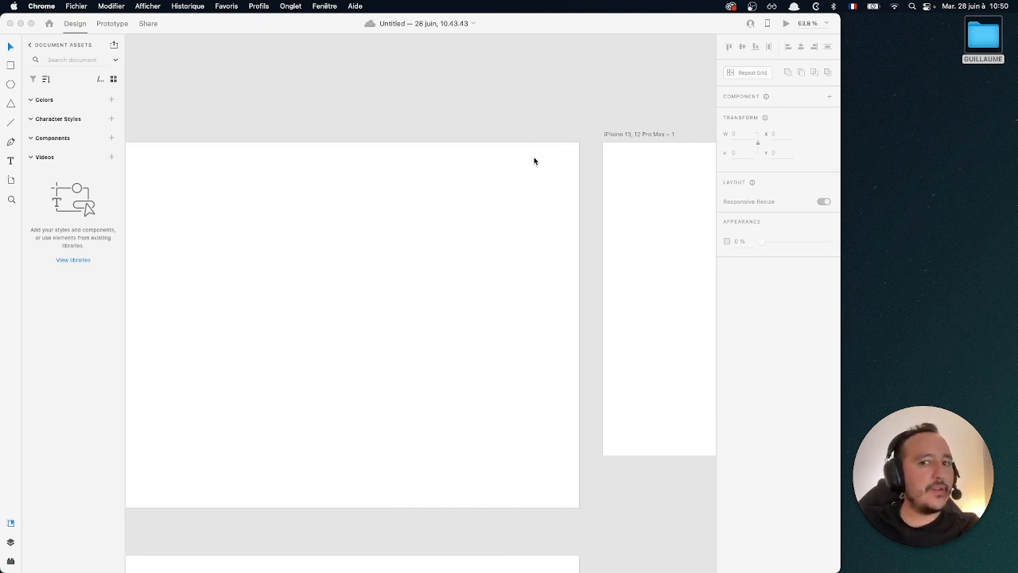
Look over the two web artboards and the row of iPhone artboards beside them.
scroll(584, 112, "down", 3)
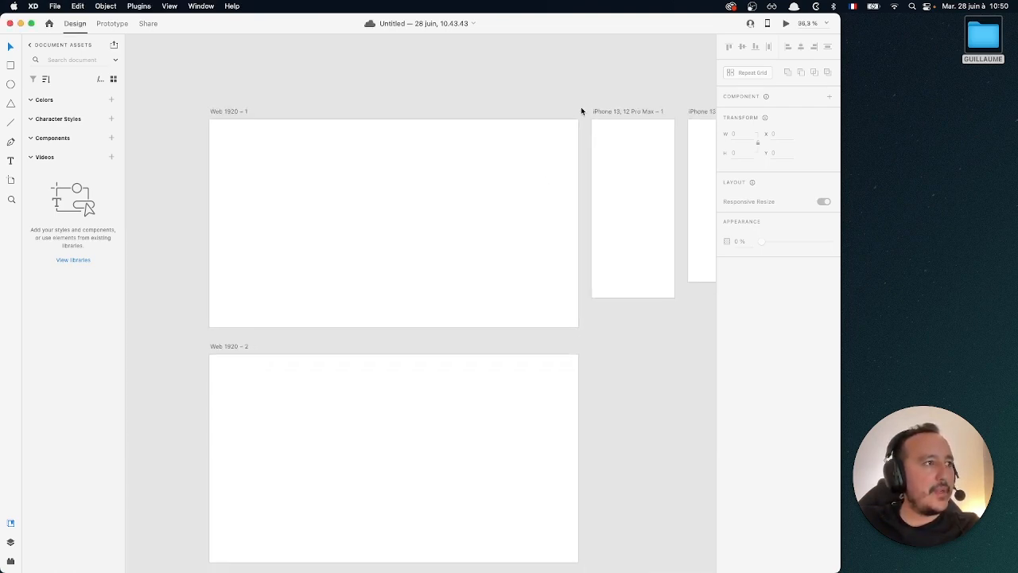
scroll(582, 109, "down", 2)
scroll(458, 228, "up", 3)
scroll(458, 228, "right", 5)
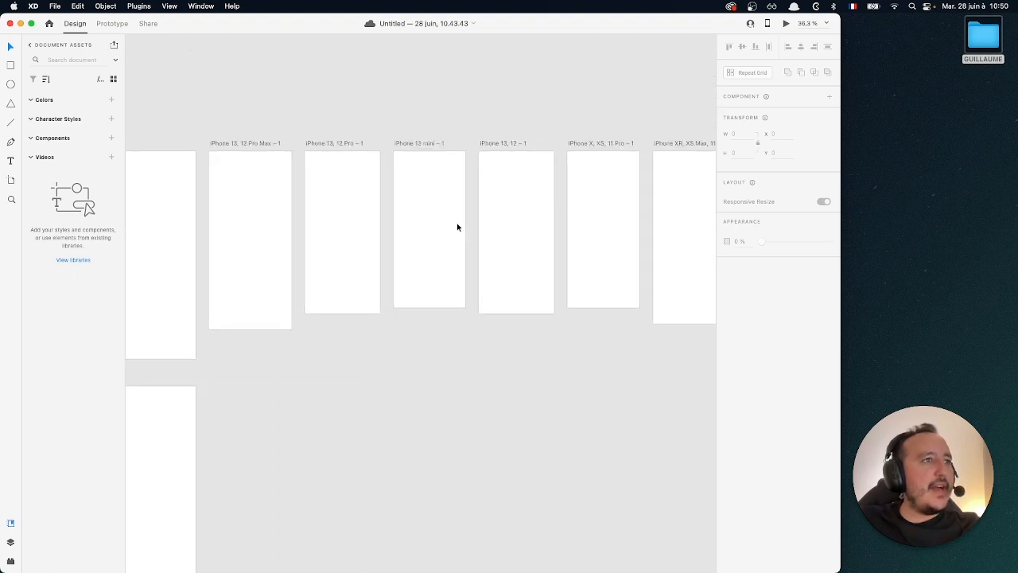
scroll(457, 227, "left", 5)
scroll(457, 228, "down", 3)
scroll(458, 227, "left", 3)
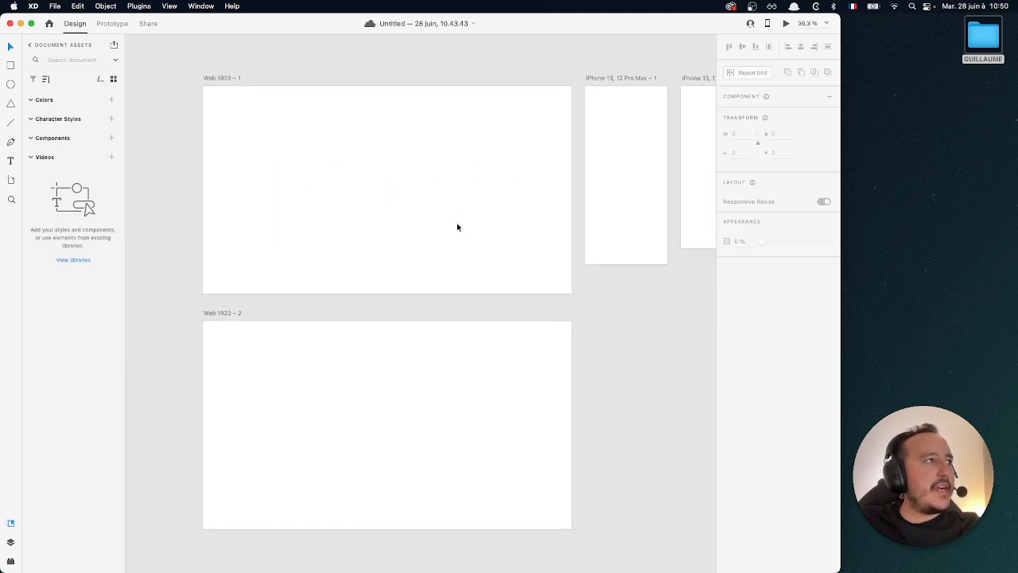
scroll(457, 228, "up", 2)
scroll(458, 227, "left", 1)
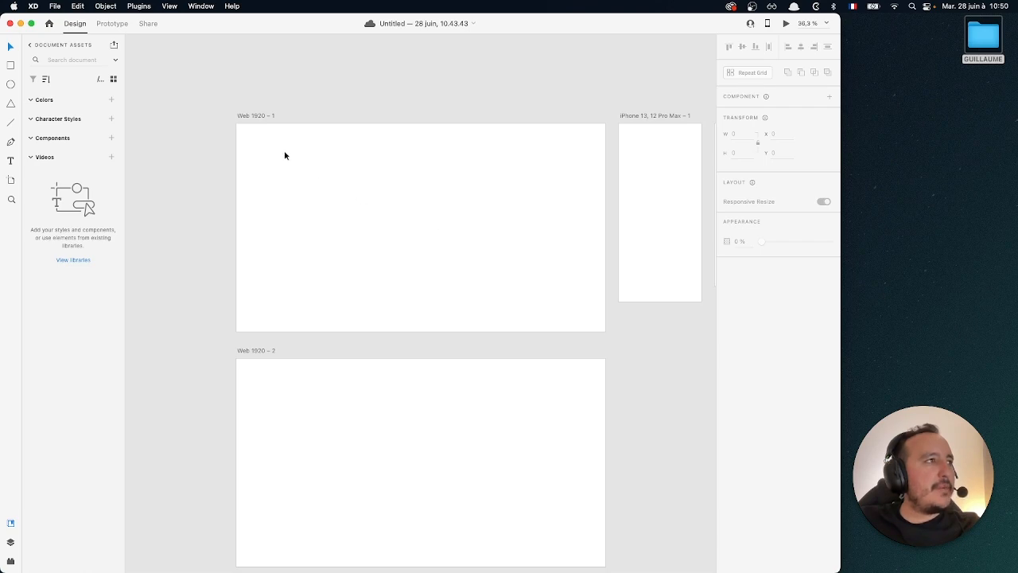
Draw a rectangle of about 406 × 341 near the upper-left corner of the Web 1920 – 1 artboard, at about X 46, Y 50.
scroll(293, 155, "up", 2)
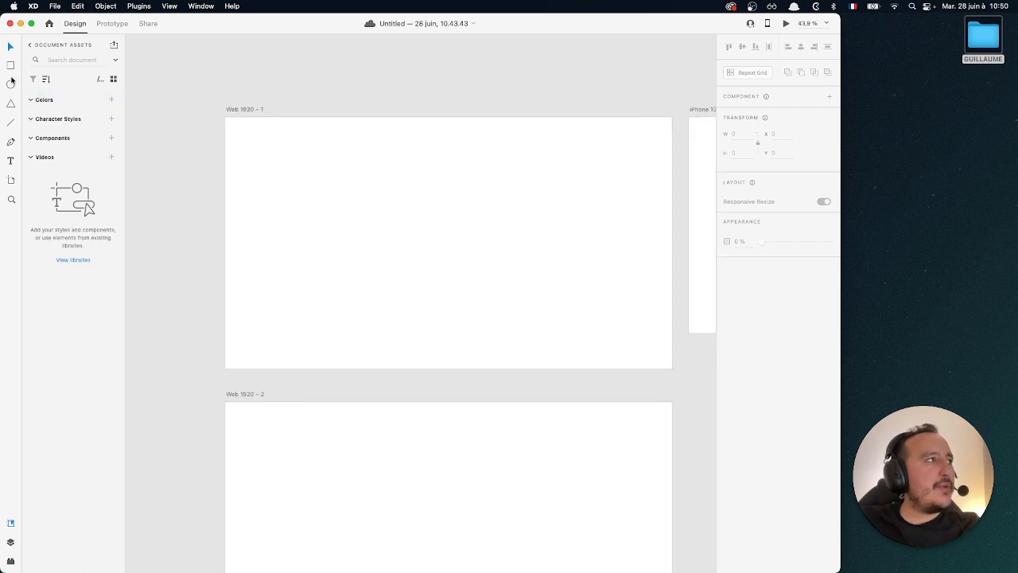
scroll(306, 189, "up", 3)
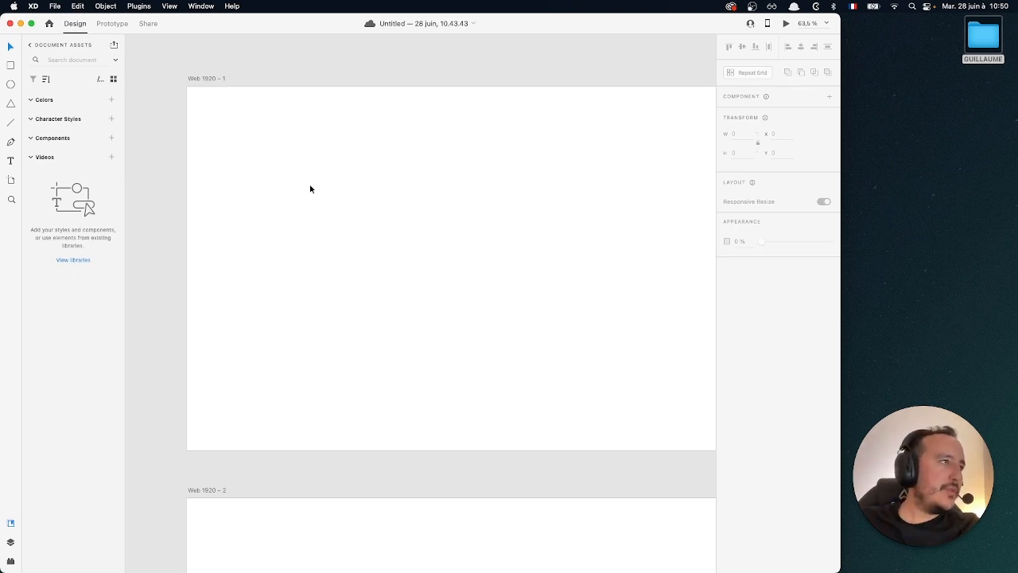
scroll(310, 188, "right", 2)
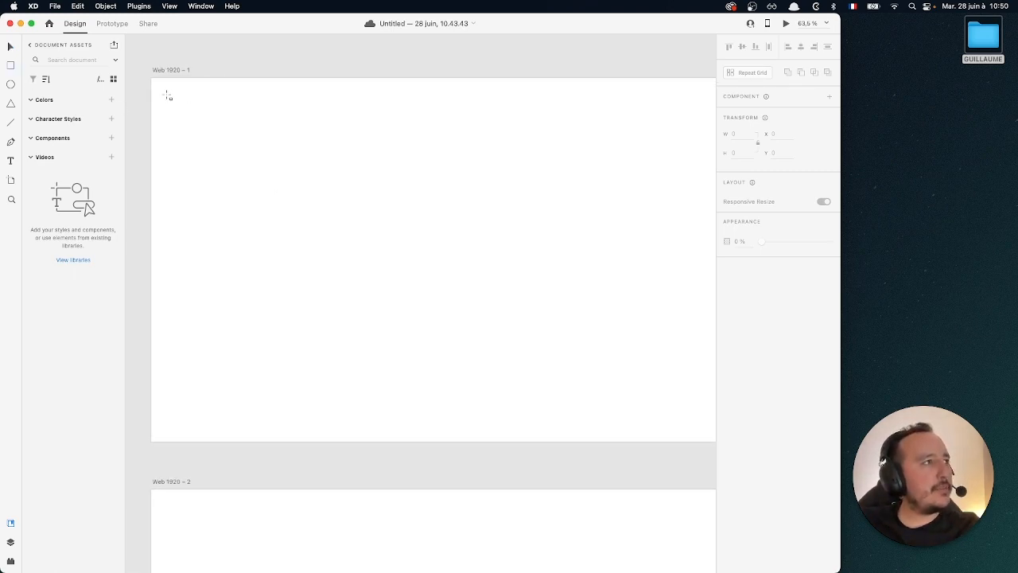
mouse_move(167, 95)
left_mouse_down()
mouse_move(342, 212)
mouse_move(424, 285)
mouse_move(444, 395)
mouse_move(389, 428)
mouse_move(387, 213)
mouse_move(304, 210)
left_mouse_up()
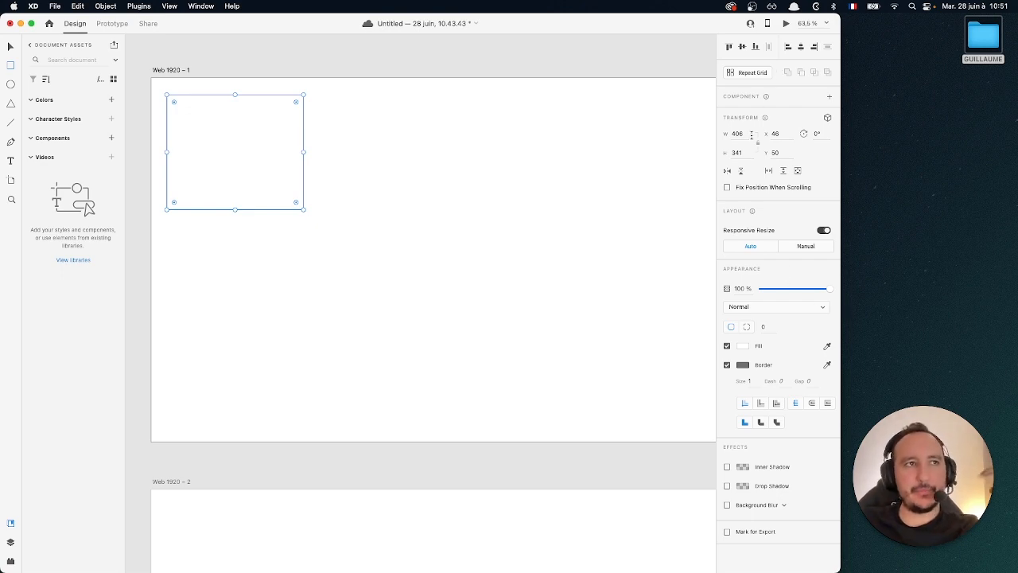
Try the rectangle's Responsive Resize off and on again, and bring its opacity back to 100 %.
left_click(750, 136)
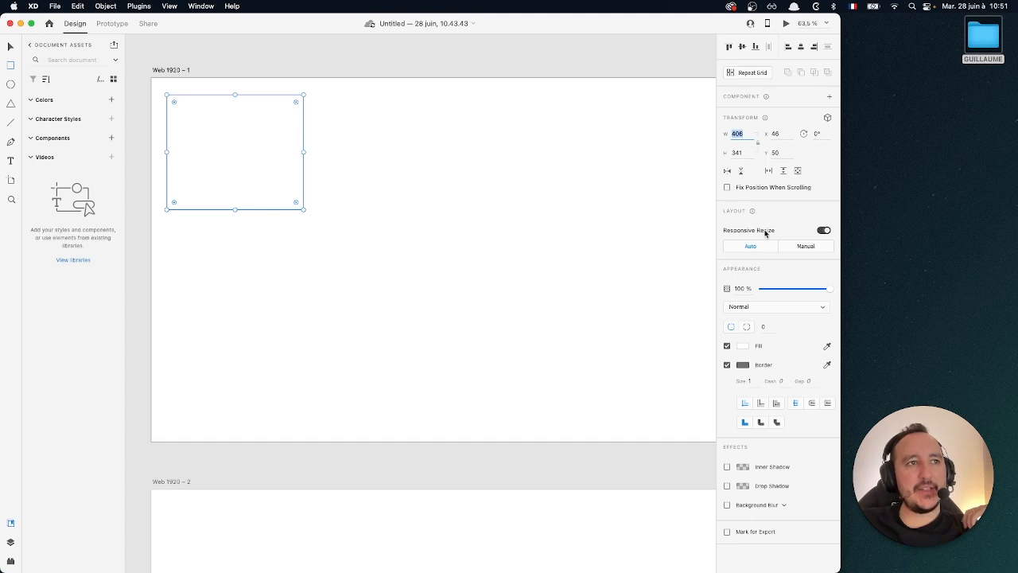
left_click(822, 231)
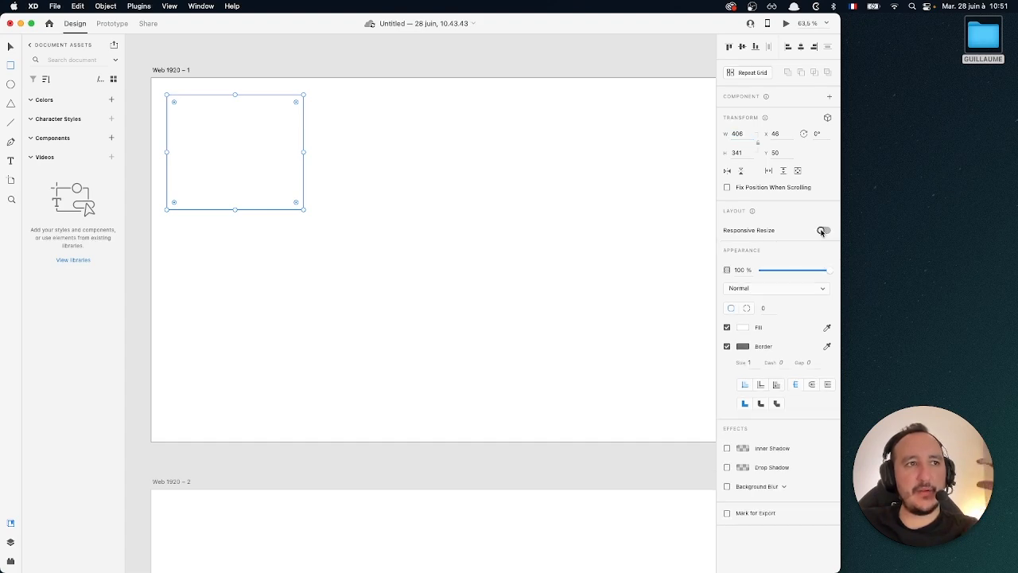
left_click(822, 231)
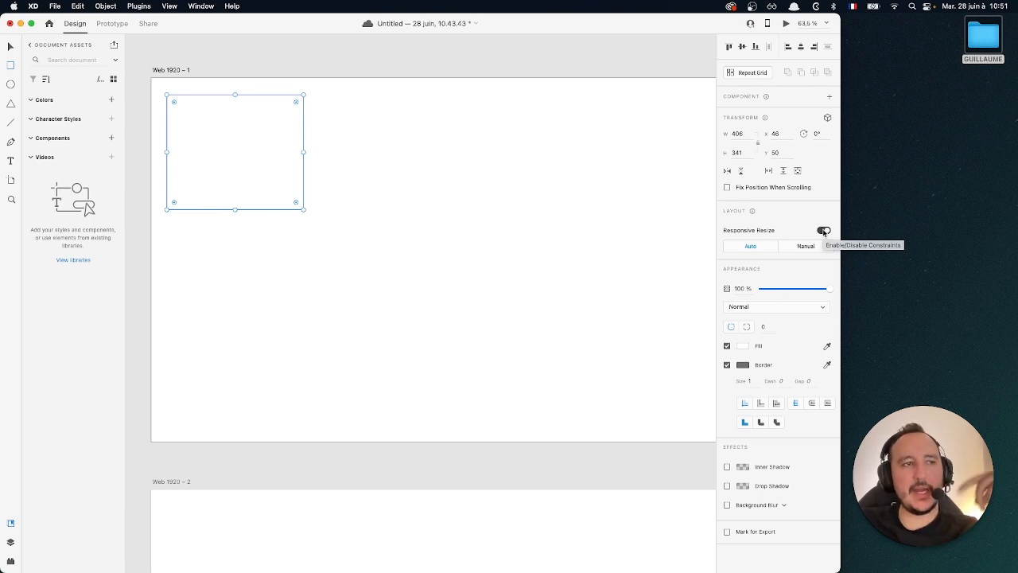
left_click_drag(793, 290, 837, 289)
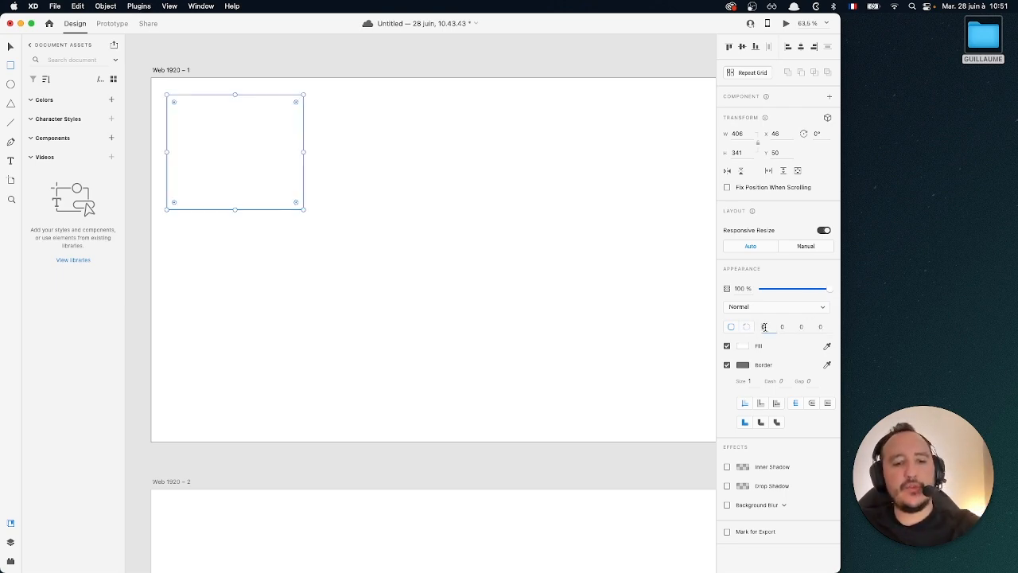
Set a separate corner radius of 25 on each of the rectangle's four corners.
type("25")
key("Tab")
type("2")
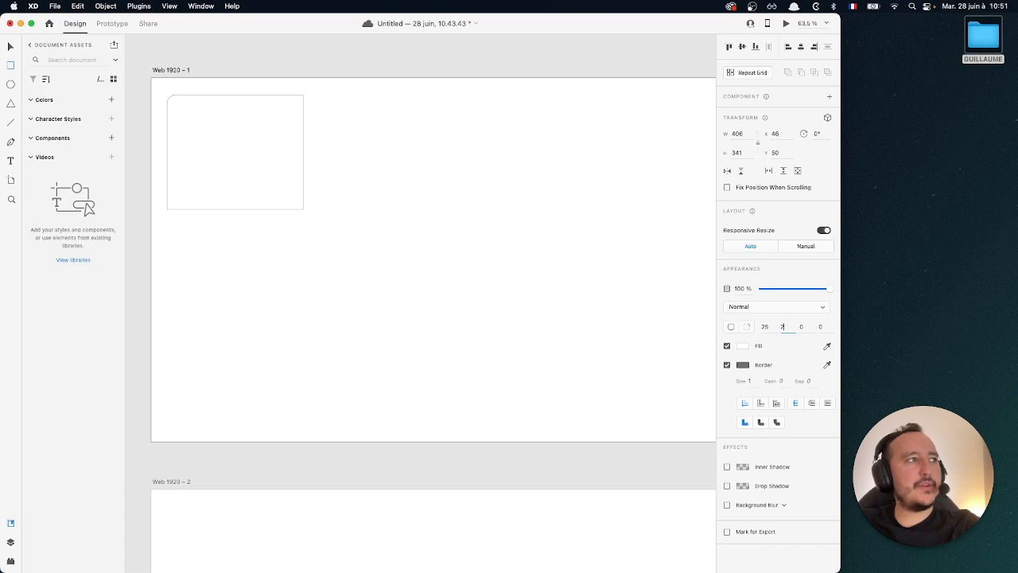
type("5")
key("Tab")
type("2")
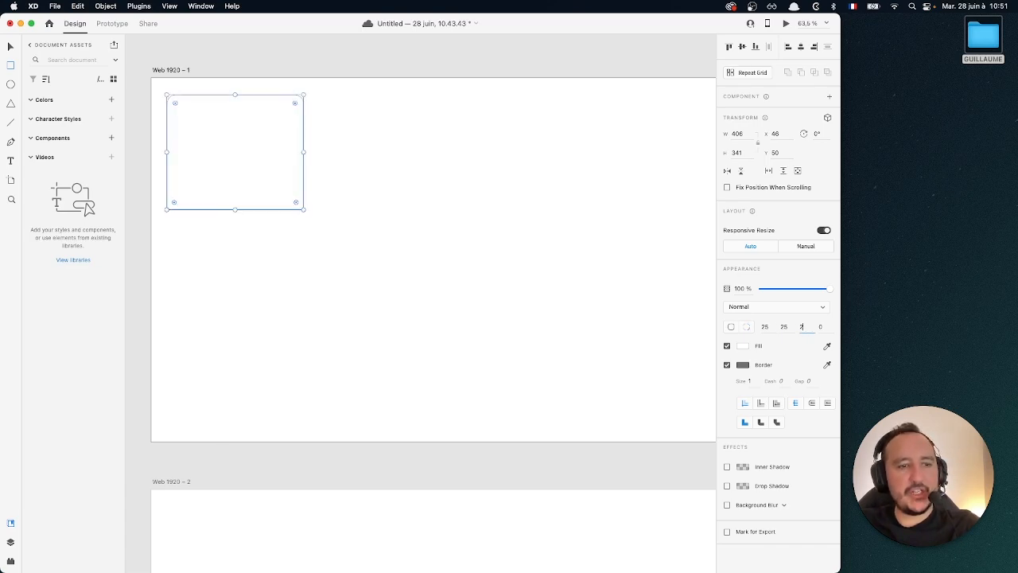
type("5")
key("Tab")
type("25")
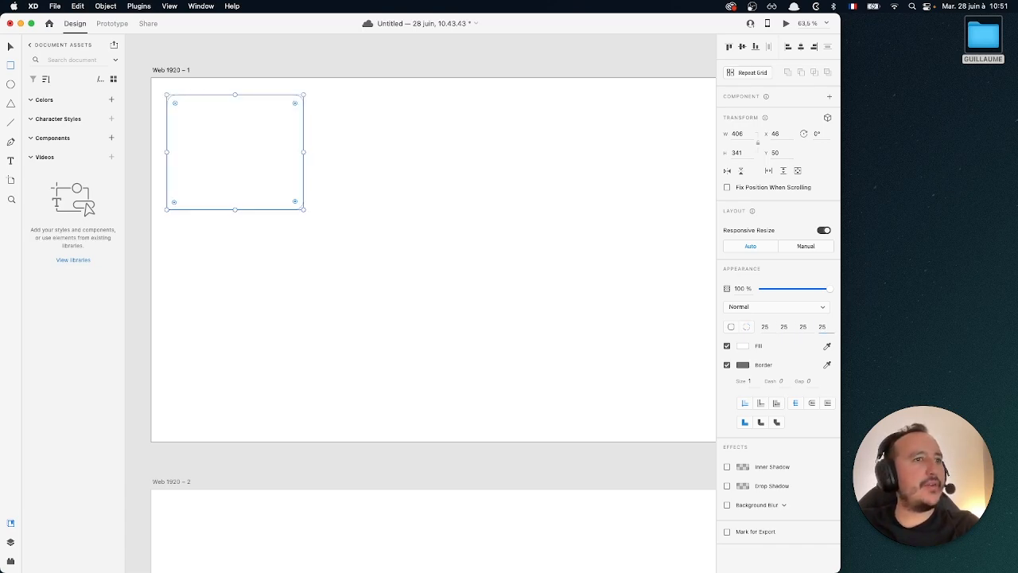
Fill the rectangle with bright blue and set its border color to red #FF0000.
left_click(741, 345)
left_click_drag(683, 345, 710, 330)
left_click(710, 336)
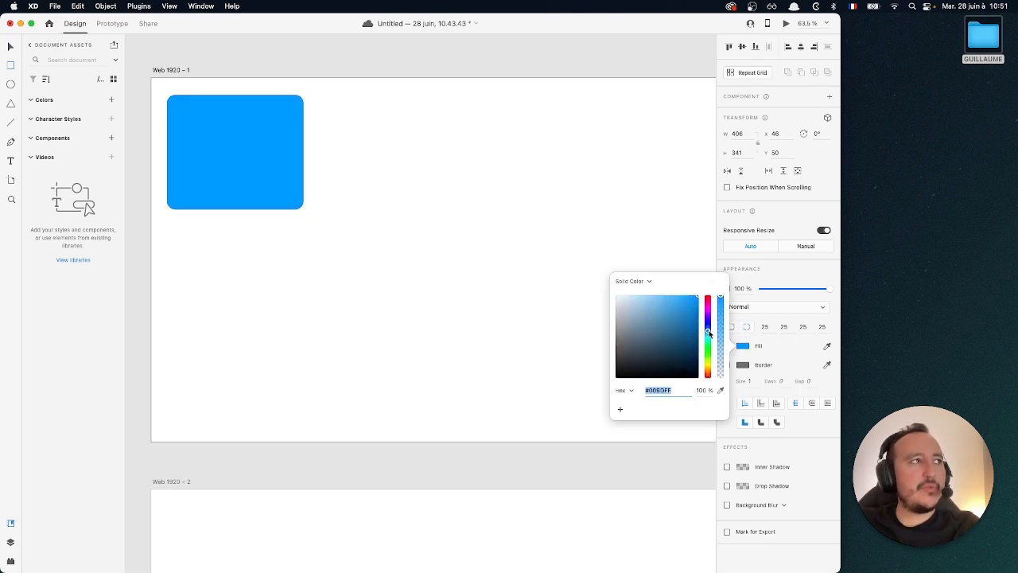
left_click(747, 366)
left_click_drag(688, 378, 698, 307)
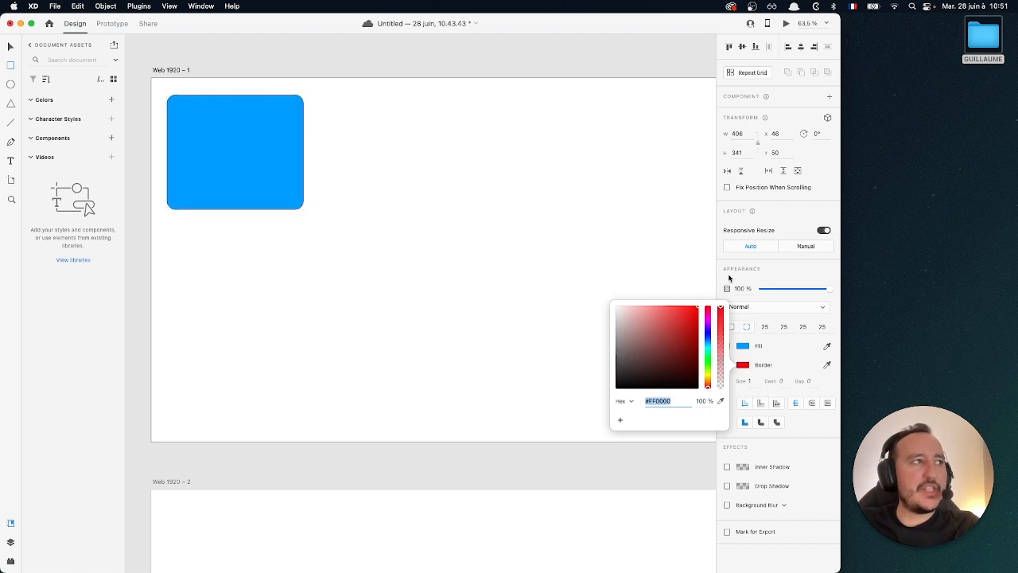
Set the rectangle's border size to 30, with a dash of 15 and a gap of 15.
left_click_drag(755, 383, 745, 383)
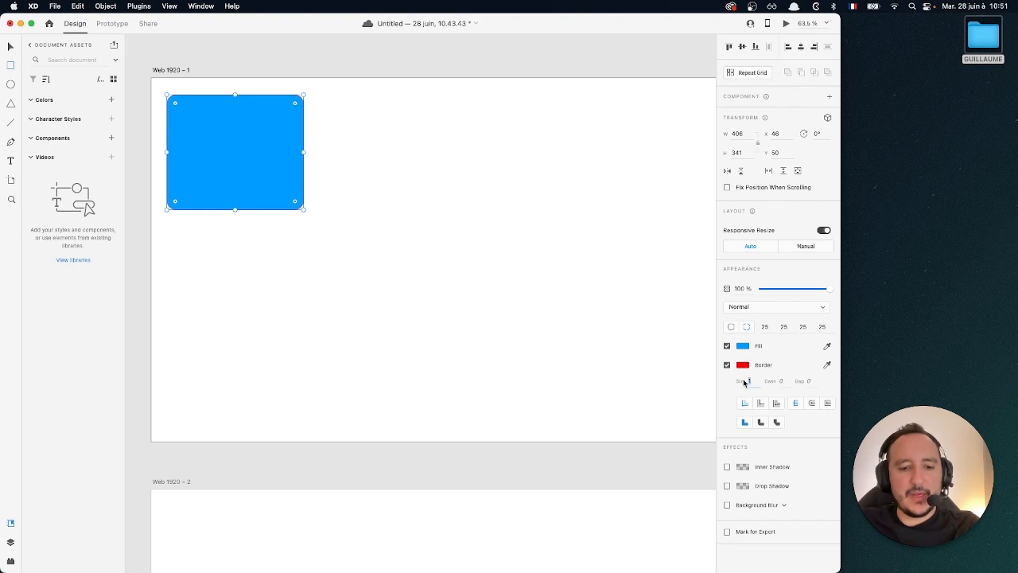
type("30")
key("Tab")
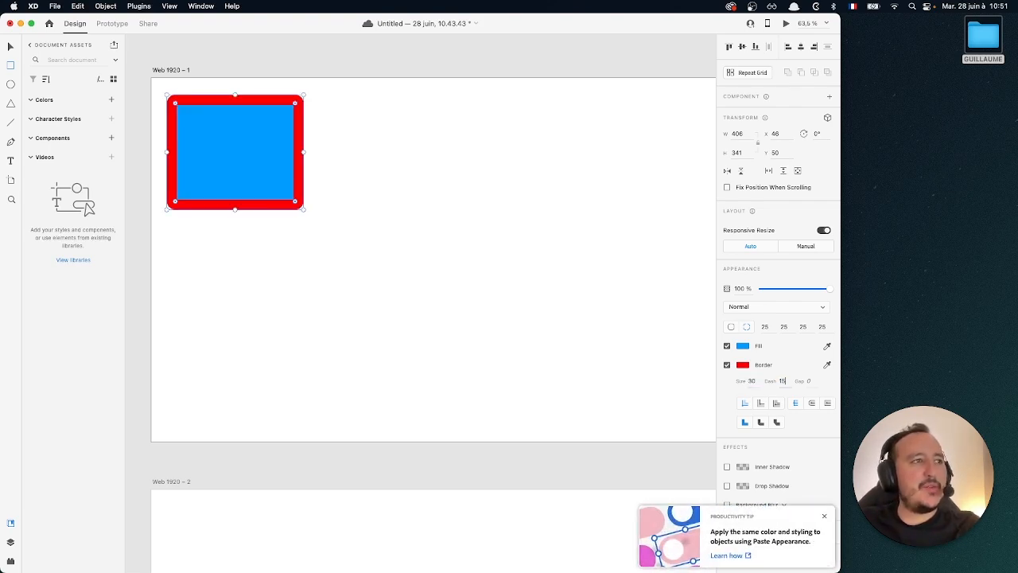
type("15")
key("Tab")
key("Tab")
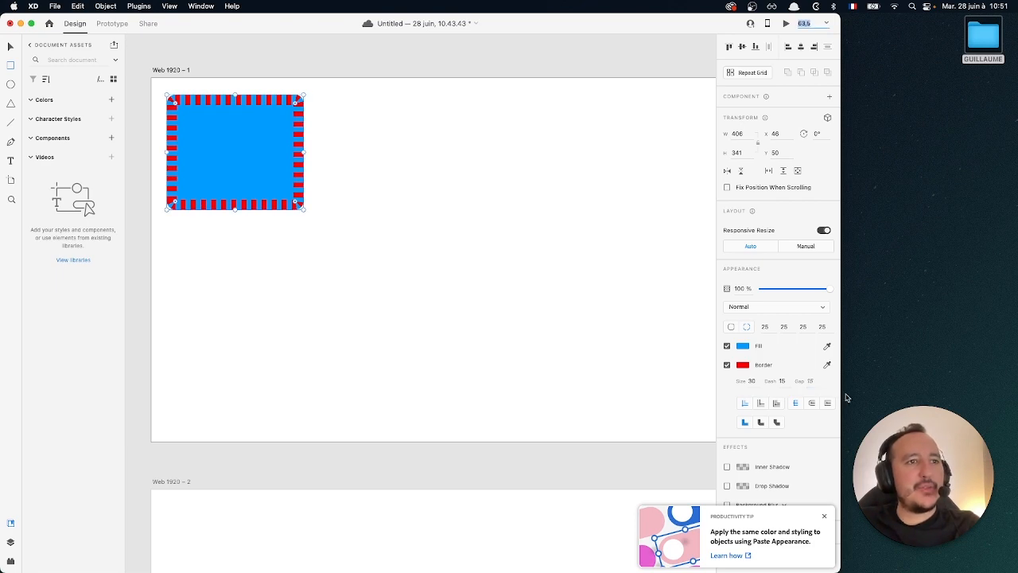
left_click(808, 382)
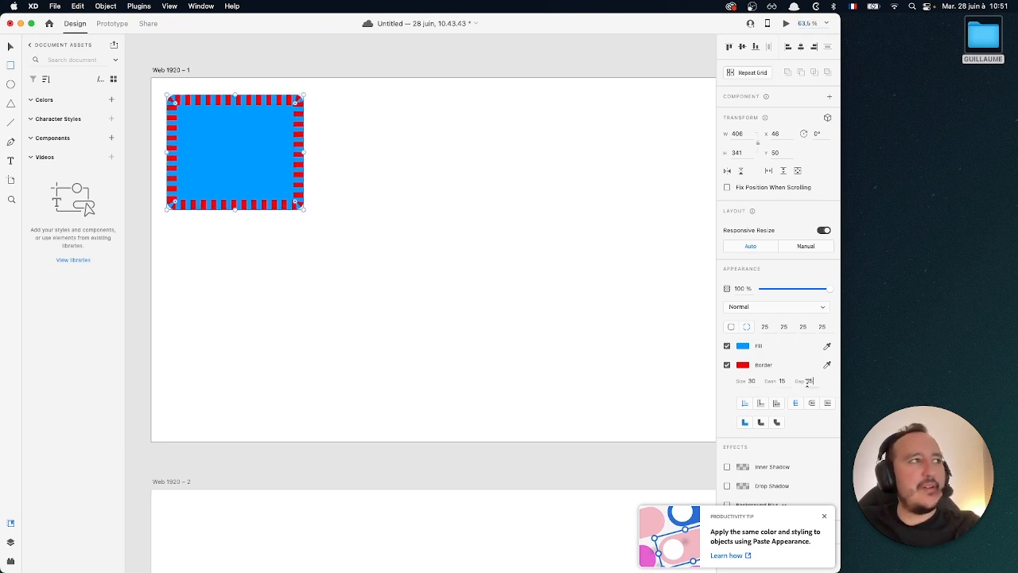
key("Return")
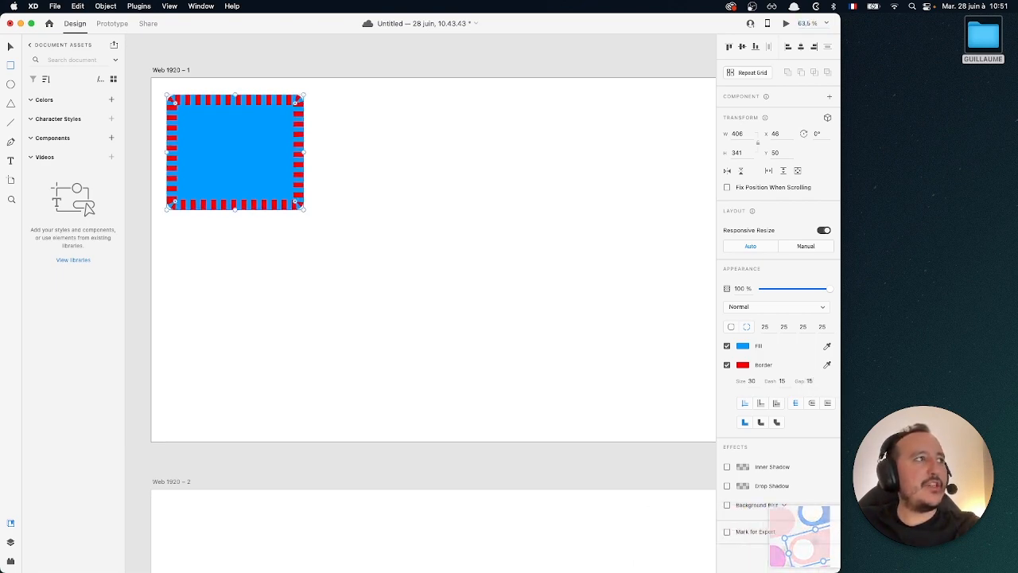
Try the center and outer stroke positions on the rectangle's border, and apply the projecting cap style.
left_click(760, 407)
left_click(778, 408)
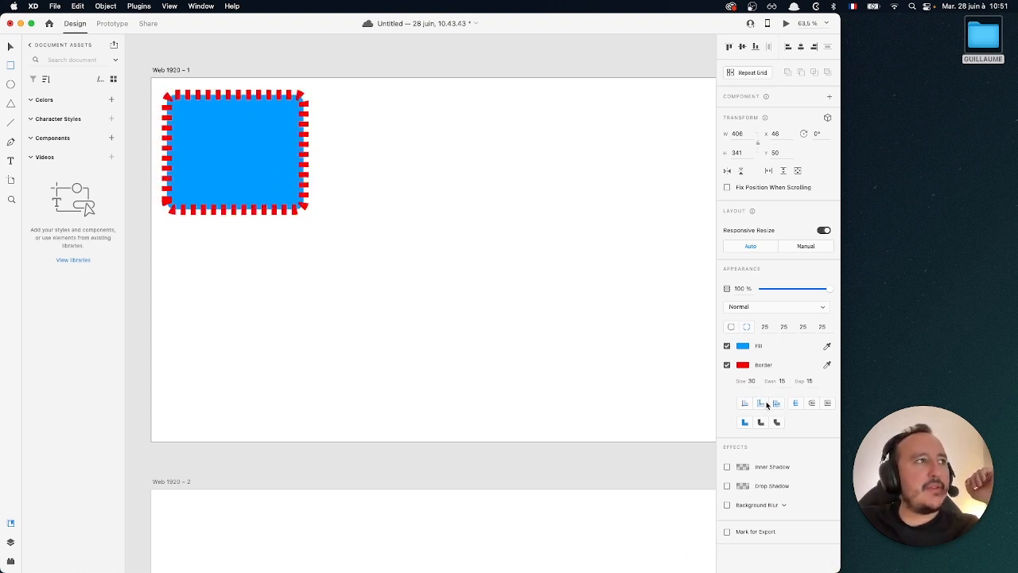
left_click(766, 407)
left_click(812, 404)
left_click(828, 403)
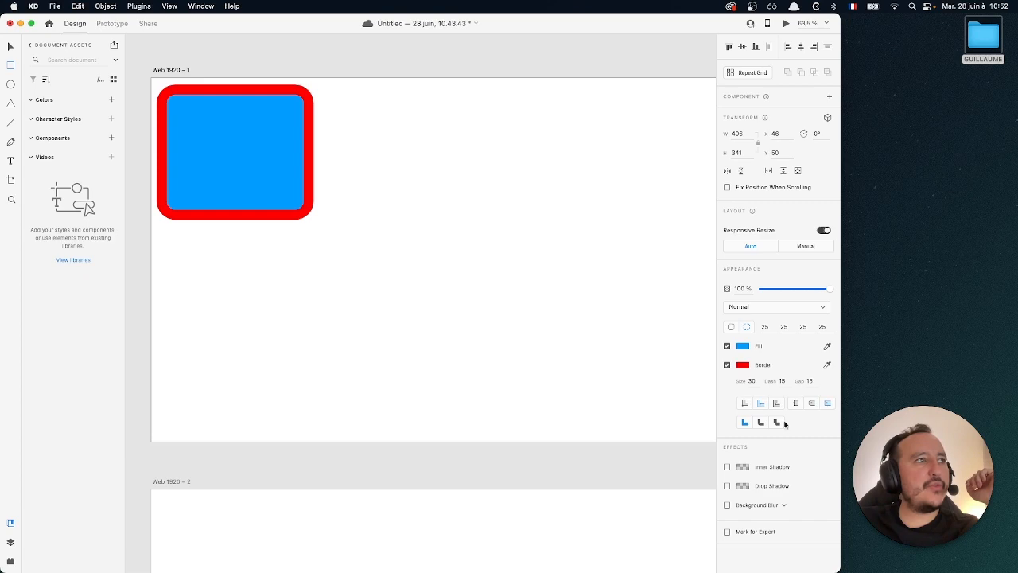
Set the rectangle's border back to inner stroke and change its corner join to bevel.
left_click(745, 422)
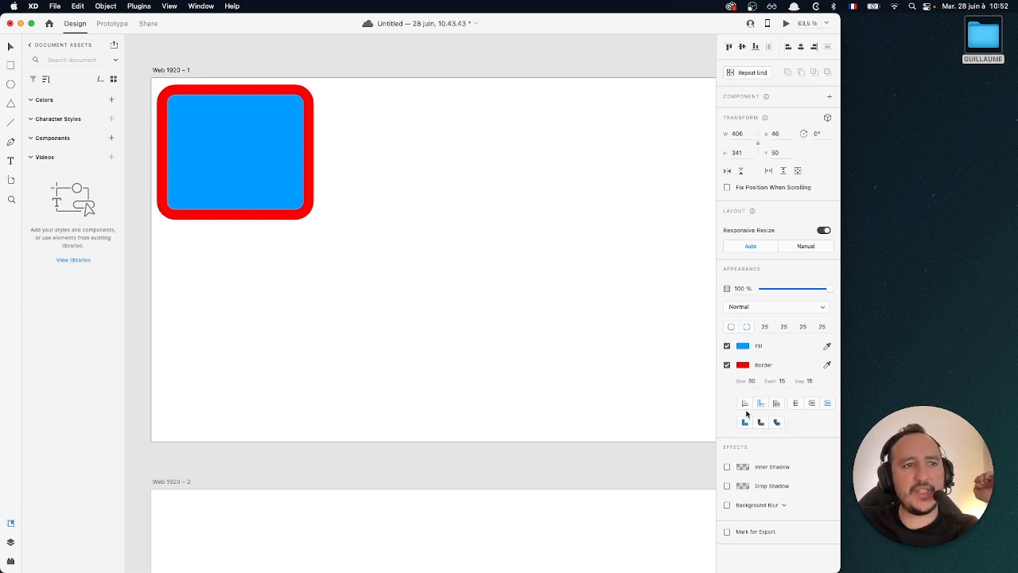
left_click(745, 403)
left_click(761, 423)
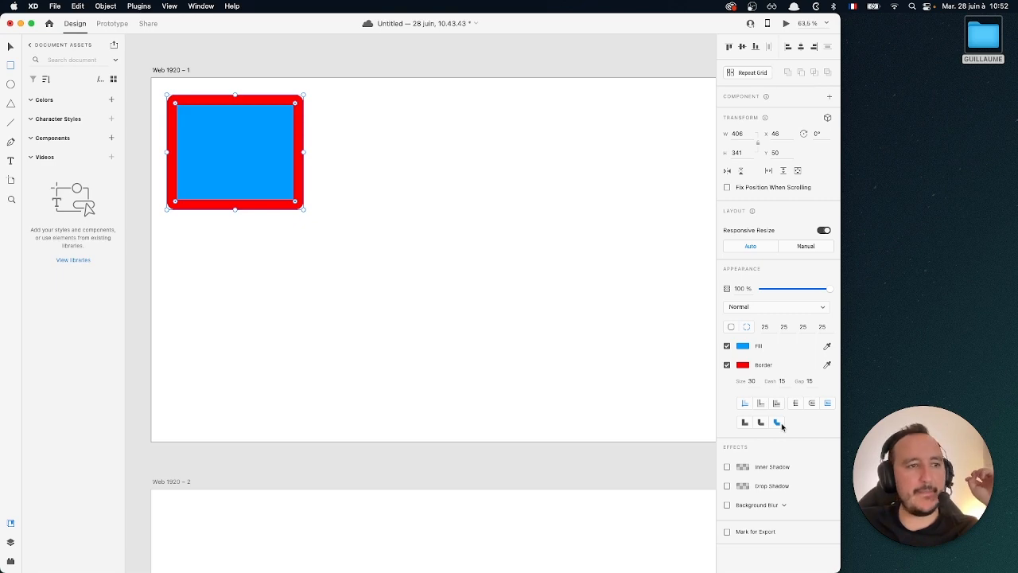
Try the inner shadow and the drop shadow on the rectangle and switch both off again.
left_click(727, 467)
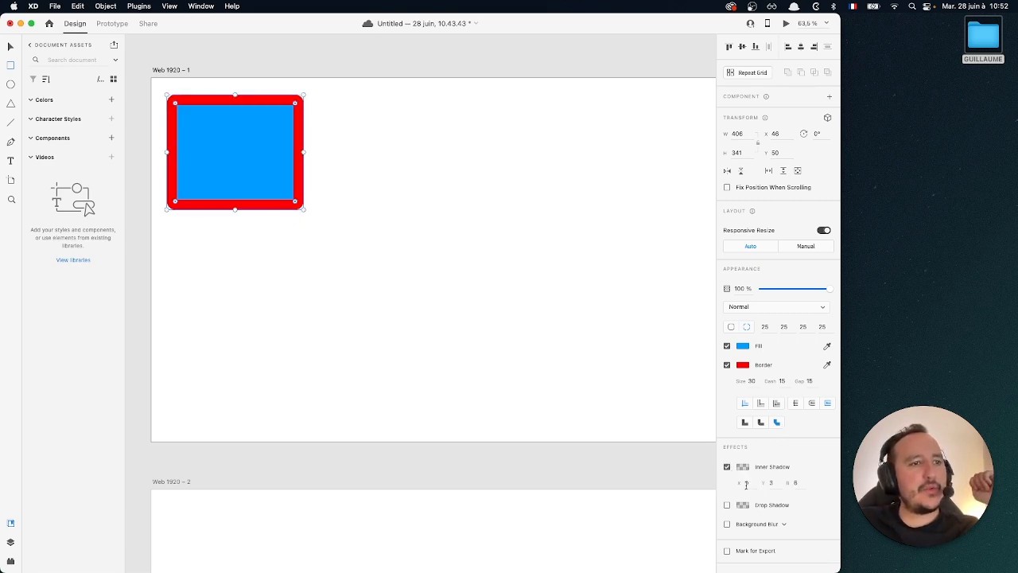
left_click(726, 470)
left_click(727, 486)
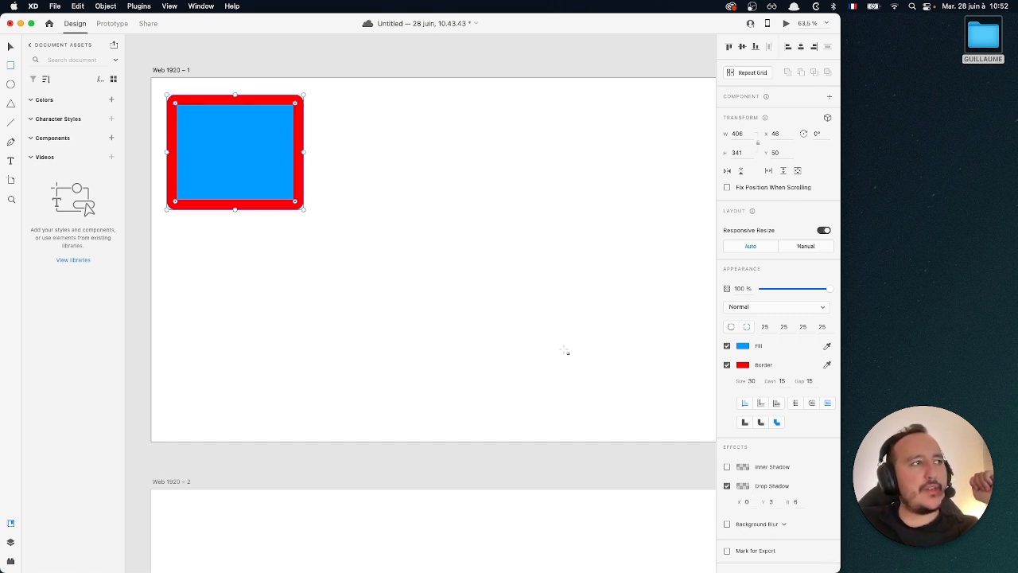
left_click(727, 486)
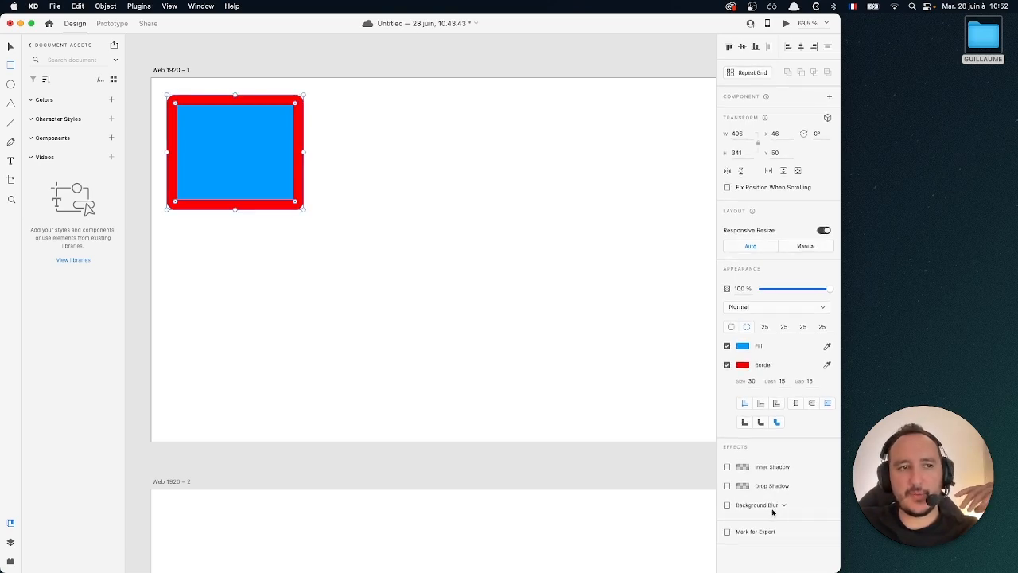
Try a background blur with adjusted settings on the rectangle and switch it off again.
left_click(727, 505)
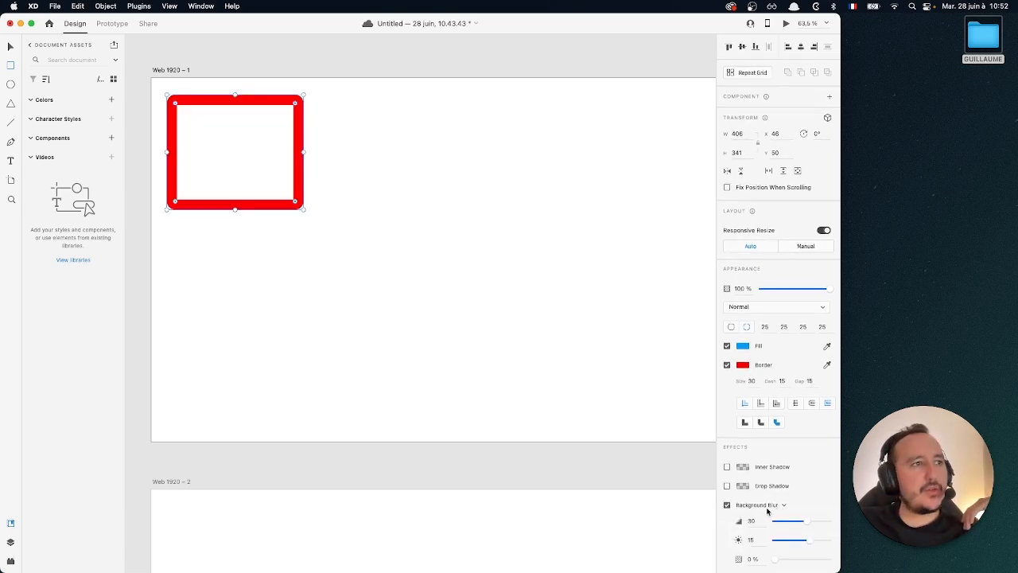
left_click_drag(793, 523, 831, 545)
left_click(727, 505)
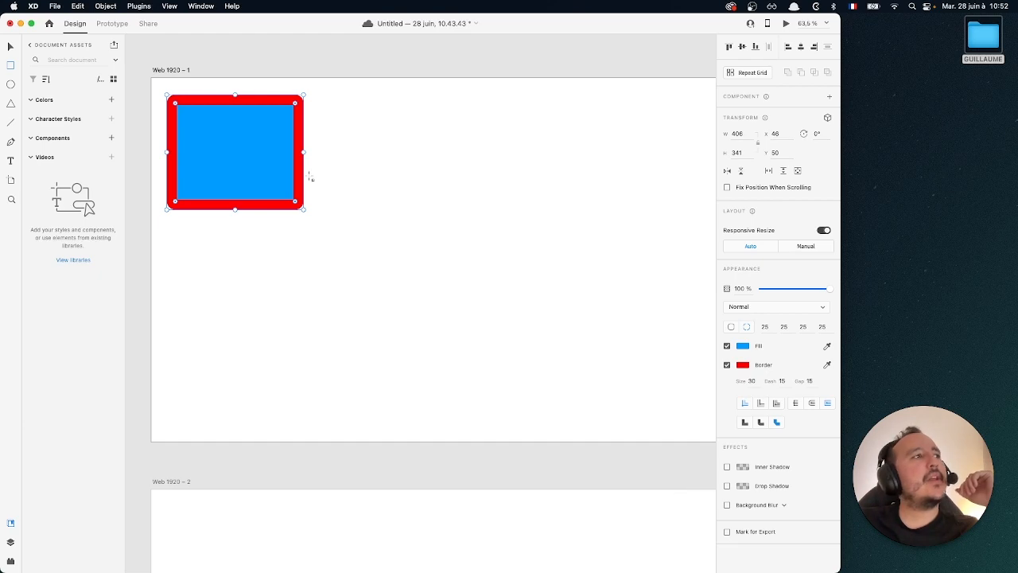
Draw a circle about 525 in diameter beside the rectangle and a triangle about 311 by 270 next to the circle.
left_click(10, 84)
left_click_drag(355, 146, 534, 321)
left_click(10, 104)
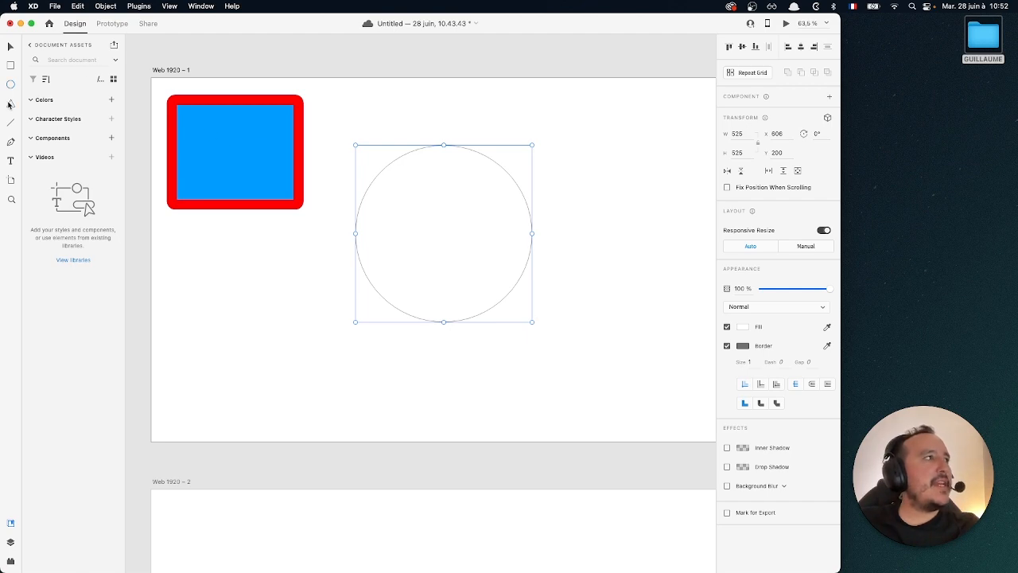
left_click_drag(540, 163, 645, 253)
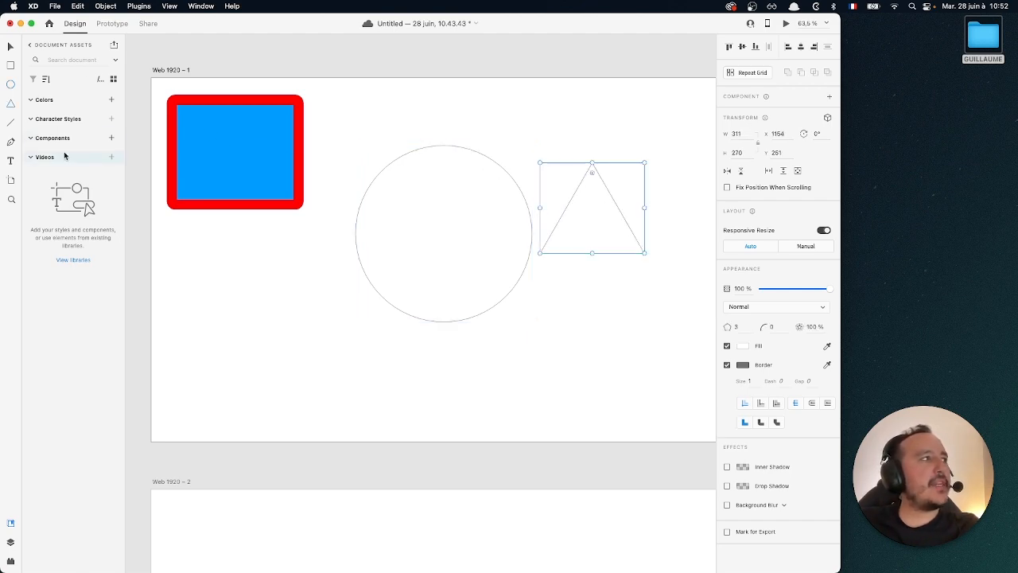
Draw a horizontal line about 822 long below the rectangle and the circle.
left_click_drag(204, 349, 481, 350)
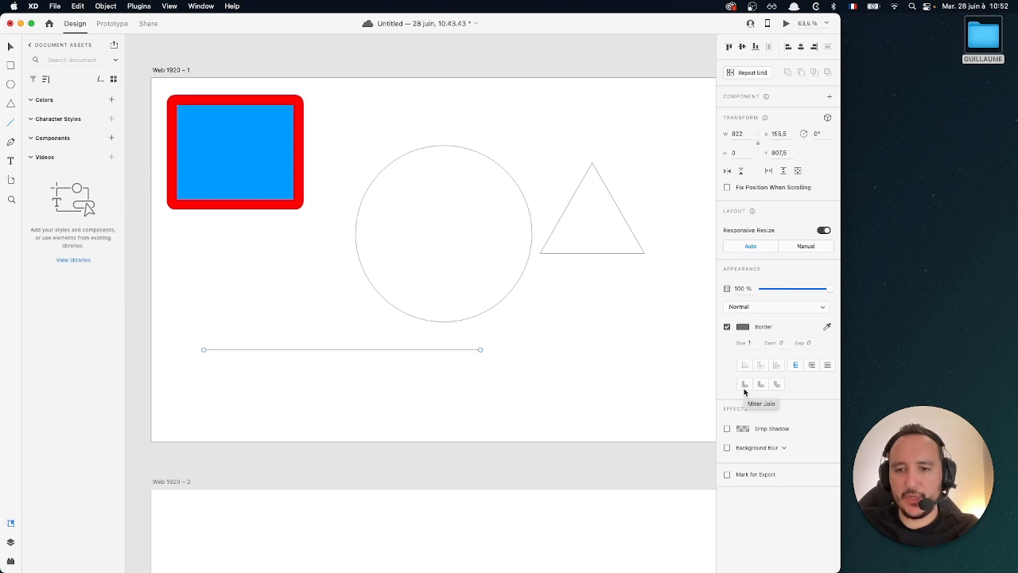
left_click(10, 144)
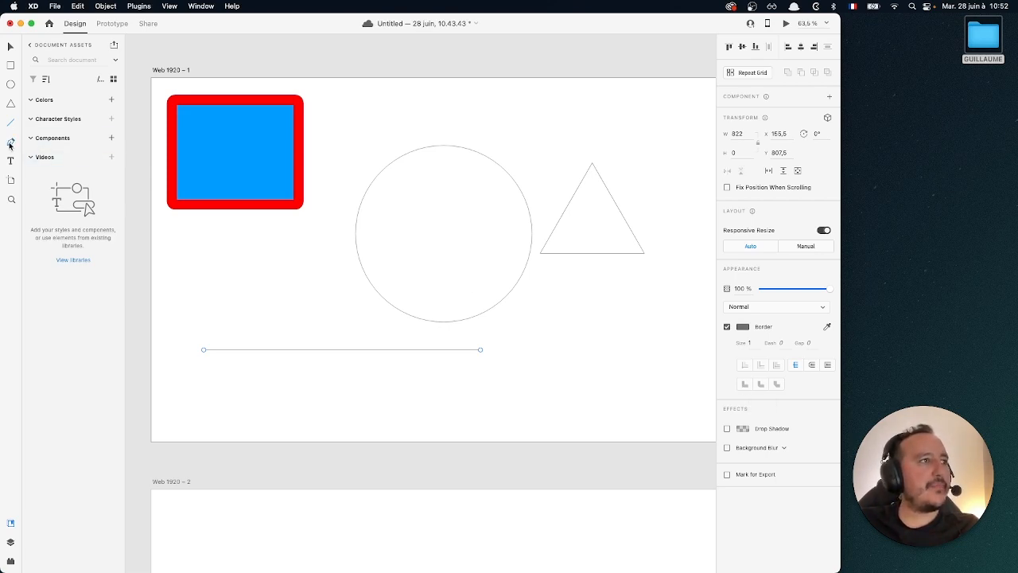
left_click(11, 47)
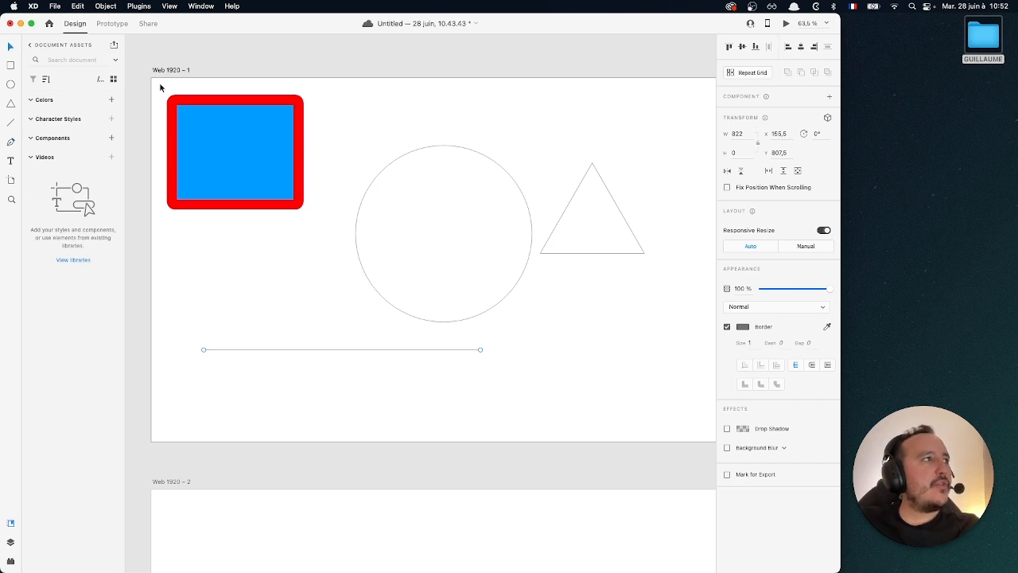
Move and scale down all the shapes on Web 1920 – 1 together, and delete them from the artboard.
left_click_drag(156, 85, 624, 362)
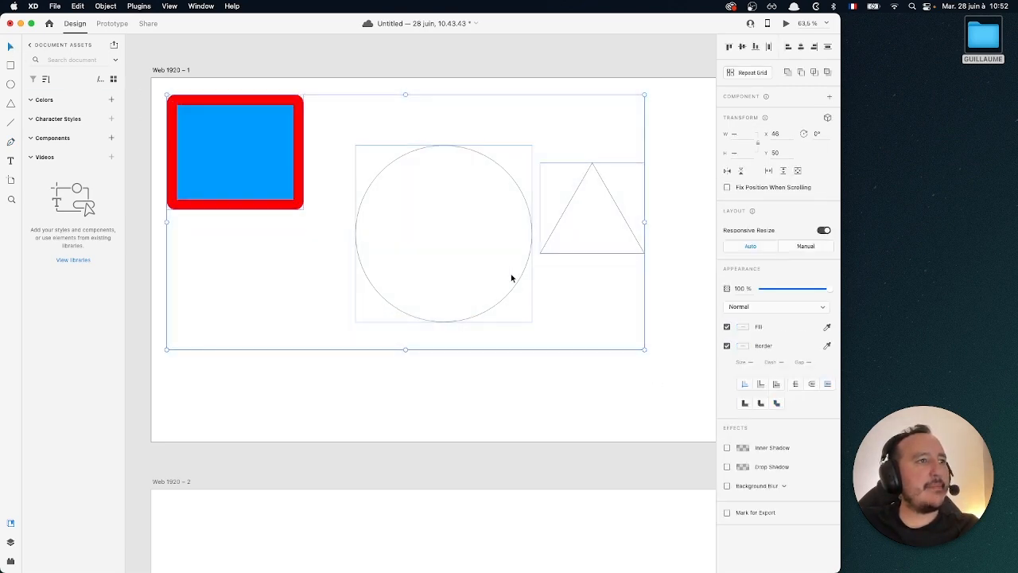
left_click_drag(511, 278, 549, 291)
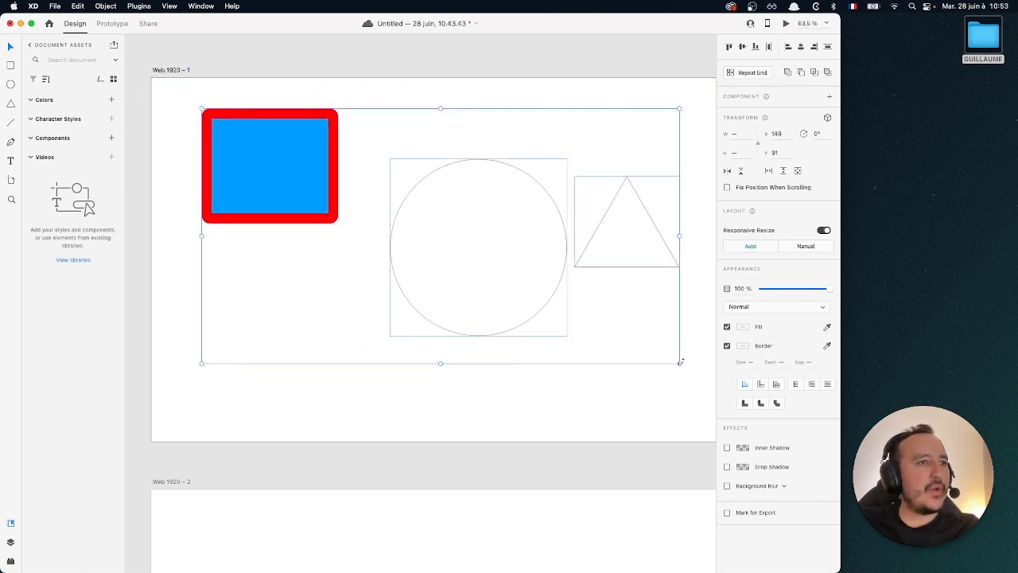
left_click_drag(681, 363, 476, 255)
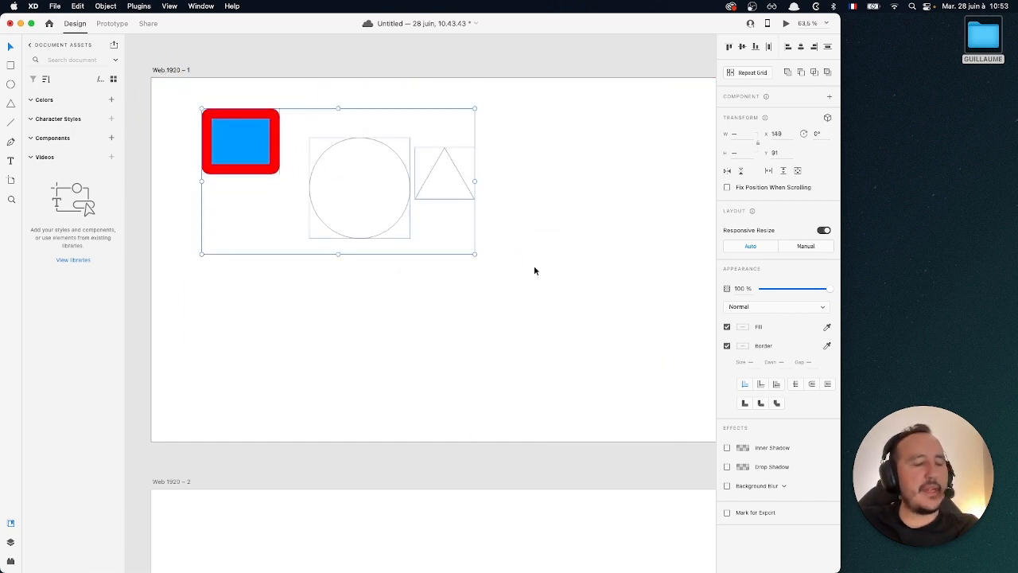
key("BackSpace")
Draw a closed curved shape about 868 by 764 with the Pen tool and reshape the curve at its starting point.
scroll(535, 270, "right", 2)
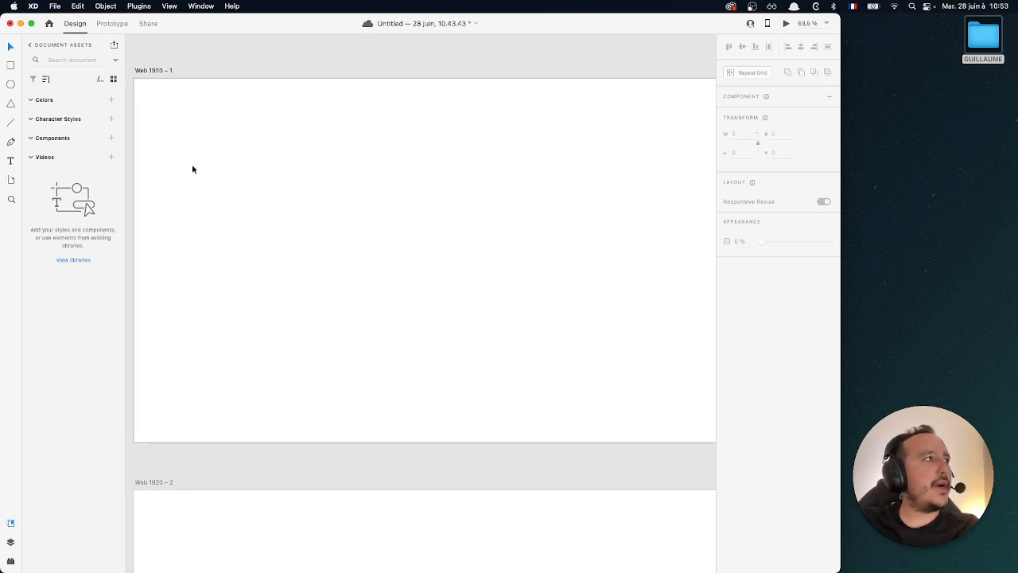
left_click(10, 144)
left_click(244, 278)
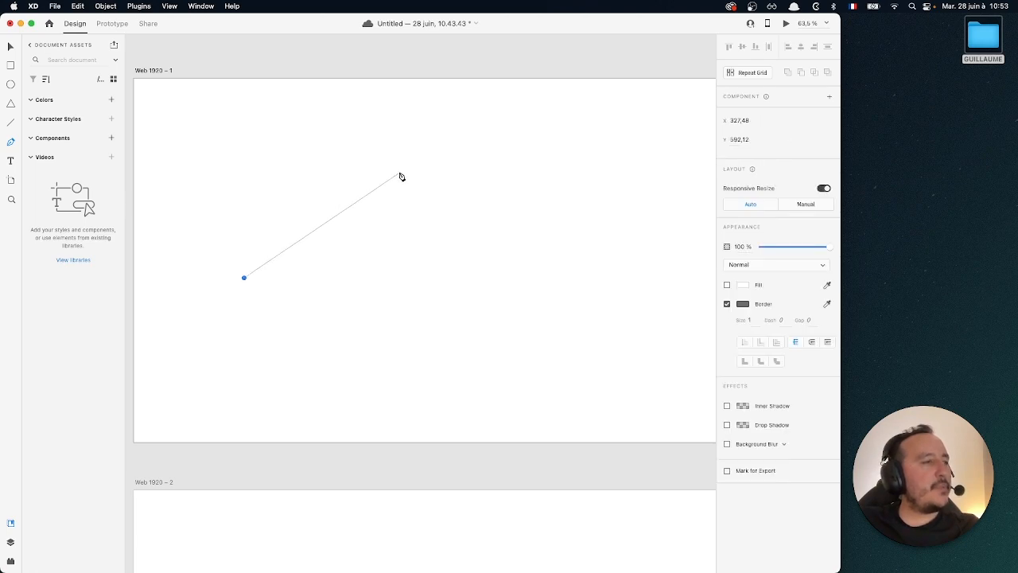
left_click_drag(399, 172, 616, 225)
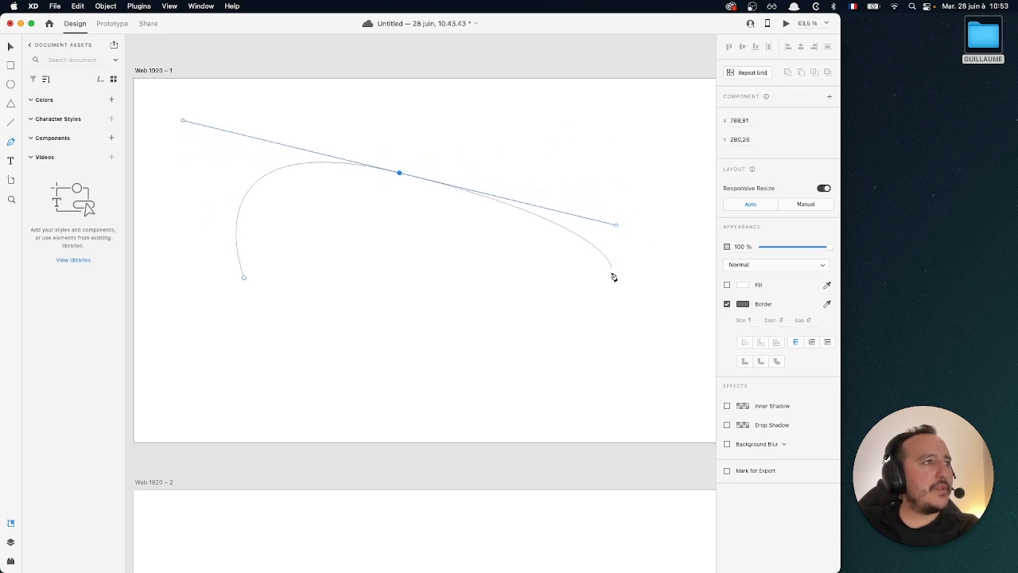
left_click(505, 416)
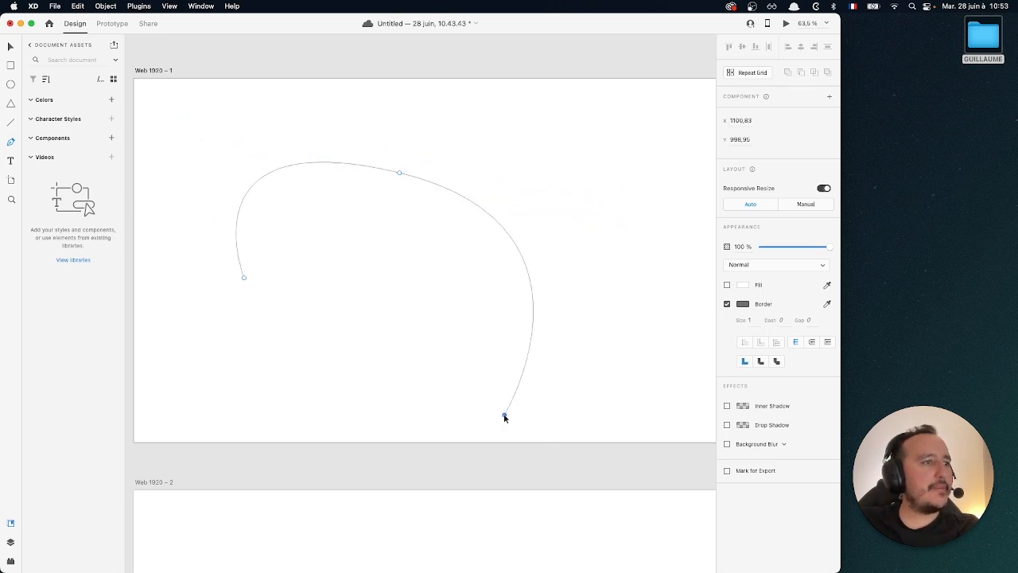
left_click_drag(245, 280, 223, 257)
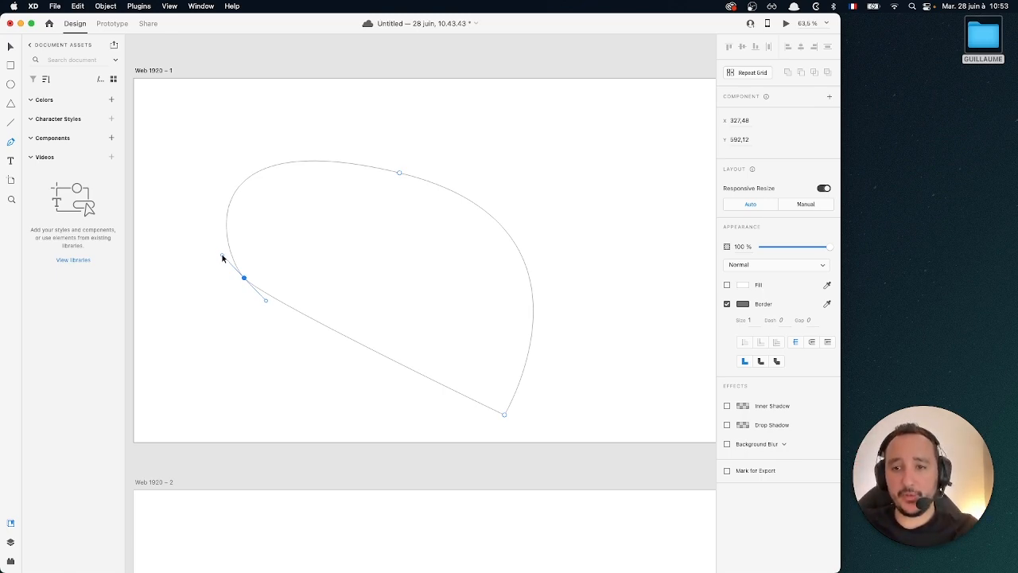
left_click_drag(223, 257, 280, 218)
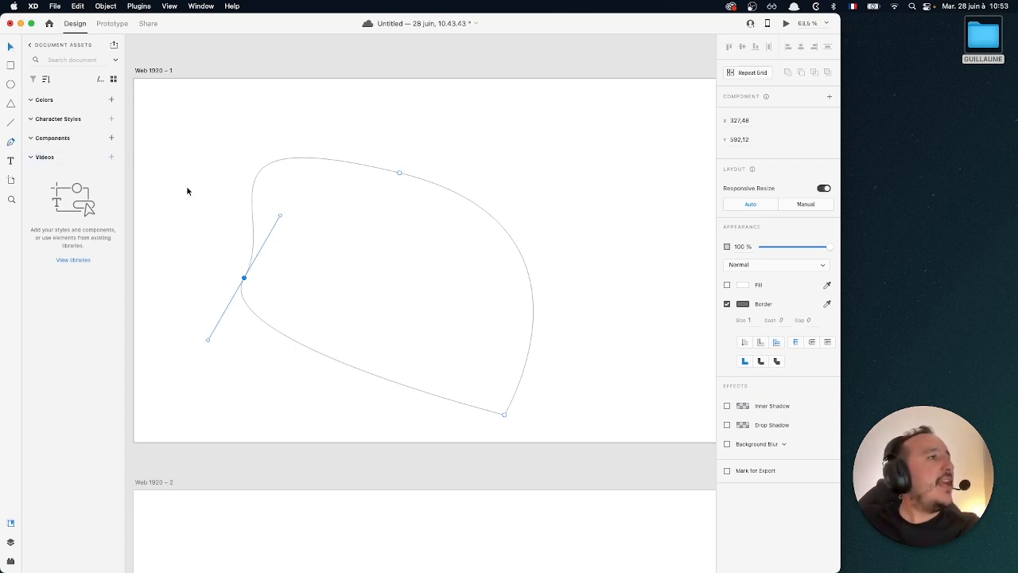
Delete the pen-drawn shape from the Web 1920 – 1 artboard.
key("Escape")
left_click_drag(195, 167, 535, 383)
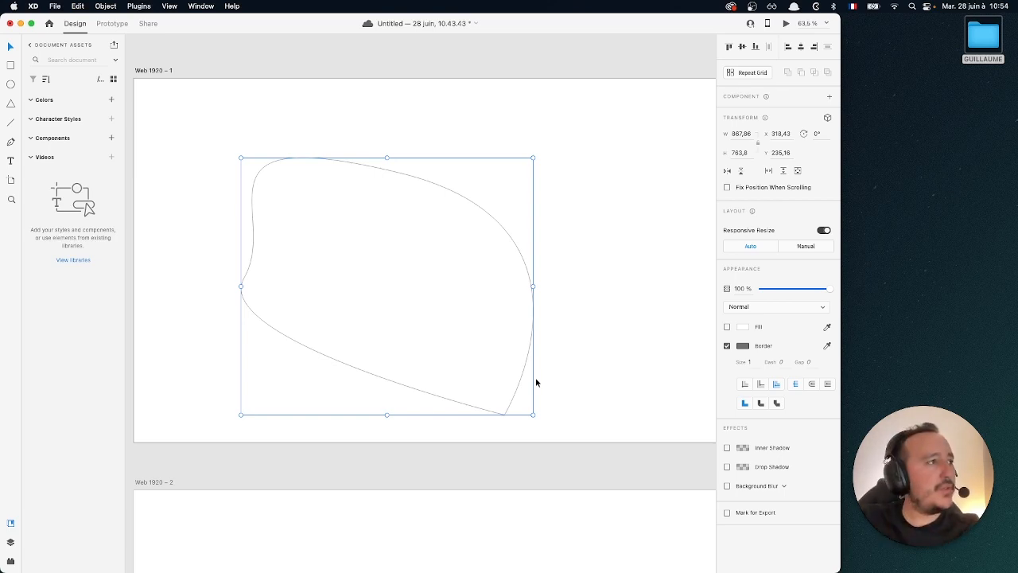
key("Delete")
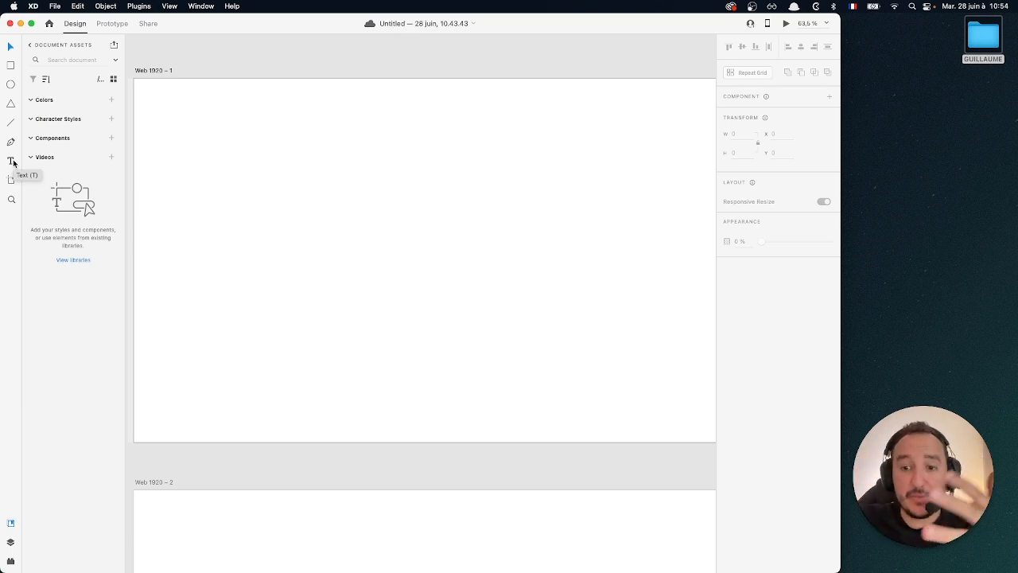
Add the text "A title" near the upper left corner of the Web 1920 – 1 artboard.
left_click(12, 161)
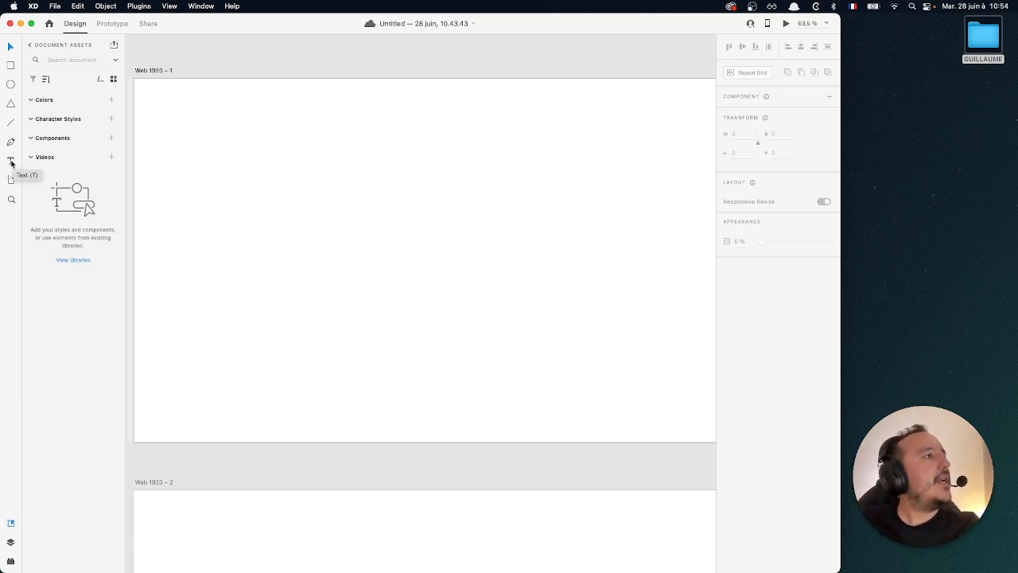
left_click(188, 116)
type("A")
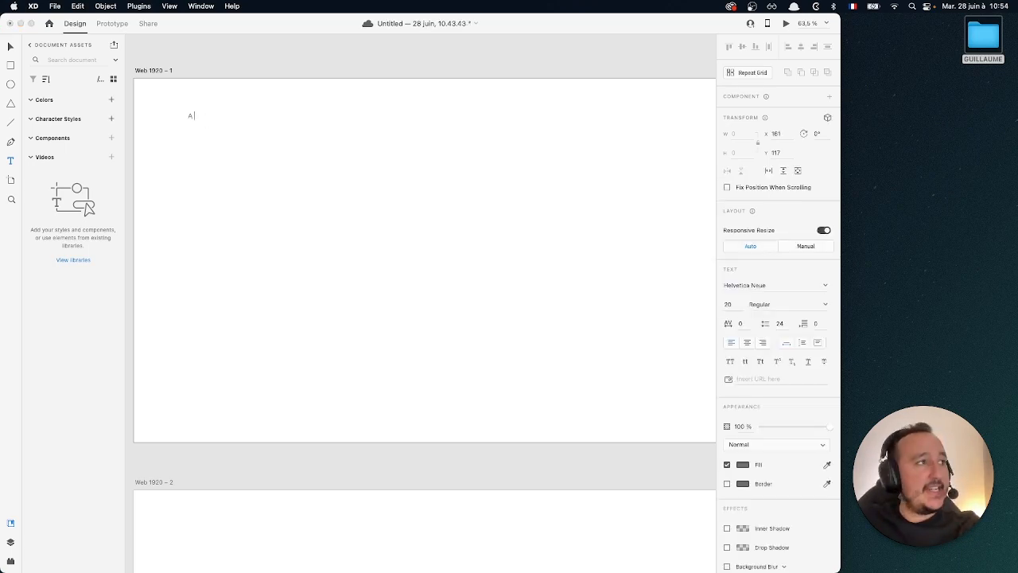
type(" title")
Set the font size of the "A title" text to 200.
key("super+a")
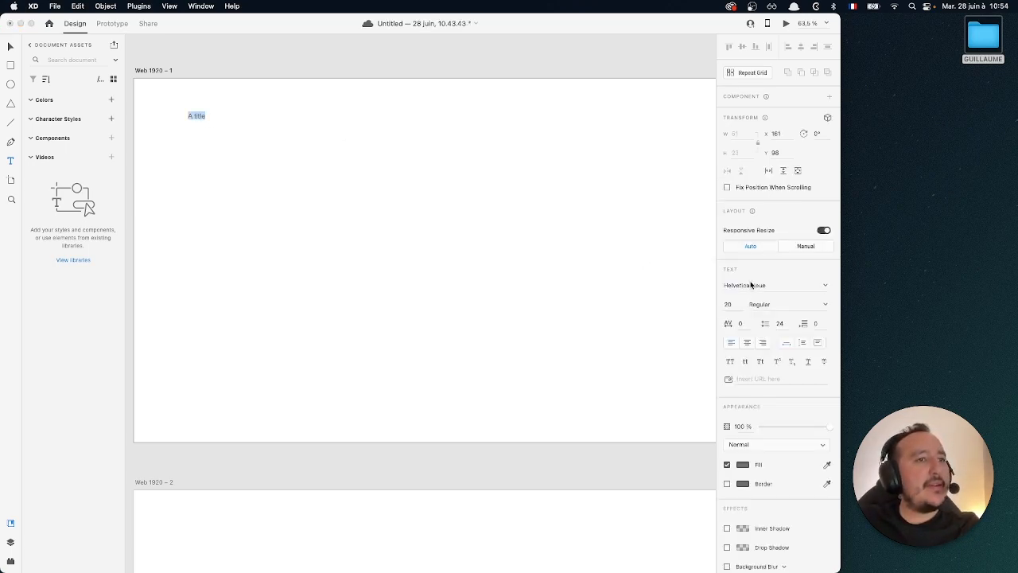
left_click(729, 304)
type("32")
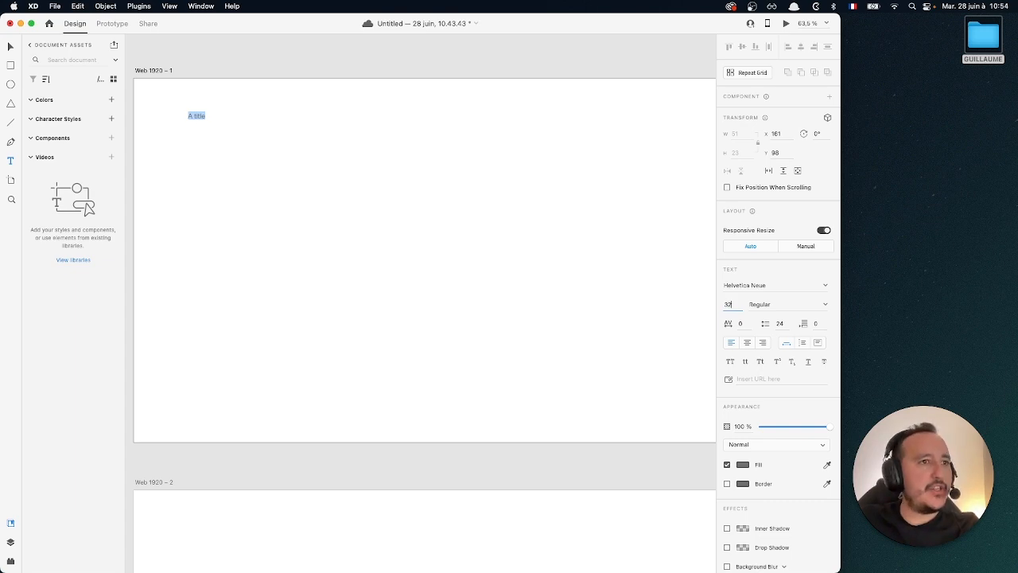
key("BackSpace")
key("BackSpace")
type("209")
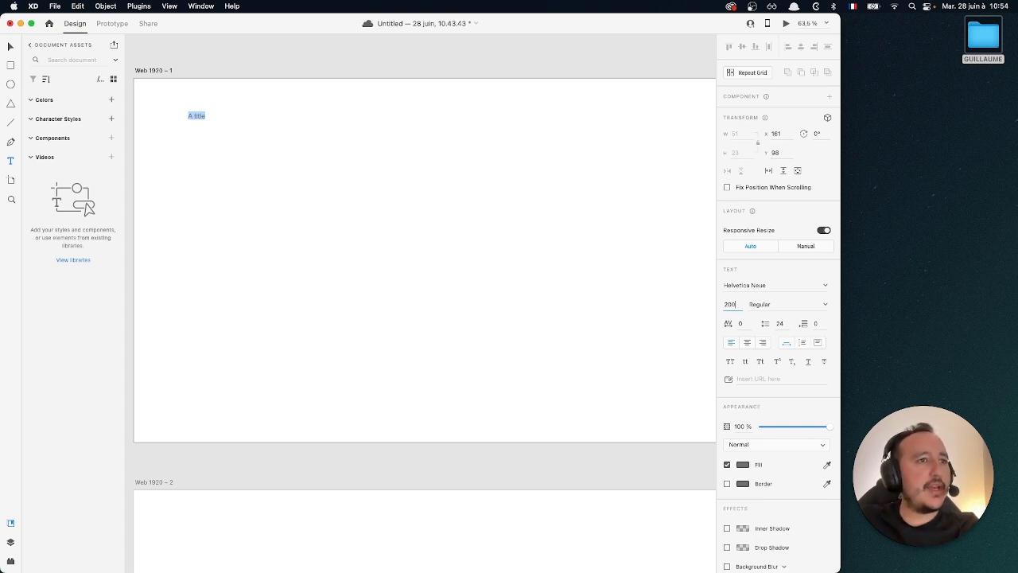
key("Return")
Move the title down within its artboard and onto Web 1920 – 2, at about X 291, Y 221.
left_click(11, 50)
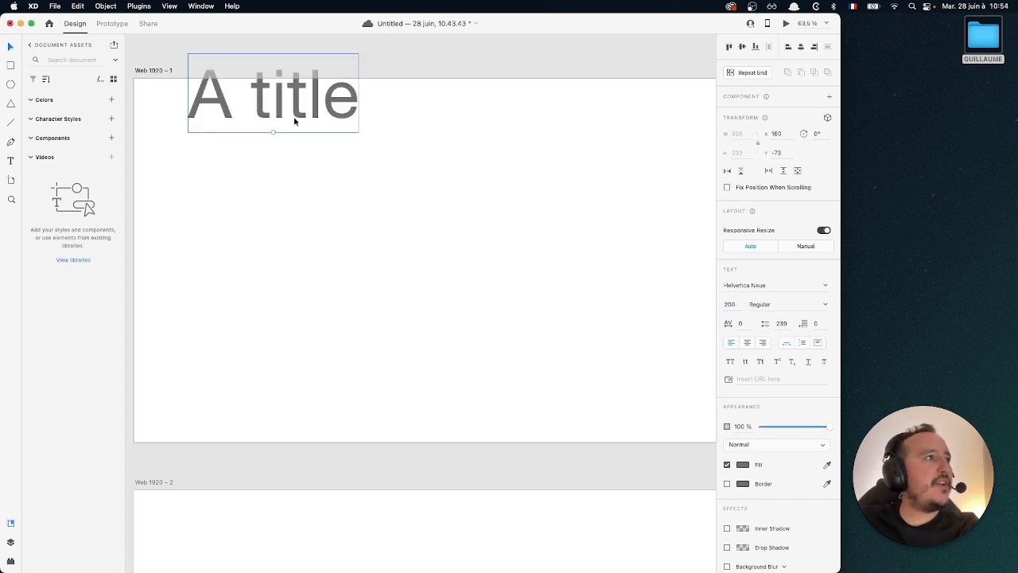
left_click_drag(305, 113, 340, 220)
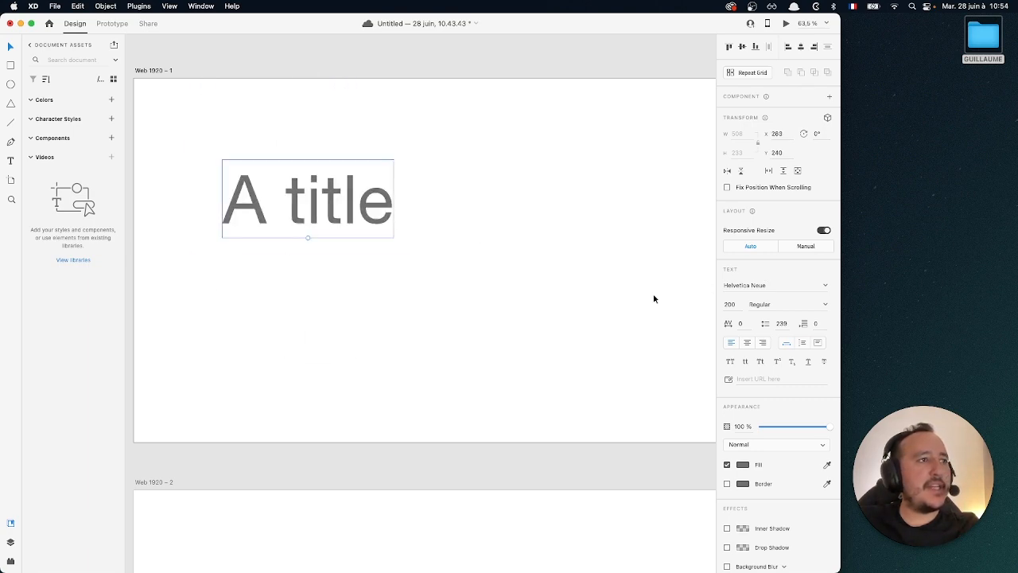
scroll(652, 295, "down", 2)
scroll(477, 228, "down", 3)
left_click_drag(473, 216, 476, 448)
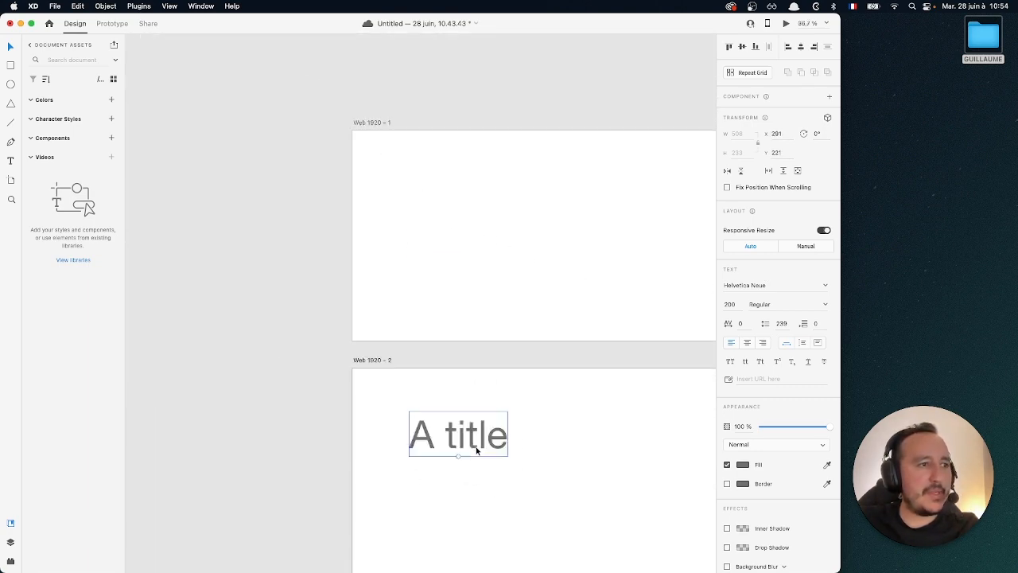
Place the title in the upper left corner of Web 1920 – 1, at about X 72, Y 47.
scroll(475, 446, "right", 5)
scroll(476, 447, "down", 2)
left_click_drag(265, 388, 238, 119)
scroll(242, 128, "up", 5)
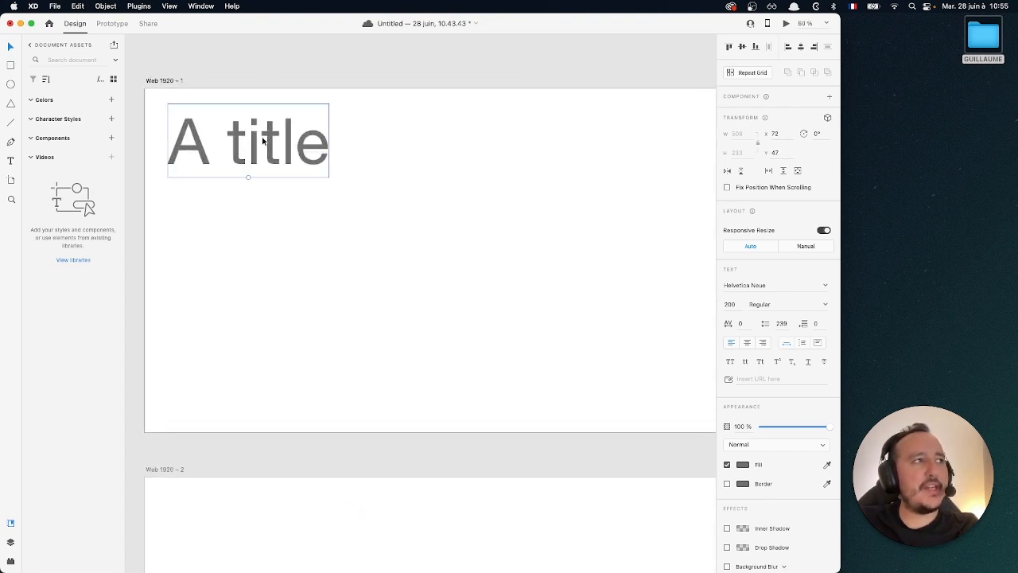
Examine the overall arrangement of the web artboards and the row of iPhone artboards beside them.
scroll(257, 139, "right", 10)
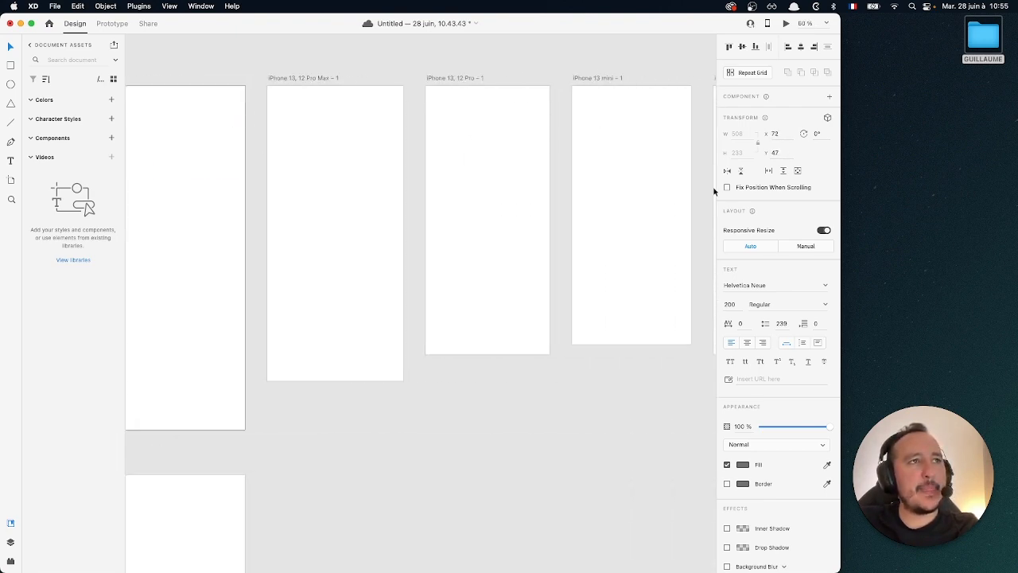
scroll(602, 201, "down", 5)
scroll(601, 202, "down", 2)
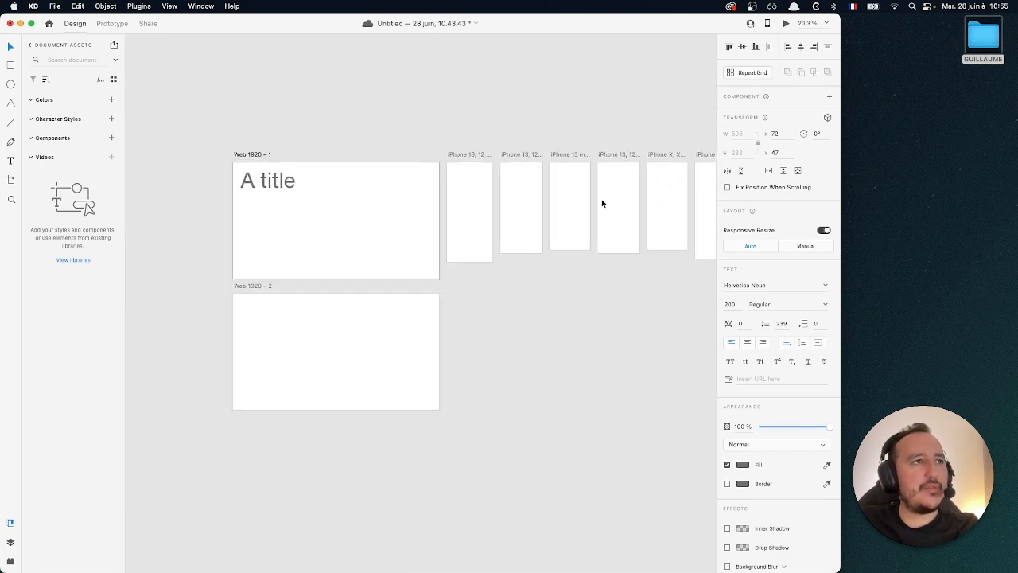
scroll(602, 203, "right", 5)
left_click(267, 234)
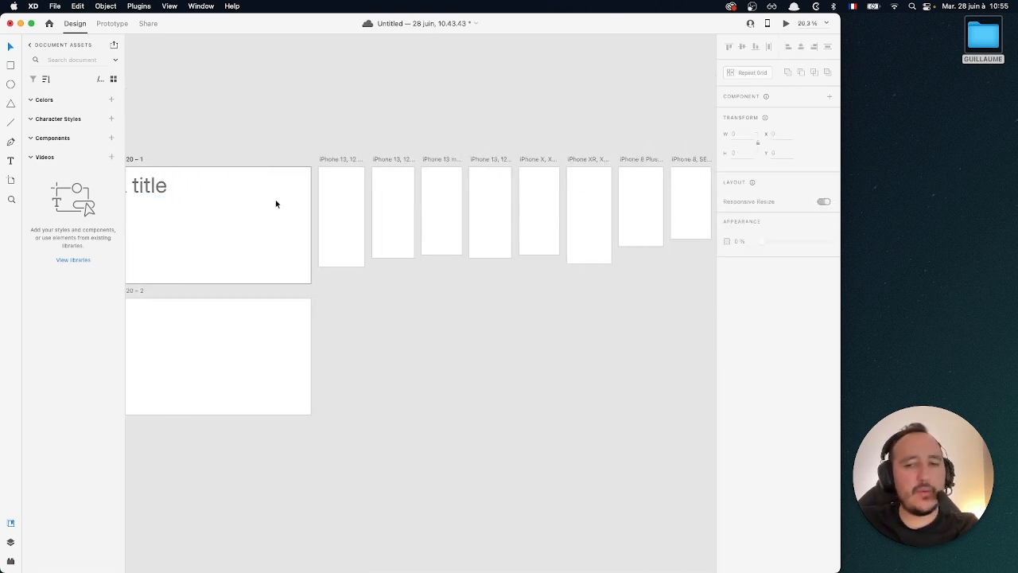
scroll(294, 185, "left", 3)
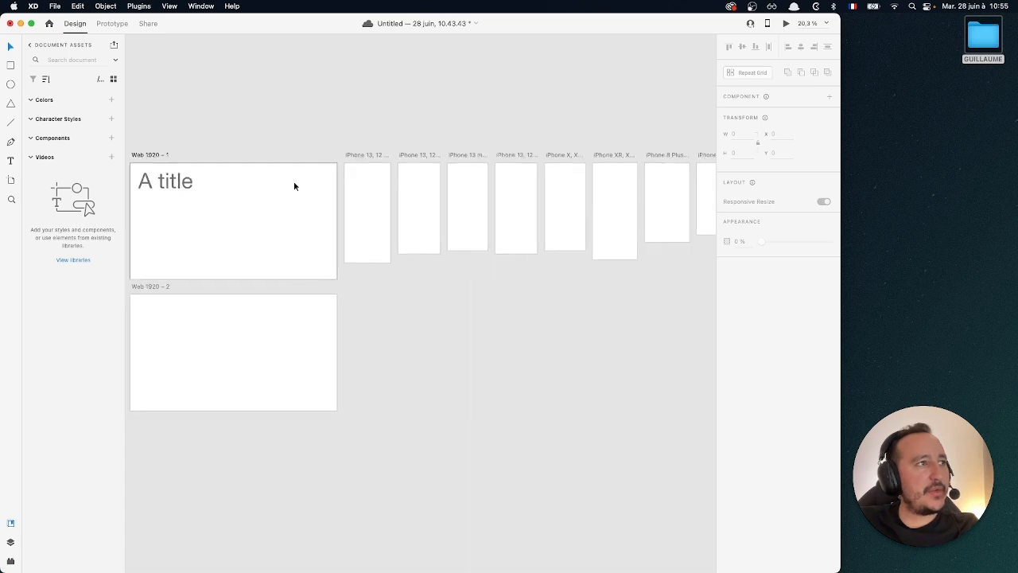
scroll(293, 186, "down", 2)
scroll(293, 186, "left", 1)
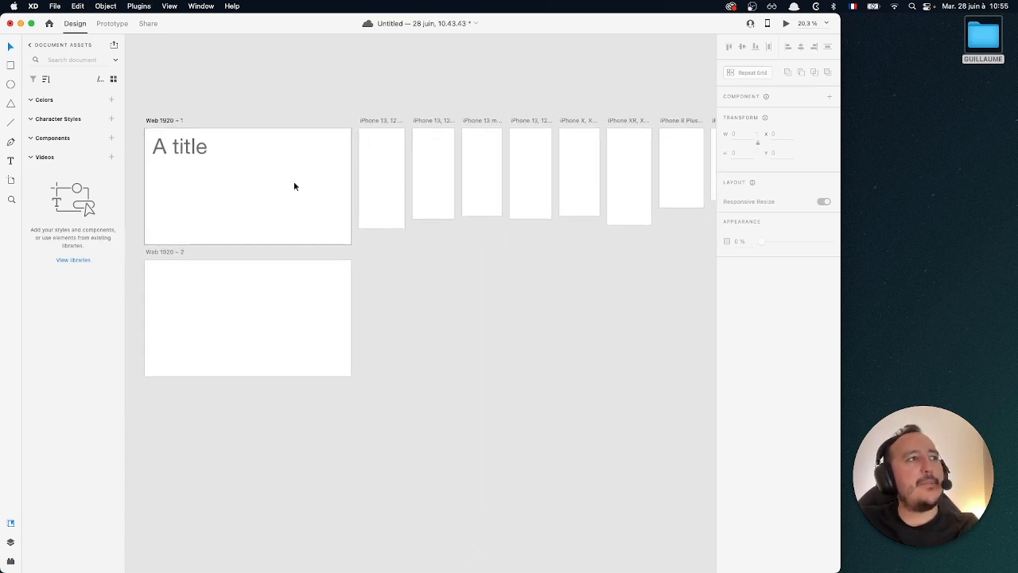
left_click(377, 160)
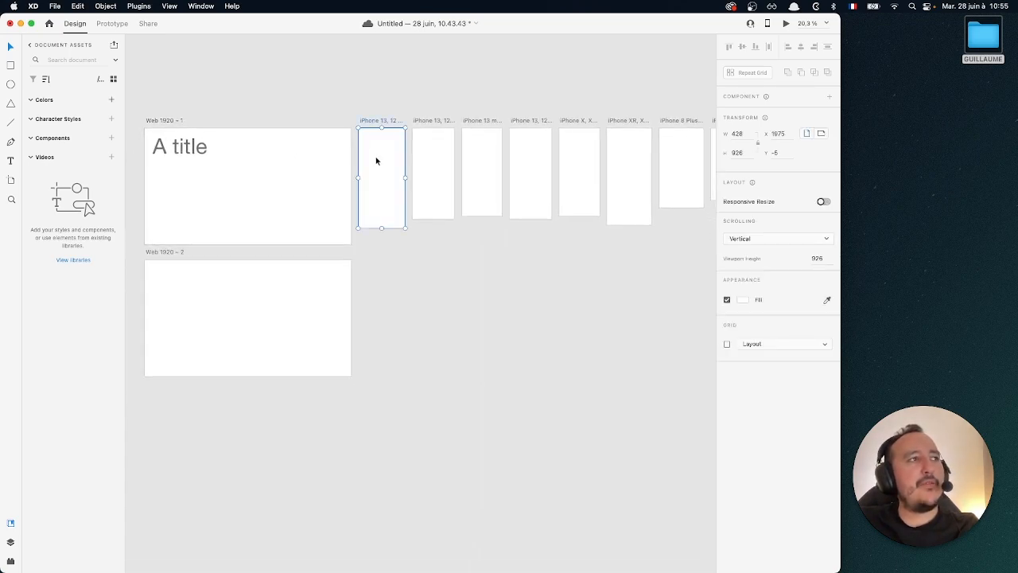
left_click(436, 158)
left_click(491, 151)
left_click(561, 152)
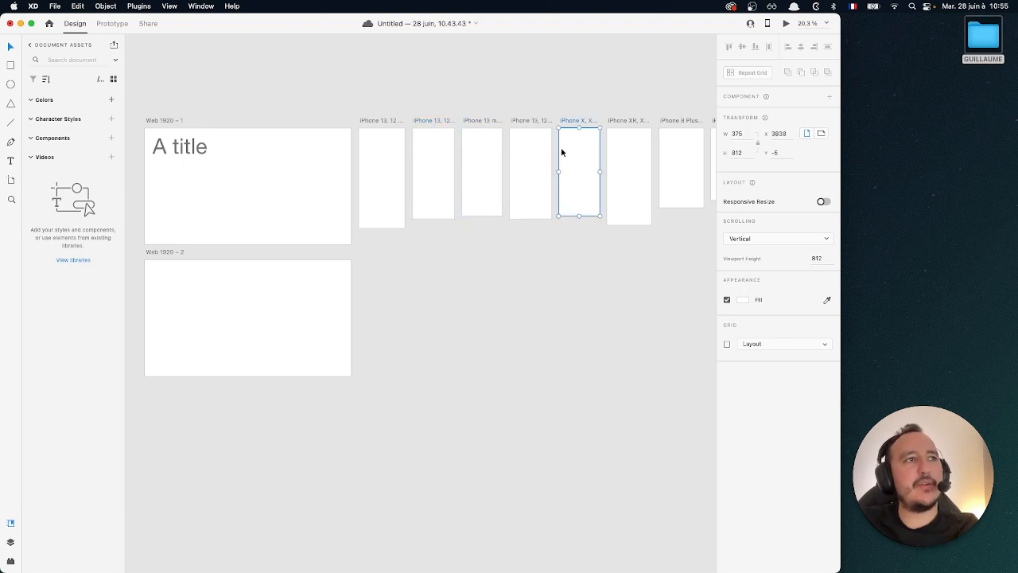
Place smaller copies of the title near the upper left of the iPhone 13, 12 Pro Max – 1 and iPhone 13, 12 Pro – 1 artboards.
scroll(561, 152, "left", 5)
scroll(562, 152, "right", 2)
scroll(561, 152, "up", 1)
left_click(384, 220)
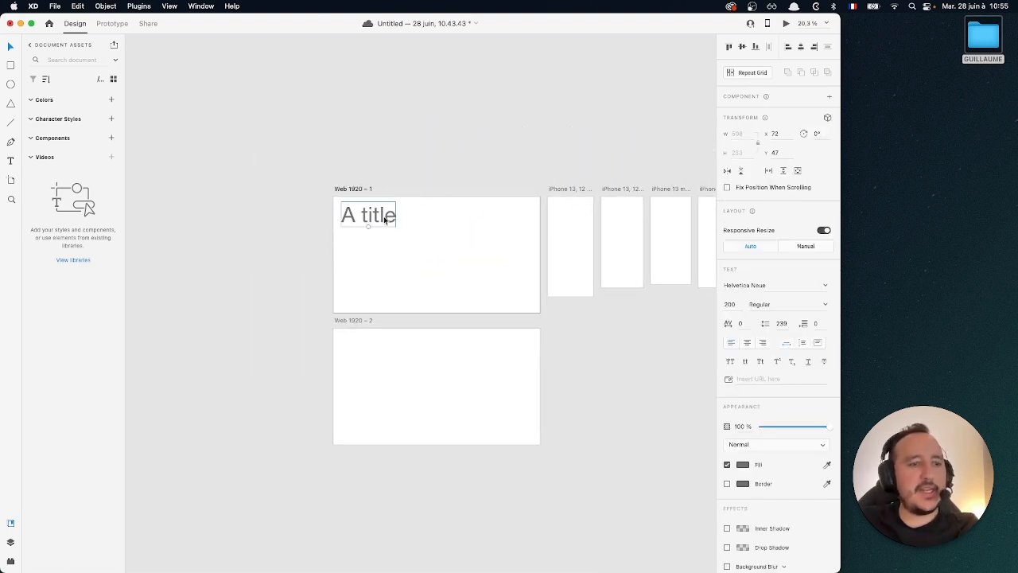
left_click_drag(382, 219, 615, 210)
key("super+d")
scroll(626, 209, "up", 5)
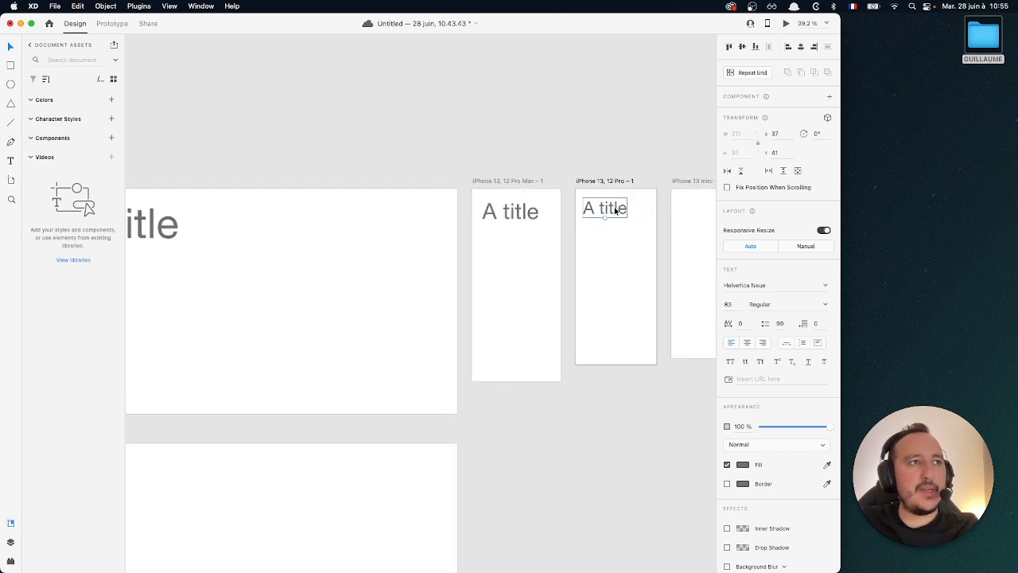
left_click(598, 244)
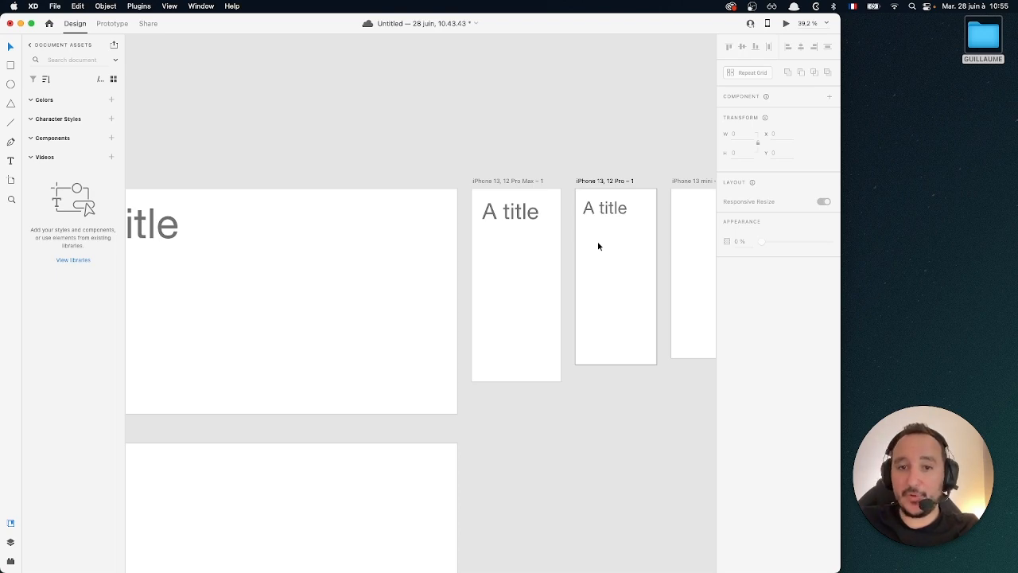
scroll(599, 246, "right", 6)
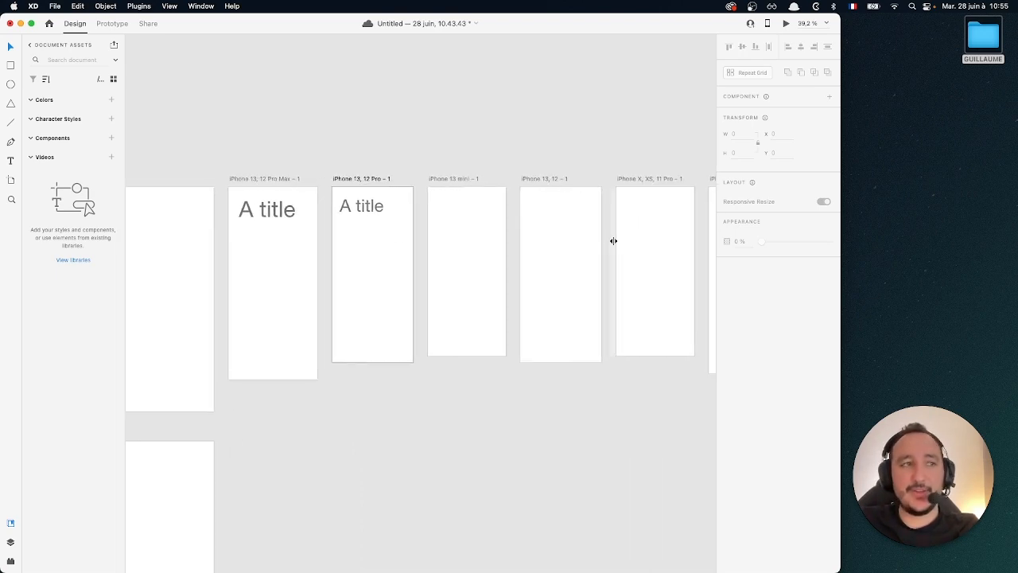
scroll(613, 240, "down", 5)
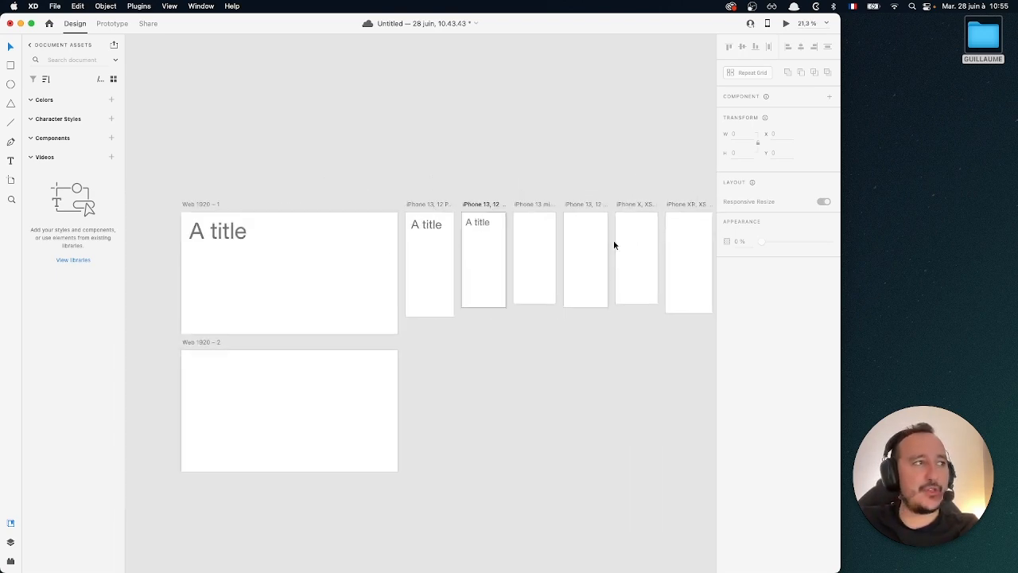
Delete the titles from the first two iPhone artboards and from Web 1920 – 1.
left_click(423, 232)
key("Delete")
left_click(469, 222)
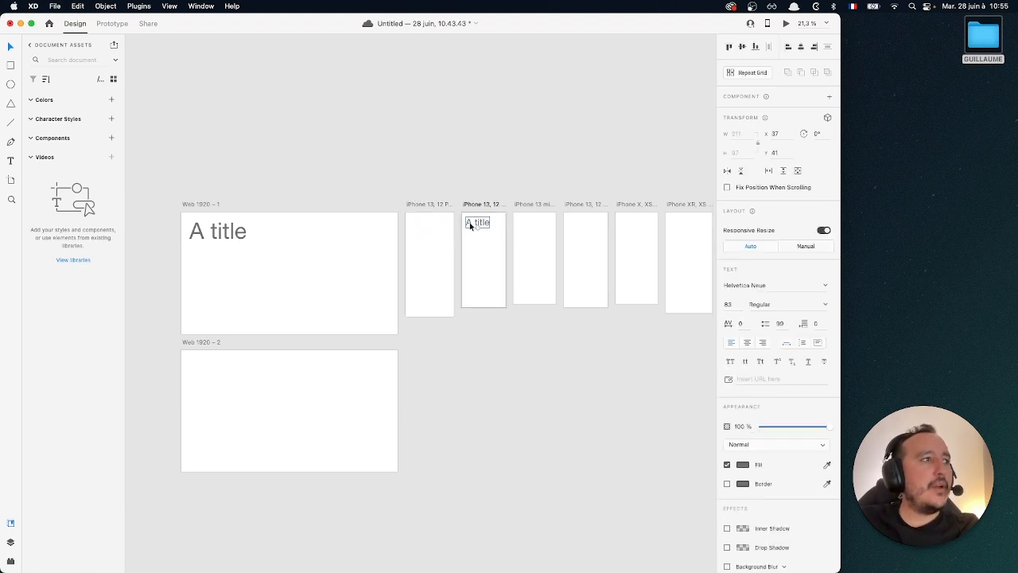
key("Delete")
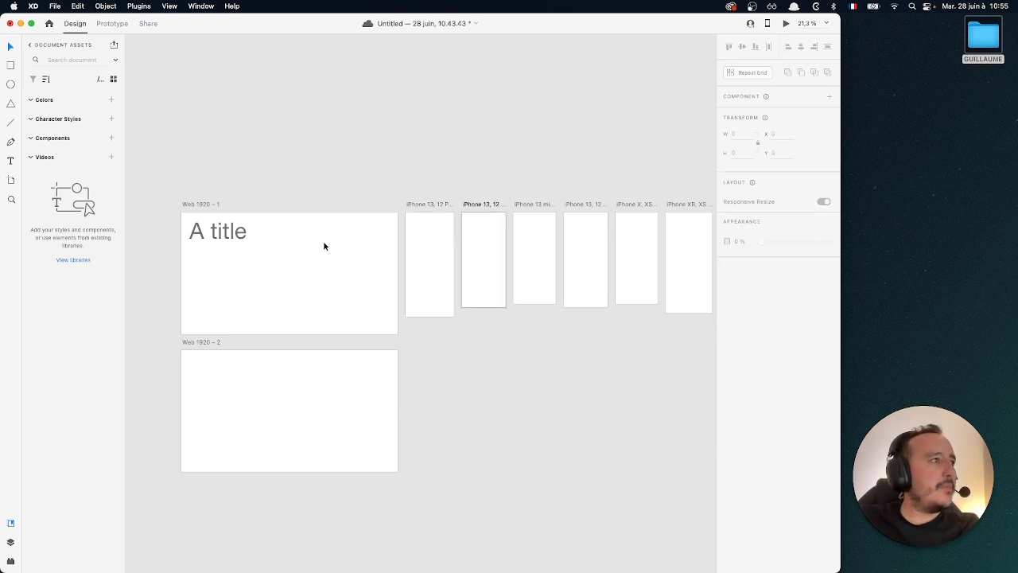
scroll(279, 240, "left", 2)
scroll(307, 255, "up", 5)
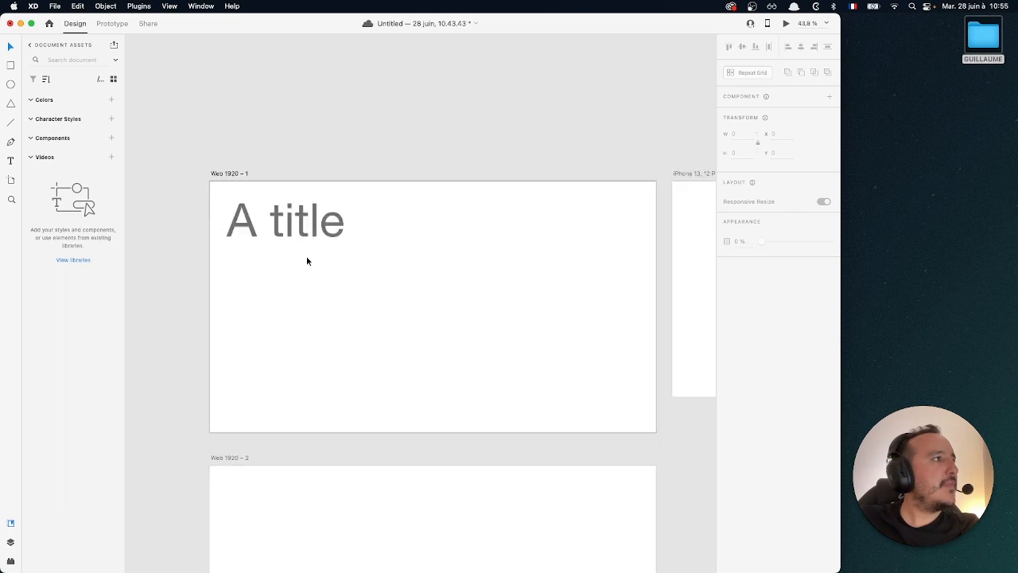
left_click(279, 226)
key("Delete")
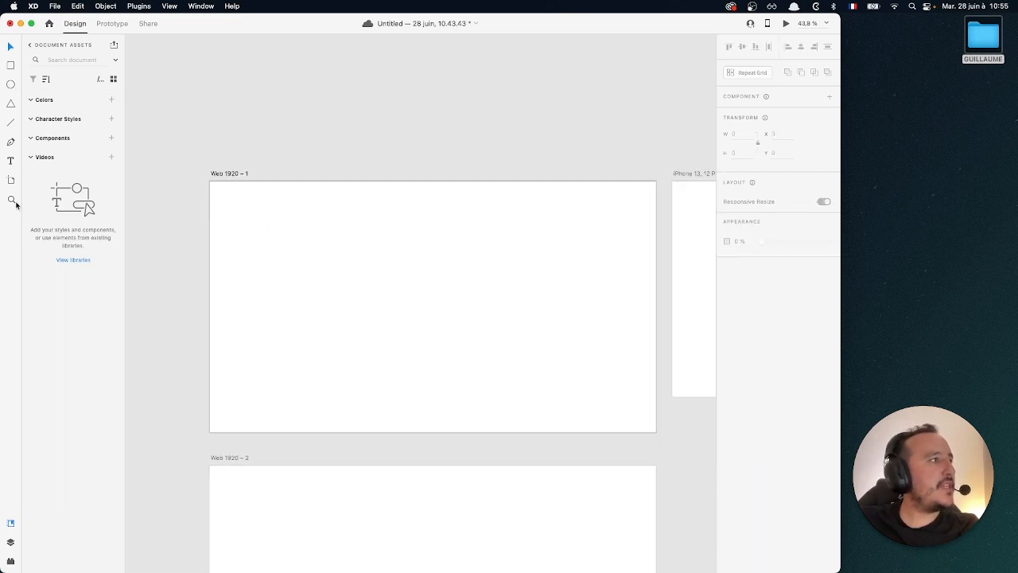
Look at the overview of available libraries and return to the document assets.
left_click(11, 523)
left_click(10, 523)
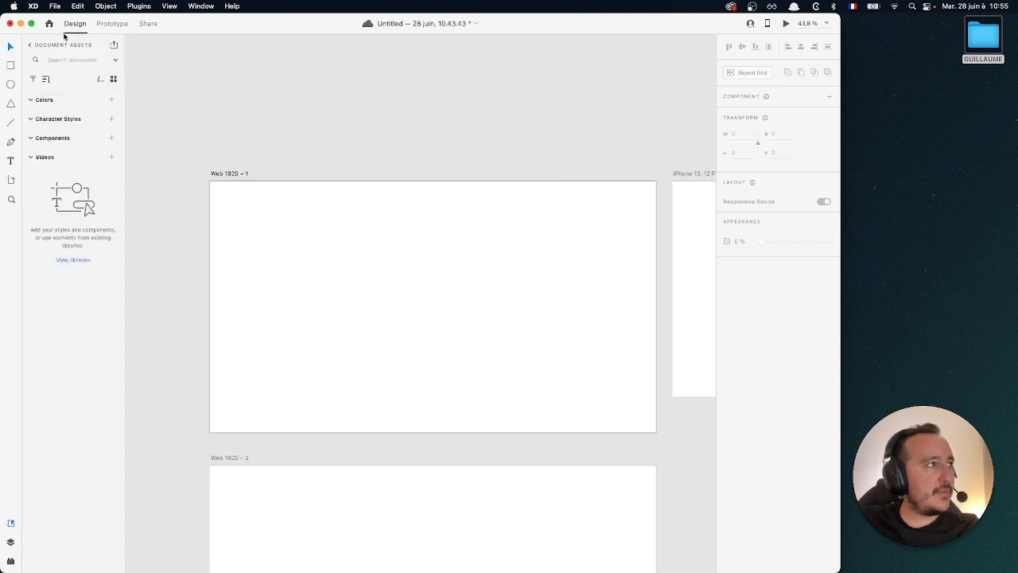
left_click(31, 46)
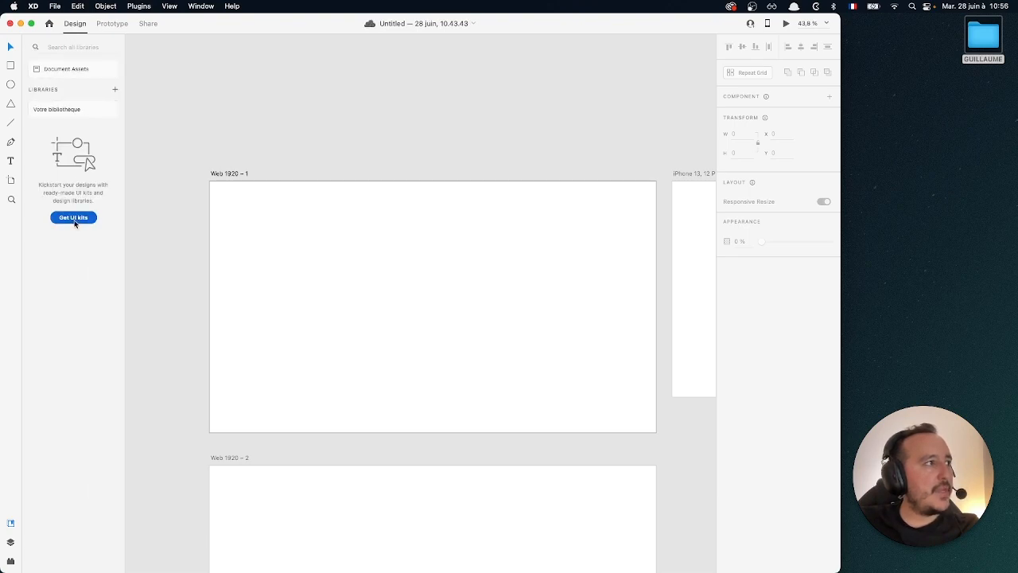
left_click(74, 75)
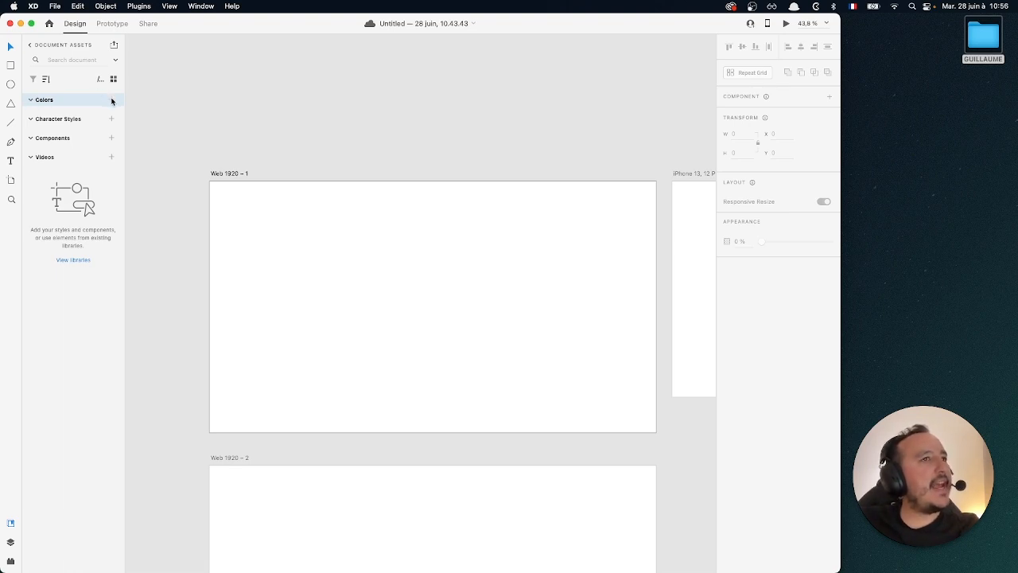
Draw a rectangle about 294 wide and 242 high on Web 1920 – 1, at about X 284, Y 219.
left_click(9, 67)
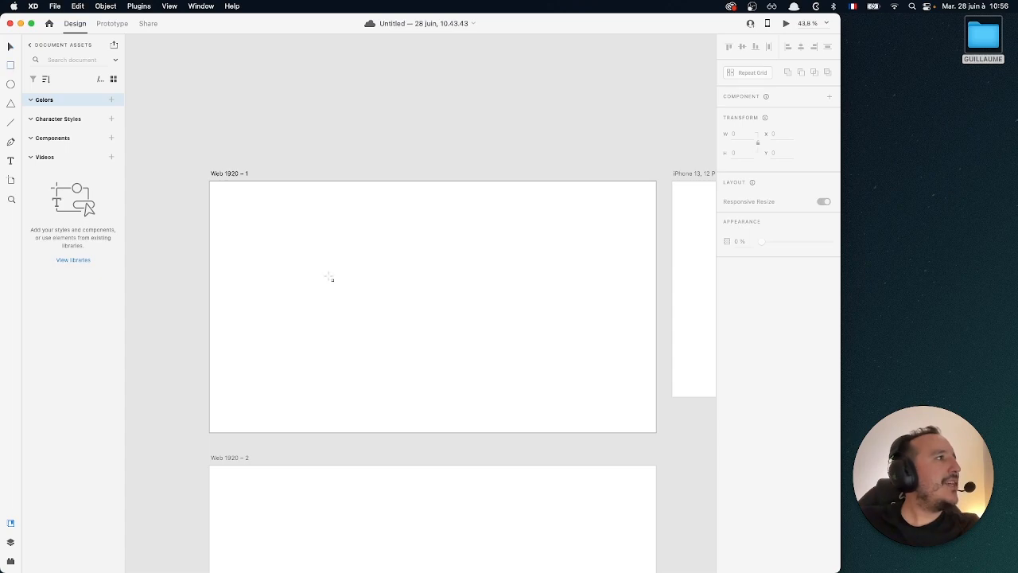
left_click_drag(276, 233, 345, 288)
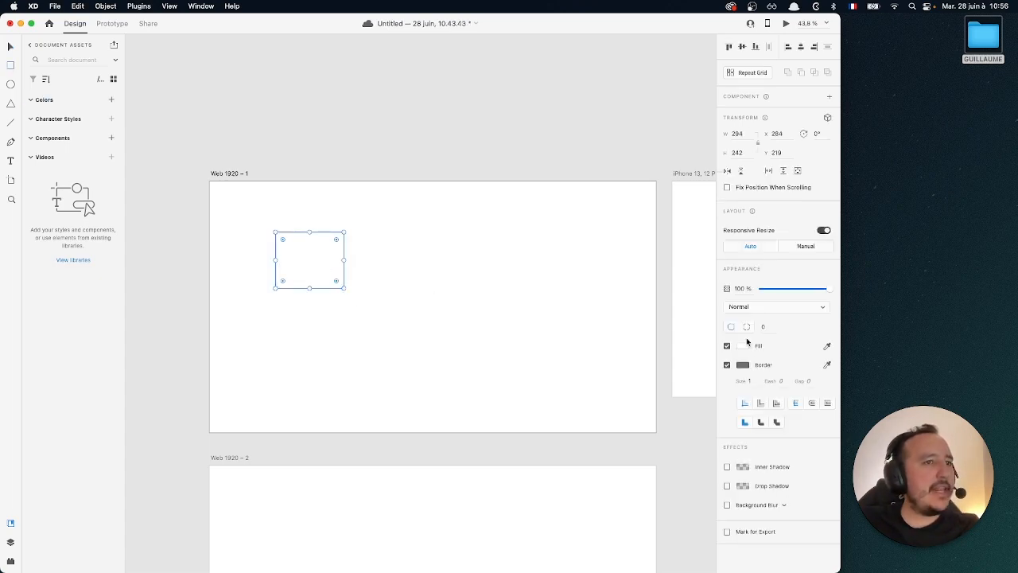
Fill the rectangle with the blue #2315CC and add its fill and border colors to the document assets.
left_click(745, 347)
left_click(708, 321)
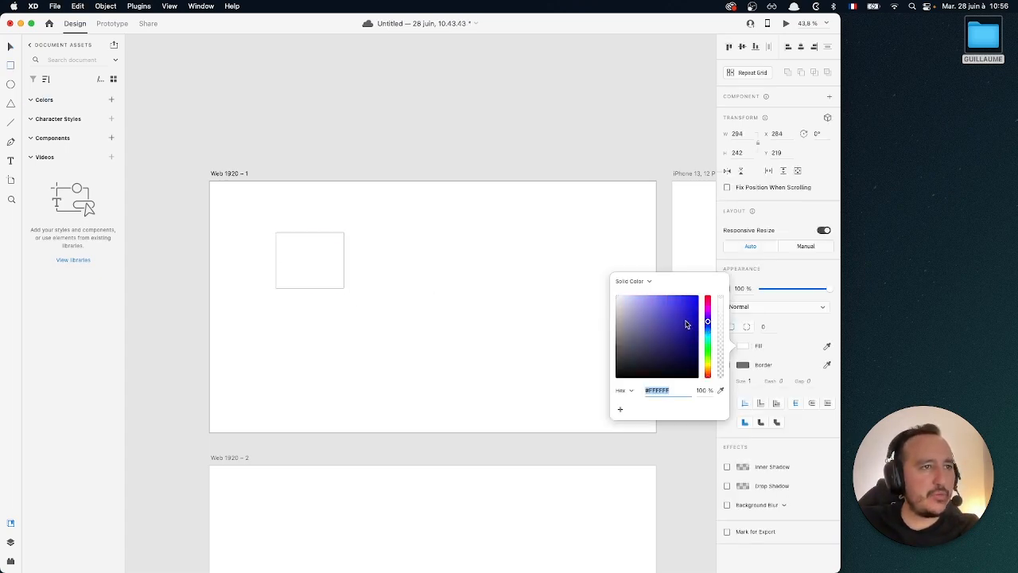
left_click(697, 295)
mouse_move(693, 348)
left_mouse_down()
mouse_move(681, 315)
mouse_move(698, 307)
mouse_move(691, 313)
left_mouse_up()
left_click_drag(712, 323, 708, 323)
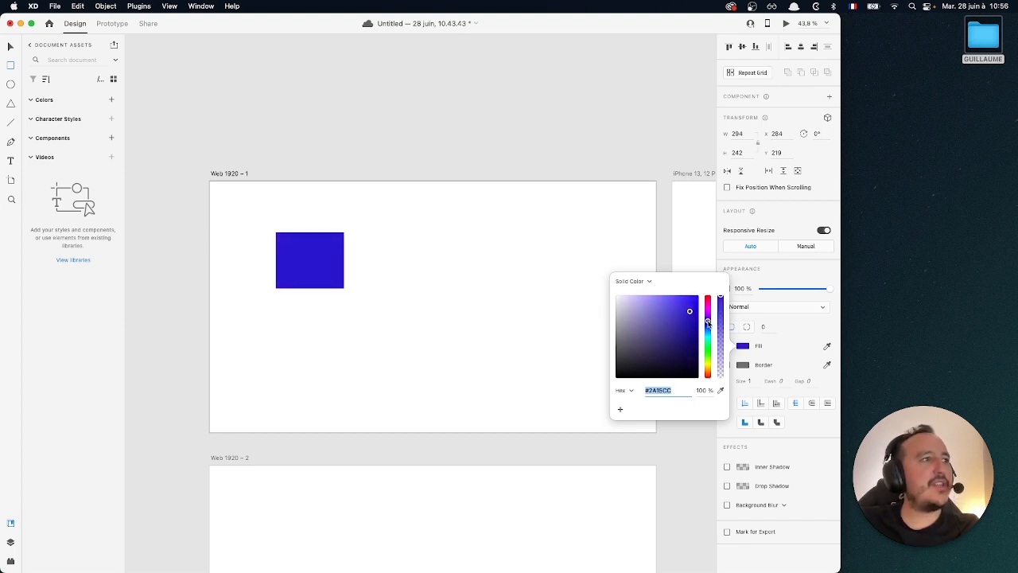
double_click(666, 394)
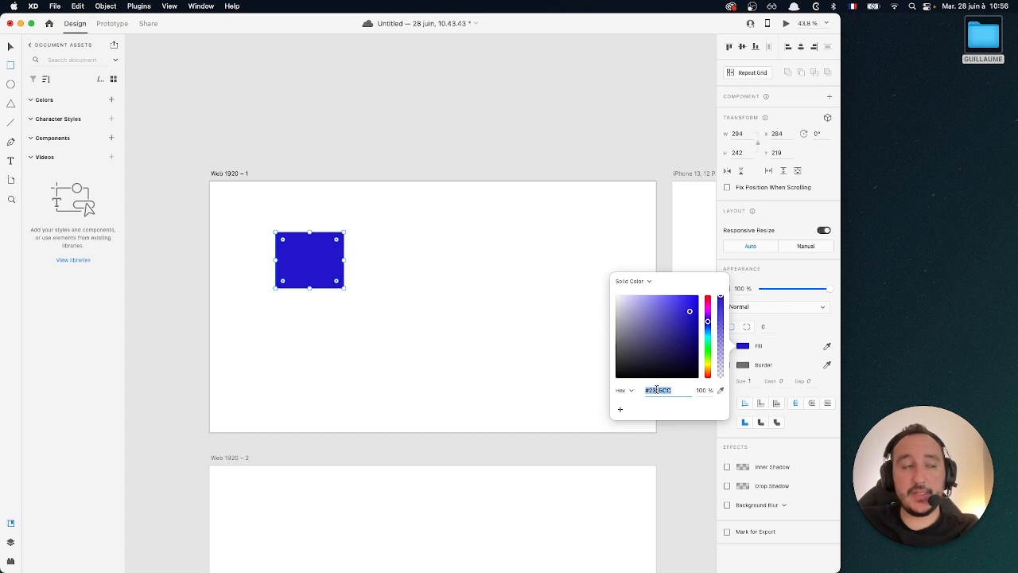
left_click(111, 101)
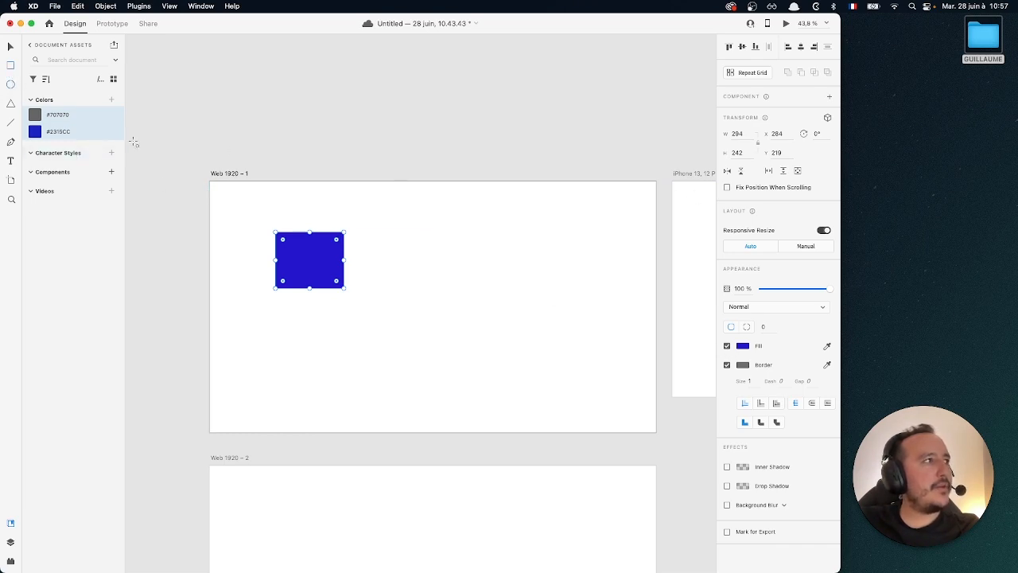
Add the text "Text" to the right of the rectangle on Web 1920 – 1, at about X 1326, Y 438.
left_click(10, 160)
left_click(518, 307)
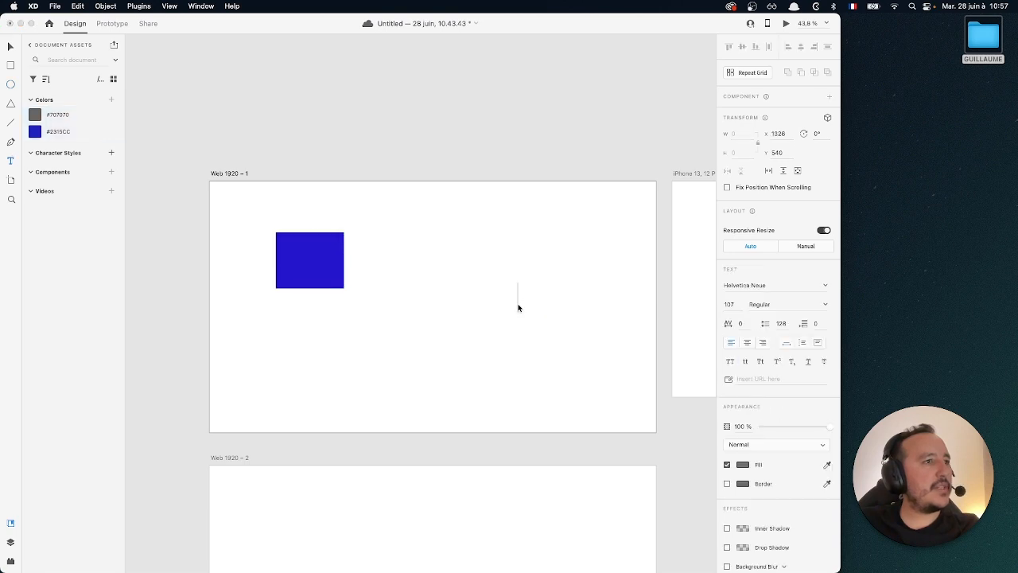
type("text")
Color the word "Text" with the saved document color #2315CC.
double_click(523, 303)
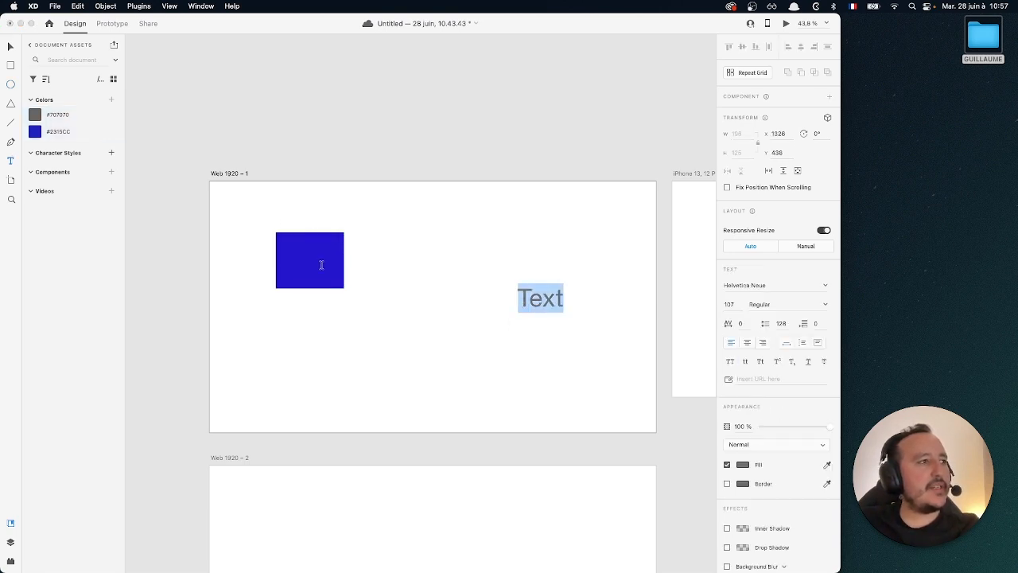
left_click(828, 467)
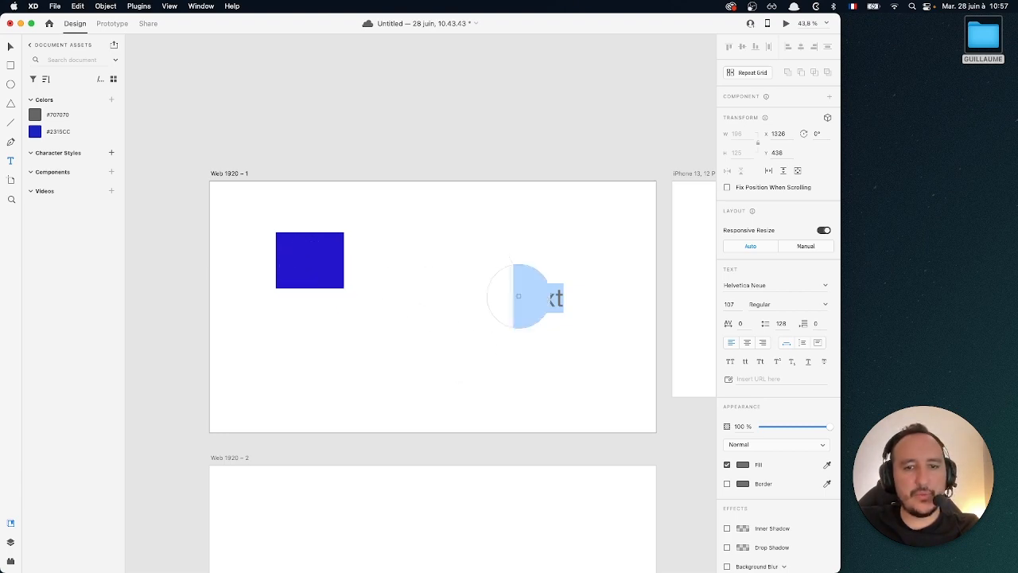
key("Escape")
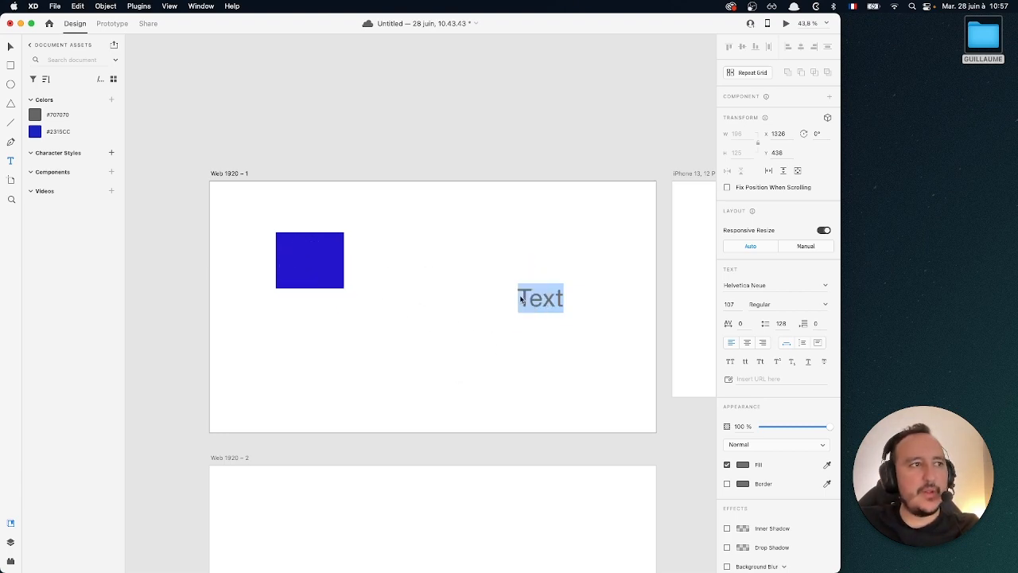
left_click(68, 133)
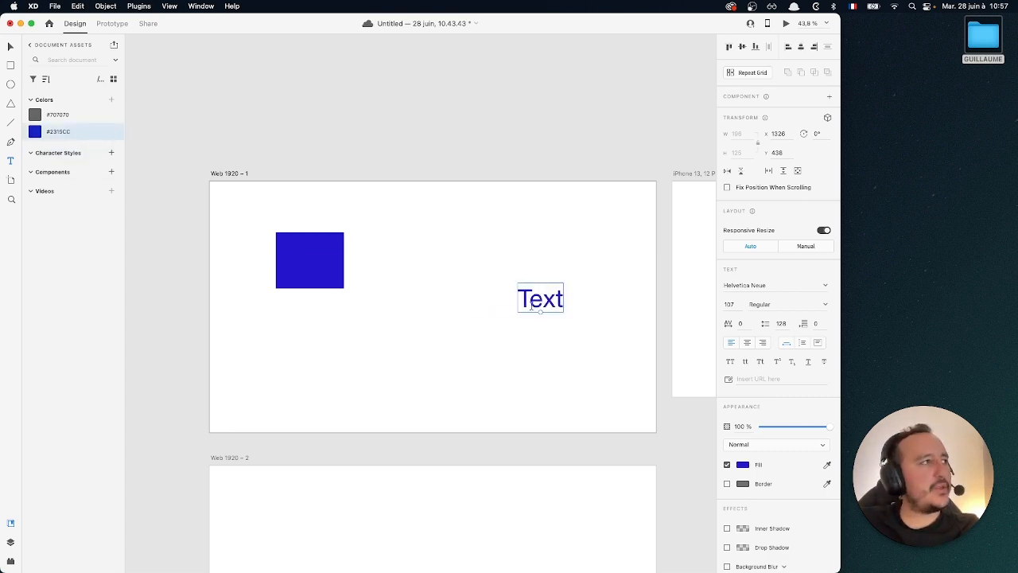
Save the formatting of the word "Text" as a character style in the document assets.
left_click(111, 152)
left_click(85, 168)
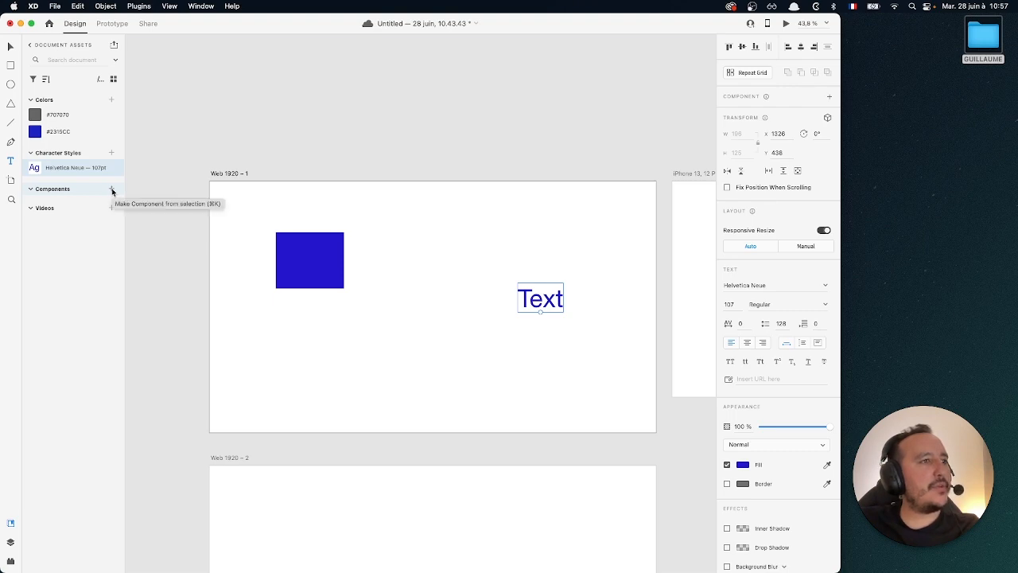
Turn the word "Text" and the blue rectangle into two separate components.
left_click(112, 191)
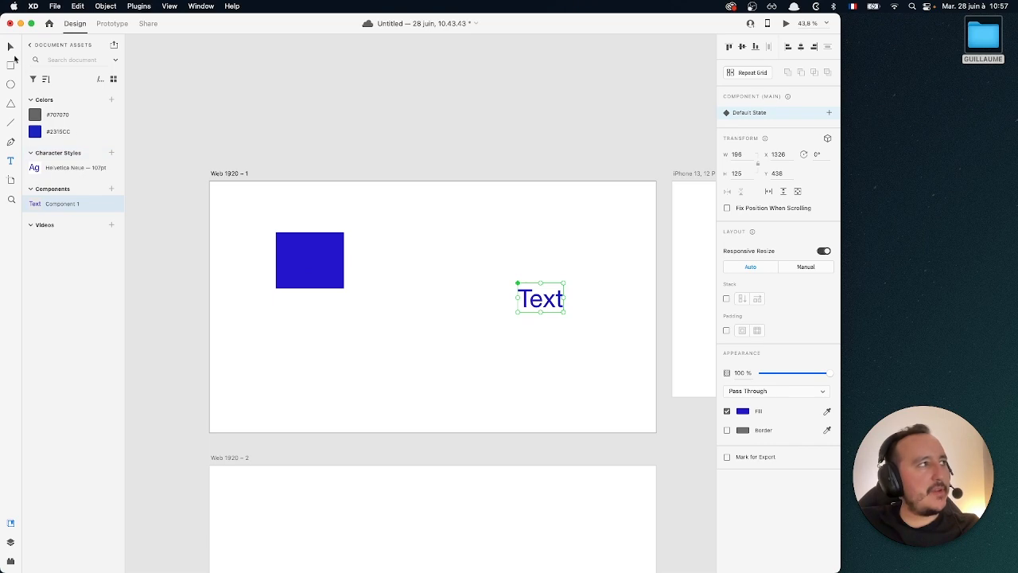
left_click(296, 254)
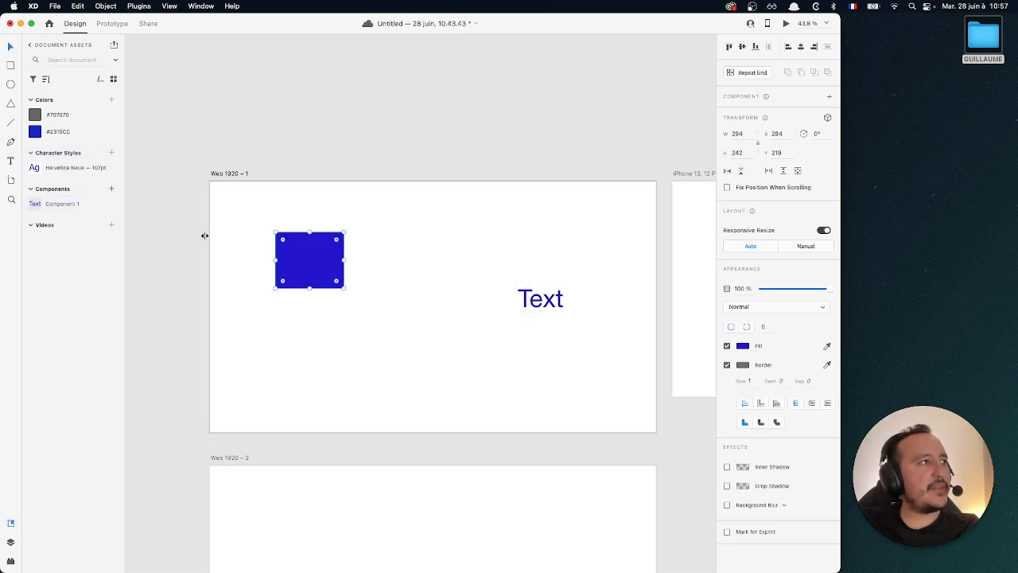
left_click(111, 189)
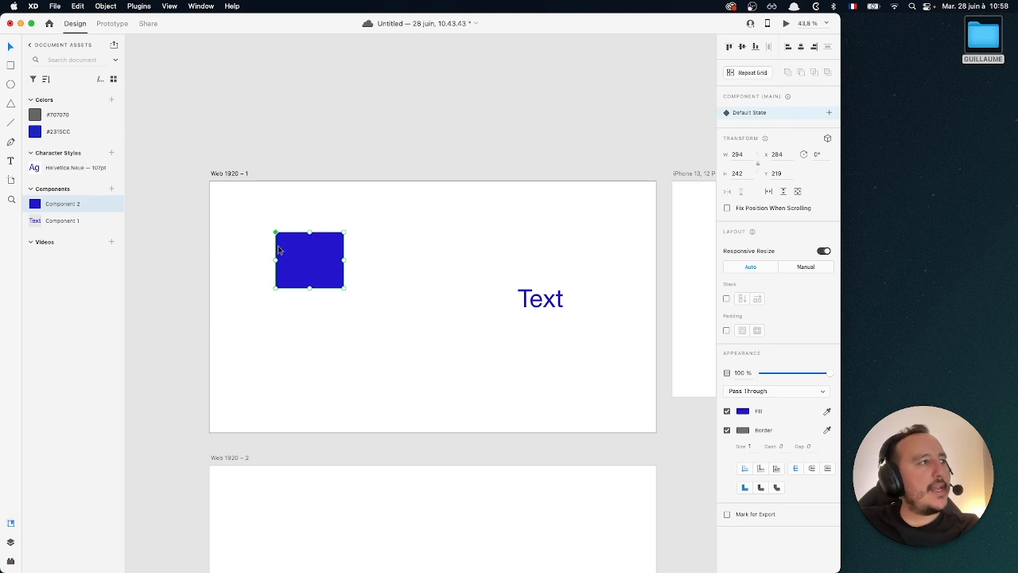
Move the text component above the blue rectangle, aligned with its left edge, at about X 284, Y 66.
scroll(409, 377, "down", 5)
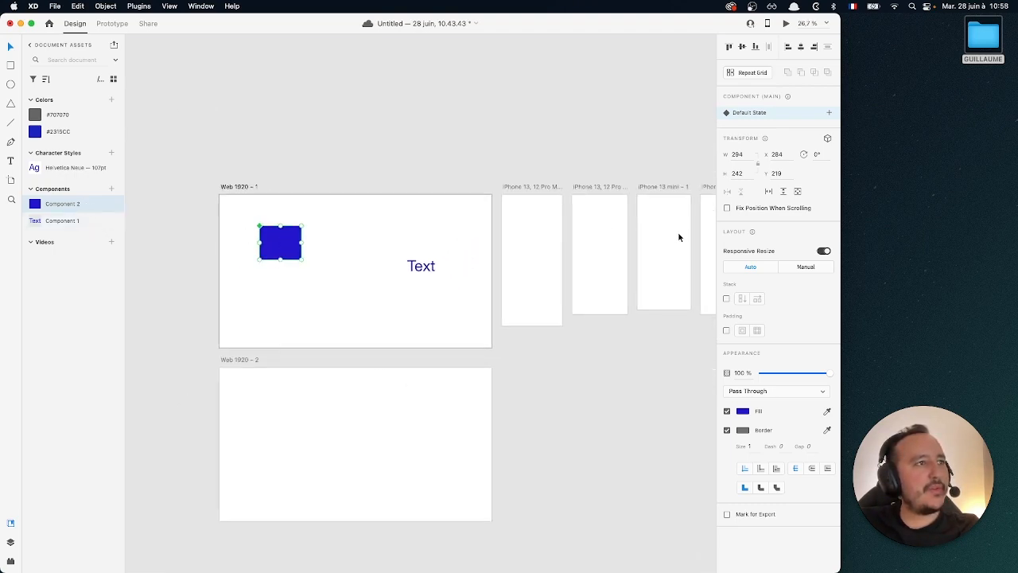
left_click_drag(428, 269, 280, 215)
scroll(582, 270, "right", 2)
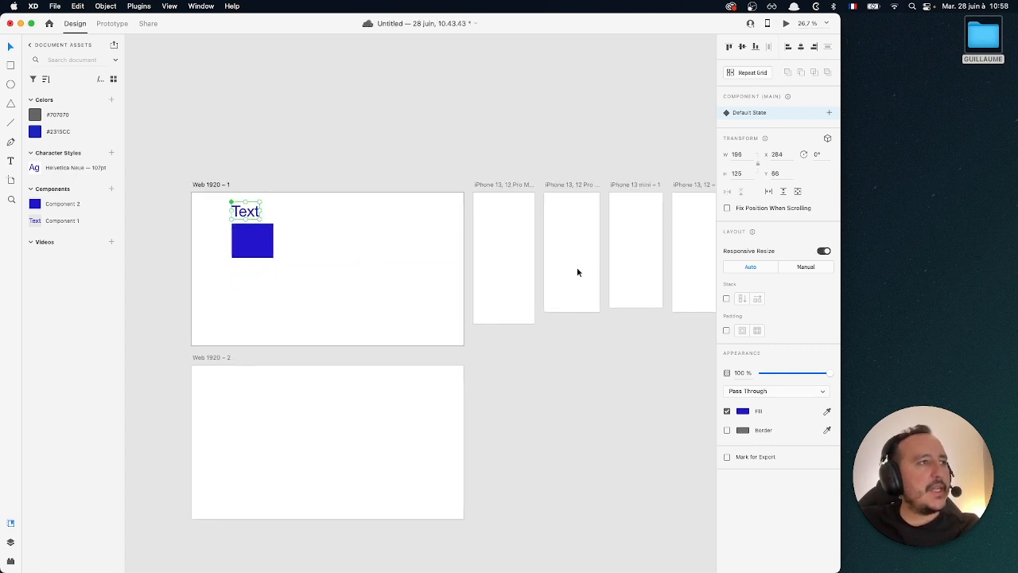
Place instances of the blue rectangle component near the top of the iPhone 13, 12 Pro Max and iPhone 13, 12 Pro artboards.
left_click(256, 244)
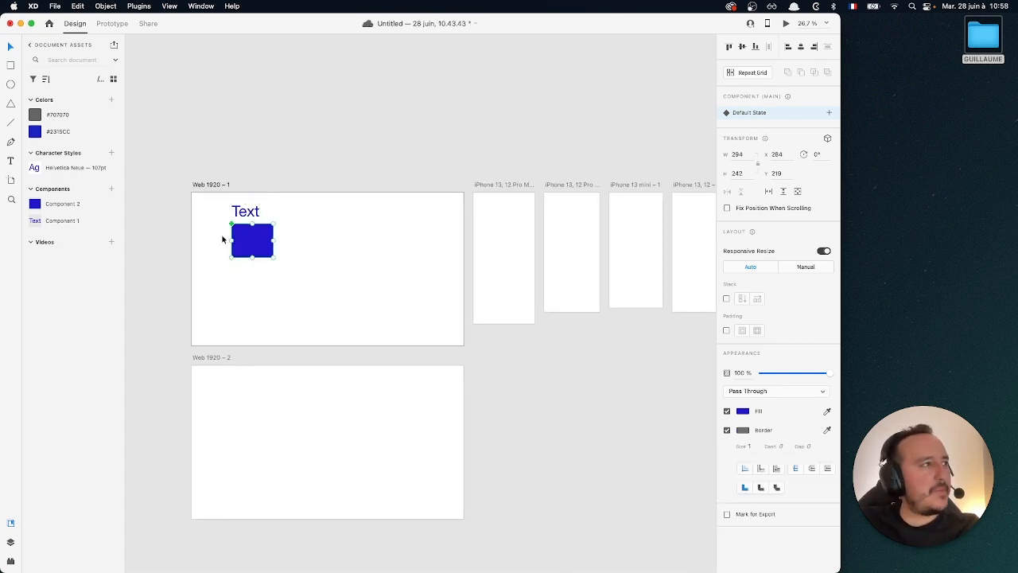
left_click_drag(65, 209, 493, 215)
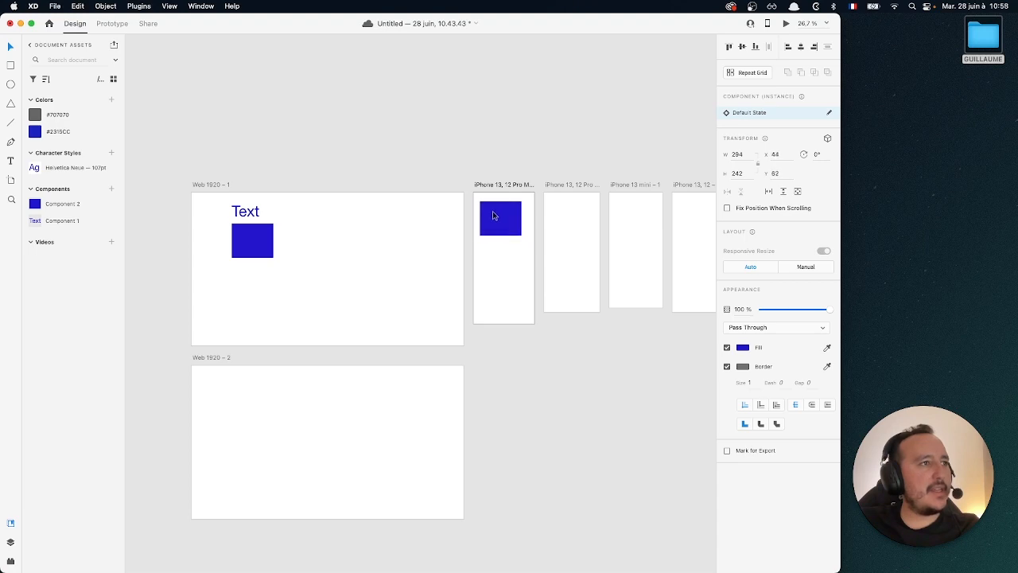
scroll(479, 213, "right", 5)
left_click_drag(73, 205, 432, 220)
Resize the main blue rectangle component on the Web 1920 – 1 artboard to about 274 × 212.
scroll(432, 221, "left", 3)
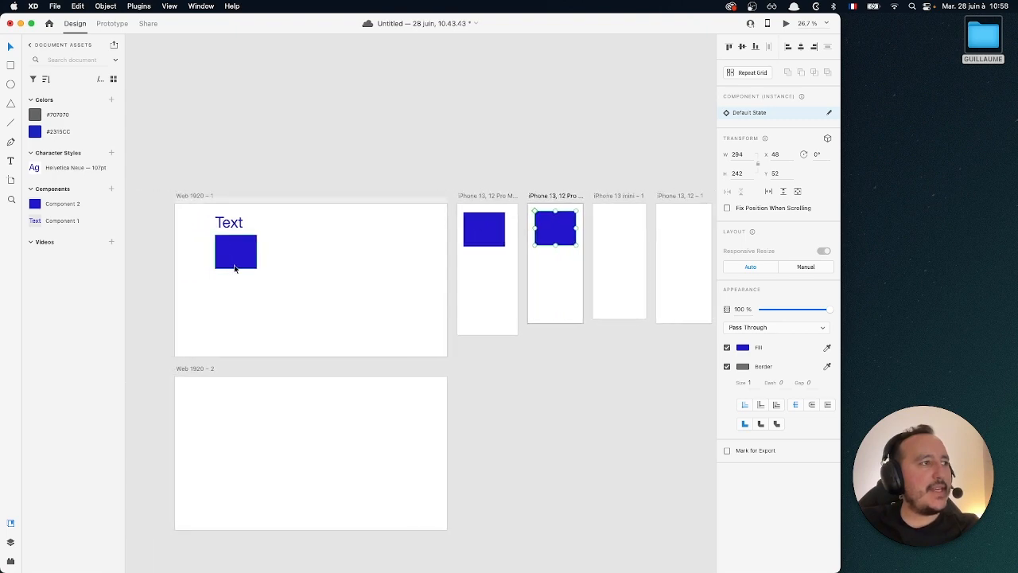
left_click(230, 261)
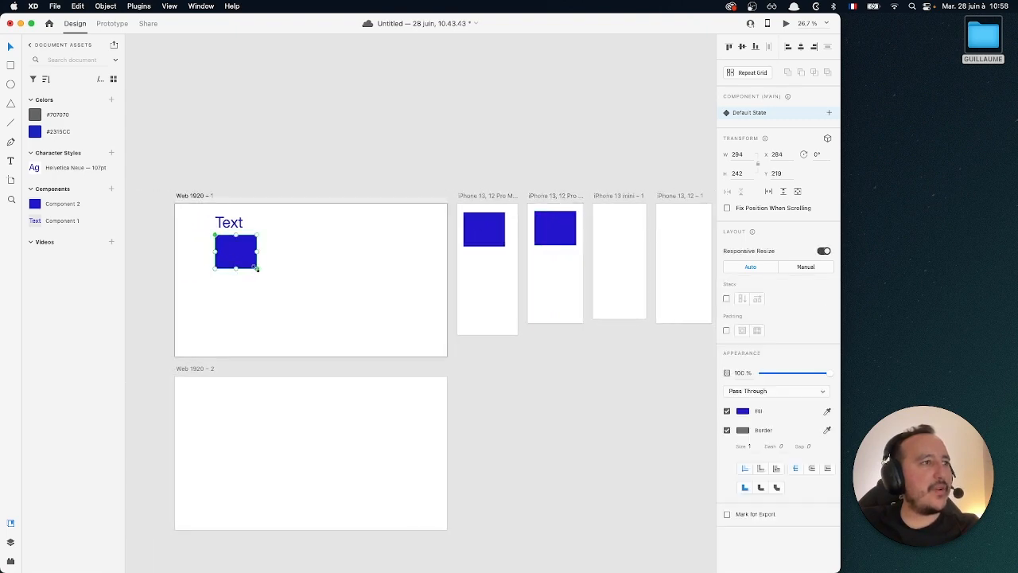
mouse_move(257, 267)
left_mouse_down()
mouse_move(242, 259)
mouse_move(270, 273)
mouse_move(239, 261)
mouse_move(263, 276)
mouse_move(241, 263)
mouse_move(264, 275)
mouse_move(257, 266)
left_mouse_up()
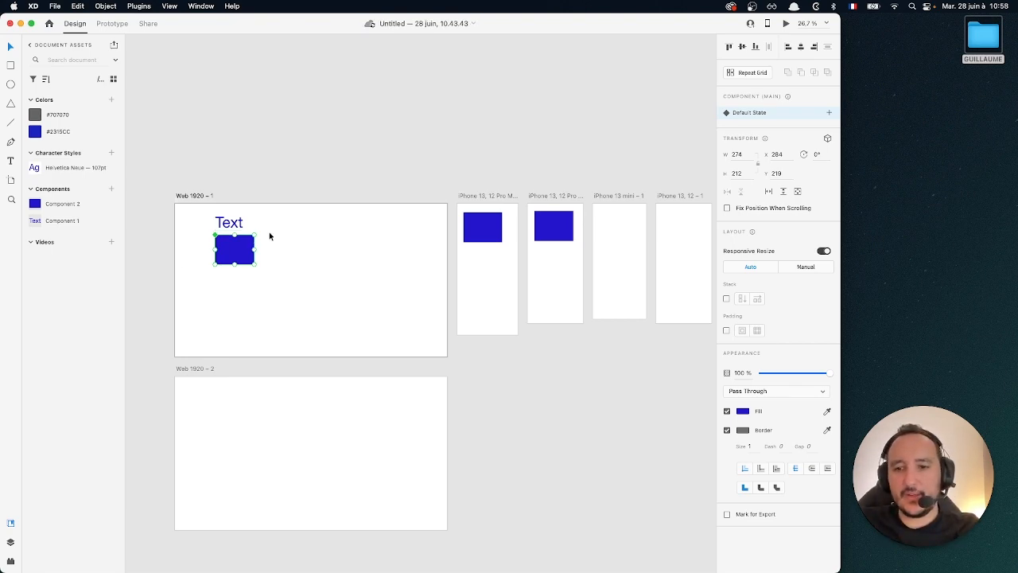
Delete the main blue rectangle component and its instances on the iPhone 13, 12 Pro Max and iPhone 13, 12 Pro artboards.
scroll(278, 266, "down", 3)
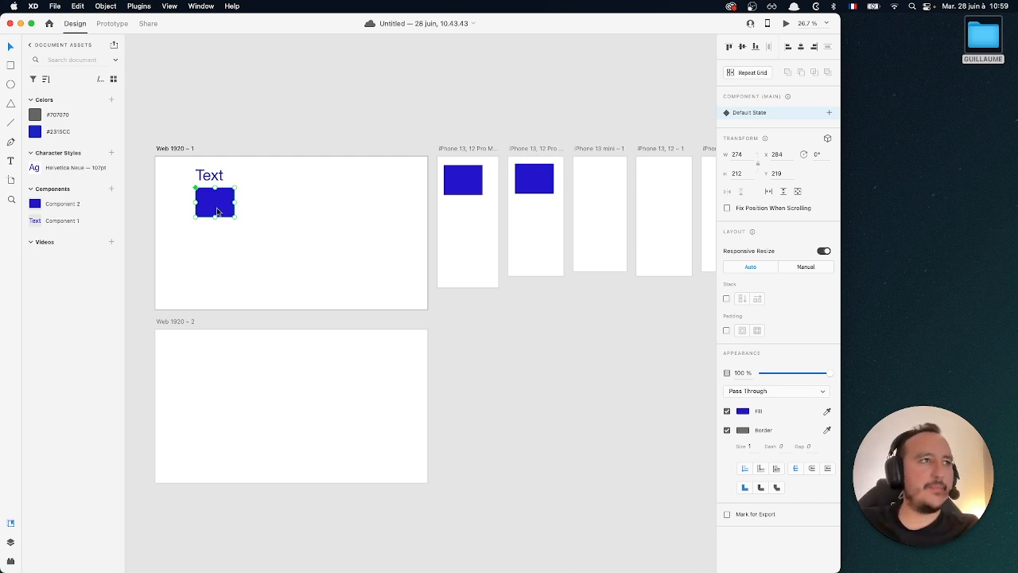
scroll(213, 212, "left", 1)
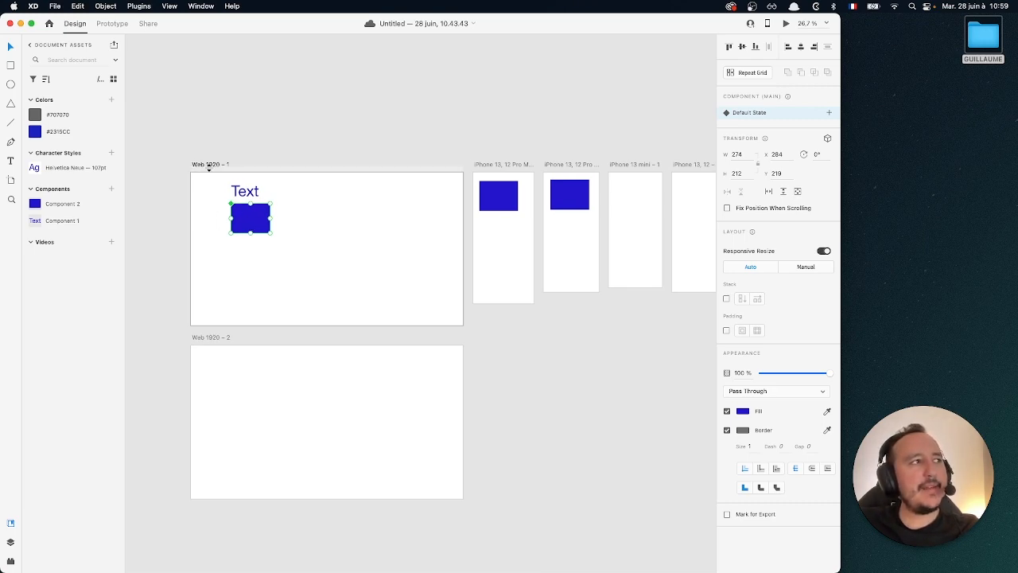
left_click(211, 165)
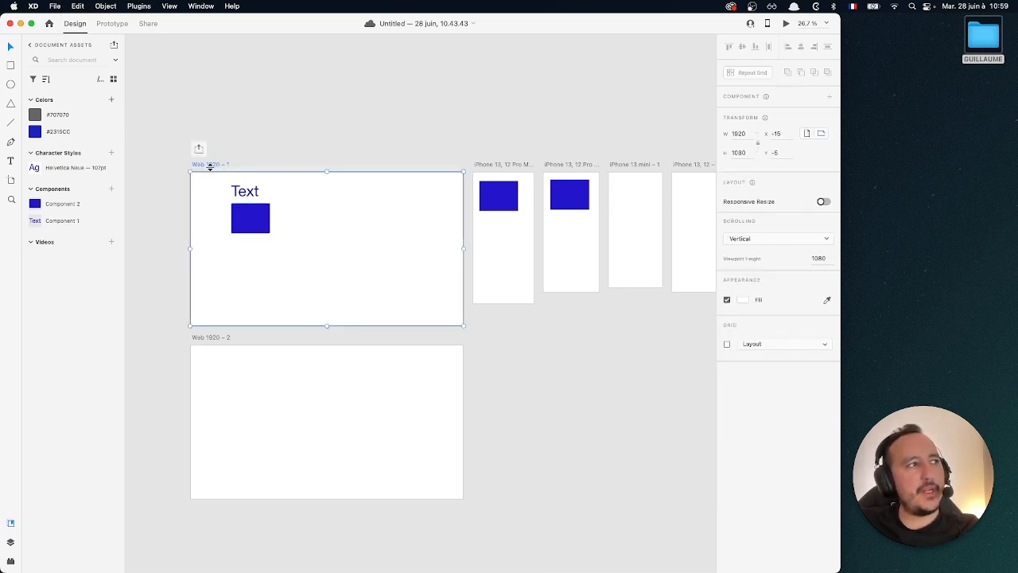
left_click(269, 207)
scroll(268, 203, "up", 3)
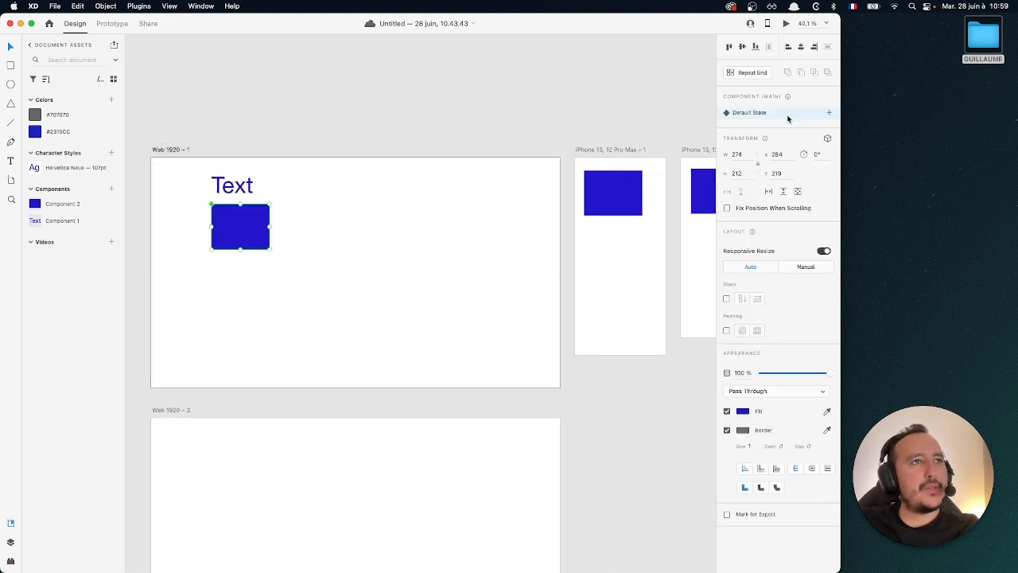
scroll(662, 207, "right", 2)
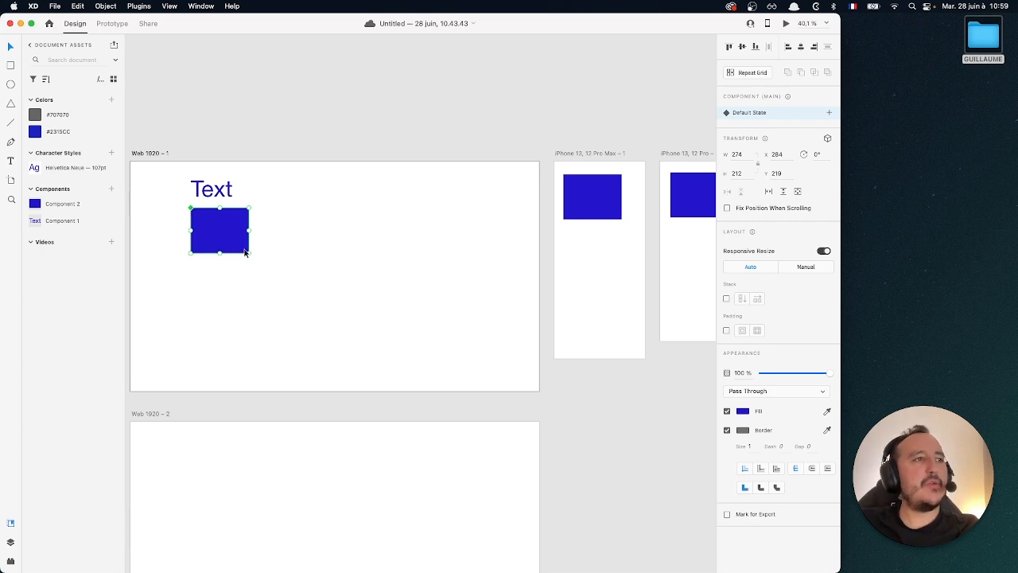
key("Delete")
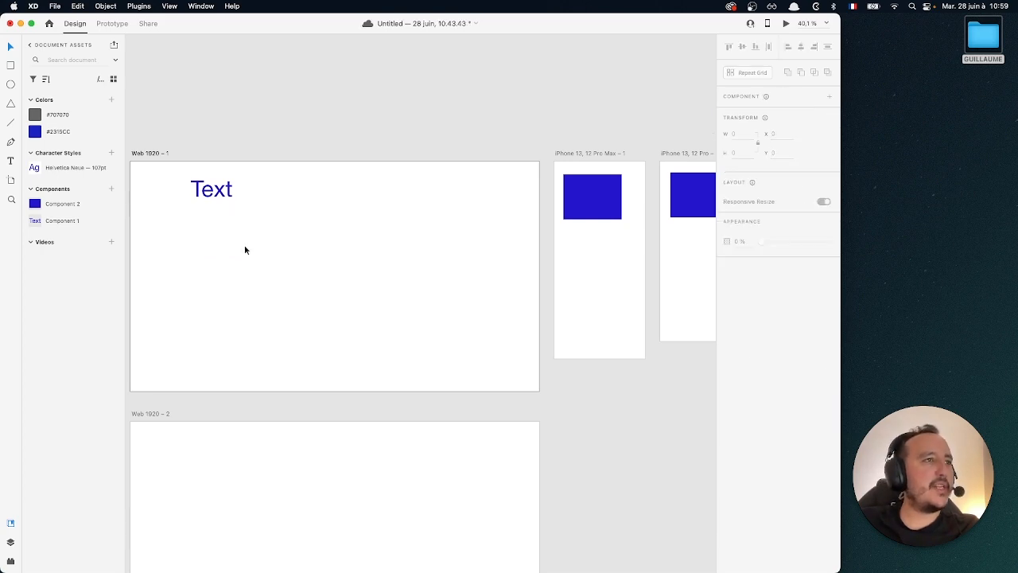
left_click(584, 203)
key("Delete")
left_click(682, 191)
key("Delete")
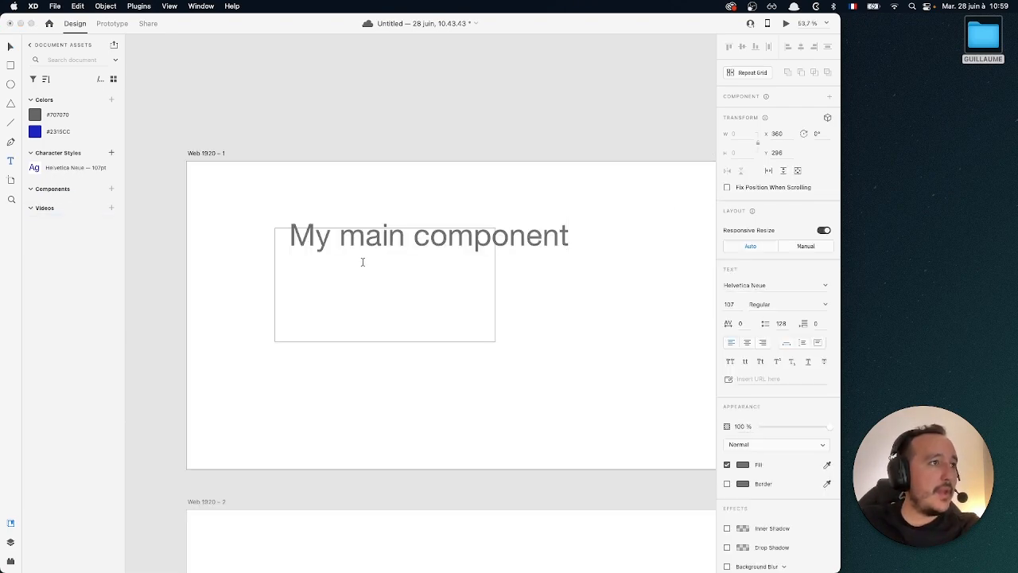
Scale the "My main component" text down to size 40 and move it into the rectangle's upper-left corner.
key("Escape")
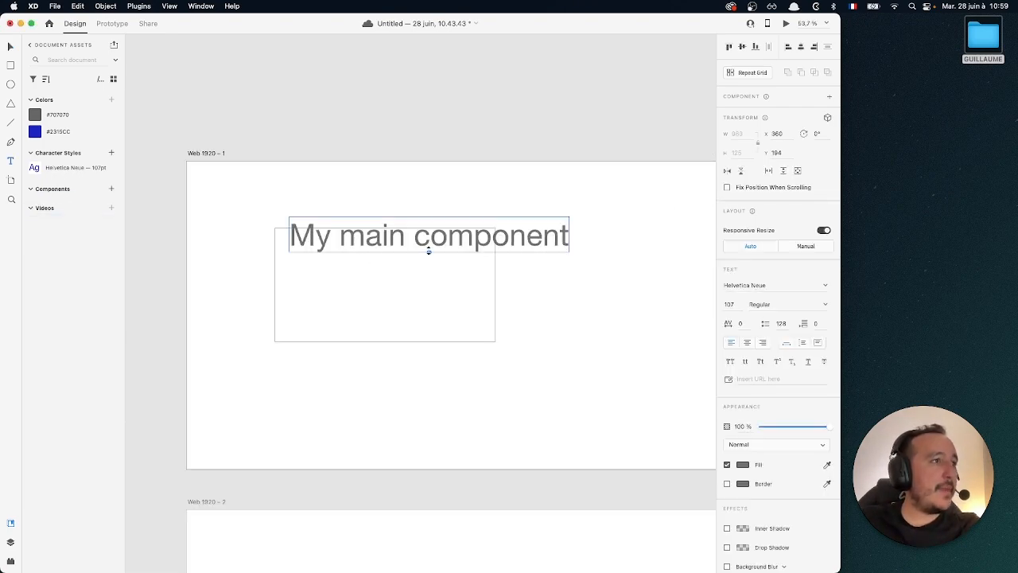
left_click_drag(429, 251, 429, 229)
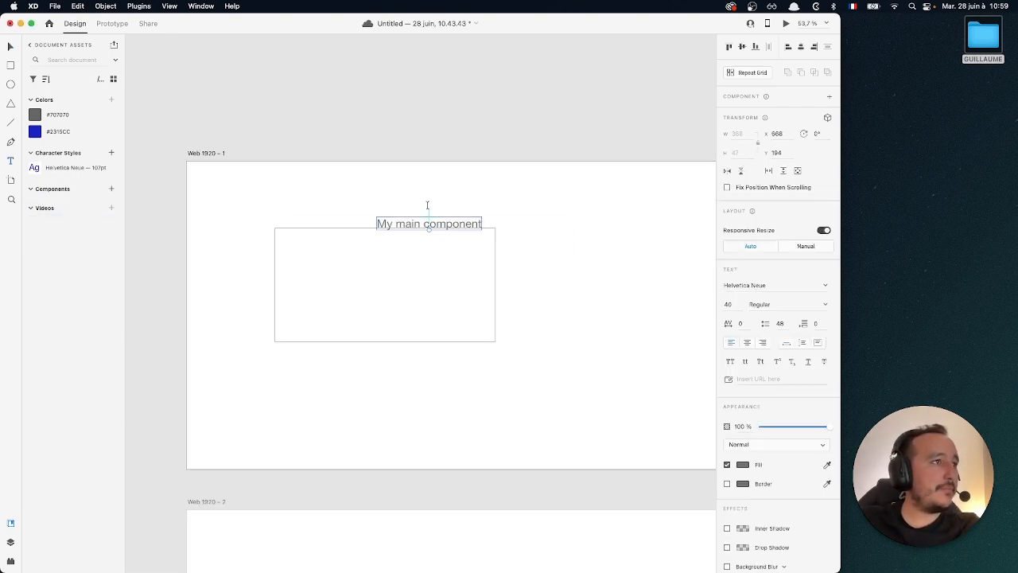
left_click(428, 208)
left_click(11, 47)
left_click_drag(414, 221, 345, 266)
Duplicate the title just below itself, change the copy to "Some text" and scale it down to size 25.
key("super+d")
double_click(345, 264)
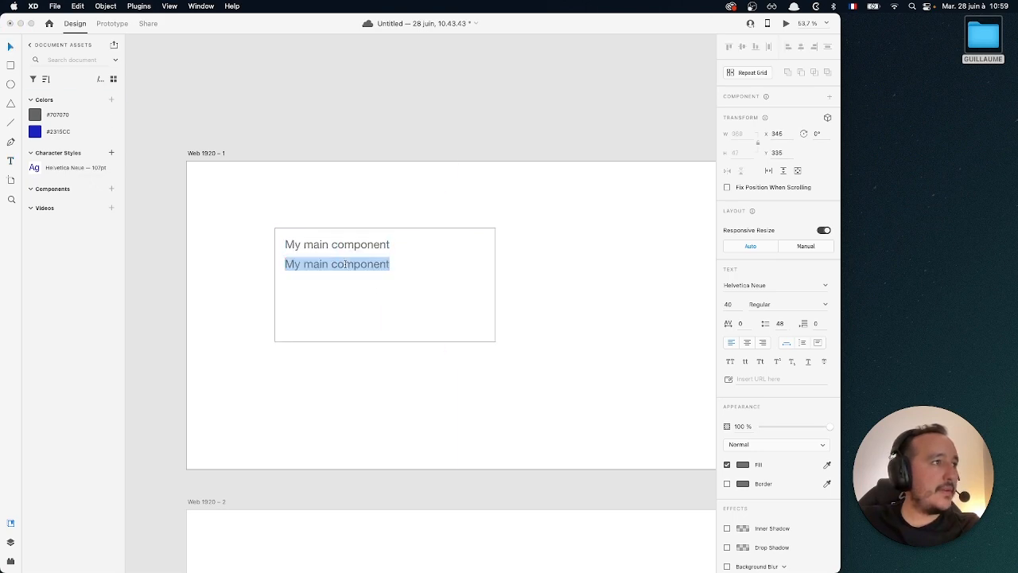
type("Some text")
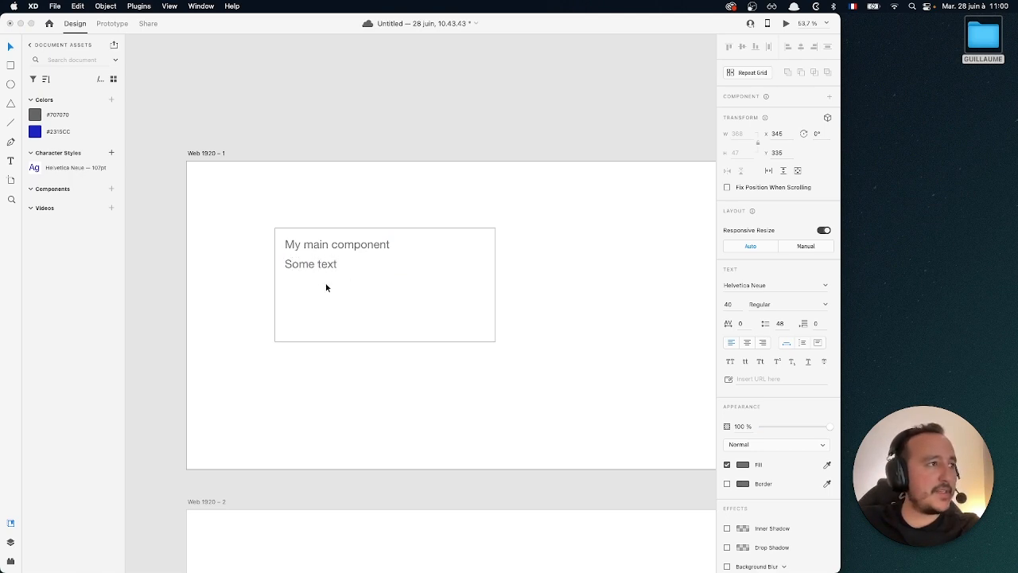
key("Escape")
left_click_drag(311, 271, 314, 263)
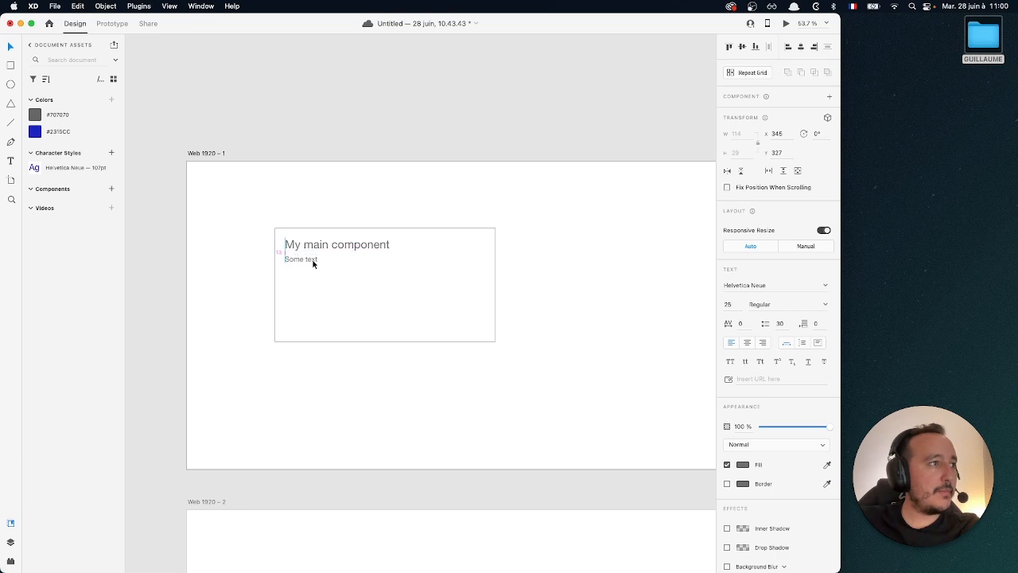
Shrink the rectangle around the two texts to about 591 × 162.
left_click(355, 306)
left_click_drag(386, 343, 385, 274)
left_click_drag(496, 251, 442, 255)
left_click(479, 261)
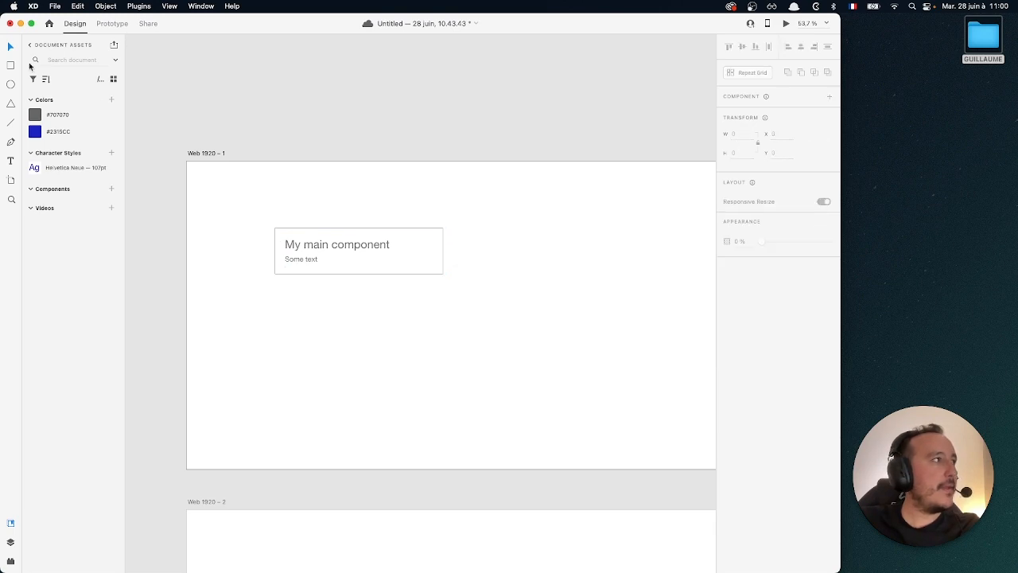
Turn the rectangle and its two texts together into one component.
left_click_drag(266, 205, 444, 301)
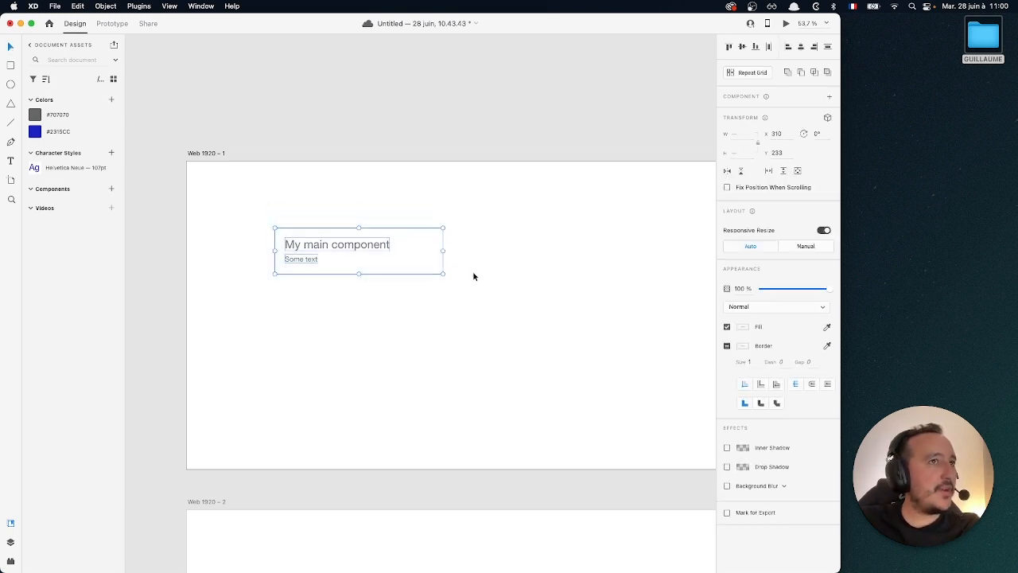
left_click(111, 189)
scroll(438, 353, "right", 1)
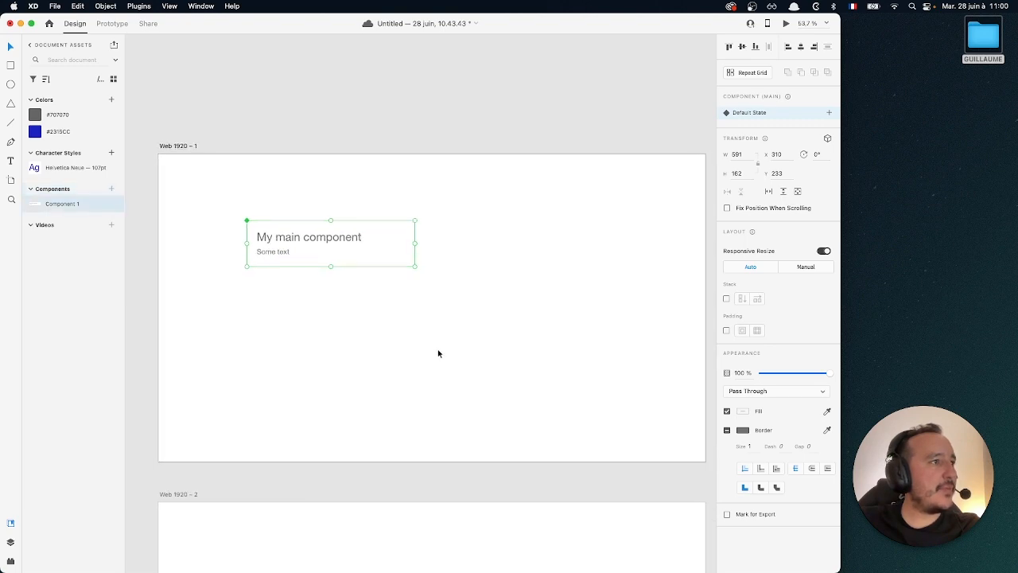
Place an instance of the new component near the top of the iPhone 13, 12 Pro Max artboard, at about X 46, Y 49.
scroll(438, 353, "down", 3)
scroll(439, 353, "right", 3)
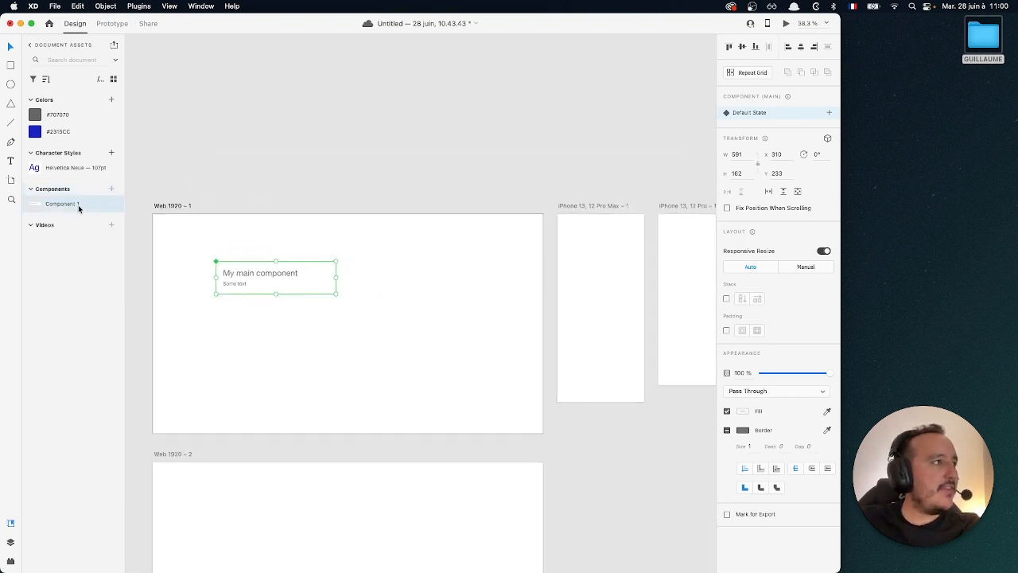
left_click_drag(80, 204, 511, 248)
left_click_drag(609, 237, 587, 234)
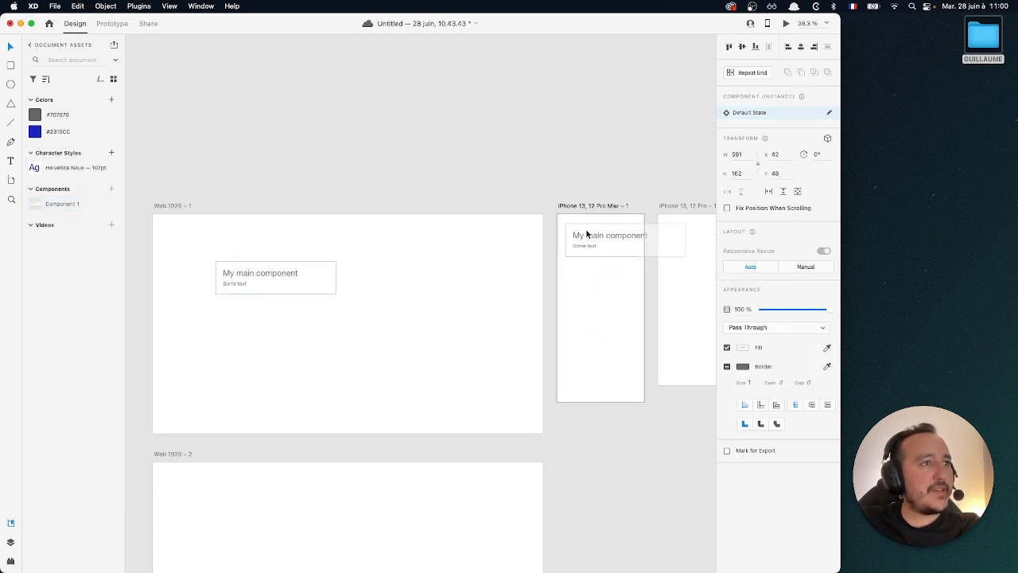
scroll(587, 234, "up", 5)
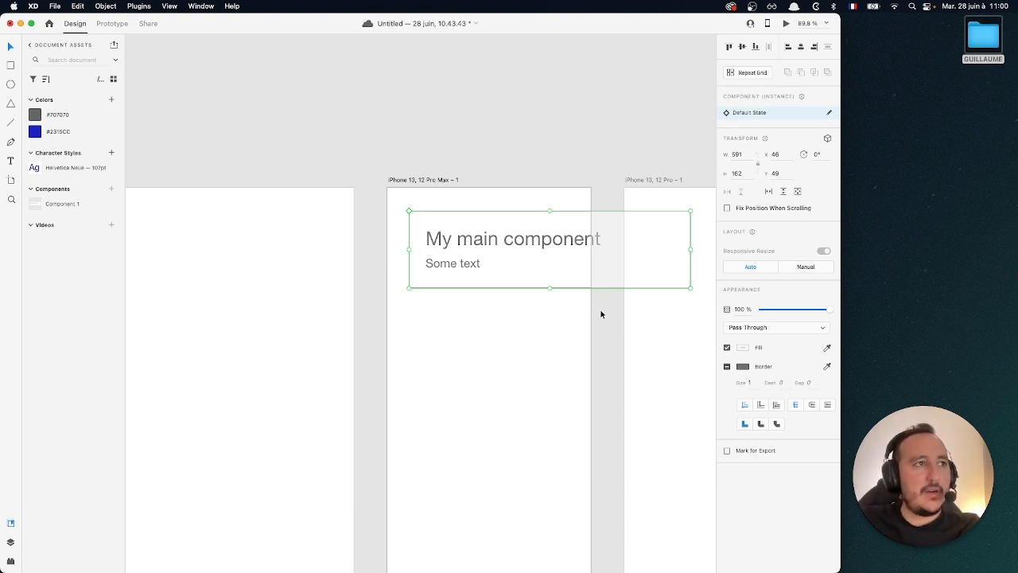
left_click(562, 325)
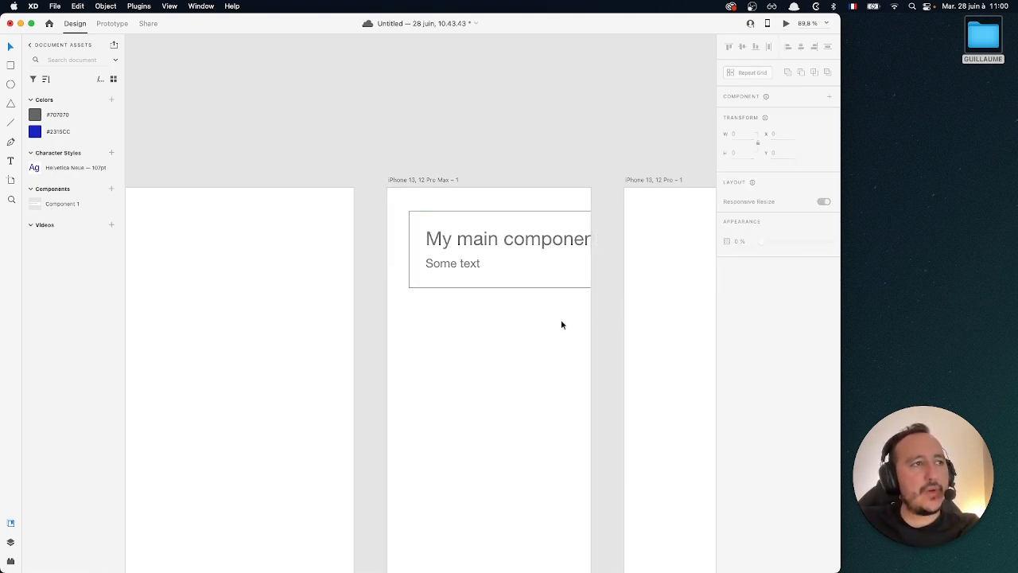
Compare the main component on the web artboard with how its instance fits the iPhone 13, 12 Pro Max artboard.
scroll(562, 322, "down", 3)
scroll(562, 321, "left", 4)
scroll(562, 321, "down", 1)
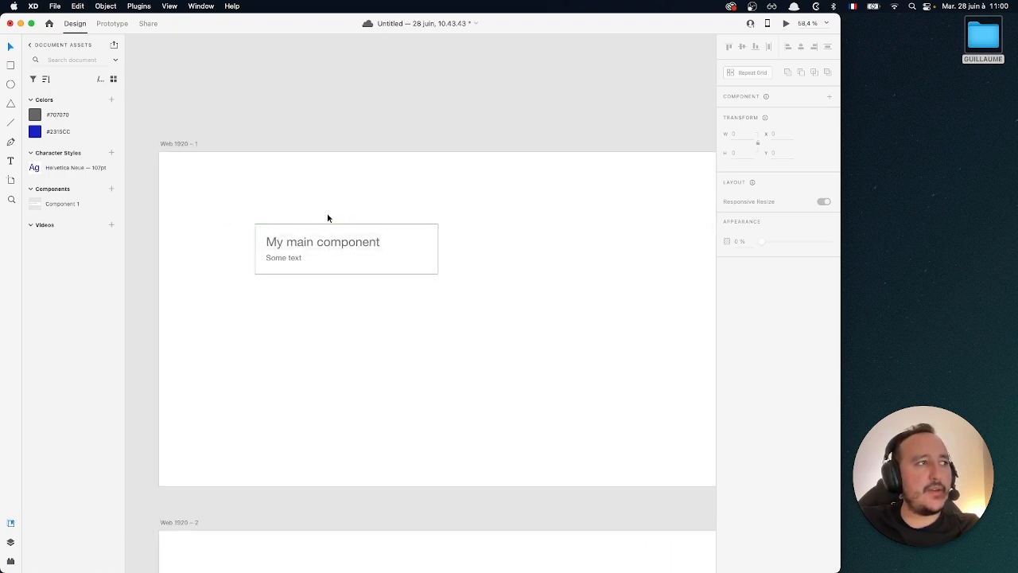
scroll(386, 238, "right", 5)
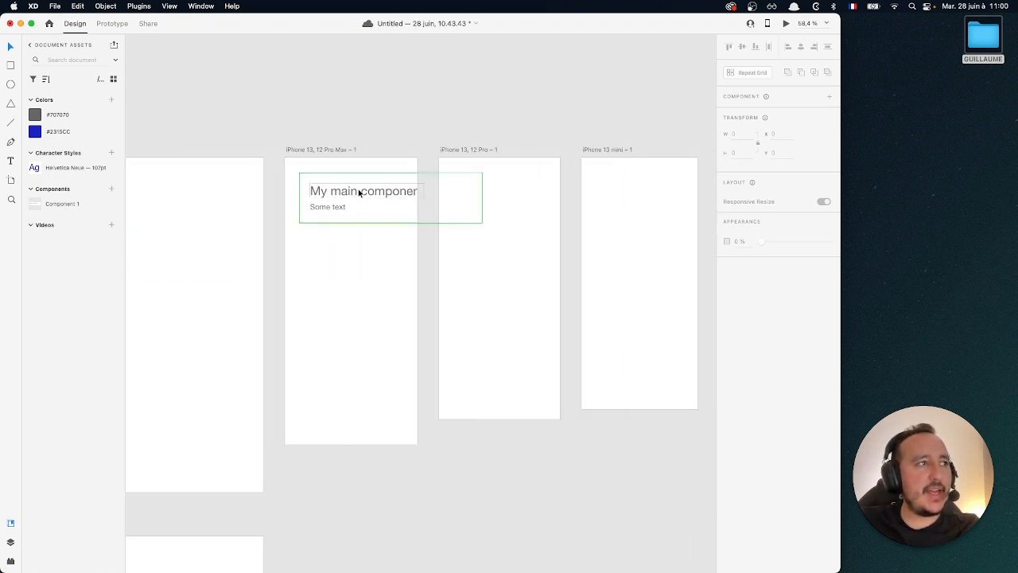
scroll(393, 198, "left", 5)
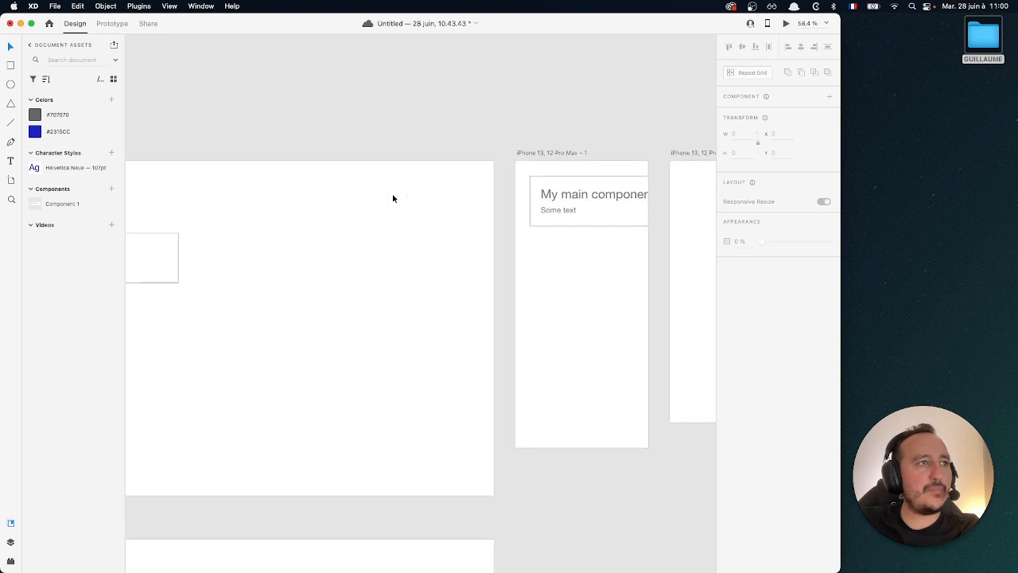
scroll(394, 198, "left", 2)
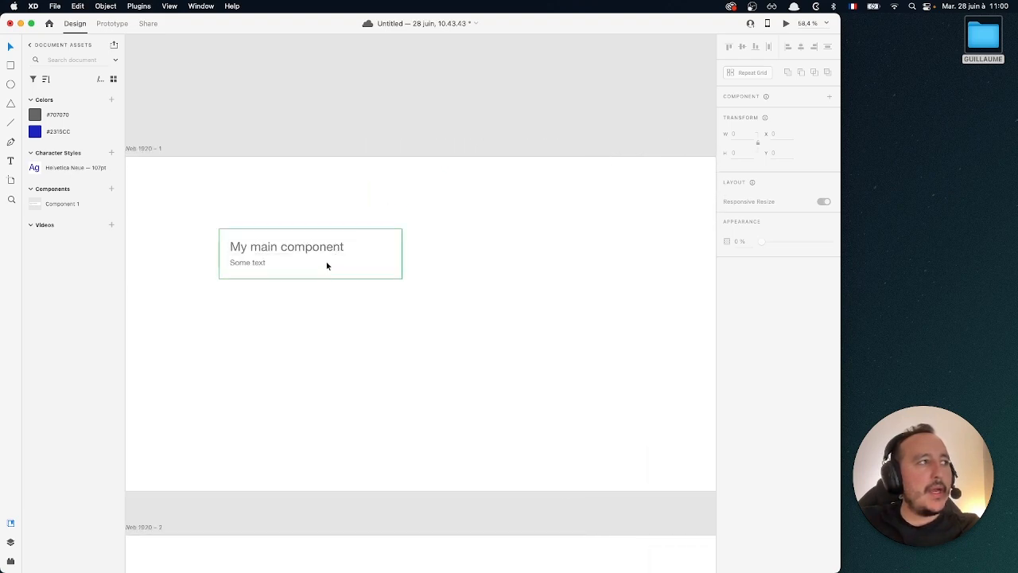
scroll(327, 260, "right", 5)
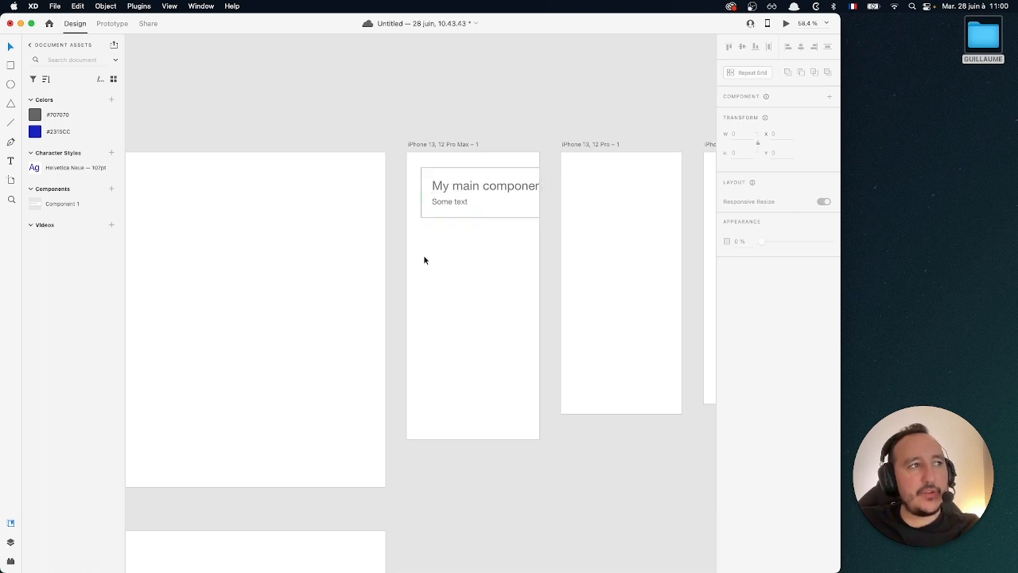
scroll(422, 259, "left", 5)
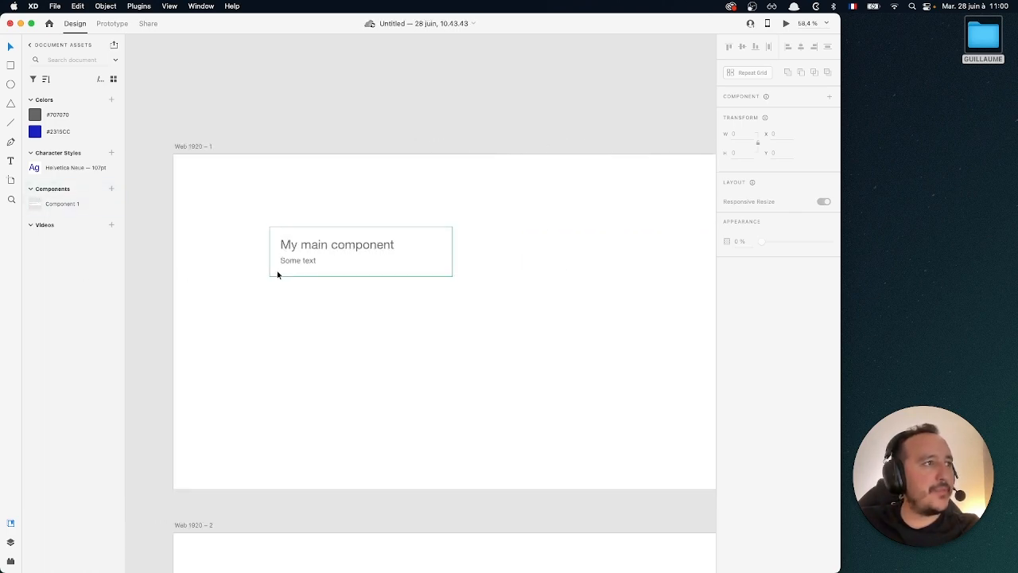
Add a new state named "Iphone 13" to the main component on the web artboard.
left_click(332, 273)
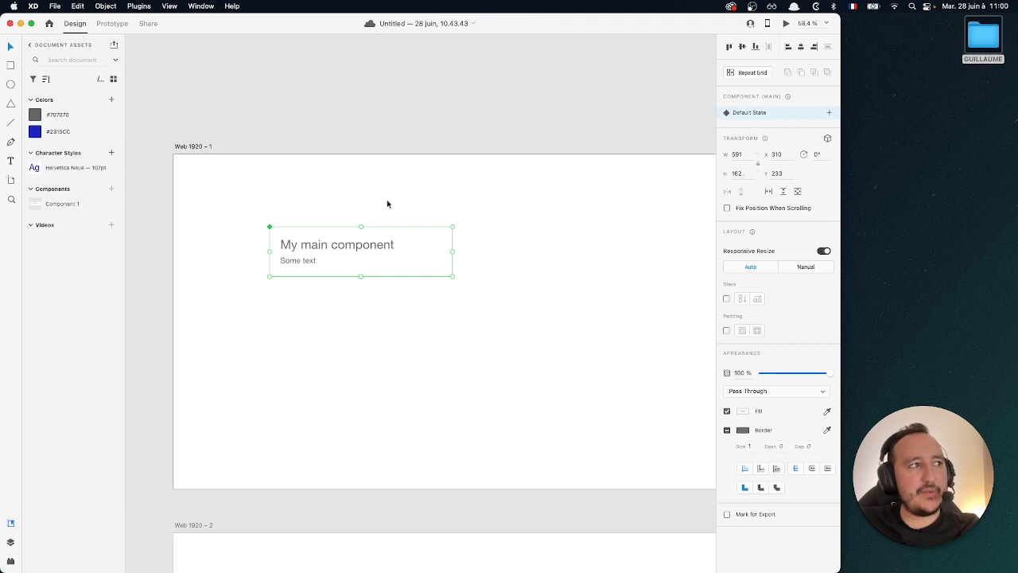
left_click(829, 115)
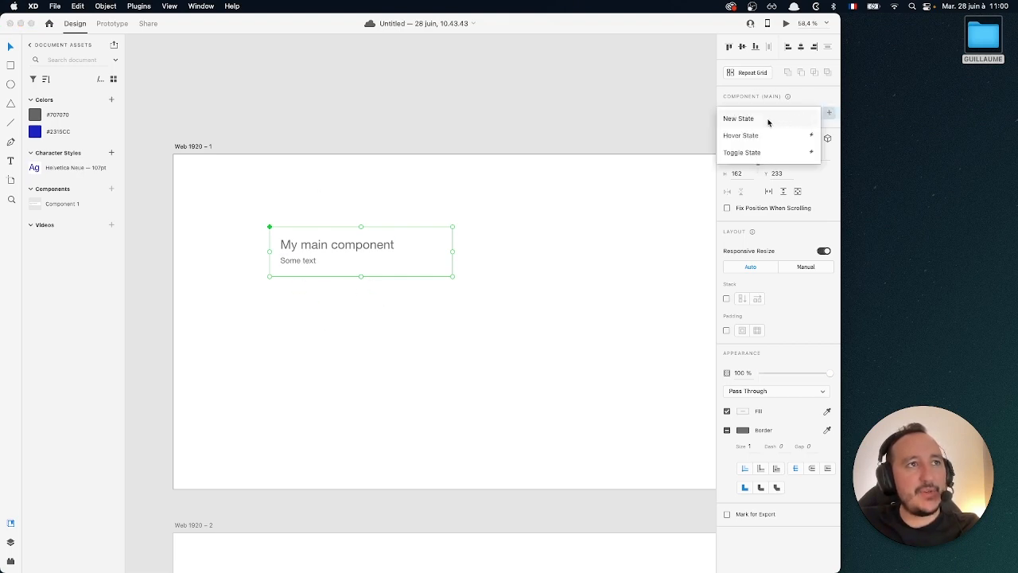
left_click(741, 122)
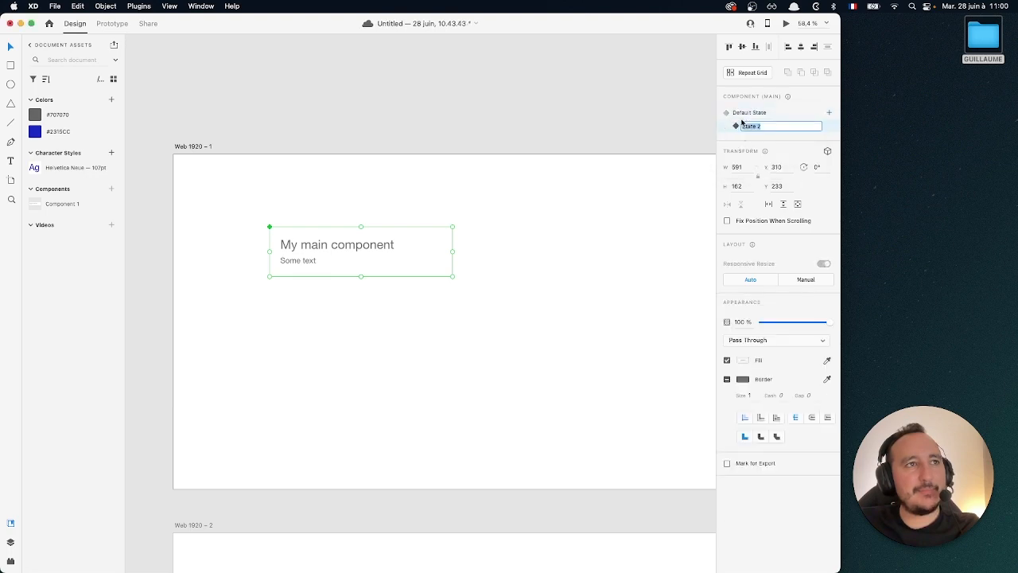
type("iphon")
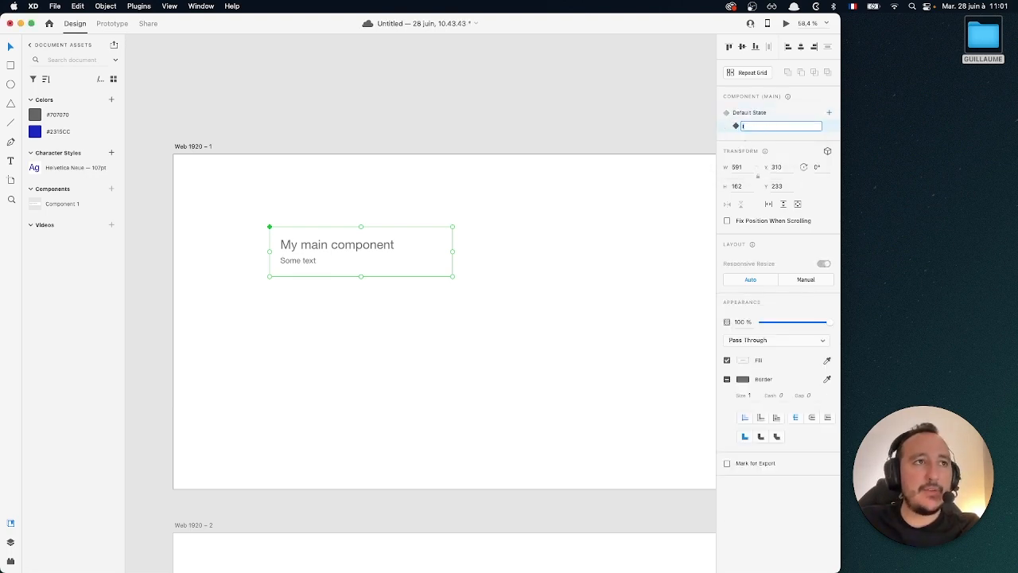
key("BackSpace")
key("BackSpace")
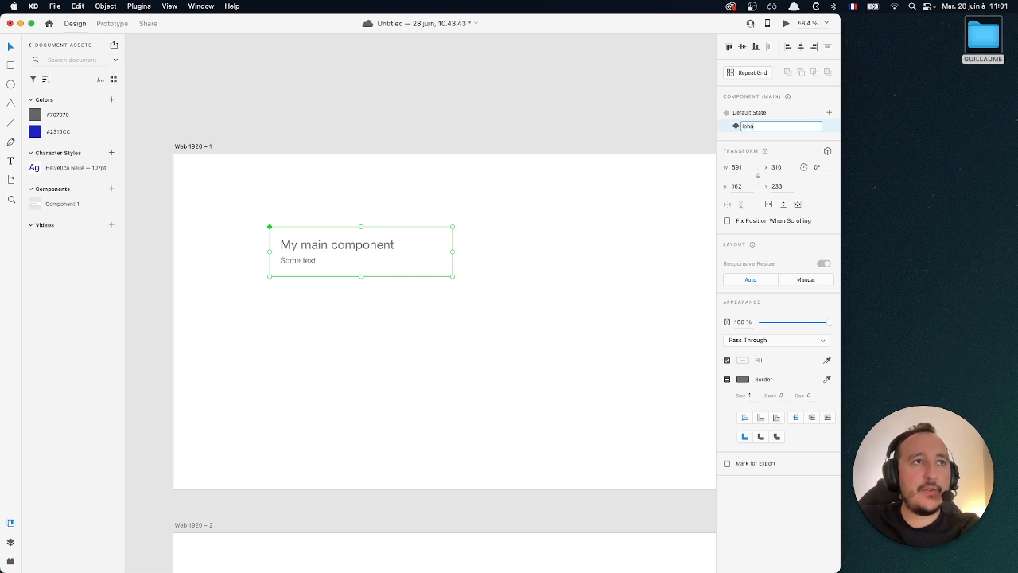
key("Return")
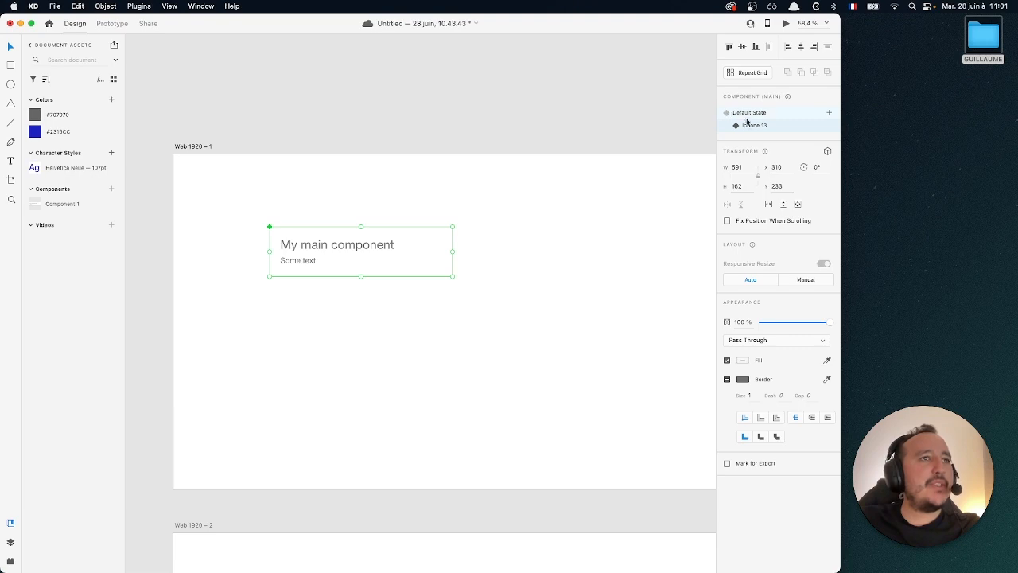
scroll(445, 265, "right", 4)
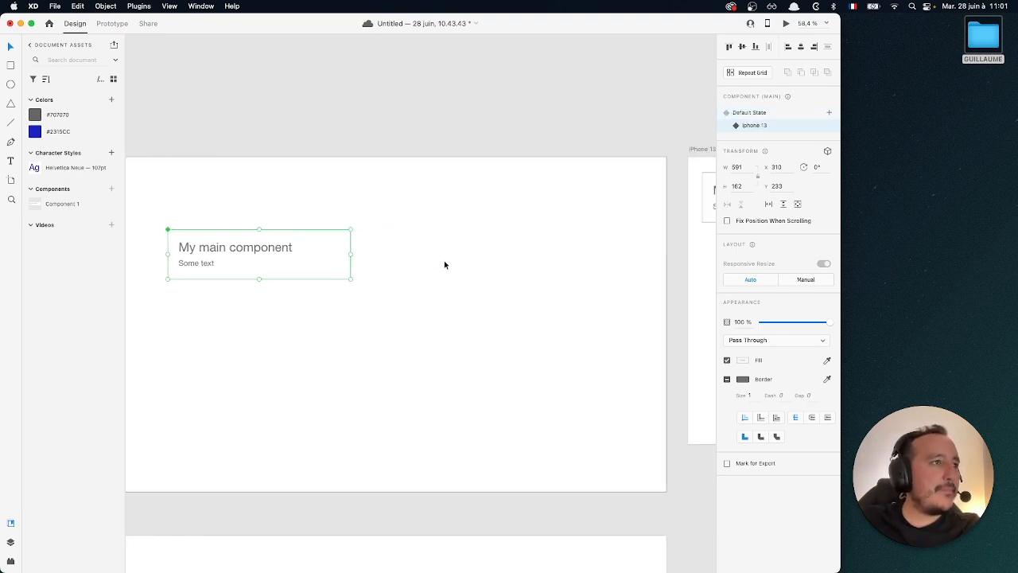
Narrow the main component's Iphone 13 state on the web artboard to a width of about 403.
scroll(446, 265, "left", 2)
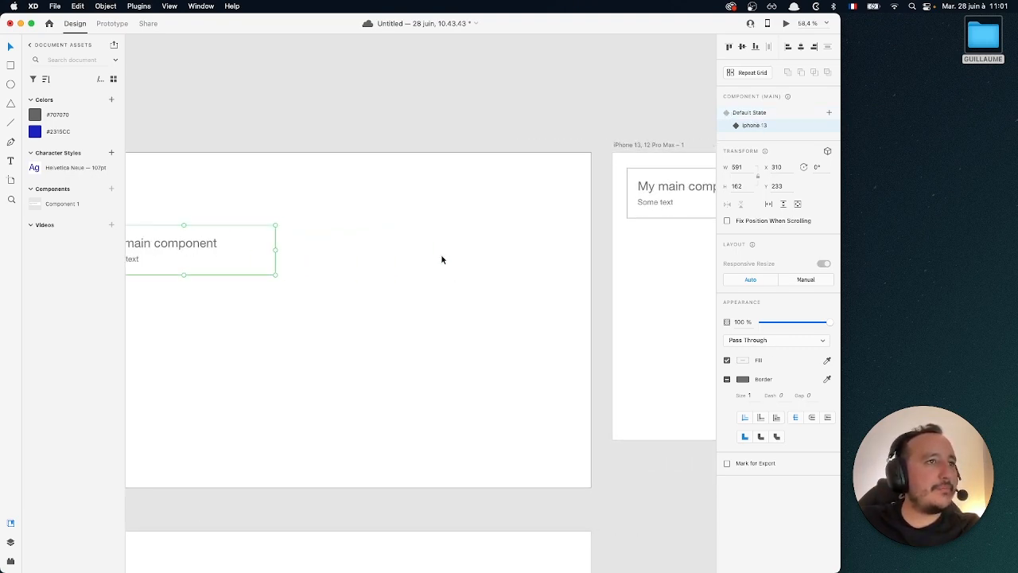
scroll(443, 259, "down", 1)
scroll(440, 258, "down", 2)
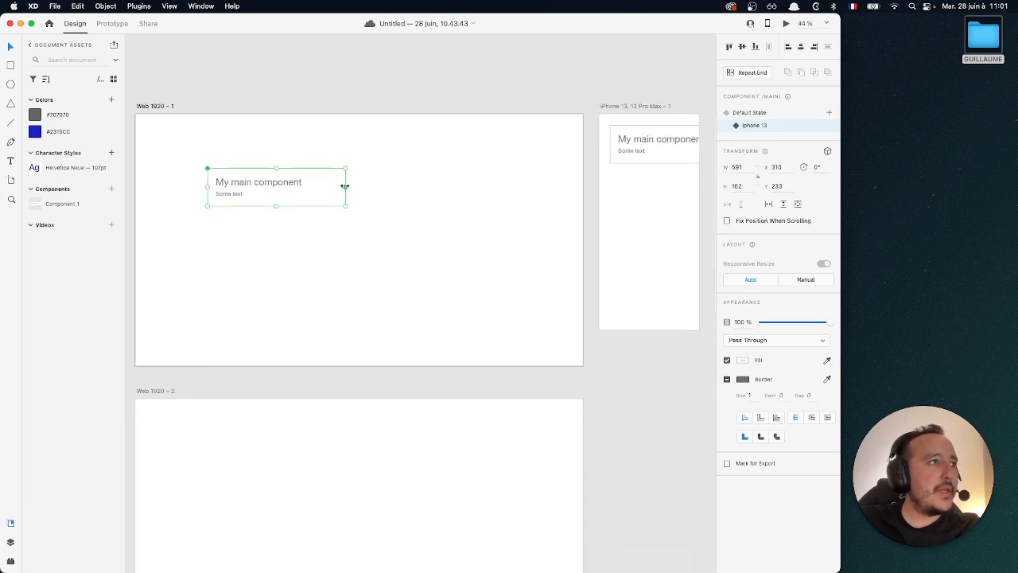
left_click_drag(344, 187, 303, 184)
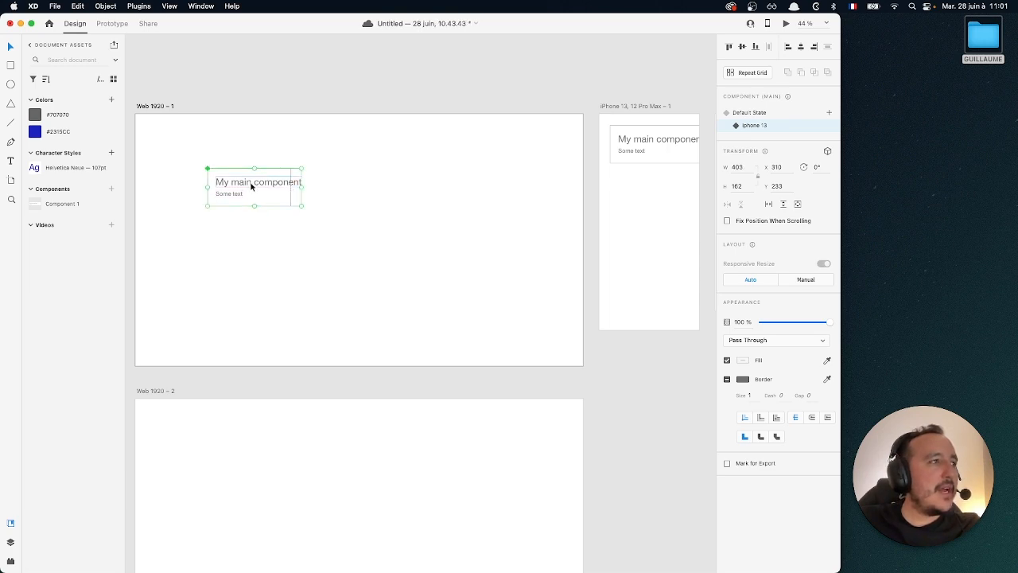
Within the Iphone 13 state, shrink the "My main component" title to about font size 28.
scroll(251, 186, "up", 5)
double_click(251, 185)
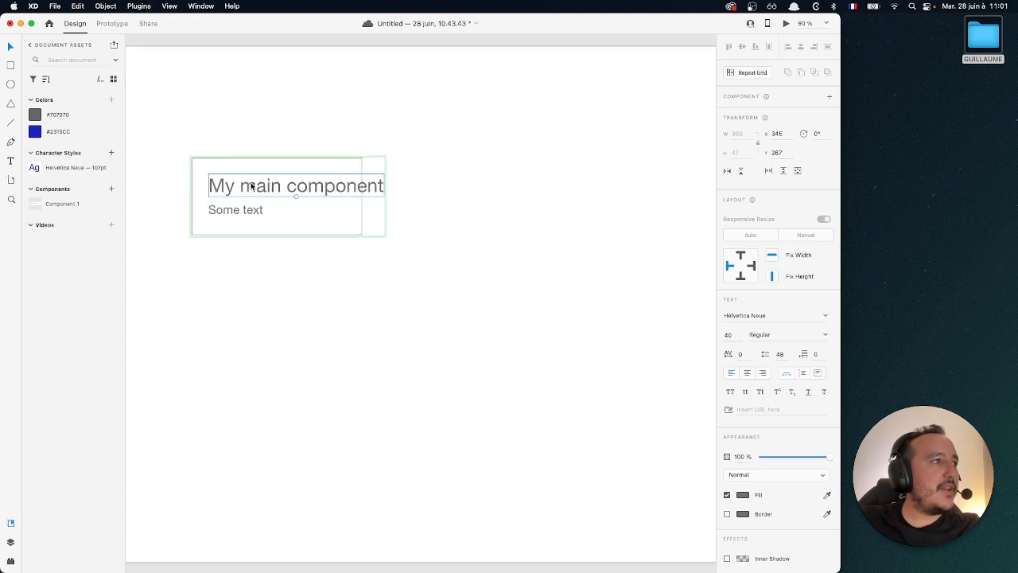
scroll(252, 185, "left", 1)
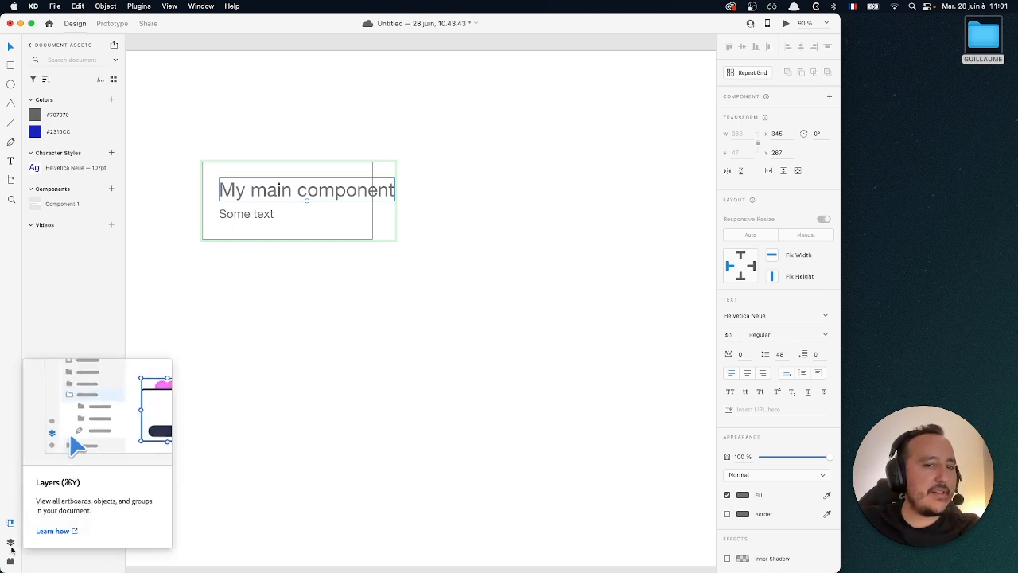
left_click(11, 548)
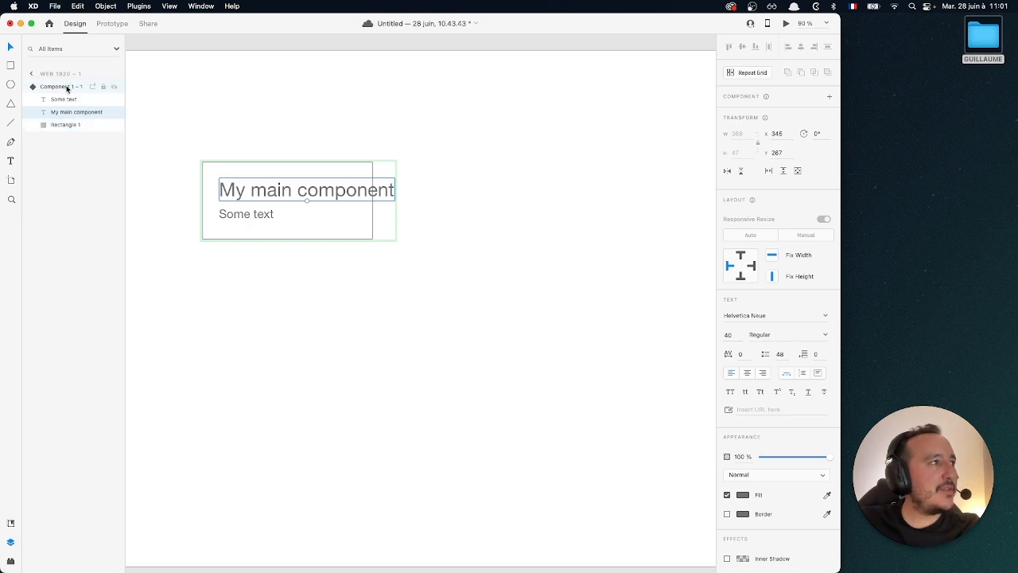
left_click(67, 88)
left_click(62, 101)
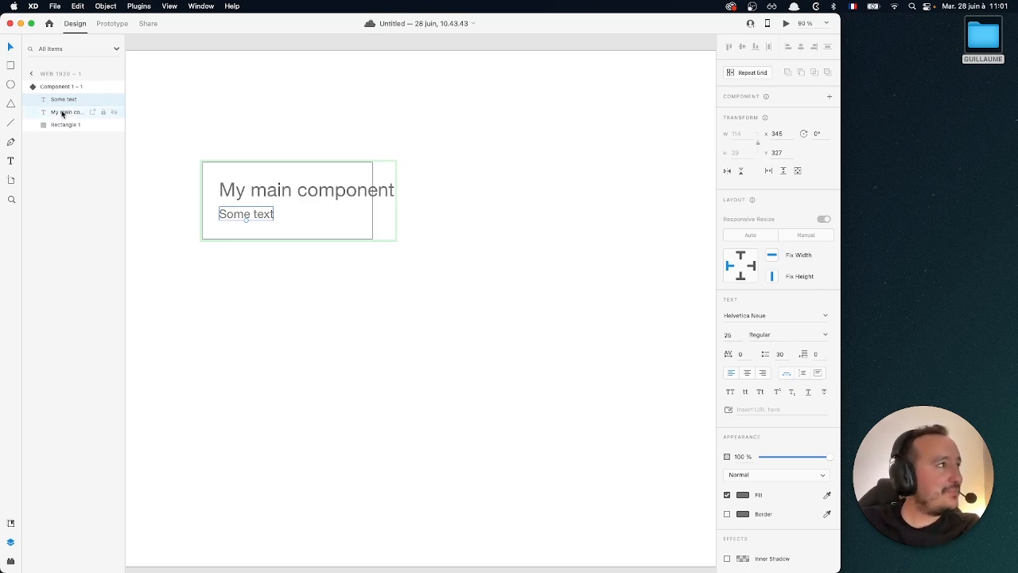
left_click(62, 115)
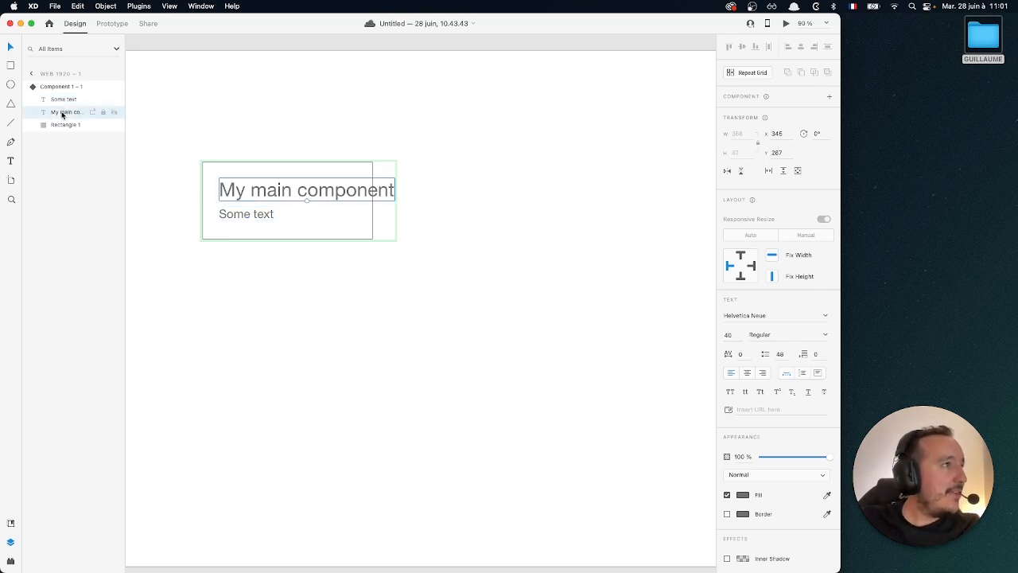
left_click_drag(307, 202, 292, 186)
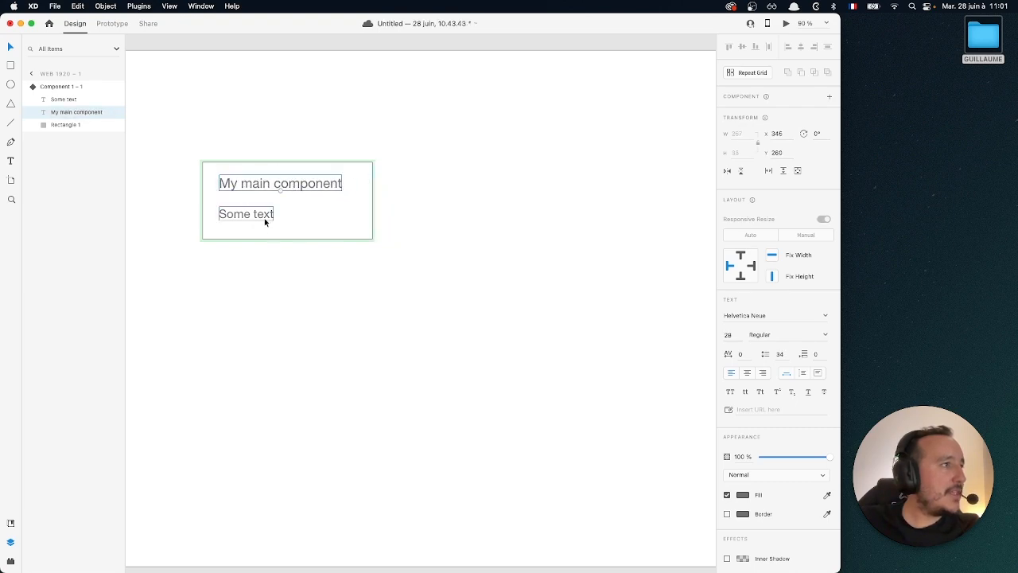
Raise "Some text" to about Y 304, closer to the title, and shorten the surrounding rectangle to about 129 high.
left_click_drag(266, 219, 264, 208)
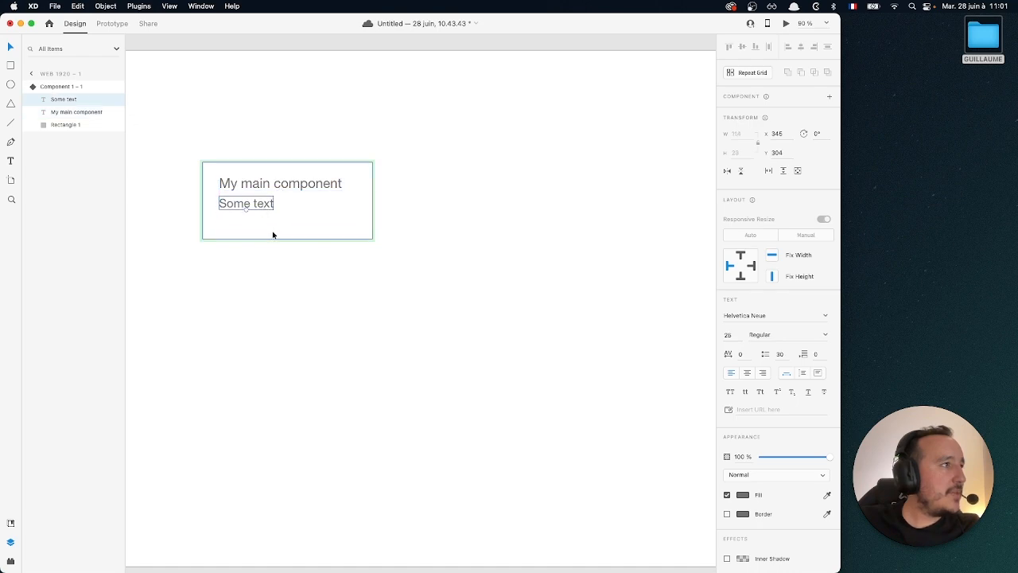
left_click(274, 238)
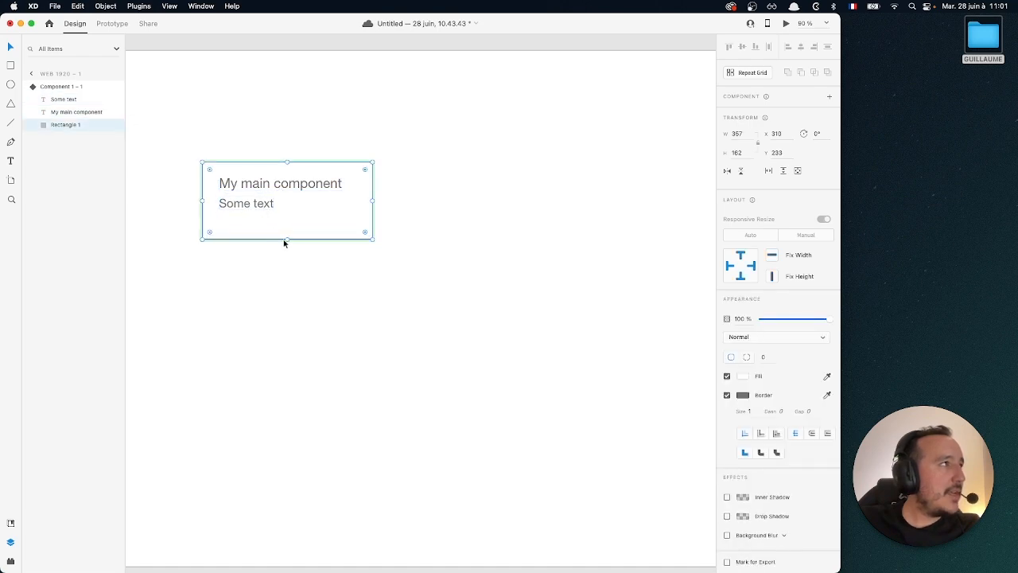
left_click_drag(285, 238, 286, 224)
left_click(287, 242)
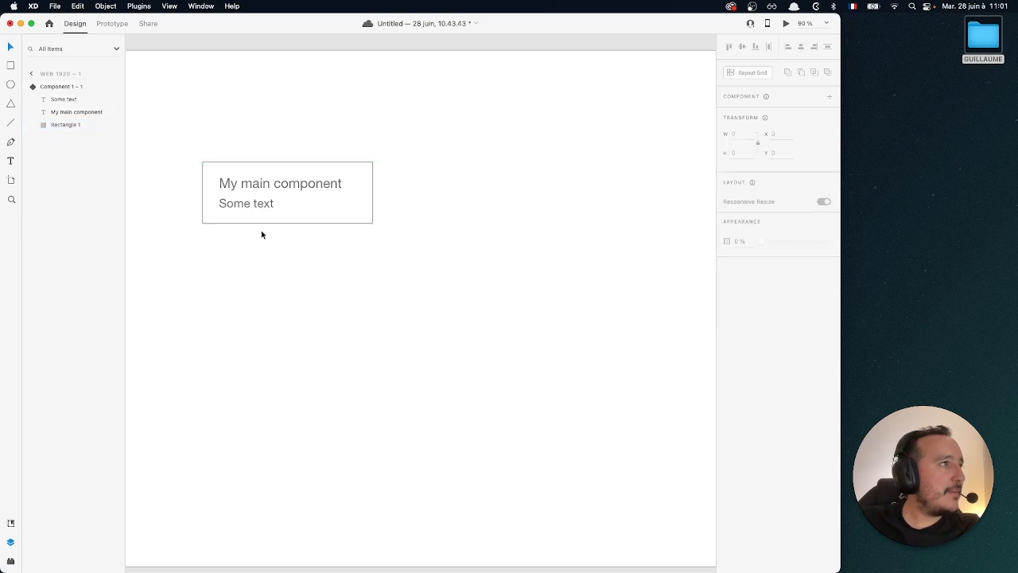
scroll(261, 231, "down", 5)
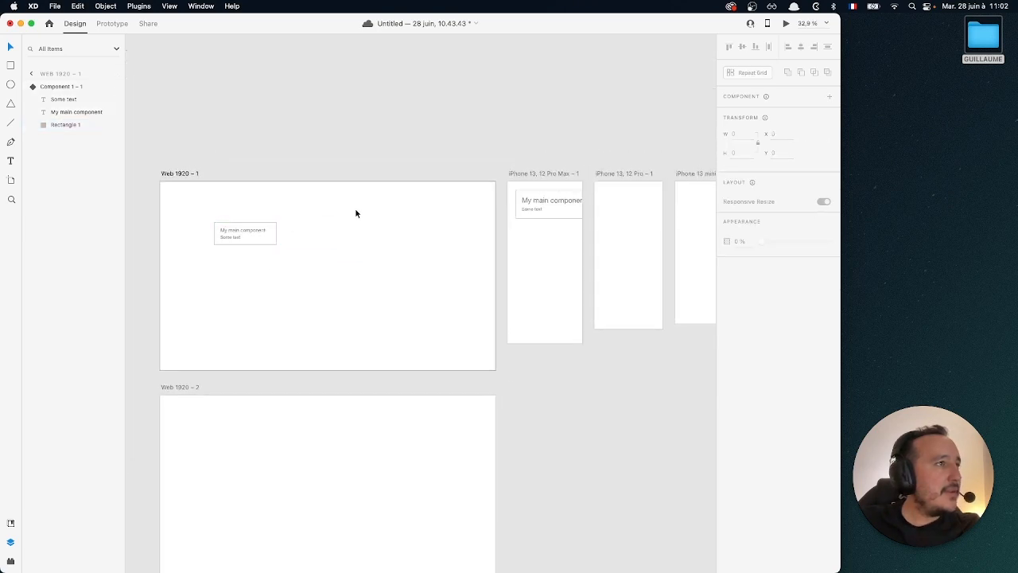
Switch the instance on the iPhone 13, 12 Pro Max artboard to the Iphone 13 state and move it to about X 36, Y 42.
left_click(559, 199)
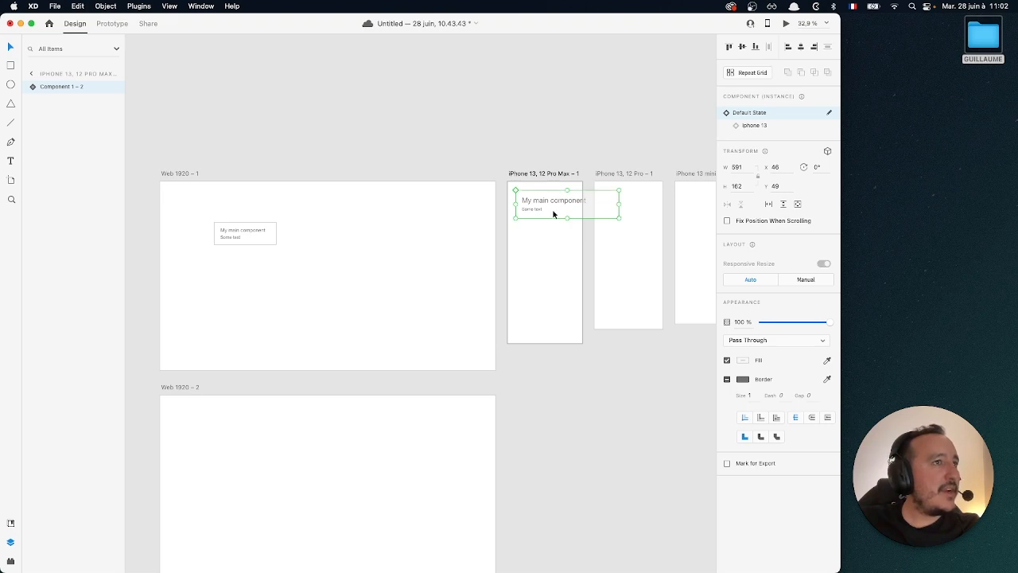
left_click(755, 127)
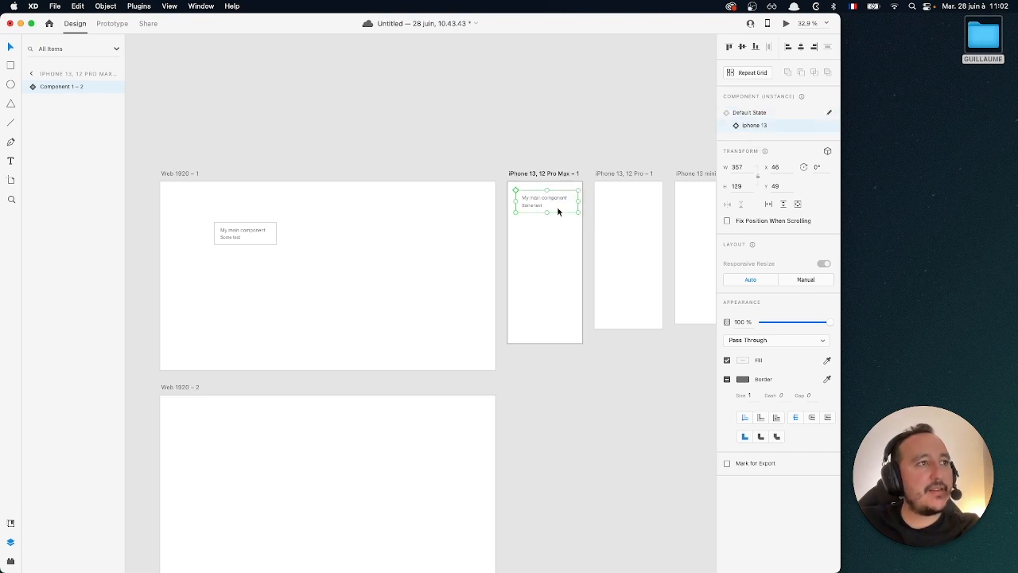
scroll(557, 206, "up", 5)
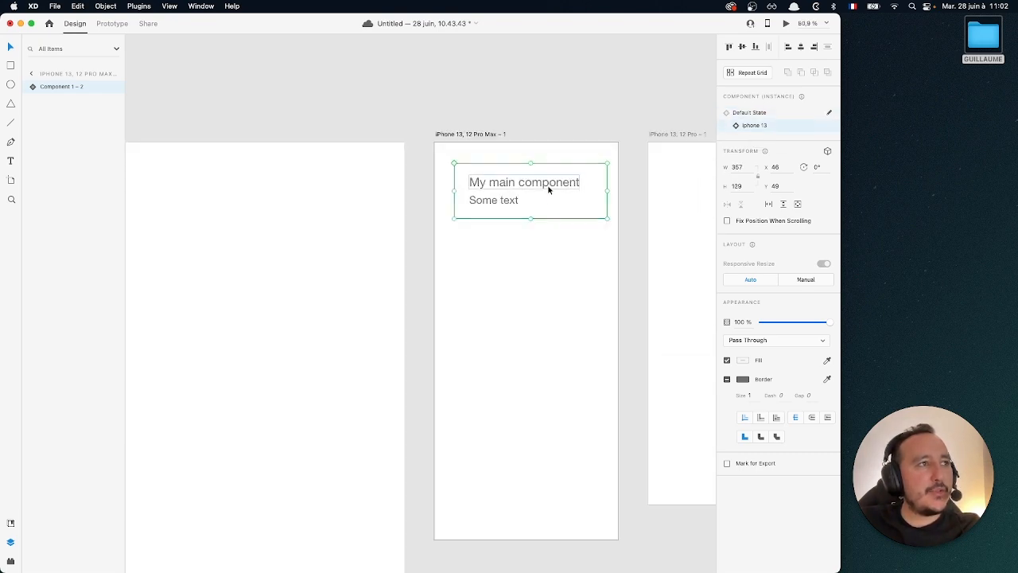
left_click_drag(549, 189, 545, 185)
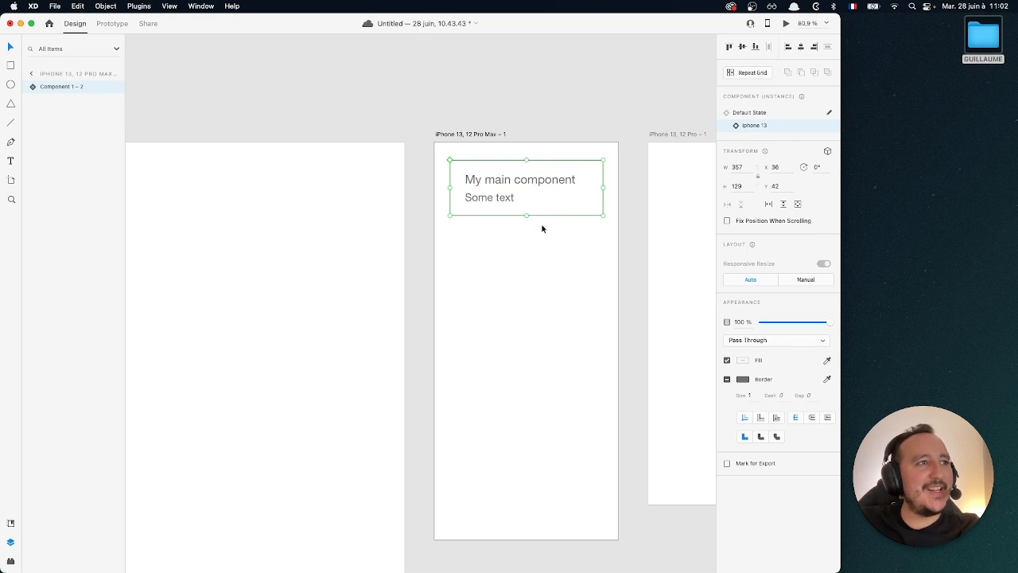
Return to the main component on the web artboard and switch it back to Default State.
key("super+shift+k")
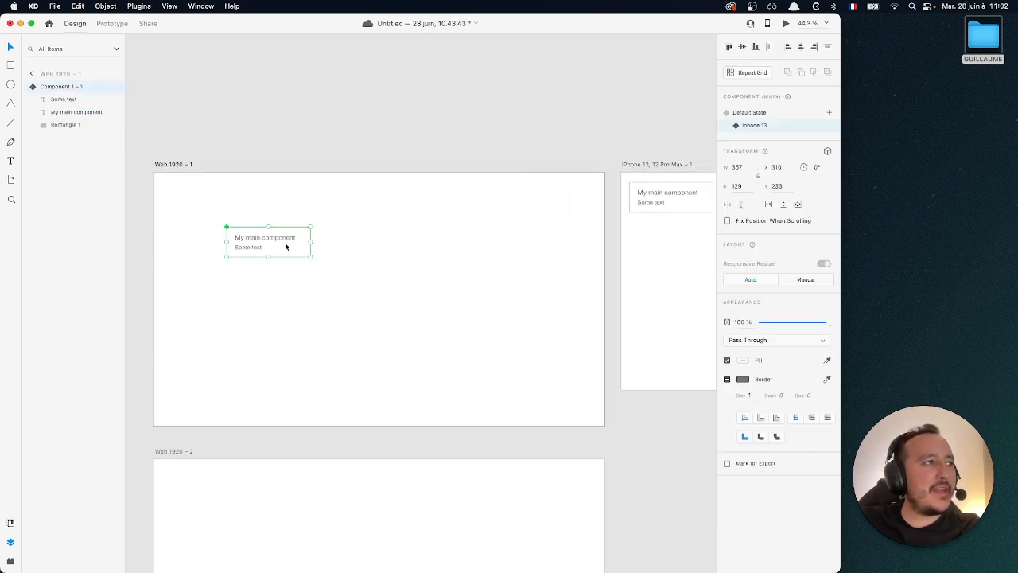
left_click(781, 114)
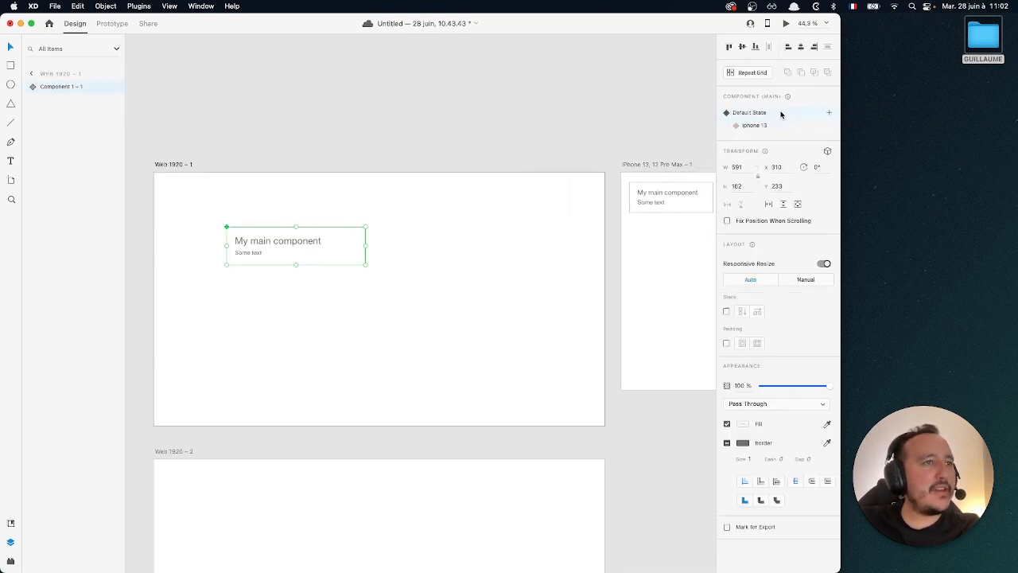
left_click(466, 358)
scroll(466, 359, "right", 1)
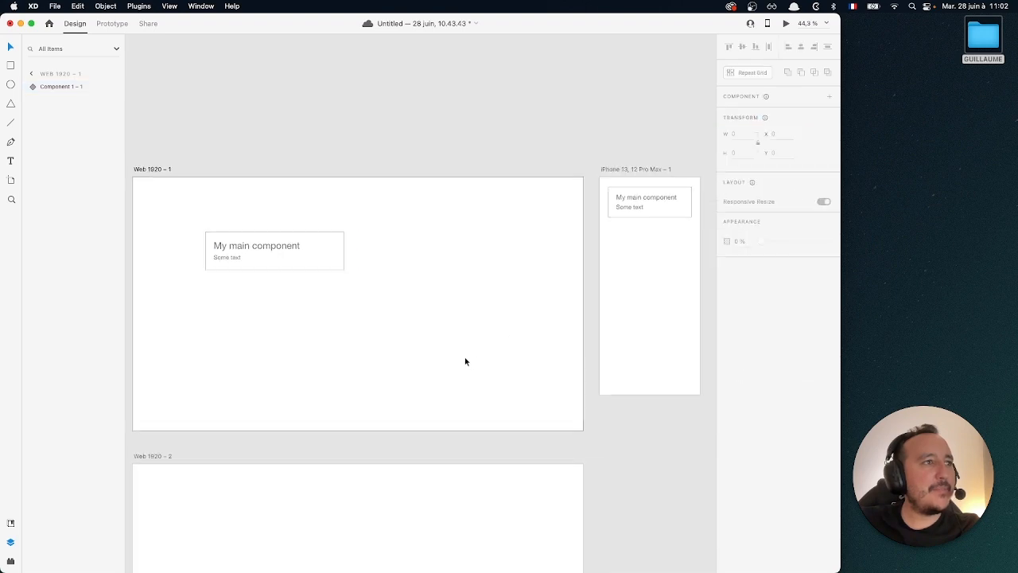
left_click(283, 269)
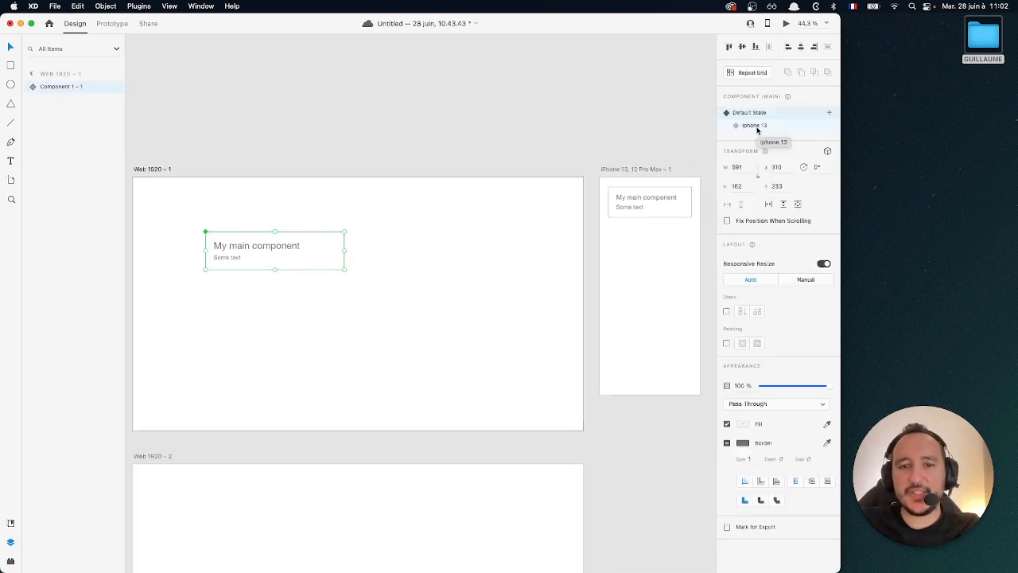
left_click(460, 306)
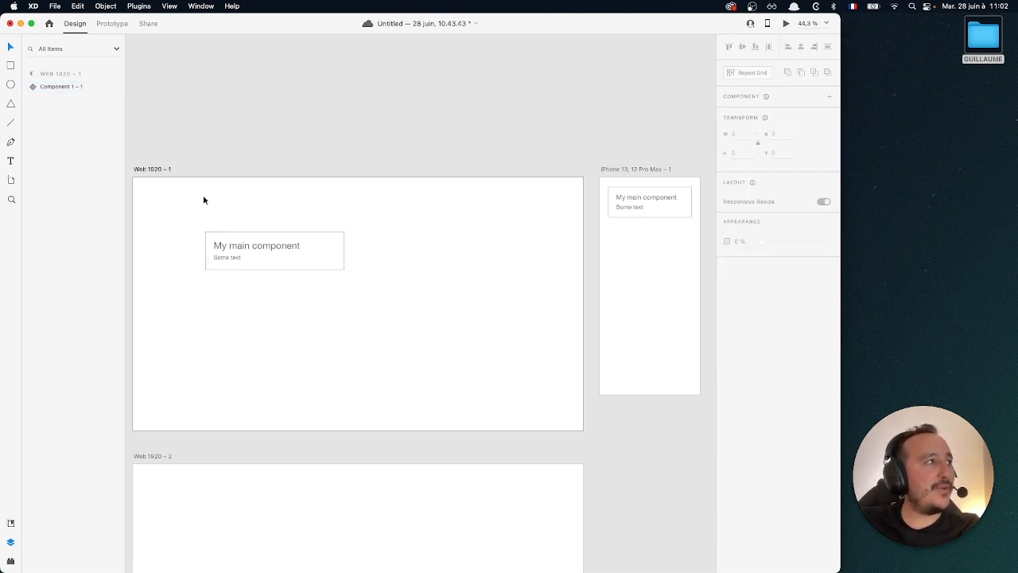
Show the document assets and move the main component toward the web artboard's upper-left corner, to about X 79, Y 75.
left_click(10, 523)
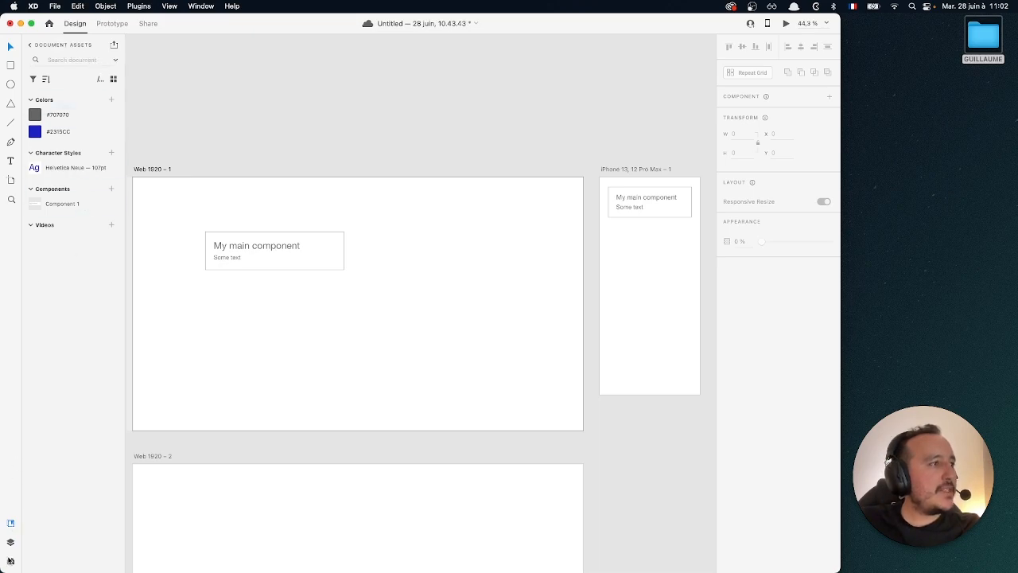
left_click_drag(257, 245, 204, 210)
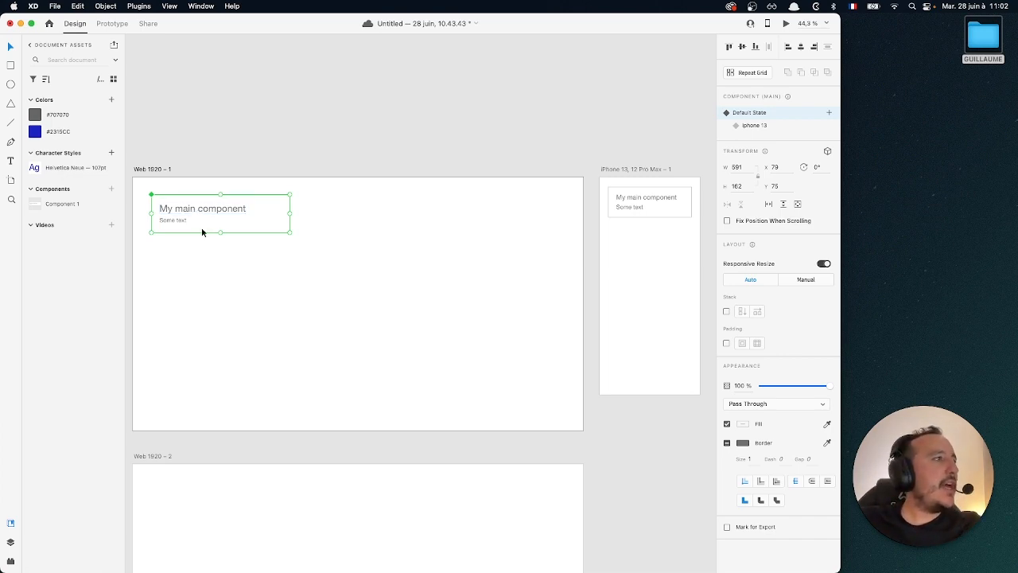
left_click(212, 255)
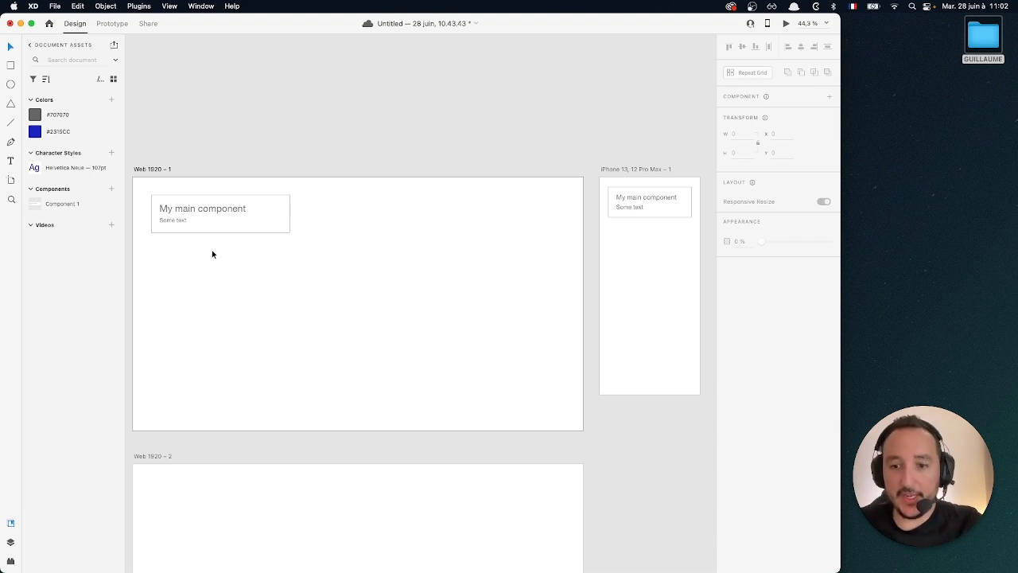
Browse for more XD plugins in the Creative Cloud marketplace and install the Lorem Ipsum plugin.
left_click(12, 562)
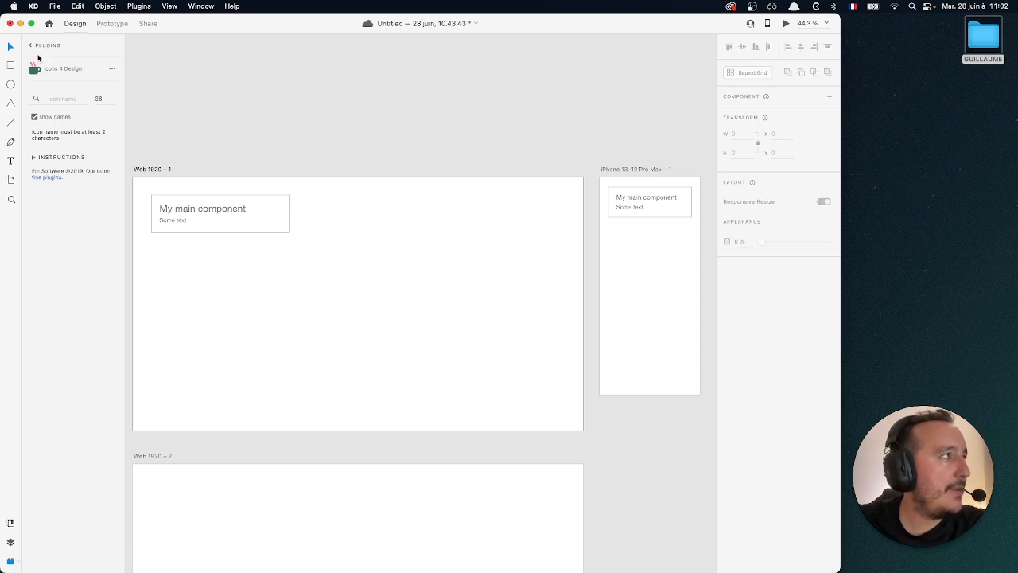
left_click(35, 45)
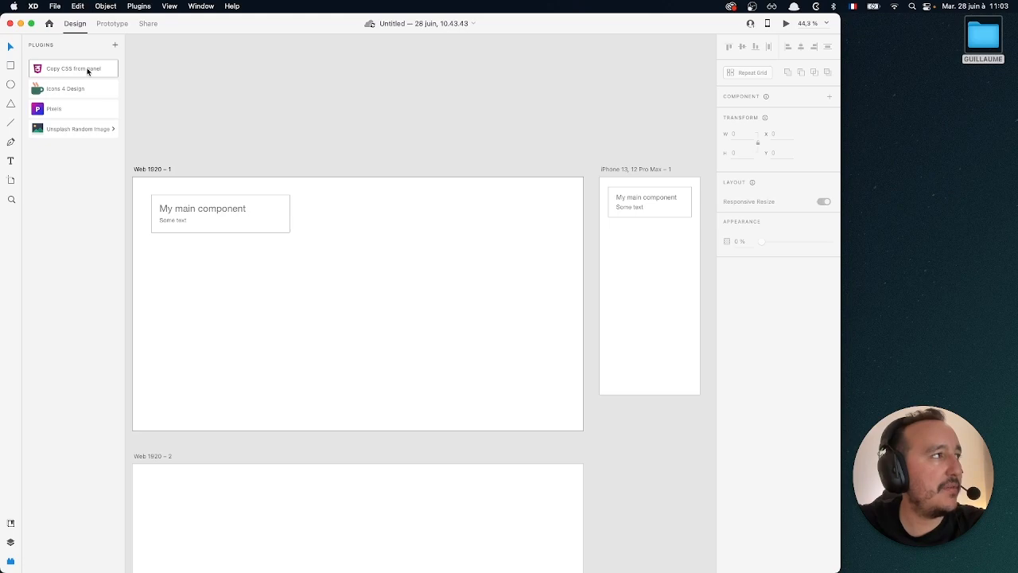
left_click(115, 46)
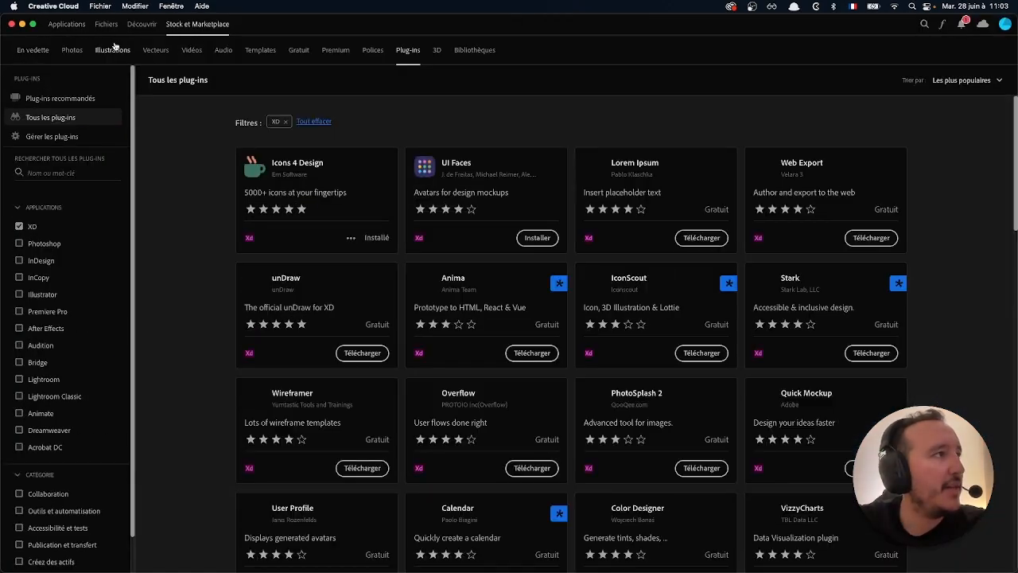
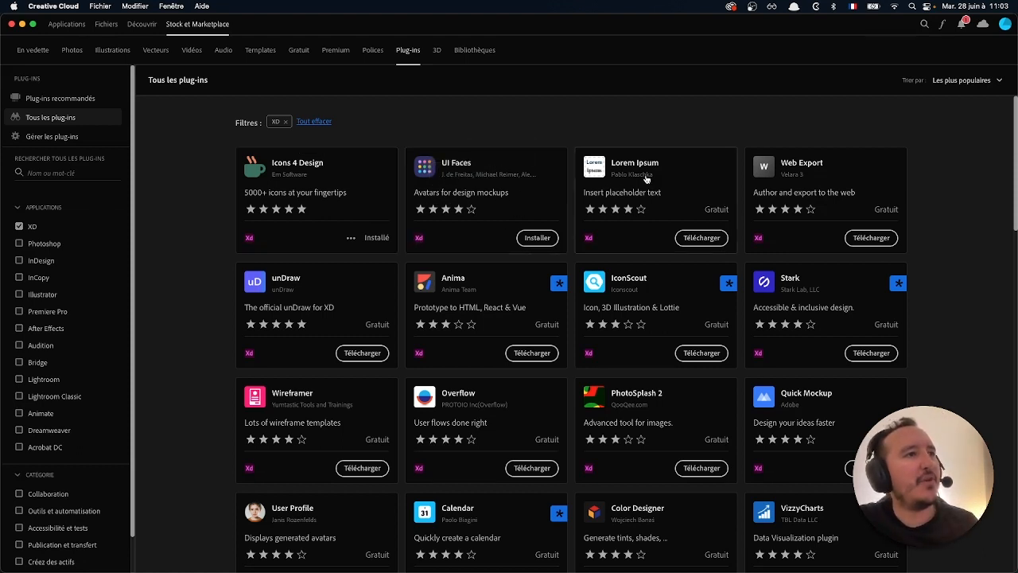
left_click(692, 239)
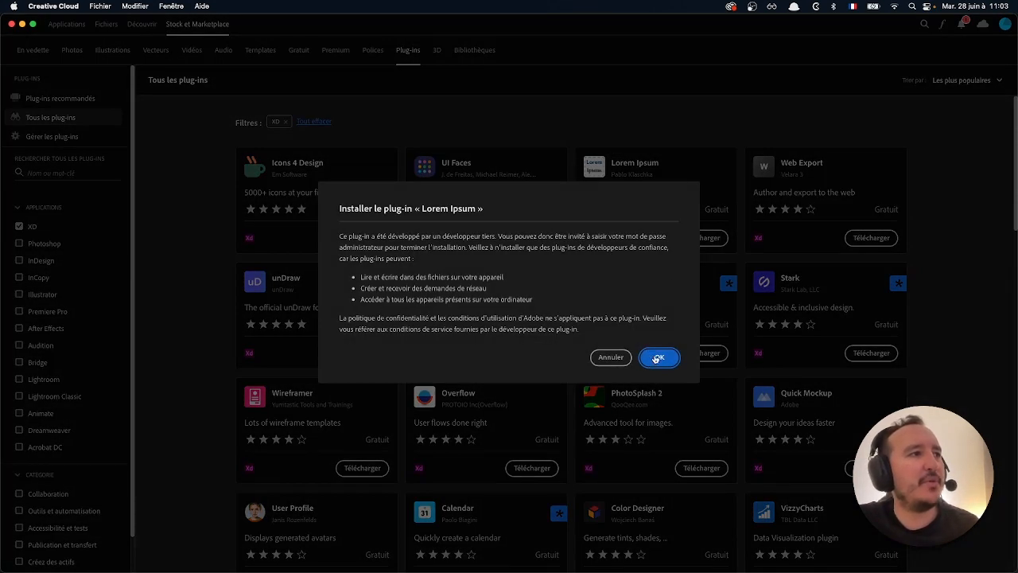
left_click(653, 357)
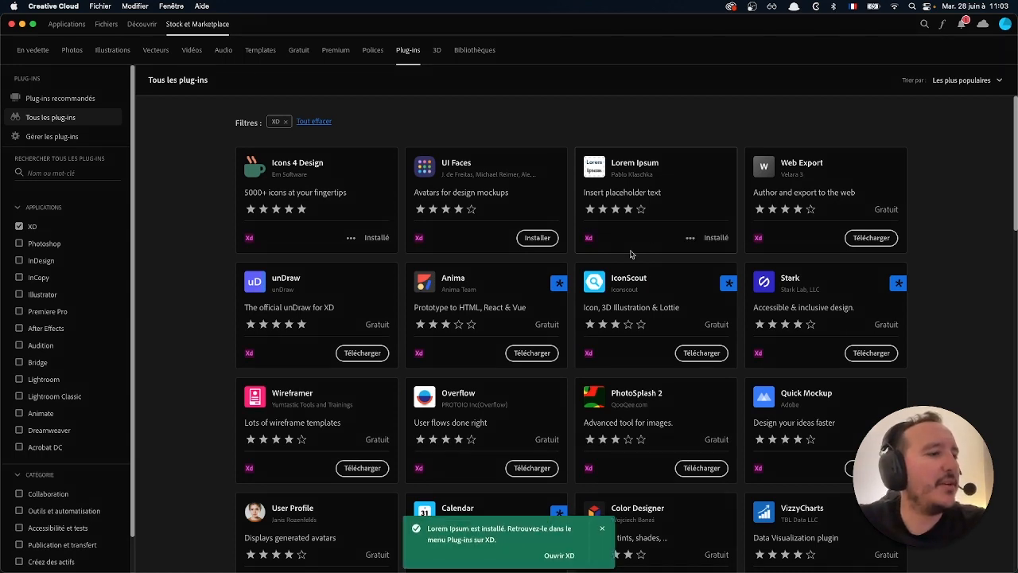
Return to Adobe XD, close the Creative Cloud window and show the Lorem Ipsum plugin's commands.
left_click(562, 557)
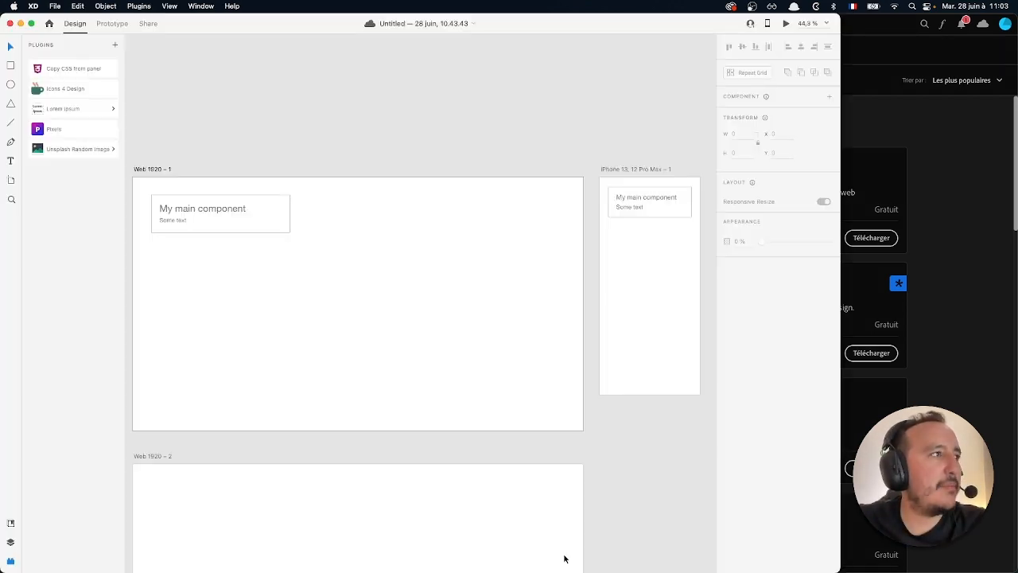
left_click(878, 89)
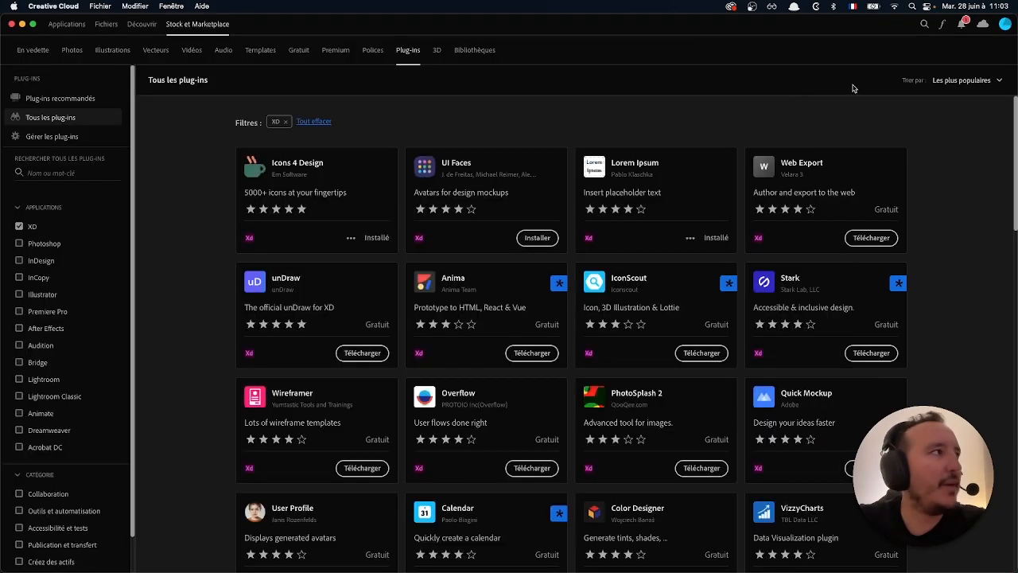
left_click(11, 24)
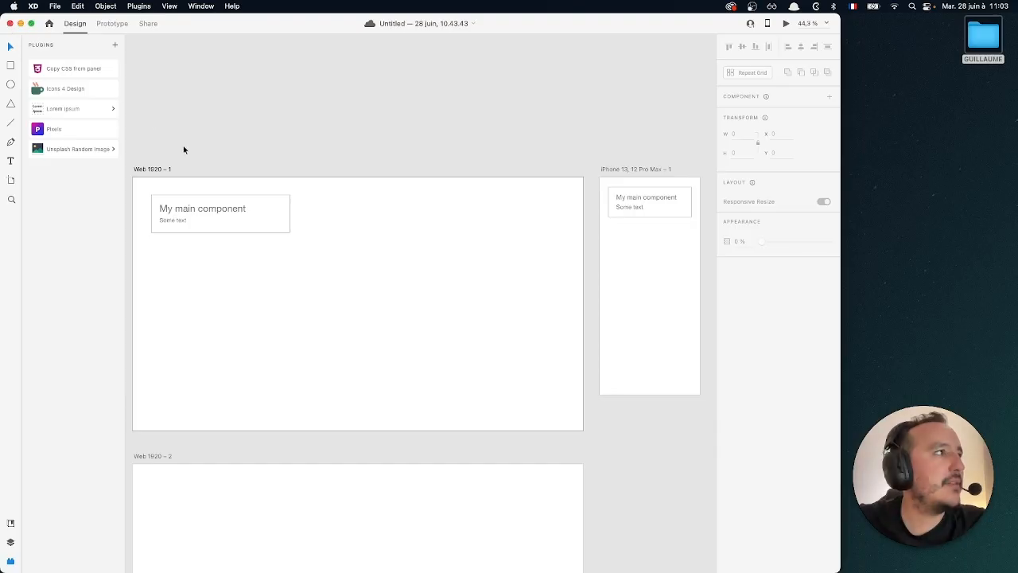
left_click(113, 110)
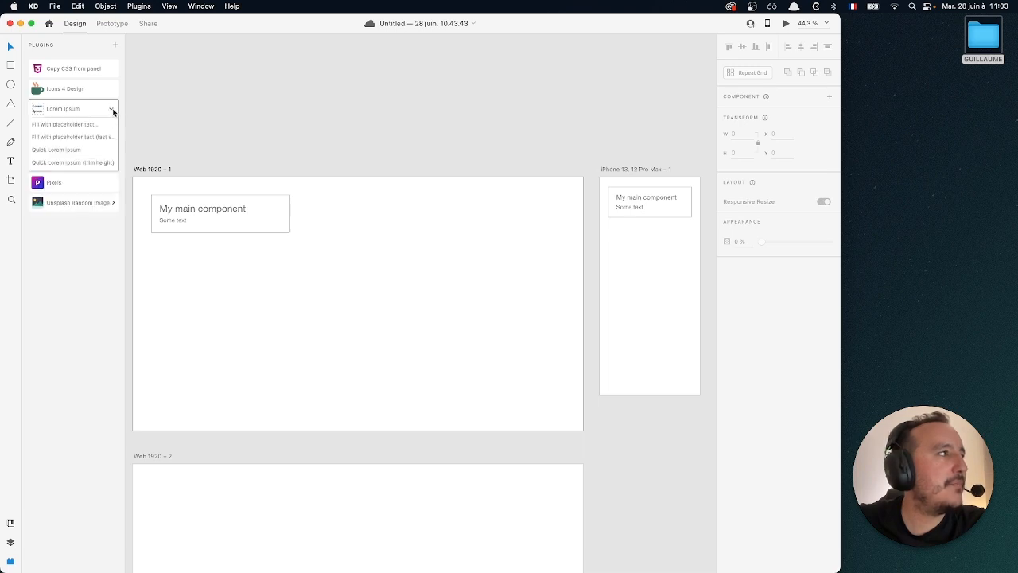
Replace the main component's "Some text" line with Quick Lorem Ipsum placeholder text and accept the plugin's privacy policy.
left_click(171, 222)
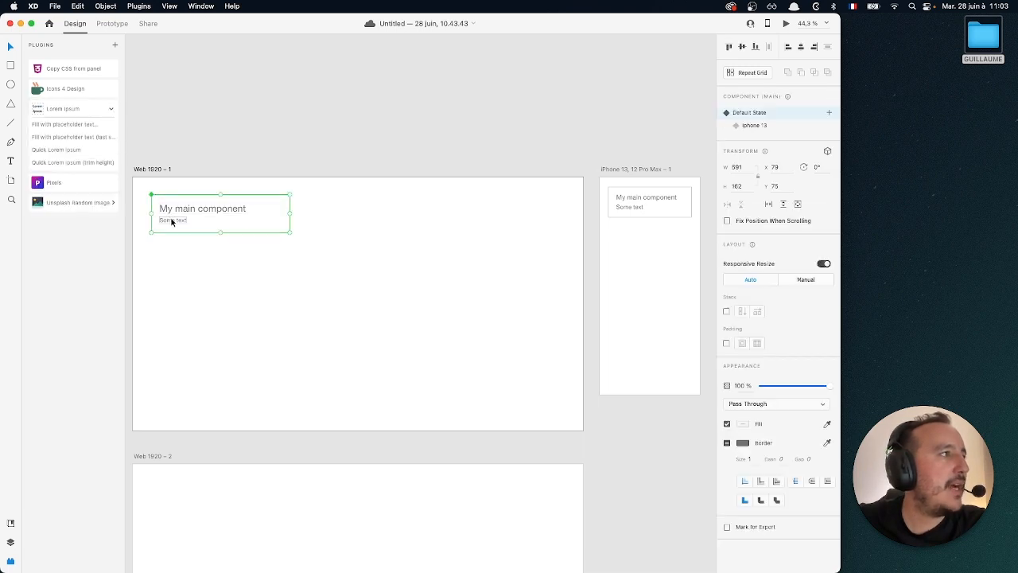
double_click(171, 222)
double_click(173, 220)
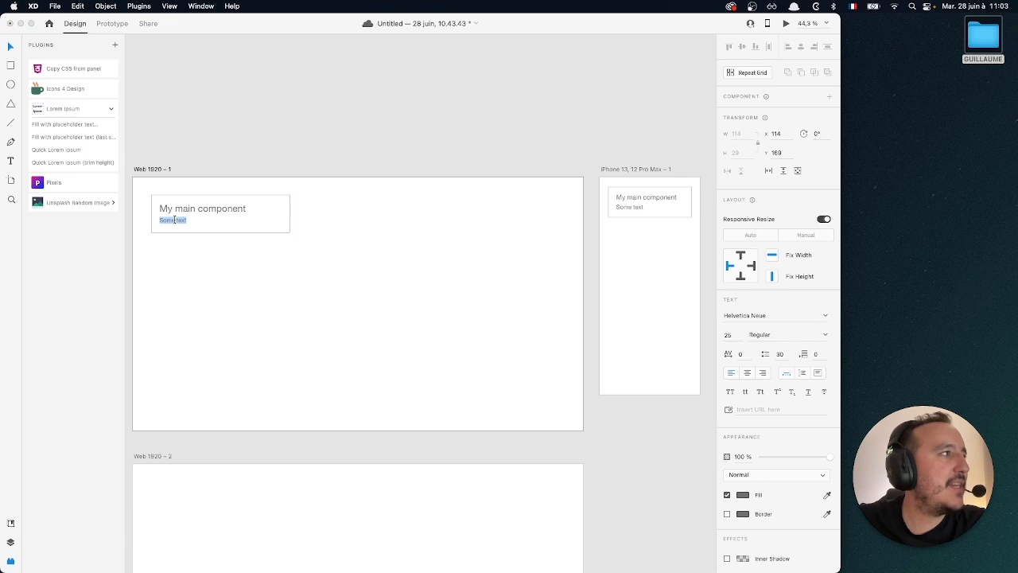
left_click(71, 151)
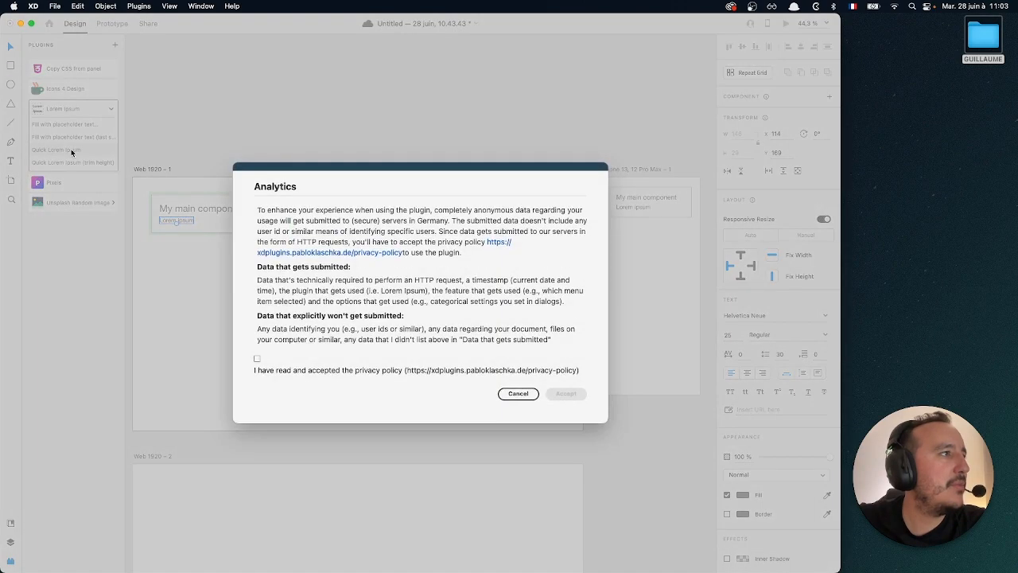
left_click(257, 359)
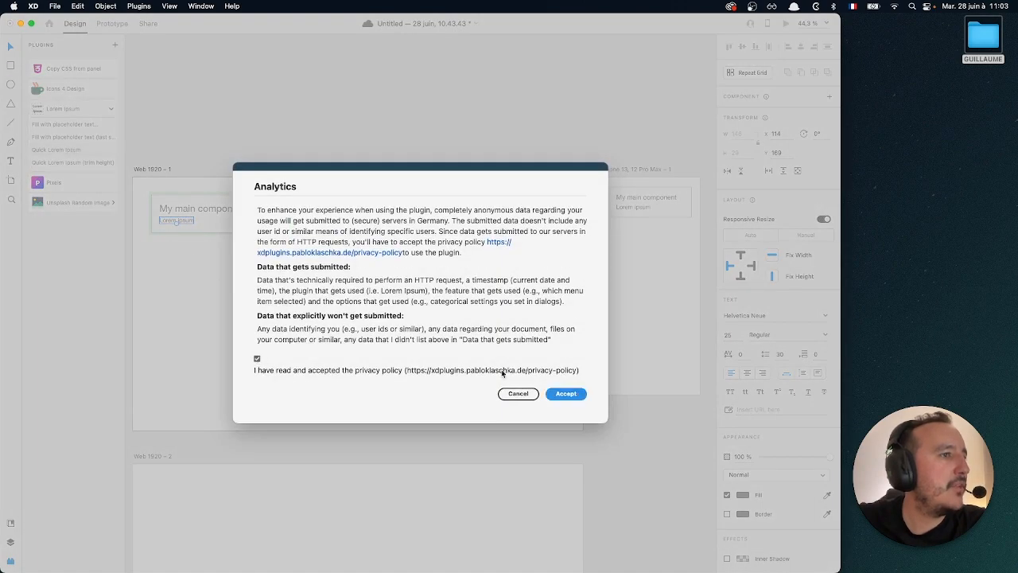
left_click(567, 393)
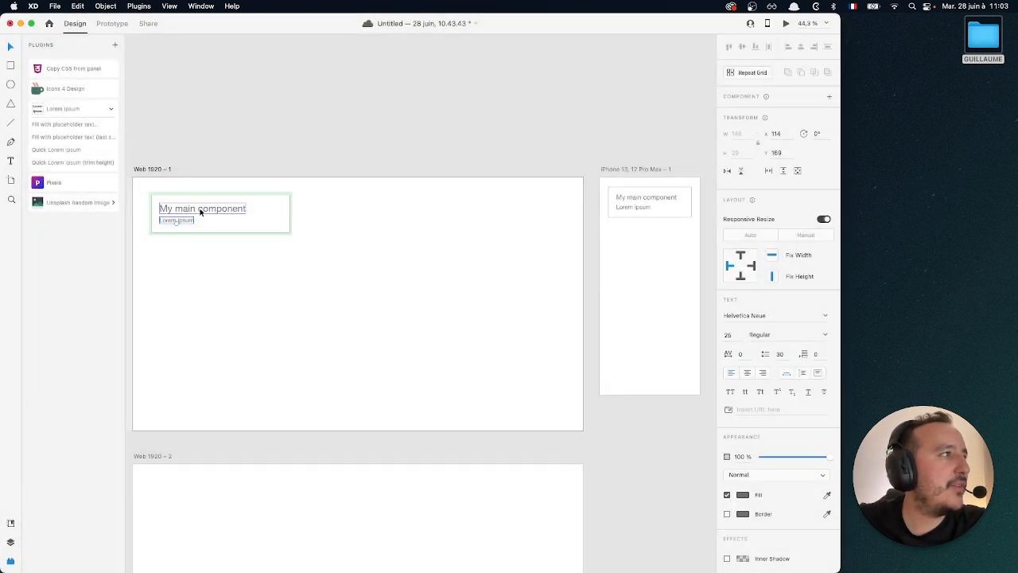
Try to fill the selected Web 1920 – 1 artboard with placeholder text from the Lorem Ipsum plugin.
scroll(182, 223, "left", 3)
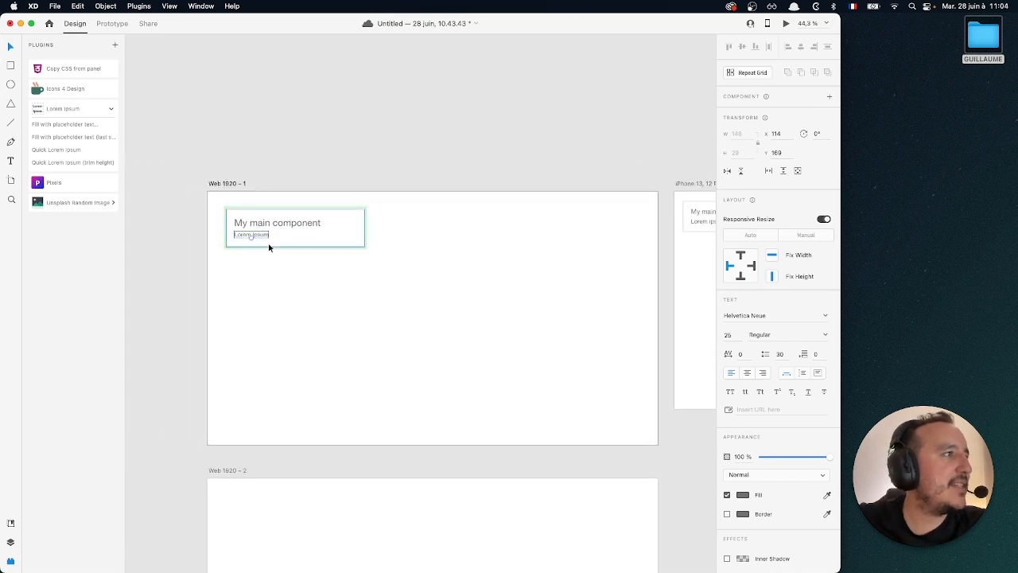
left_click(271, 289)
left_click(271, 289)
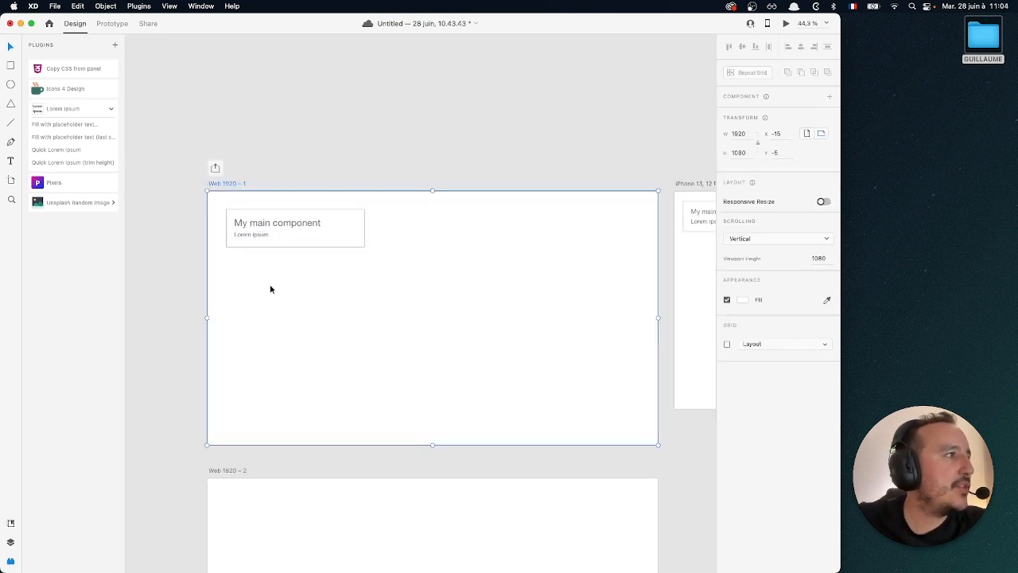
left_click(76, 126)
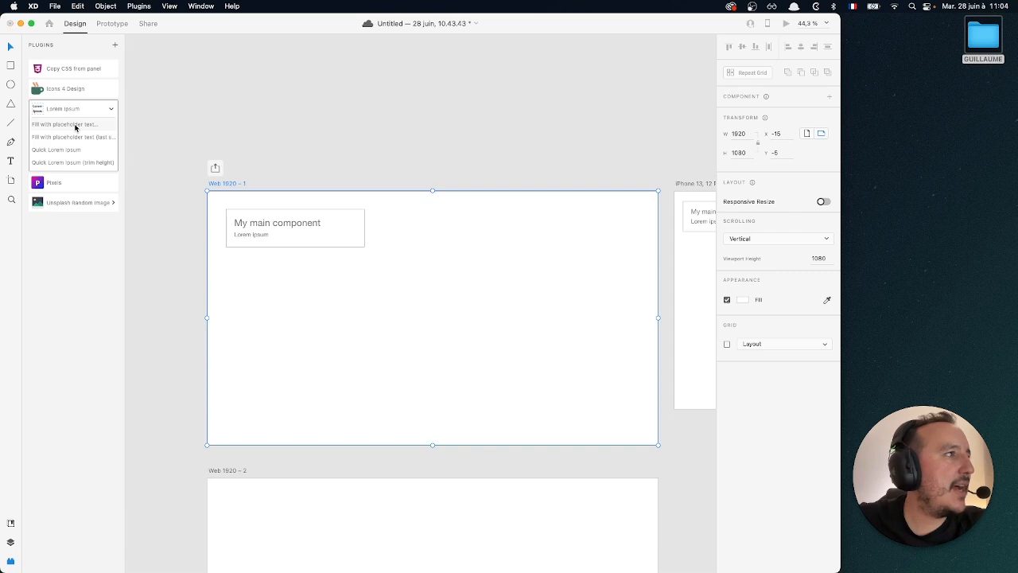
left_click(491, 305)
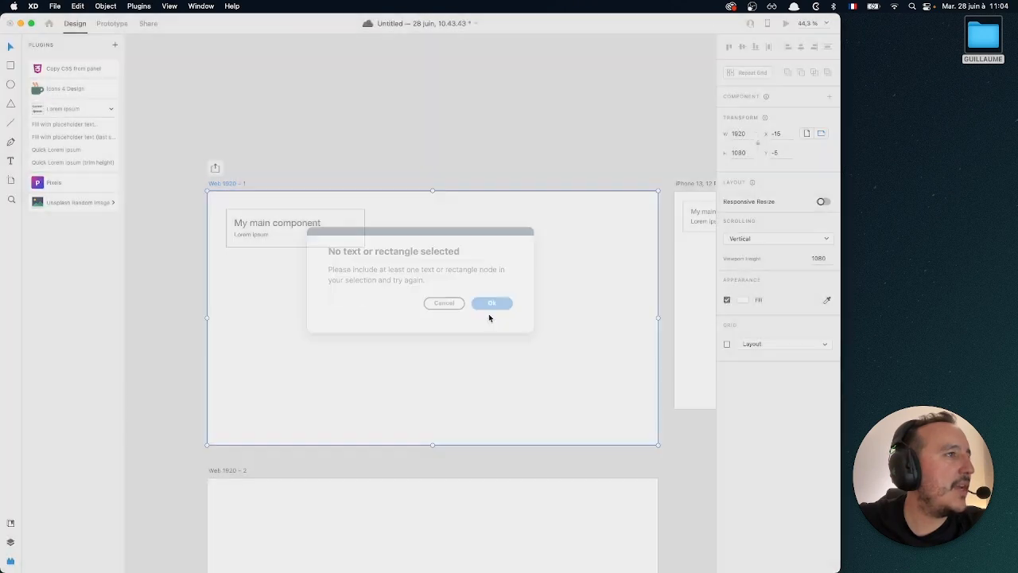
Draw a rectangle about 766 × 336 below the main component and fill it with standard Latin Lorem Ipsum, no ending punctuation, line breaks included.
left_click(10, 66)
left_click_drag(261, 318, 442, 397)
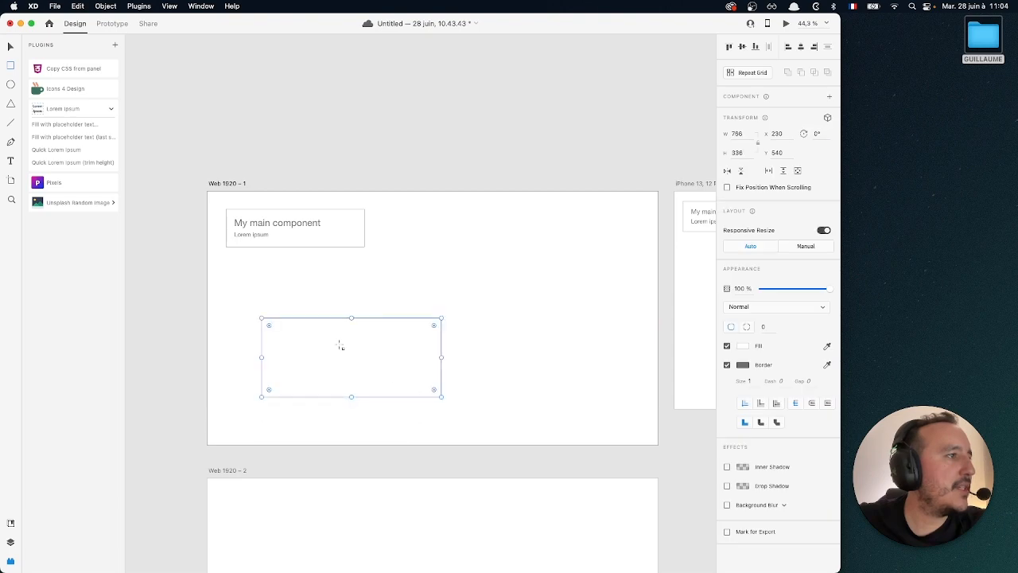
left_click(81, 126)
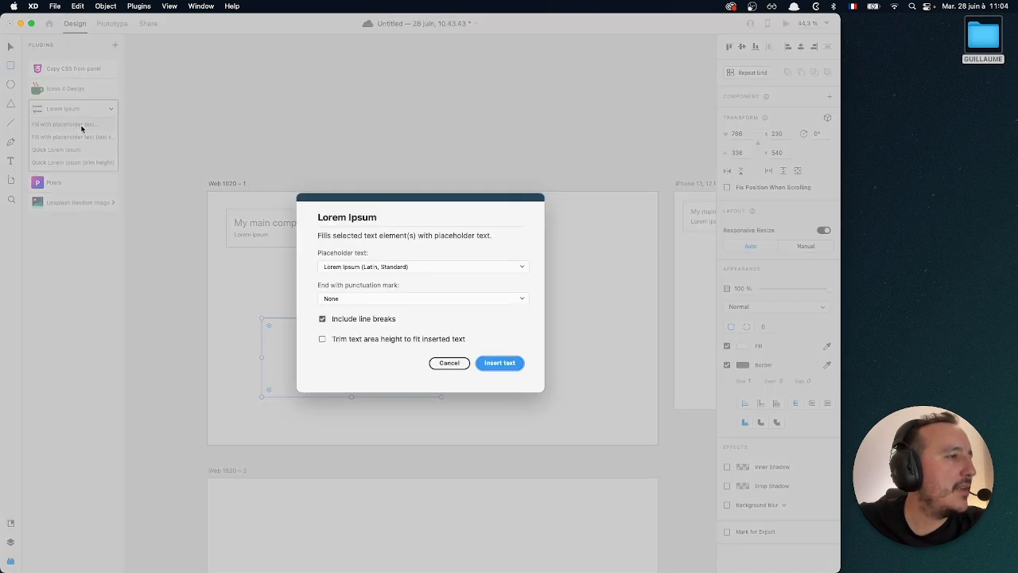
left_click(404, 300)
left_click(403, 300)
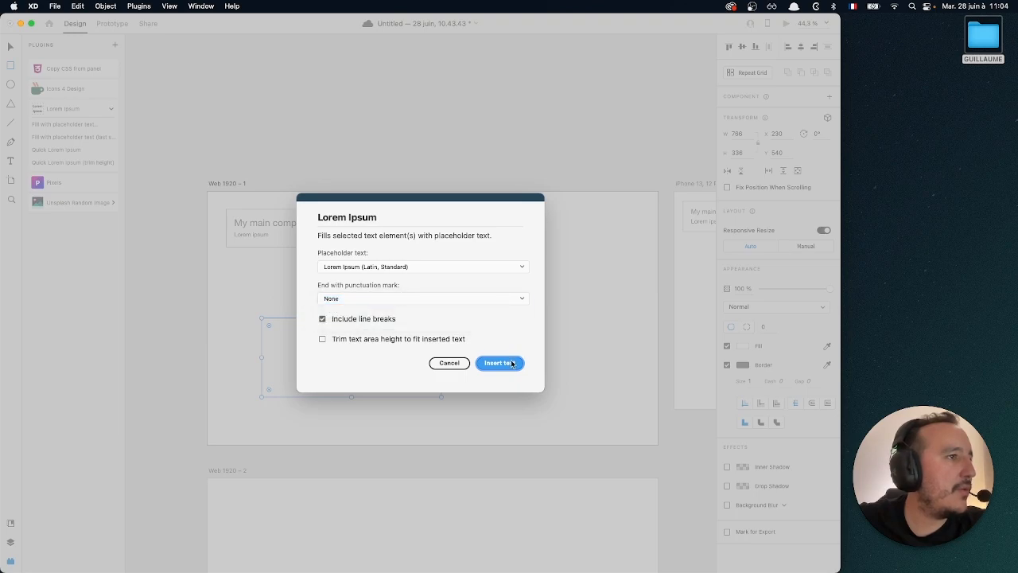
left_click(508, 363)
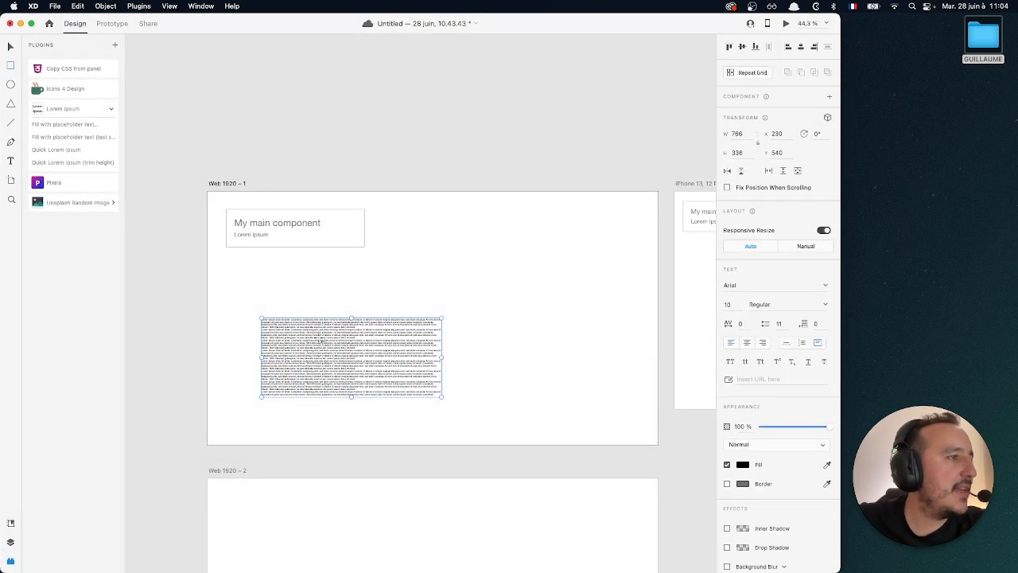
scroll(322, 340, "up", 5)
scroll(320, 340, "down", 5)
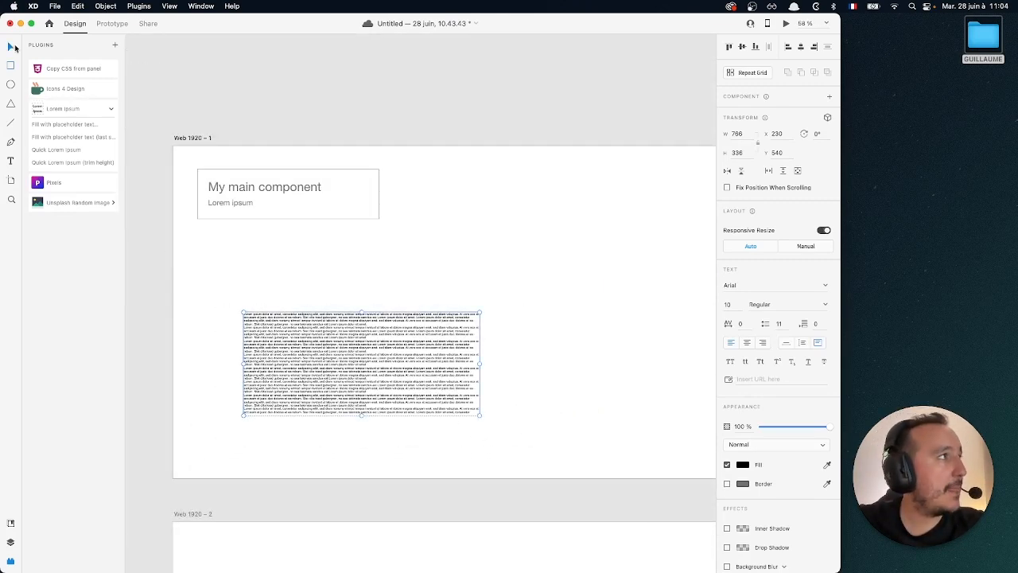
Delete the placeholder text block from the web artboard and collapse the Lorem Ipsum commands.
left_click_drag(537, 431, 315, 321)
key("Delete")
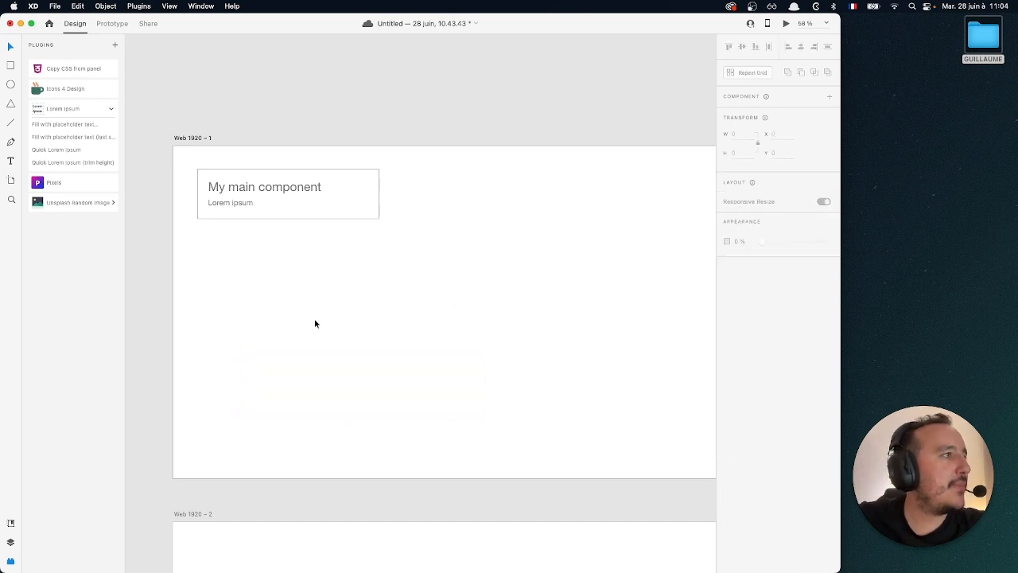
left_click(111, 108)
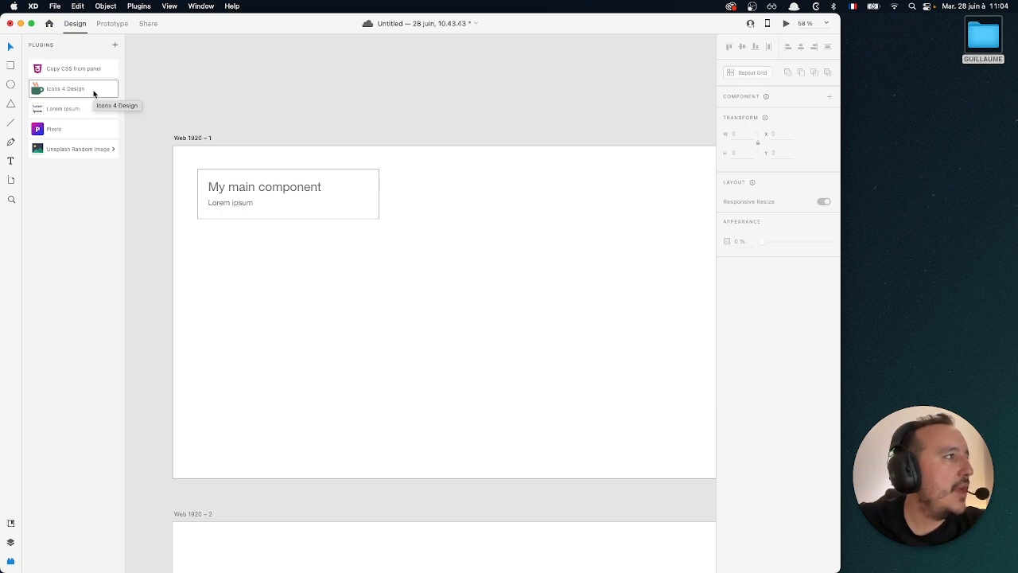
Open the Icons 4 Design plugin and search its icons for "star".
left_click(93, 94)
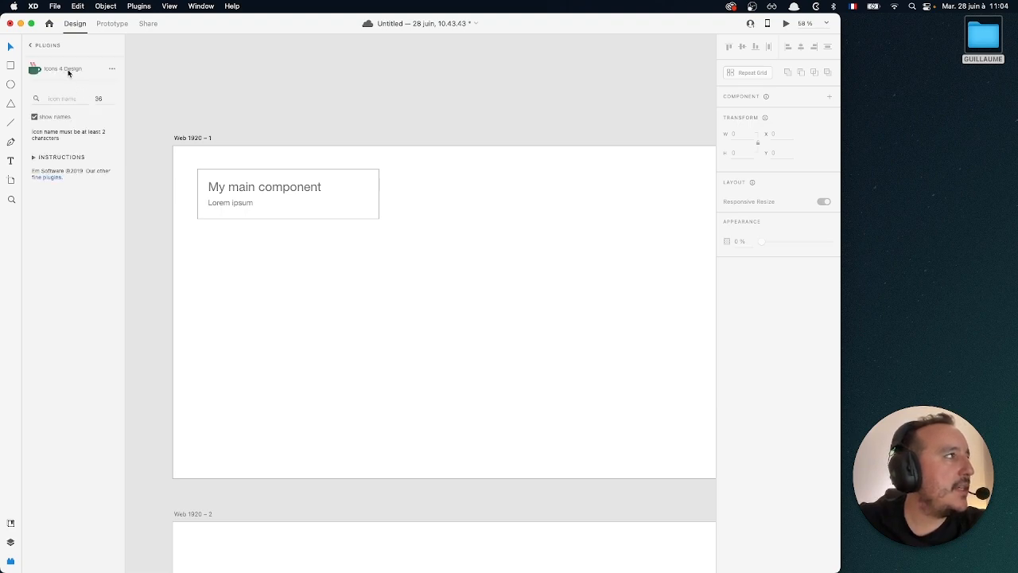
left_click(66, 98)
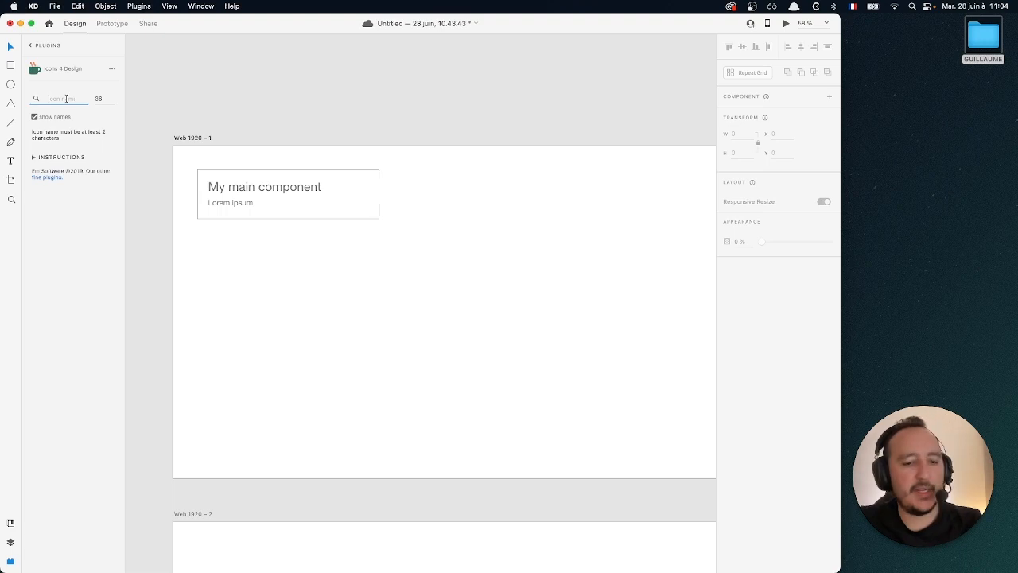
type("star")
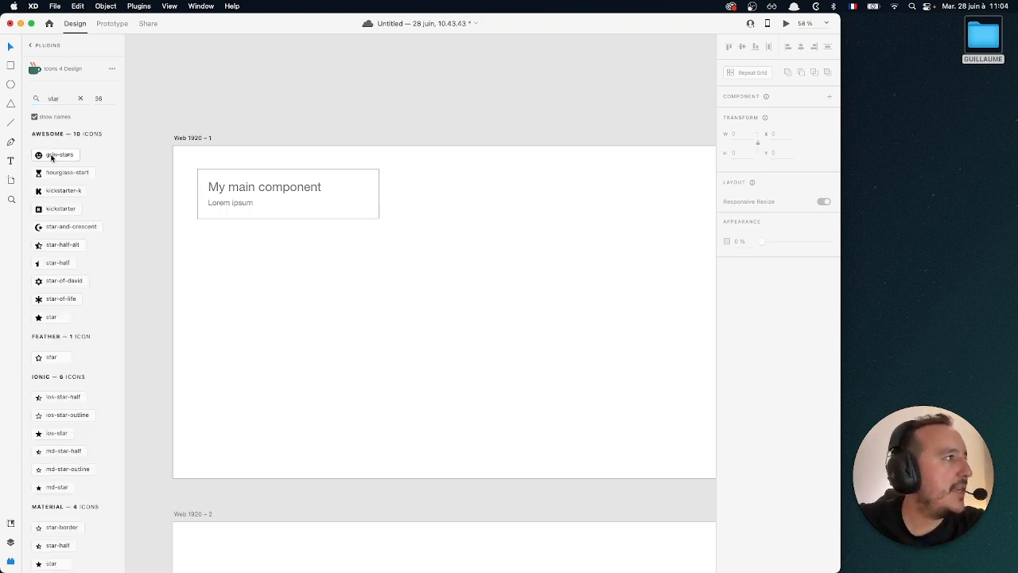
Insert the grin-stars icon on the web artboard and place it inside the component's right end, at about X 598, Y 121.
left_click(53, 156)
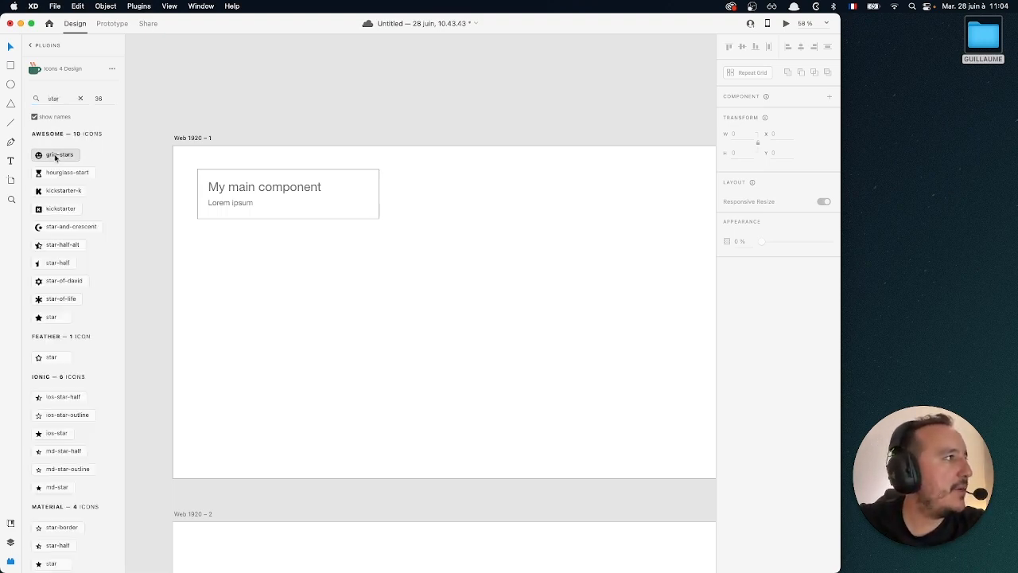
left_click(217, 237)
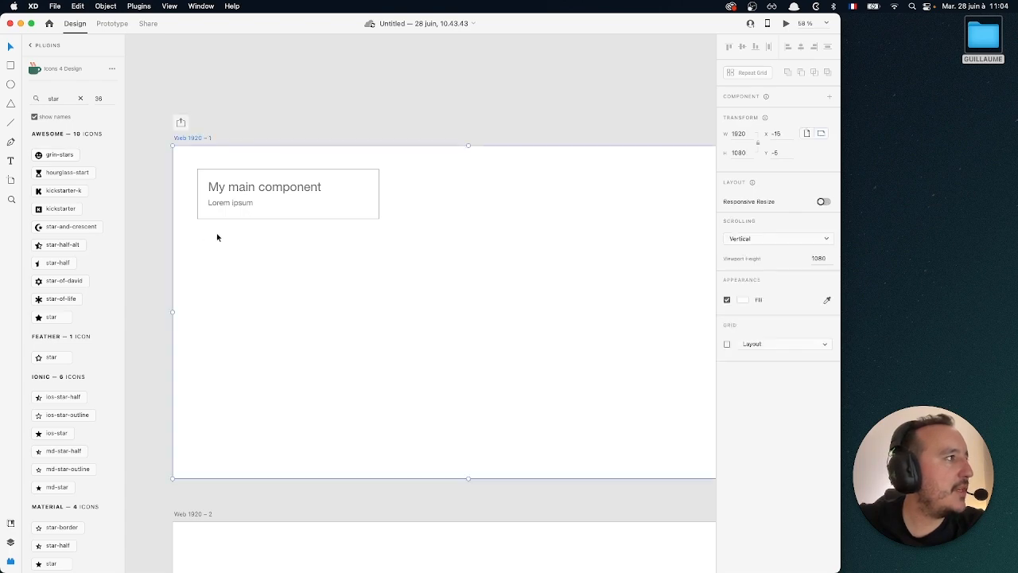
left_click(57, 156)
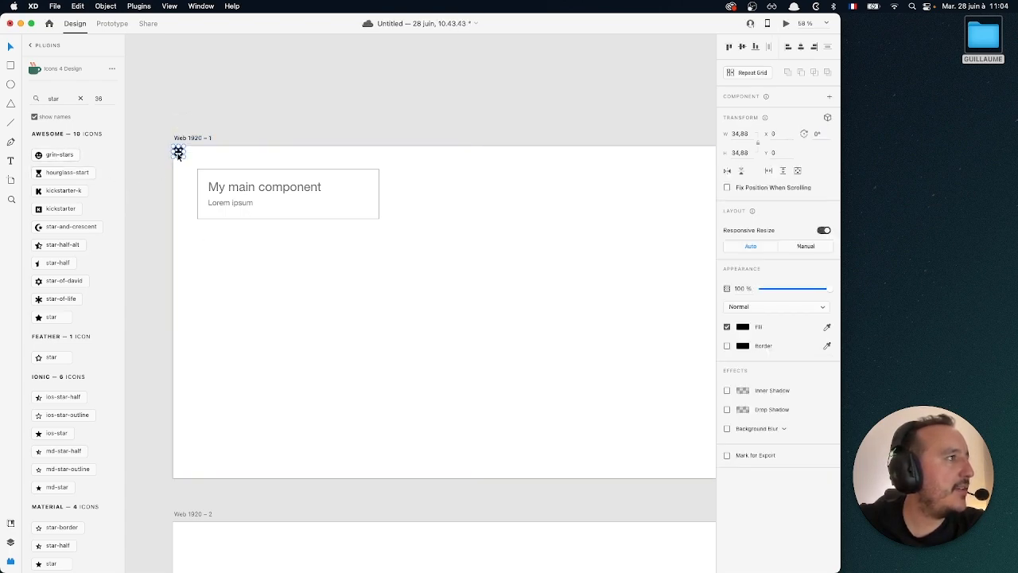
left_click_drag(178, 151, 362, 191)
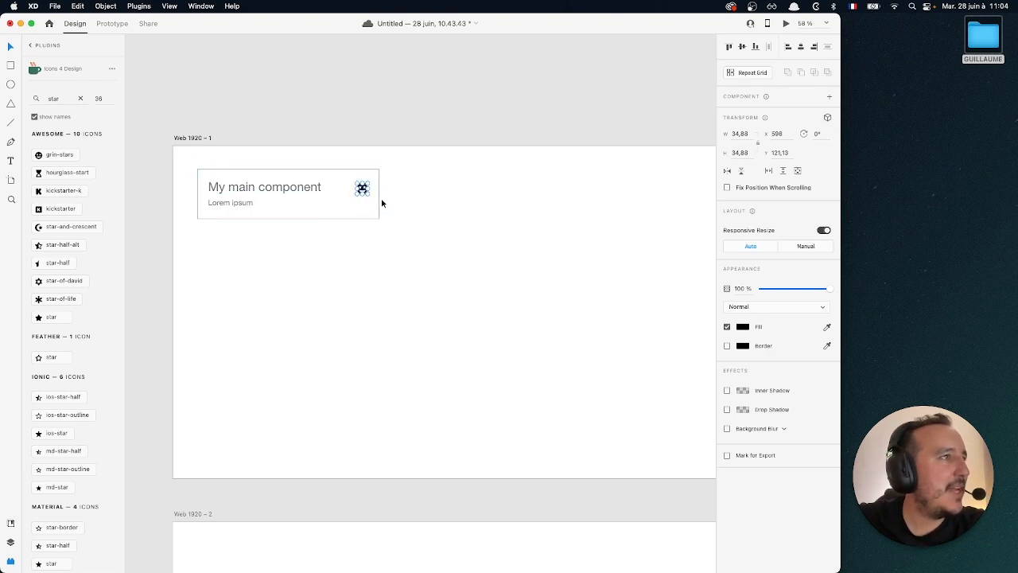
Match the grin-stars icon's fill to the grey sampled from the main component's title text.
left_click(332, 205)
scroll(332, 205, "up", 5)
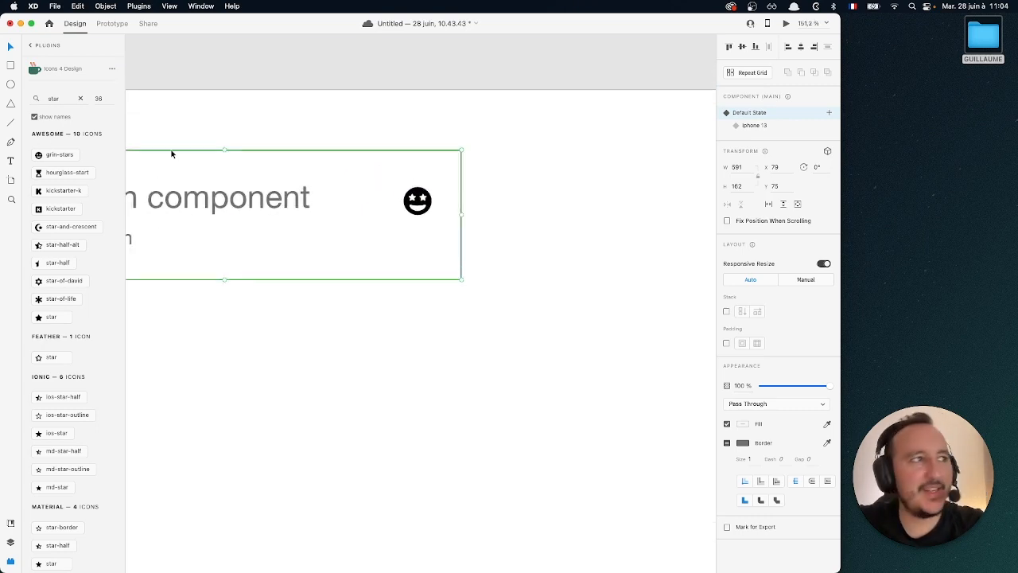
left_click(427, 198)
left_click(427, 198)
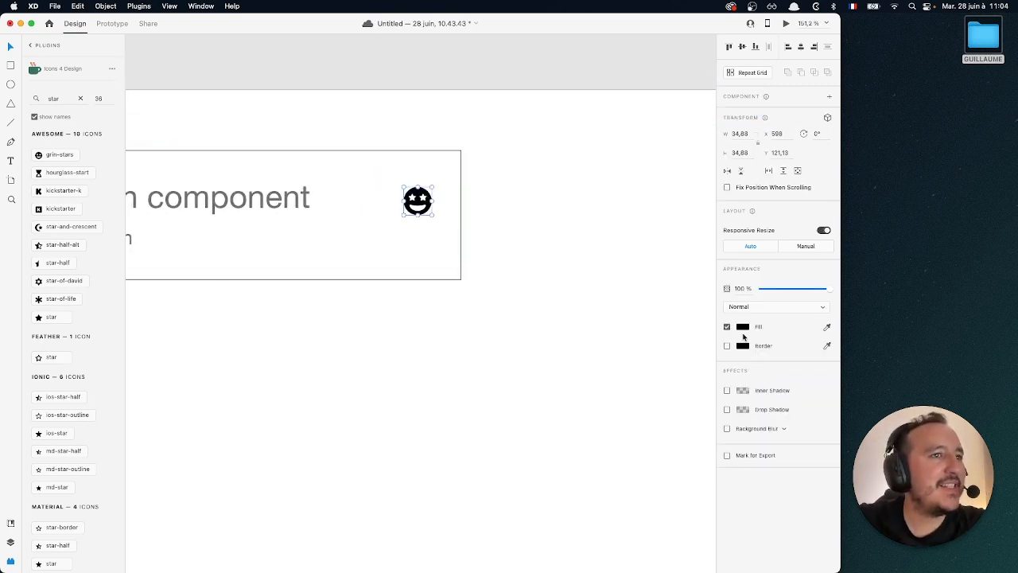
left_click(304, 196)
left_click(562, 255)
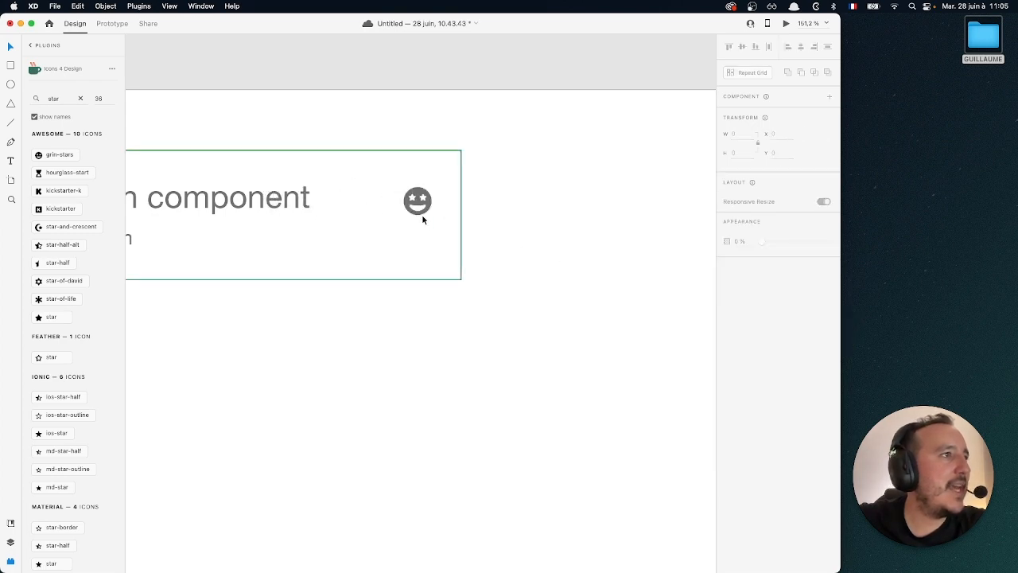
key("super+0")
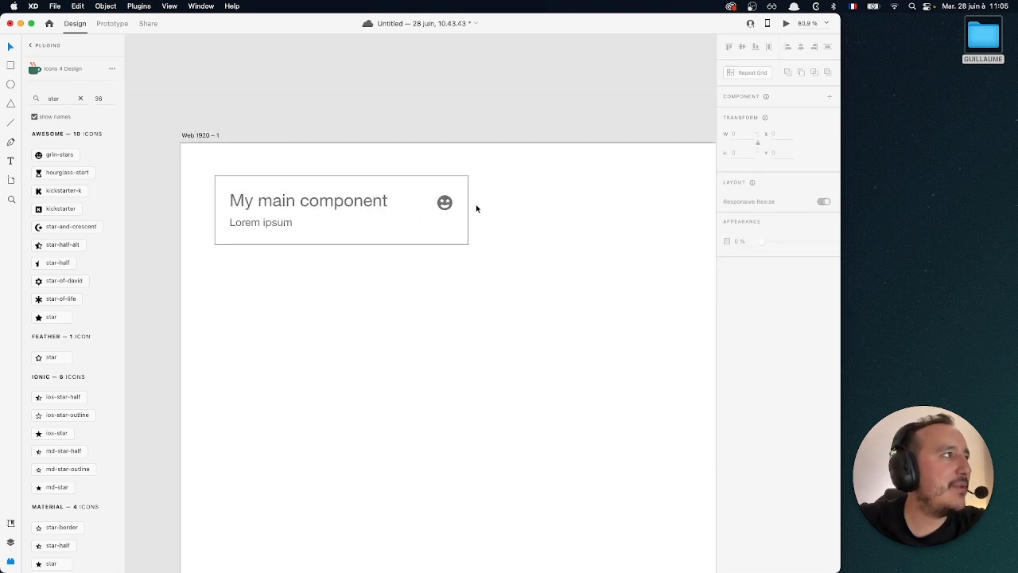
Examine the main component's CSS in the Copy CSS from panel plugin, then return to the plugin list.
left_click(34, 45)
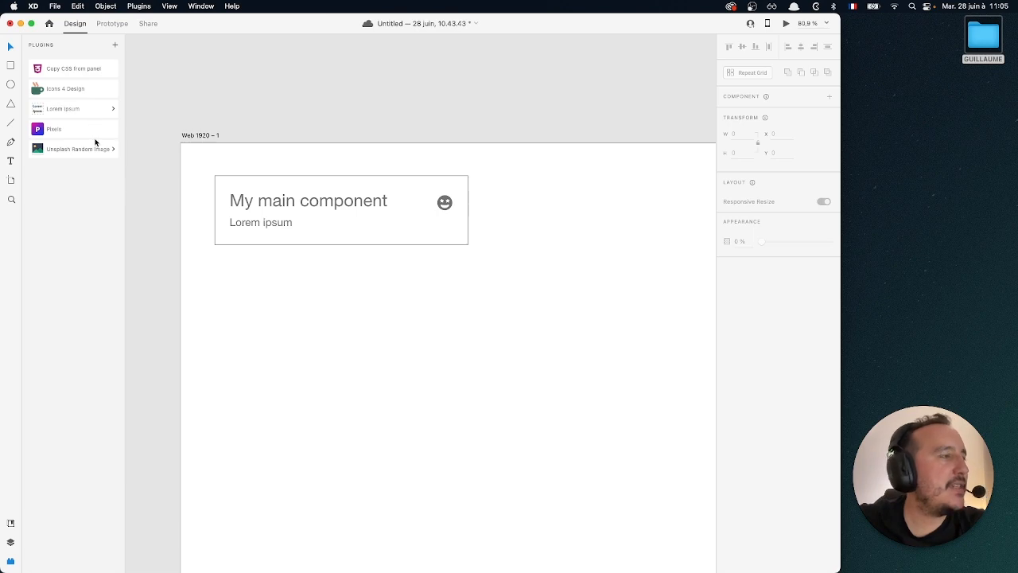
left_click(255, 183)
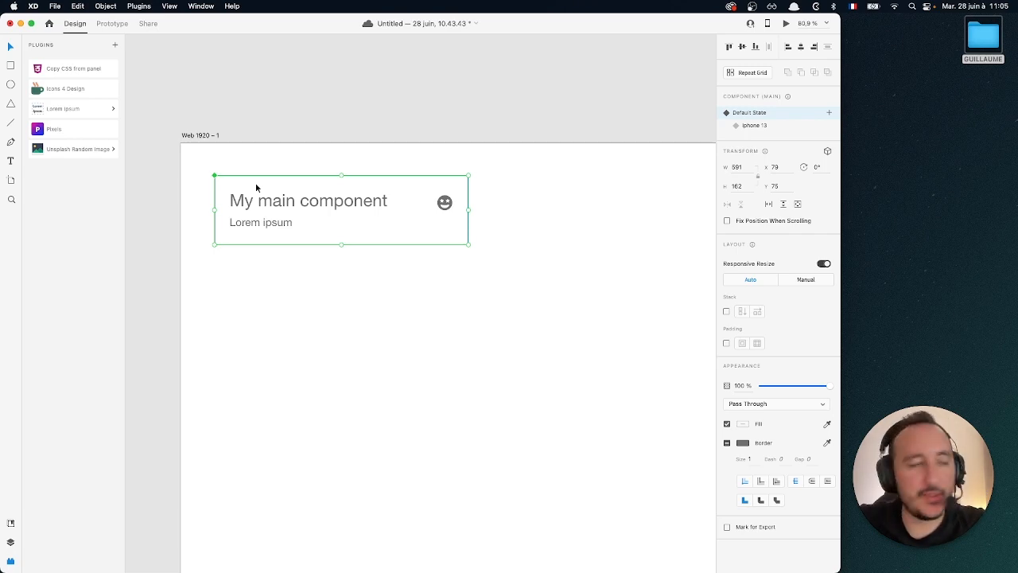
left_click(98, 73)
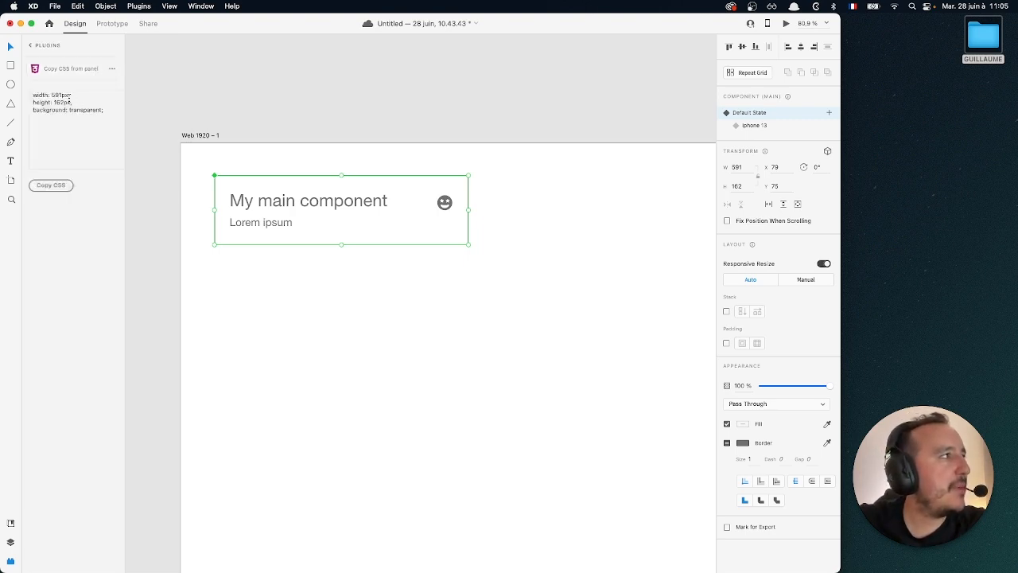
left_click_drag(52, 95, 109, 106)
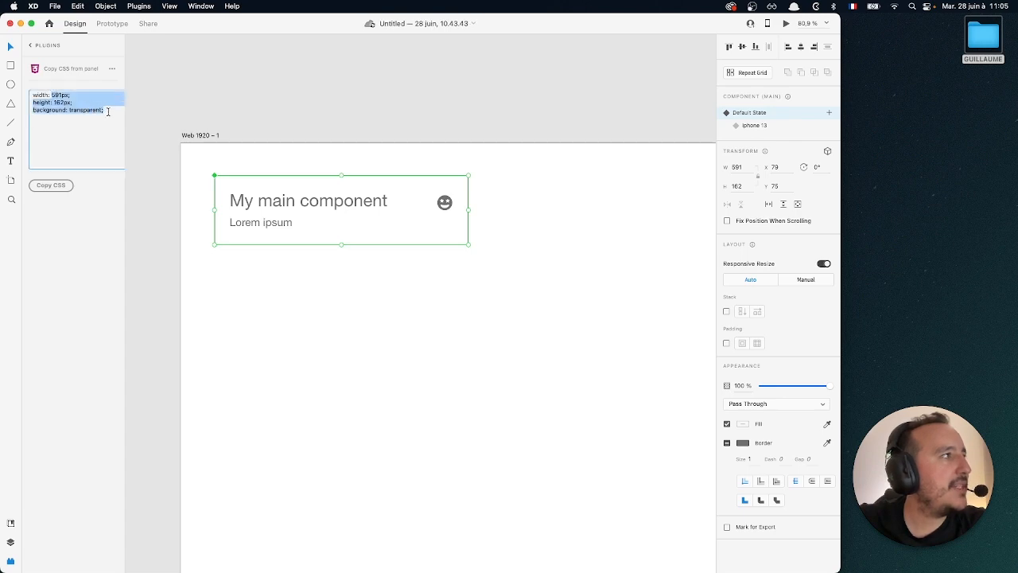
left_click(109, 111)
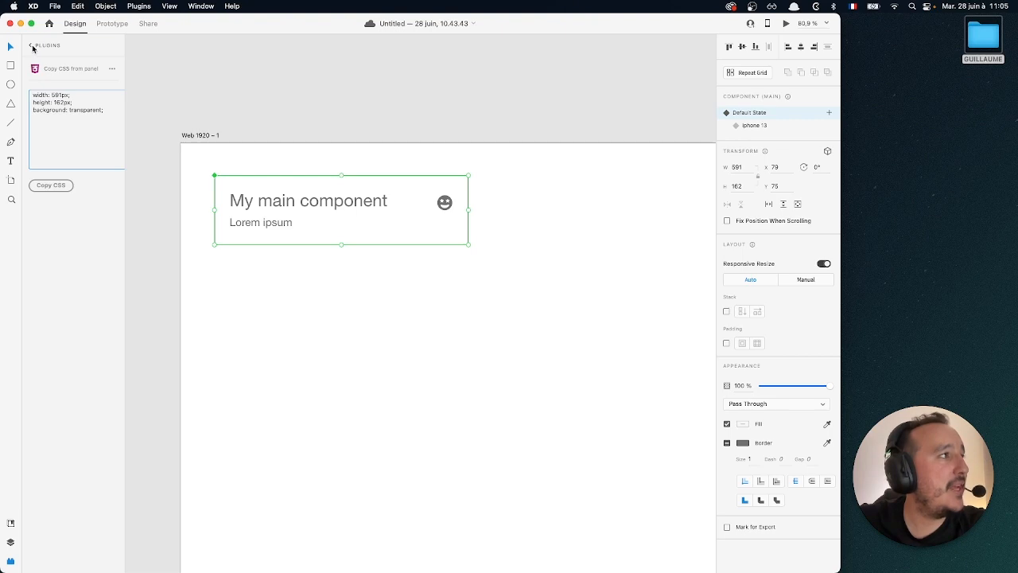
left_click(31, 46)
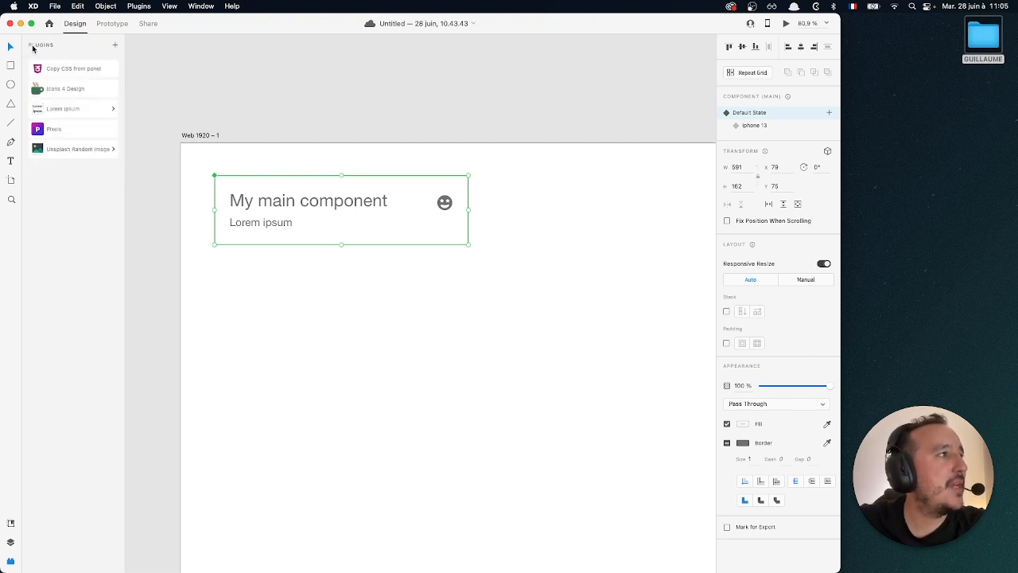
Draw a circle about 299 × 299 below the main component on the web artboard.
left_click(220, 284)
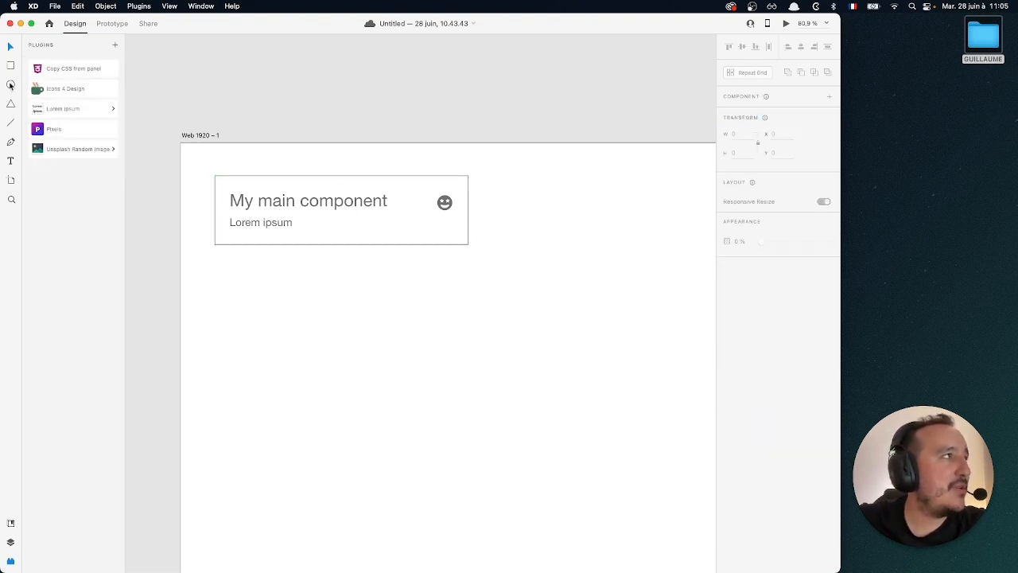
left_click(10, 83)
mouse_move(249, 286)
left_mouse_down()
mouse_move(380, 425)
mouse_move(416, 430)
mouse_move(380, 415)
left_mouse_up()
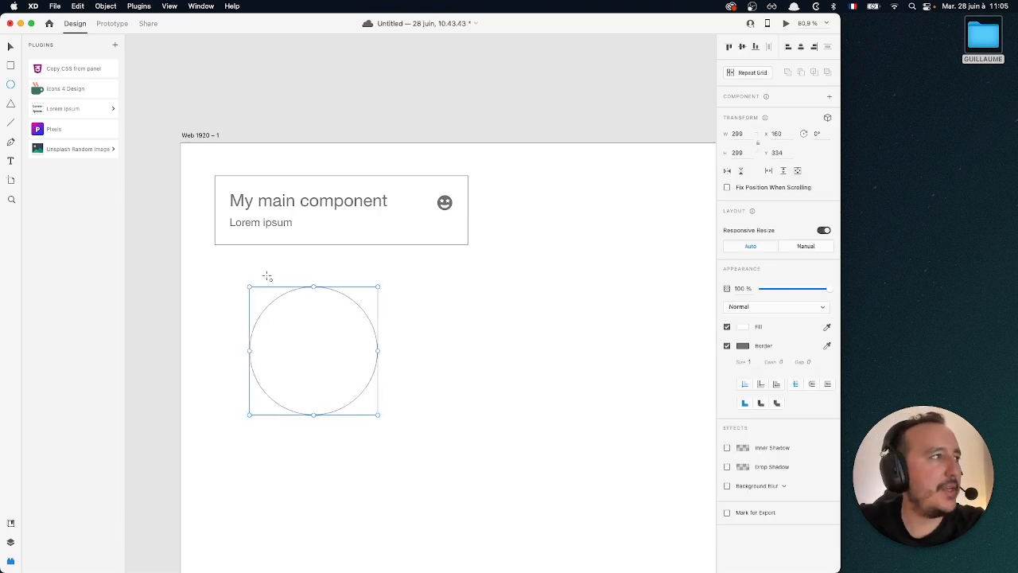
Fill the circle with a title-searched Unsplash random image and move it beside the main component at X 771, Y 75.
left_click(105, 151)
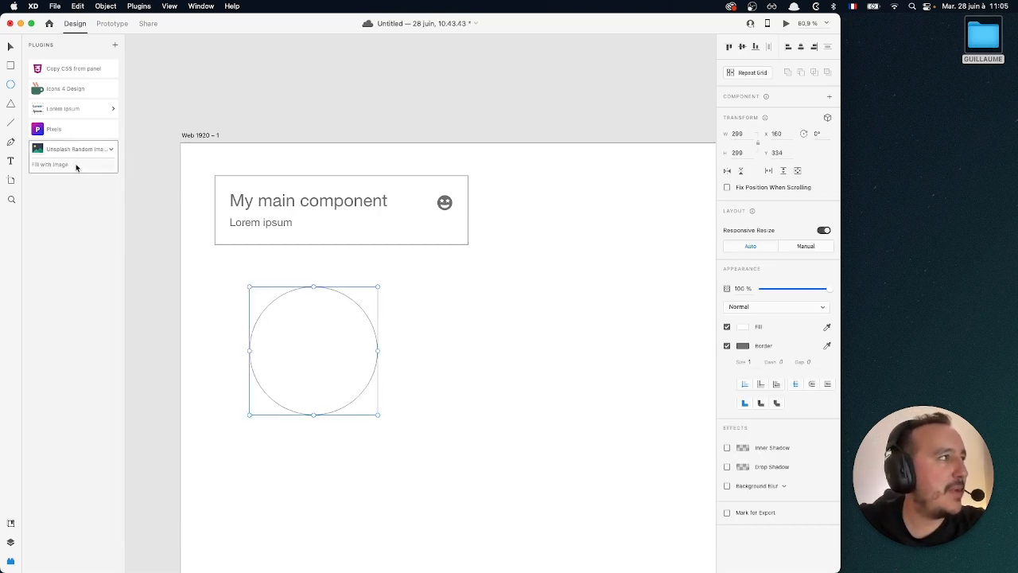
left_click(77, 166)
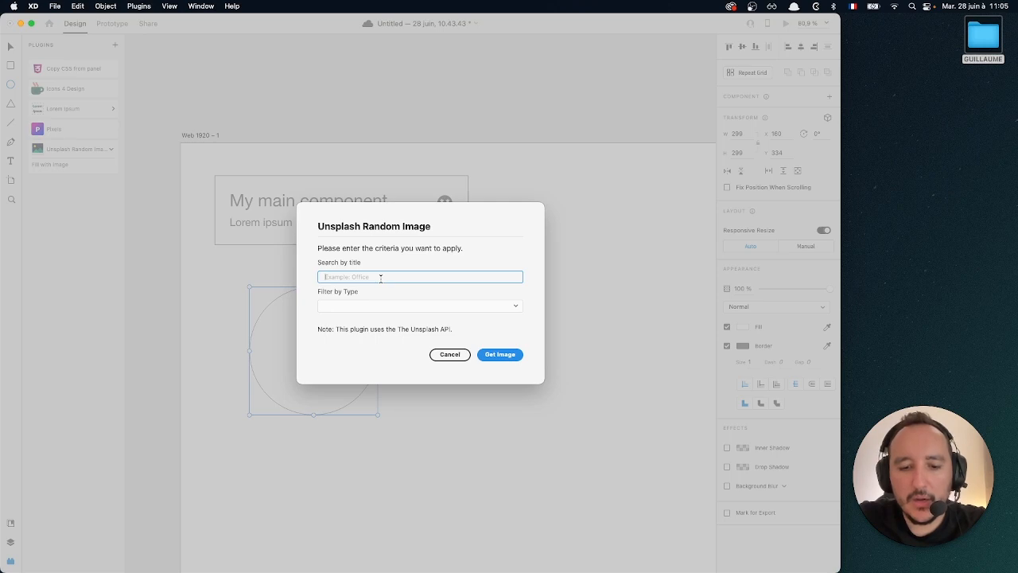
type("food")
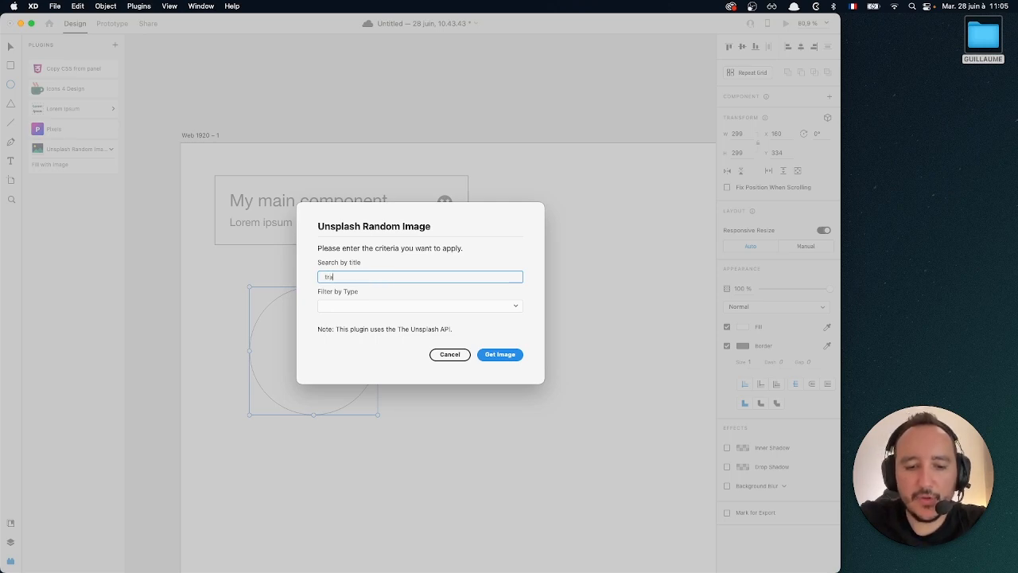
key("Return")
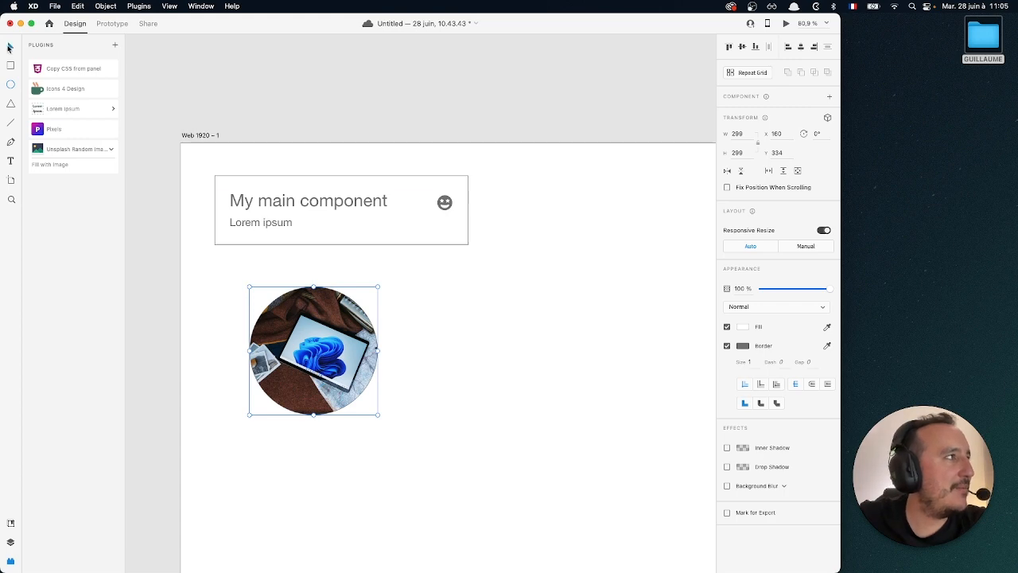
left_click(382, 300)
left_click_drag(362, 314, 624, 202)
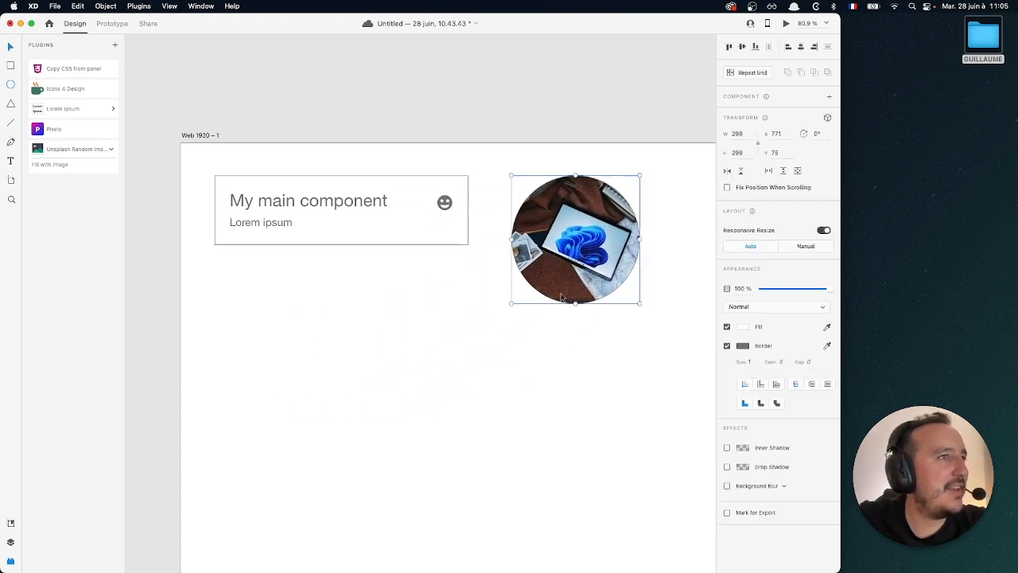
left_click(545, 336)
Delete the image-filled circle from the web artboard.
scroll(545, 336, "right", 2)
scroll(545, 336, "down", 2)
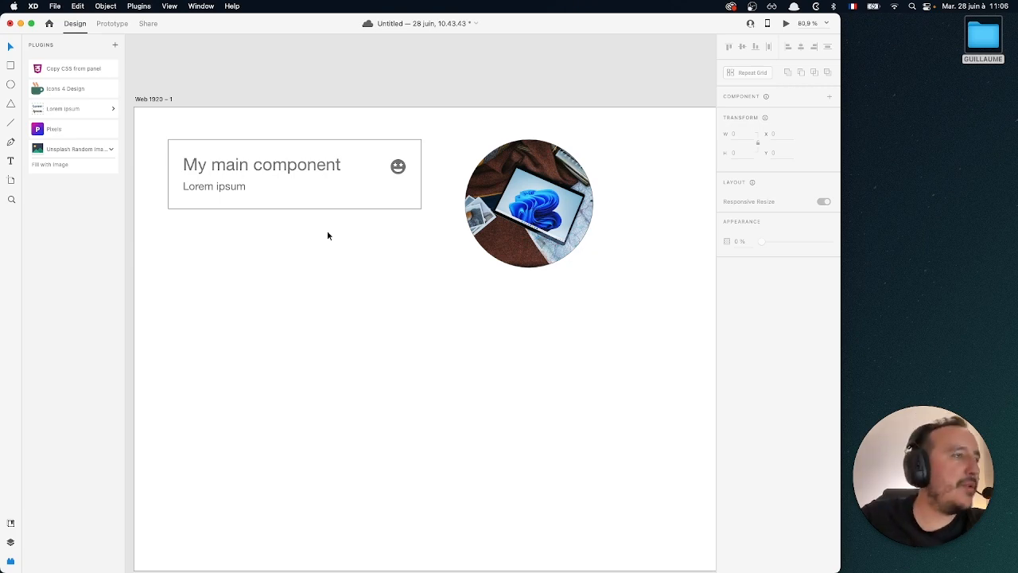
left_click_drag(495, 212, 318, 372)
key("Delete")
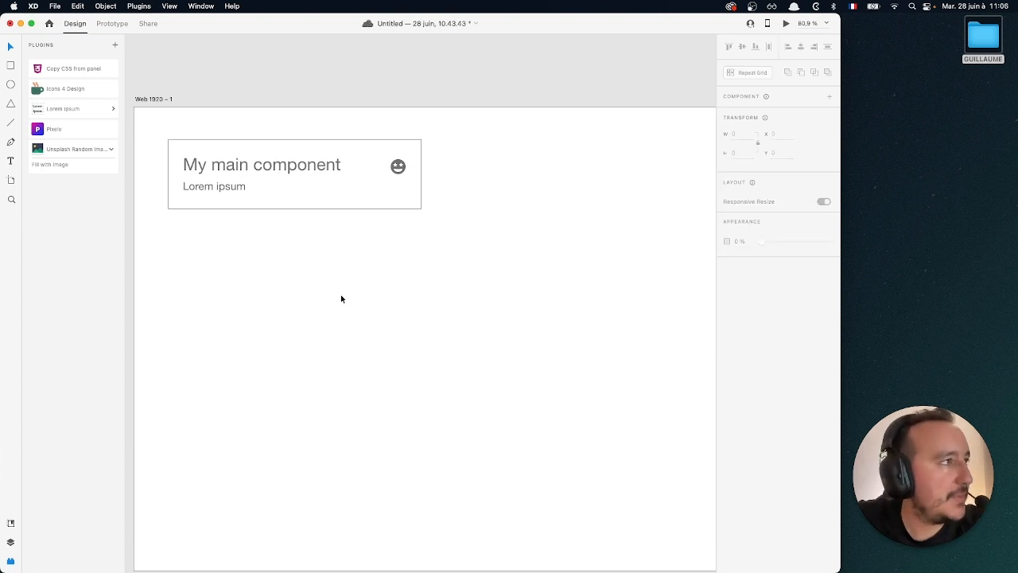
Delete the grin-stars icon from the main component's right end on Web 1920 – 1.
scroll(341, 296, "down", 5)
left_click_drag(352, 272, 247, 243)
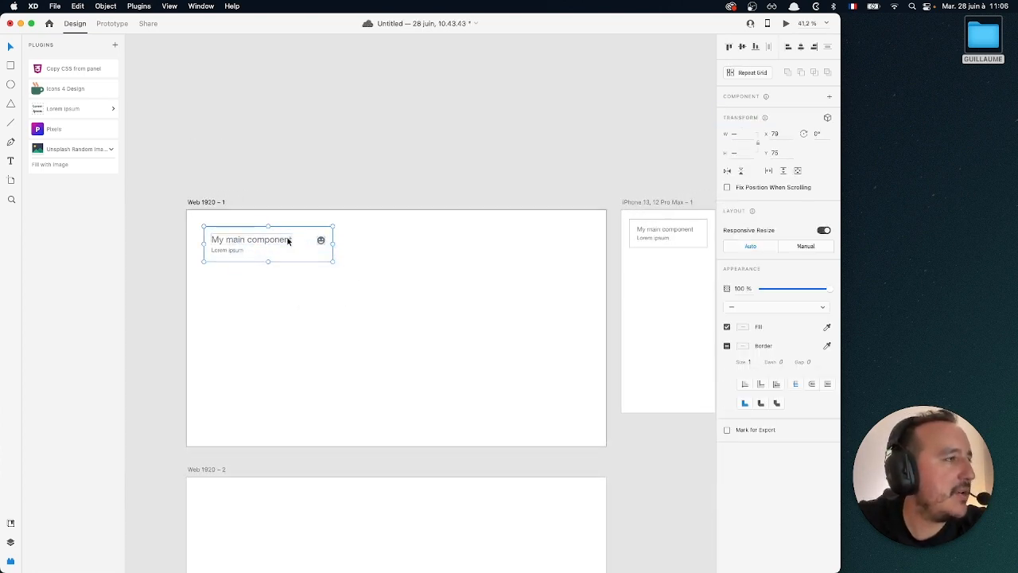
left_click(329, 303)
left_click(321, 238)
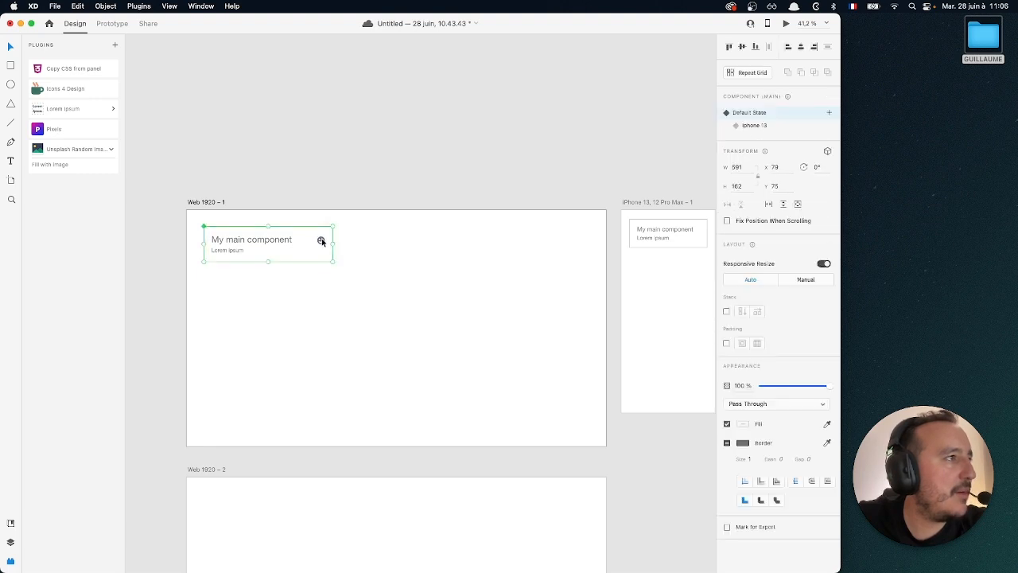
scroll(321, 242, "up", 4)
double_click(321, 242)
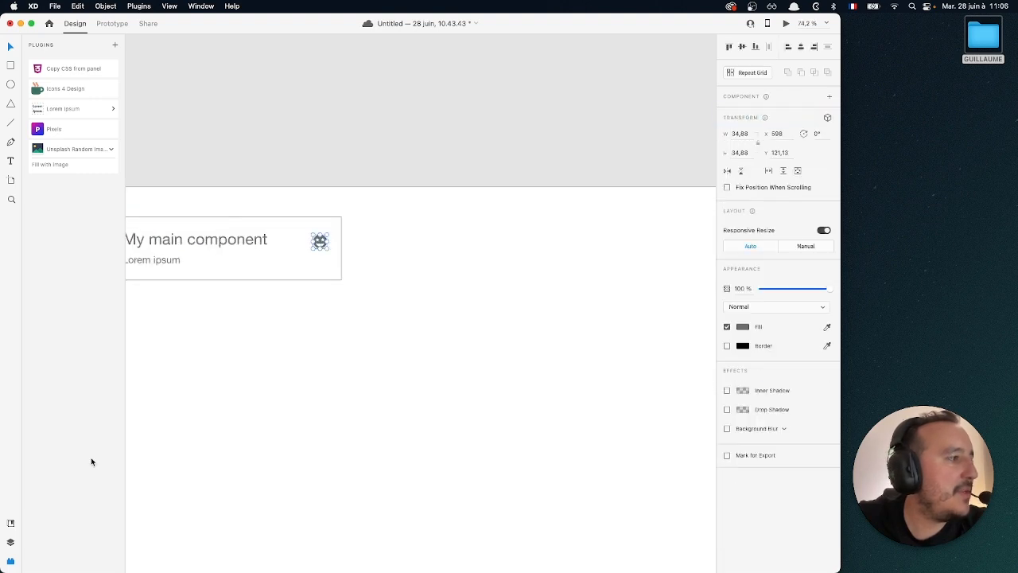
left_click(10, 544)
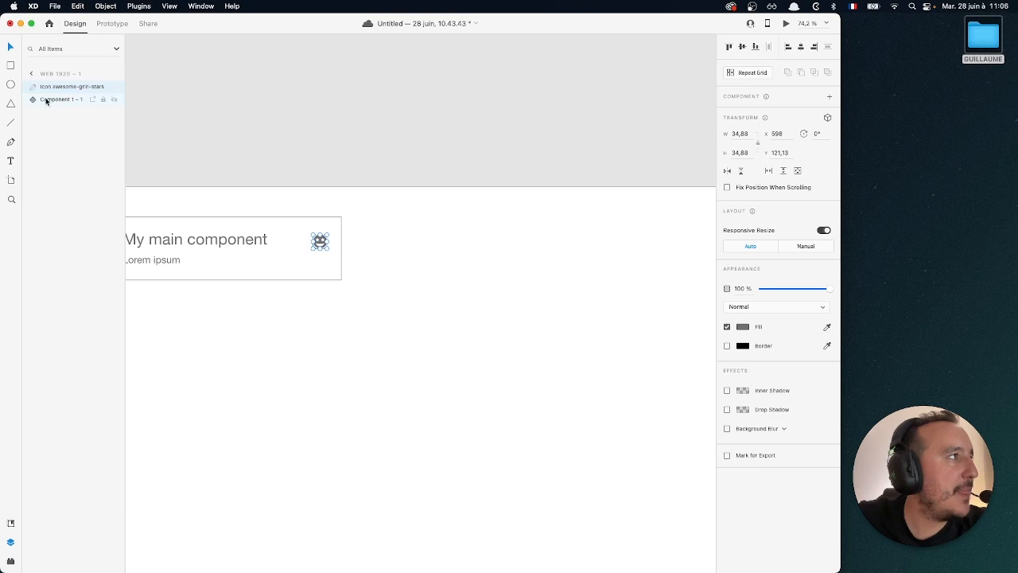
key("Delete")
scroll(299, 263, "down", 4)
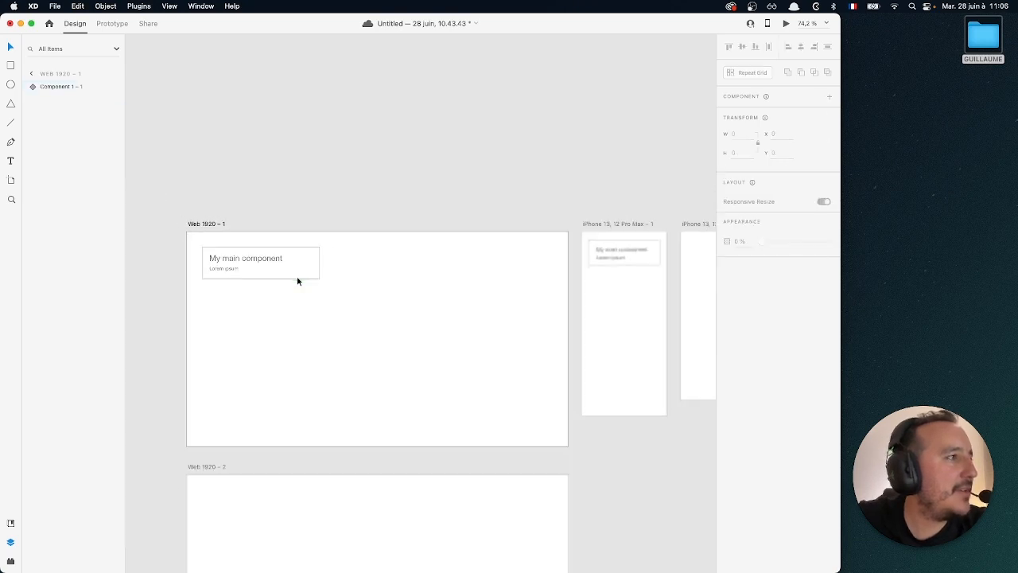
Duplicate the main component below itself at about X 68, Y 323, and delete that copy.
left_click(300, 256)
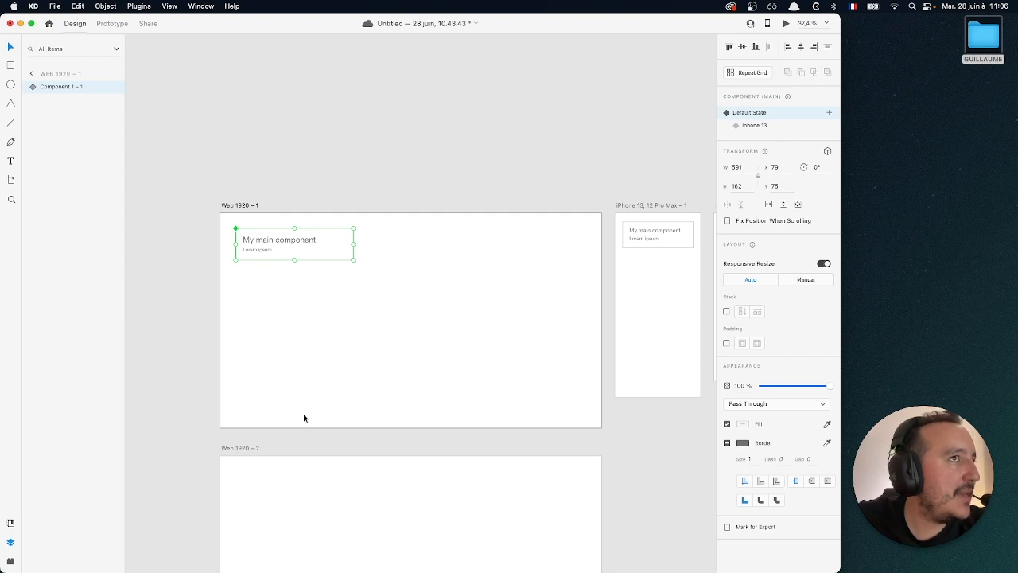
left_click(329, 278)
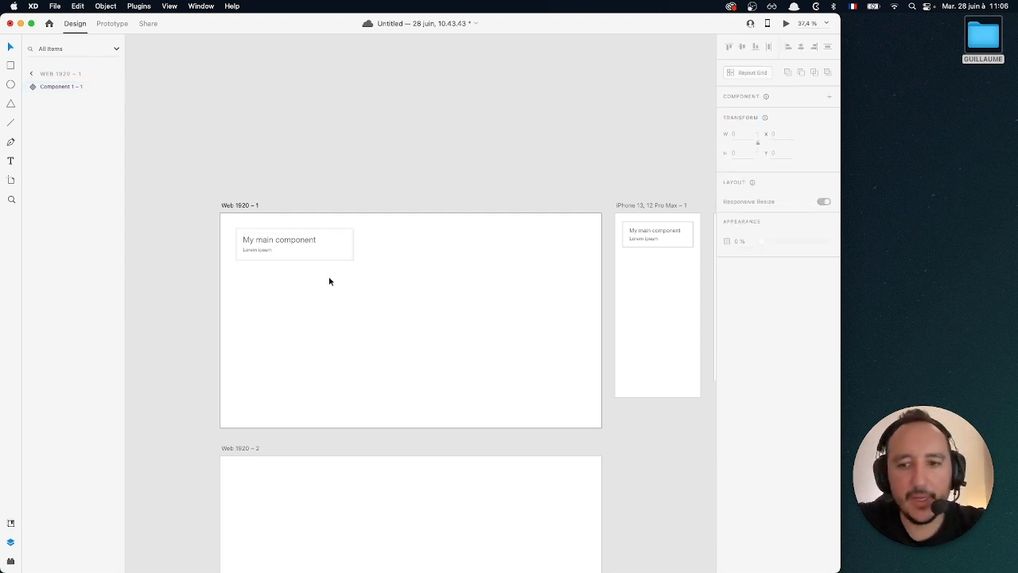
left_click_drag(345, 298, 243, 206)
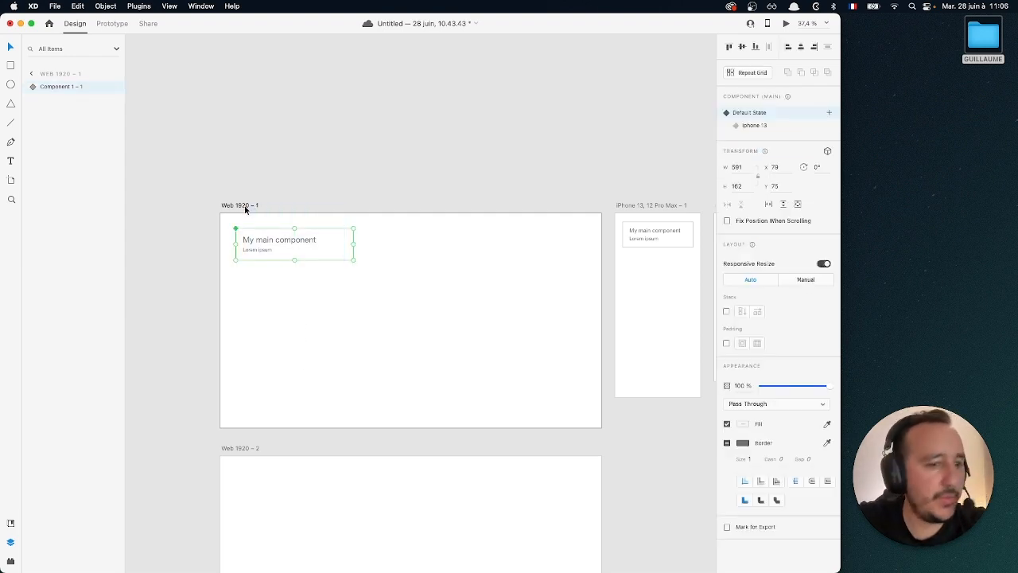
left_click_drag(303, 246, 300, 289)
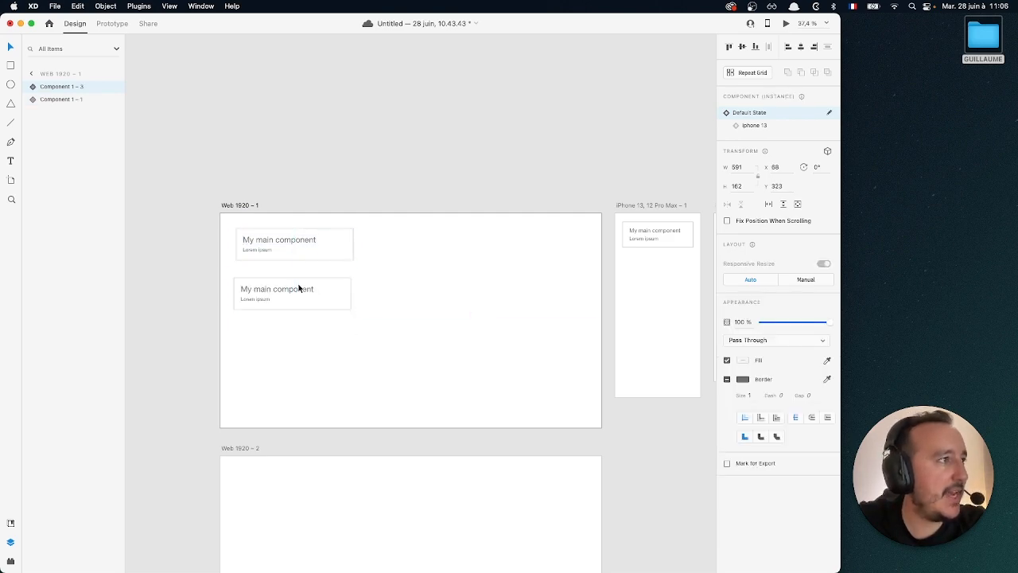
key("Delete")
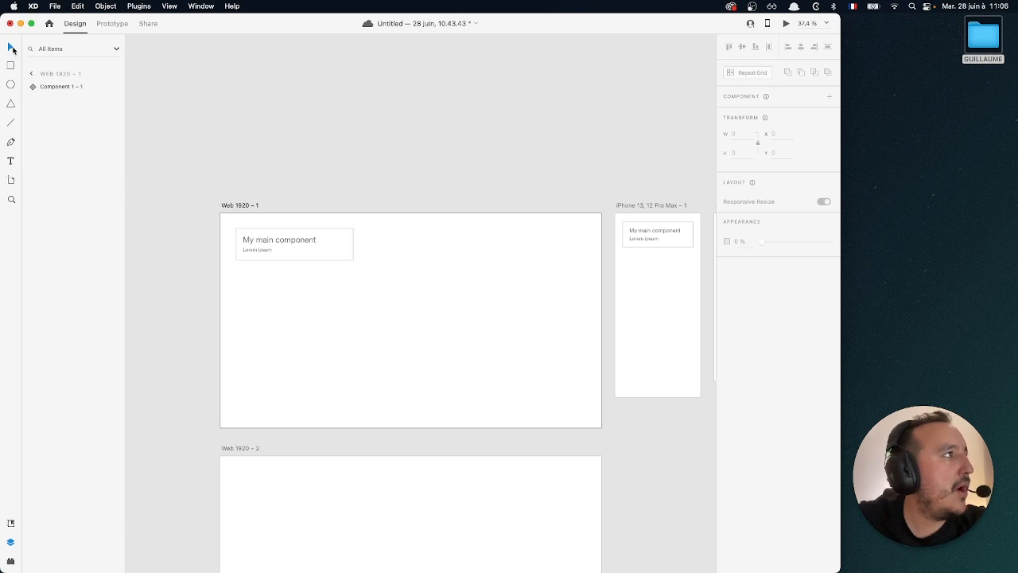
Place two Component 1 instances from the document assets below the main component, the first at X 79, Y 268, and delete both.
left_click(12, 523)
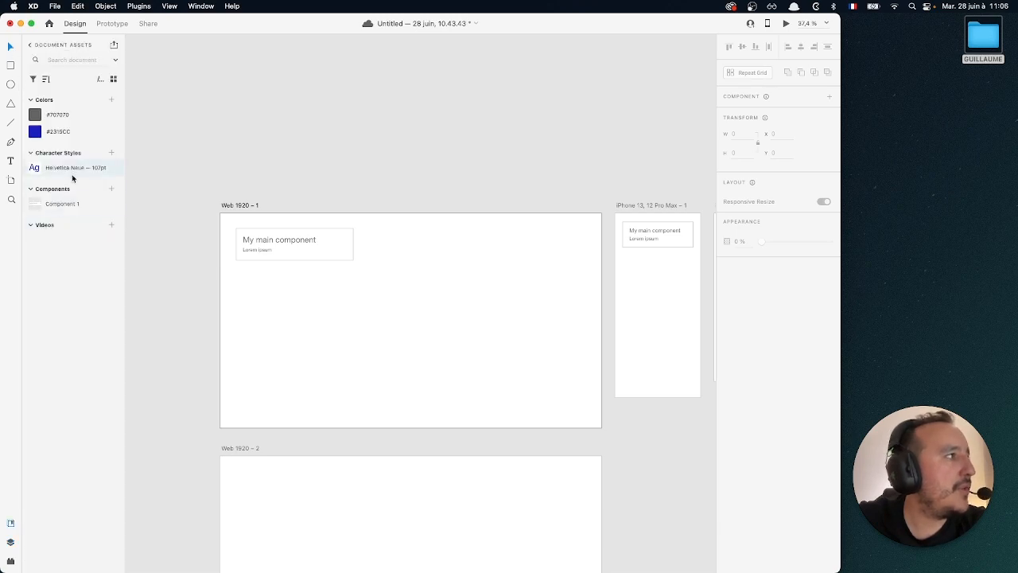
left_click_drag(69, 208, 316, 321)
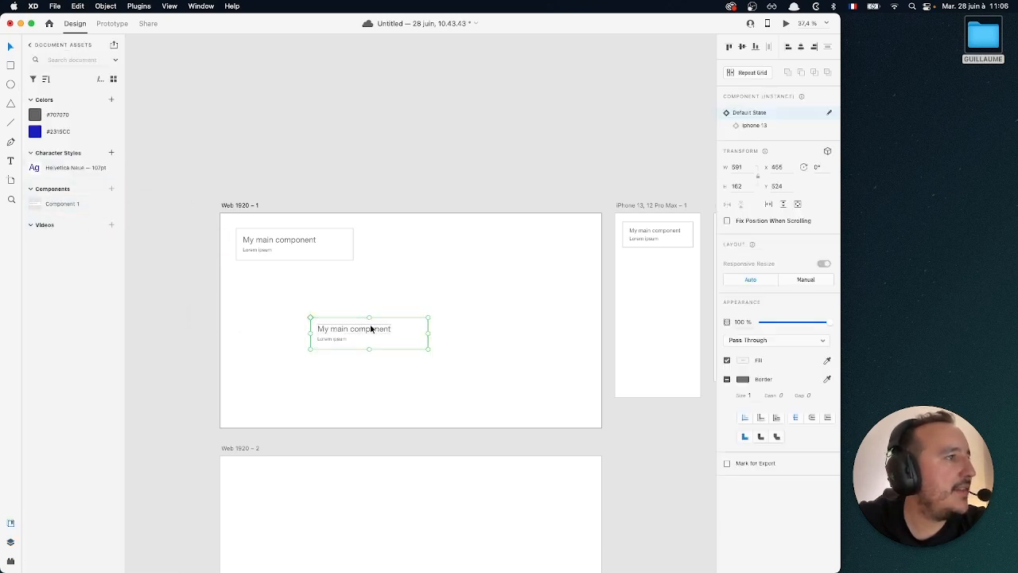
left_click_drag(379, 329, 297, 279)
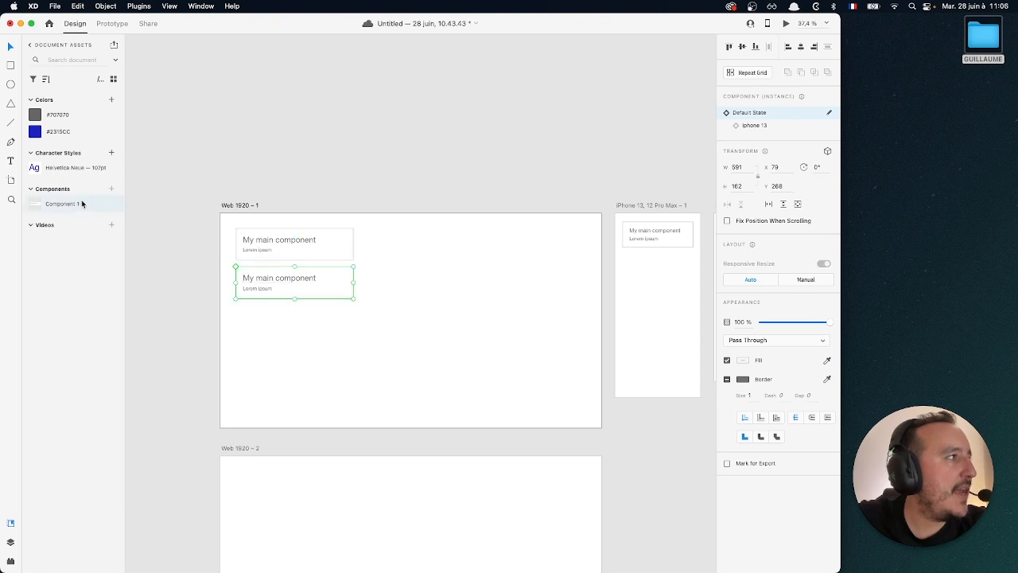
left_click_drag(84, 203, 276, 318)
left_click(277, 279, "shift")
key("Delete")
Turn the main component into a repeat grid and extend it horizontally to three columns across the web artboard.
left_click(291, 257)
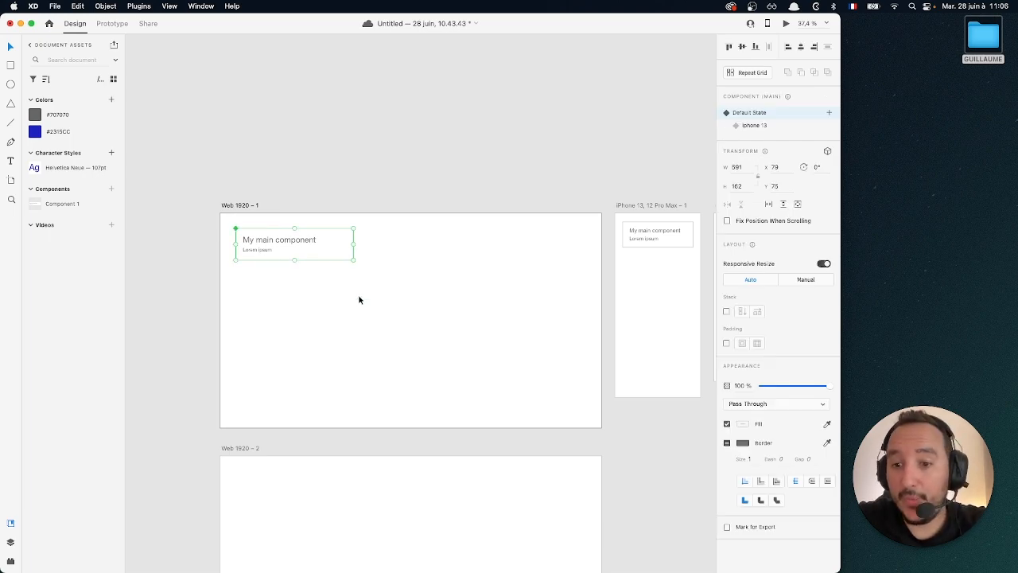
left_click(754, 74)
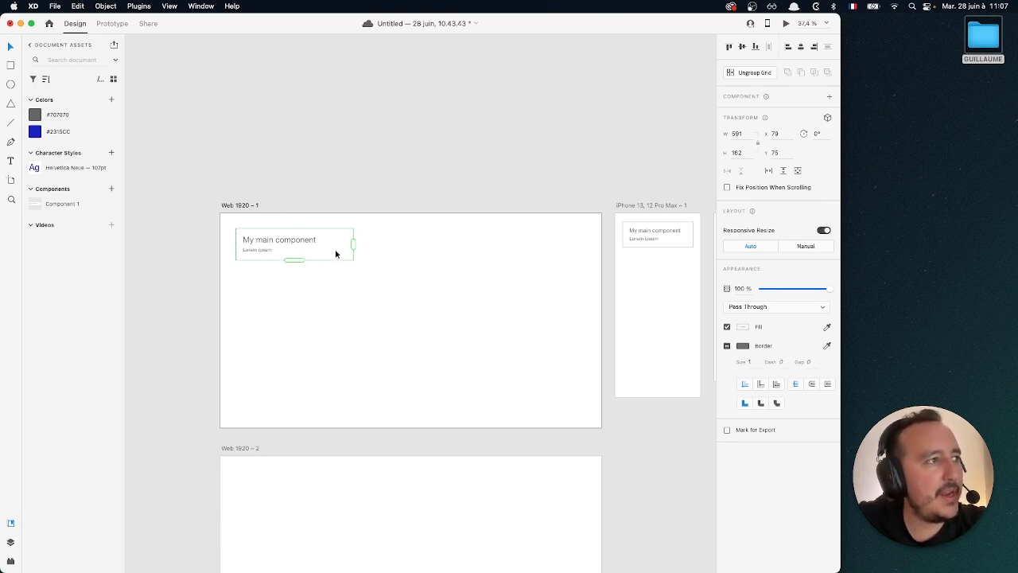
scroll(355, 243, "up", 5)
scroll(355, 244, "down", 5)
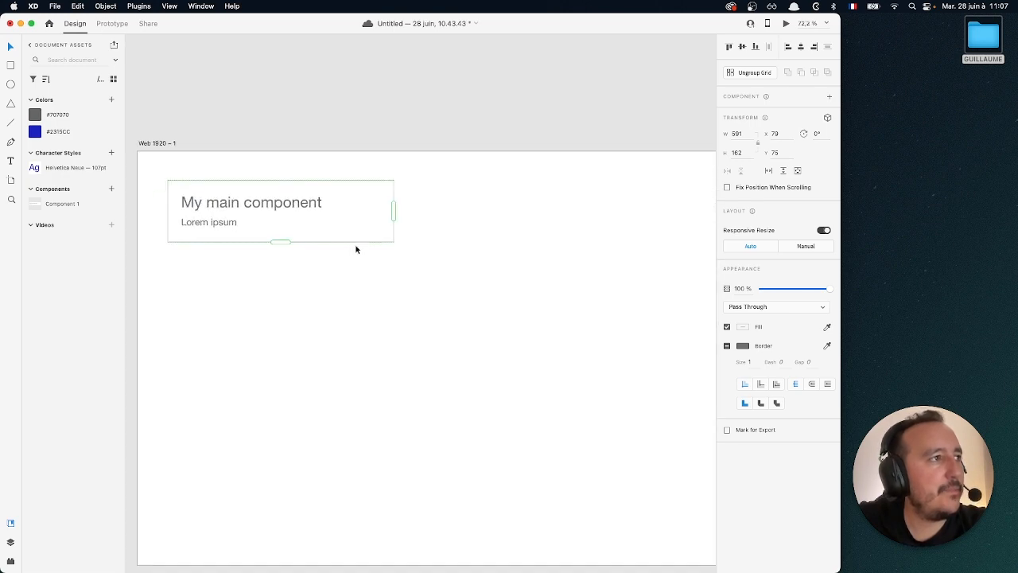
scroll(400, 197, "down", 2)
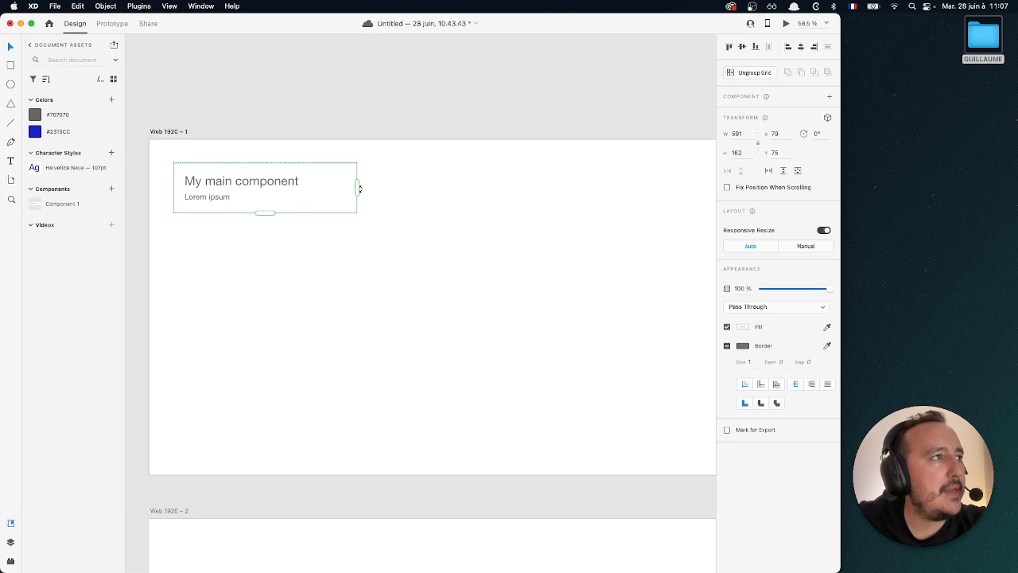
left_click_drag(358, 188, 694, 183)
left_click(586, 276)
scroll(586, 276, "down", 3)
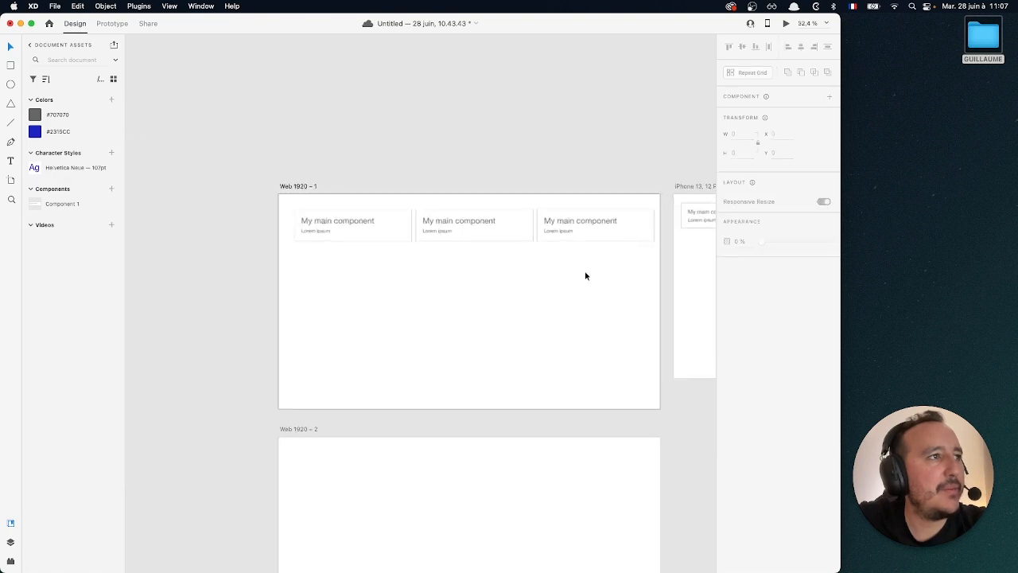
Move the repeat grid to about X 51, Y 54 and extend it downward to three rows.
left_click_drag(515, 231, 509, 226)
left_click(509, 255)
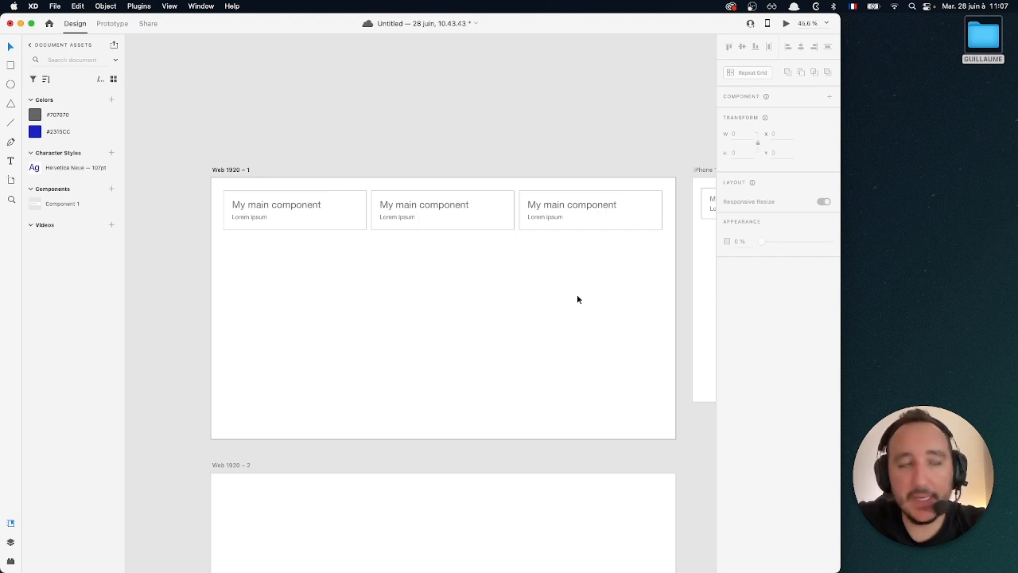
left_click(429, 227)
left_click_drag(439, 230, 448, 318)
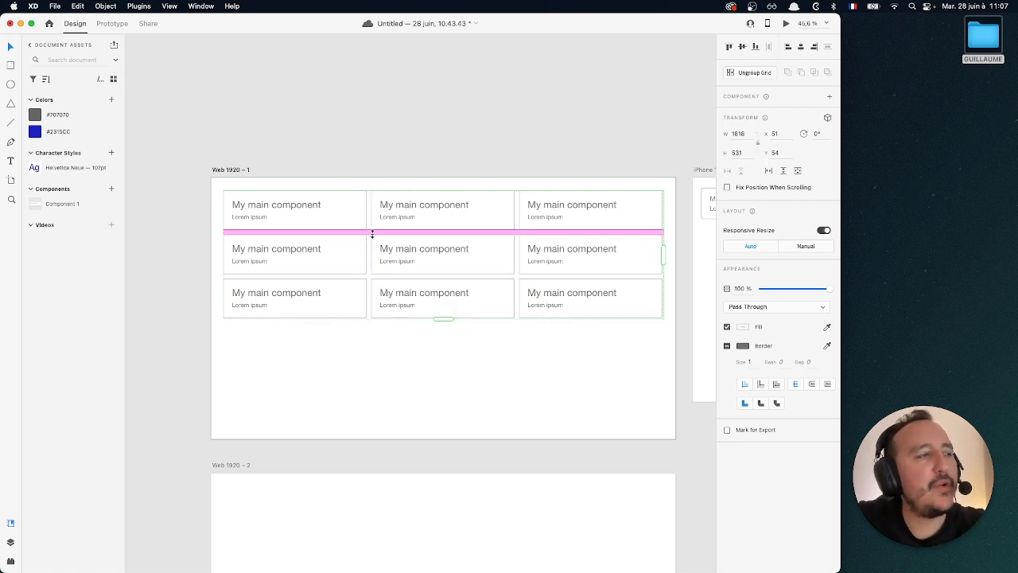
Adjust the repeat grid's column and row gaps so the whole grid measures about 1824 × 521.
scroll(372, 234, "up", 3)
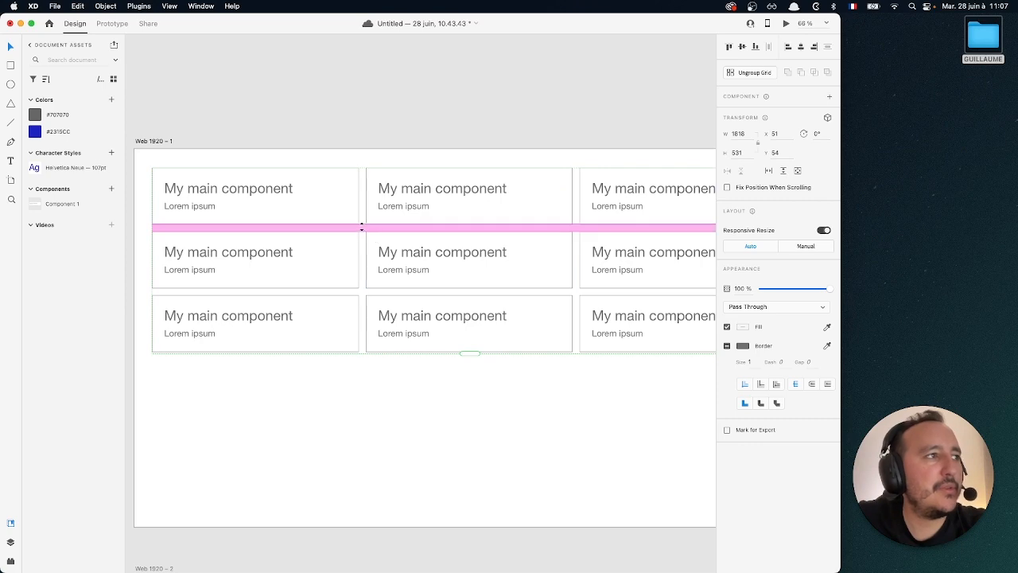
mouse_move(365, 228)
left_mouse_down()
mouse_move(363, 249)
mouse_move(366, 208)
mouse_move(384, 208)
mouse_move(359, 210)
mouse_move(361, 252)
mouse_move(358, 226)
left_mouse_up()
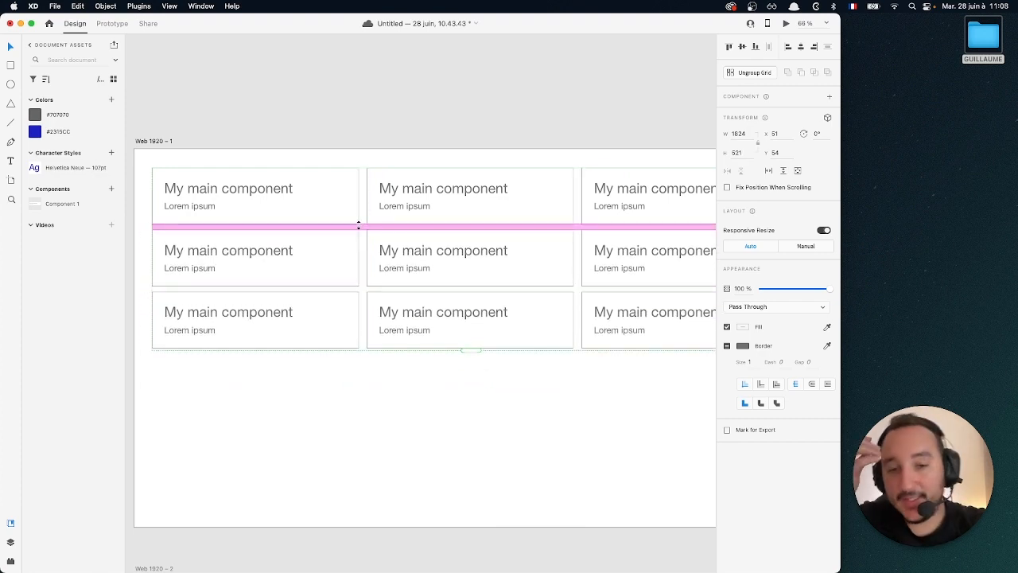
left_click_drag(358, 226, 359, 227)
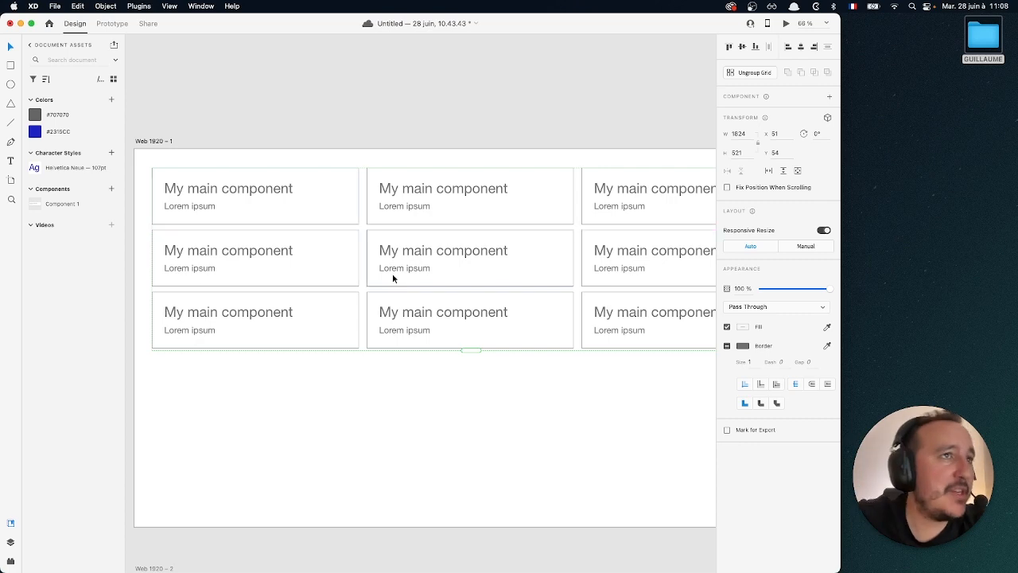
left_click(476, 372)
scroll(476, 377, "down", 3)
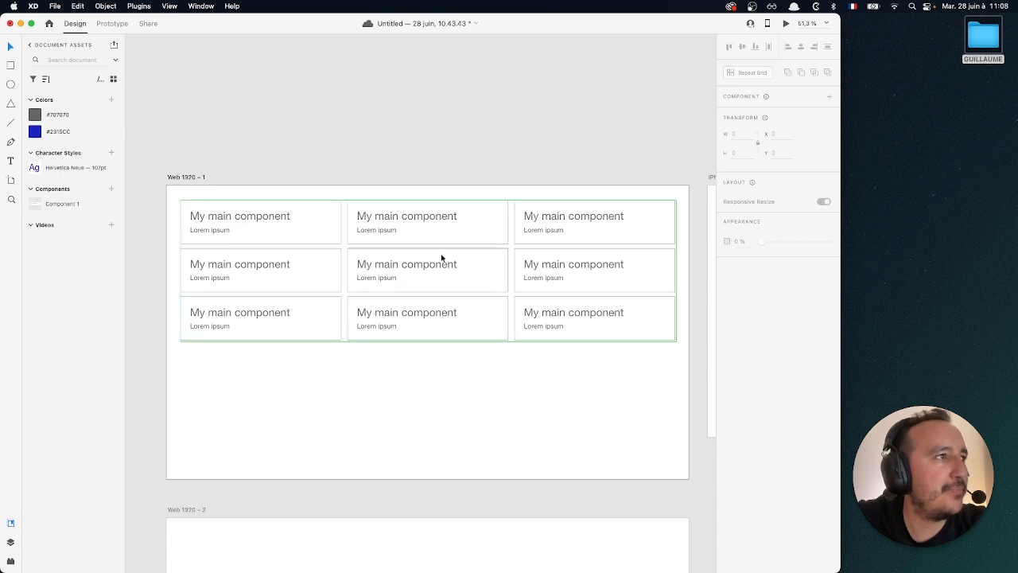
Move the repeat grid slightly to X 48, Y 52 on the web artboard and deselect it.
left_click(439, 229)
mouse_move(439, 233)
left_mouse_down()
mouse_move(412, 316)
mouse_move(373, 334)
mouse_move(449, 249)
mouse_move(427, 316)
mouse_move(448, 284)
mouse_move(440, 301)
mouse_move(458, 320)
mouse_move(434, 316)
mouse_move(439, 232)
left_mouse_up()
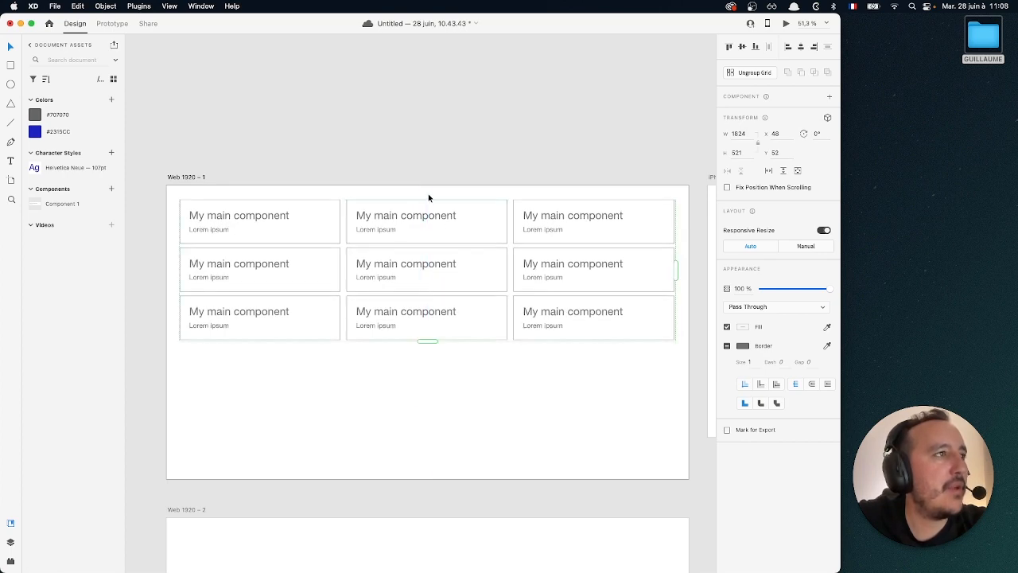
left_click(428, 197)
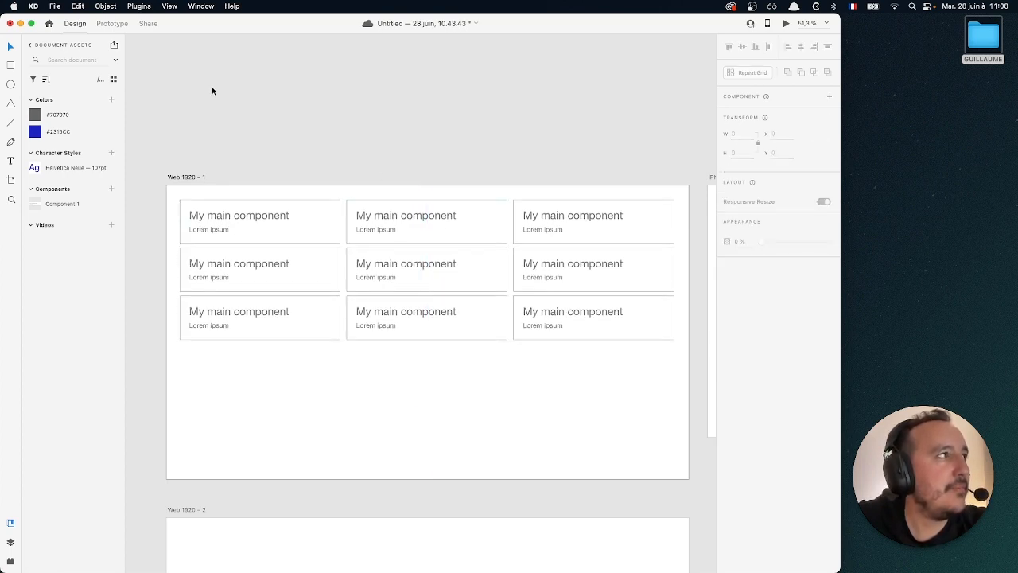
left_click(78, 5)
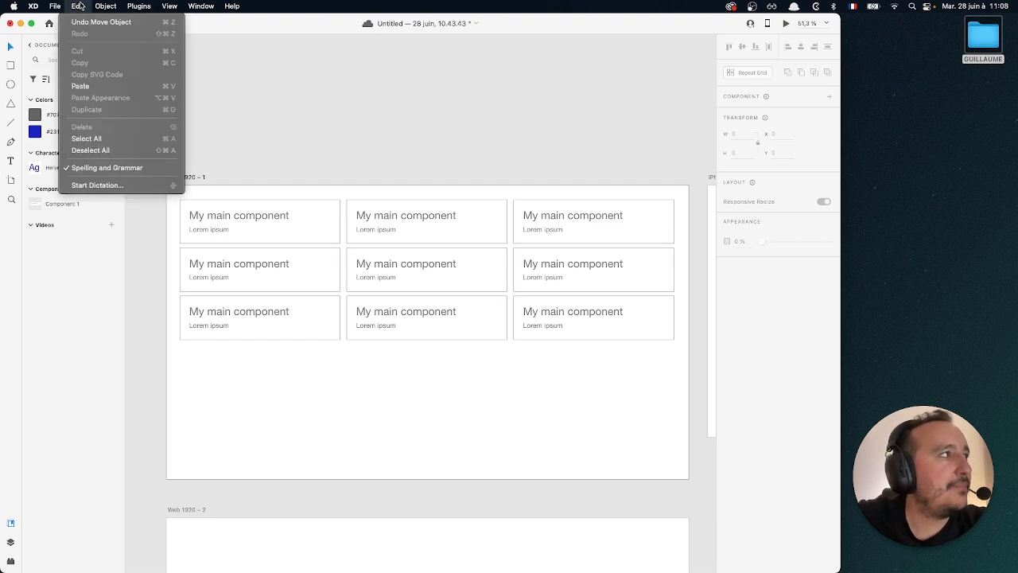
mouse_move(108, 9)
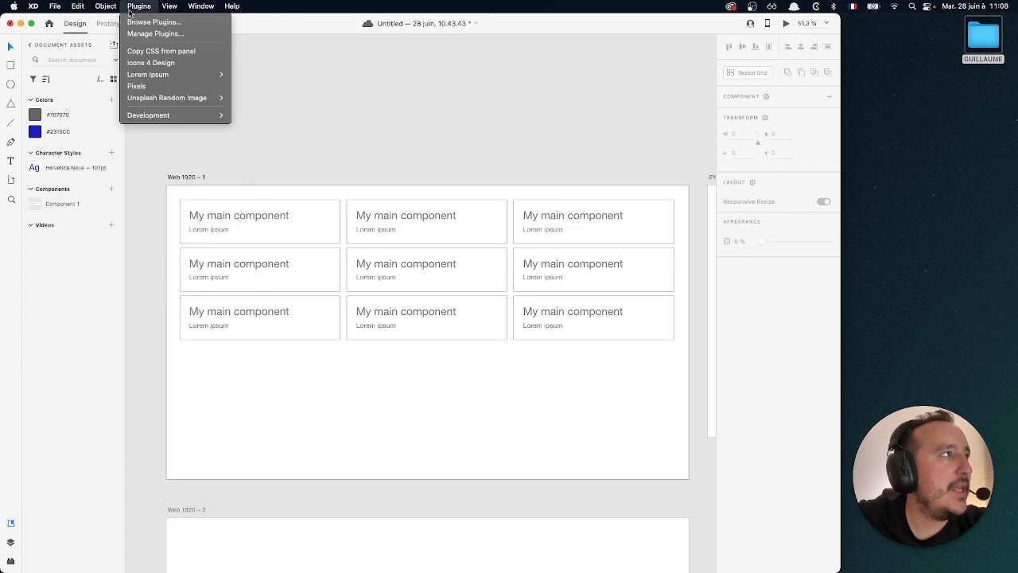
Show the layout grid on the artboards and delete the repeat grid of components from the Web 1920 – 1 artboard.
mouse_move(170, 12)
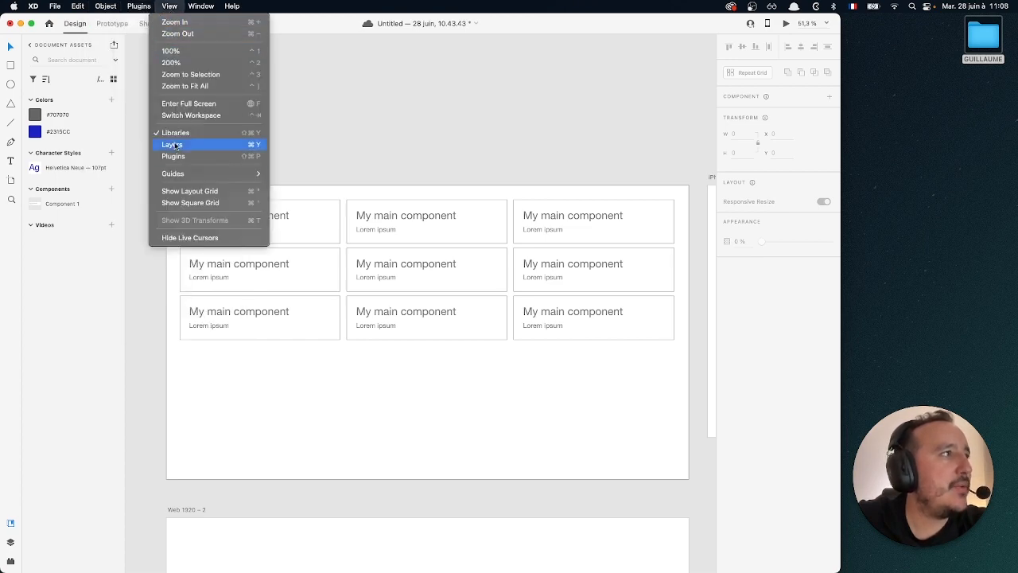
left_click(180, 193)
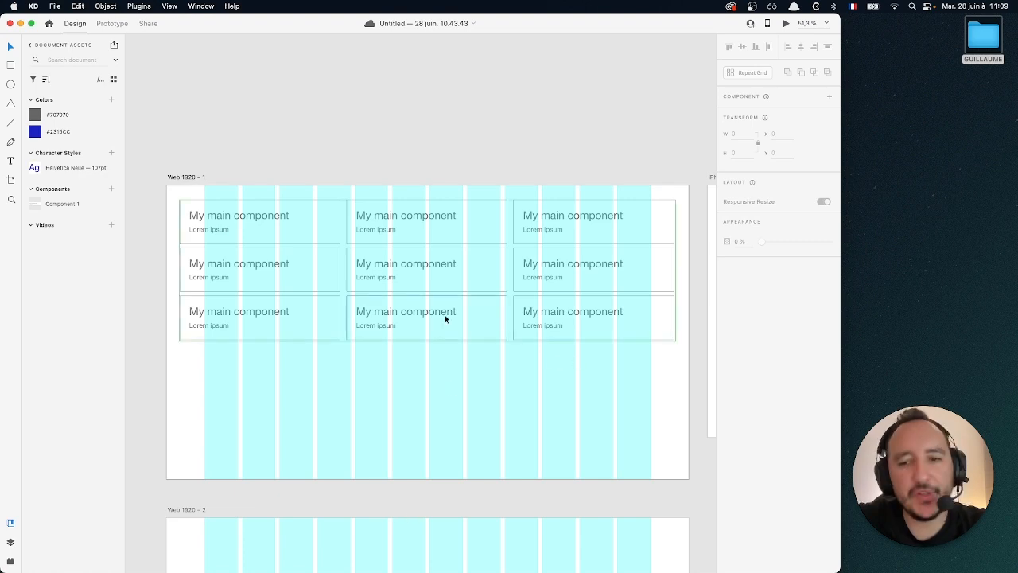
left_click_drag(676, 348, 196, 205)
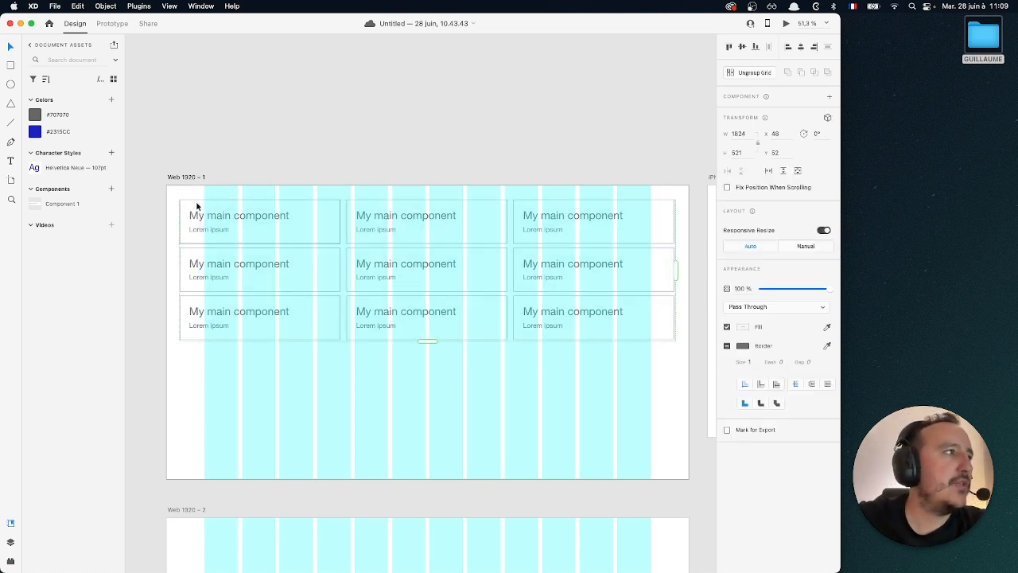
key("Delete")
Examine how the layout grid columns are arranged on the web artboards compared with the iPhone artboards.
scroll(300, 280, "right", 1)
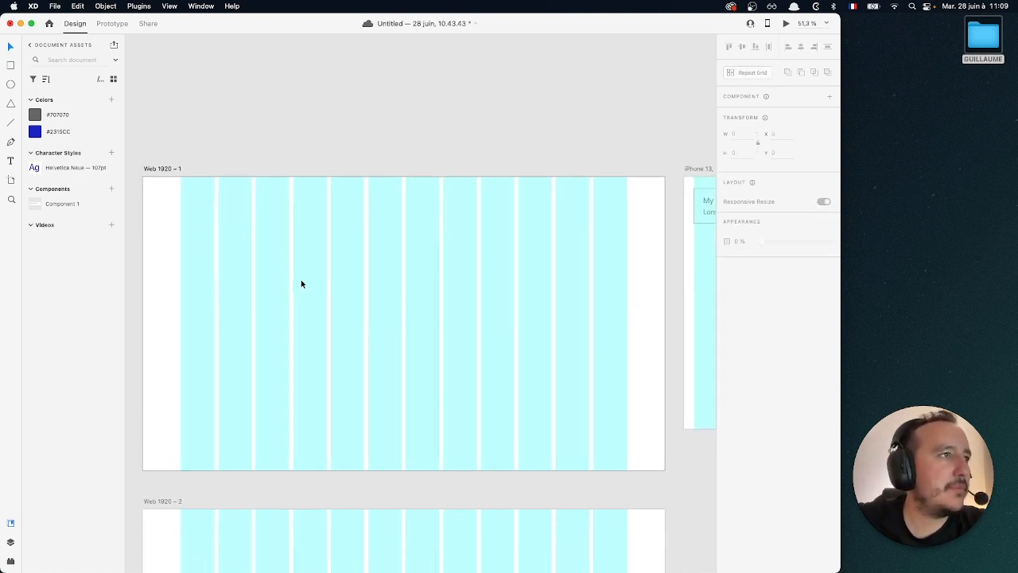
scroll(301, 283, "right", 3)
scroll(302, 284, "right", 1)
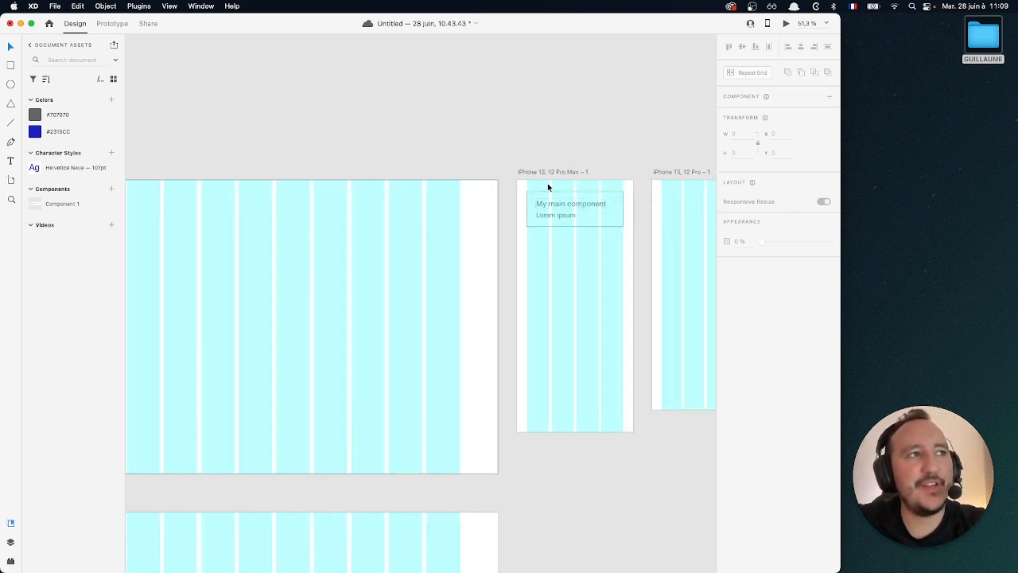
scroll(558, 226, "left", 4)
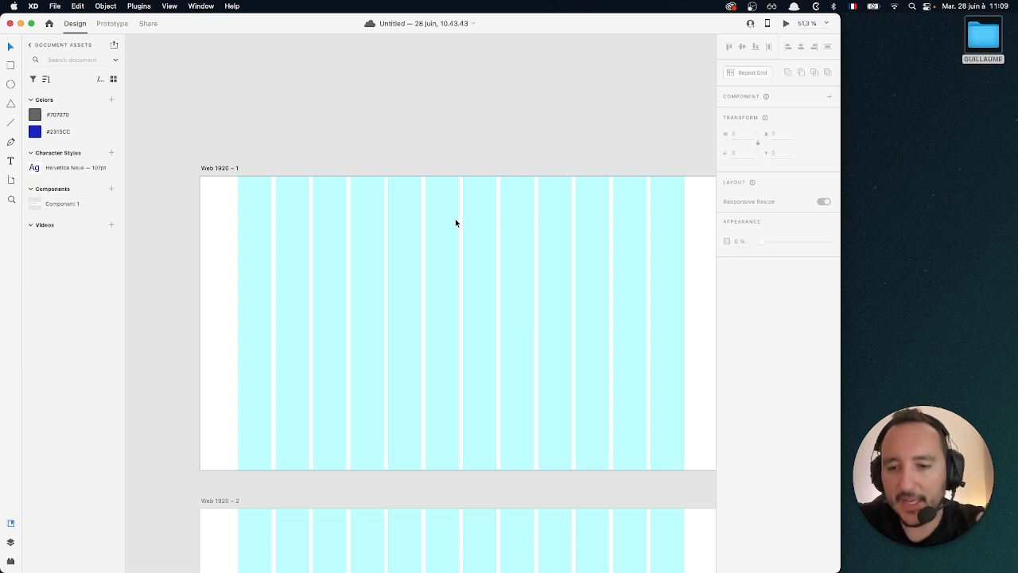
scroll(455, 222, "down", 3)
scroll(455, 222, "right", 3)
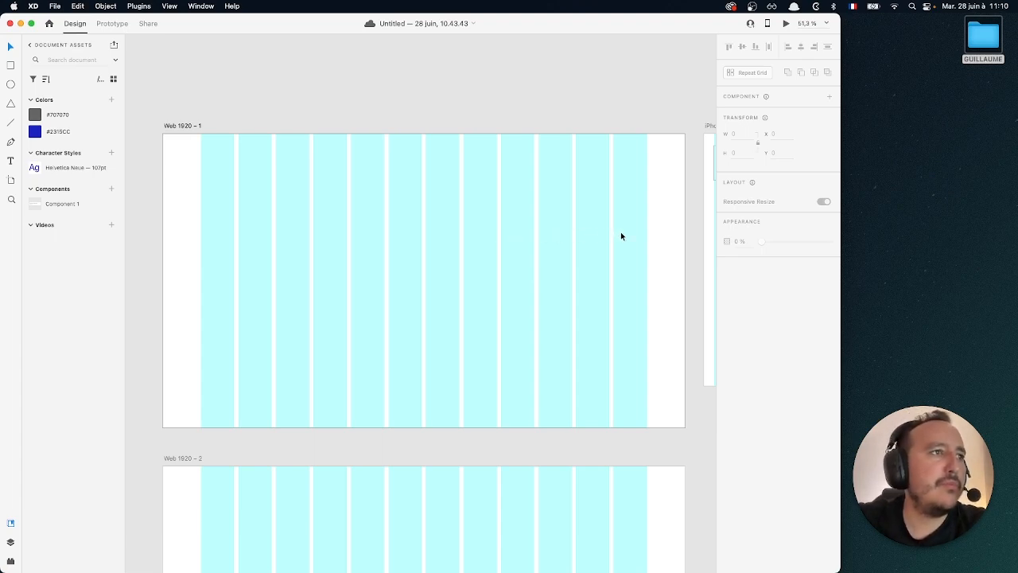
scroll(619, 237, "down", 2)
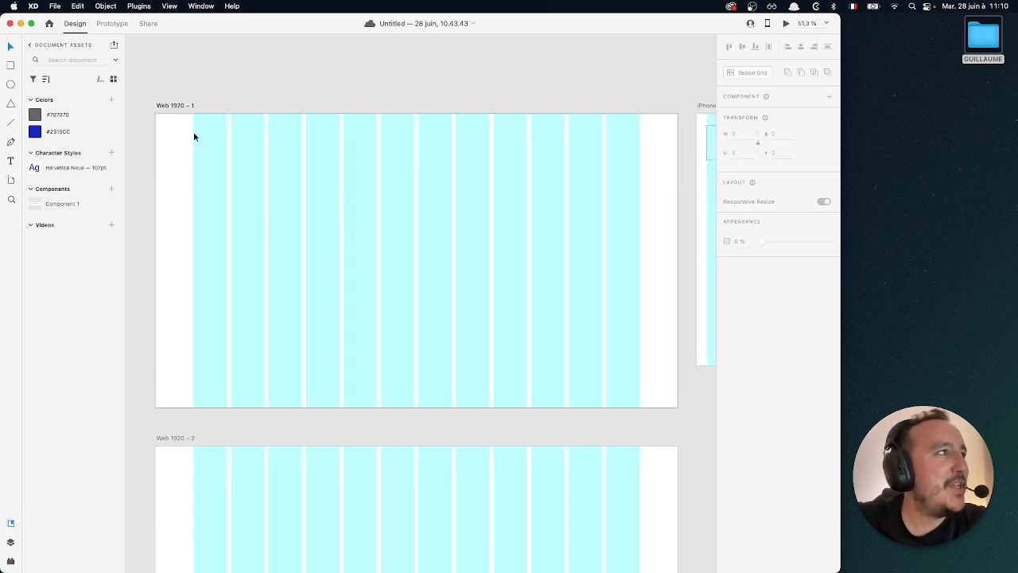
Draw two rectangles side by side on the Web 1920 – 1 artboard, about 398 × 911 and 1226 × 911, aligned to the column grid.
left_click(10, 67)
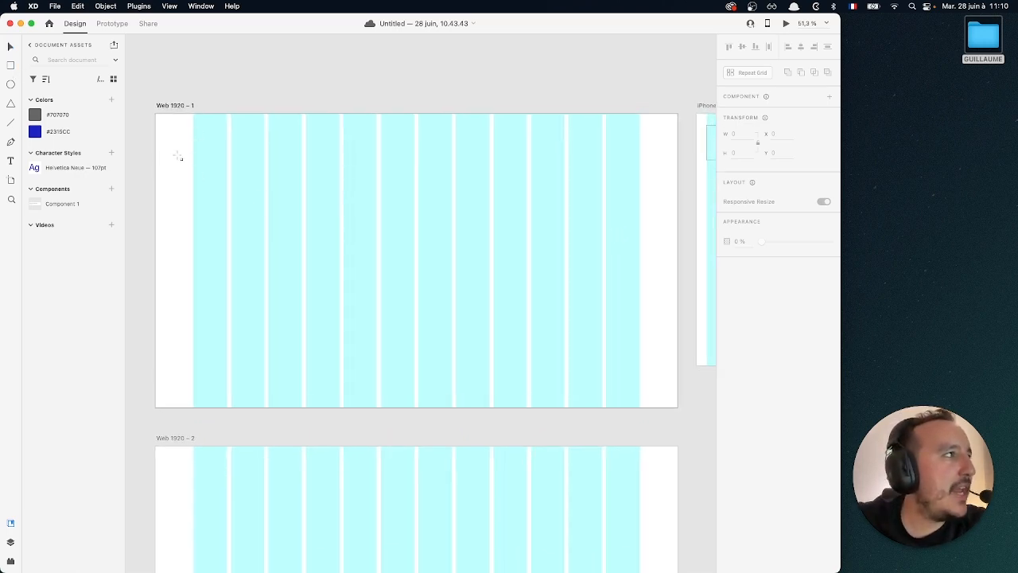
mouse_move(194, 141)
left_mouse_down()
mouse_move(245, 209)
mouse_move(302, 229)
mouse_move(313, 364)
mouse_move(302, 388)
left_mouse_up()
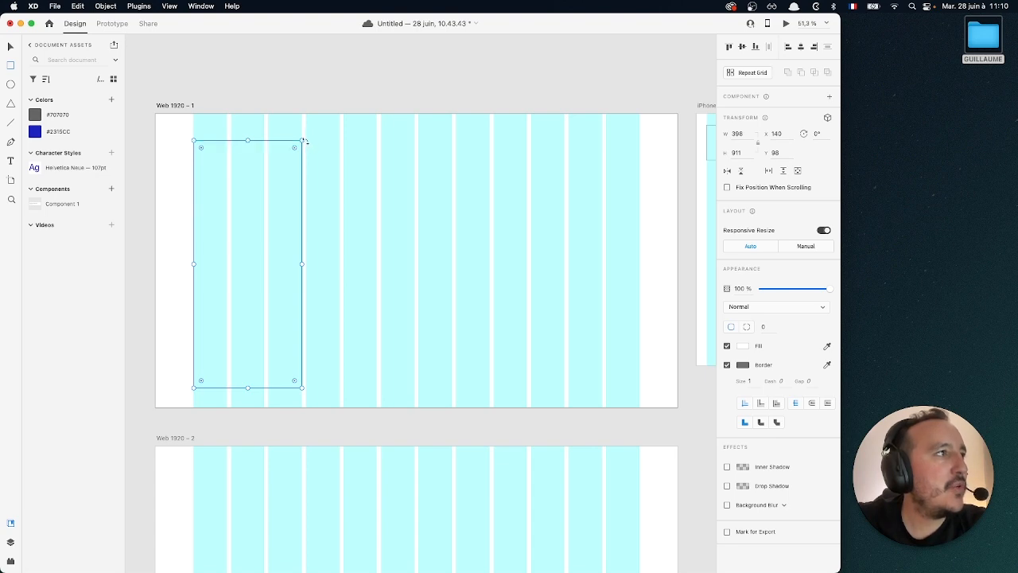
mouse_move(370, 228)
left_mouse_down()
mouse_move(675, 391)
mouse_move(639, 387)
left_mouse_up()
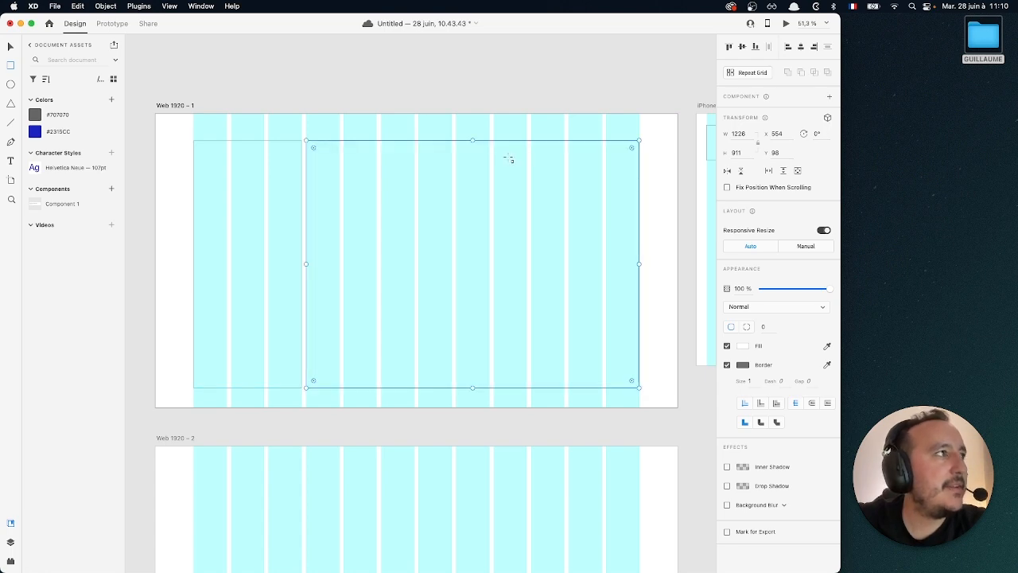
Hide the layout grid and deselect the large rectangle to view the two drawn blocks alone.
left_click(171, 6)
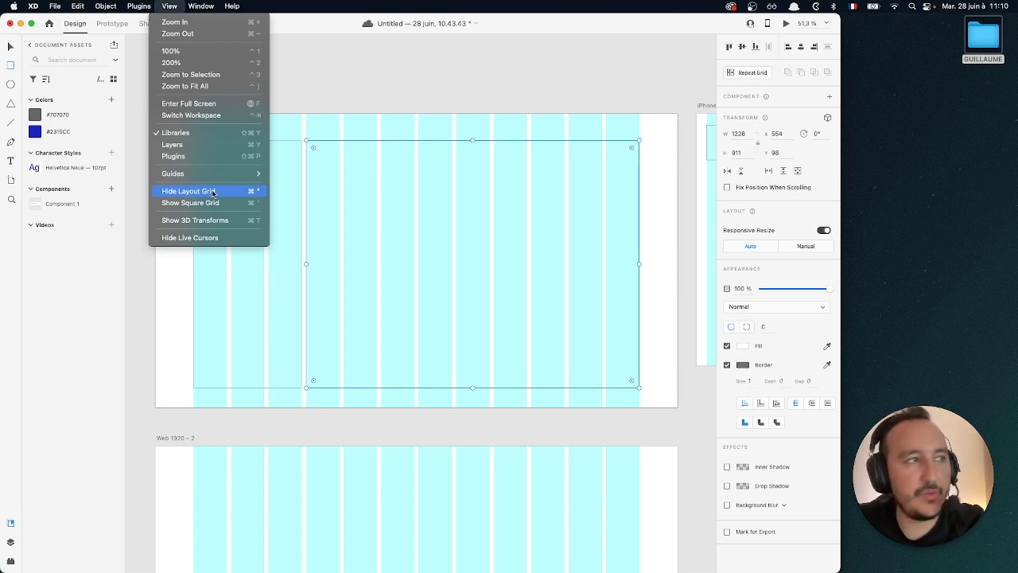
left_click(214, 191)
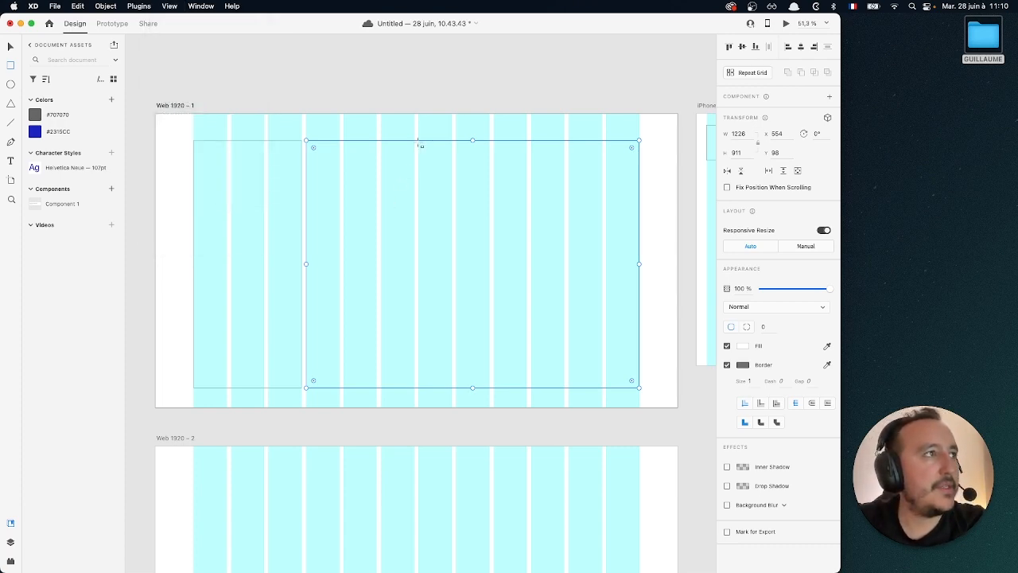
left_click(139, 6)
mouse_move(170, 6)
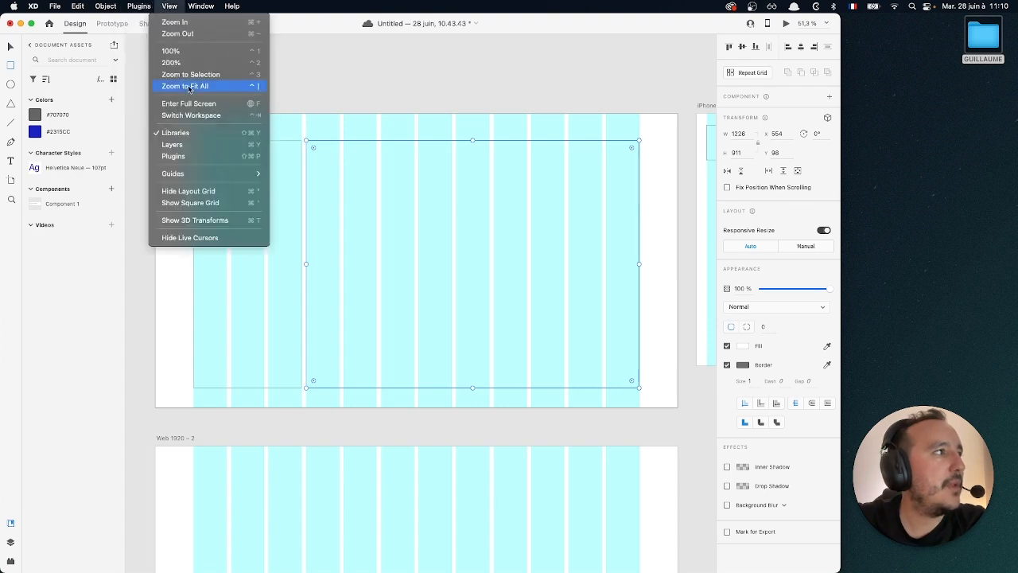
left_click(207, 191)
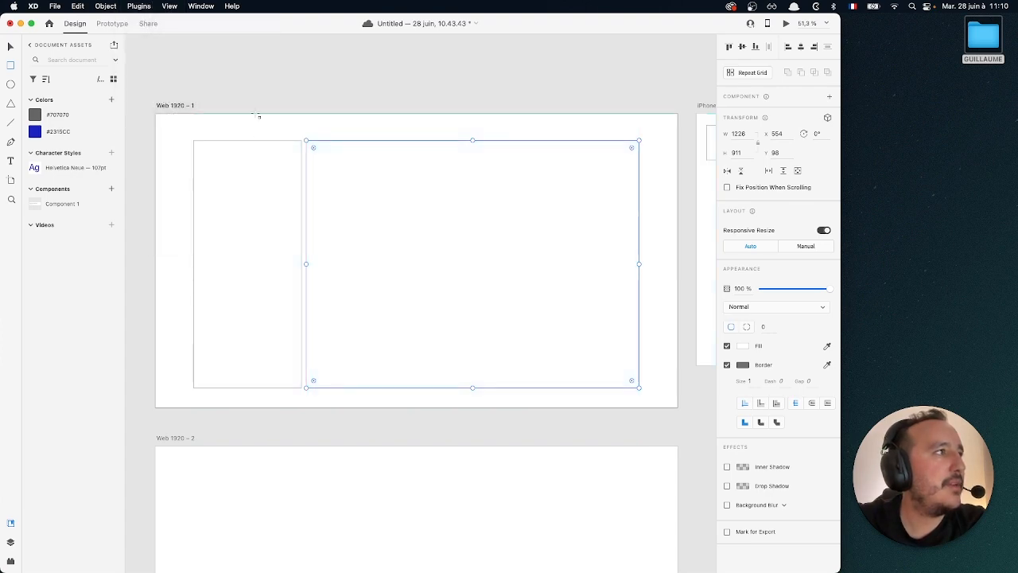
left_click(249, 97)
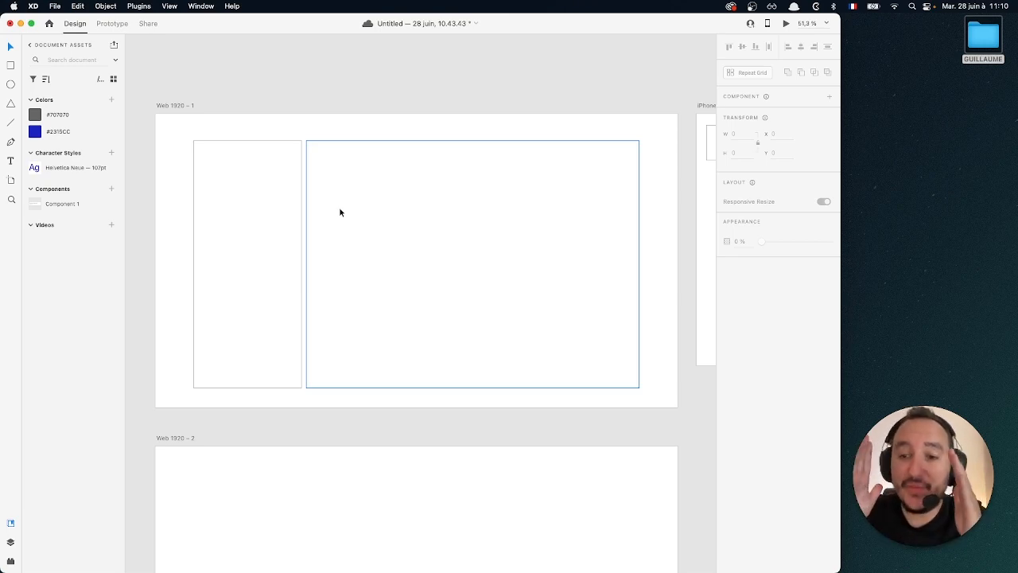
Show the layout grid and delete both rectangles from the Web 1920 – 1 artboard.
left_click(170, 6)
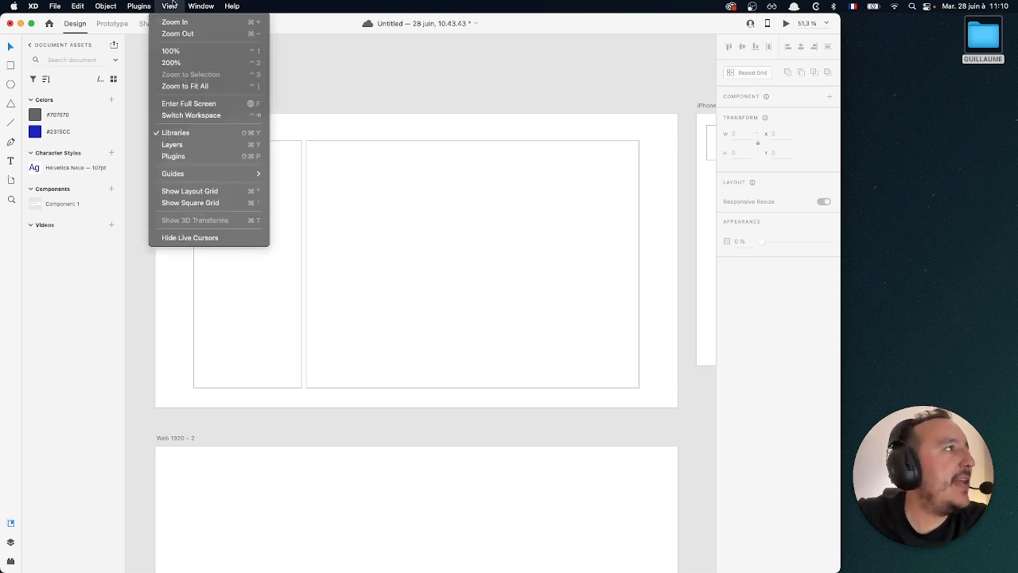
left_click(208, 194)
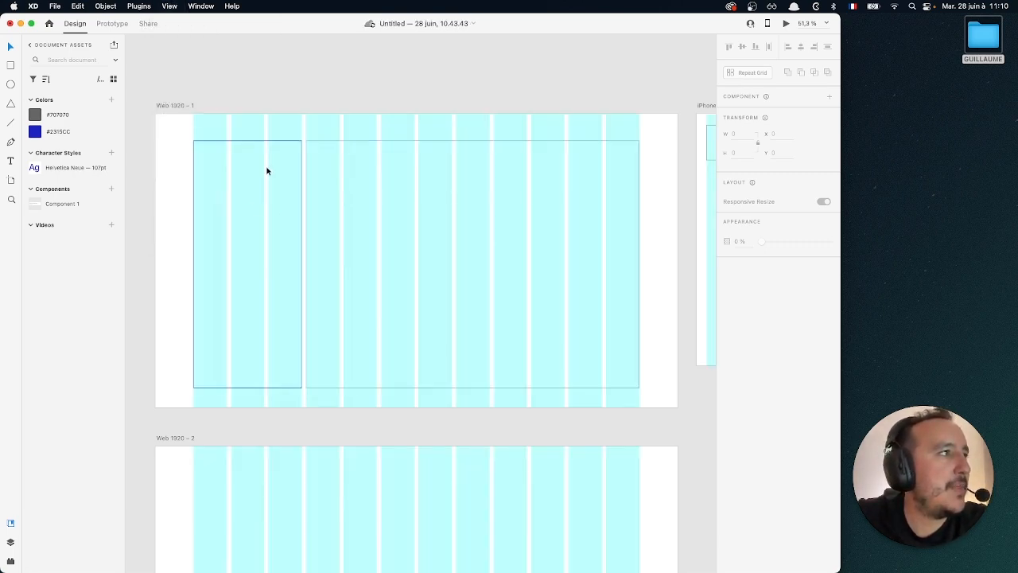
left_click_drag(188, 137, 534, 316)
key("Delete")
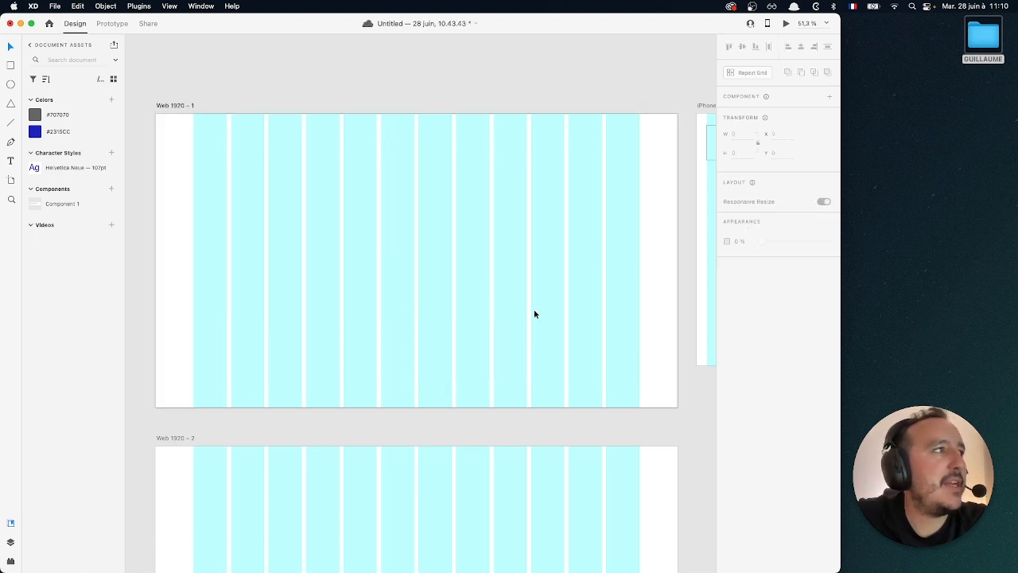
Show the square grid on the artboards and examine it up close on Web 1920 – 1.
left_click(173, 6)
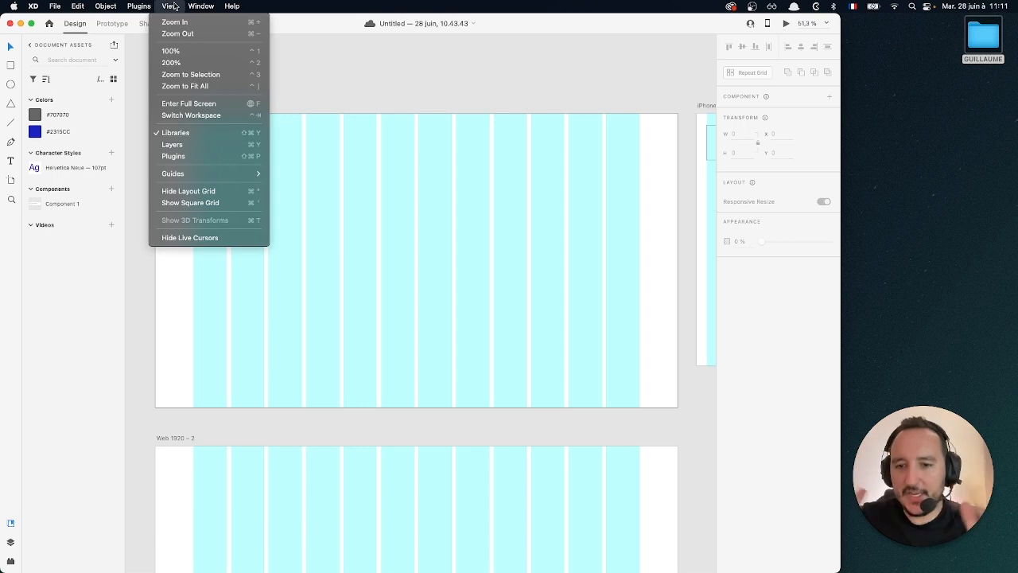
left_click(188, 204)
scroll(222, 165, "down", 2)
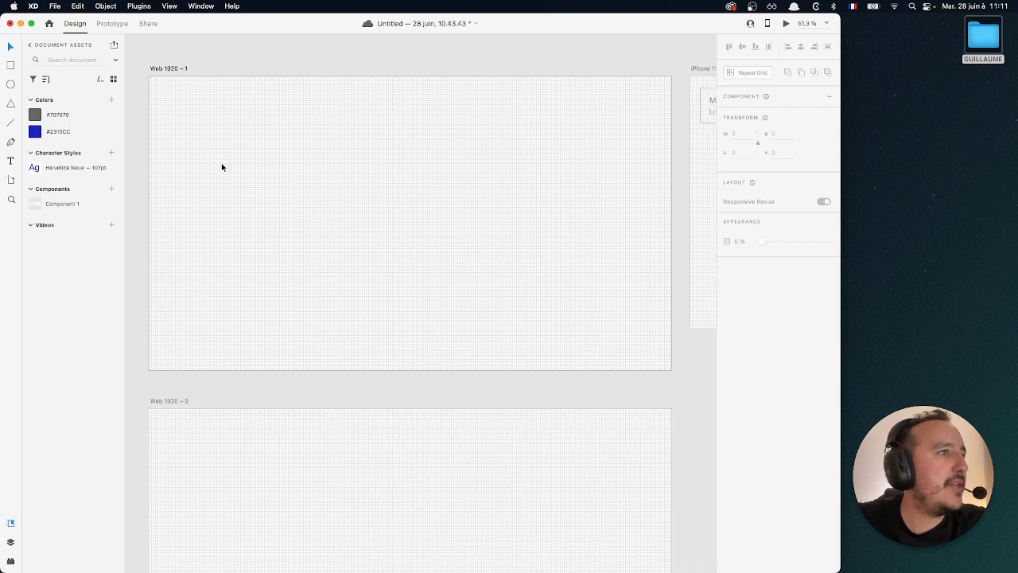
scroll(222, 165, "up", 1)
scroll(222, 166, "left", 1)
scroll(222, 166, "up", 3)
scroll(222, 166, "up", 3)
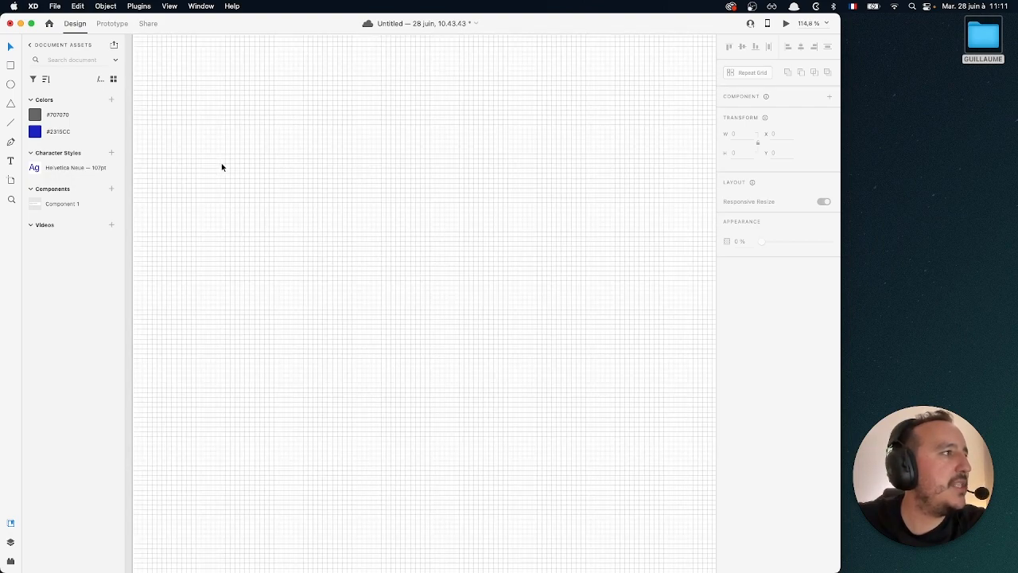
scroll(246, 203, "down", 3)
scroll(234, 204, "right", 2)
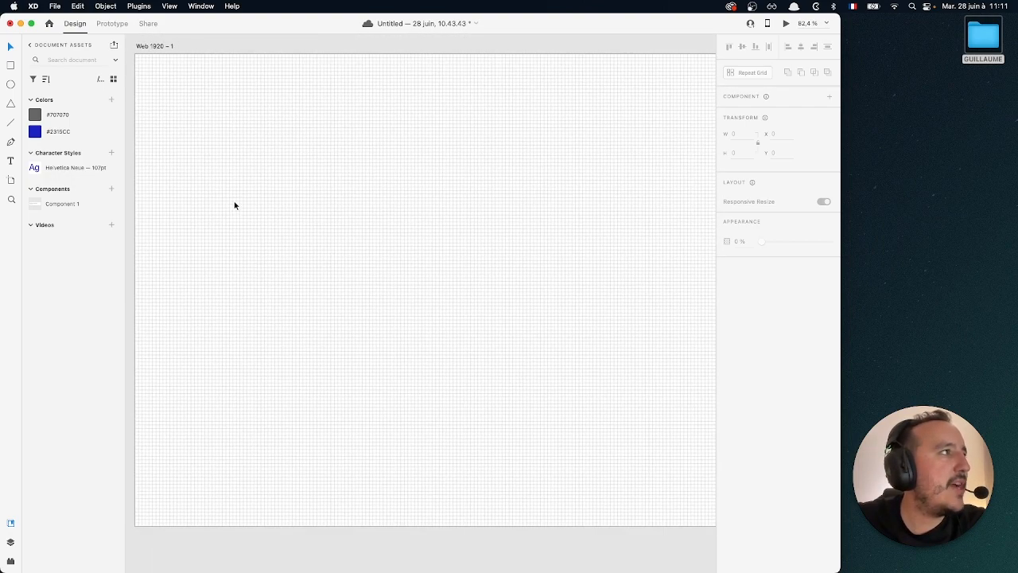
scroll(234, 204, "down", 3)
Hide the square grid on all artboards.
left_click(170, 6)
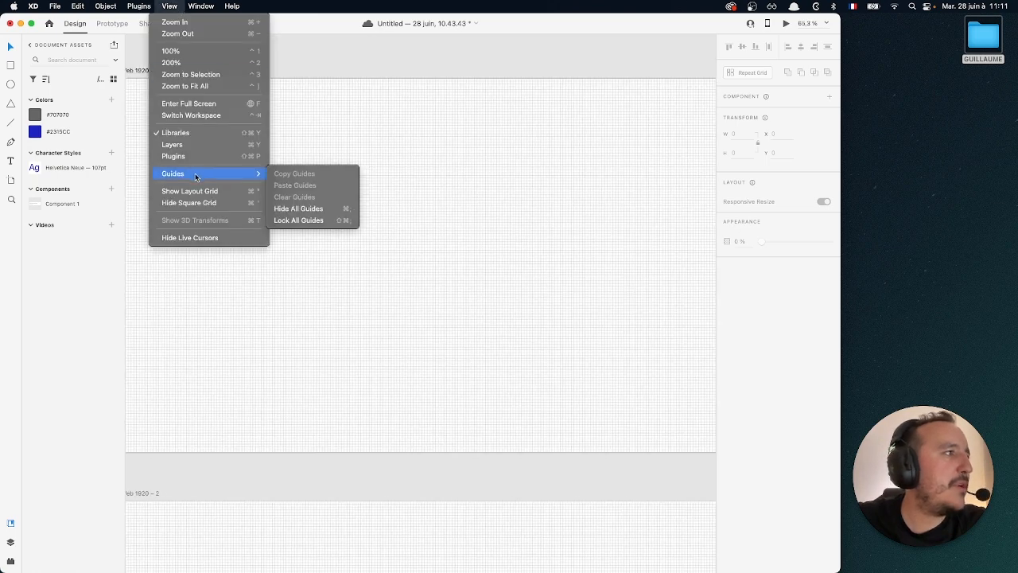
left_click(198, 203)
scroll(198, 206, "left", 2)
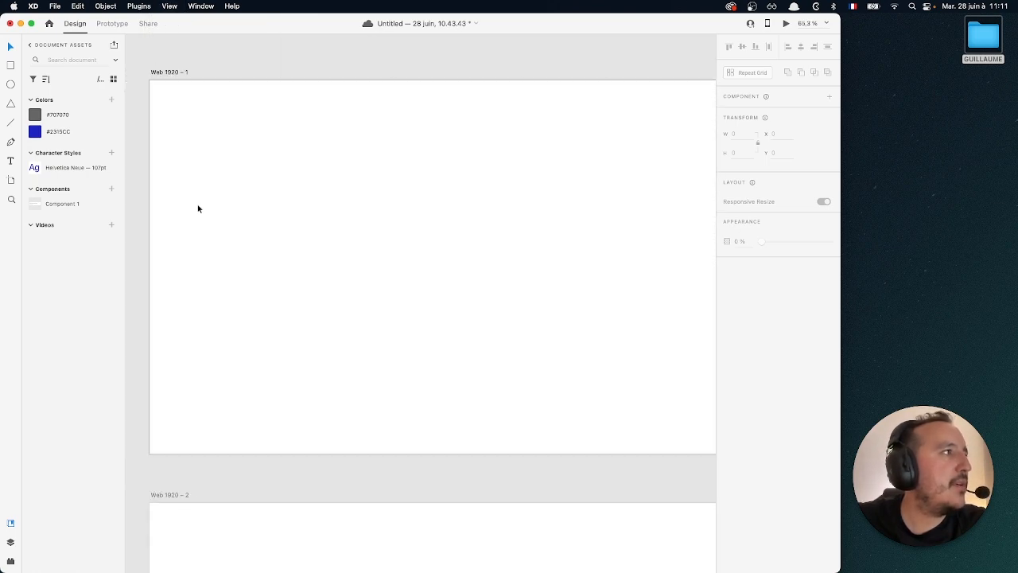
scroll(198, 208, "down", 5)
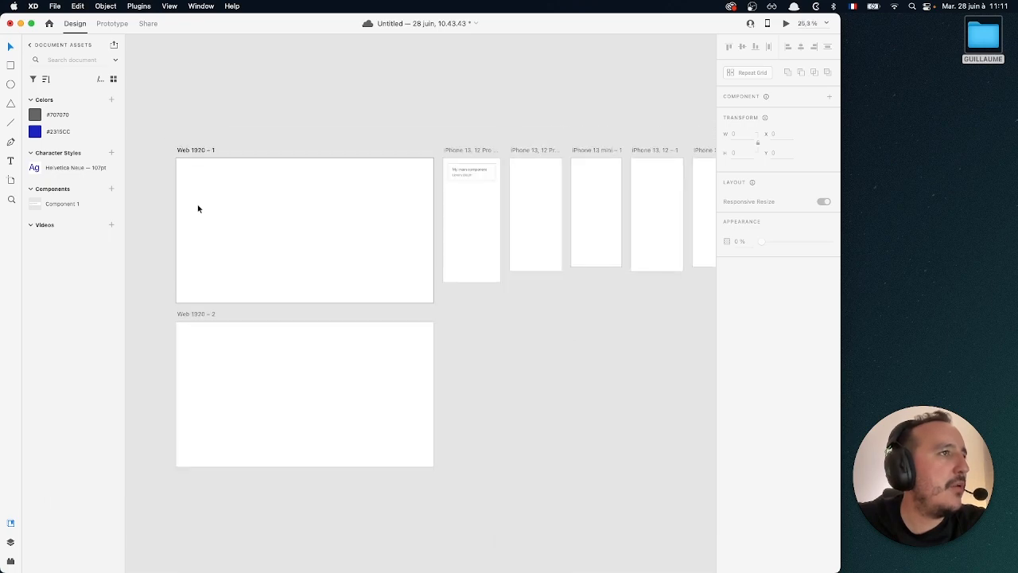
scroll(198, 209, "up", 3)
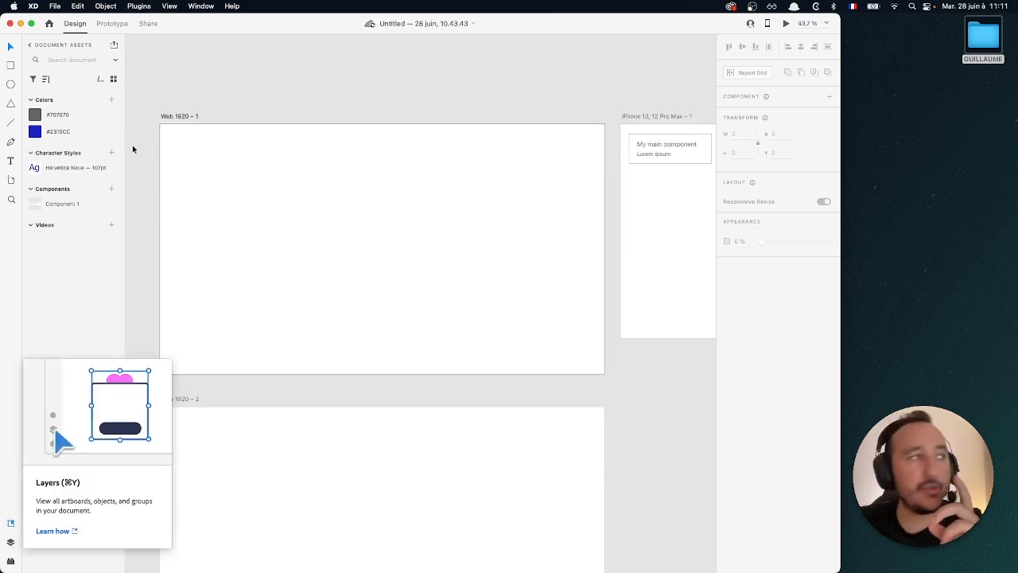
Show the layout grid and look over its columns on the web and iPhone artboards.
left_click(153, 5)
mouse_move(171, 5)
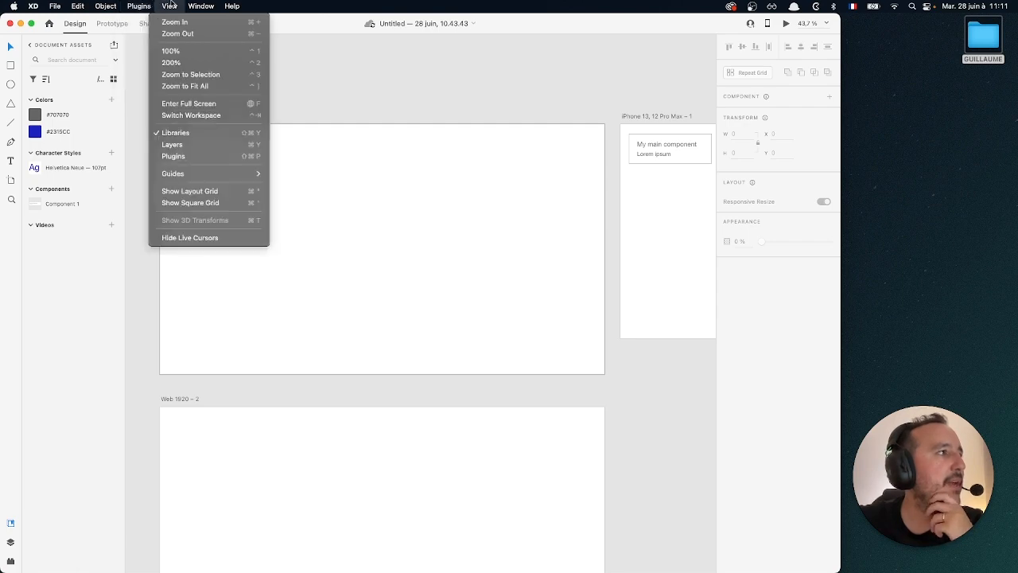
left_click(184, 191)
scroll(244, 214, "down", 2)
scroll(244, 214, "right", 10)
scroll(244, 214, "up", 2)
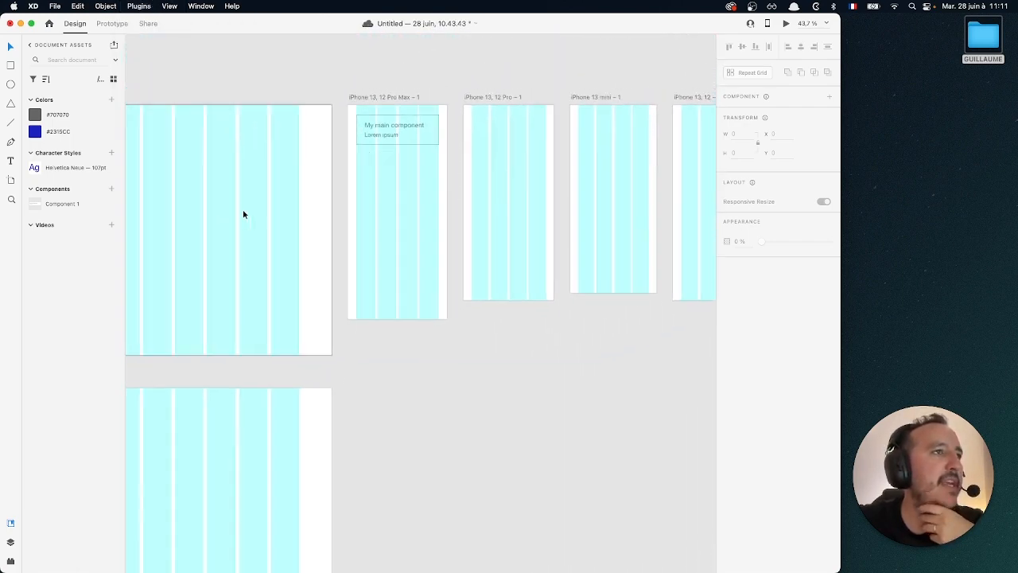
scroll(243, 214, "right", 10)
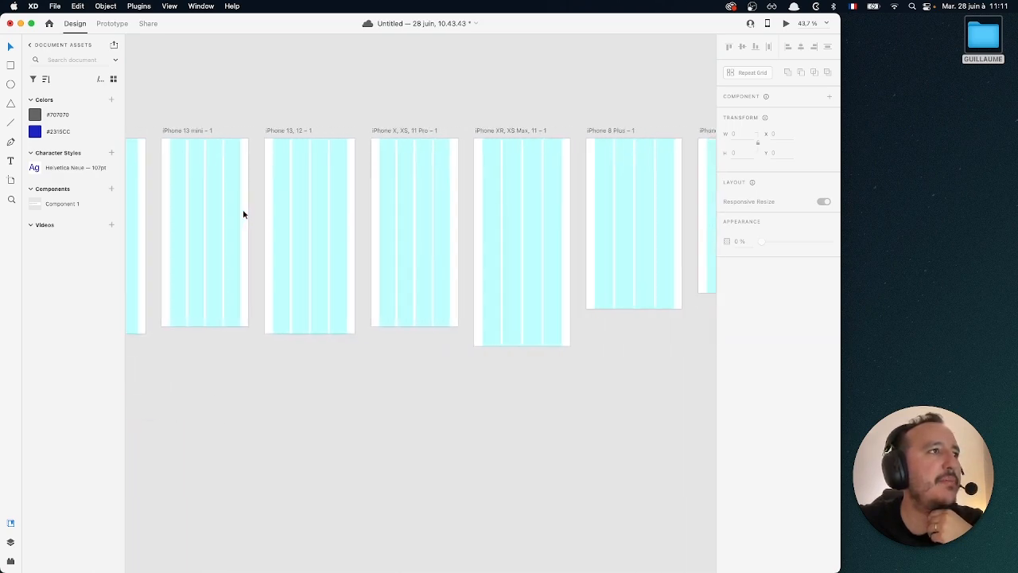
scroll(244, 214, "left", 20)
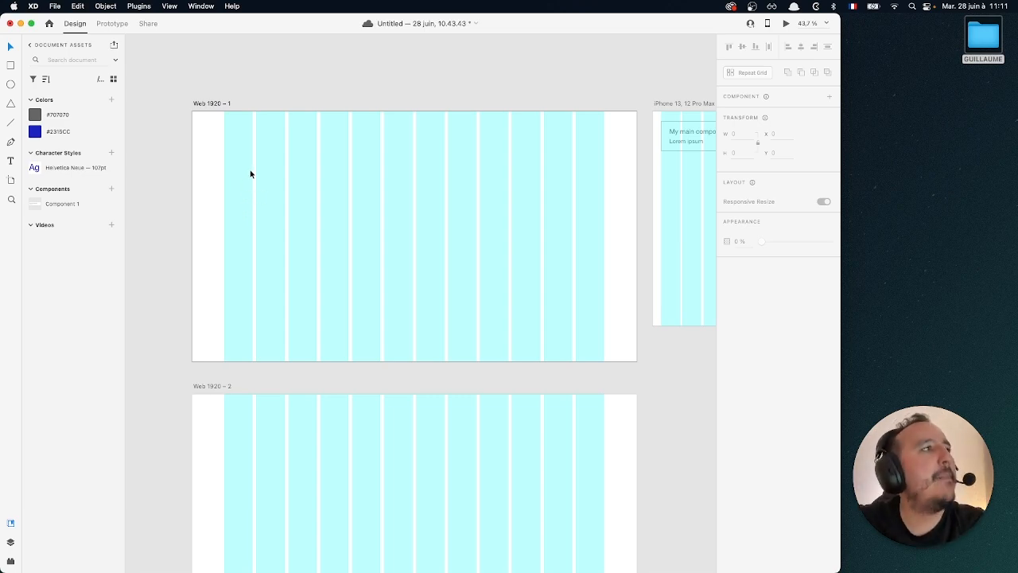
Hide the layout grid on the artboards.
left_click(143, 5)
mouse_move(169, 6)
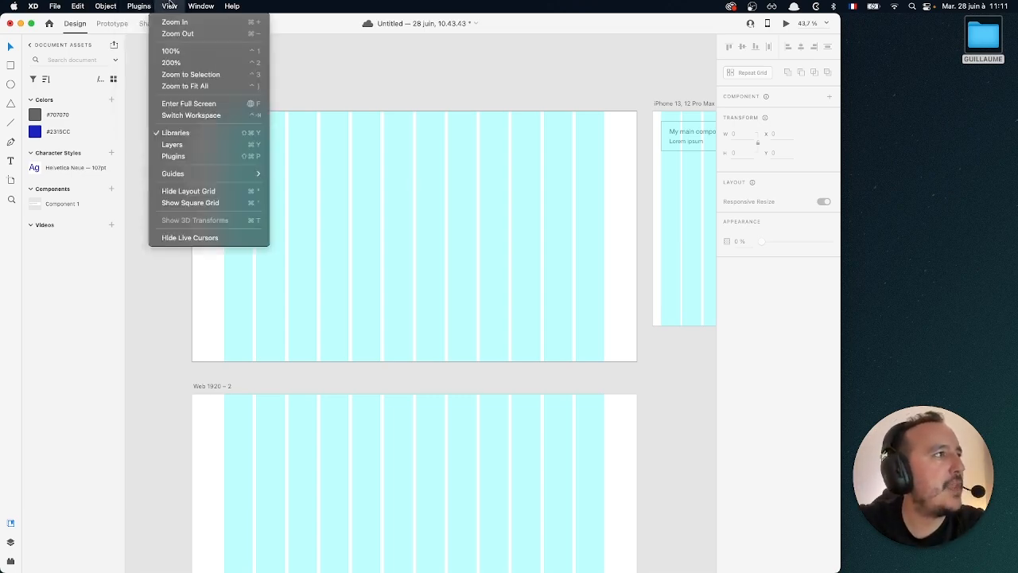
left_click(182, 196)
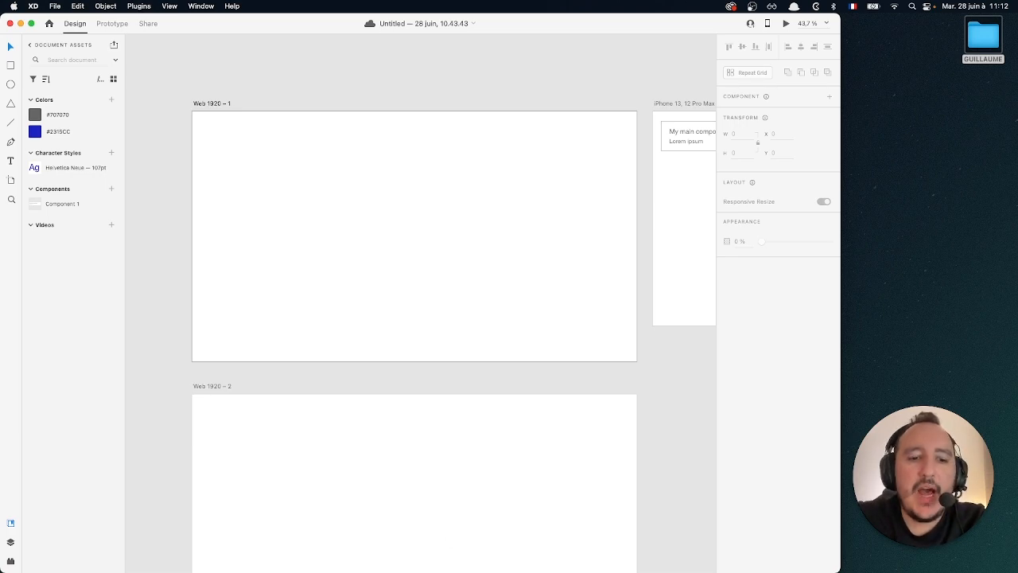
Switch to Chrome, maximize its window and highlight Bootstrap in the list of CSS frameworks in the search results.
key("super+Tab")
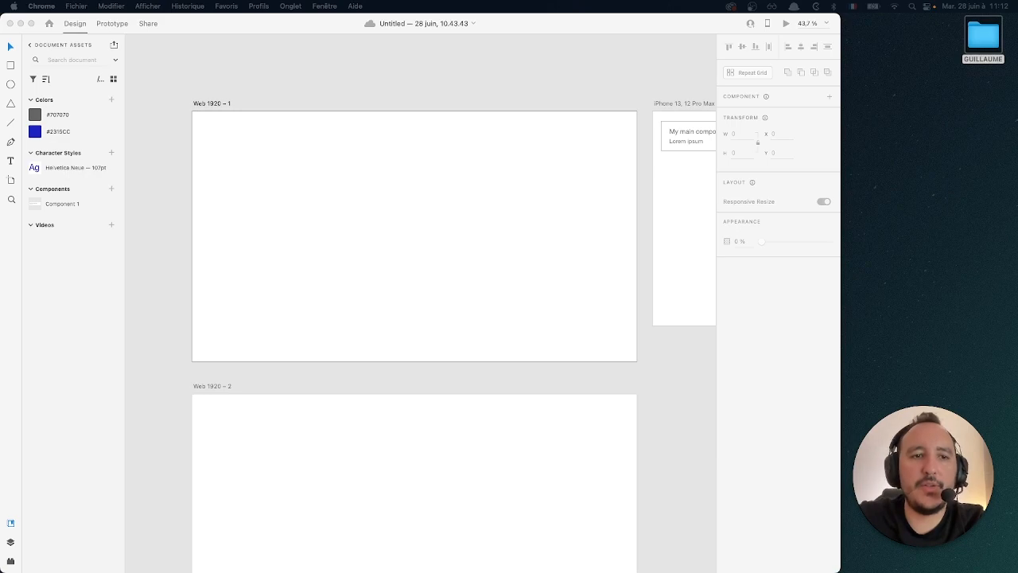
left_click_drag(259, 571, 313, 164)
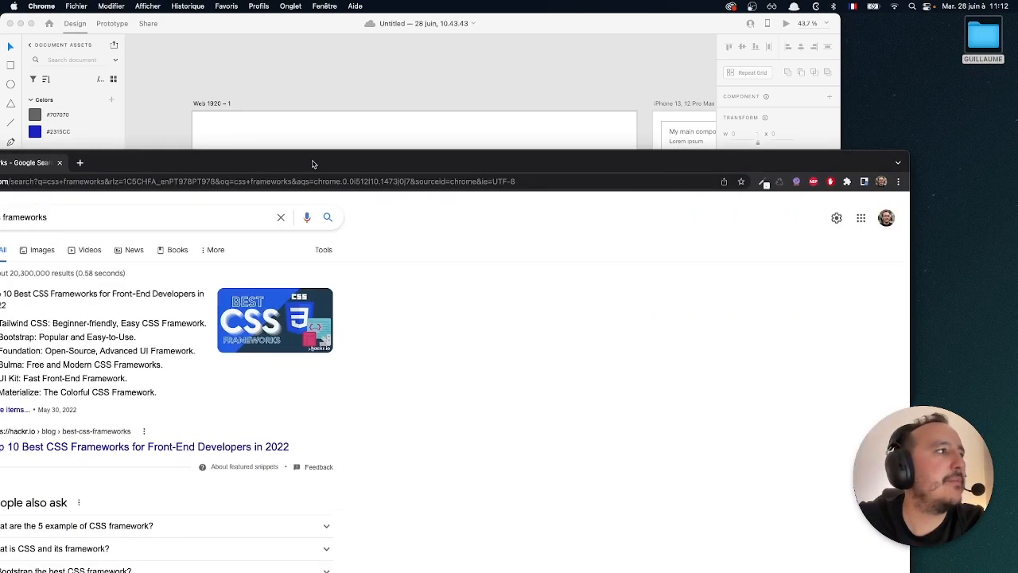
double_click(313, 164)
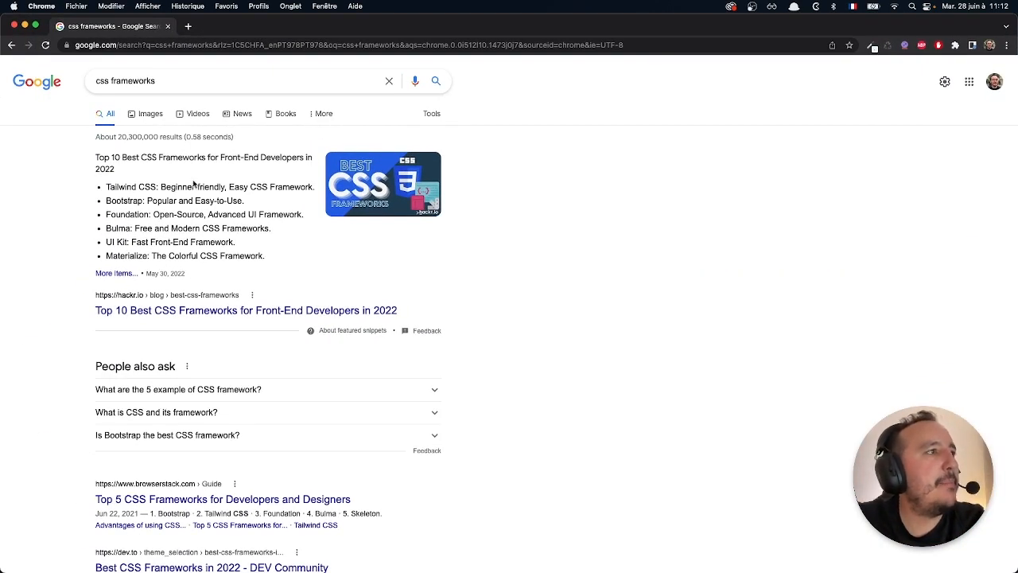
double_click(123, 200)
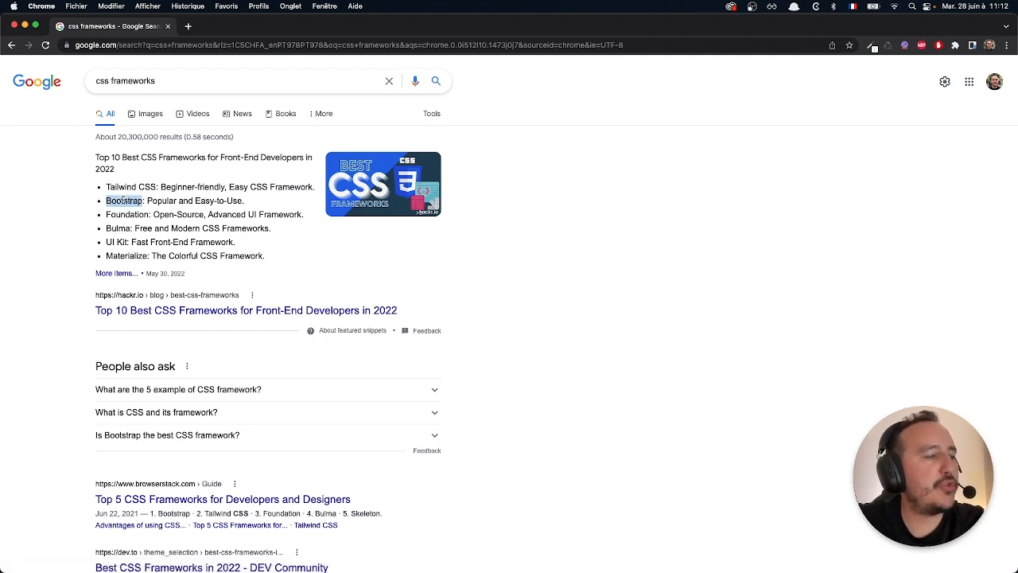
Search the web for "bootstrap css" in a new tab, then open the Bootstrap 3.4 documentation's home page.
left_click(187, 26)
type("boot")
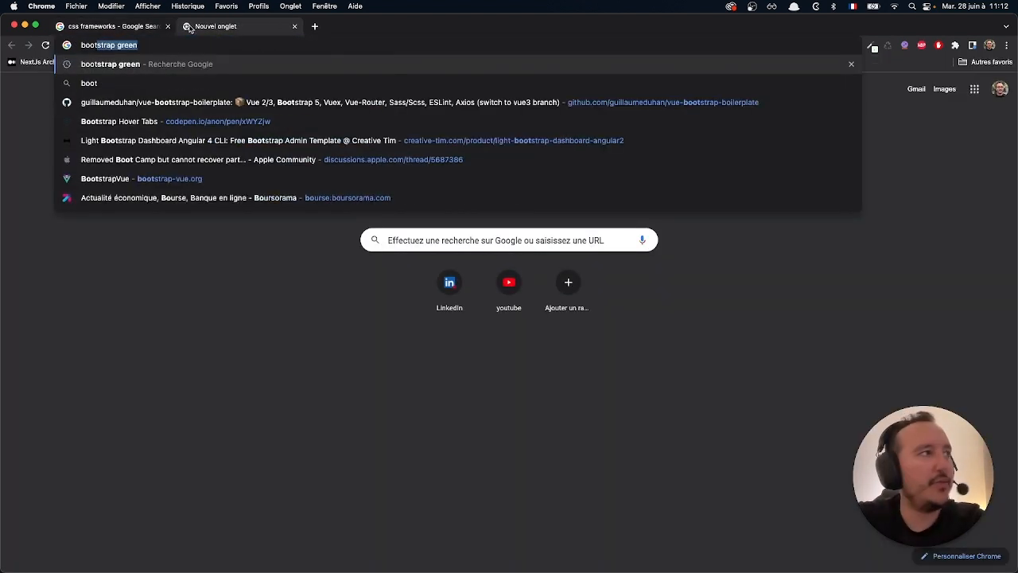
type("strap css")
key("Return")
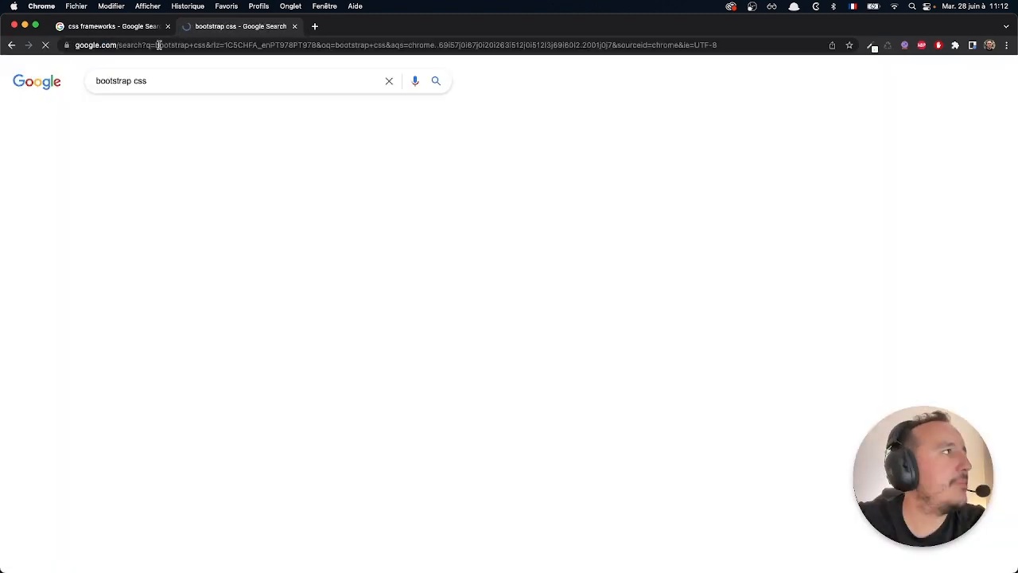
left_click(131, 215)
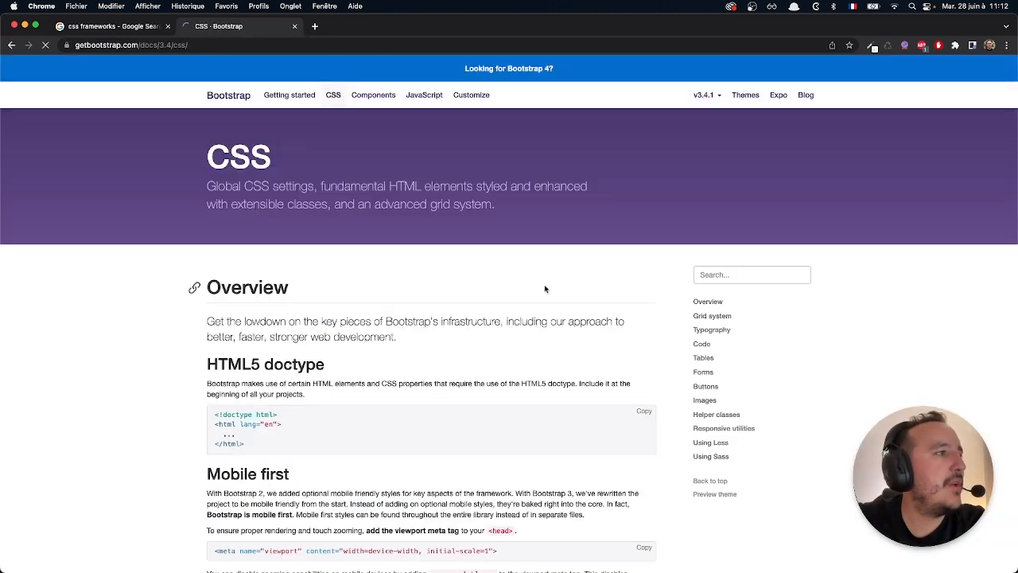
left_click(227, 96)
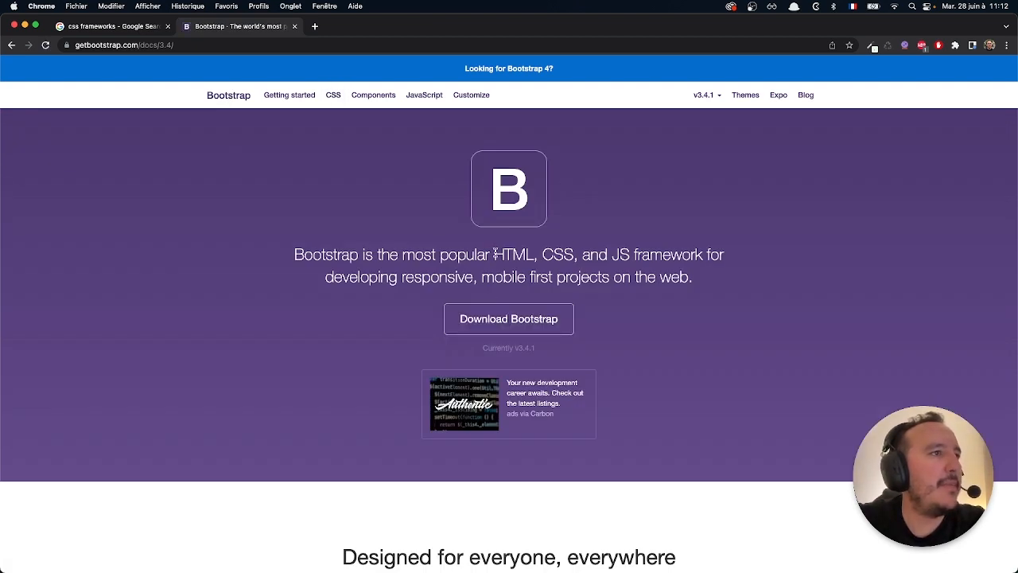
Read the Bootstrap home page from the framework description through to the official themes section.
left_click_drag(495, 254, 702, 253)
left_click(591, 253)
left_click(701, 253)
scroll(672, 343, "down", 5)
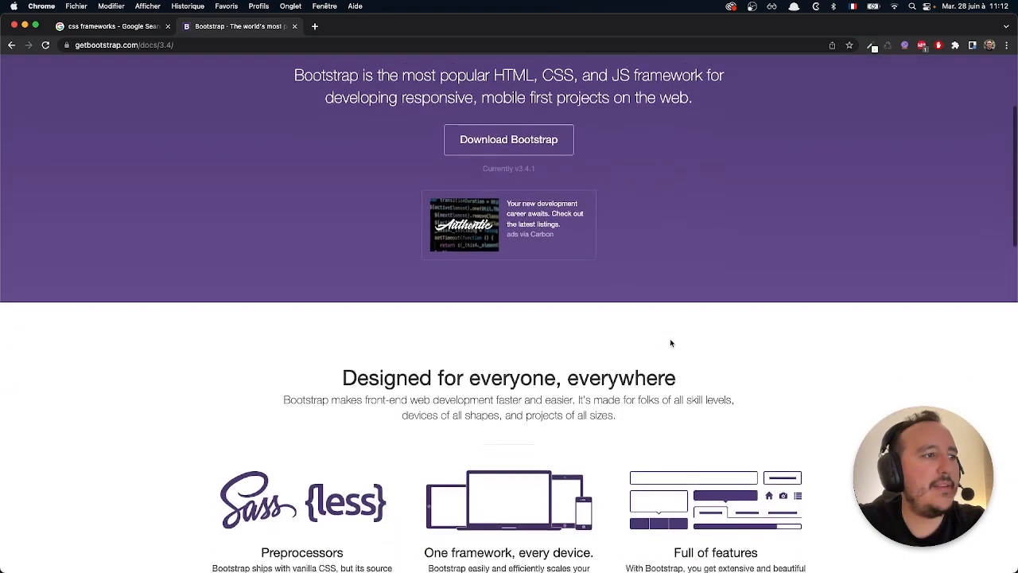
scroll(670, 343, "down", 10)
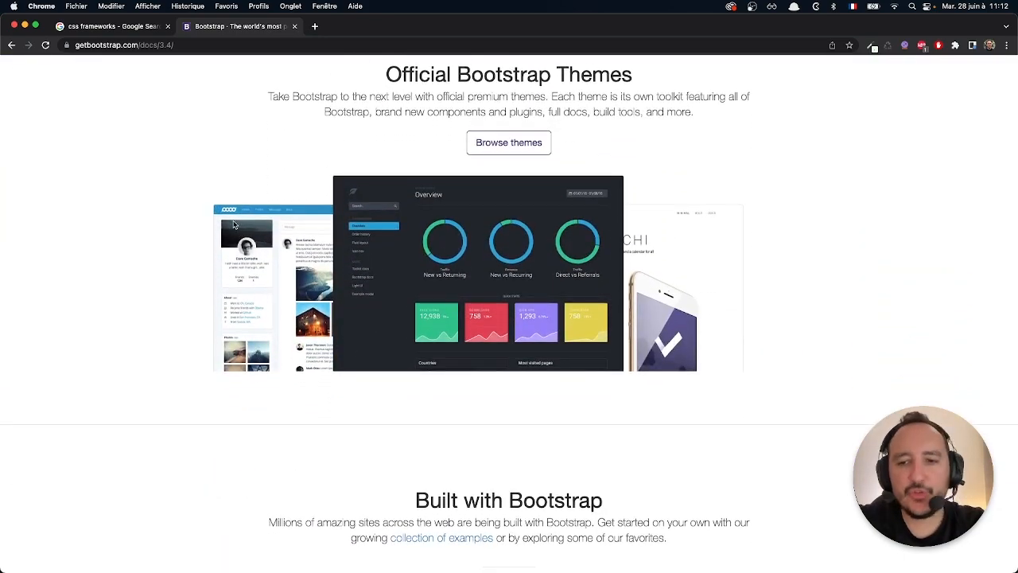
Switch to Adobe XD and draw a rectangle about 490 by 126 in the upper-left area of the Web 1920 – 1 artboard.
scroll(460, 259, "up", 1)
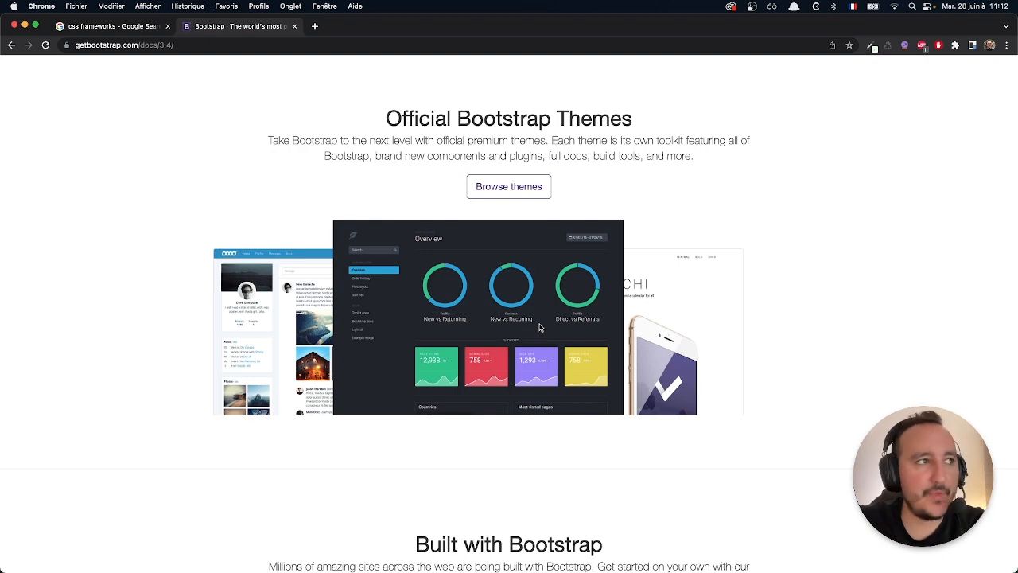
key("ctrl+Up")
left_click(364, 169)
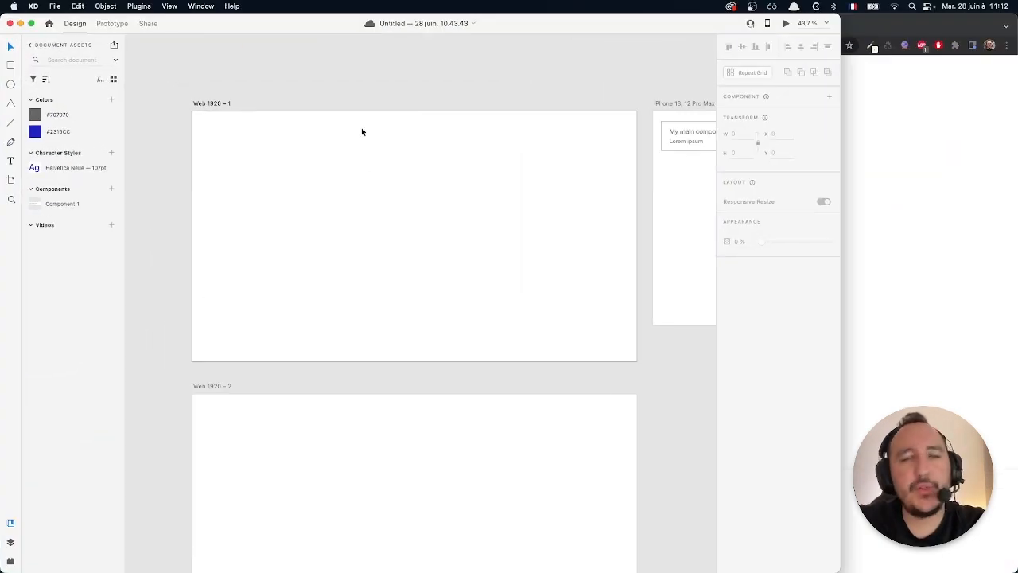
left_click(518, 143)
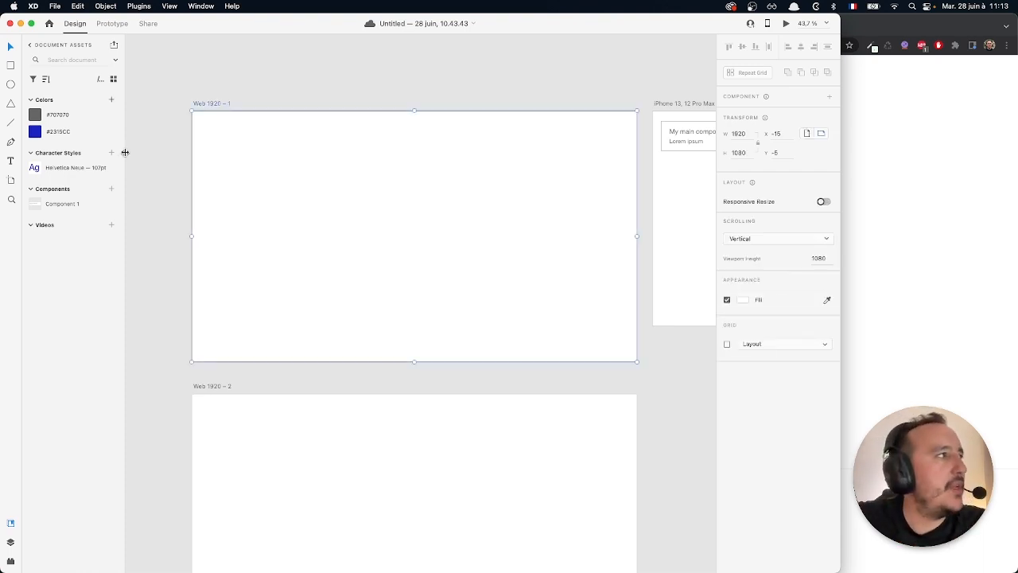
key("r")
mouse_move(223, 146)
left_mouse_down()
mouse_move(282, 175)
mouse_move(337, 175)
left_mouse_up()
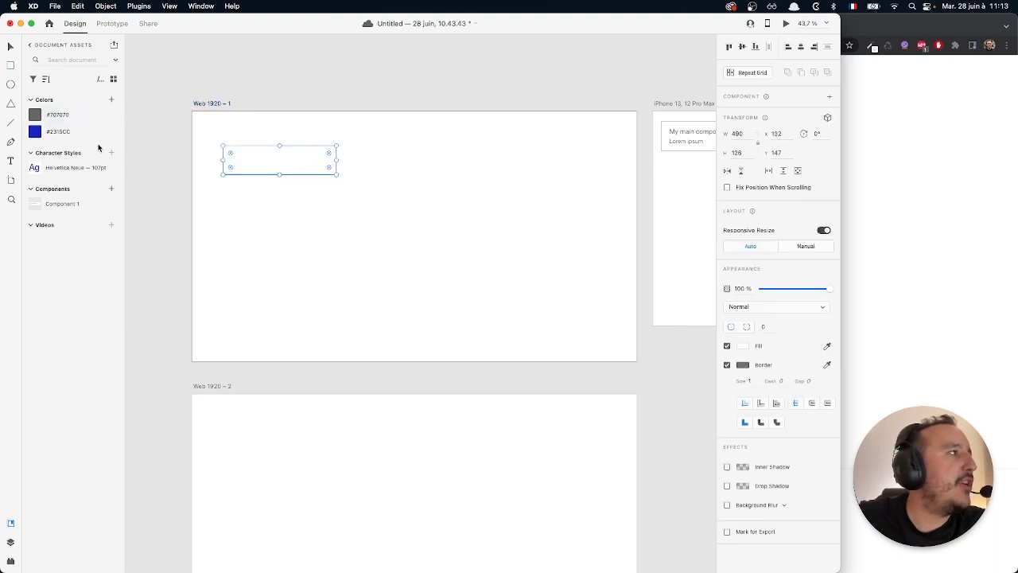
Add the text "Button" centred inside the rectangle and shrink the rectangle evenly around the label.
left_click(11, 159)
left_click(280, 157)
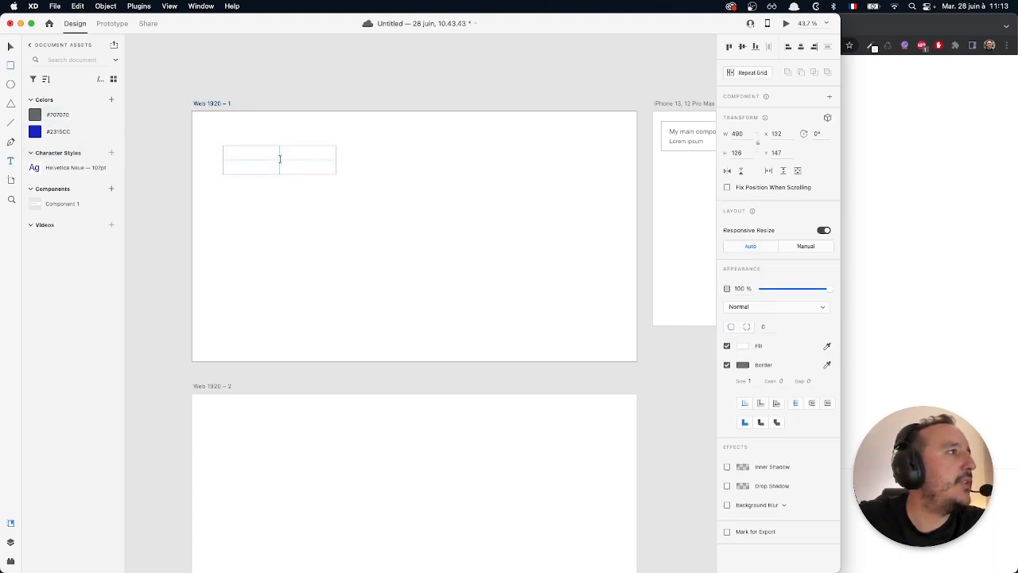
type("Button")
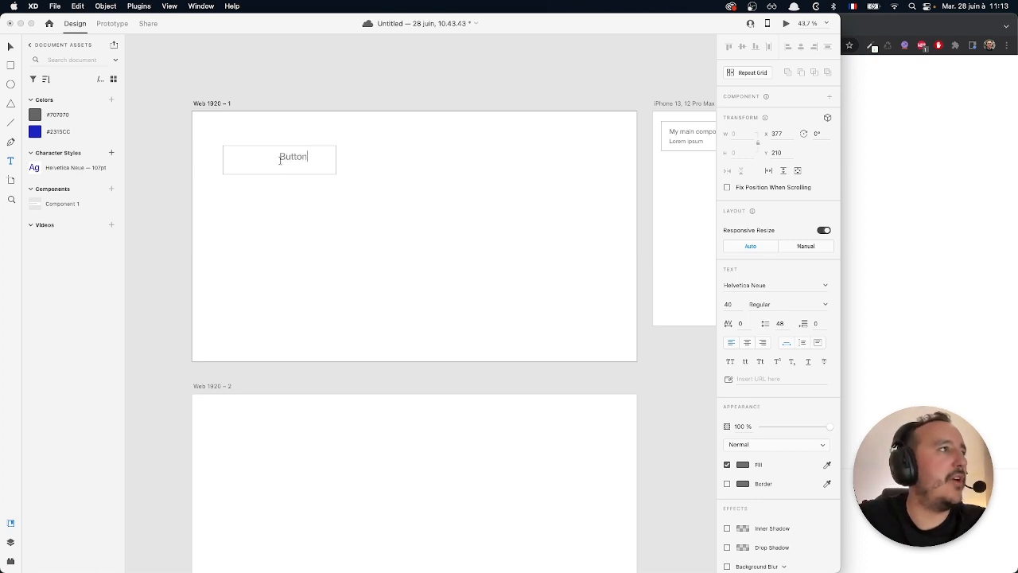
left_click(9, 48)
mouse_move(284, 155)
left_mouse_down()
mouse_move(243, 160)
mouse_move(275, 159)
left_mouse_up()
left_click(275, 154)
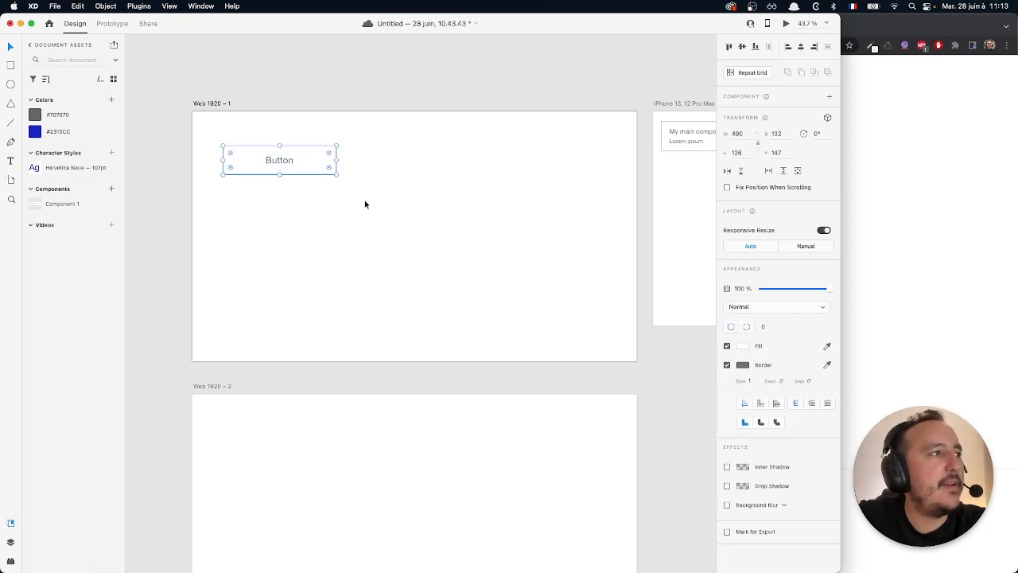
left_click_drag(336, 174, 310, 169)
left_click(310, 179)
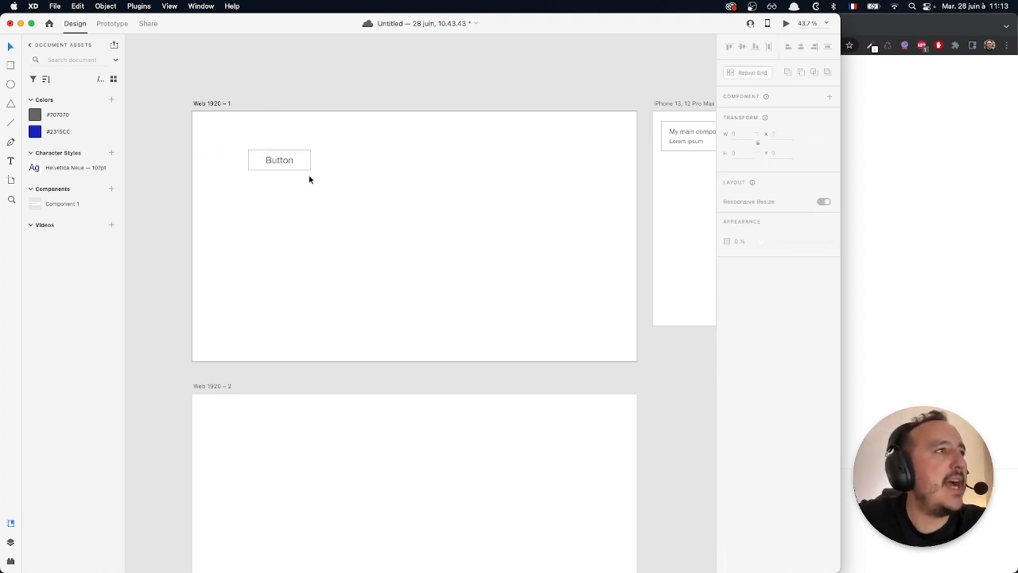
Turn the "Button" text into a component, then delete the label and its rectangle from the artboard.
left_click(269, 167)
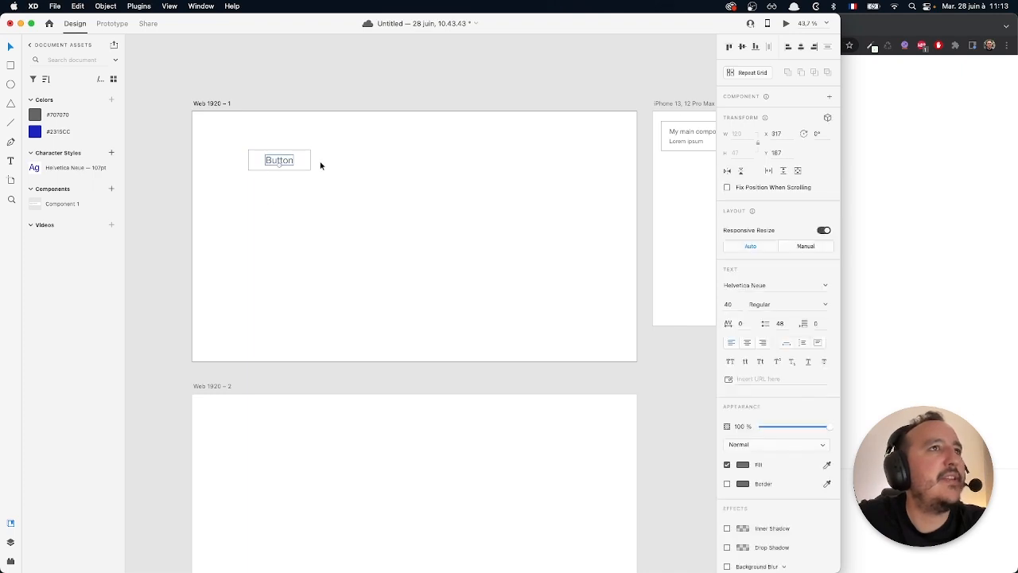
left_click(829, 99)
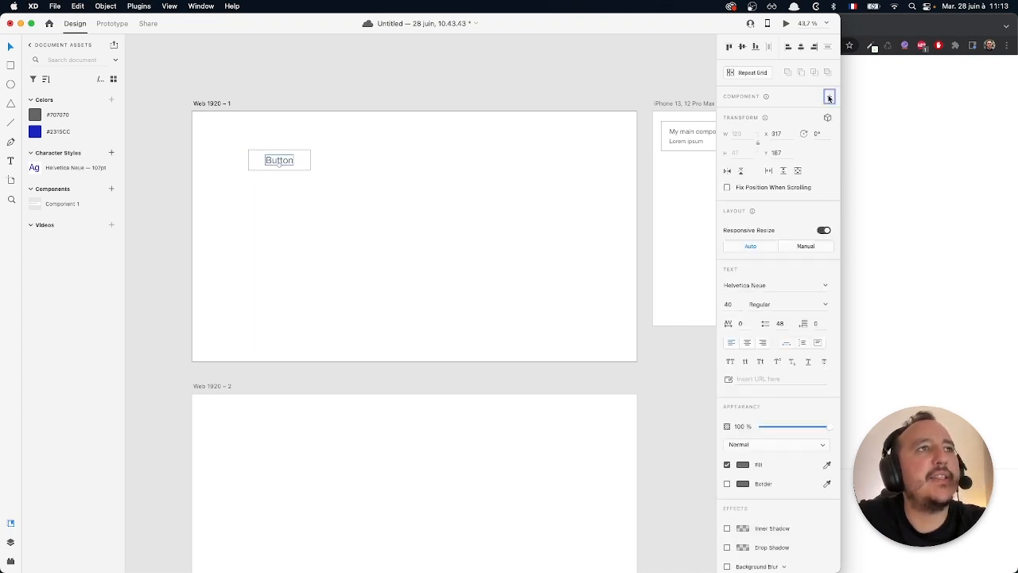
left_click(333, 208)
left_click_drag(327, 188, 233, 145)
key("Delete")
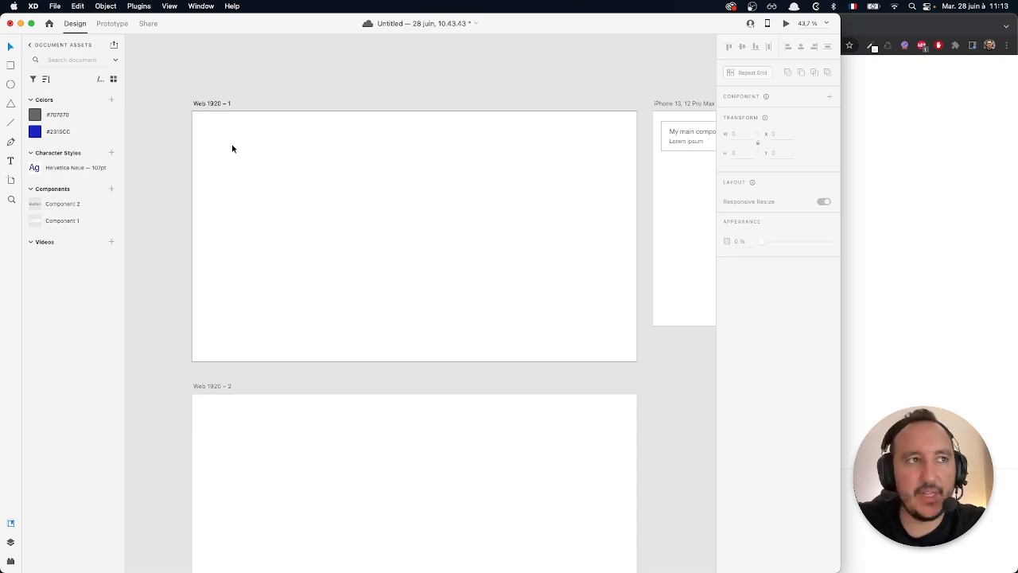
Switch to Chrome and open the Getting started page of the Bootstrap 3.4 documentation.
left_click(869, 247)
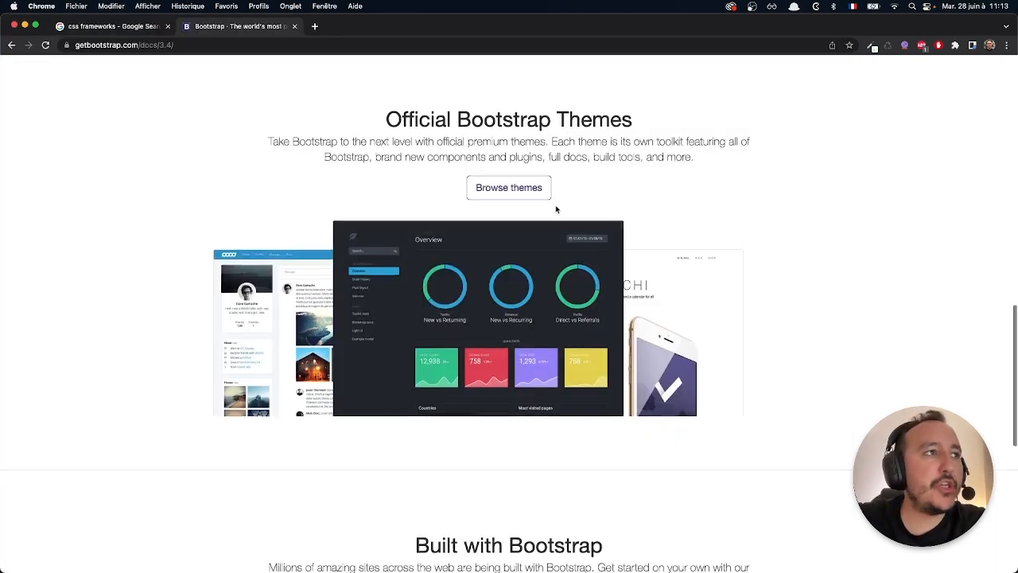
scroll(557, 204, "up", 15)
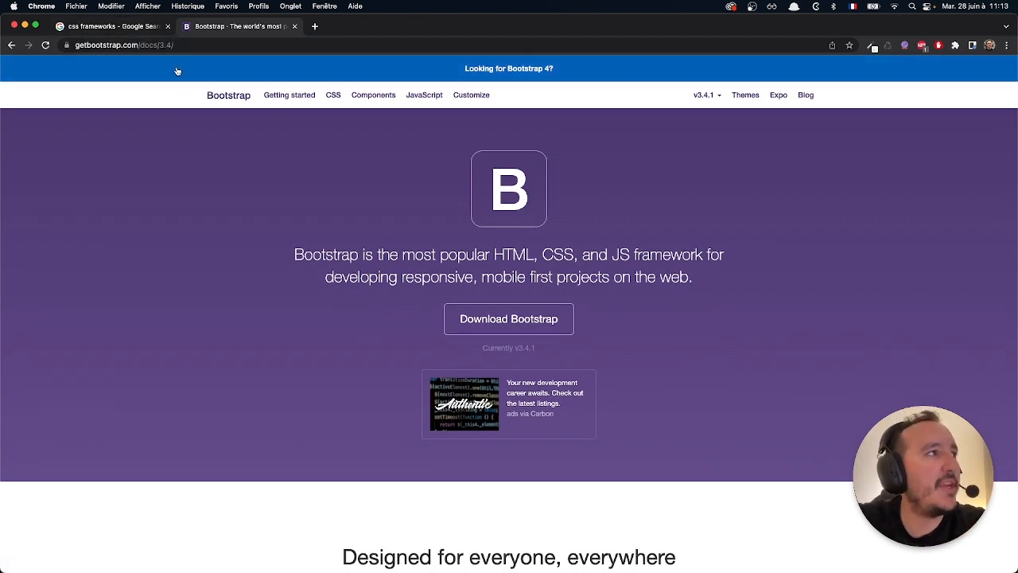
left_click(282, 97)
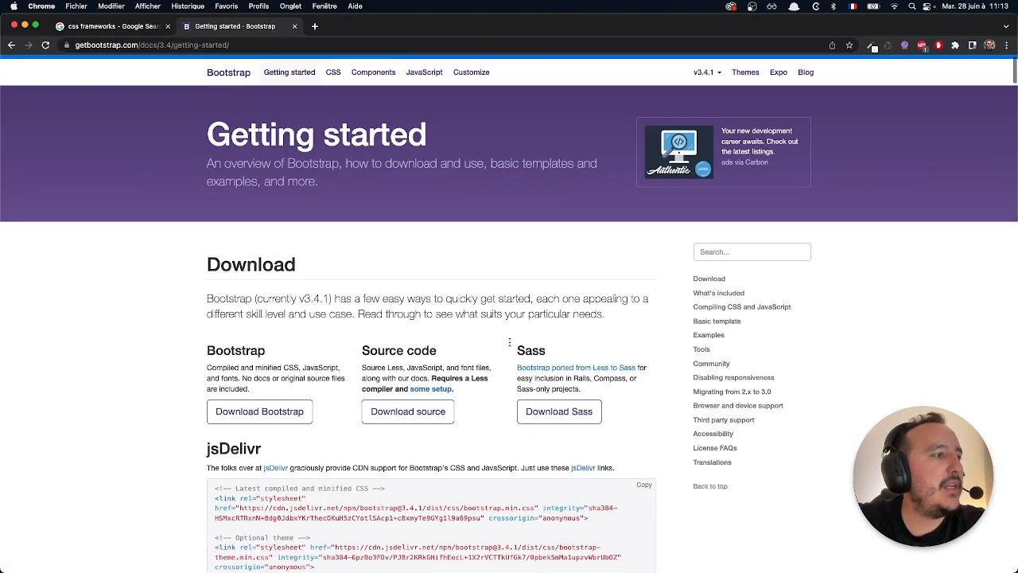
Examine the Getting started page from the jsDelivr links through the precompiled file structure, highlighting the file tree, to the basic template.
scroll(493, 318, "down", 5)
left_click_drag(380, 433, 213, 307)
left_click(232, 317)
scroll(232, 319, "down", 20)
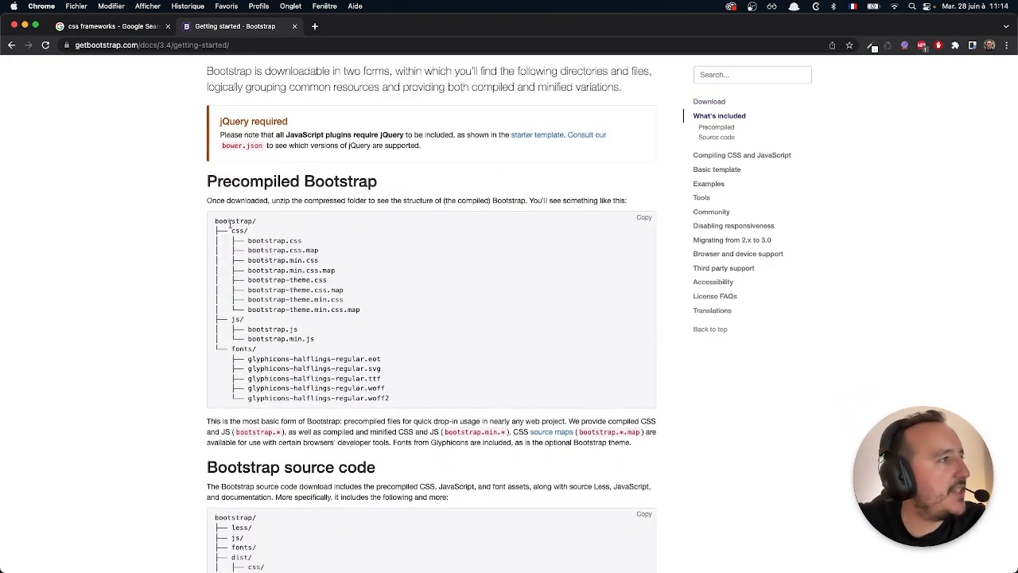
left_click_drag(233, 222, 405, 398)
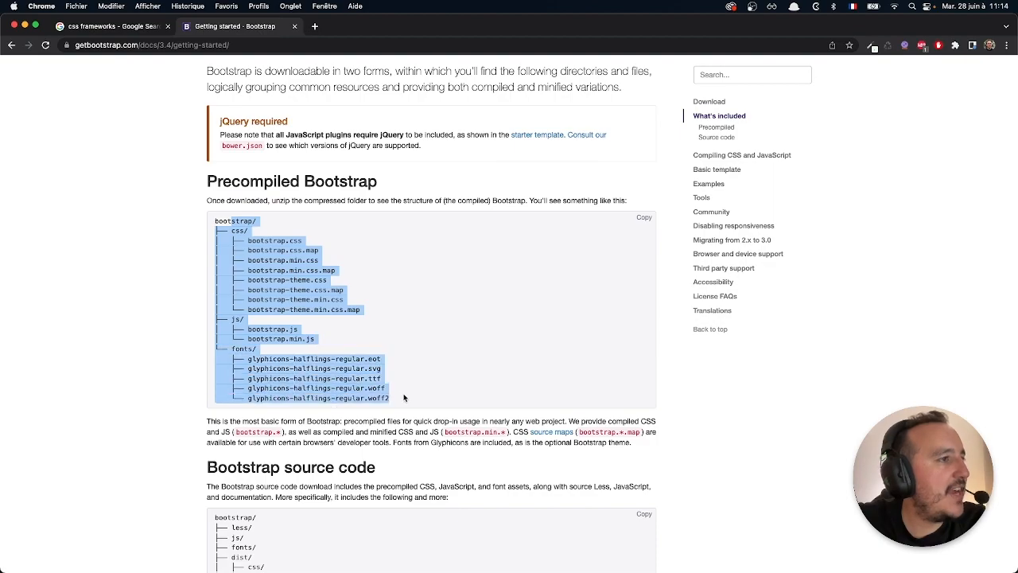
left_click(392, 396)
scroll(382, 389, "down", 20)
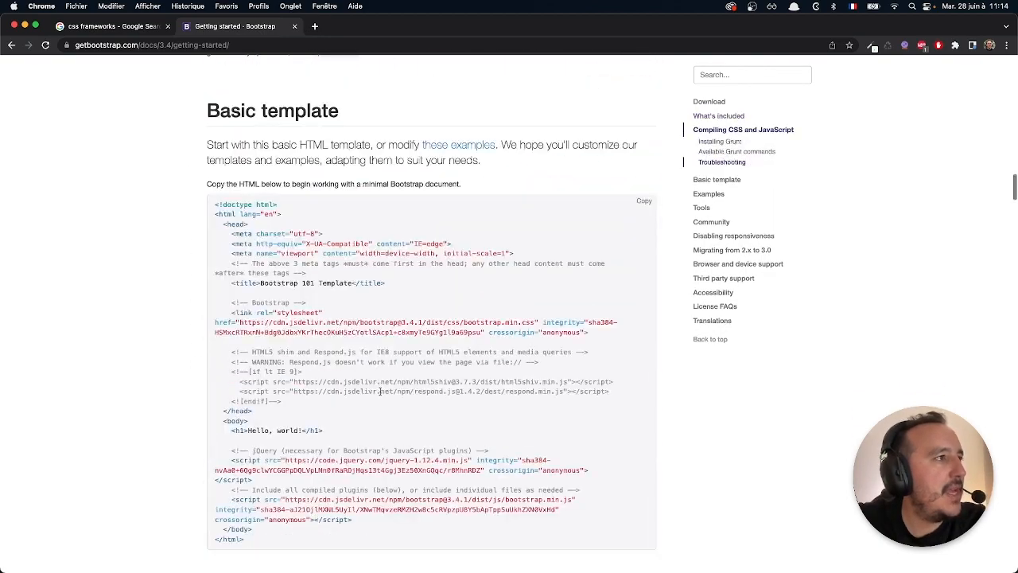
scroll(380, 391, "up", 20)
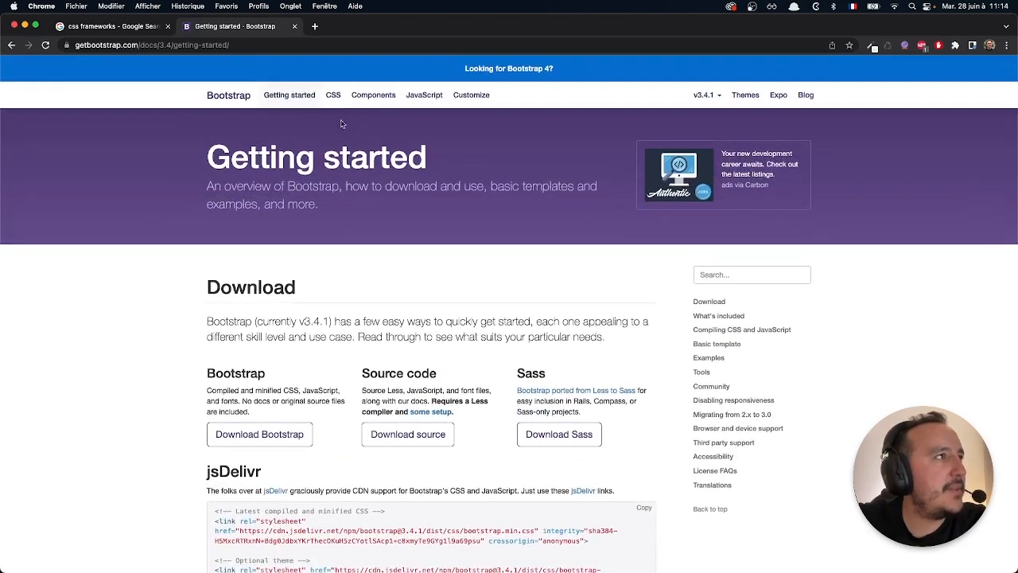
Open the Bootstrap Components page and look through the available Glyphicons.
left_click(370, 99)
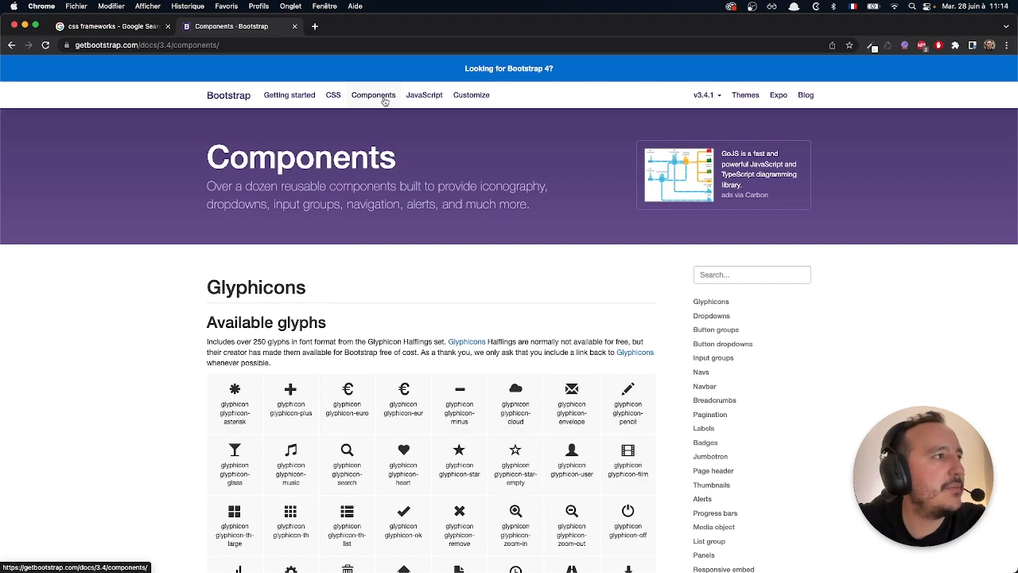
scroll(385, 160, "down", 9)
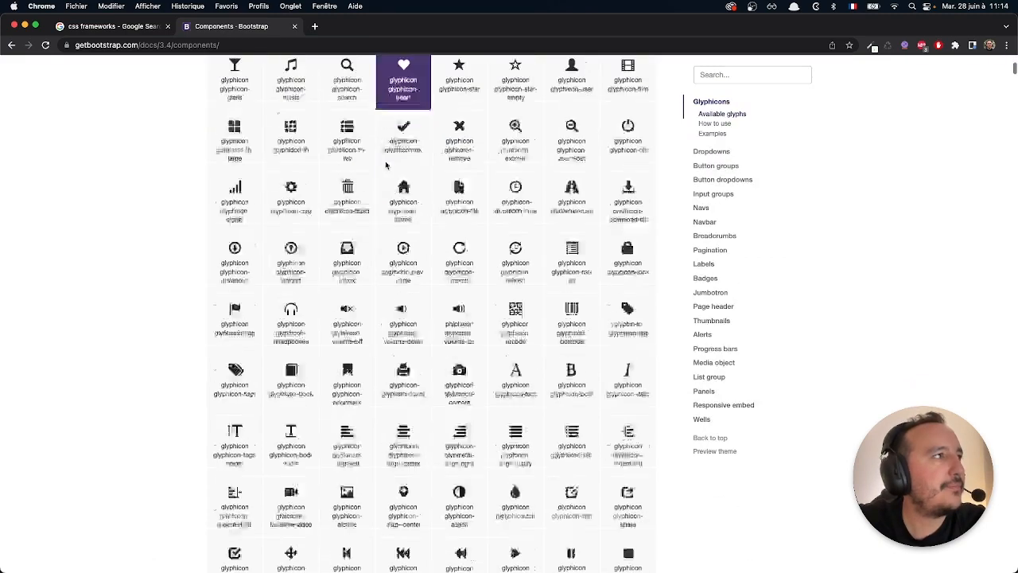
scroll(385, 162, "up", 9)
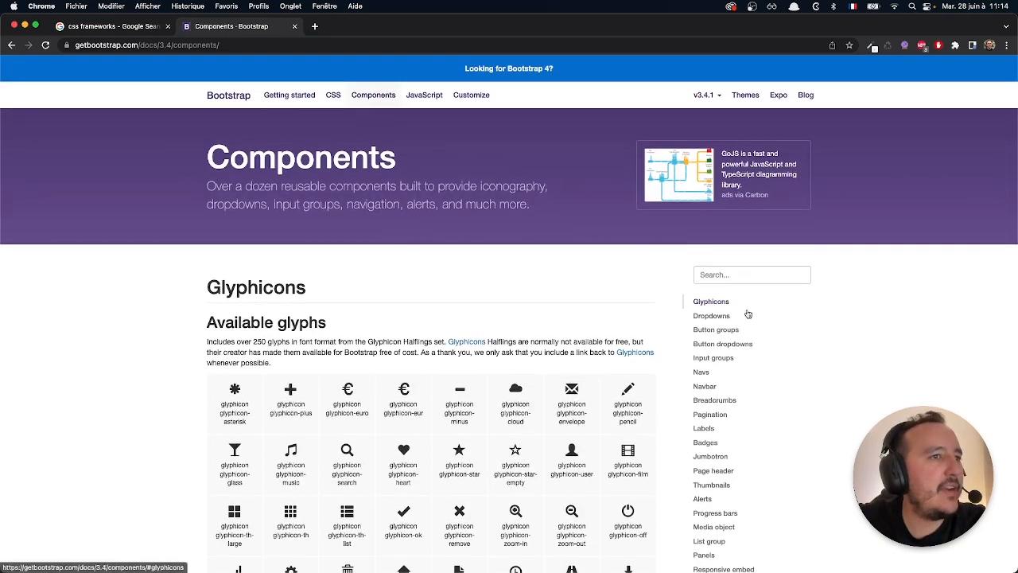
Examine the Dropdowns section, opening and closing the Dropup example and reading on past the alignment notes.
left_click(710, 317)
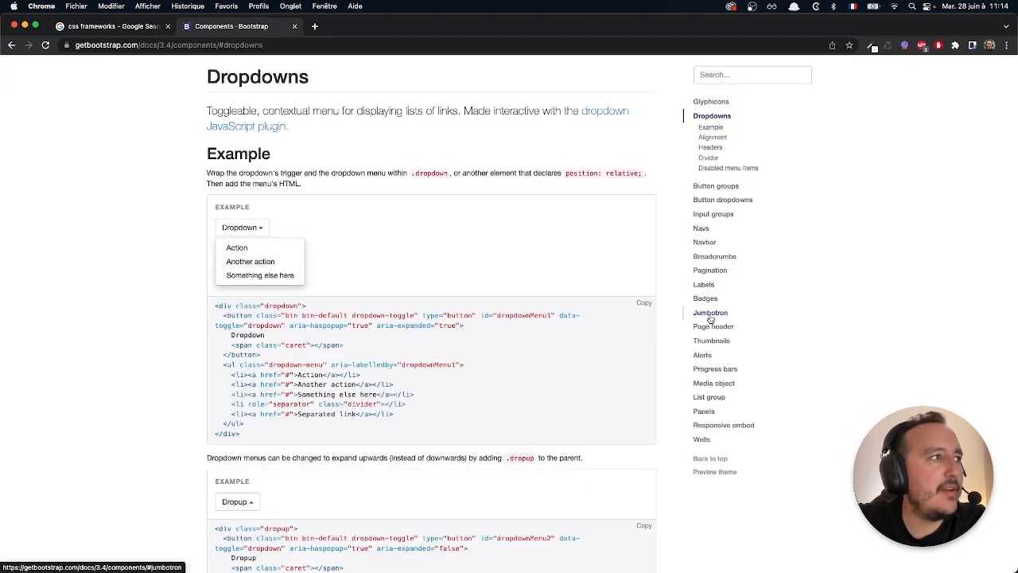
scroll(307, 317, "down", 5)
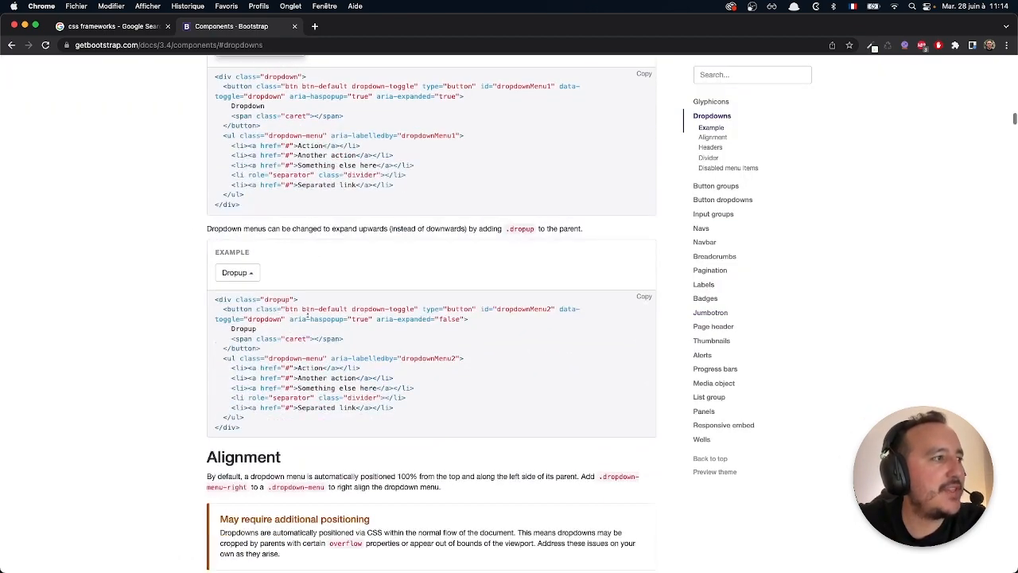
left_click(237, 272)
left_click(237, 272)
scroll(251, 272, "down", 10)
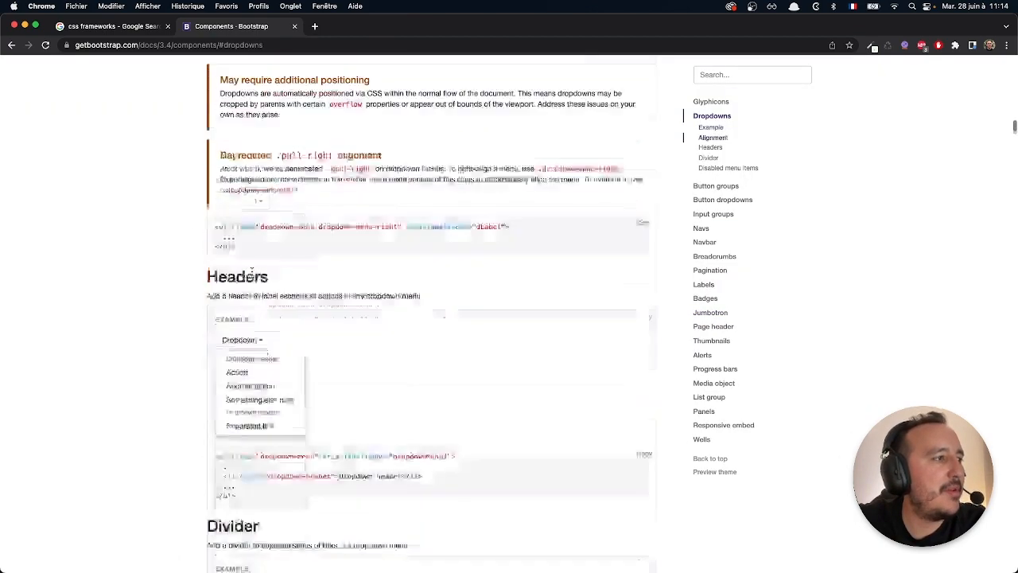
scroll(252, 273, "down", 4)
View the Labels examples and the Navbar section, opening and closing the dropdown in the default navbar example.
left_click(704, 284)
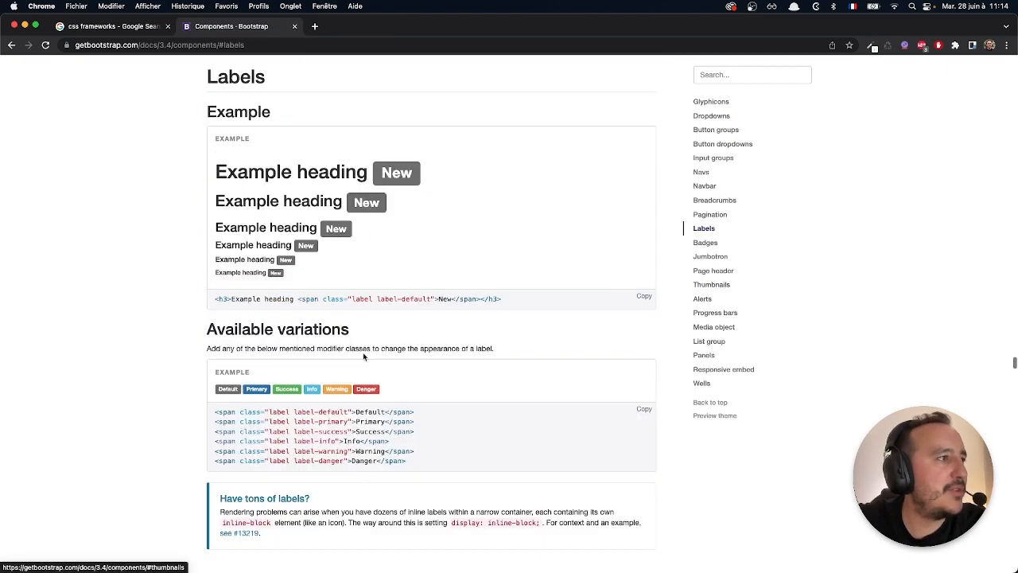
left_click(705, 186)
scroll(485, 271, "down", 2)
scroll(485, 270, "down", 2)
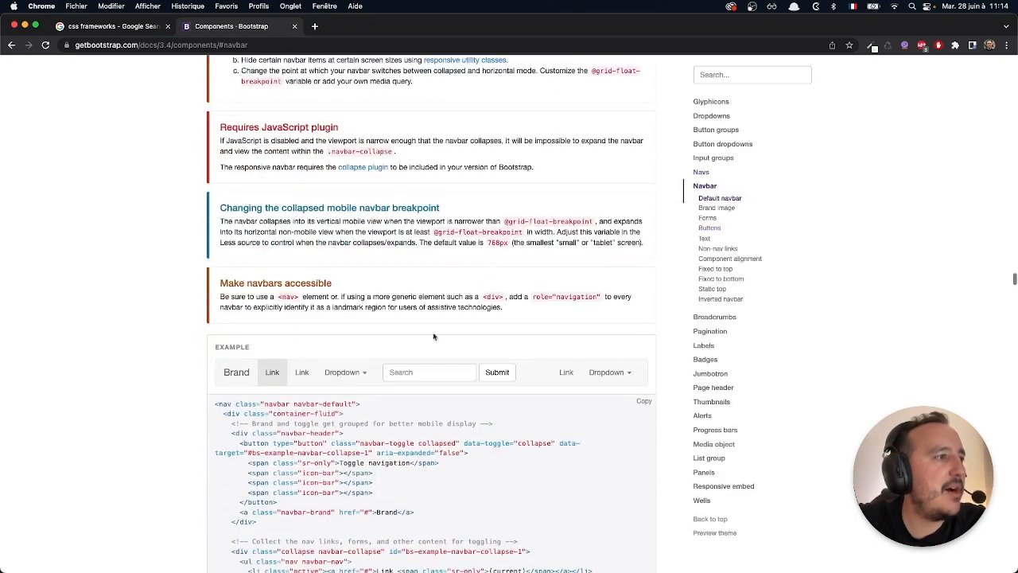
left_click(342, 372)
left_click(506, 339)
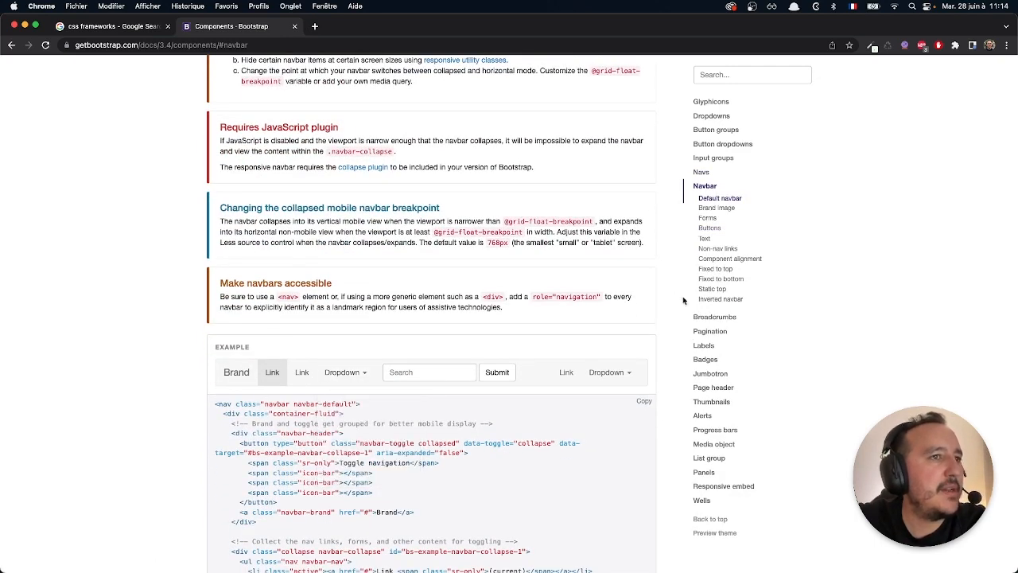
View the Breadcrumbs, Alerts and Panels sections, highlight the basic panel example's text, and return to Alerts.
left_click(704, 322)
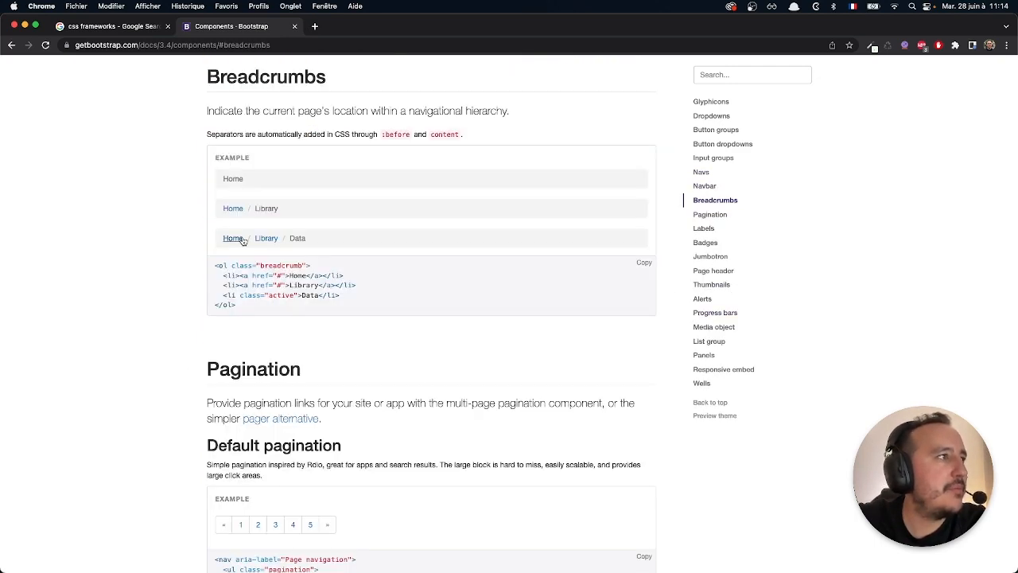
left_click(704, 300)
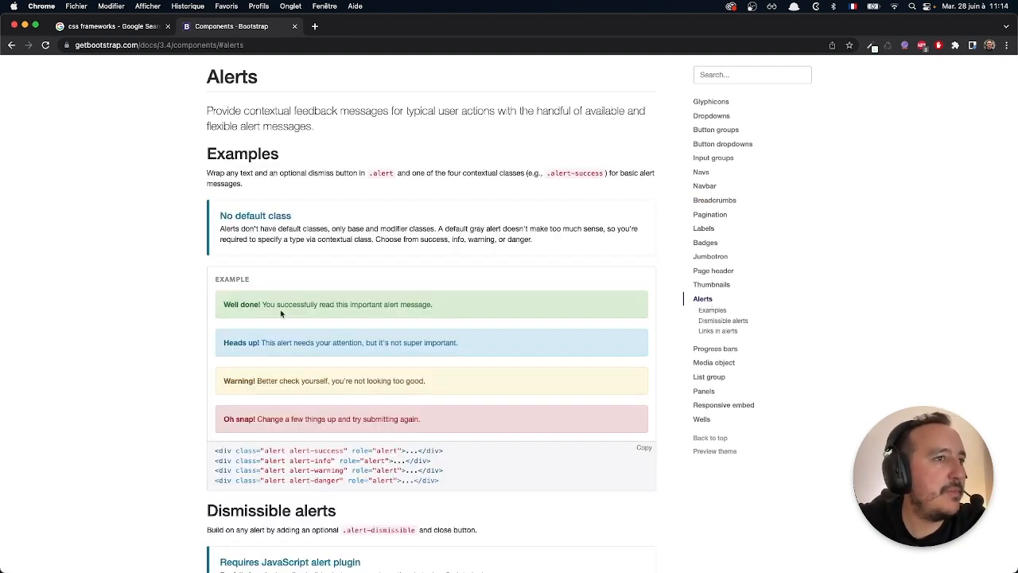
left_click(726, 391)
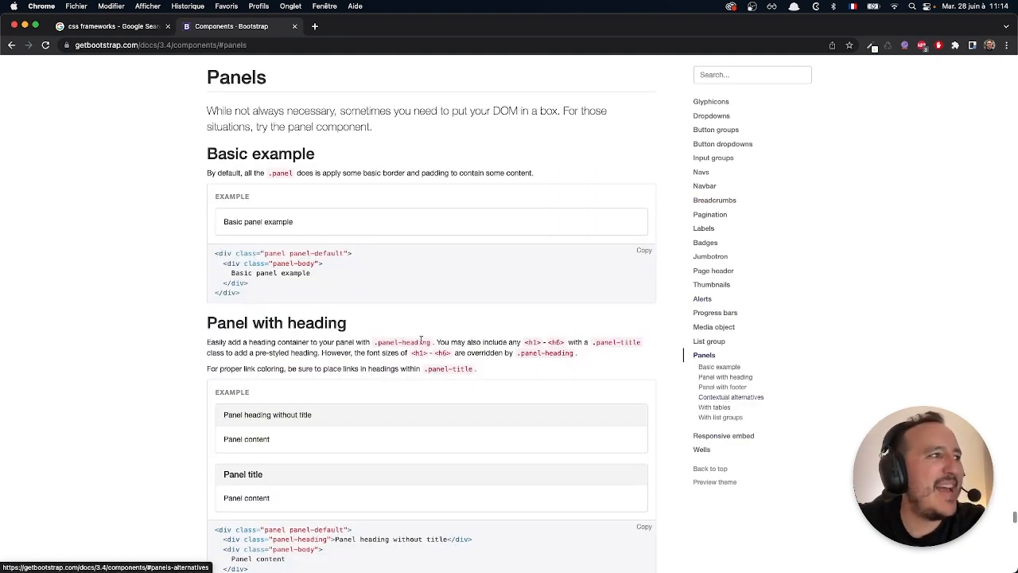
left_click_drag(294, 222, 241, 222)
left_click(243, 222)
scroll(349, 374, "left", 5)
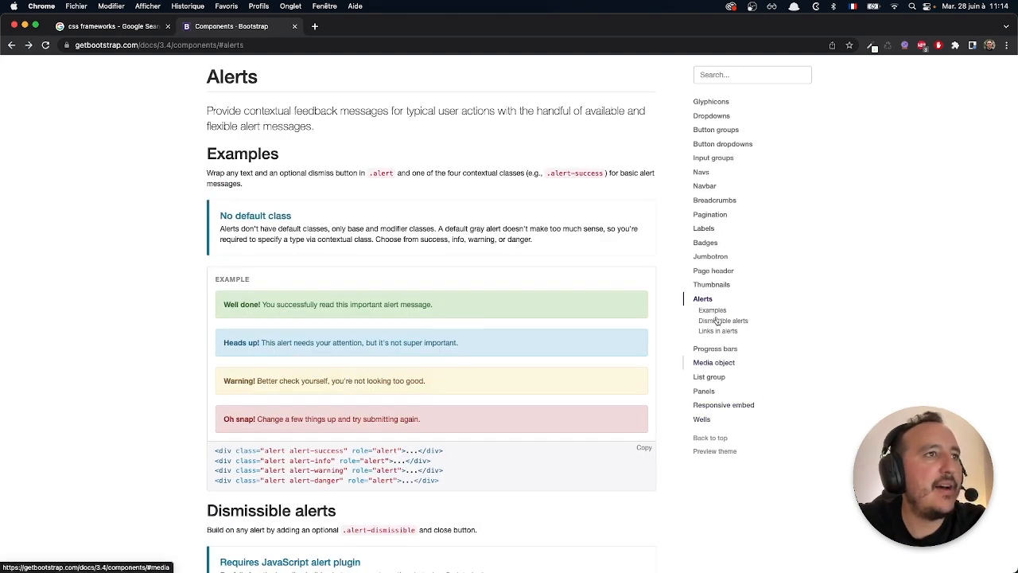
Look back up through the component sections, then load the Bootstrap site's root page, getbootstrap.com.
scroll(626, 175, "up", 5)
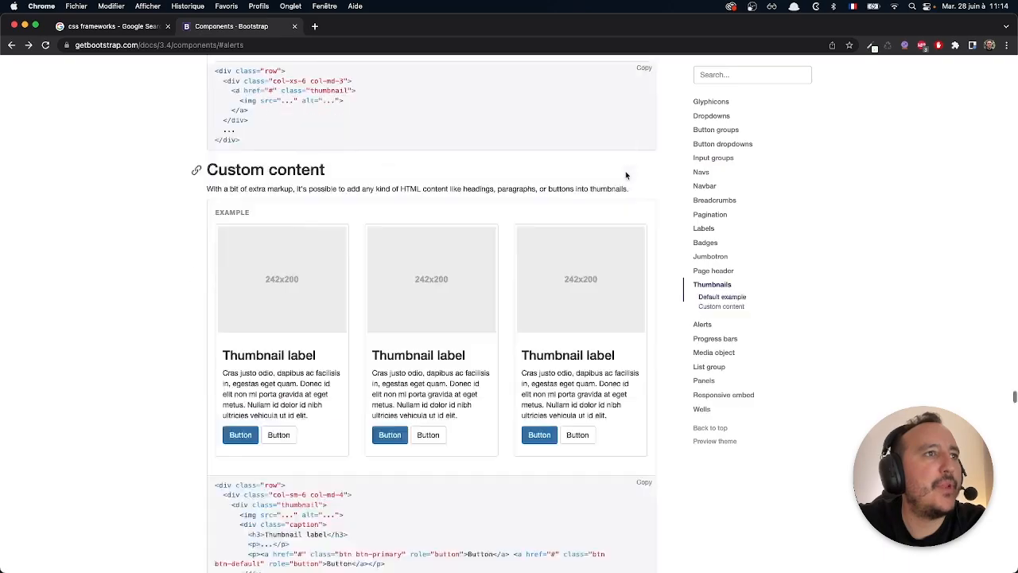
scroll(626, 175, "up", 20)
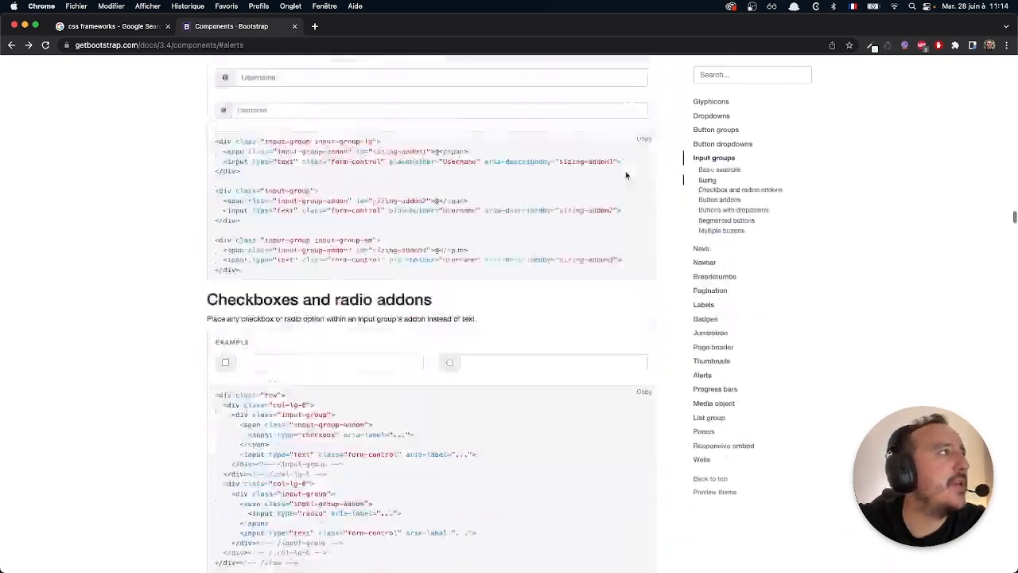
scroll(626, 175, "up", 15)
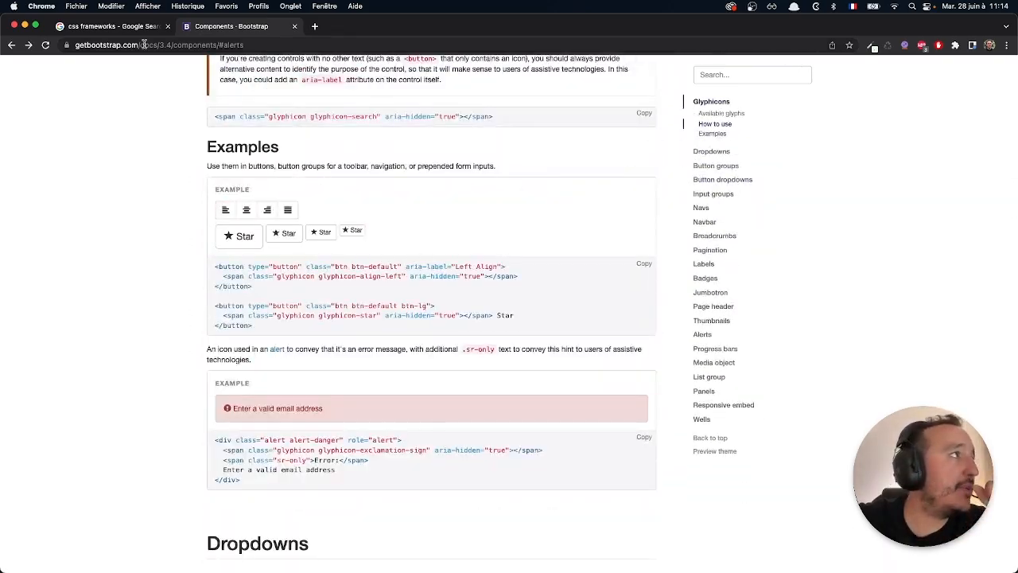
left_click_drag(144, 45, 243, 44)
key("BackSpace")
key("Return")
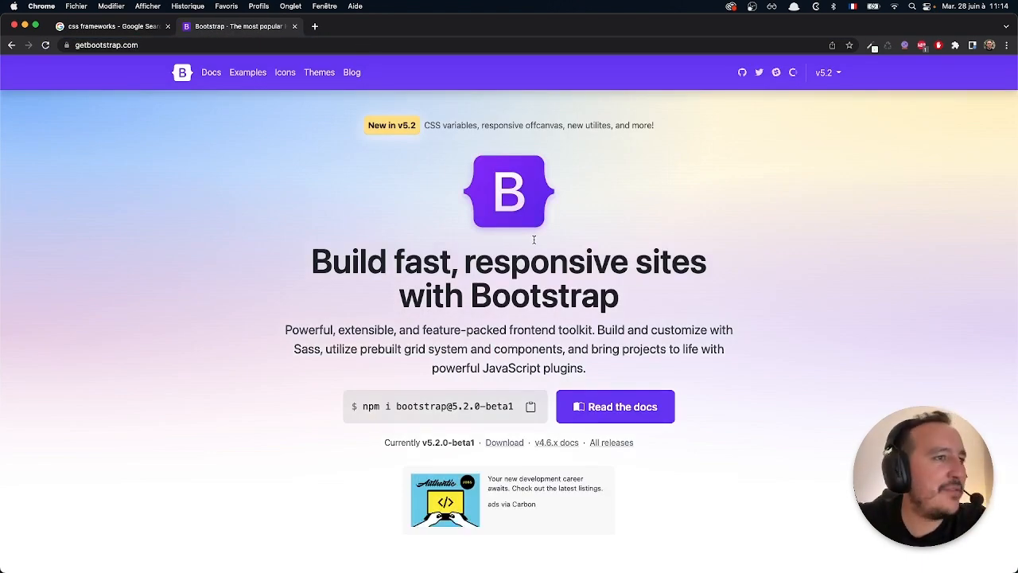
Open the Bootstrap documentation's Grid page under Layout and view its three-column example.
left_click(212, 72)
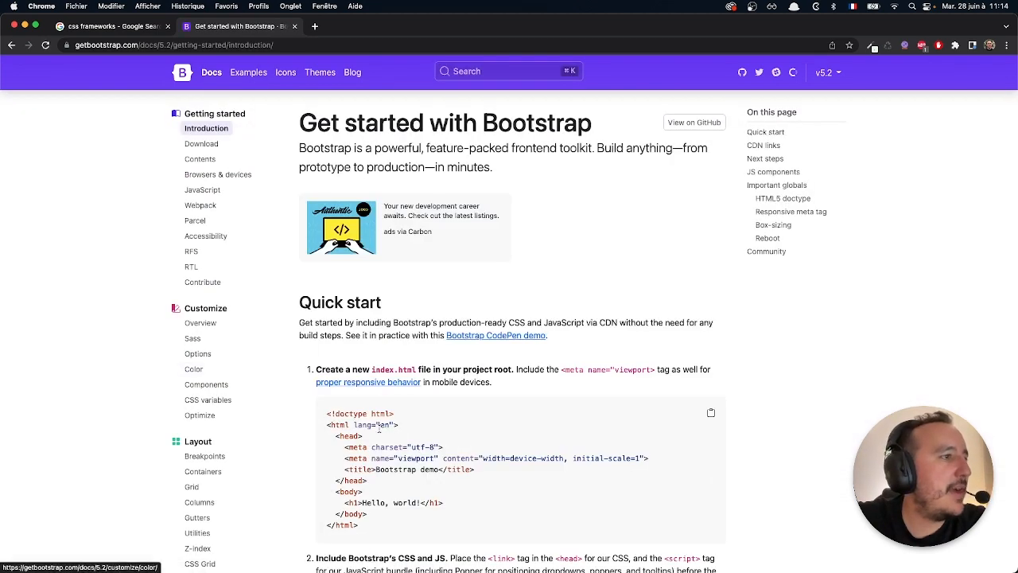
scroll(207, 382, "down", 3)
scroll(201, 503, "down", 3)
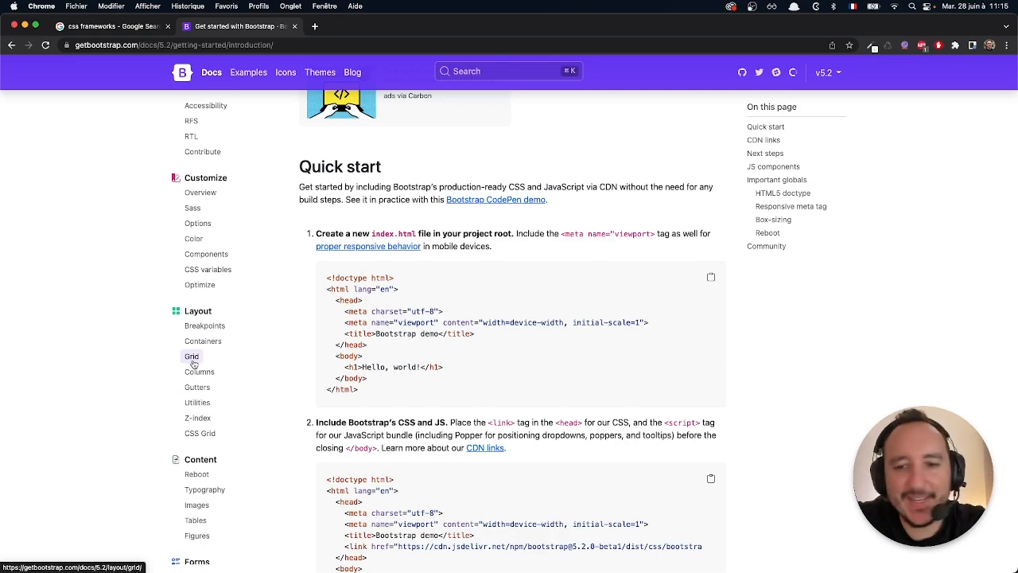
left_click(192, 358)
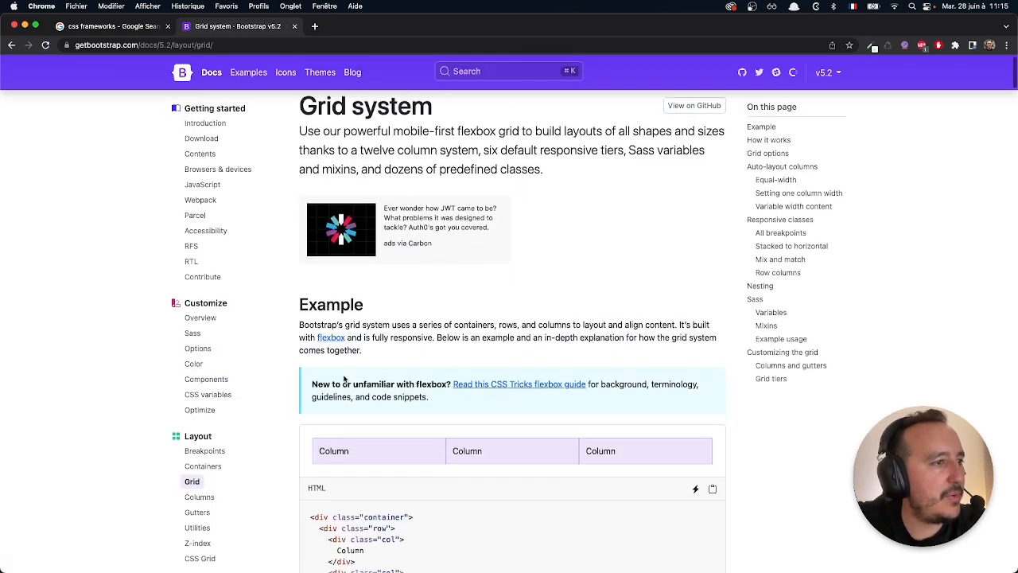
scroll(354, 350, "down", 1)
scroll(362, 393, "down", 5)
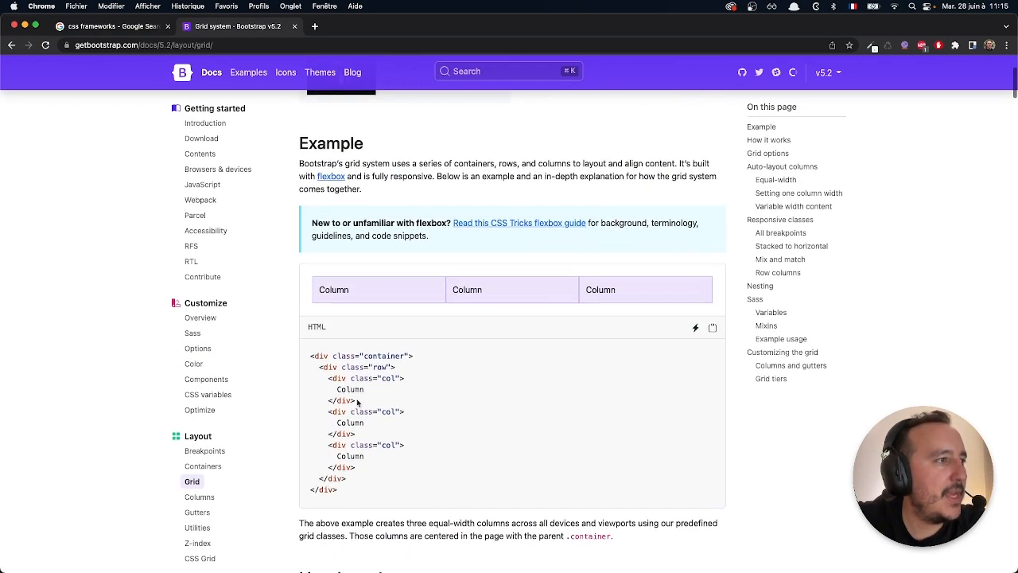
Examine the Grid options table, highlighting the number of columns and the breakpoint widths, and read on to Auto-layout columns.
scroll(358, 403, "down", 10)
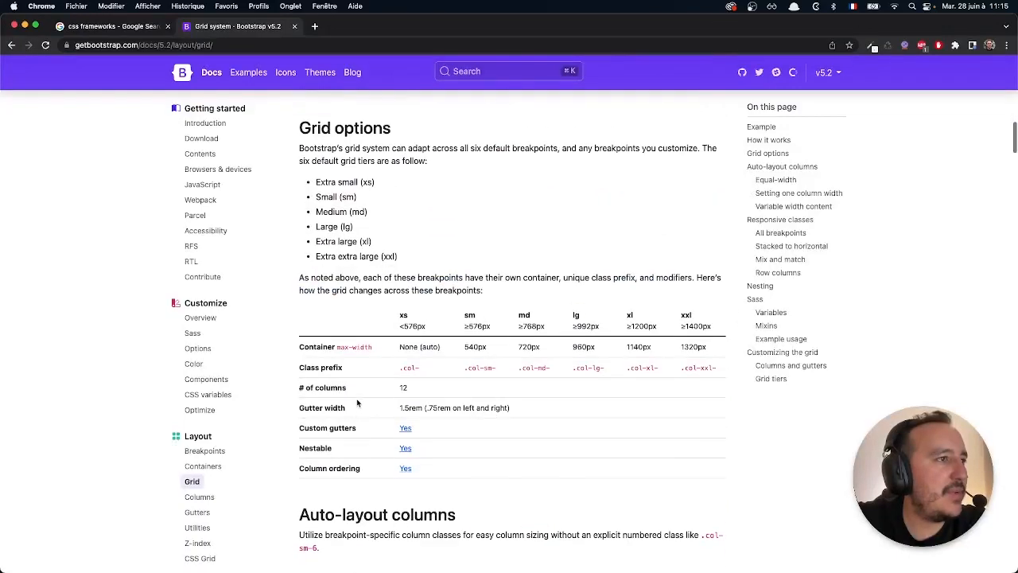
scroll(358, 403, "down", 1)
left_click_drag(393, 320, 415, 321)
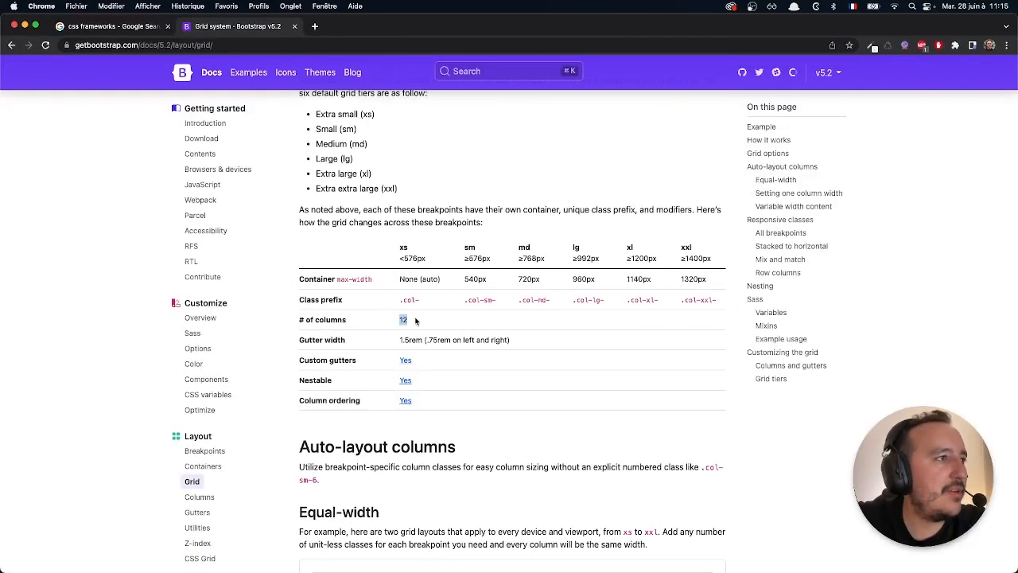
left_click_drag(402, 258, 601, 258)
left_click(434, 262)
left_click(522, 258)
left_click(612, 257)
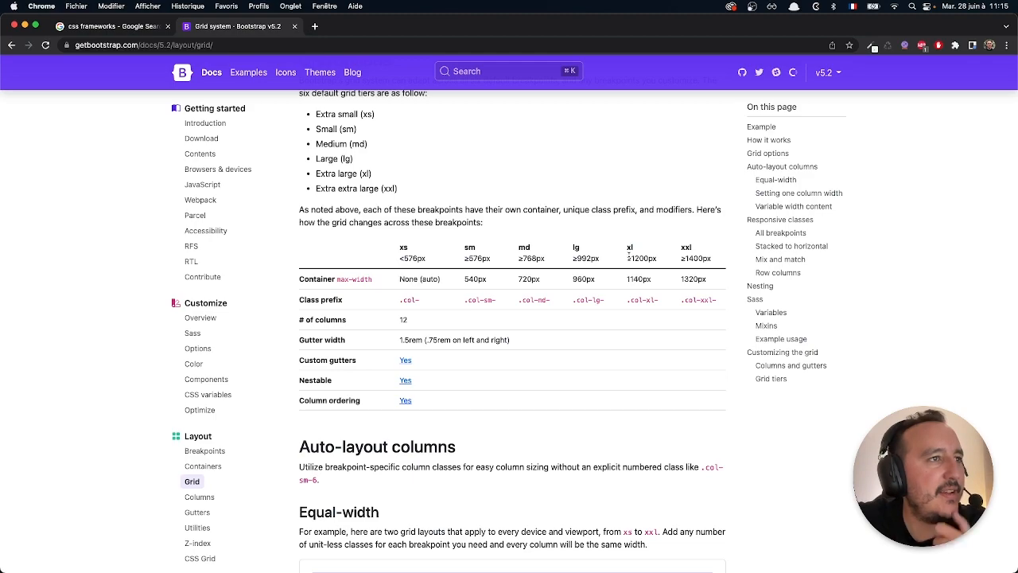
scroll(653, 253, "down", 7)
scroll(653, 254, "up", 4)
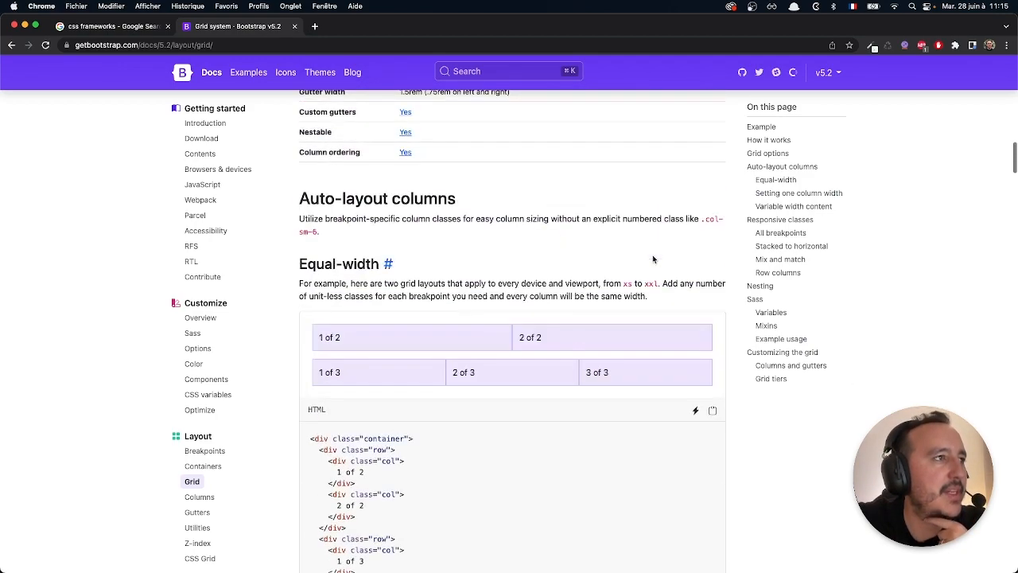
Switch to Adobe XD and show the layout grid on the artboards.
key("ctrl+Up")
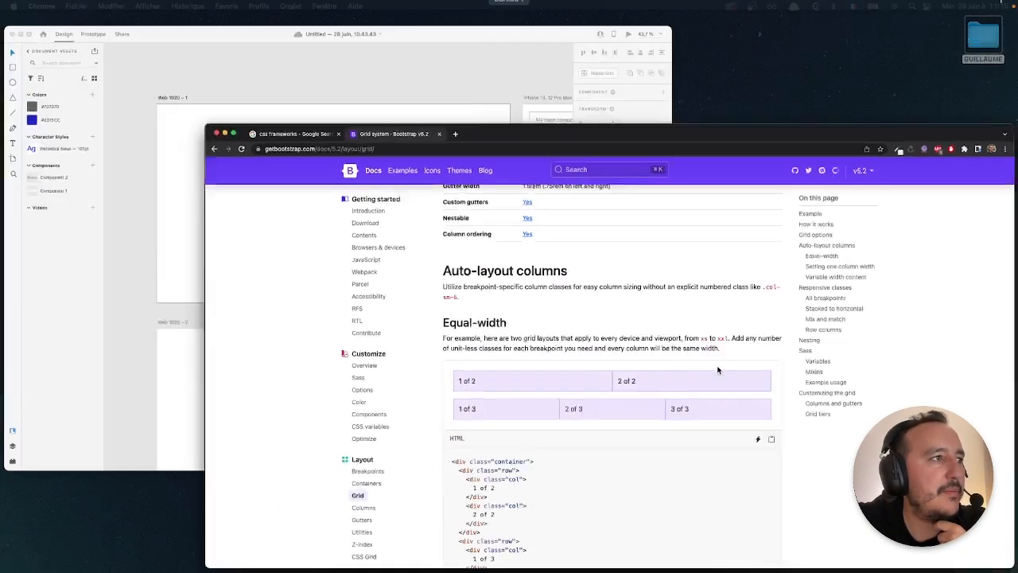
left_click(374, 215)
left_click(175, 5)
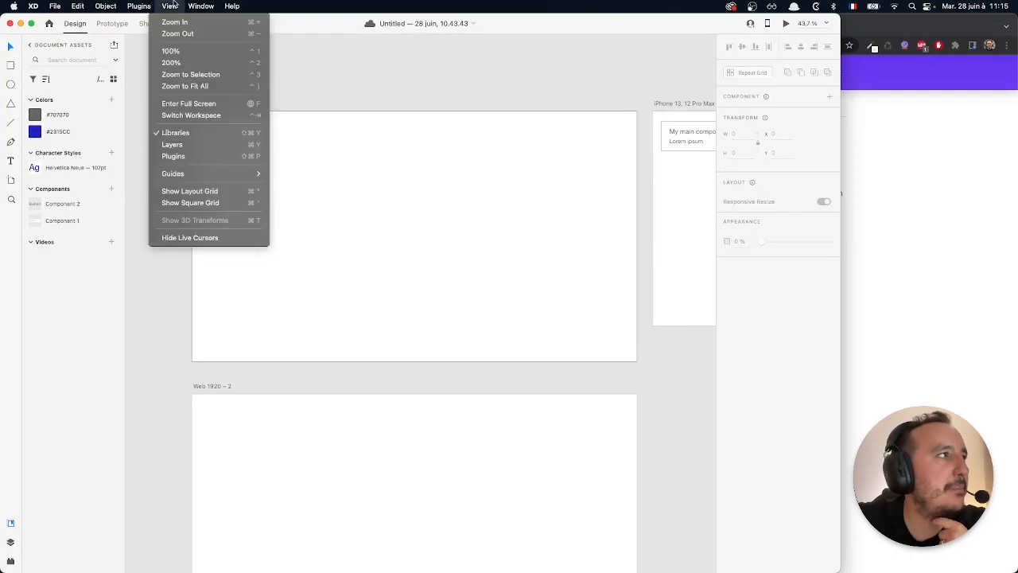
left_click(191, 191)
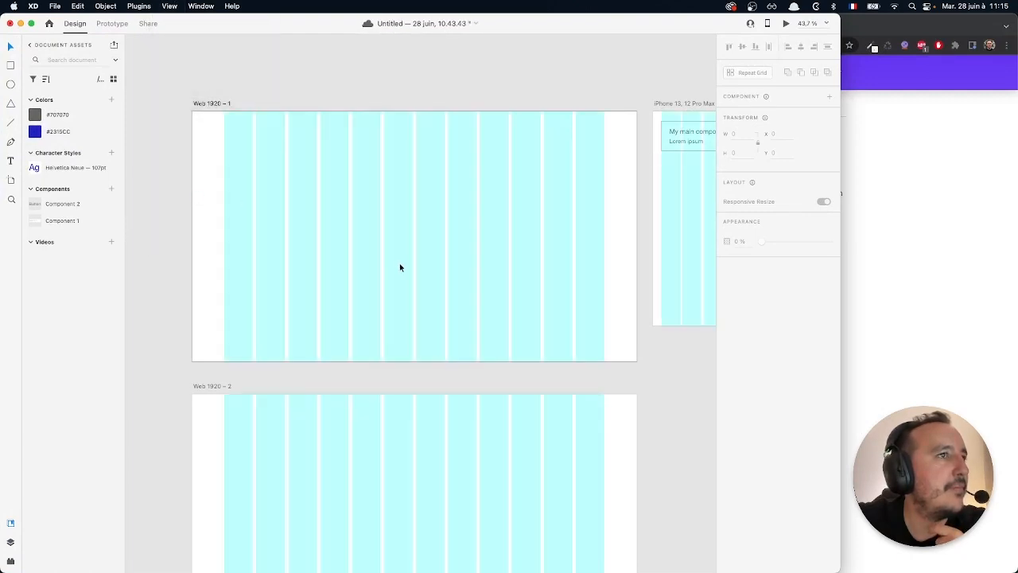
Switch back to Chrome and examine the Equal-width example, highlighting the first column's code and its "1 of 2" cell.
left_click(941, 306)
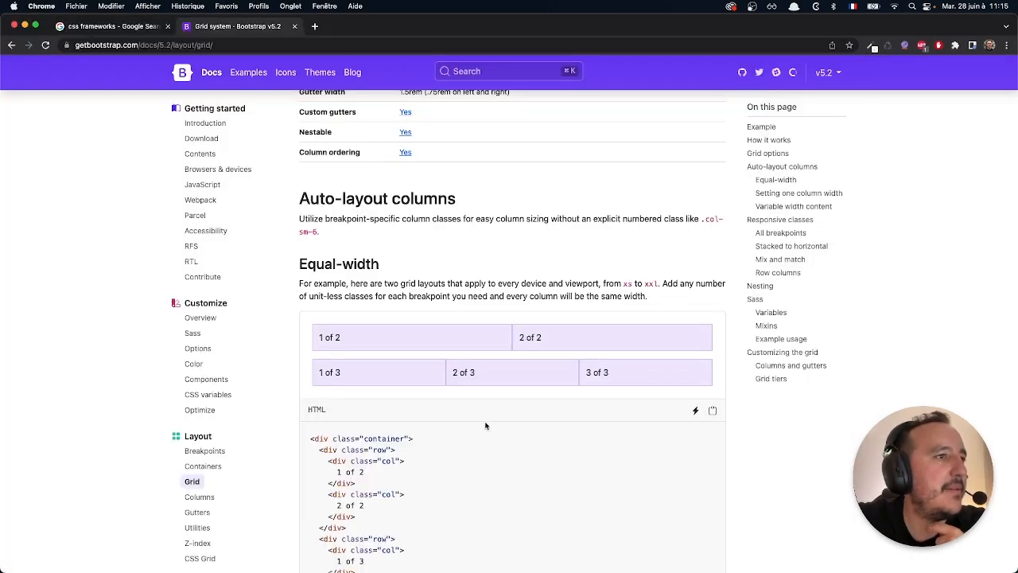
scroll(338, 383, "down", 2)
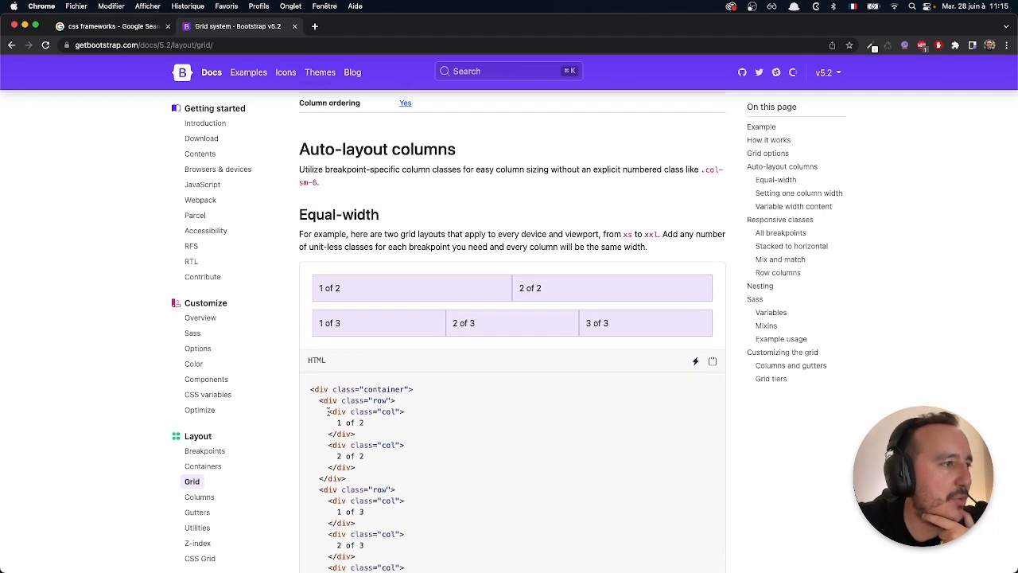
left_click_drag(328, 411, 367, 434)
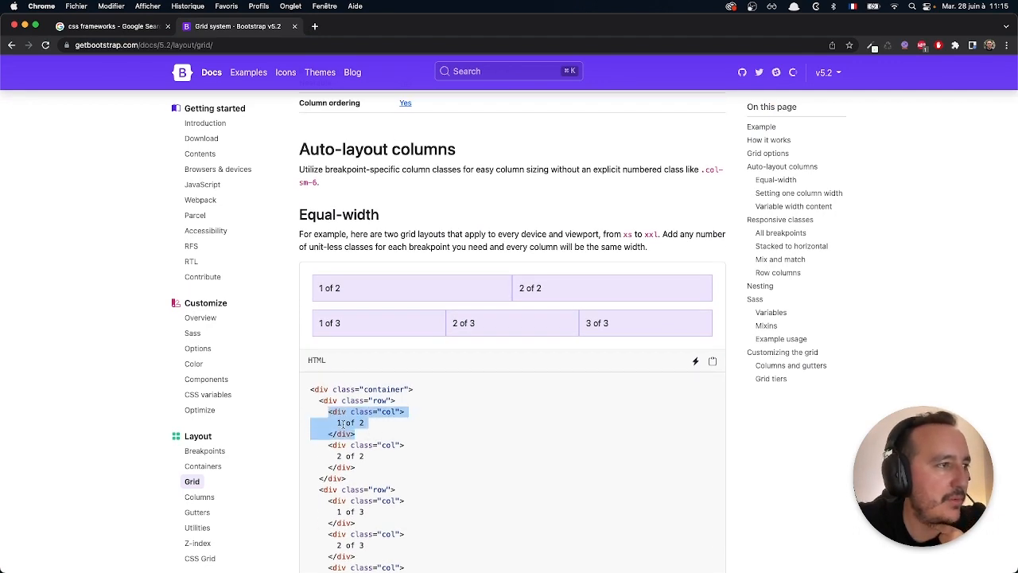
left_click(334, 423)
left_click_drag(347, 286, 321, 286)
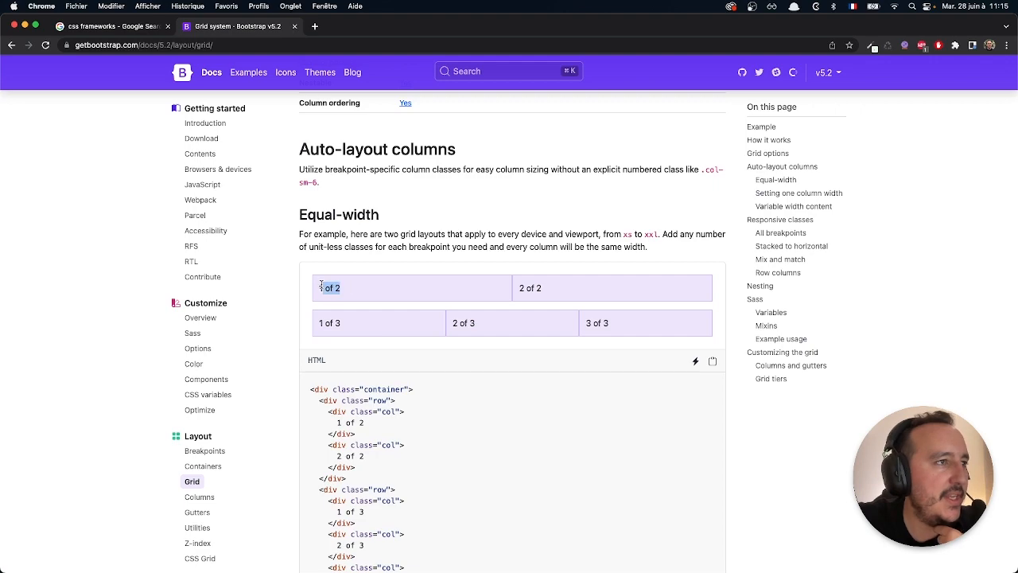
left_click(328, 285)
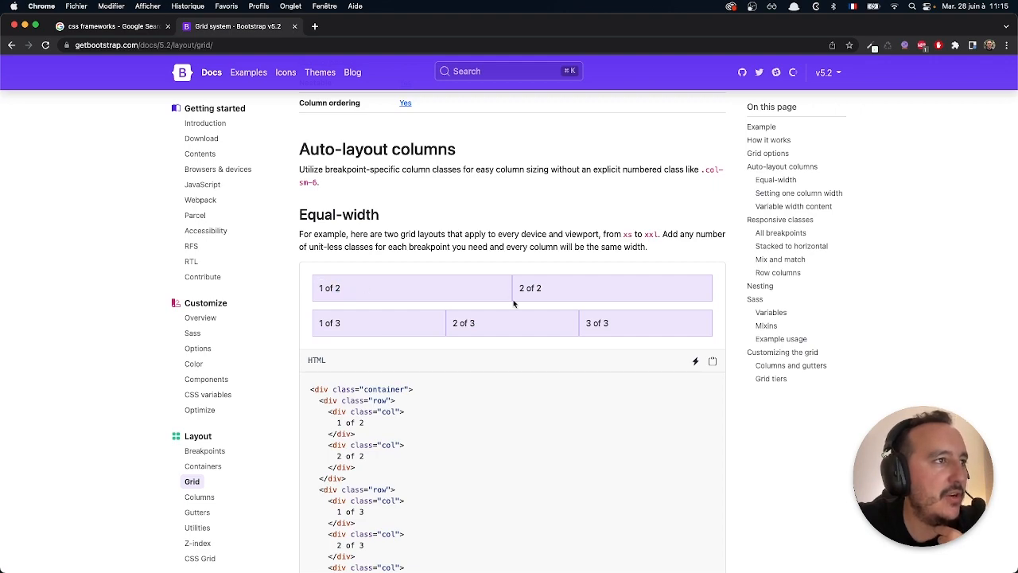
Switch to Adobe XD, draw a rectangle about 820 × 174 over the first six columns of Web 1920 – 1, and fill it with #2315CC.
key("ctrl+Up")
left_click(398, 258)
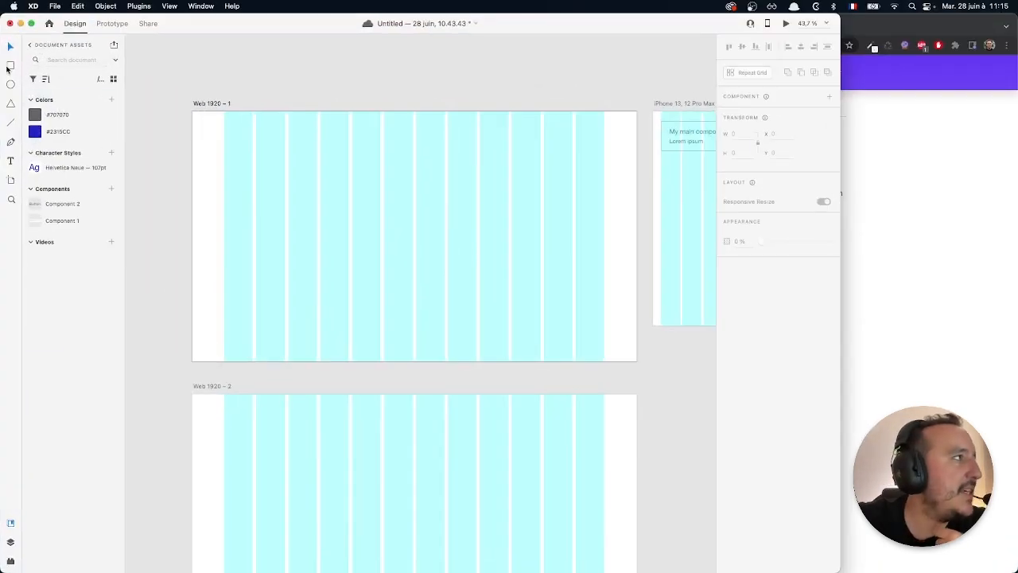
left_click_drag(224, 133, 413, 173)
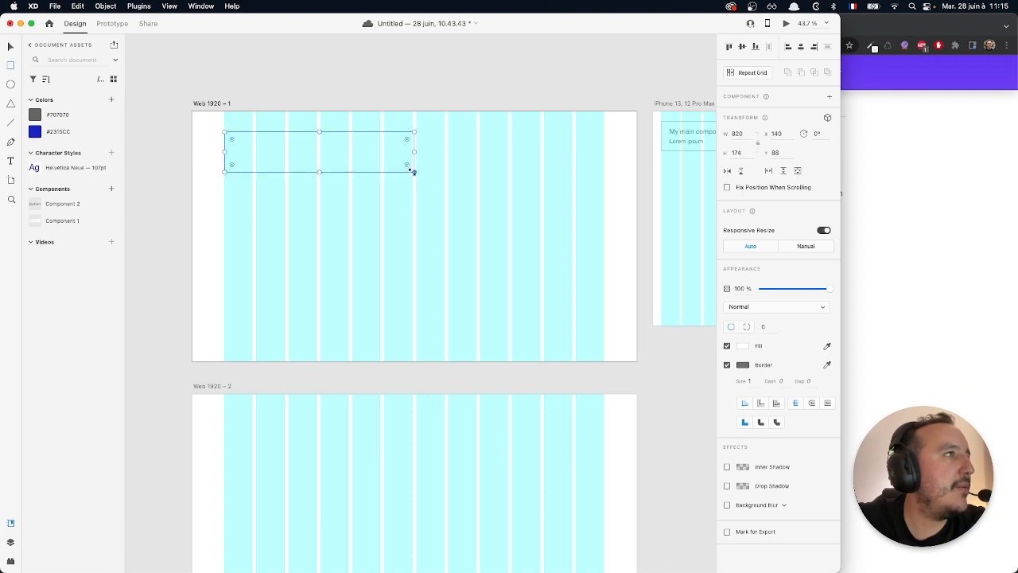
left_click(52, 138)
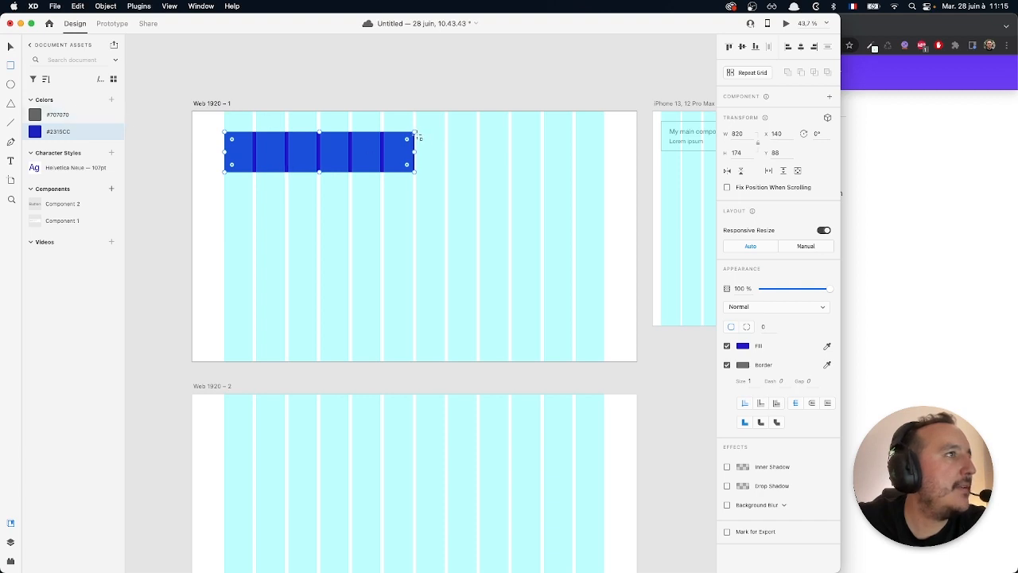
Narrow the blue rectangle to a width of 812 so it ends at the sixth grid column's edge.
scroll(437, 199, "up", 3)
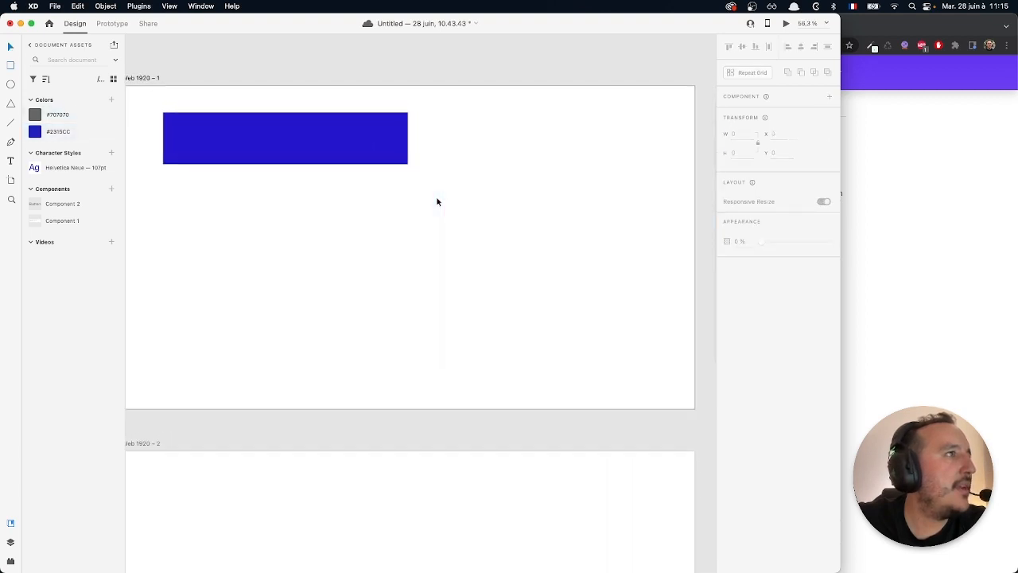
left_click_drag(408, 137, 406, 138)
left_click(369, 233)
Duplicate the blue rectangle over the remaining six grid columns at X 966 and change the copy's fill to red.
left_click(339, 133)
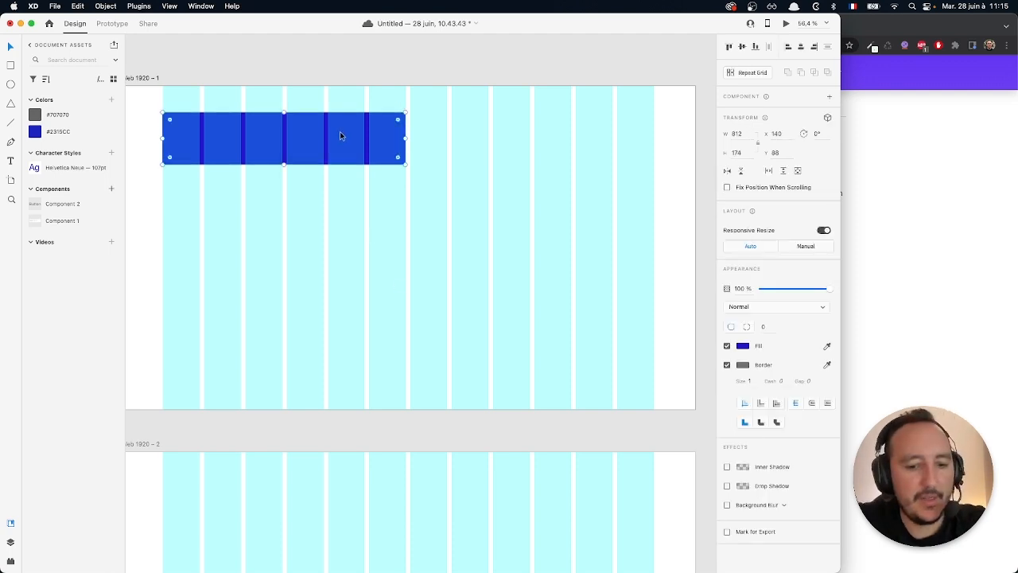
left_click_drag(318, 137, 568, 141)
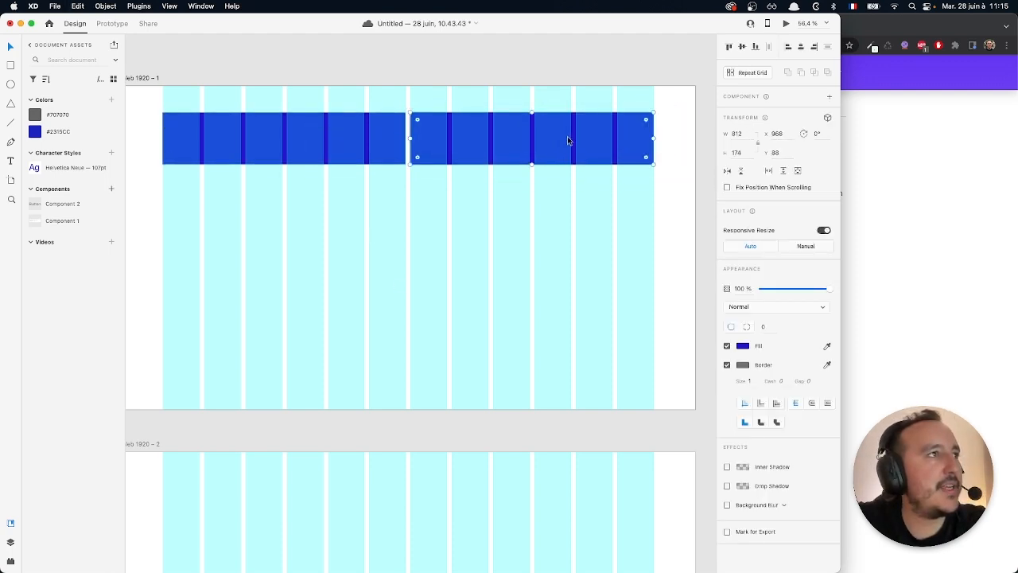
left_click(743, 346)
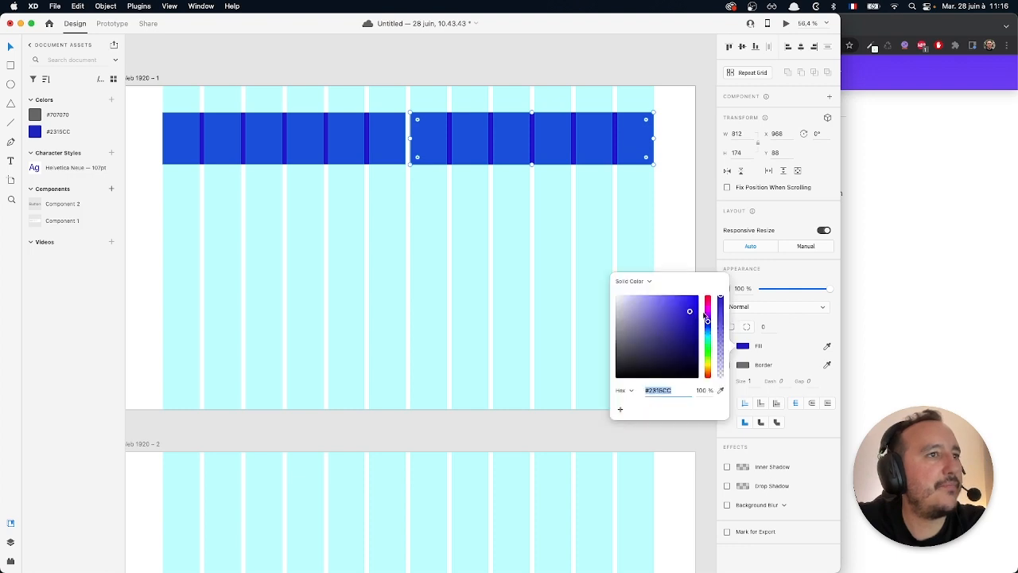
left_click_drag(705, 316, 708, 296)
left_click(690, 196)
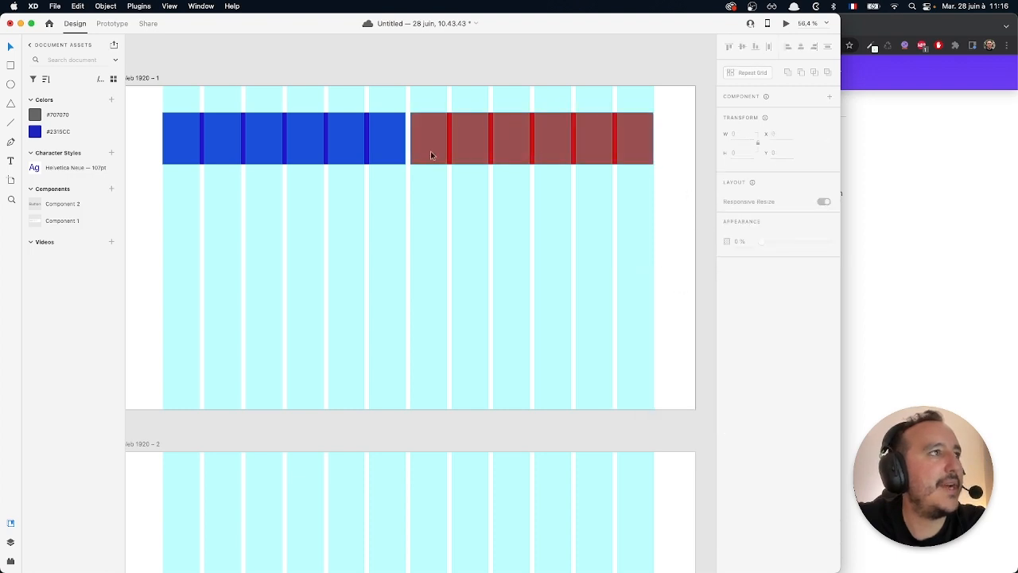
Switch to Chrome and highlight the first row's two column divs and the rendered cells in the Equal-width example.
left_click(875, 283)
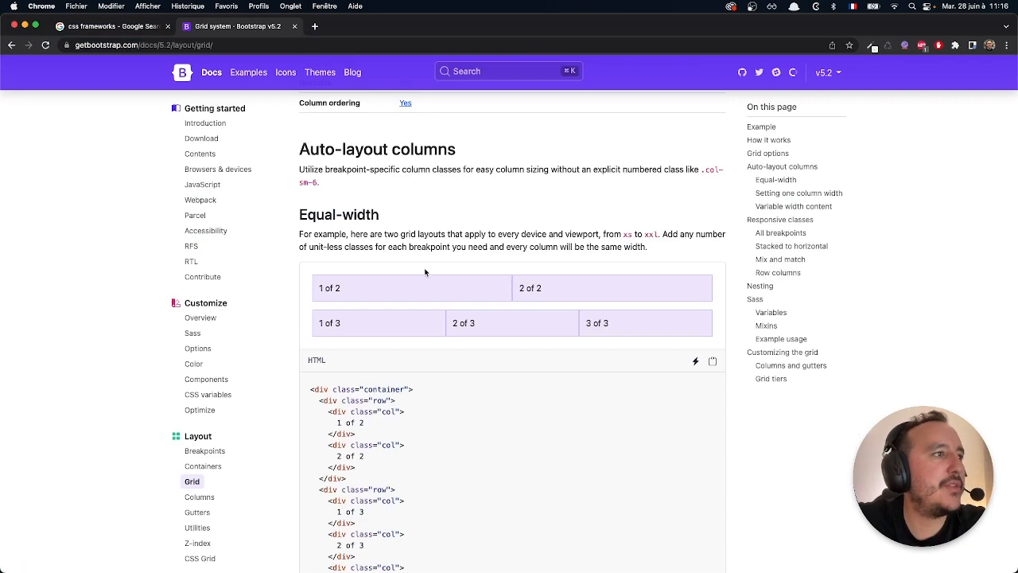
scroll(425, 272, "down", 3)
left_click_drag(328, 351, 378, 414)
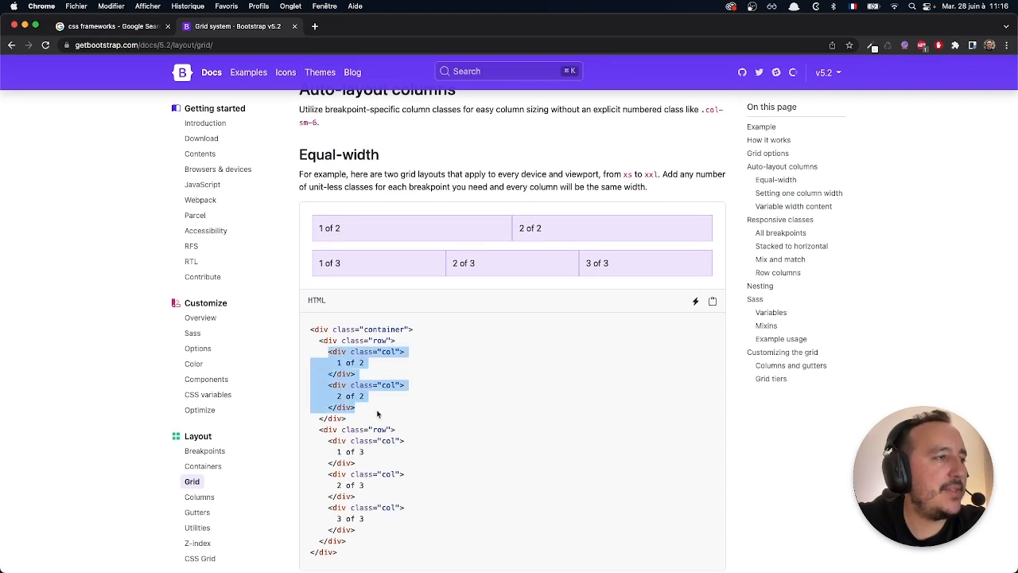
left_click_drag(315, 231, 567, 239)
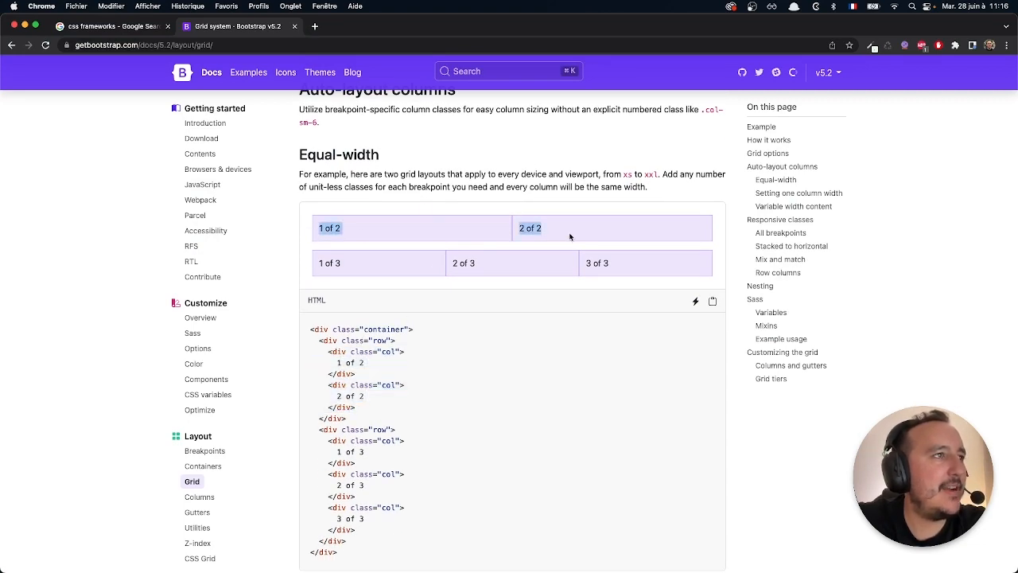
Switch to Adobe XD and delete the blue and red rectangles from the Web 1920 – 1 artboard.
key("ctrl+Up")
left_click(391, 205)
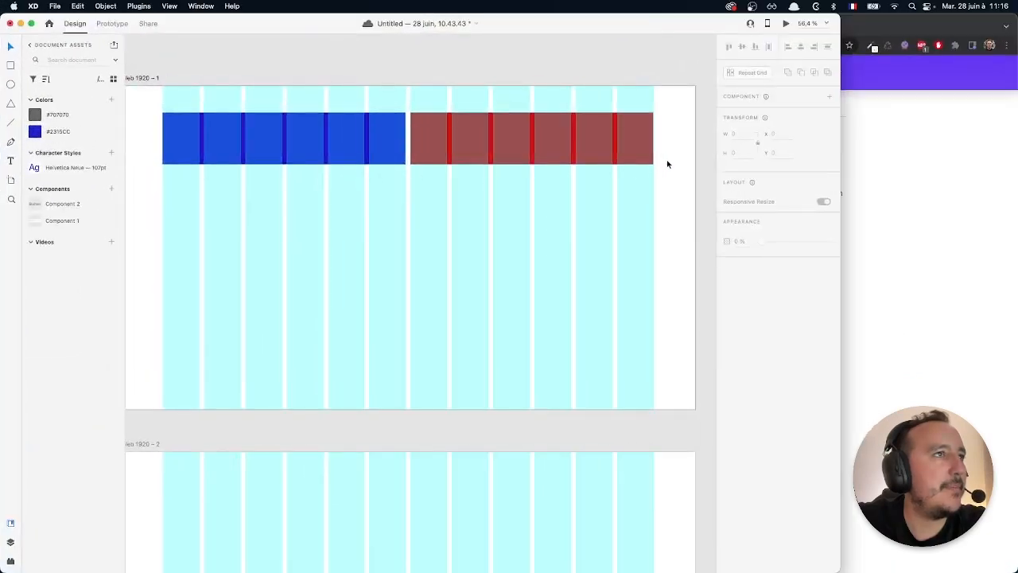
left_click_drag(667, 164, 314, 145)
key("Delete")
Switch to Chrome, read on to the Setting one column width section, and open the Buttons component page.
left_click(904, 164)
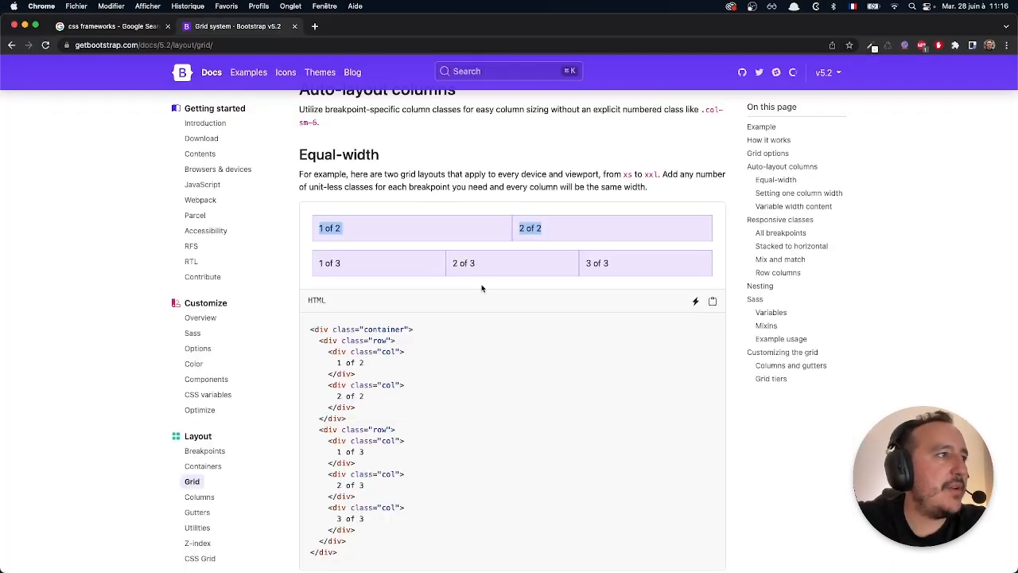
scroll(483, 290, "up", 1)
scroll(483, 291, "down", 8)
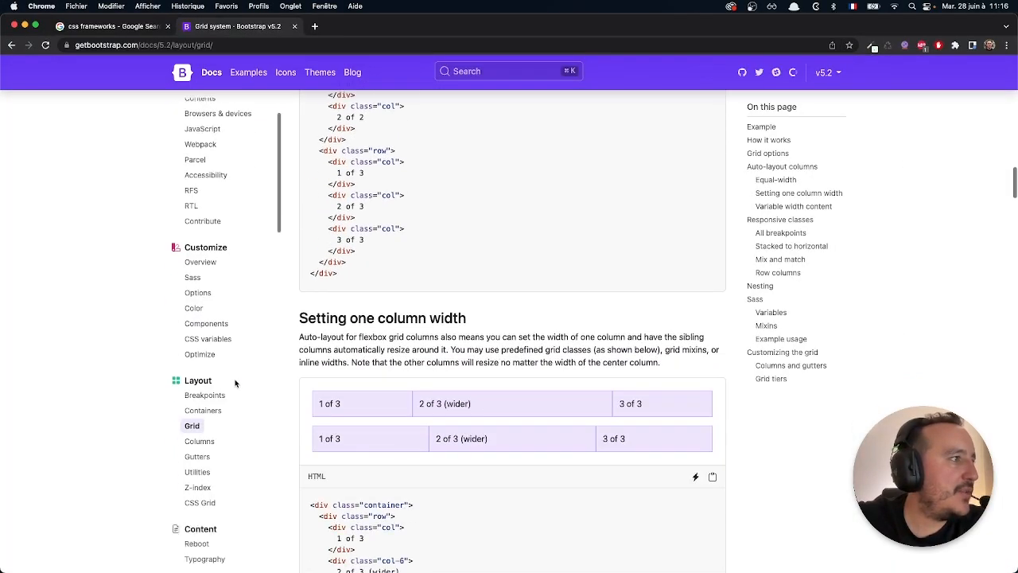
scroll(235, 383, "down", 7)
left_click(197, 304)
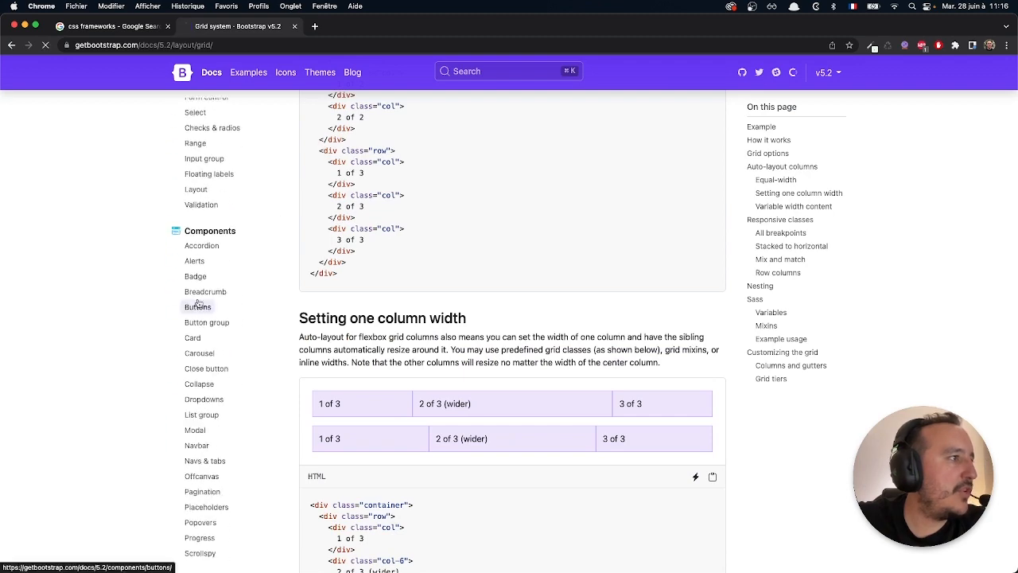
Return to the "css frameworks" search results, highlight Tailwind CSS in the featured list, and look through the results.
left_click(140, 29)
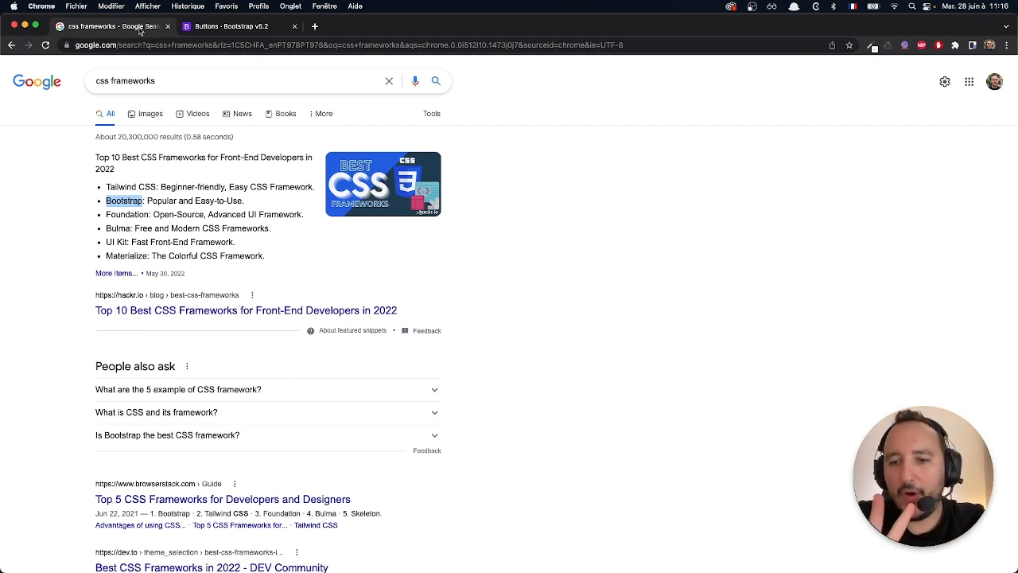
left_click_drag(107, 186, 154, 187)
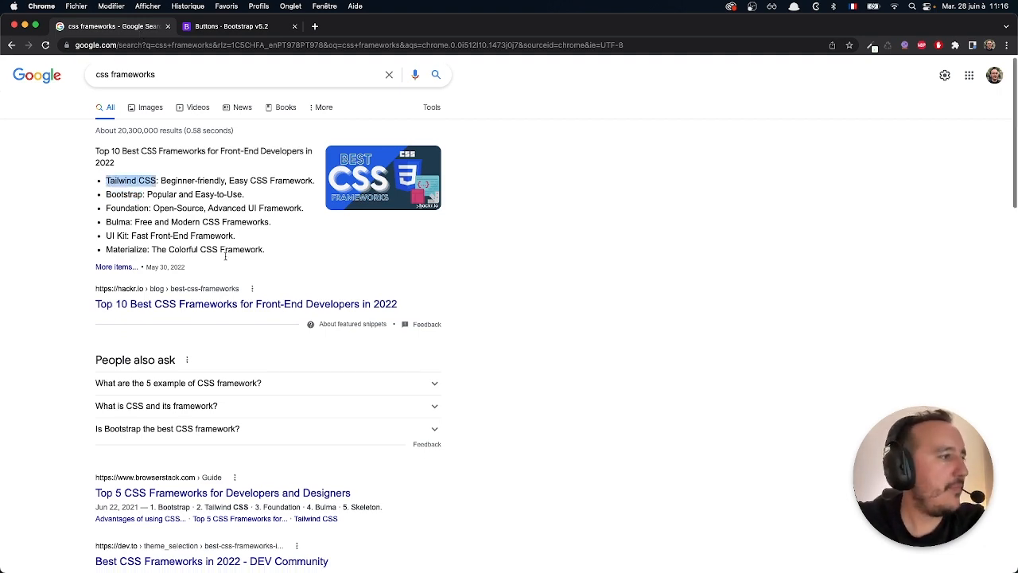
scroll(225, 255, "down", 5)
scroll(188, 386, "down", 5)
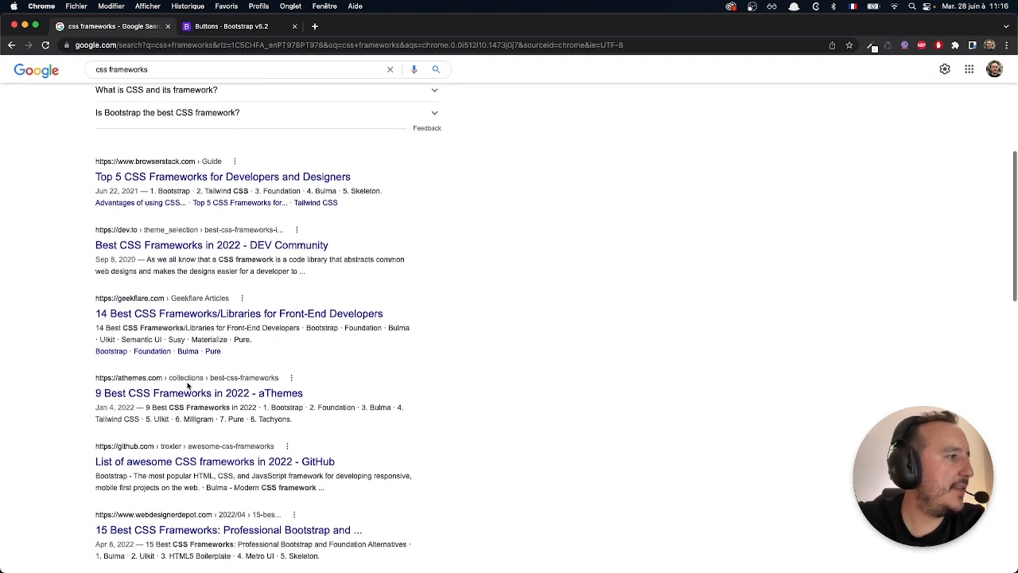
scroll(188, 386, "down", 2)
scroll(191, 318, "up", 8)
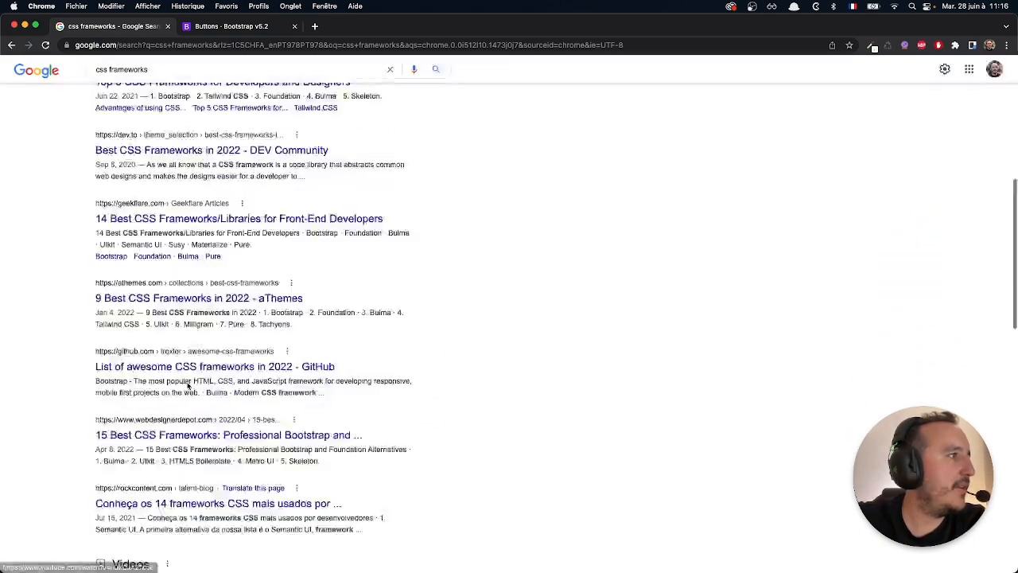
Open the Tailwind CSS website from a tailwind css search and view the homepage's code example.
left_click_drag(316, 29, 316, 28)
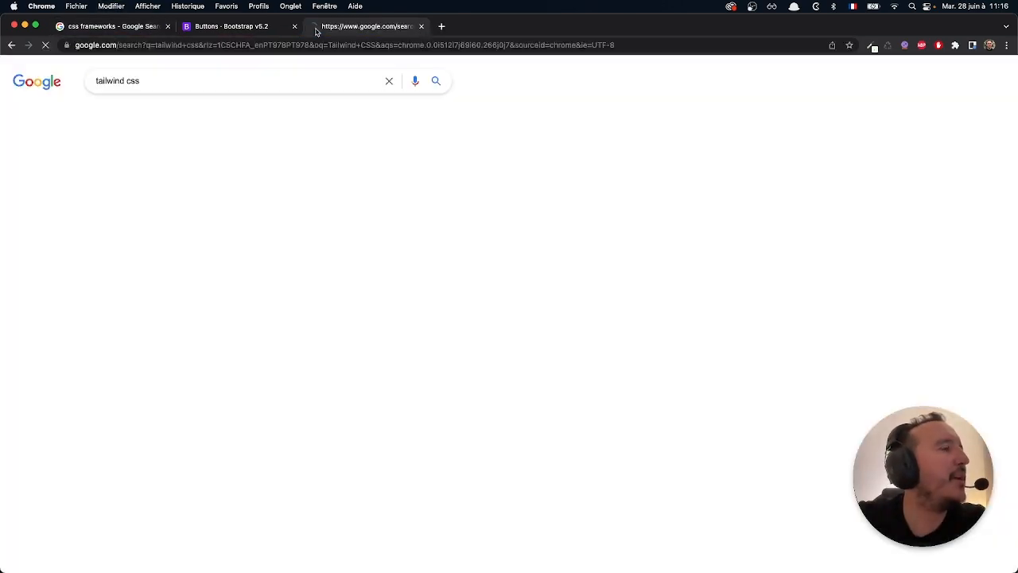
left_click(161, 211)
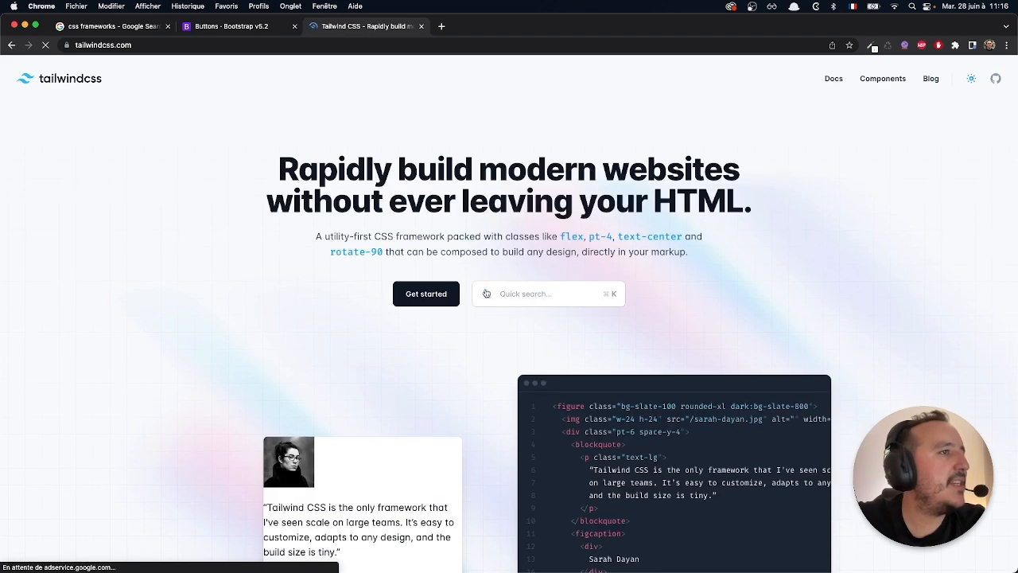
scroll(504, 483, "down", 3)
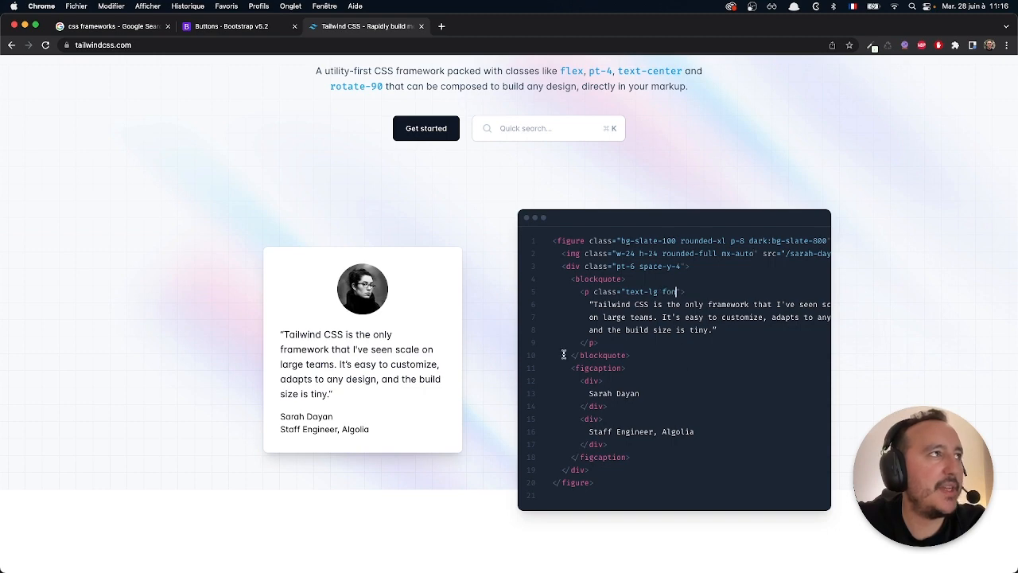
Search Google for "material design" in a new browser tab and open the Design – Material Design result.
left_click(440, 27)
type("material")
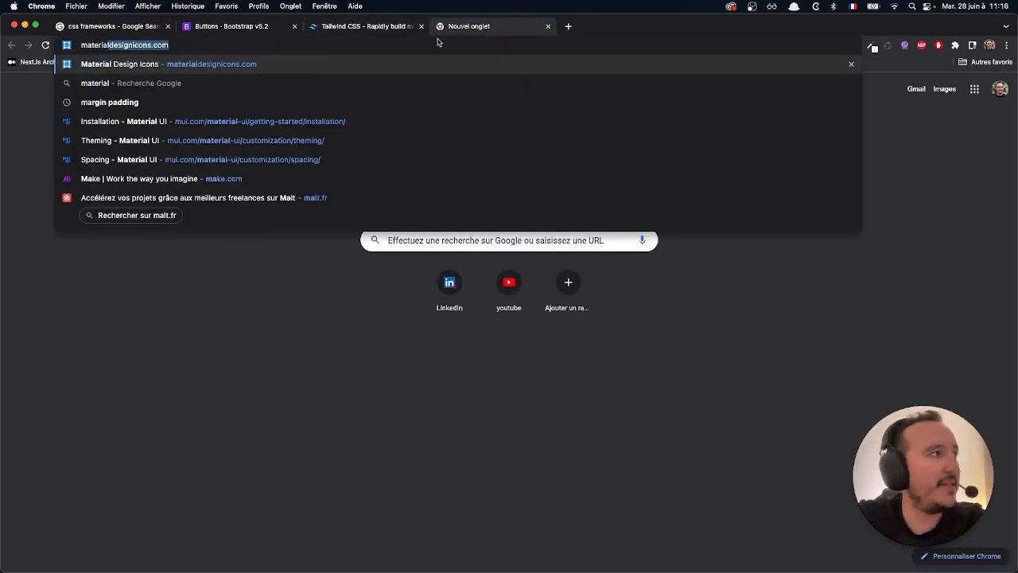
type(" design")
key("Return")
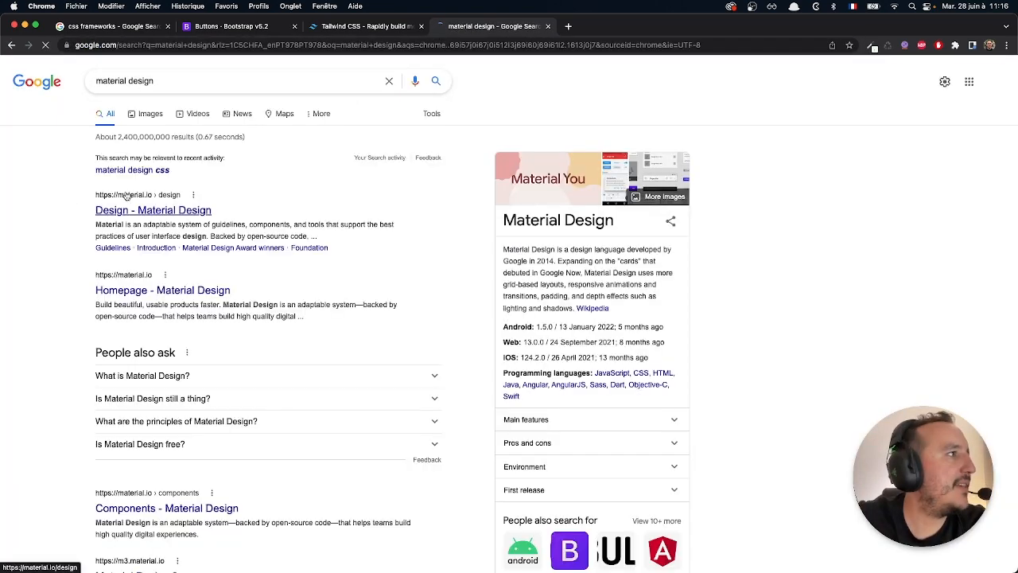
left_click(187, 210)
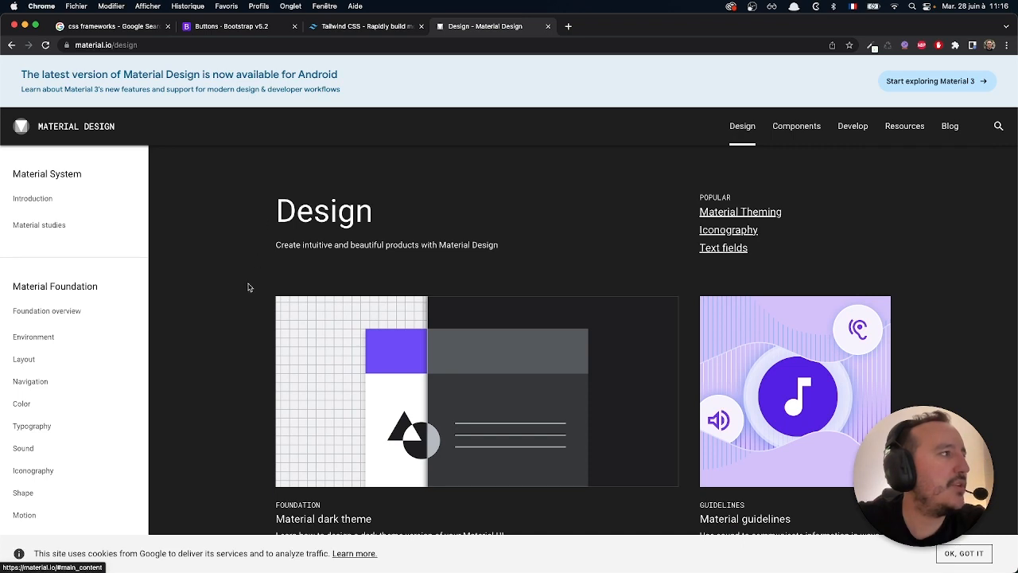
View Material Design's type system and Product icons pages and return to the "material design" search results.
scroll(97, 342, "down", 5)
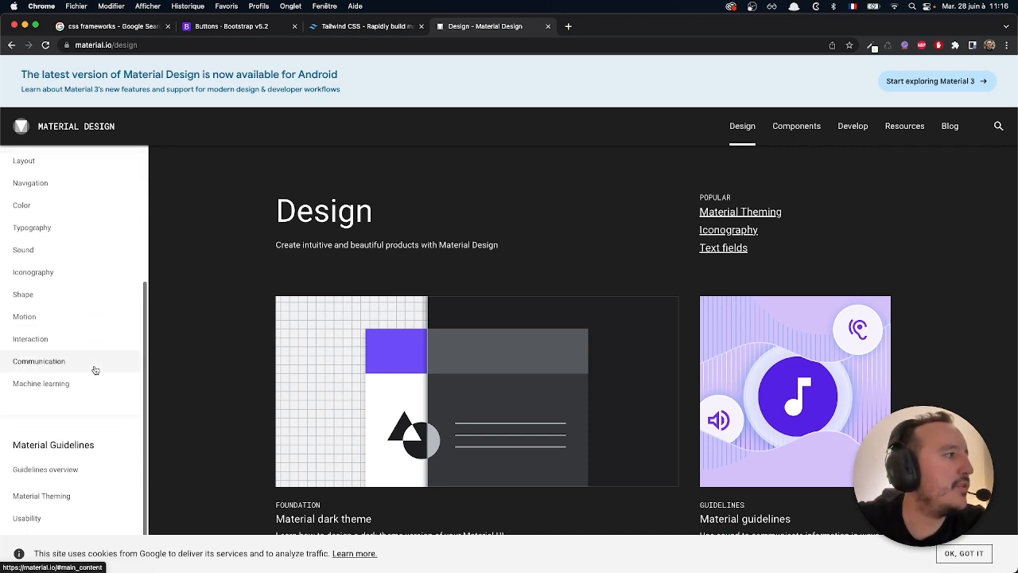
left_click(63, 229)
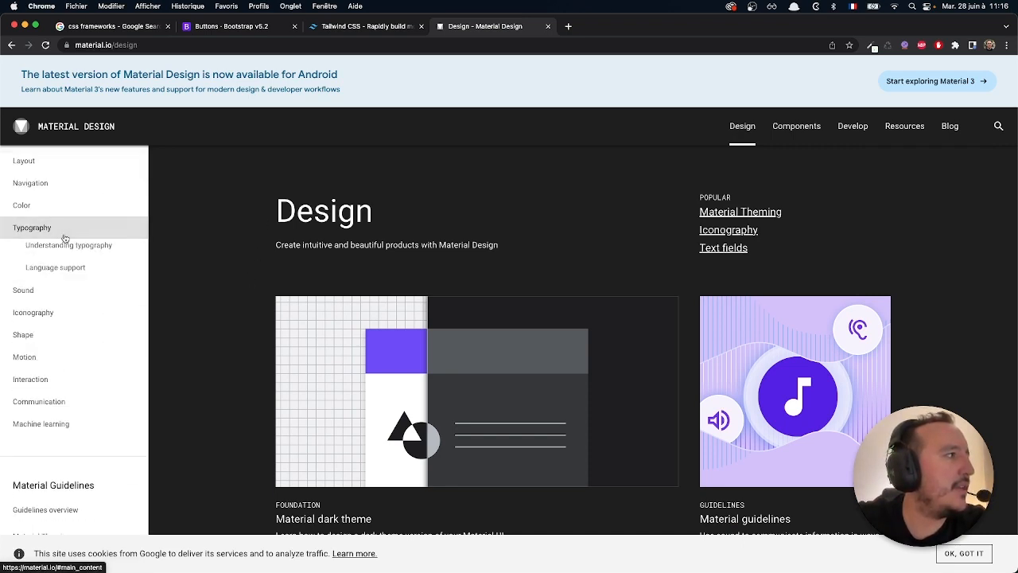
left_click(67, 250)
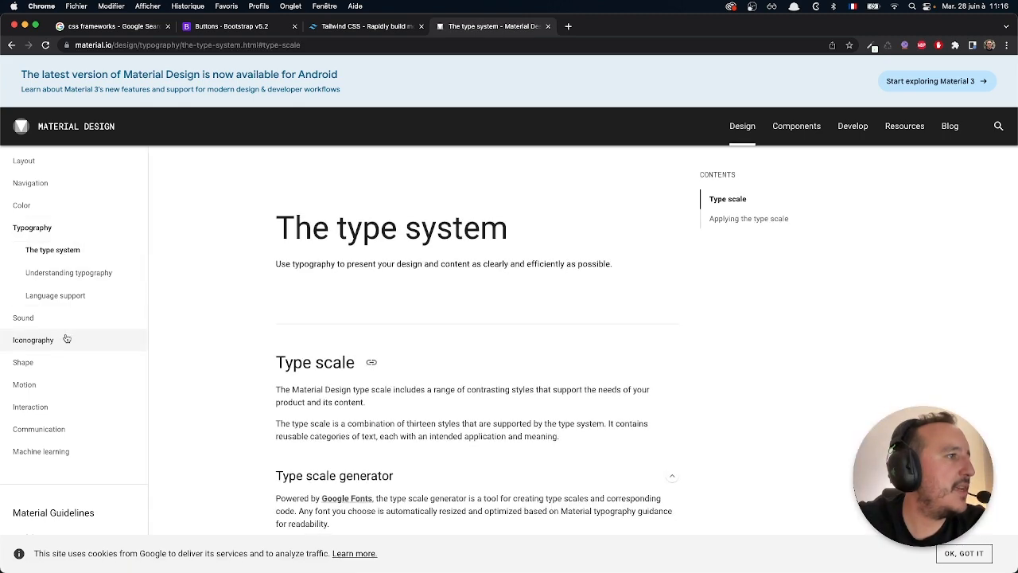
left_click(69, 338)
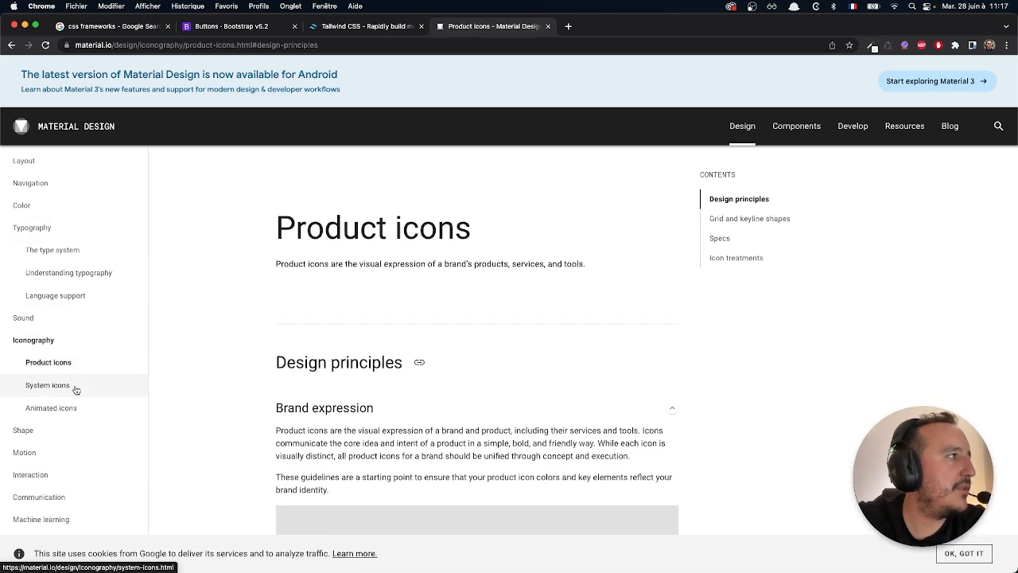
scroll(75, 389, "down", 4)
left_click(11, 45)
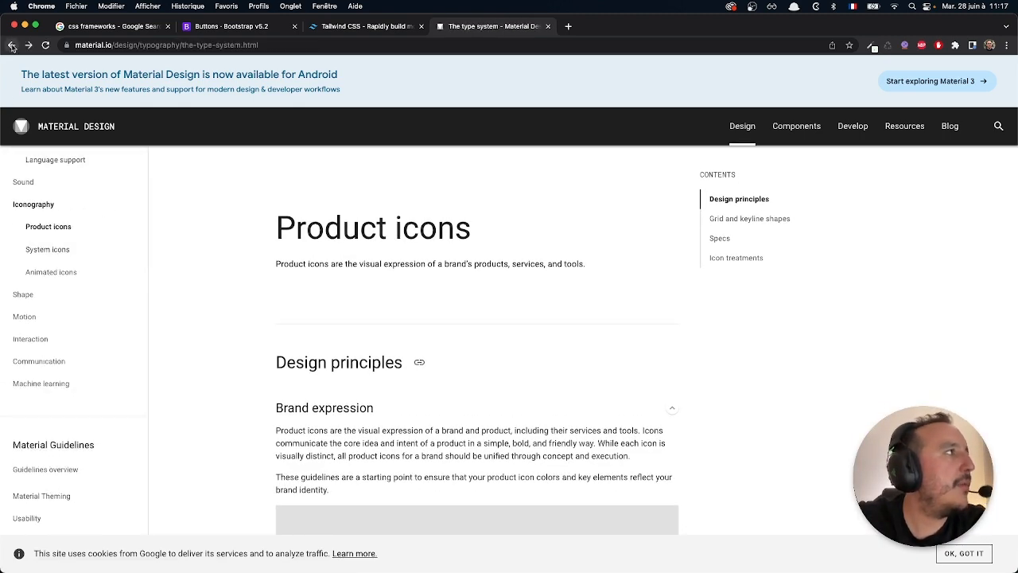
left_click(11, 46)
left_click(11, 46)
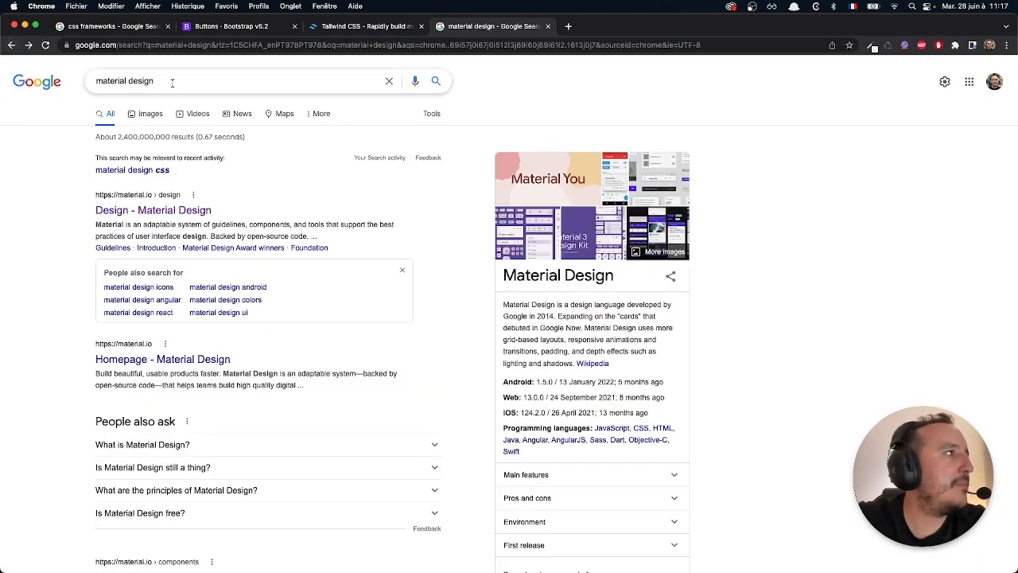
Search for "material design components", open the material.io Components page, and look through its component gallery.
left_click(170, 81)
type("compo")
left_click(232, 105)
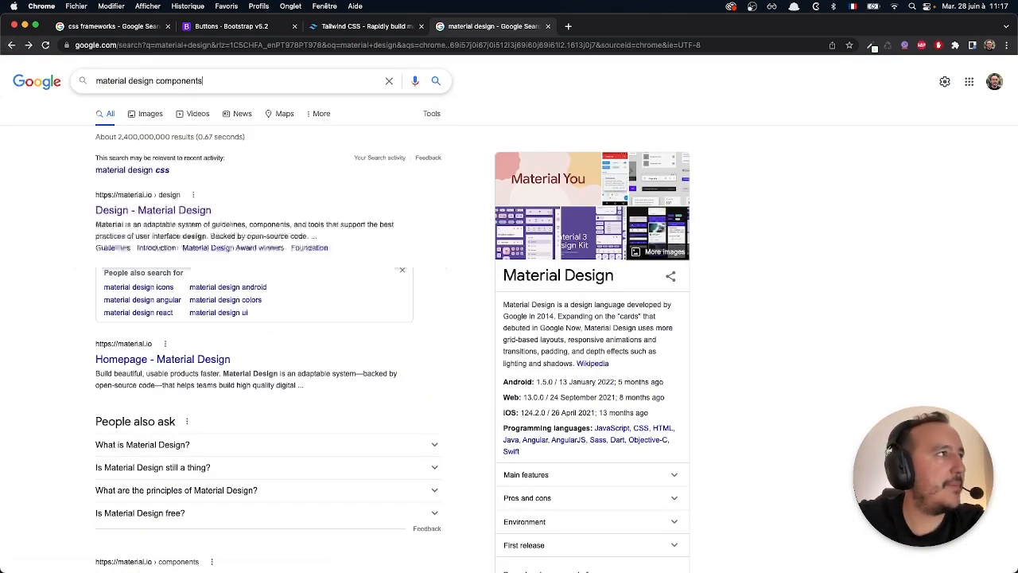
left_click(183, 173)
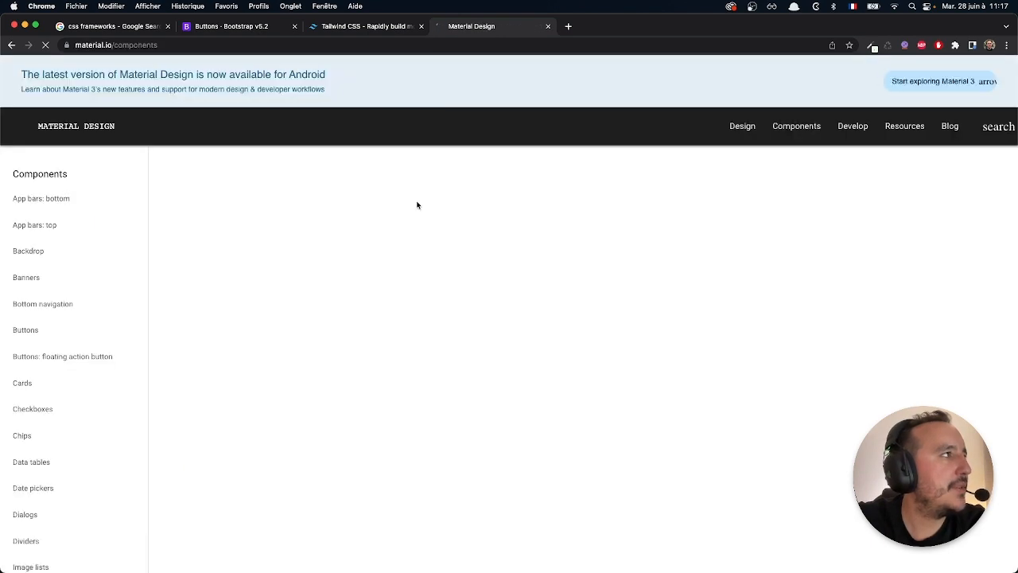
scroll(446, 307, "down", 3)
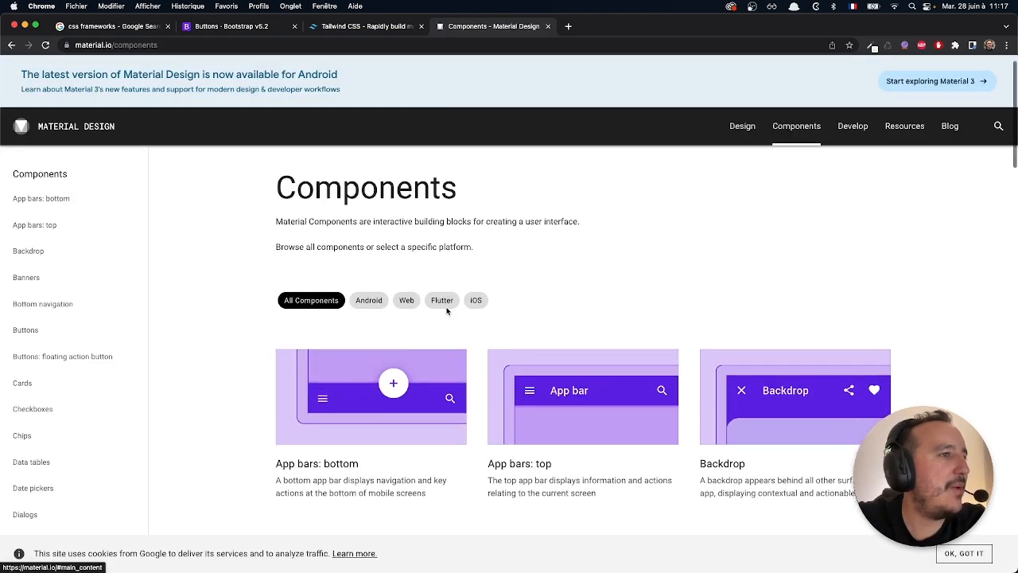
scroll(691, 308, "down", 3)
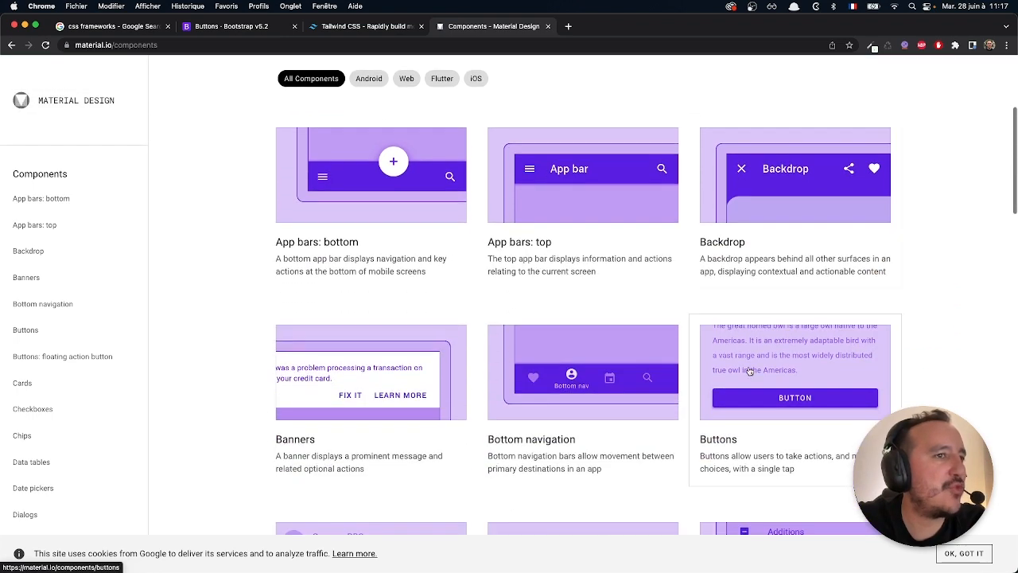
scroll(541, 299, "down", 3)
scroll(534, 386, "up", 8)
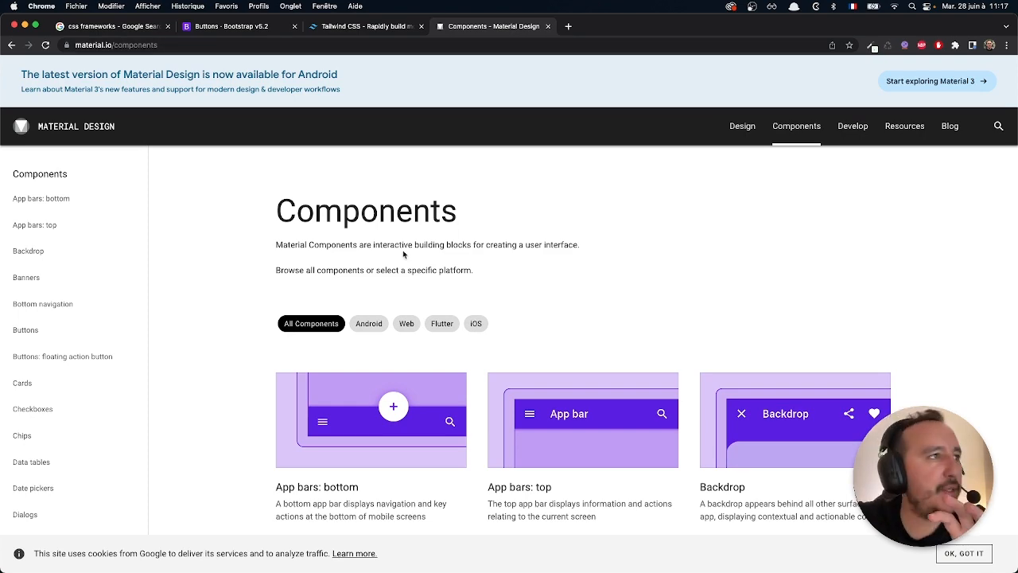
Switch between Adobe XD and Chrome to compare the Web 1920 – 1 artboard's column grid with the Material Design Components page.
key("ctrl+Up")
left_click(403, 249)
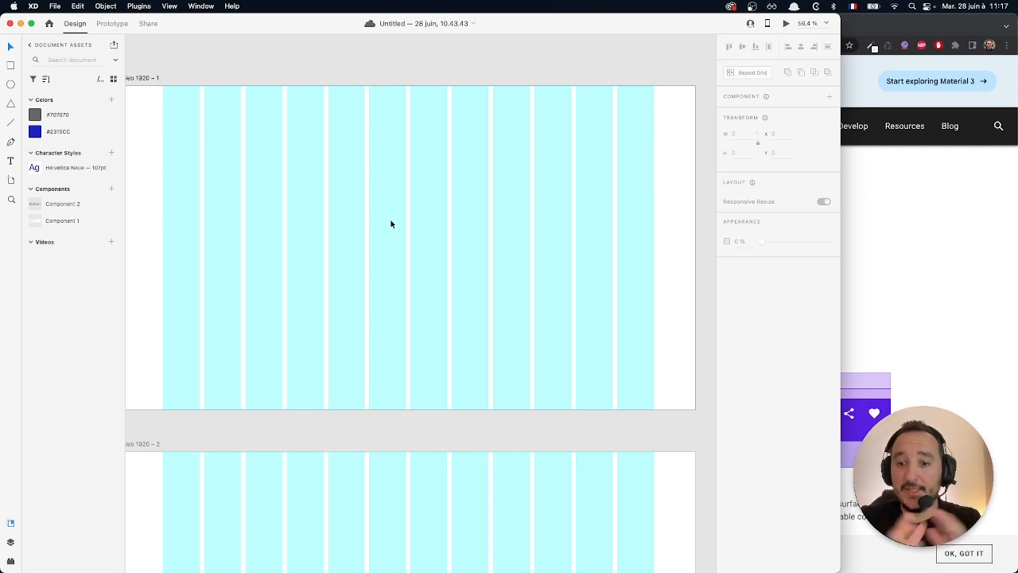
left_click(882, 234)
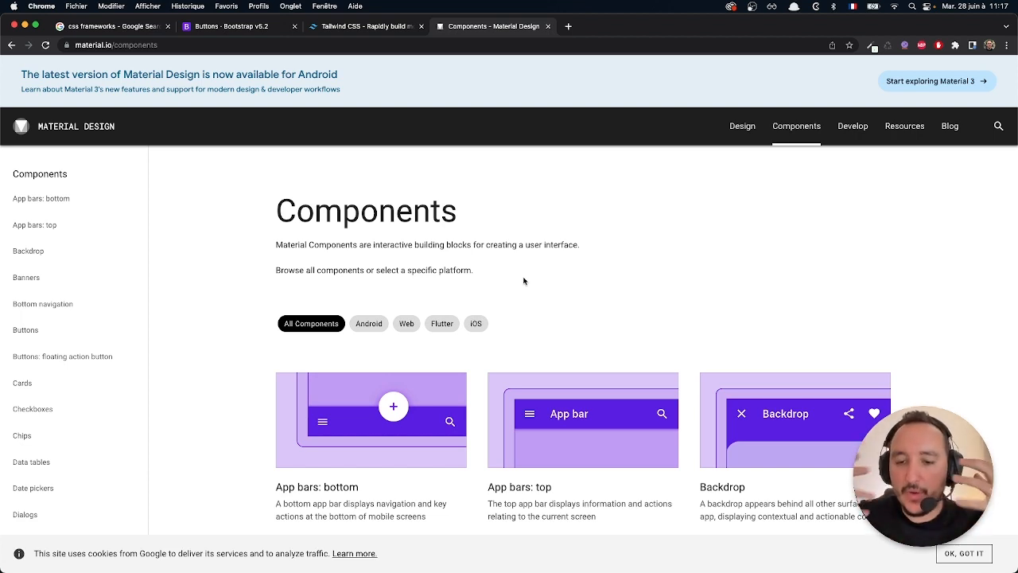
key("ctrl+Up")
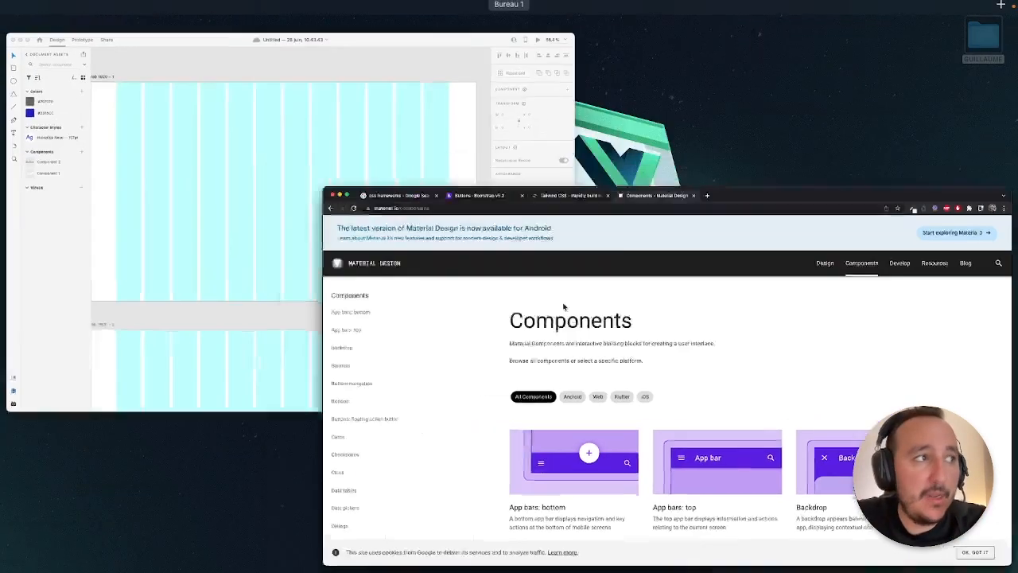
left_click(355, 200)
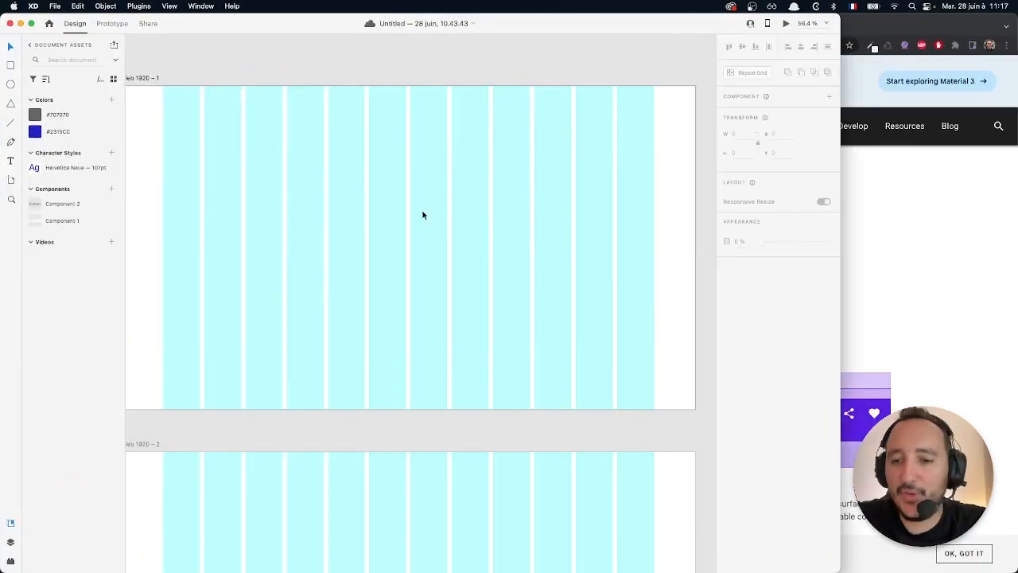
left_click(914, 208)
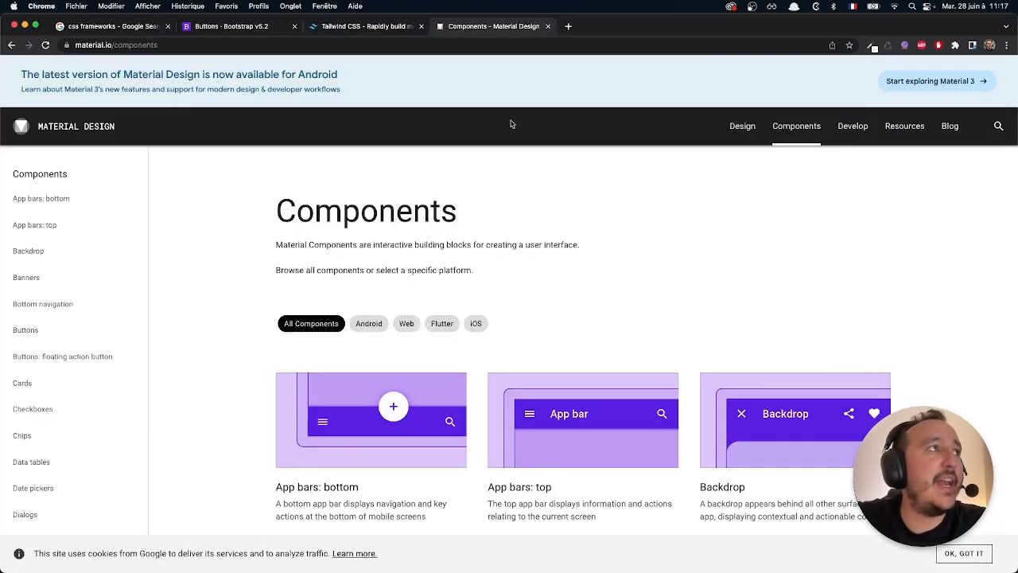
Close the Bootstrap Buttons and Tailwind CSS tabs, close the Chrome window, and switch to Adobe XD.
left_click(294, 27)
left_click(294, 26)
left_click(13, 26)
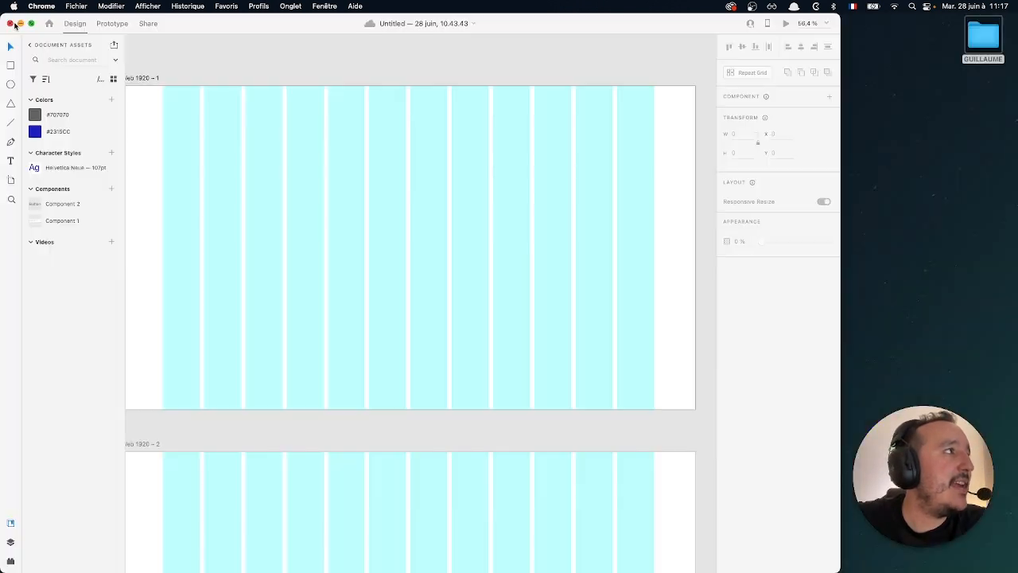
left_click(254, 195)
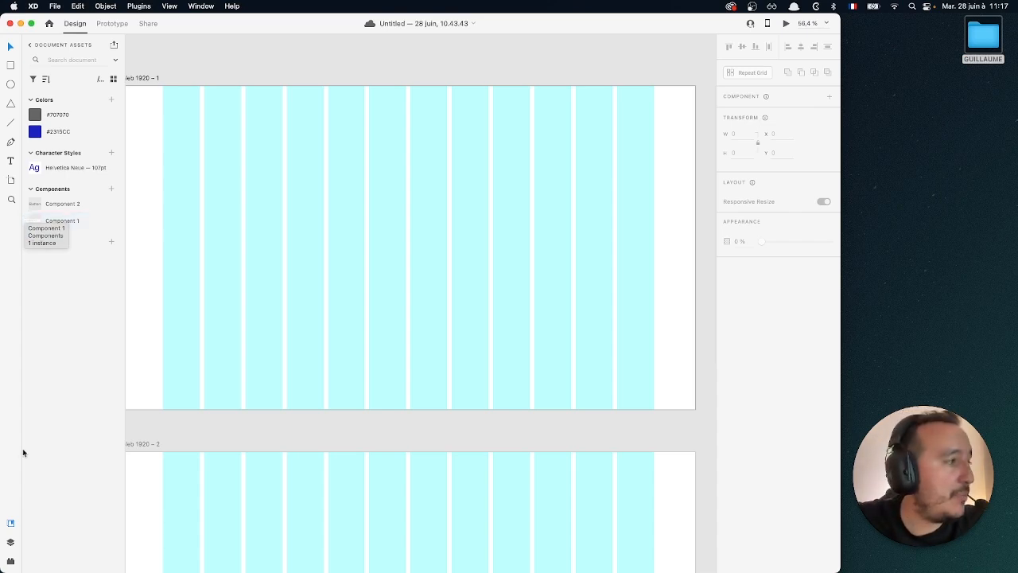
Show the available libraries instead of the document assets and open Adobe's UI kits page in Chrome.
left_click(11, 541)
left_click(11, 562)
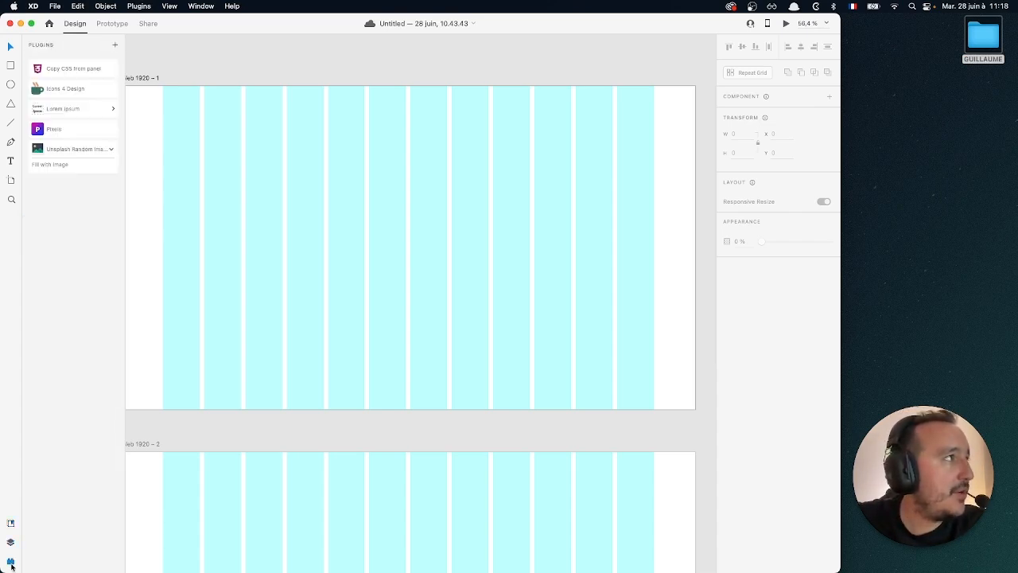
left_click(11, 524)
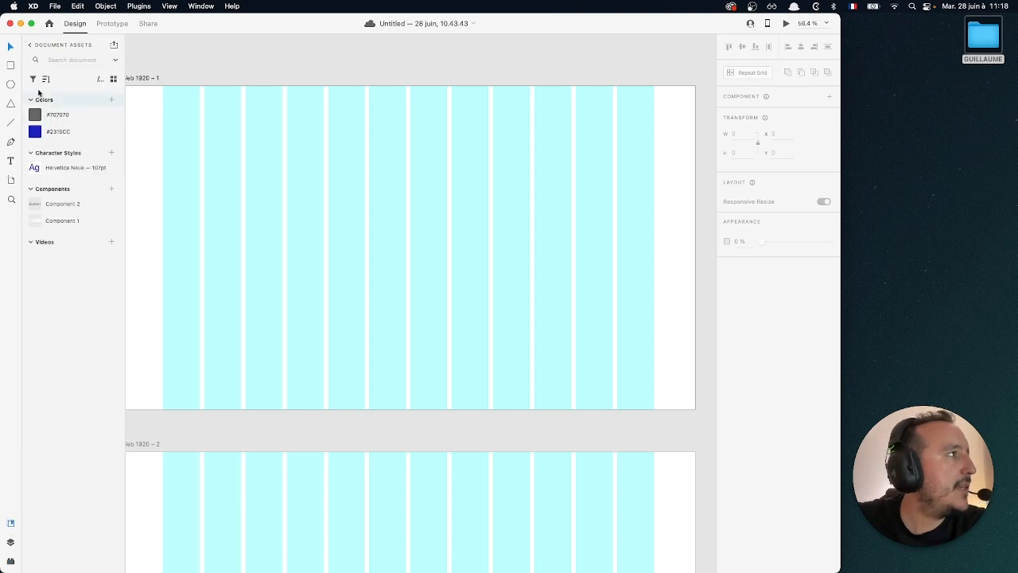
left_click(30, 46)
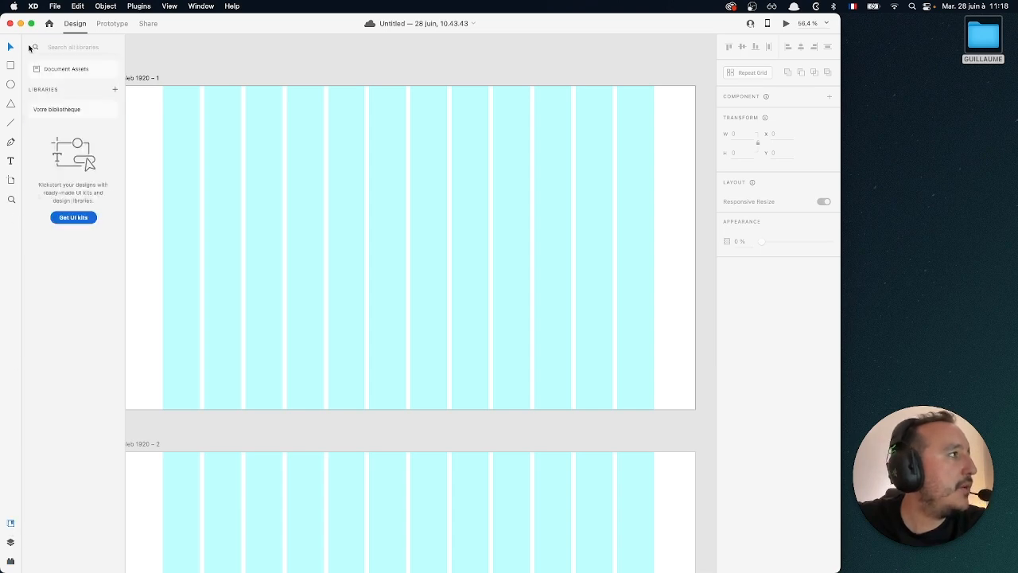
left_click(75, 220)
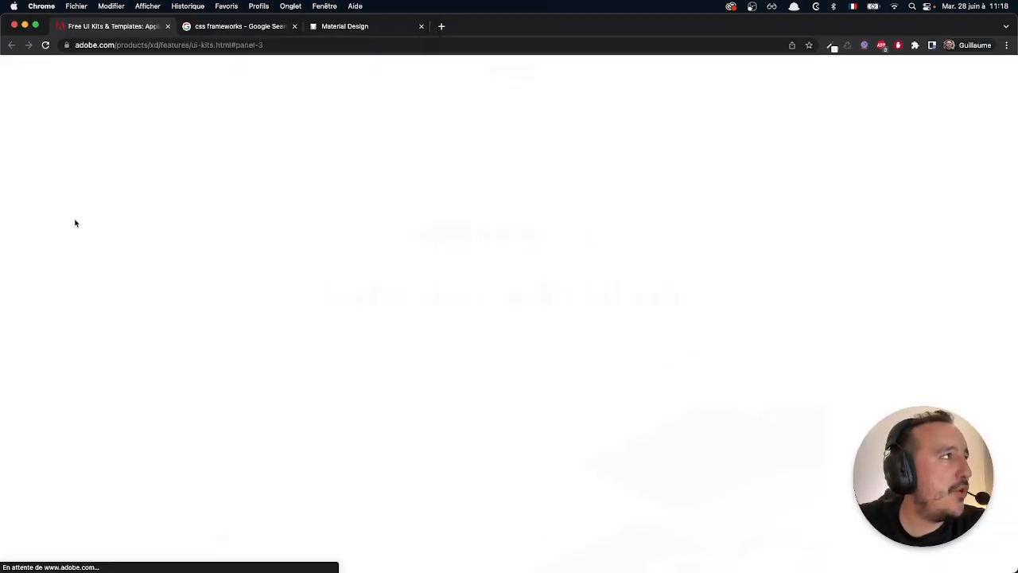
Look through the platform UI kits for XD, highlighting the Apple Design title, down to the Bootstrap kit.
scroll(435, 293, "down", 3)
scroll(435, 293, "down", 1)
scroll(436, 294, "up", 2)
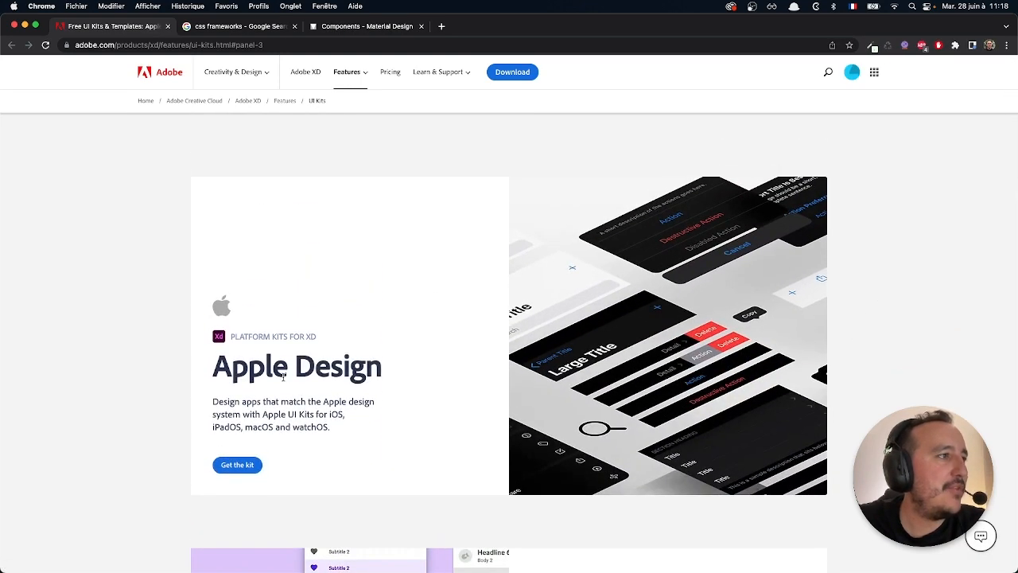
left_click_drag(260, 371, 384, 374)
left_click(382, 374)
scroll(382, 374, "down", 3)
scroll(382, 374, "down", 6)
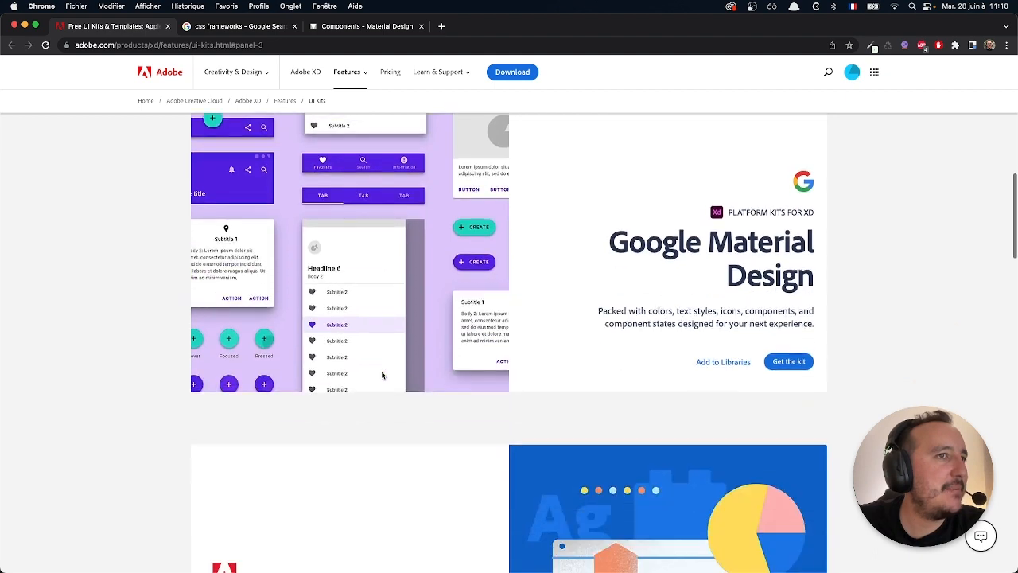
scroll(382, 374, "down", 8)
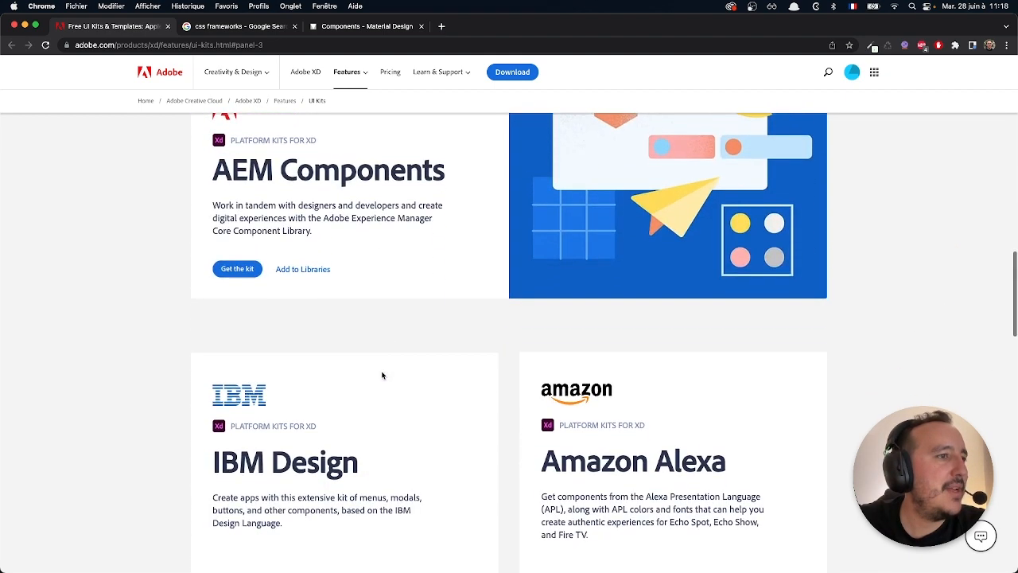
scroll(382, 375, "down", 1)
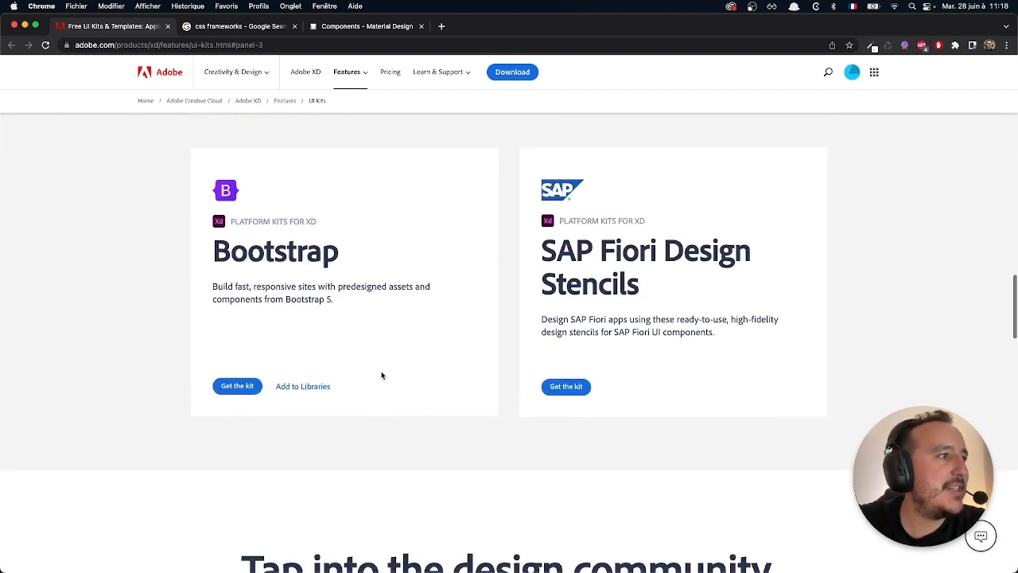
Download the Bootstrap kit as xd-bootstrap-v.5-ui-kit.xd.zip to the desktop and unpack the archive.
left_click_drag(229, 245, 396, 248)
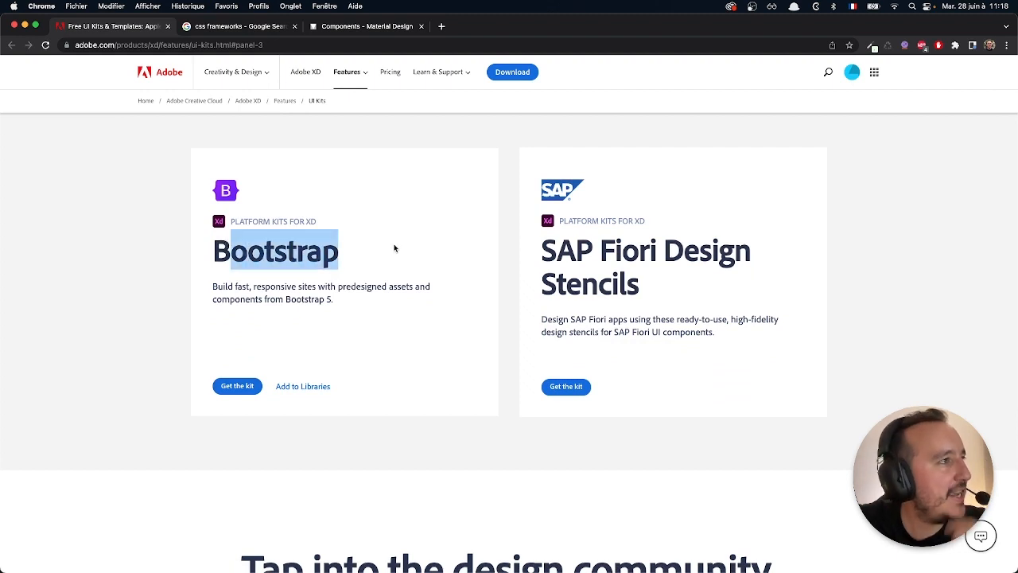
left_click(390, 251)
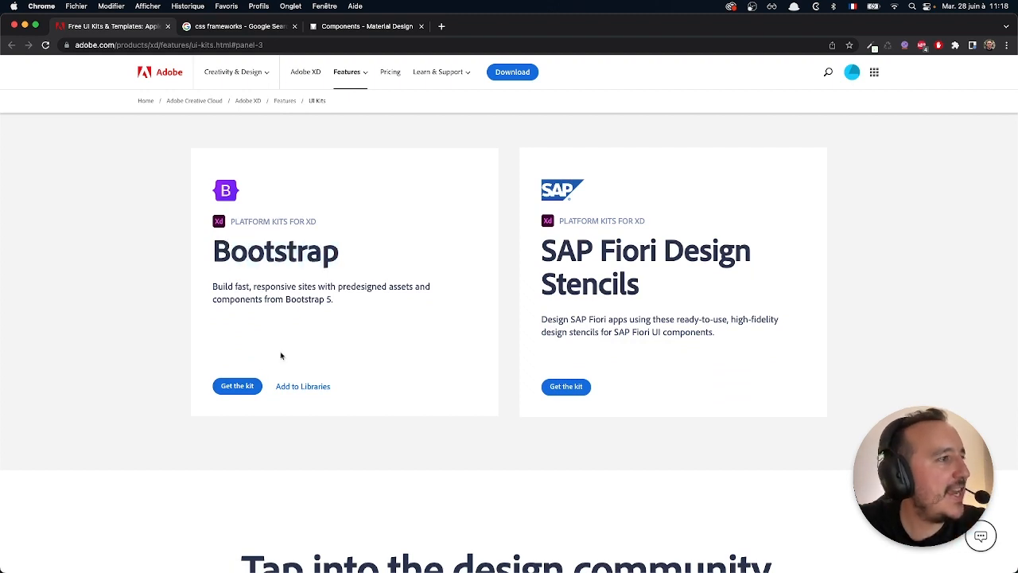
left_click(246, 390)
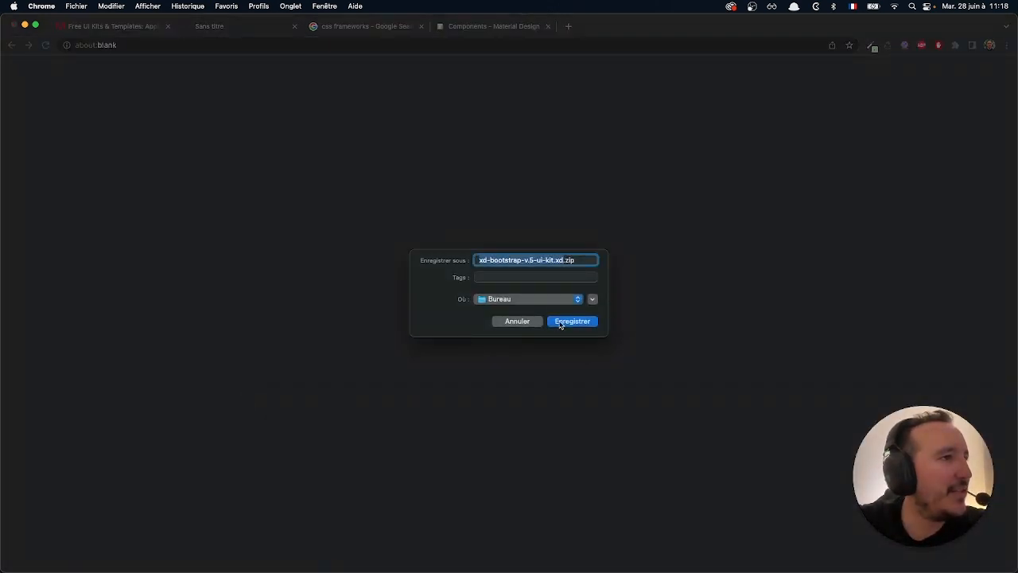
left_click(565, 322)
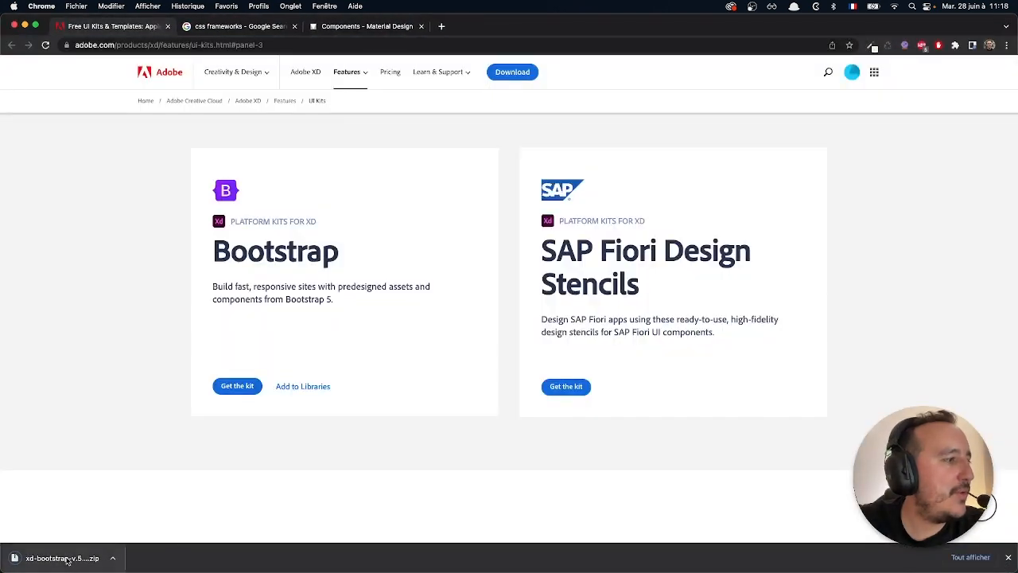
left_click(56, 557)
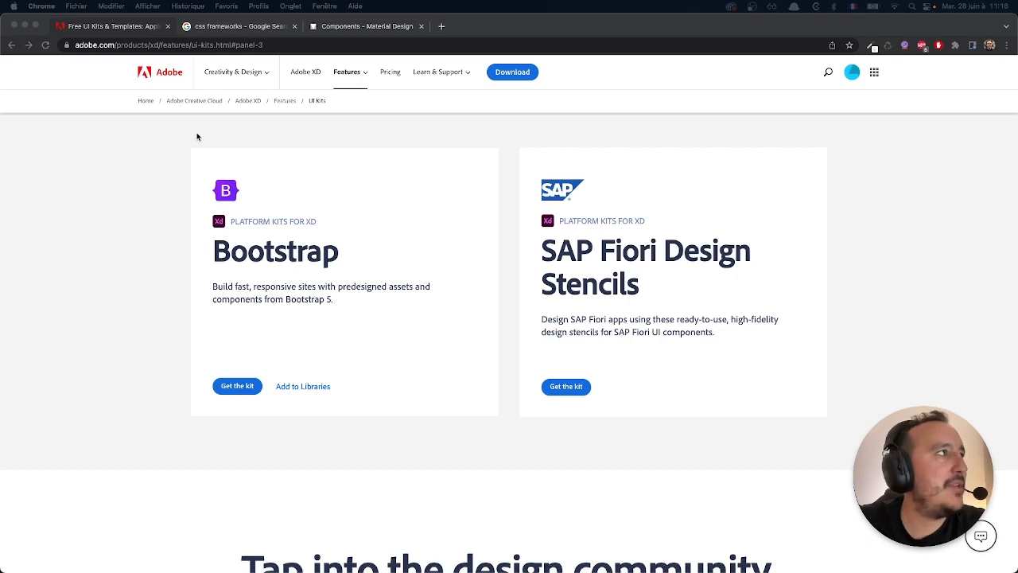
Minimize the Chrome window and select xd-bootstrap-v.5-ui-kit.xd in the desktop's Autres stack.
key("ctrl+Up")
key("ctrl+Up")
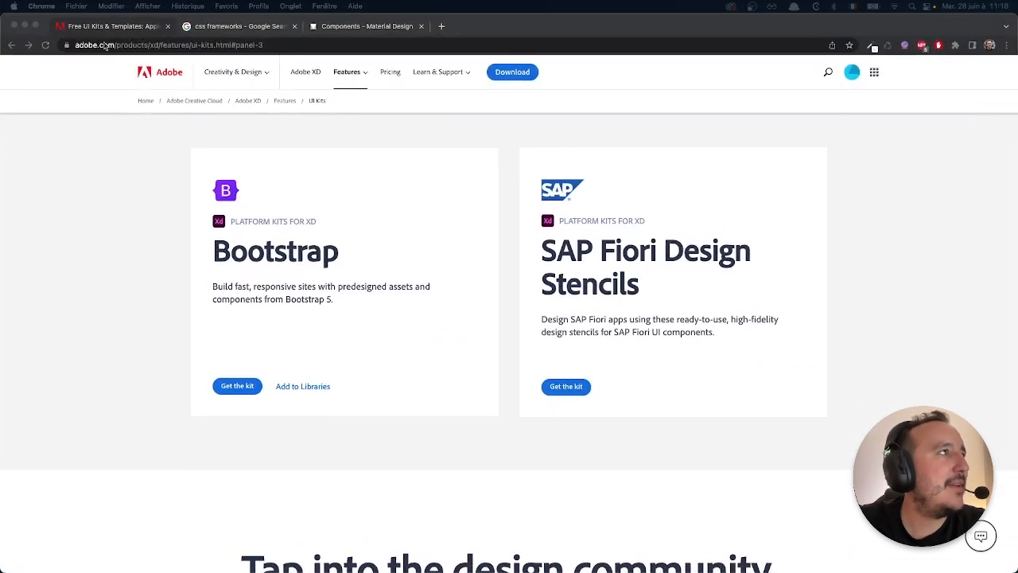
left_click(24, 28)
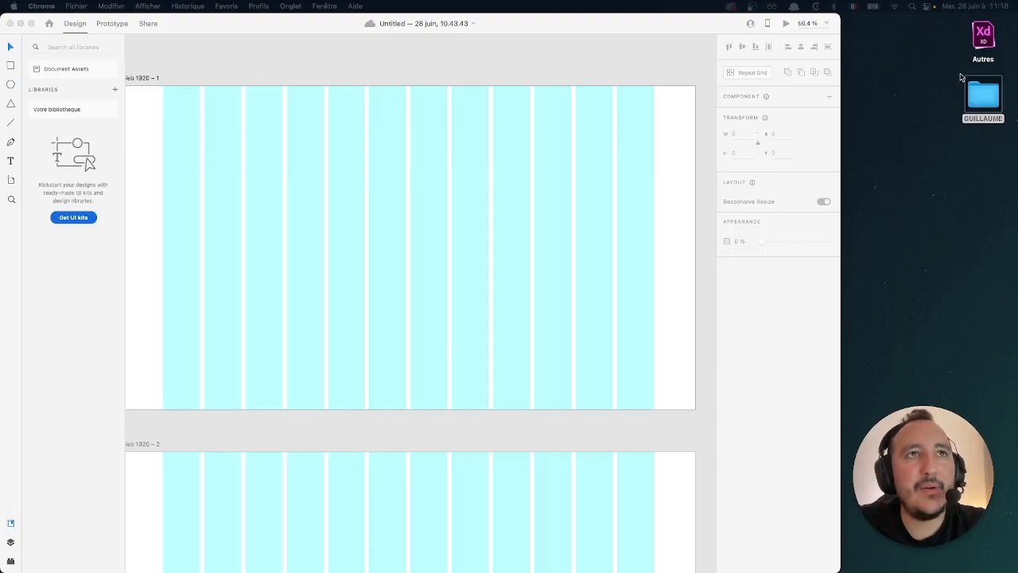
left_click(985, 40)
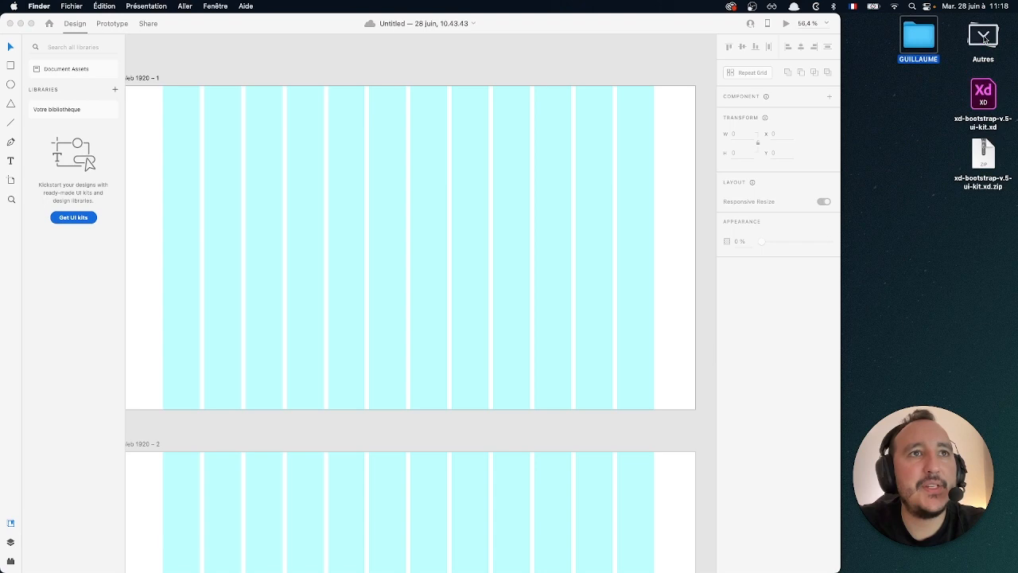
left_click(983, 94)
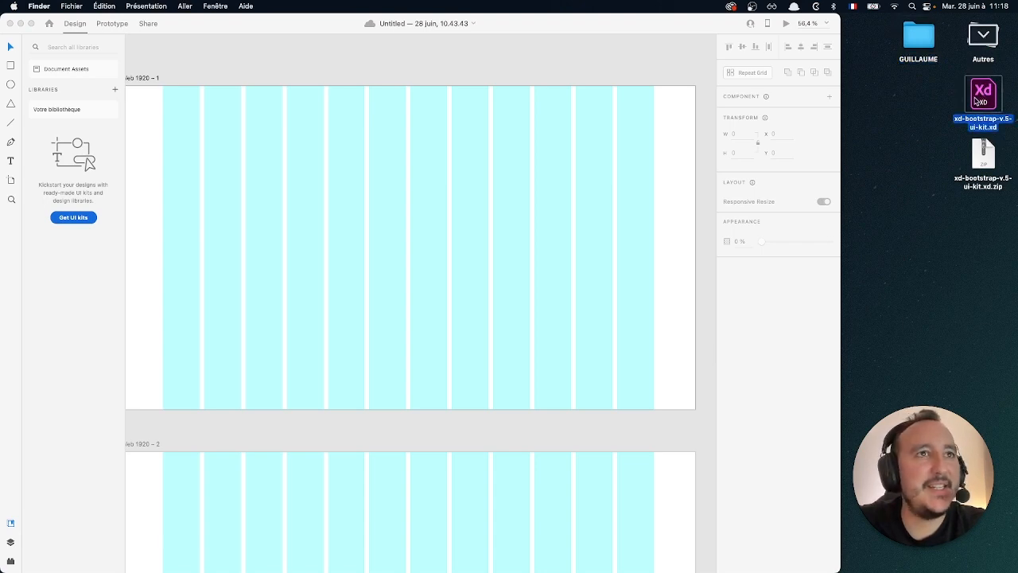
left_click_drag(977, 97, 578, 67)
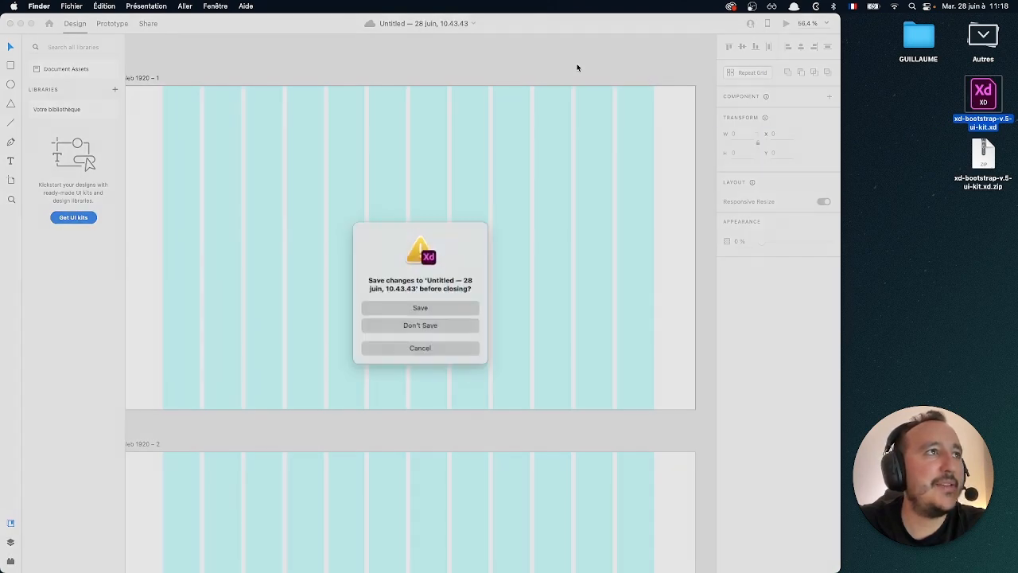
left_click(447, 345)
left_click(49, 24)
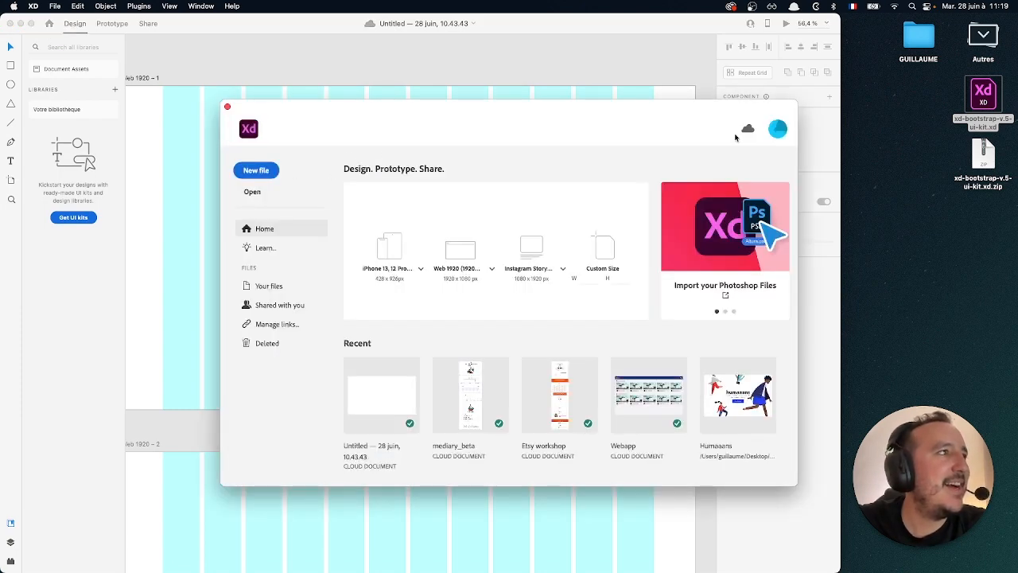
left_click(227, 106)
Open xd-bootstrap-v.5-ui-kit.xd in an enlarged Adobe XD window and select the description text on the Cover artboard.
double_click(985, 93)
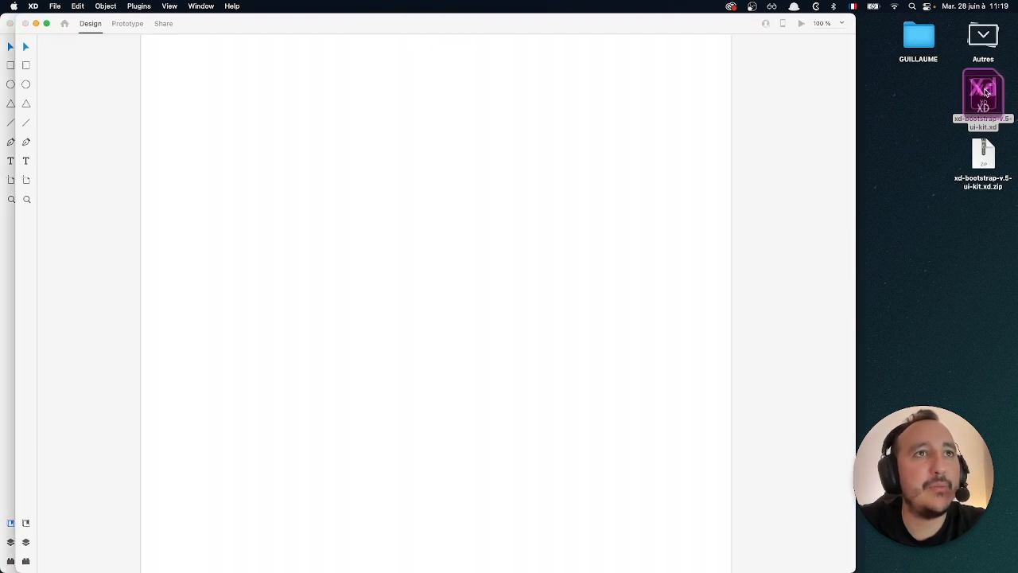
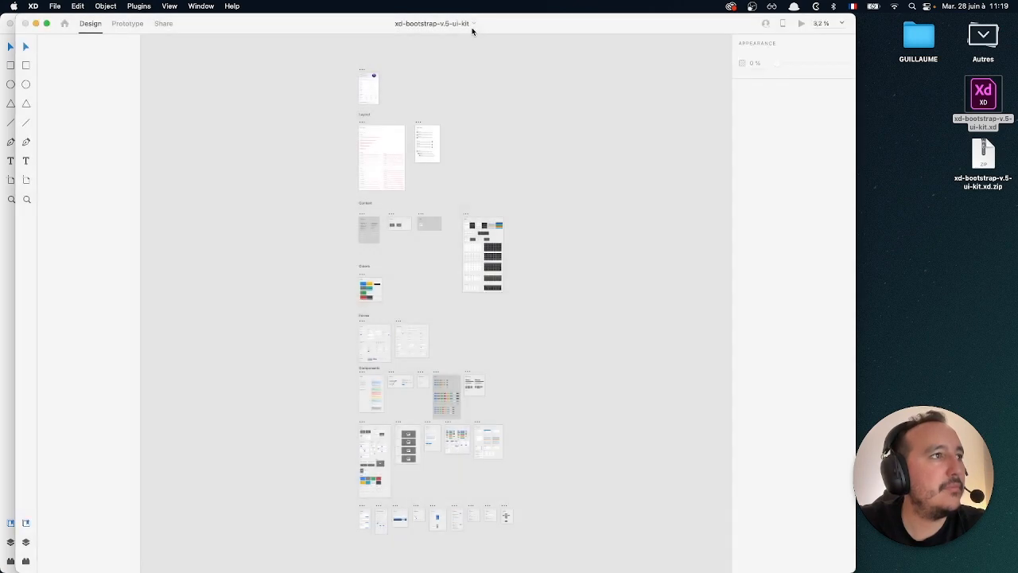
double_click(191, 24)
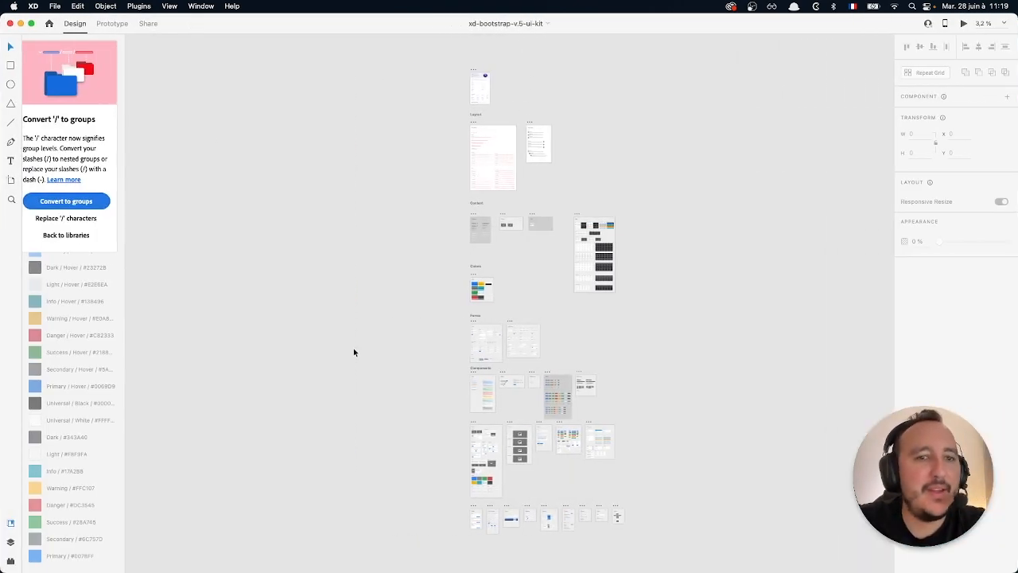
scroll(493, 146, "up", 10)
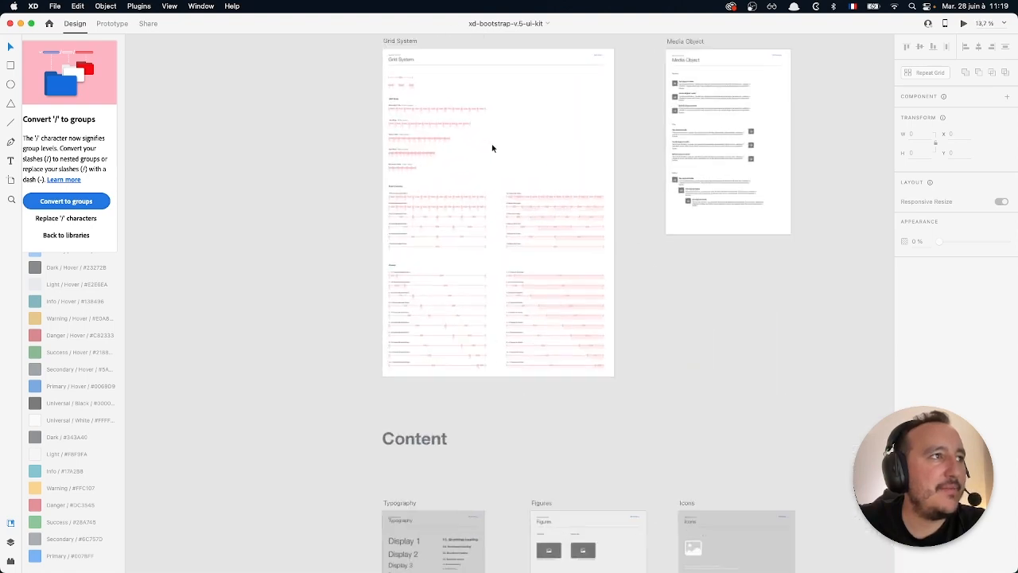
scroll(493, 148, "up", 15)
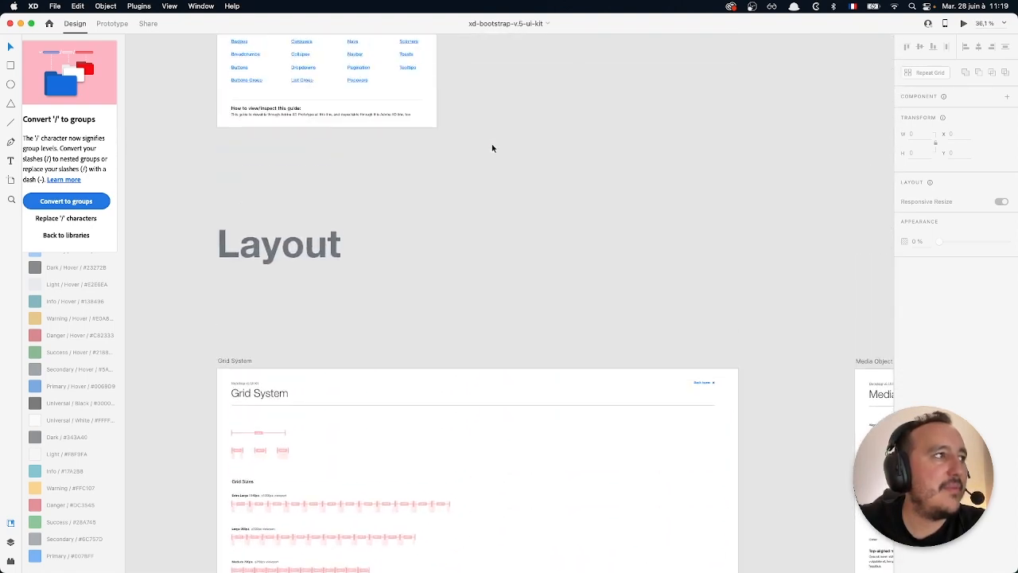
scroll(492, 148, "up", 5)
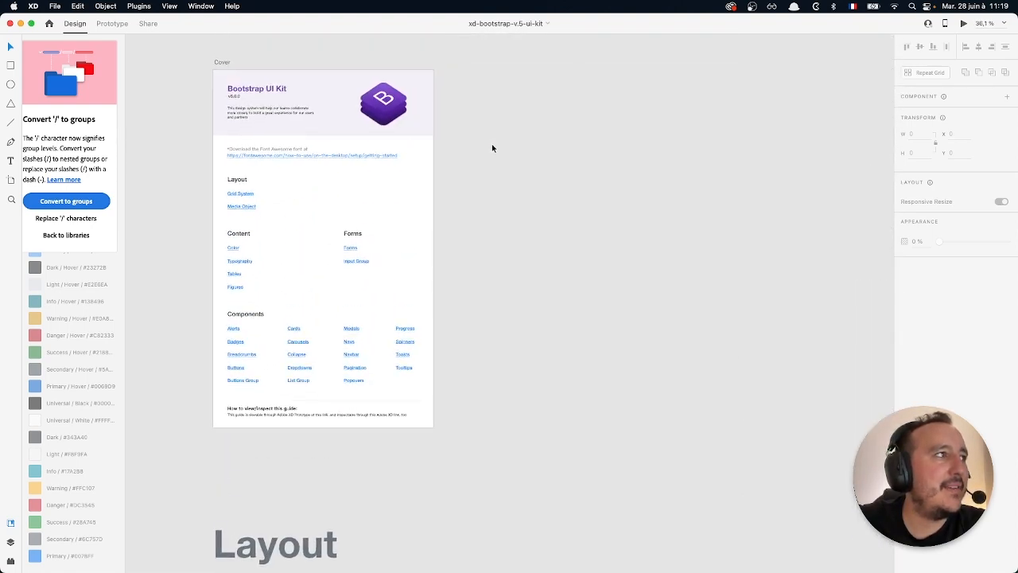
scroll(299, 165, "up", 10)
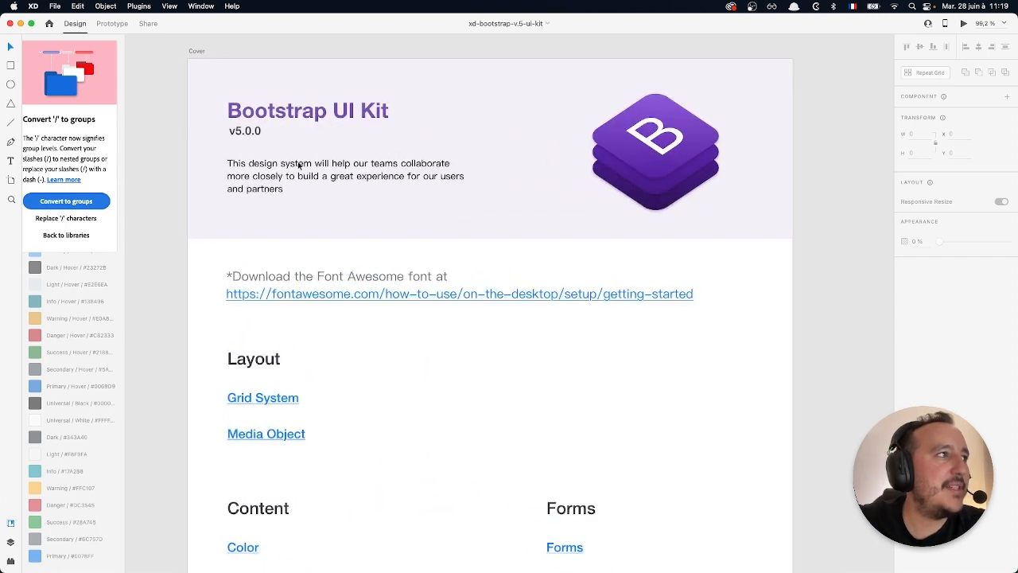
left_click(307, 175)
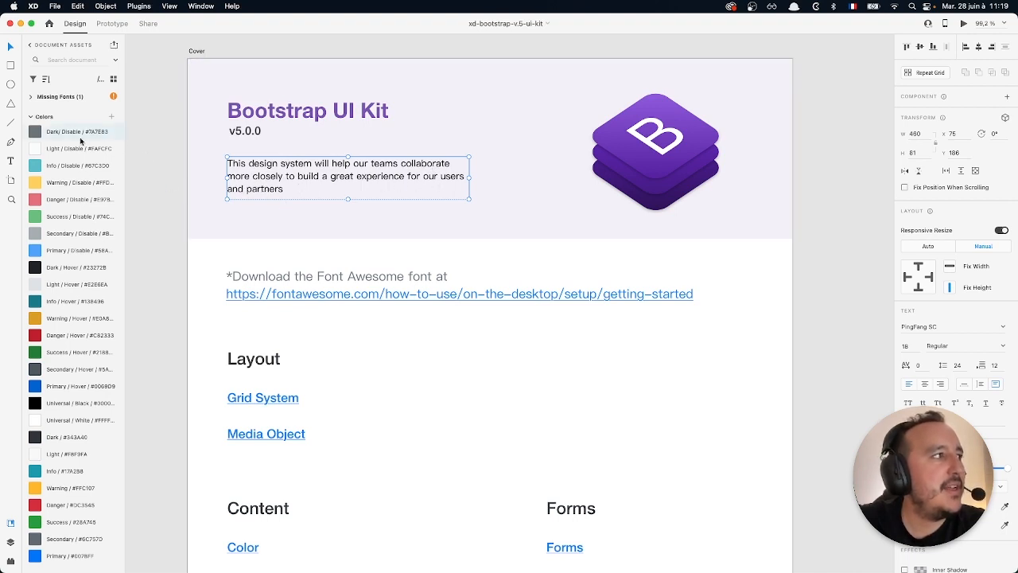
Look through the Bootstrap kit's document assets, from the colors and character styles to the components.
scroll(74, 488, "down", 3)
scroll(75, 484, "down", 2)
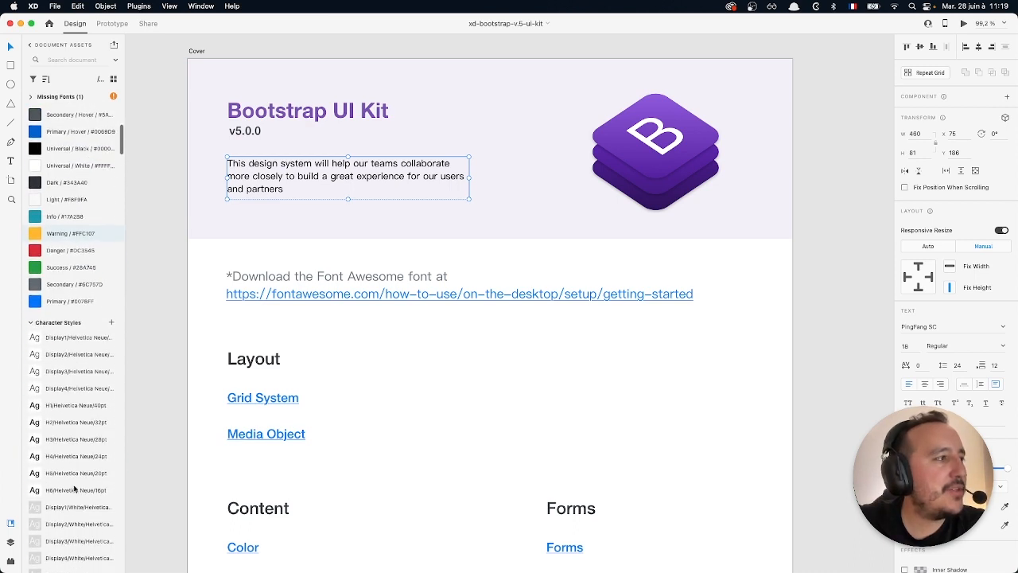
scroll(75, 483, "up", 2)
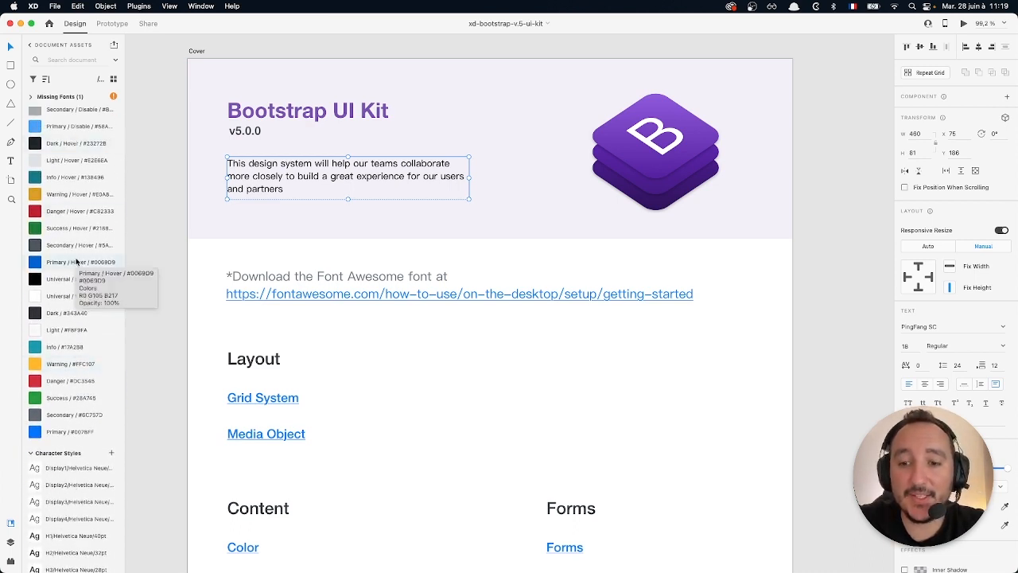
scroll(77, 262, "down", 6)
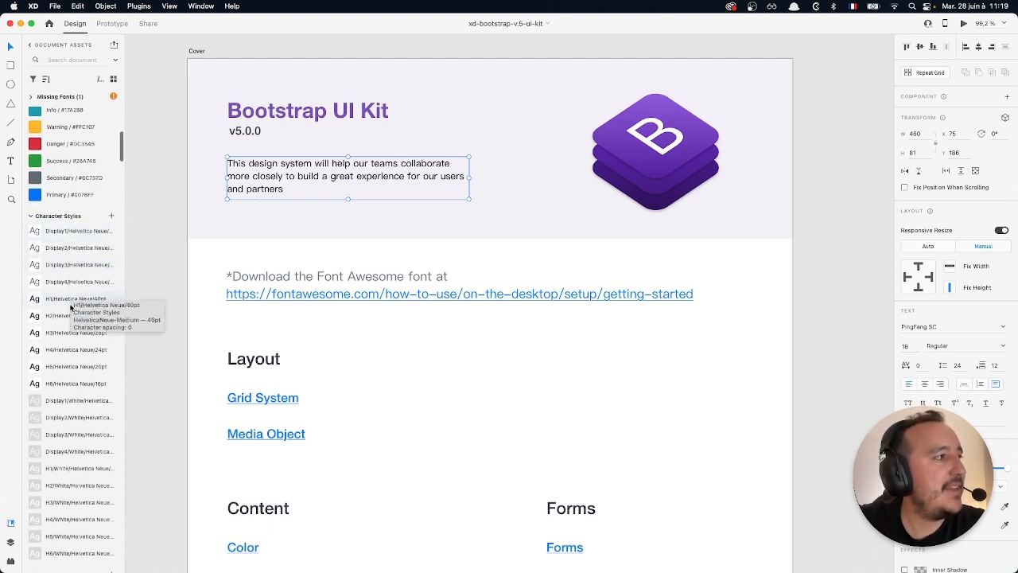
scroll(63, 468, "down", 7)
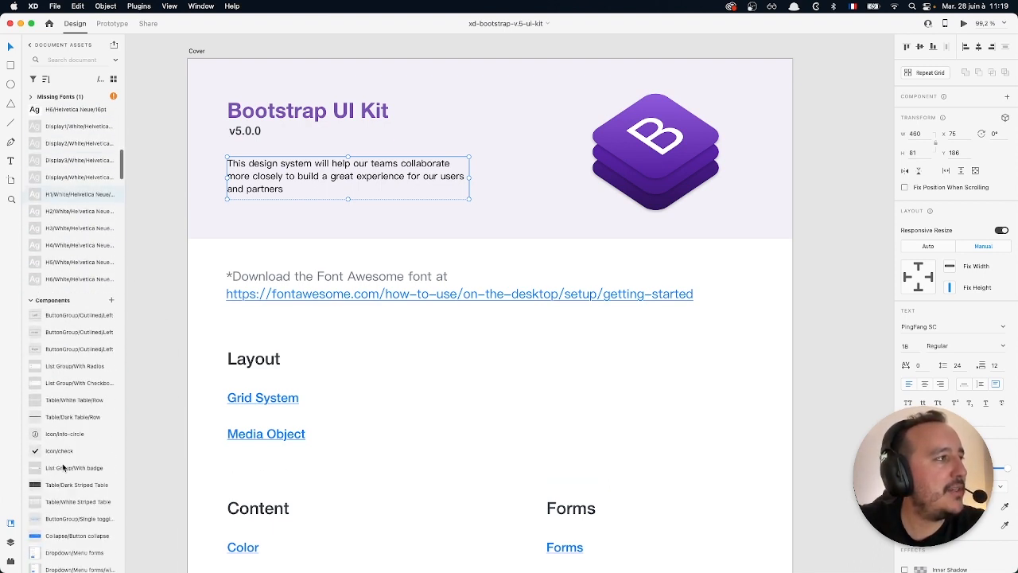
scroll(67, 229, "down", 3)
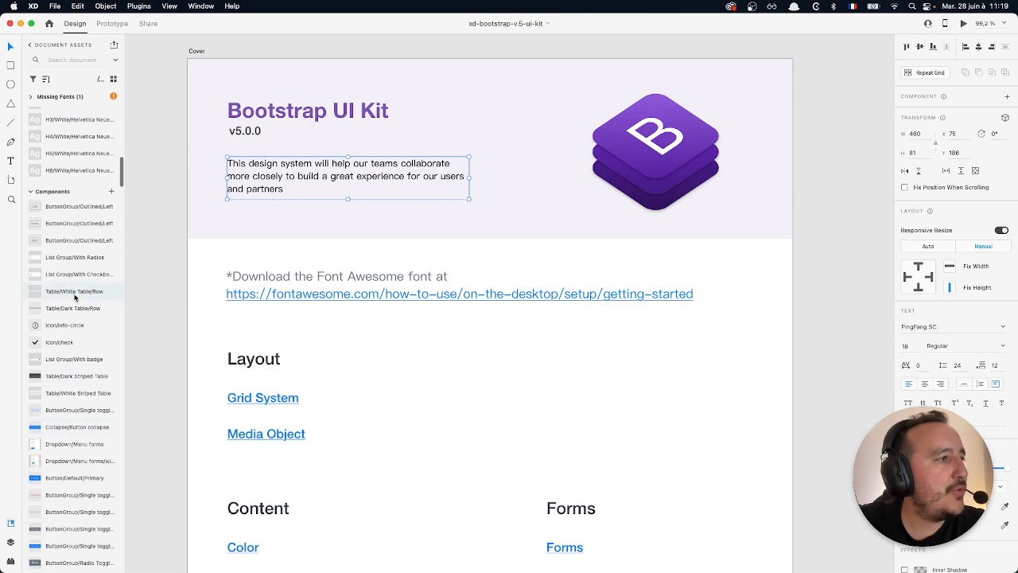
Survey the kit's artboards from the Cover through the Content, Colors, Forms and Components sections.
scroll(279, 370, "down", 5)
scroll(274, 368, "down", 3)
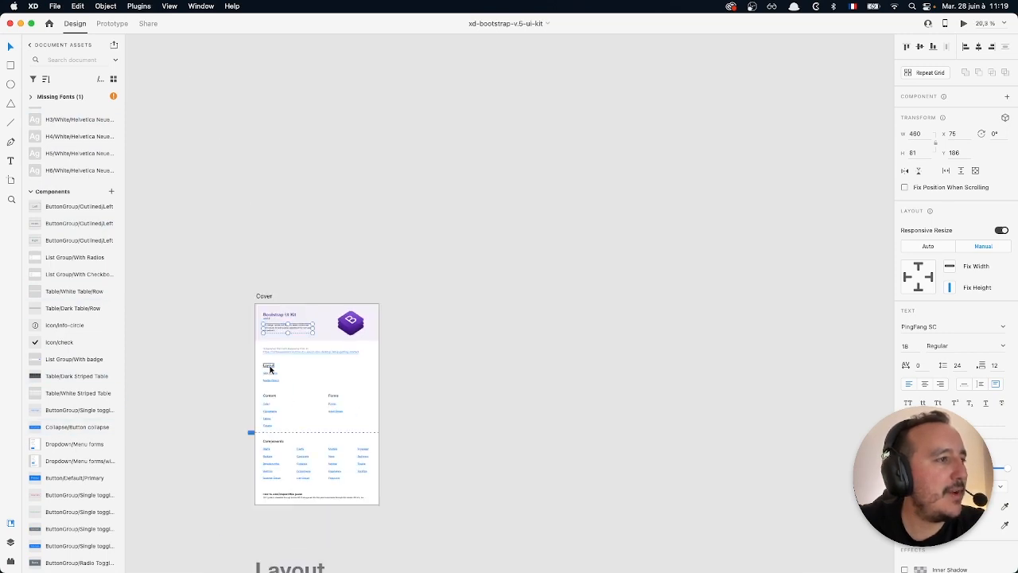
scroll(270, 369, "down", 15)
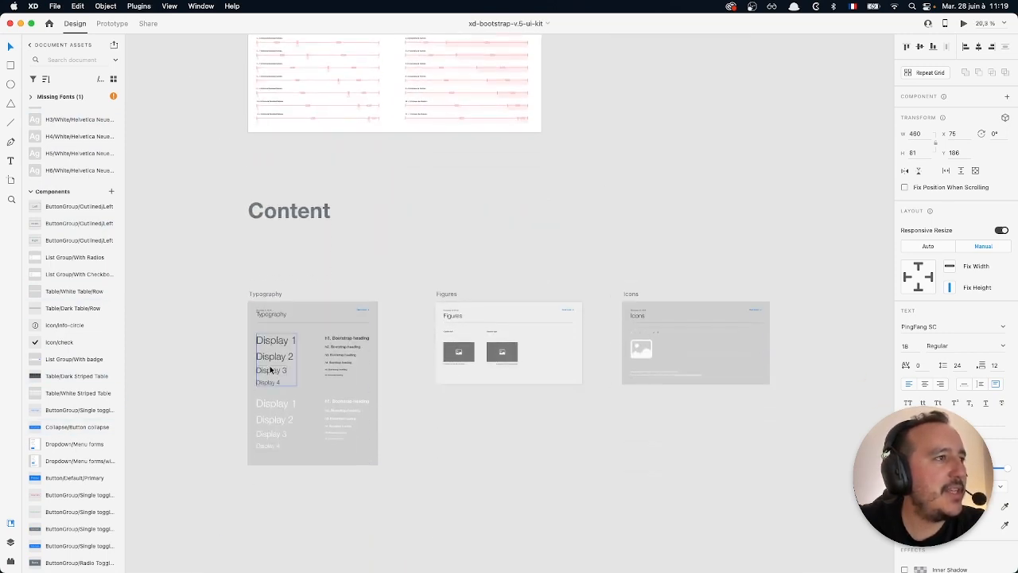
scroll(270, 370, "down", 5)
scroll(270, 369, "down", 5)
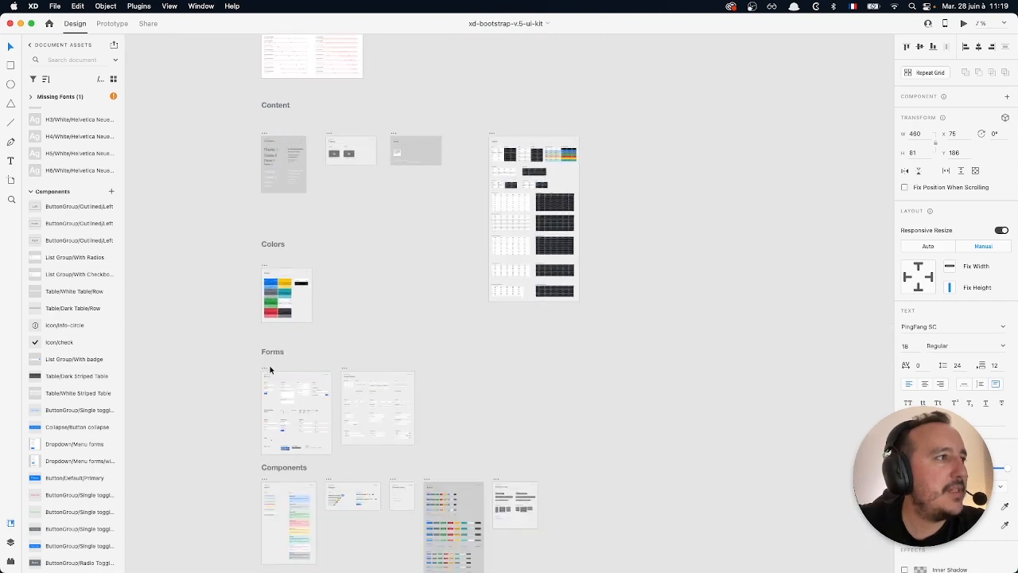
scroll(269, 369, "down", 10)
scroll(270, 369, "left", 3)
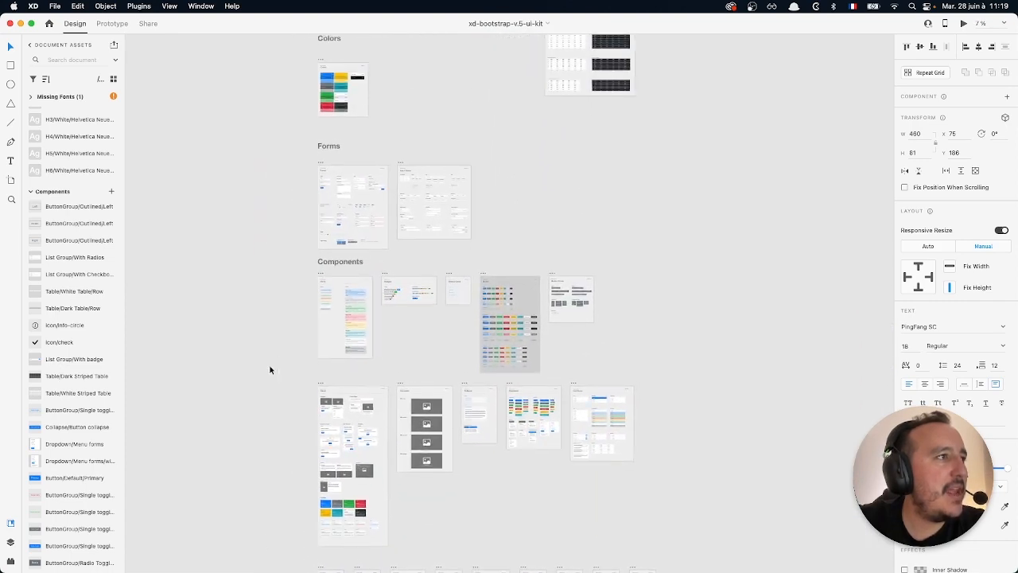
Examine the Alerts, Badges, Breadcrumbs, Buttons and Button Group artboards in the Components section.
scroll(377, 279, "up", 8)
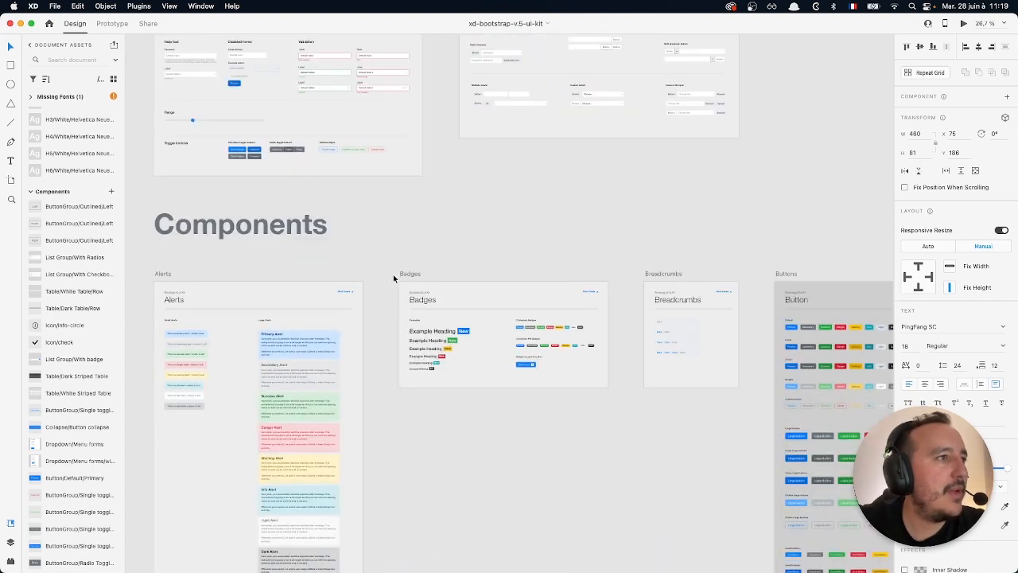
scroll(393, 279, "down", 3)
scroll(393, 278, "right", 5)
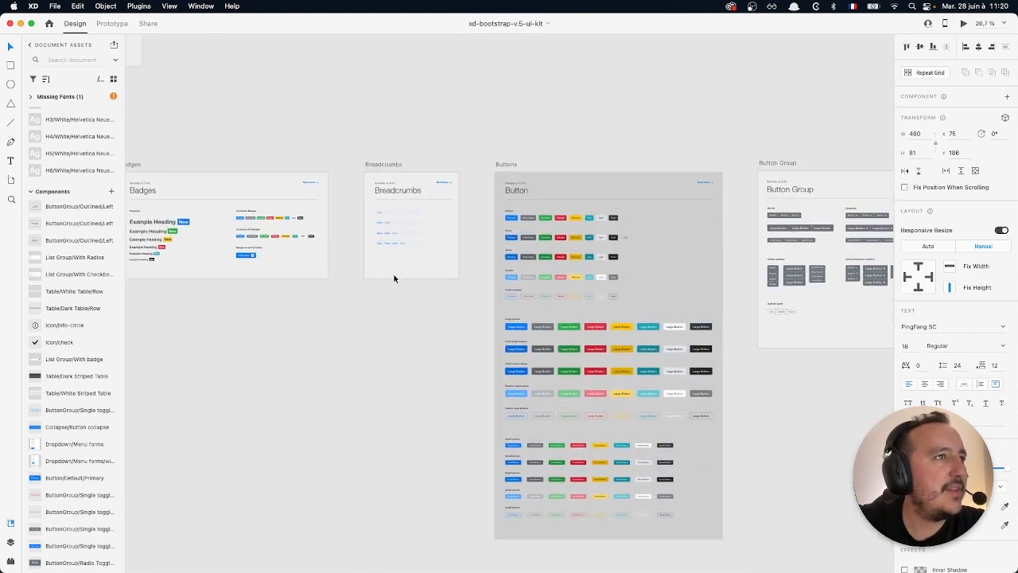
scroll(393, 278, "right", 3)
scroll(446, 200, "up", 6)
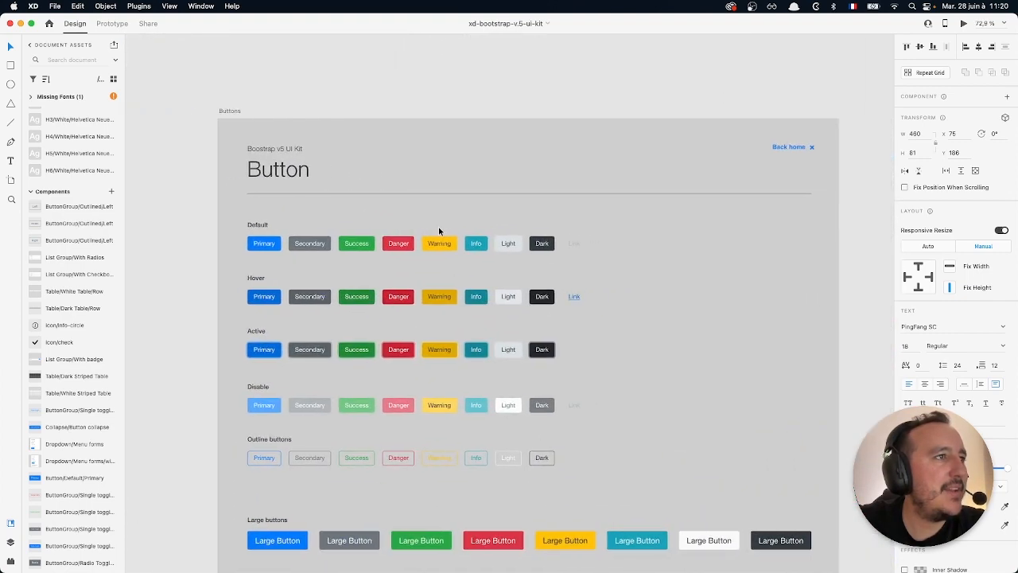
scroll(439, 226, "down", 5)
scroll(438, 226, "right", 3)
scroll(438, 226, "up", 3)
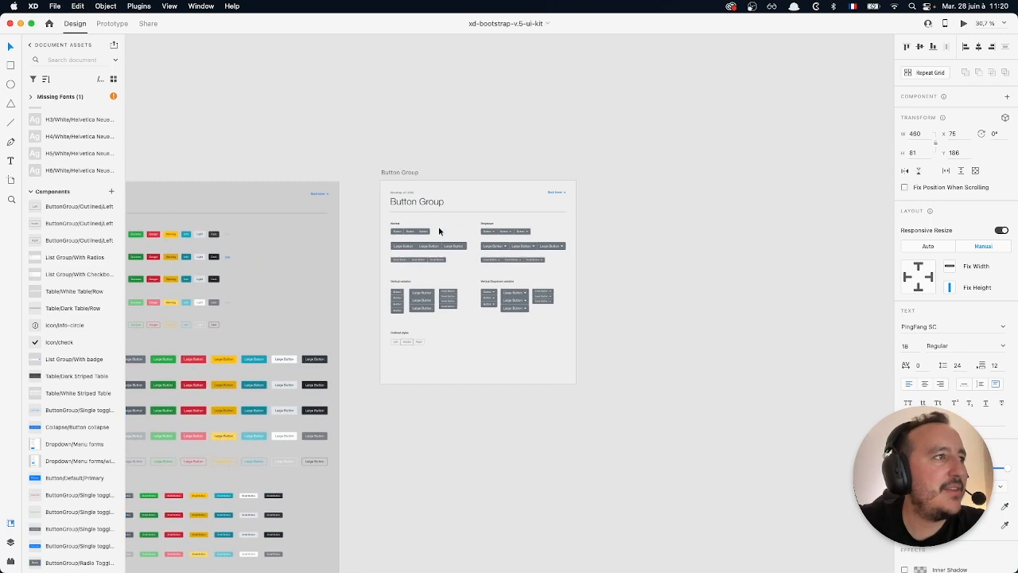
scroll(439, 226, "up", 5)
Examine the Dropdown and List Group artboards up close.
scroll(439, 226, "down", 6)
scroll(439, 226, "down", 5)
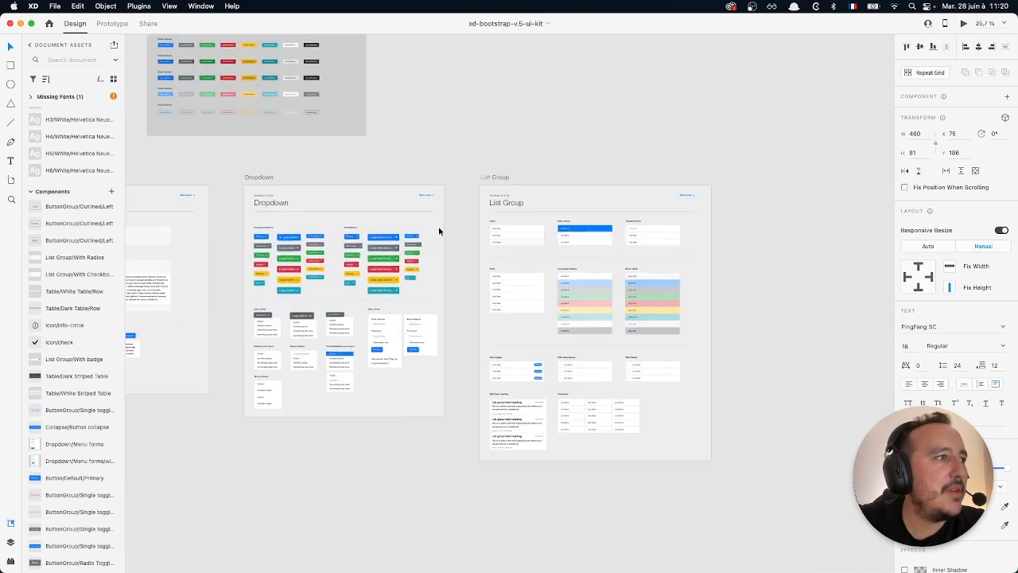
scroll(438, 226, "left", 2)
scroll(403, 236, "up", 5)
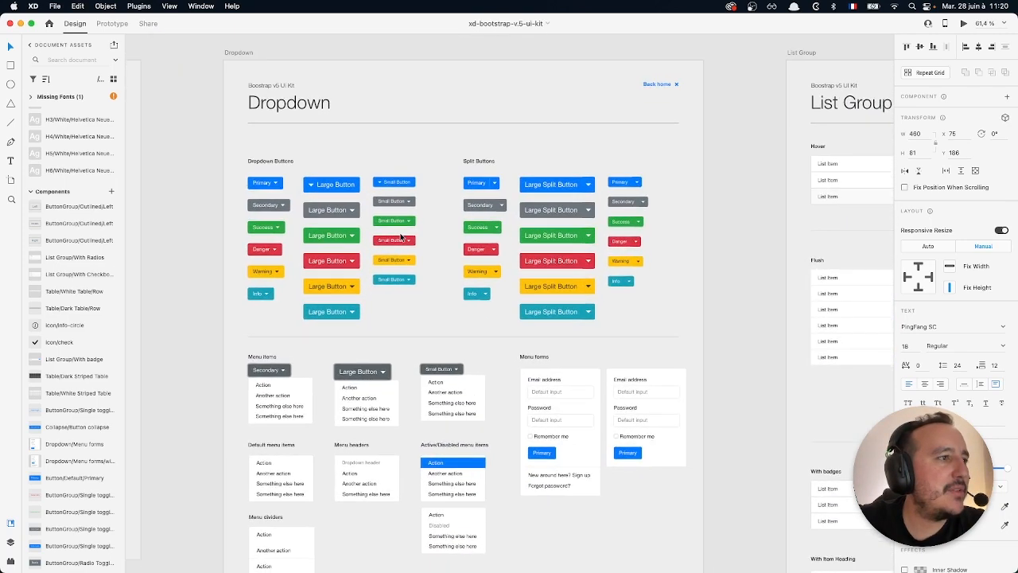
scroll(401, 236, "right", 8)
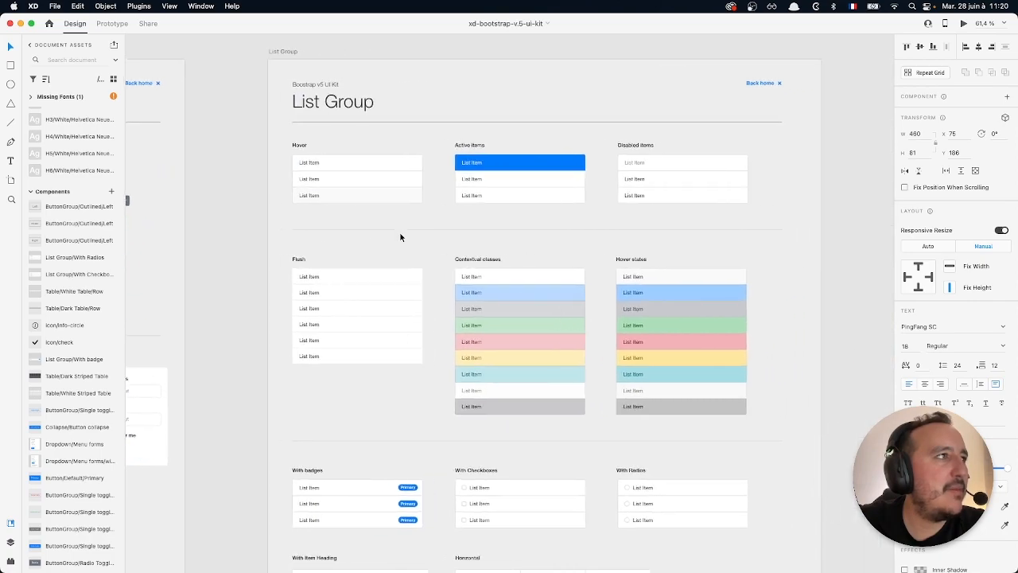
Switch from the Bootstrap kit to the untitled document and select its Web 1920 – 1 artboard.
scroll(400, 236, "left", 10)
scroll(289, 255, "down", 3)
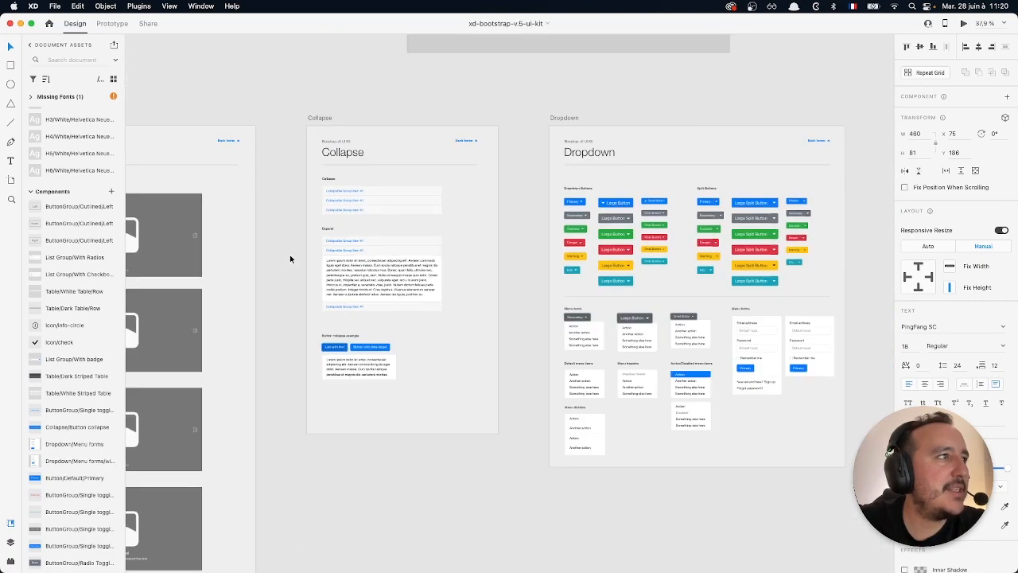
scroll(289, 255, "down", 4)
scroll(291, 257, "up", 2)
key("ctrl+Up")
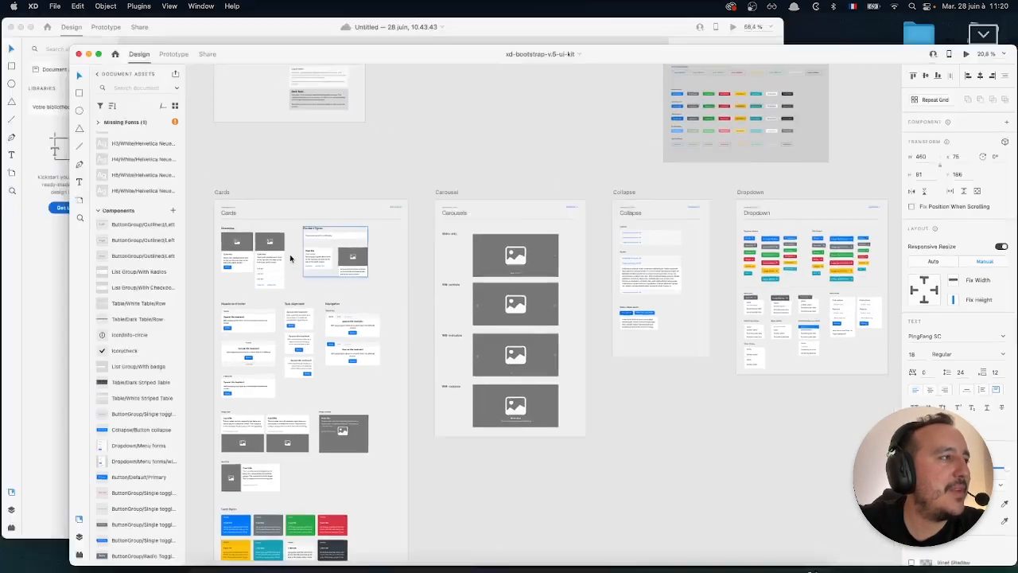
left_click(305, 236)
scroll(279, 158, "right", 5)
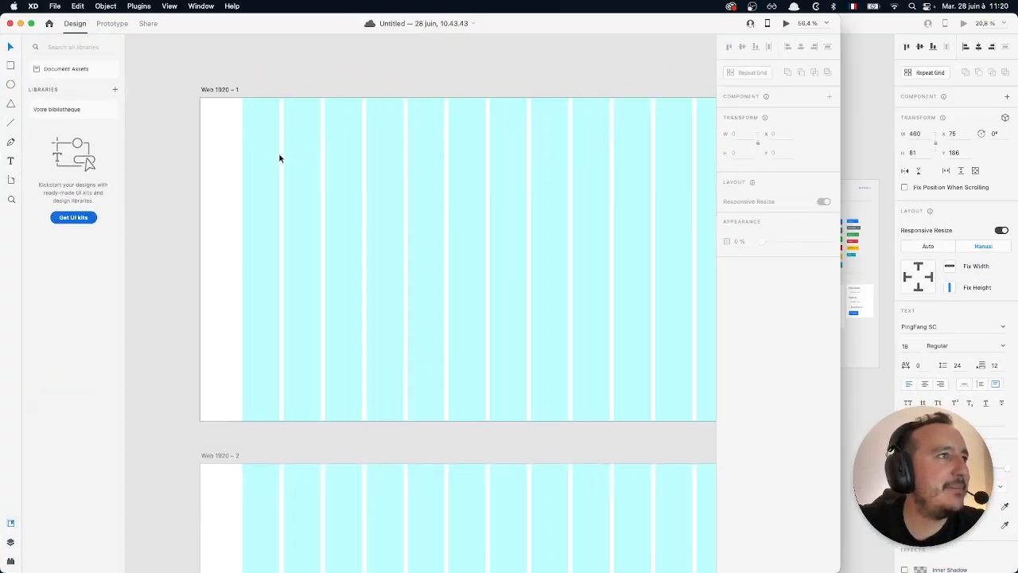
left_click(219, 162)
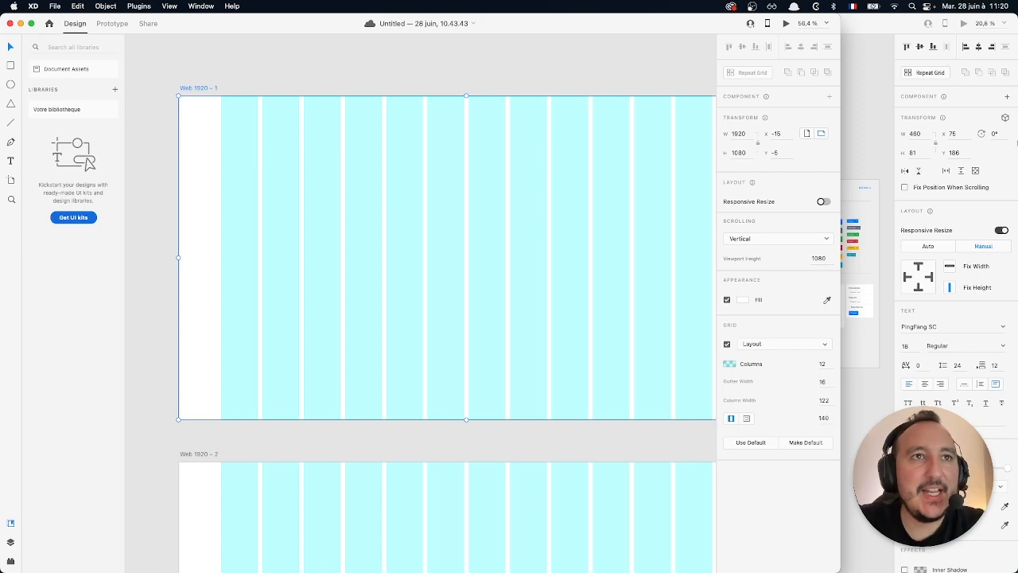
Narrow the Bootstrap kit window and offset it sideways so both document windows stay within reach, ending in the untitled document.
left_click_drag(1017, 143, 840, 185)
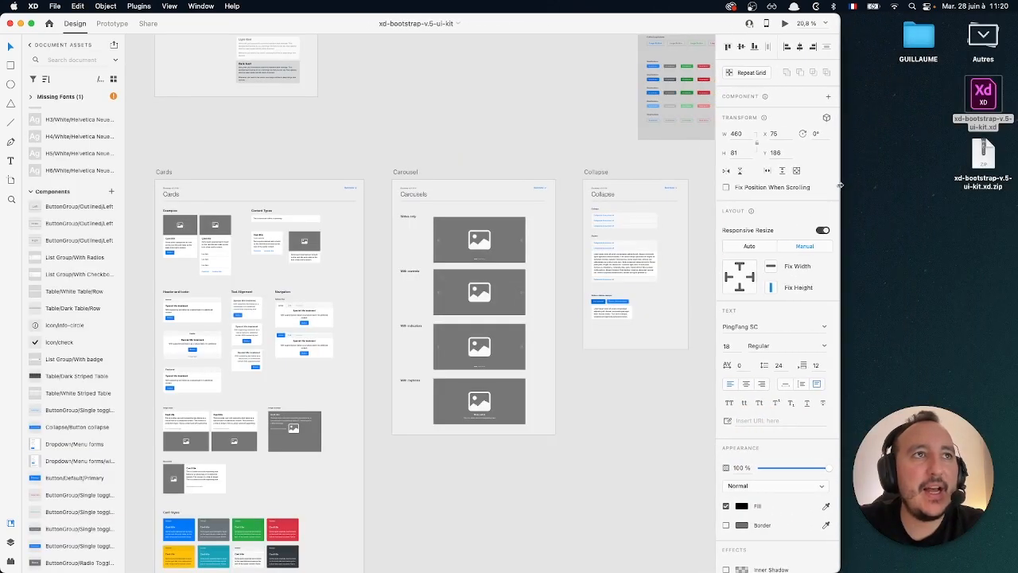
left_click(842, 188)
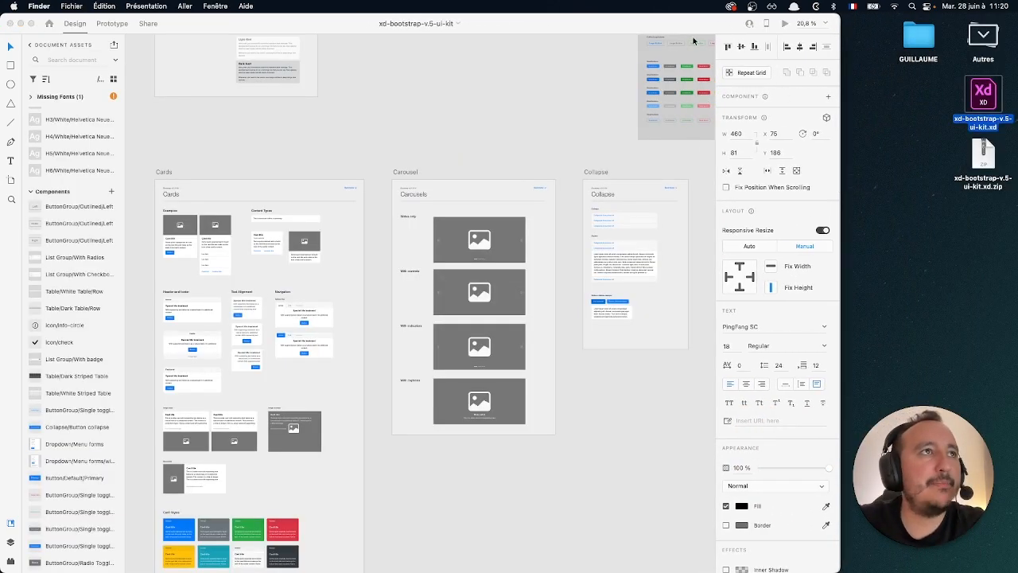
left_click_drag(693, 23, 872, 24)
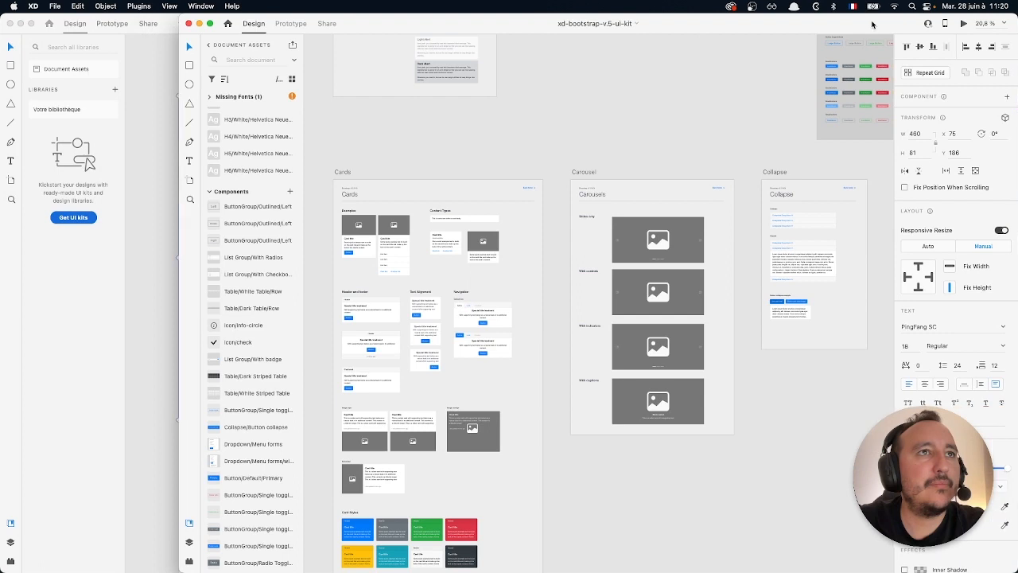
left_click(138, 276)
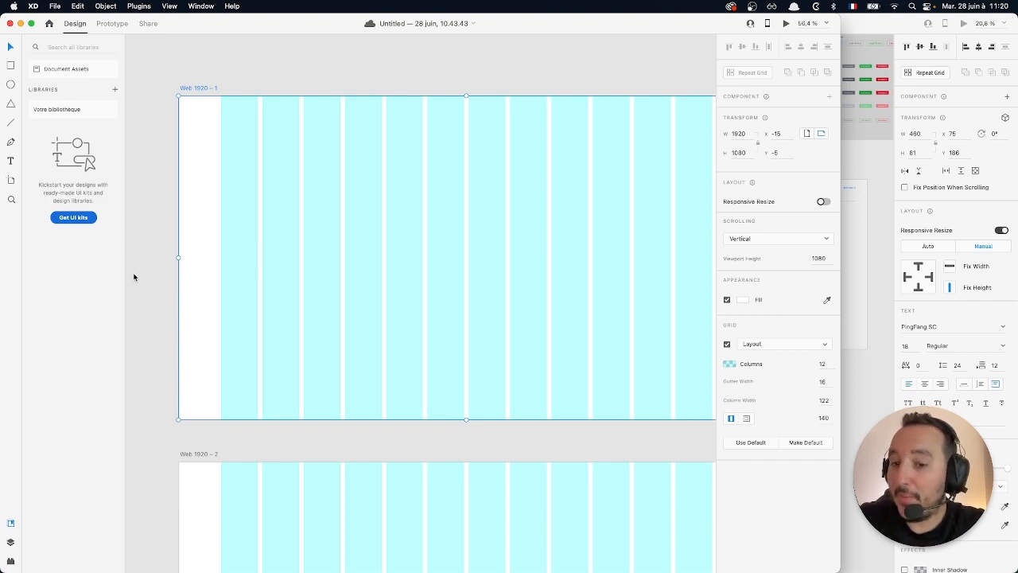
Delete the Web 1920 – 2 artboard beneath Web 1920 – 1.
left_click(312, 60)
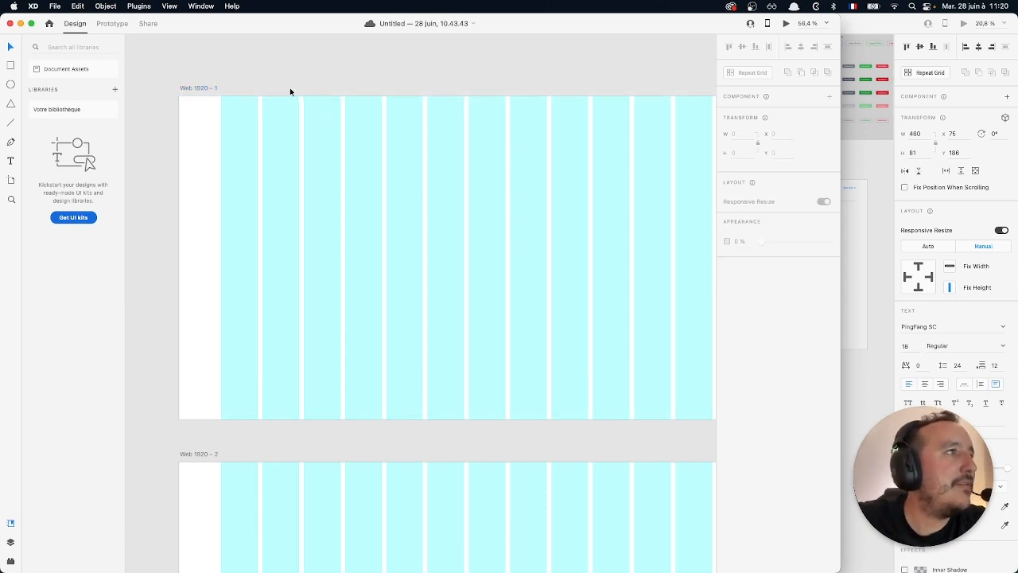
scroll(290, 92, "down", 5)
left_click(389, 322)
key("Delete")
Delete the whole row of phone artboards beside Web 1920 – 1 and select the remaining web artboard.
scroll(389, 324, "right", 5)
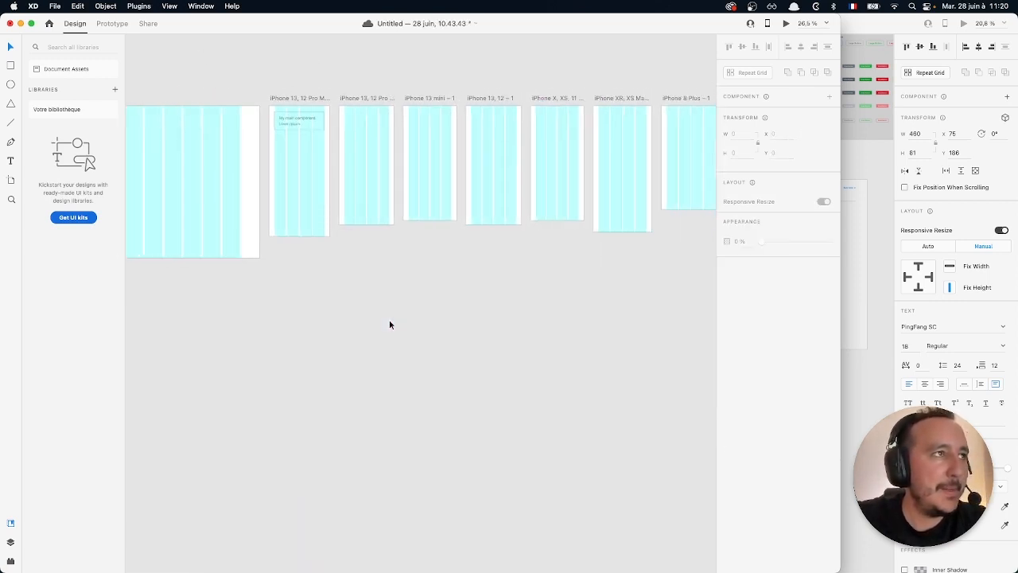
scroll(389, 325, "down", 5)
left_click_drag(609, 291, 344, 231)
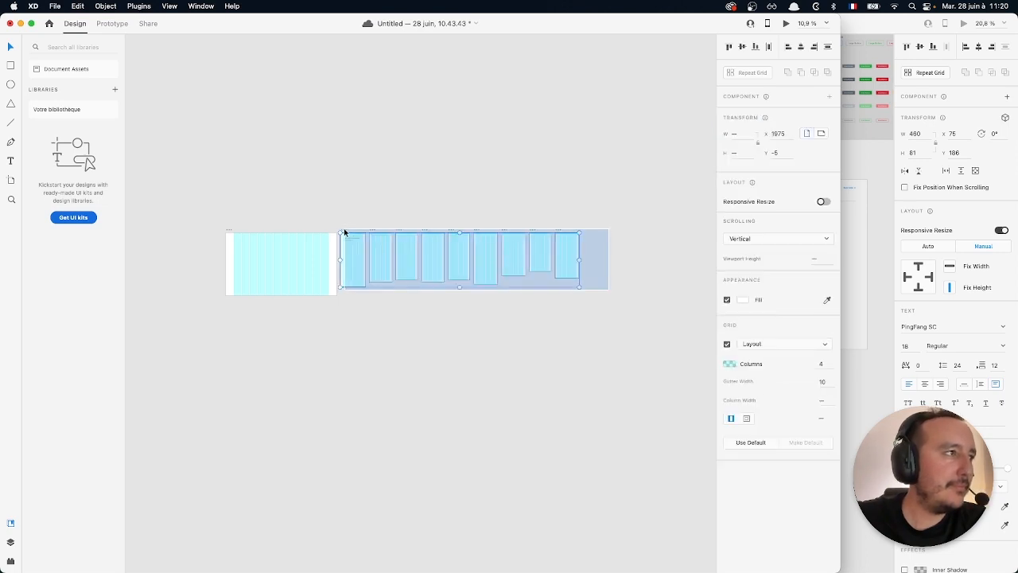
key("Delete")
left_click(316, 254)
scroll(406, 272, "left", 5)
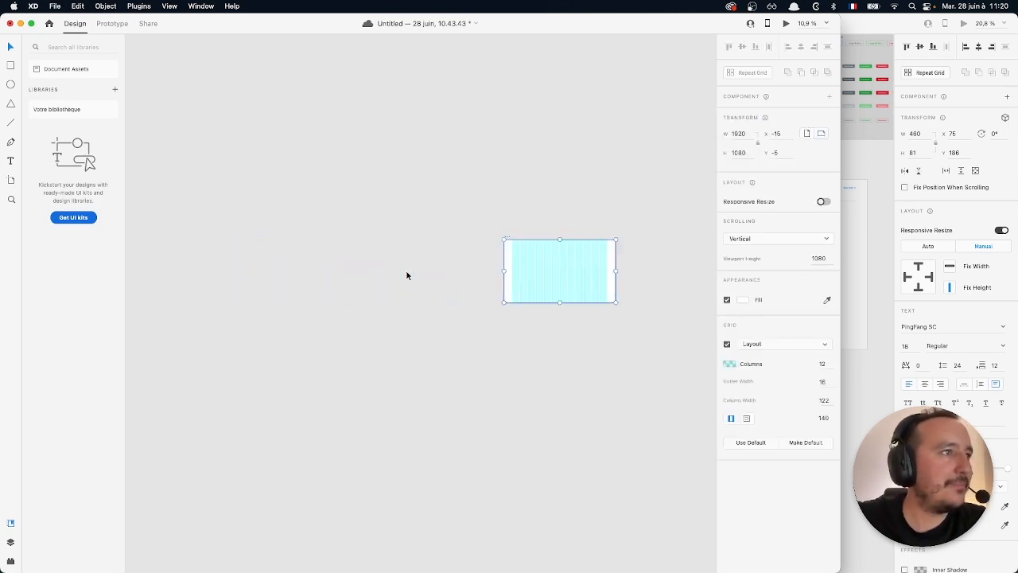
scroll(406, 272, "right", 3)
scroll(397, 324, "up", 2)
scroll(397, 329, "up", 3)
scroll(397, 329, "right", 3)
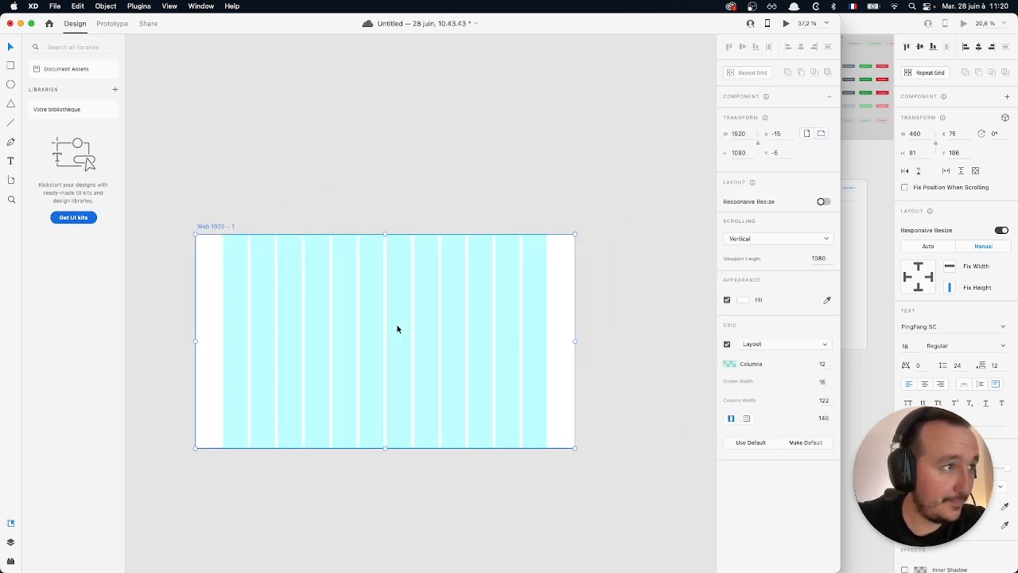
scroll(344, 274, "up", 2)
scroll(344, 273, "down", 1)
scroll(343, 274, "left", 1)
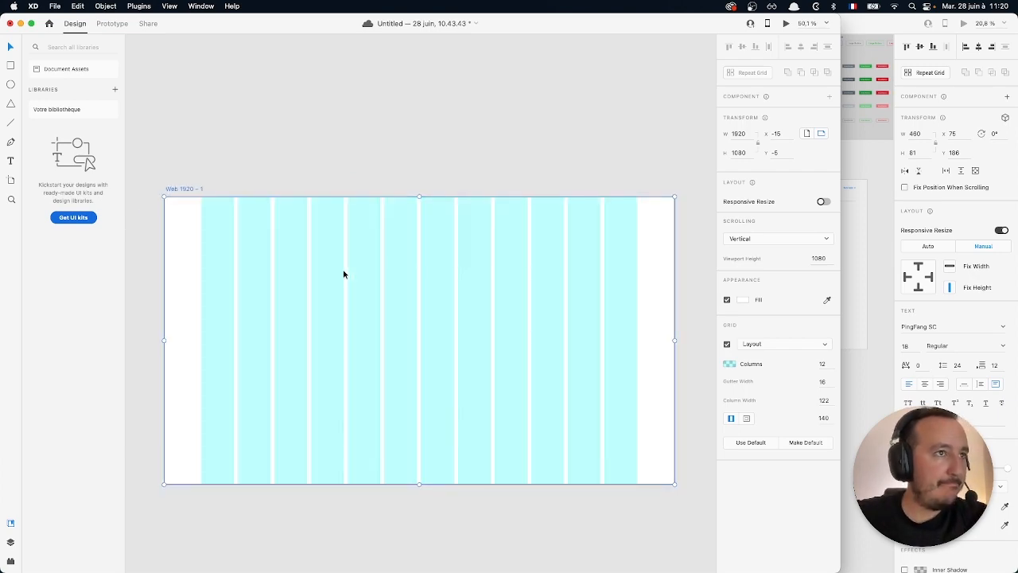
Copy the light navbar with the green Search button from the Bootstrap kit's Navbar artboard.
left_click(905, 144)
scroll(625, 330, "down", 8)
scroll(626, 330, "left", 2)
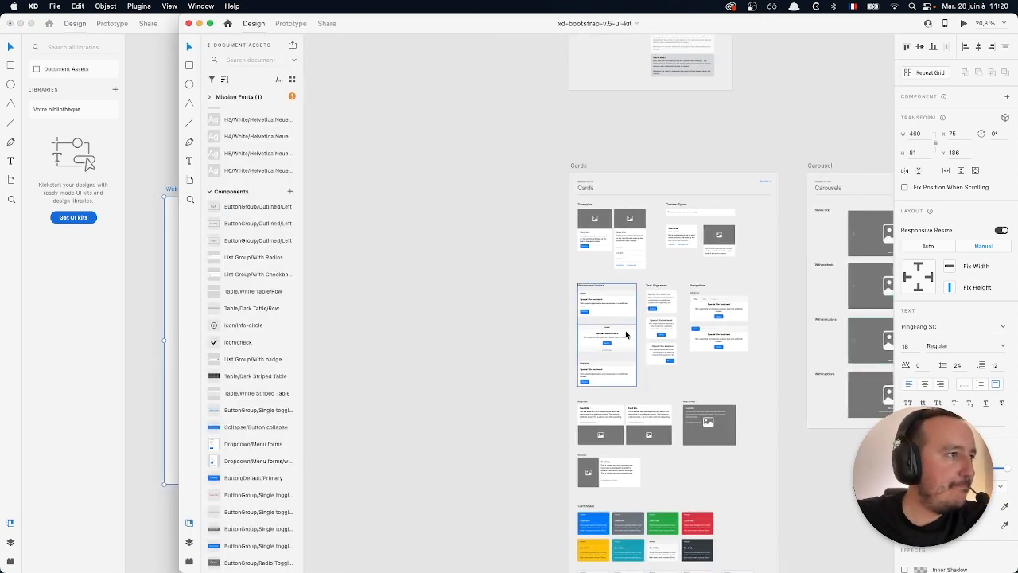
scroll(625, 334, "down", 5)
scroll(625, 334, "right", 1)
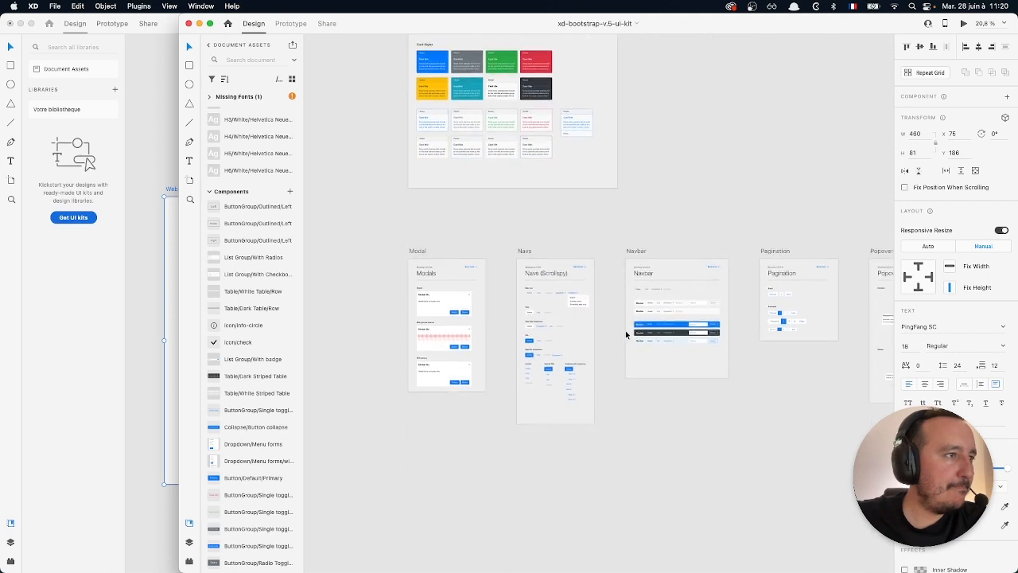
scroll(627, 335, "right", 2)
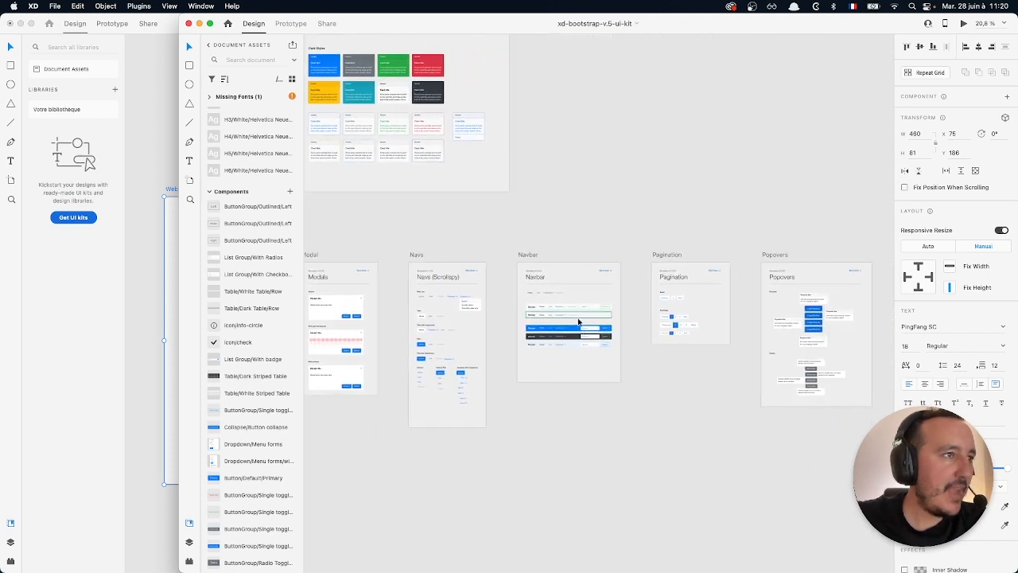
scroll(578, 322, "up", 5)
scroll(578, 321, "up", 3)
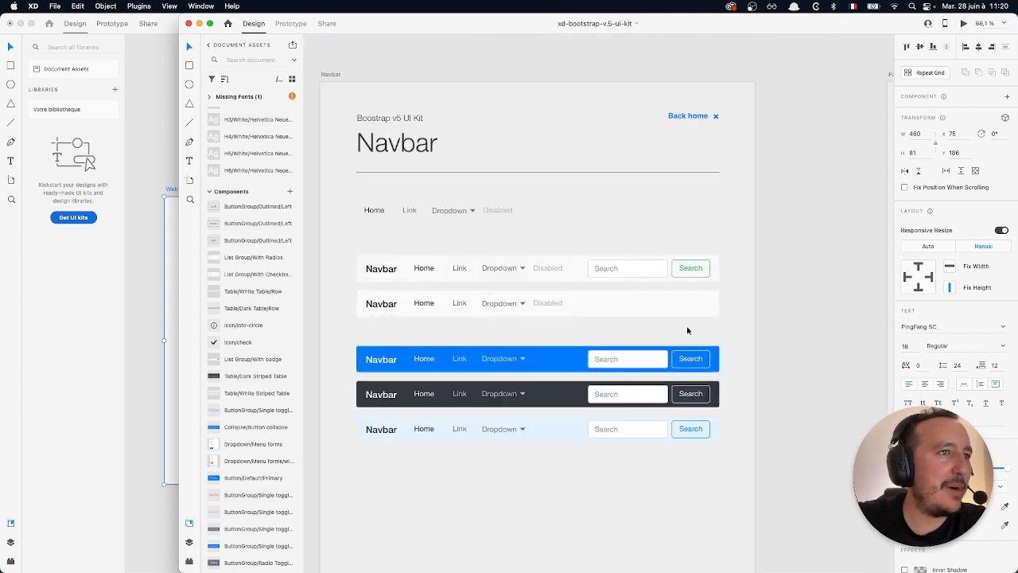
left_click(383, 270)
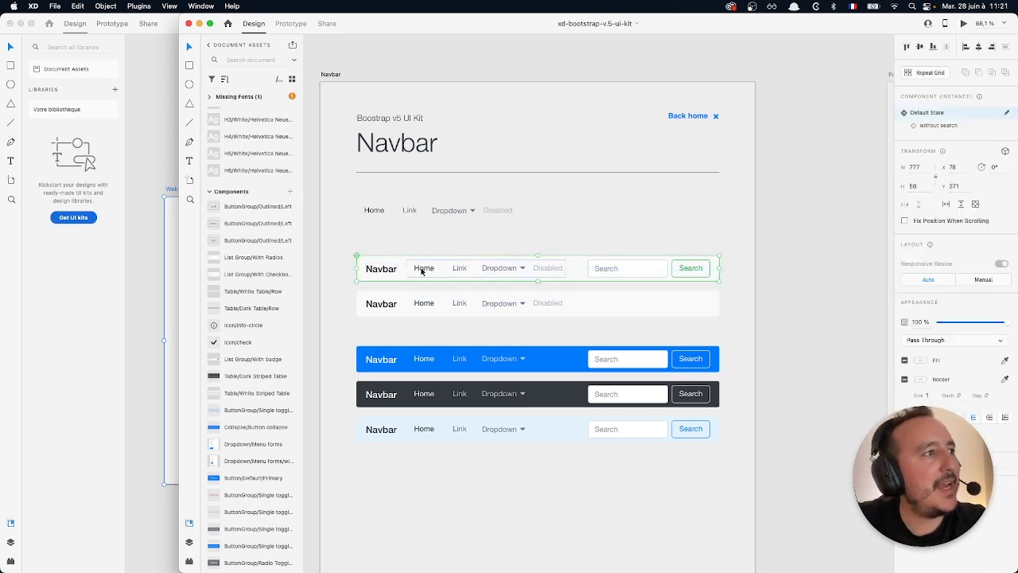
left_click_drag(423, 272, 602, 291)
key("super+z")
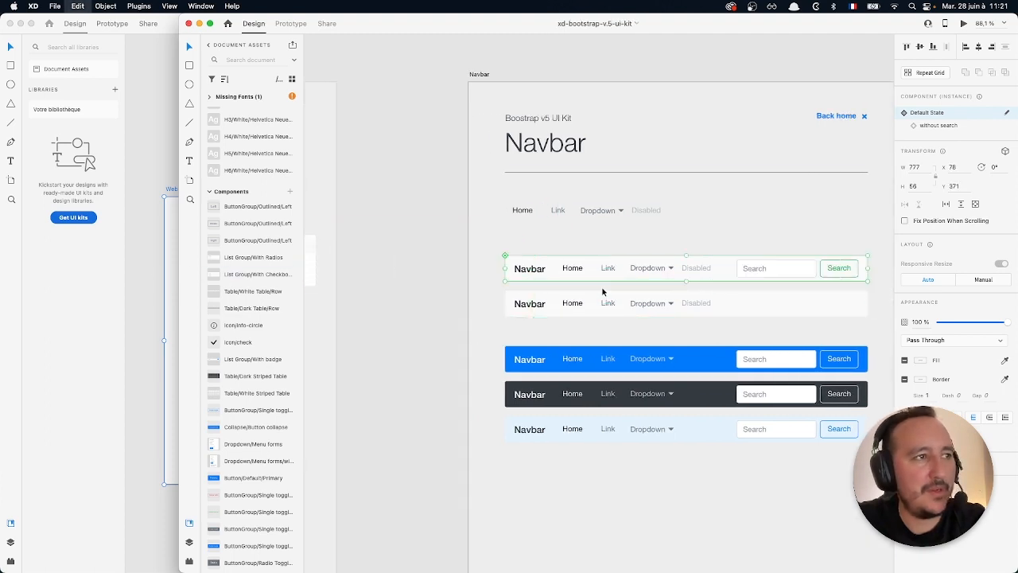
Paste the navbar into the untitled document's Web 1920 – 1 artboard and align it with the first grid column at X 140, Y 44.
left_click(123, 338)
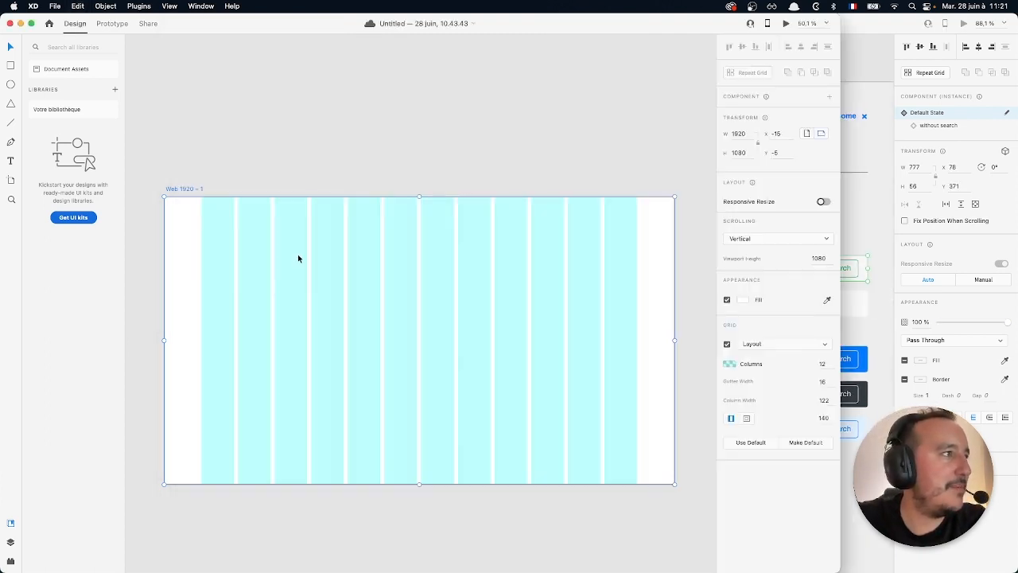
key("super+v")
scroll(267, 296, "left", 1)
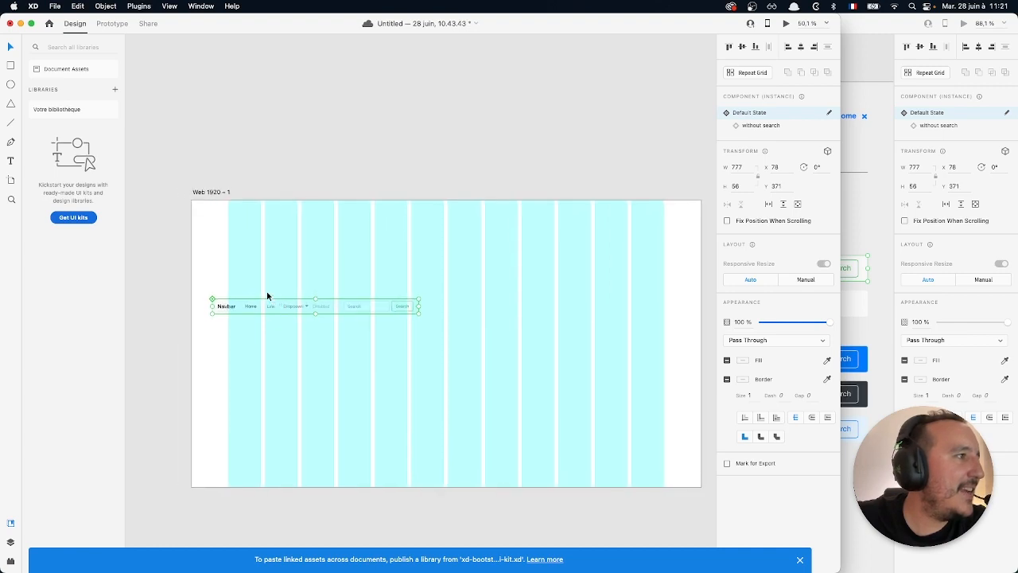
left_click_drag(268, 309, 283, 219)
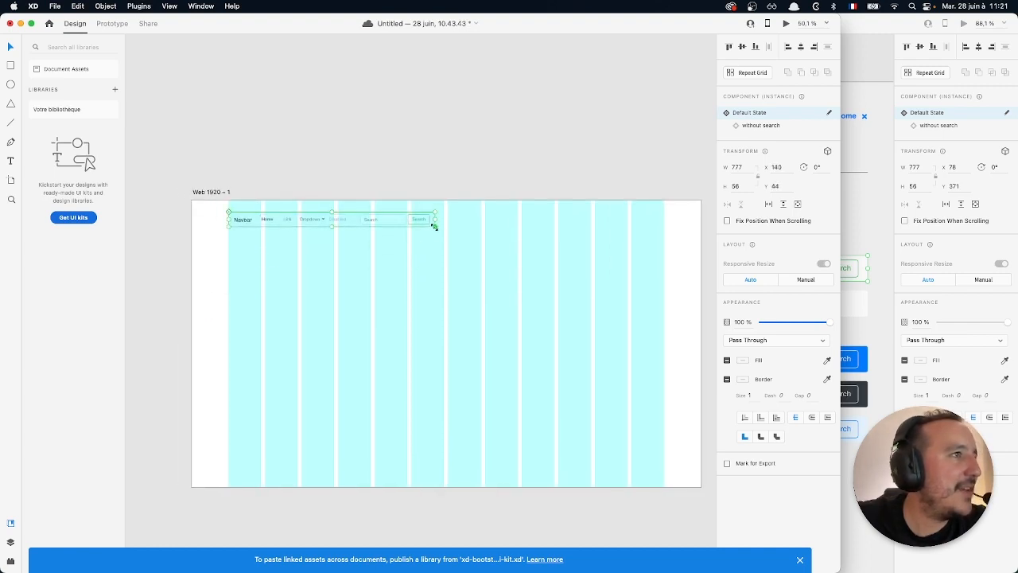
Stretch the navbar horizontally across all twelve grid columns to a width of 1640, keeping its height at 56.
left_click_drag(435, 227, 482, 242)
key("super+z")
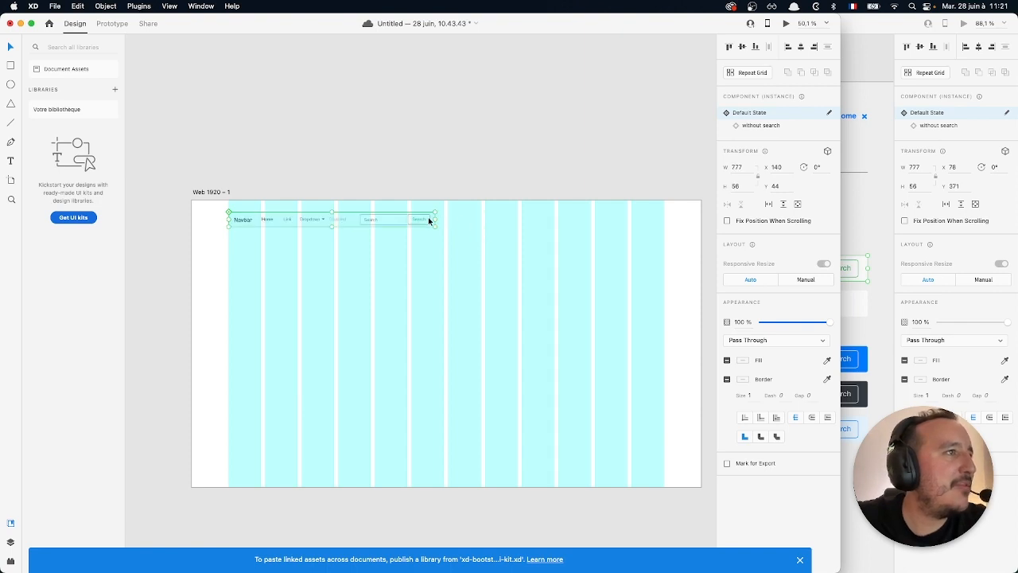
left_click_drag(435, 220, 664, 220)
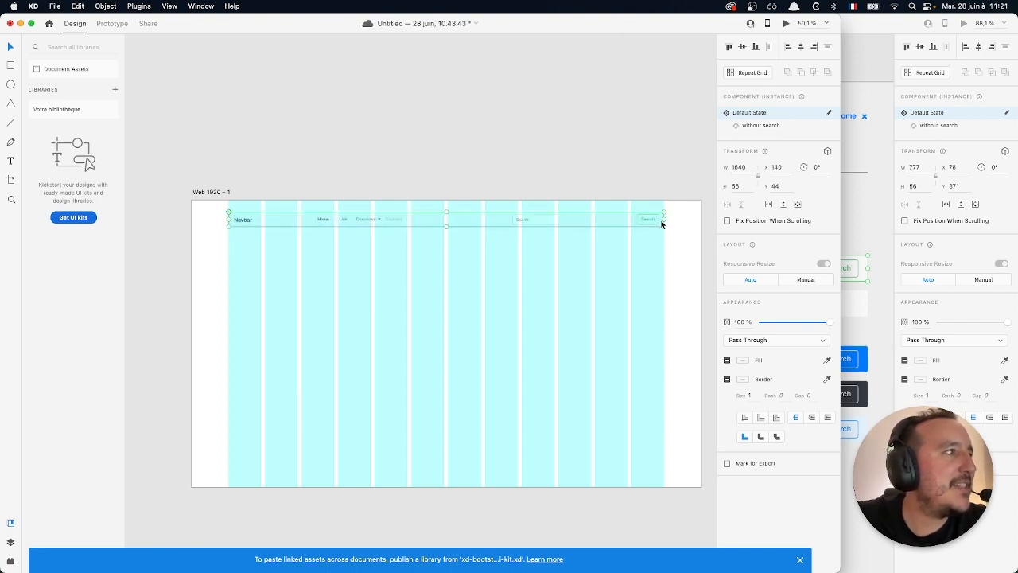
Hide the layout grid and widen the untitled document's window to fill the screen.
left_click(177, 5)
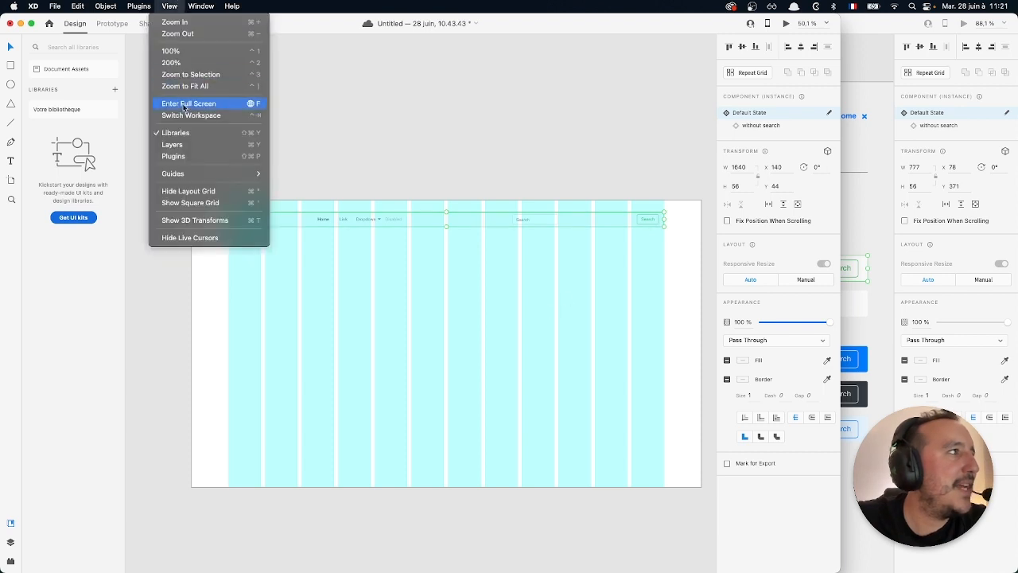
left_click(191, 191)
left_click(379, 271)
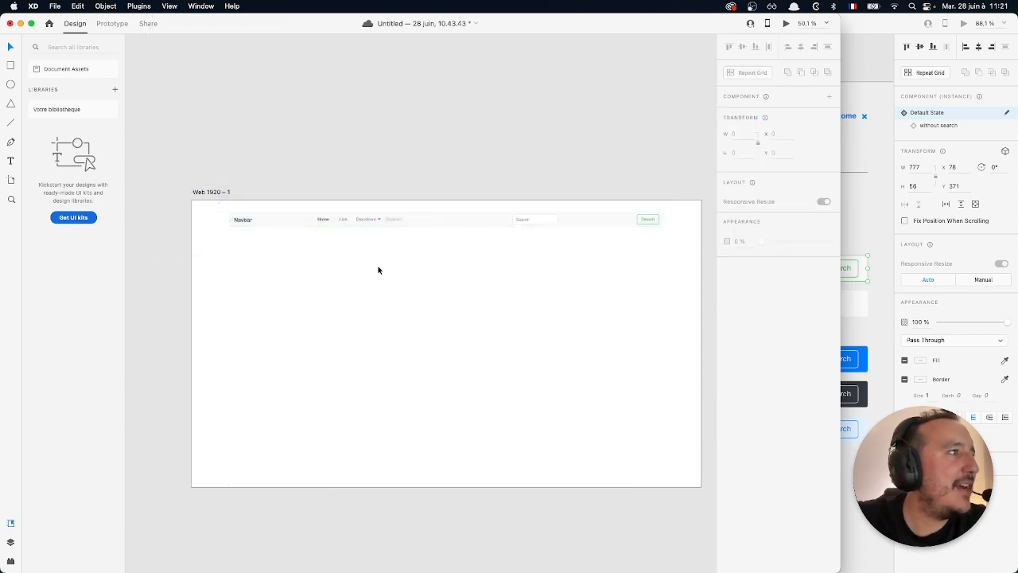
left_click(406, 262)
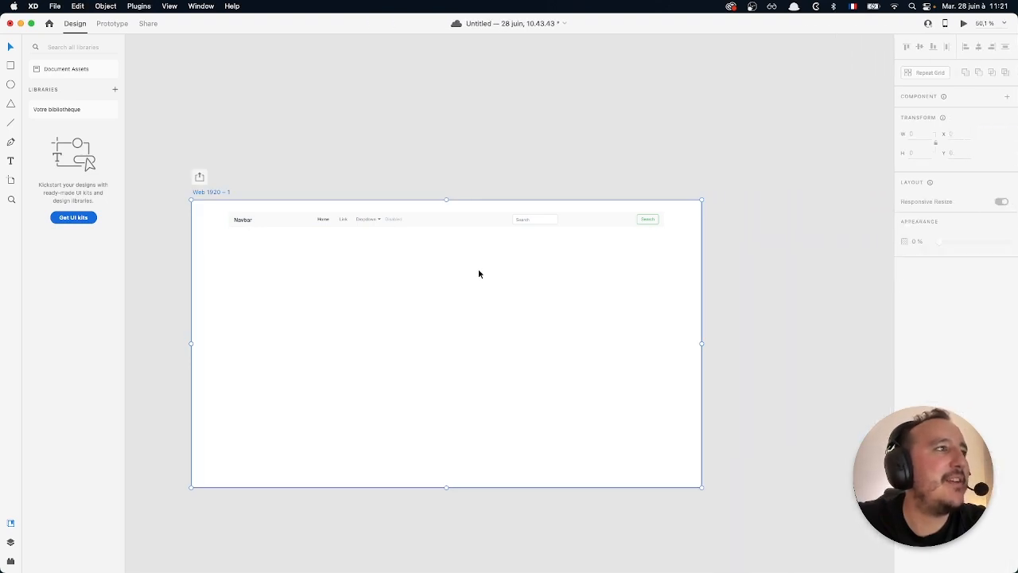
left_click(469, 266)
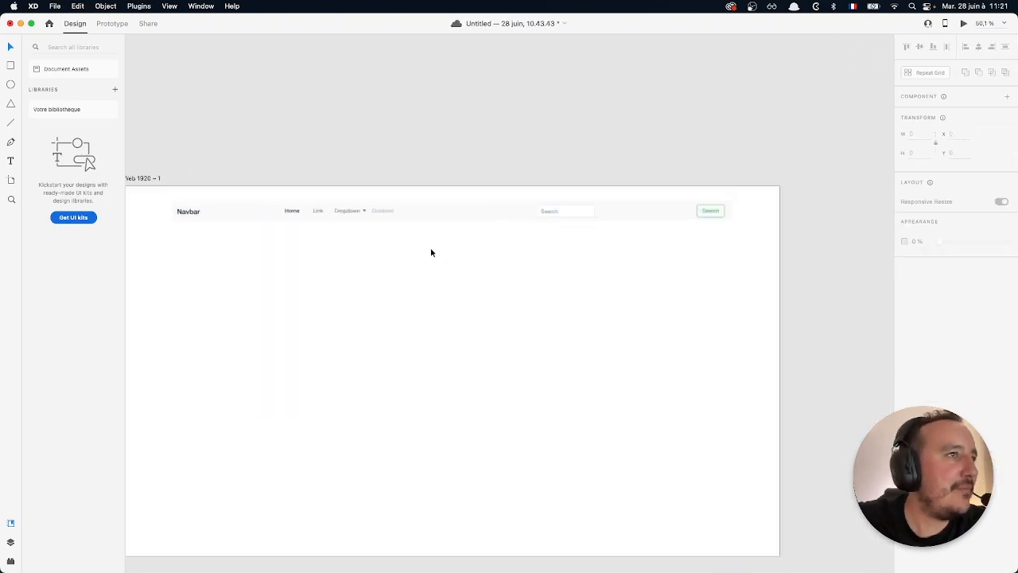
Widen the search field inside the navbar until it nearly reaches the green Search button.
scroll(432, 252, "up", 2)
scroll(432, 252, "down", 1)
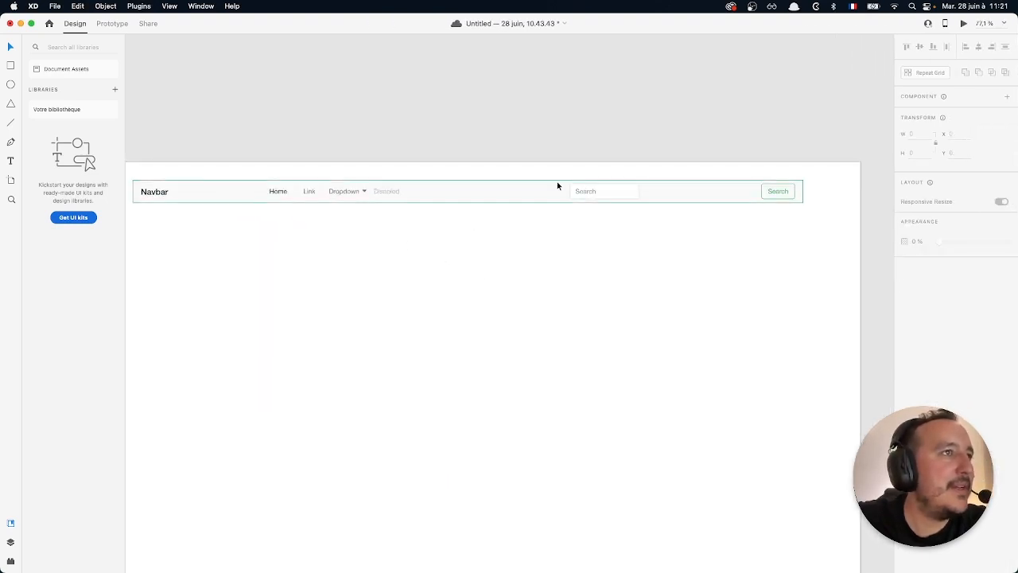
double_click(626, 191)
double_click(623, 189)
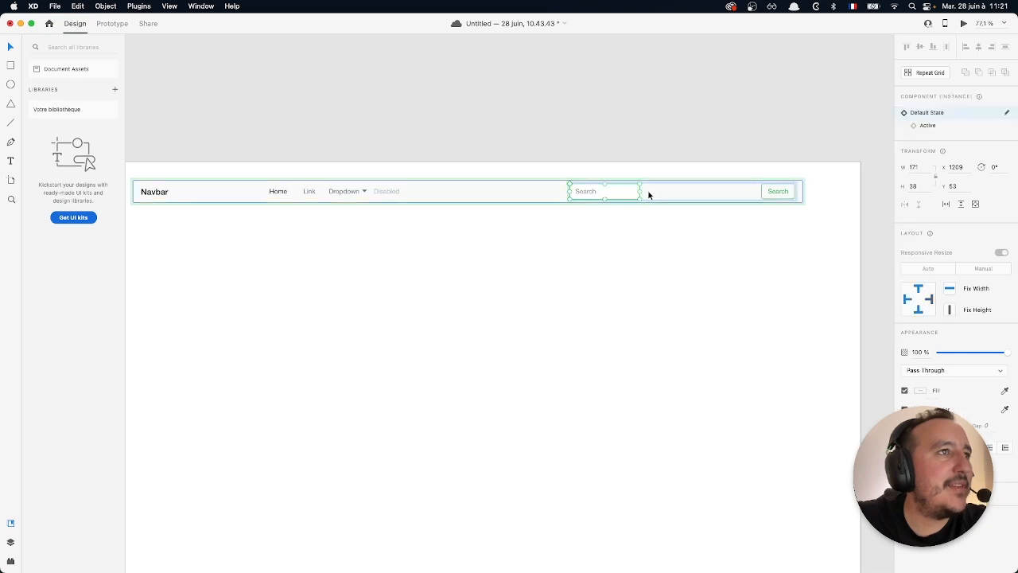
left_click_drag(645, 191, 756, 191)
left_click(658, 248)
Move the navbar's Home, Link, Dropdown and Disabled items close to the Navbar brand text.
scroll(557, 242, "left", 3)
left_click(419, 190)
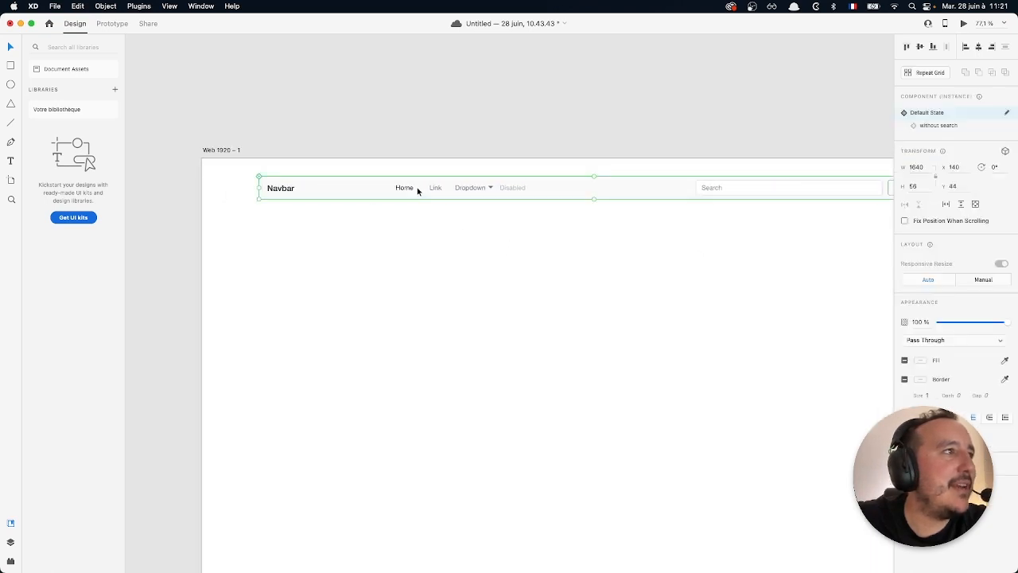
double_click(409, 190)
left_click_drag(405, 190, 317, 191)
scroll(317, 188, "up", 5)
left_click(379, 280)
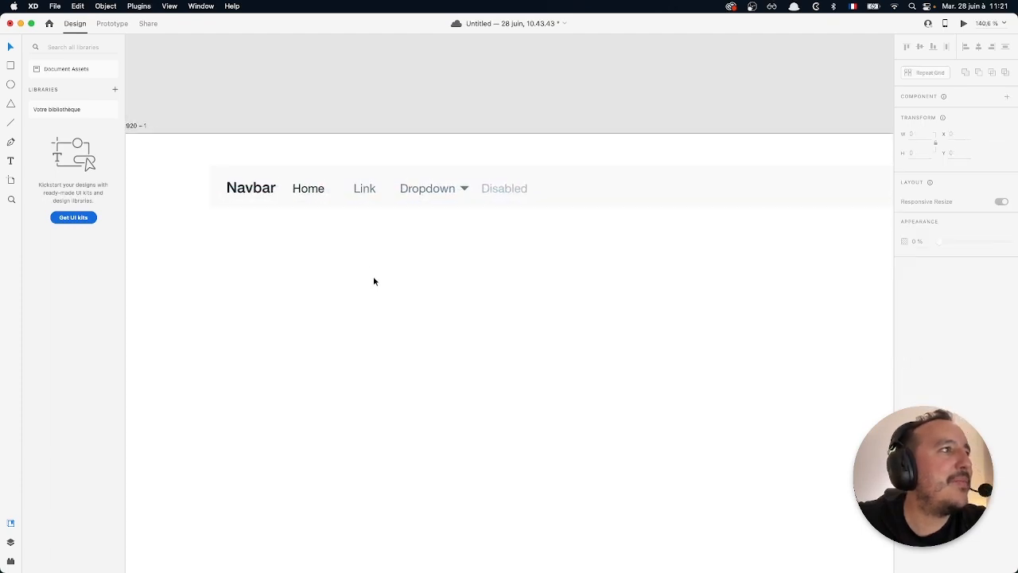
scroll(373, 276, "down", 5)
left_click(421, 283)
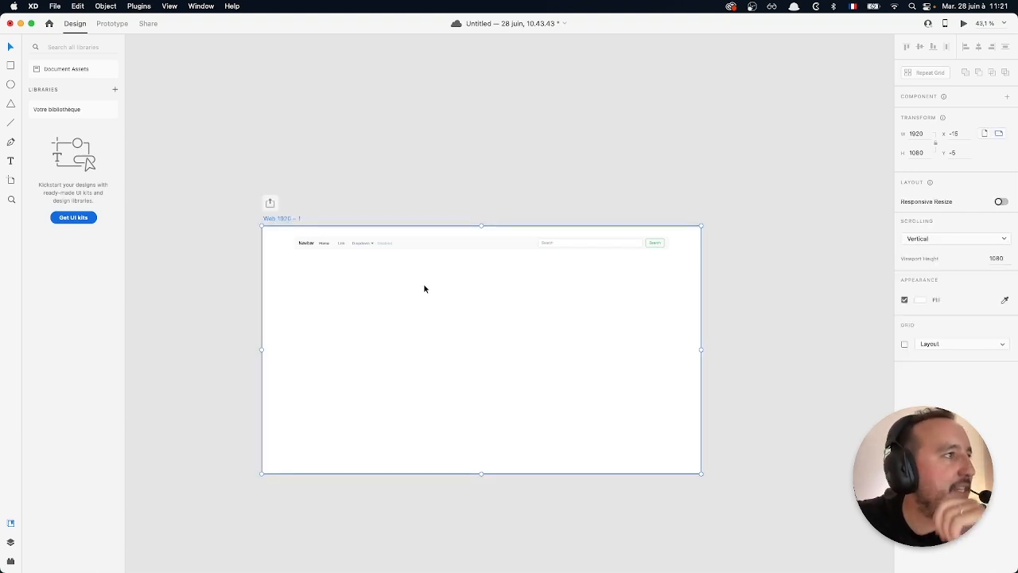
scroll(573, 318, "up", 3)
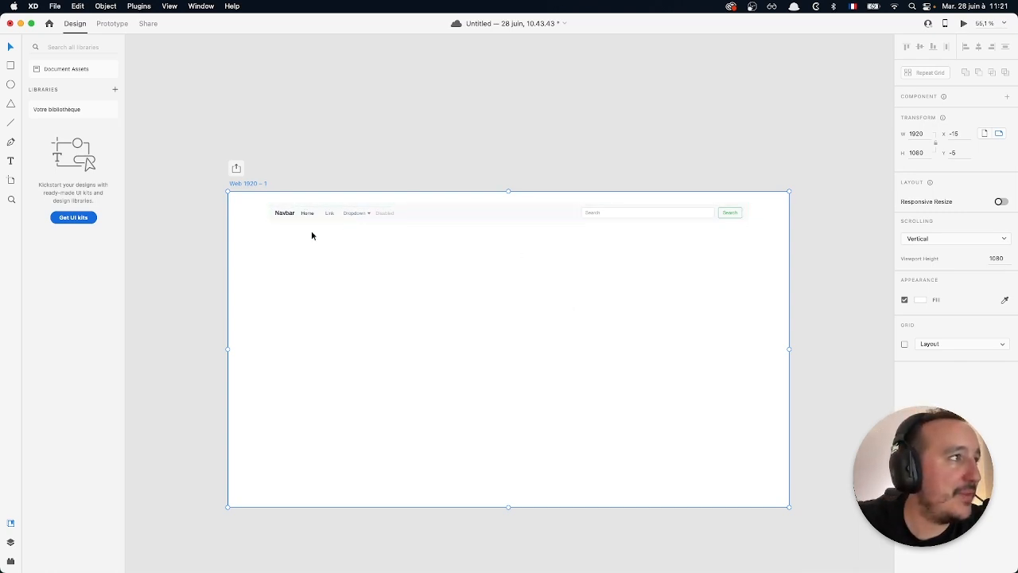
Preview the Web 1920 artboard with its stretched navbar in an enlarged preview window, and close the preview.
left_click(964, 24)
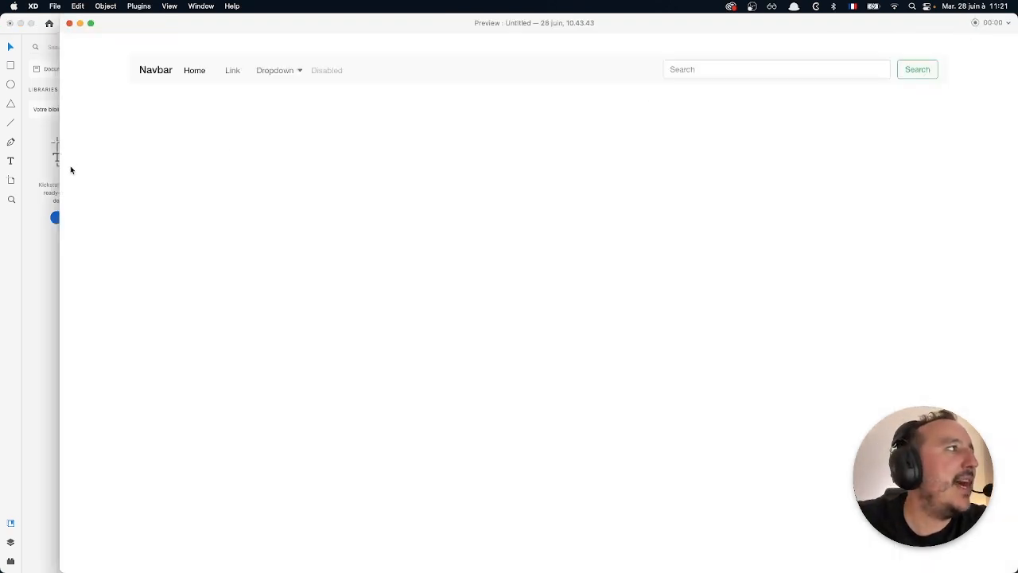
left_click_drag(59, 168, 2, 180)
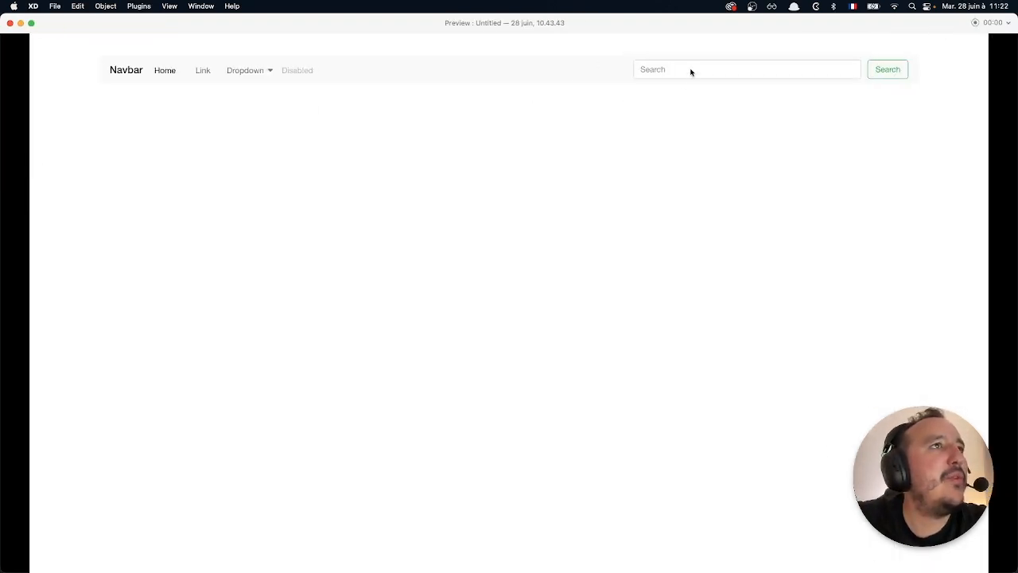
left_click(10, 23)
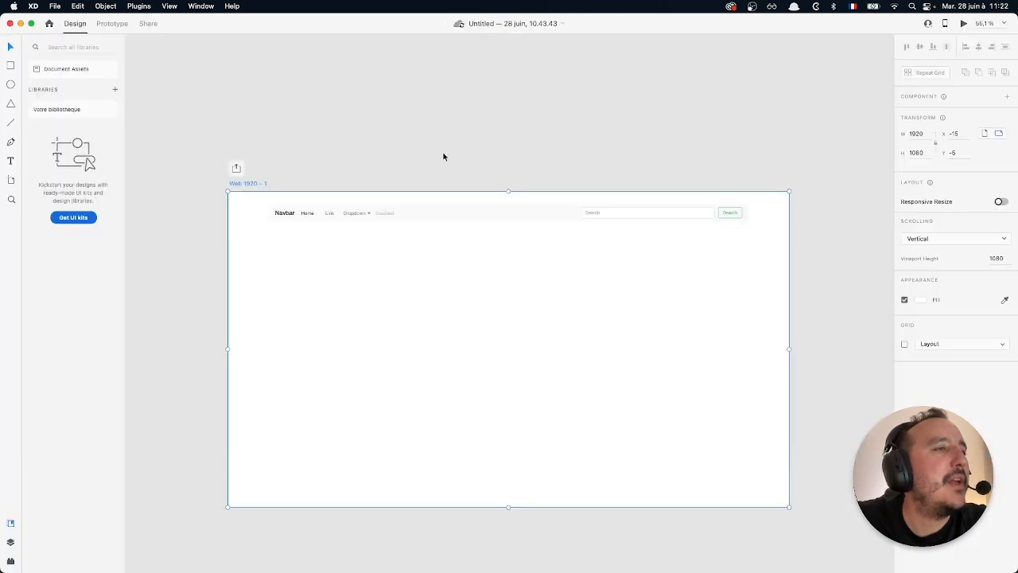
Copy the blue card from the Bootstrap kit's Card Styles into the untitled document's artboard, just below the navbar's Search button.
key("ctrl+Up")
left_click(712, 219)
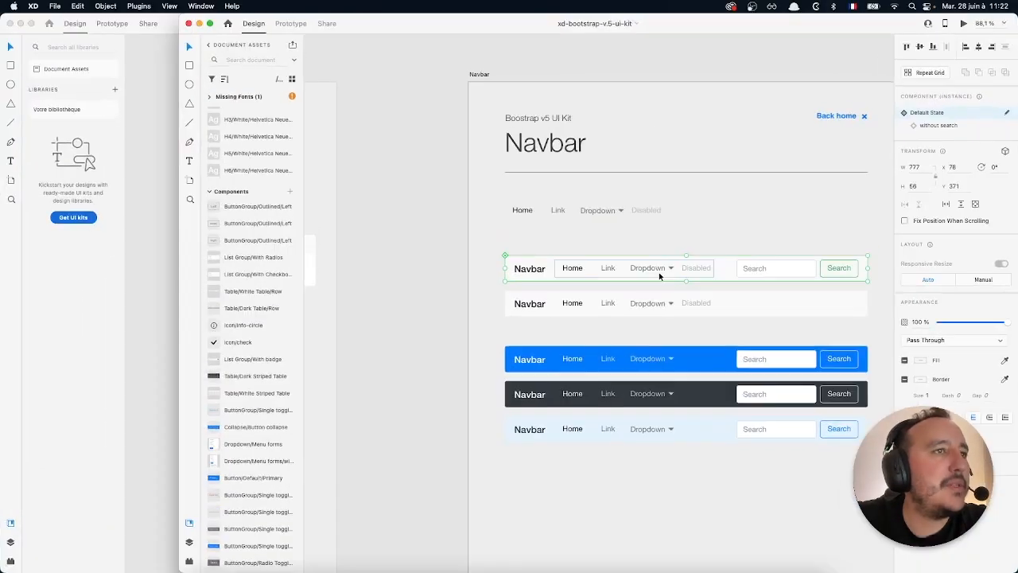
left_click(669, 224)
scroll(669, 215, "down", 5)
scroll(665, 218, "left", 5)
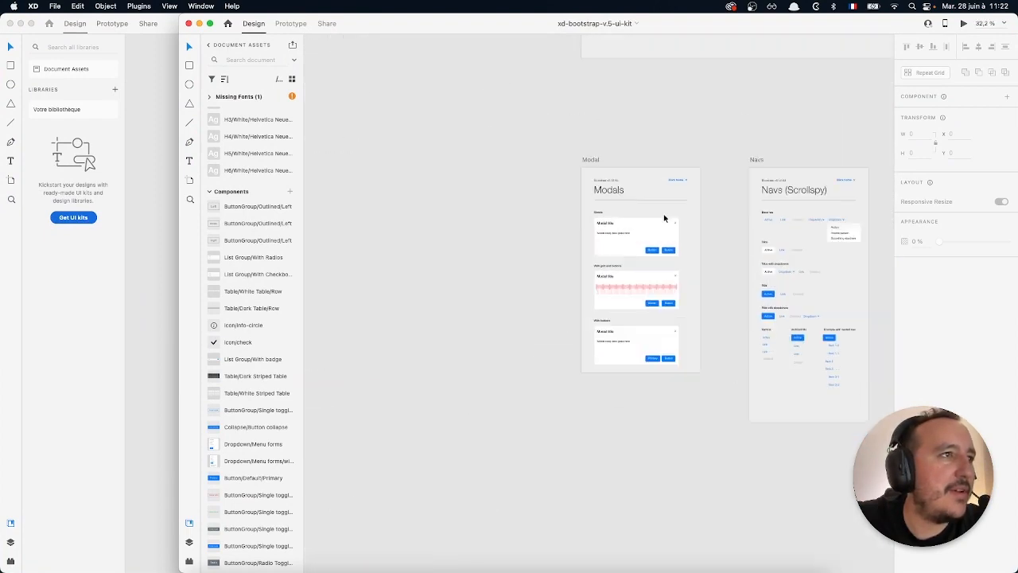
scroll(665, 217, "up", 10)
scroll(665, 218, "right", 4)
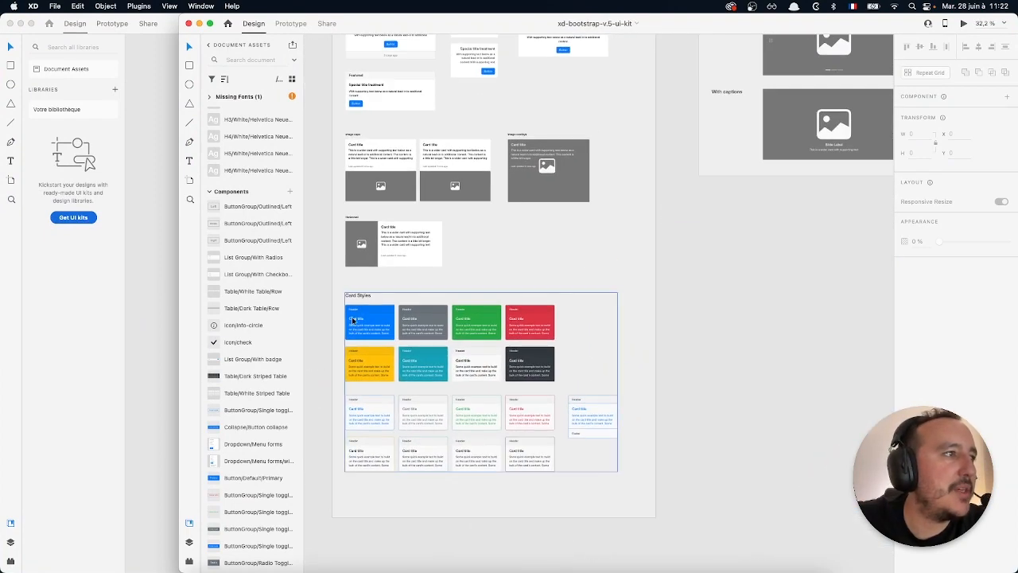
double_click(353, 320)
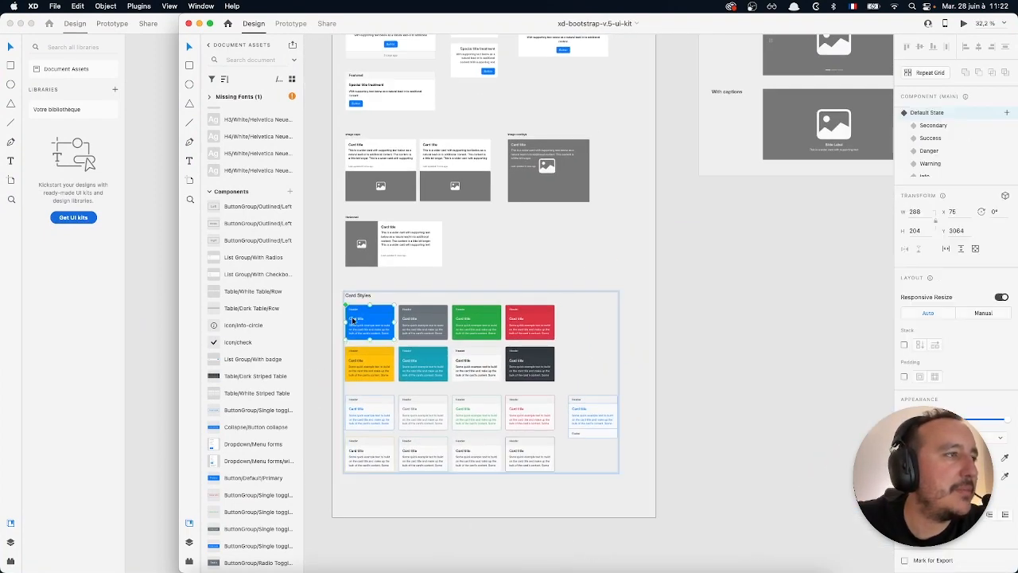
left_click(140, 322)
key("super+v")
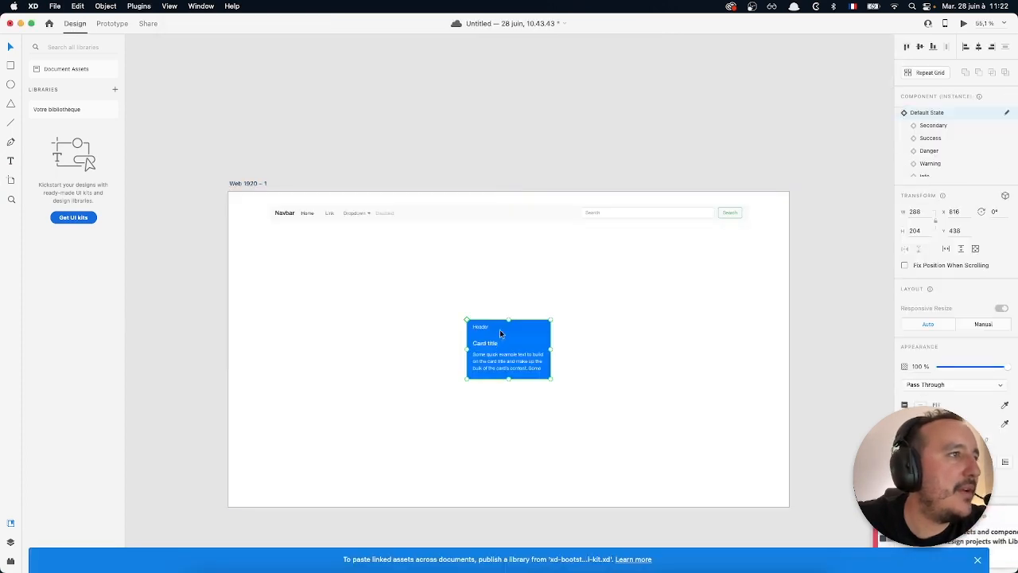
left_click_drag(499, 328, 697, 238)
Copy the Slides only carousel component from the Carousels artboard of the Bootstrap kit.
key("ctrl+Up")
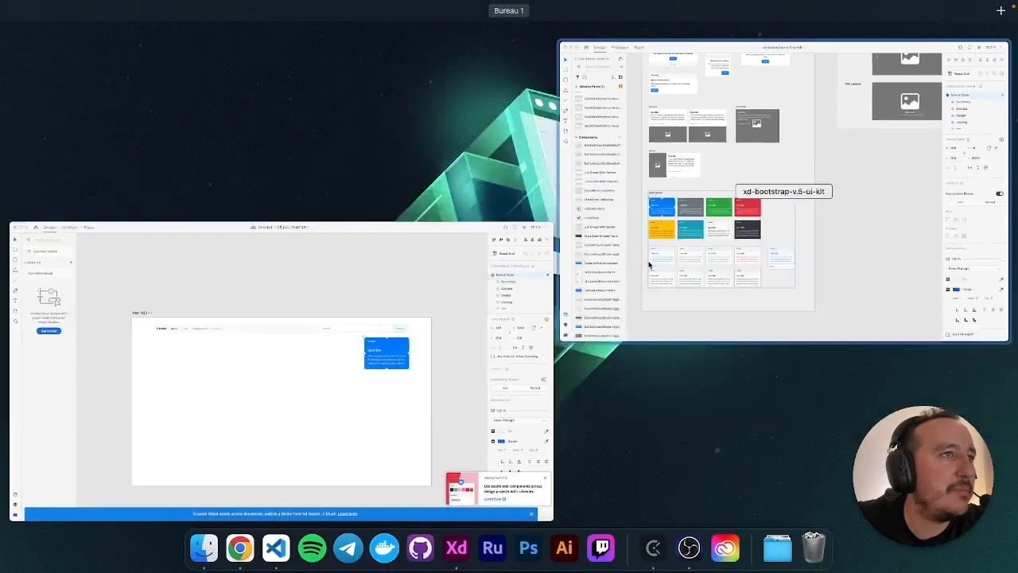
left_click(649, 265)
scroll(414, 199, "up", 4)
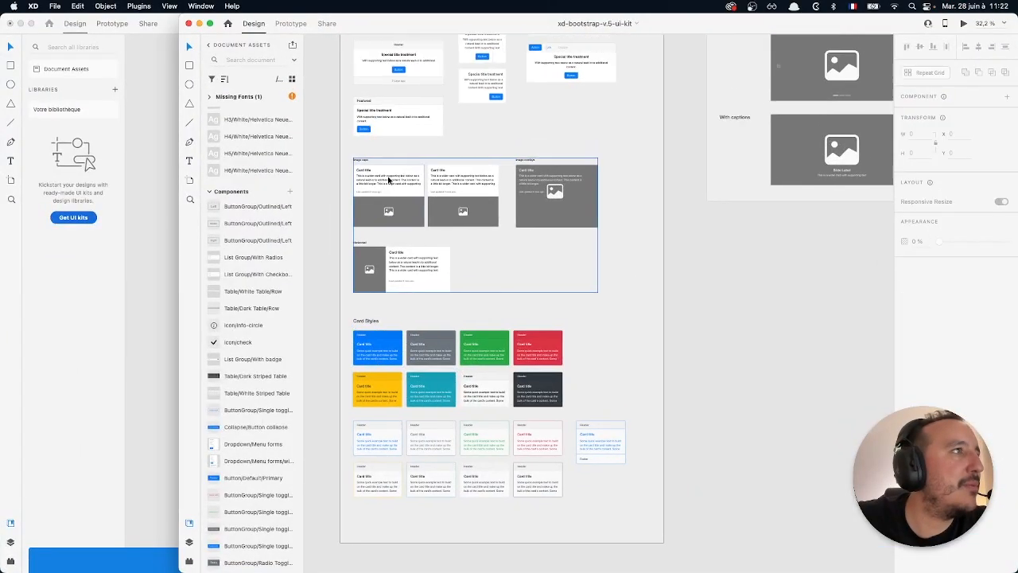
scroll(394, 183, "right", 4)
scroll(396, 201, "right", 4)
scroll(396, 201, "up", 1)
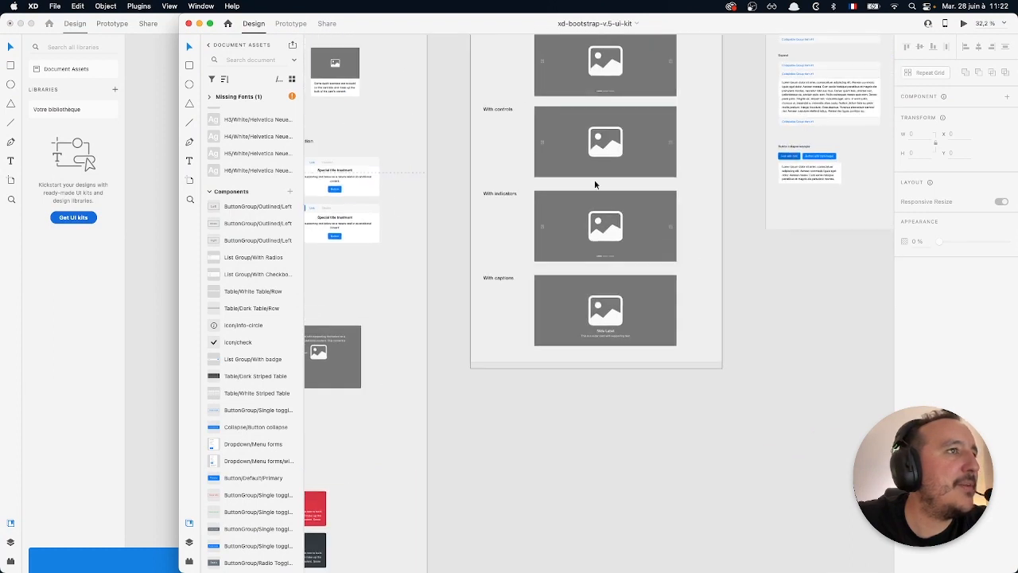
left_click(613, 226)
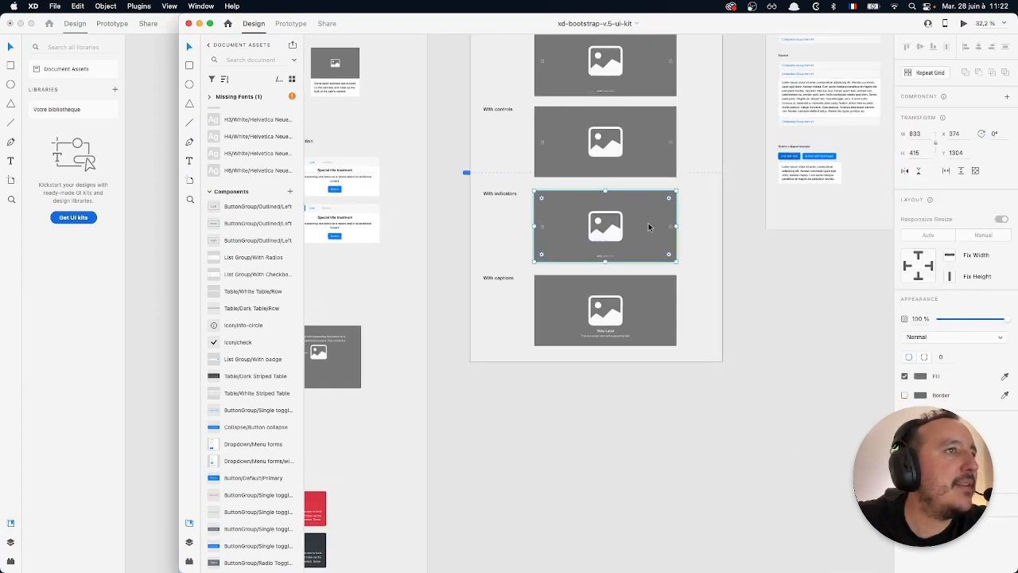
double_click(649, 224)
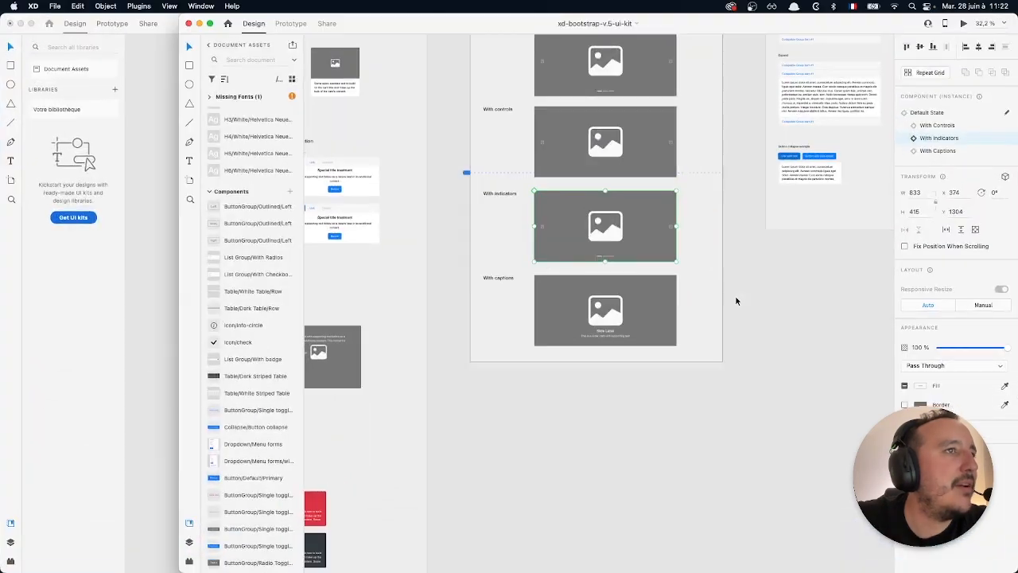
scroll(736, 296, "up", 2)
scroll(735, 296, "up", 8)
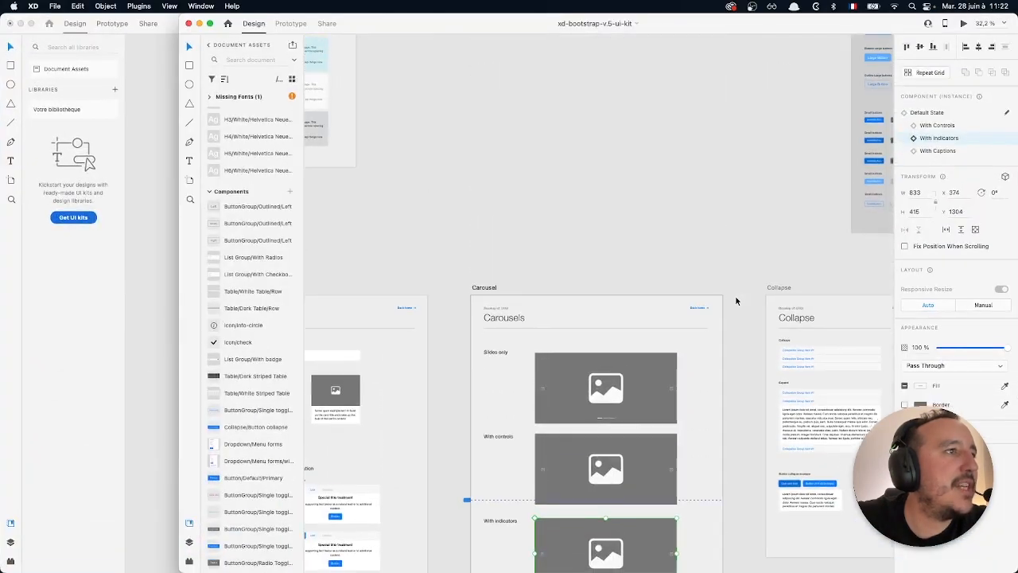
scroll(735, 297, "down", 5)
left_click(639, 207)
key("cmd+c")
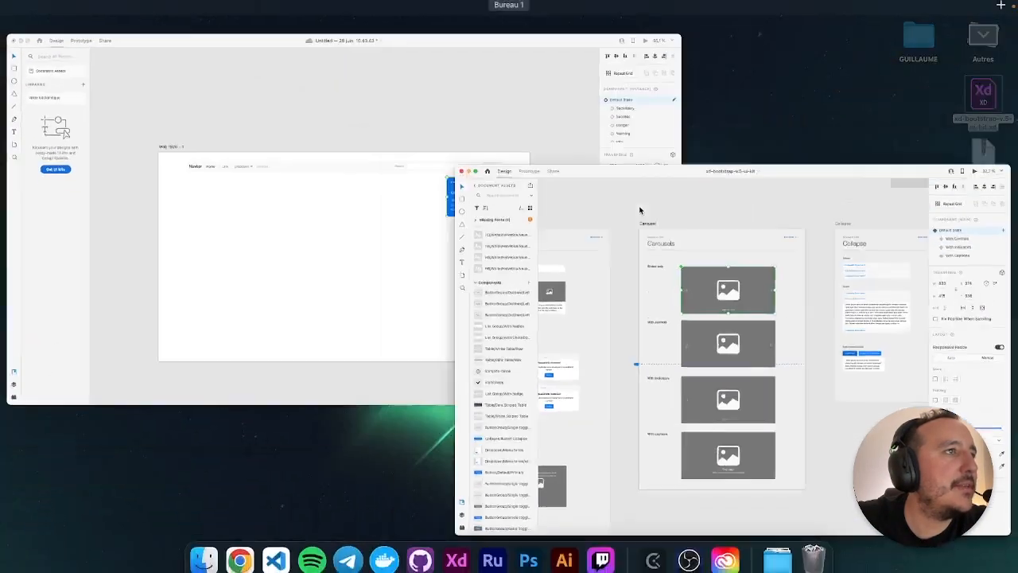
Paste the carousel into the untitled document's artboard under the navbar at X 140, Y 125, and delete the blue card.
left_click(420, 207)
key("cmd+v")
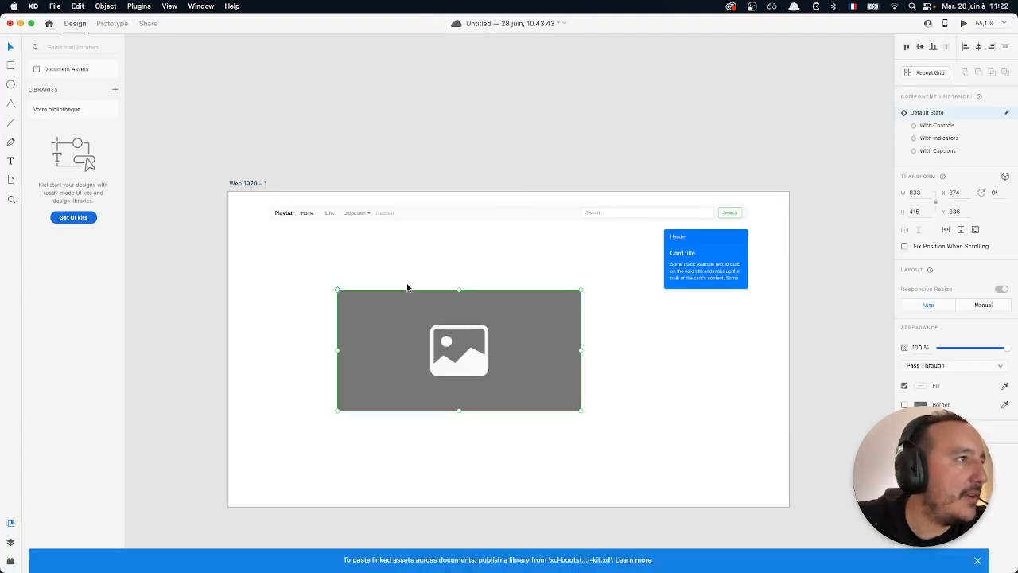
left_click_drag(441, 323, 385, 270)
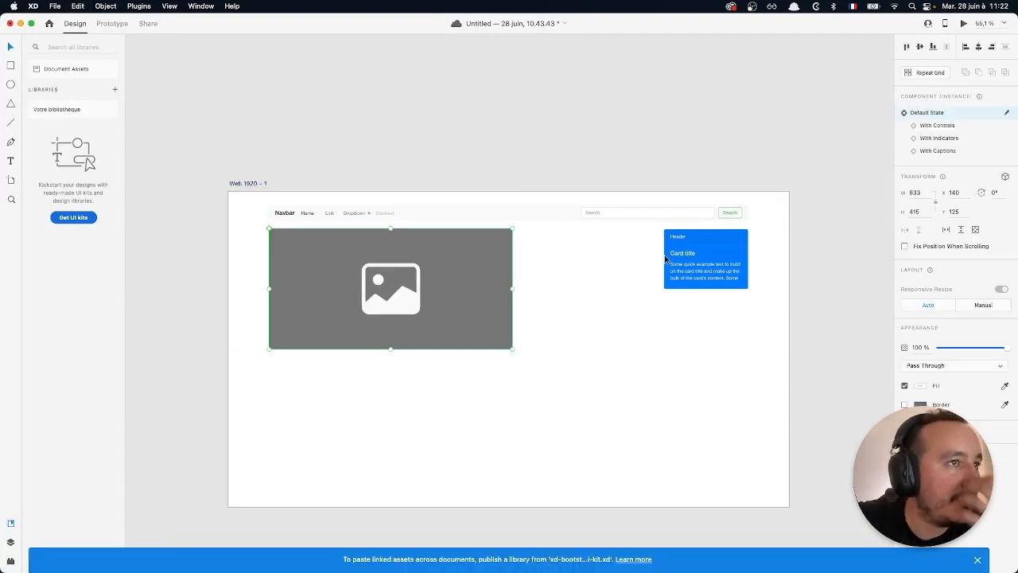
left_click(690, 246)
key("Delete")
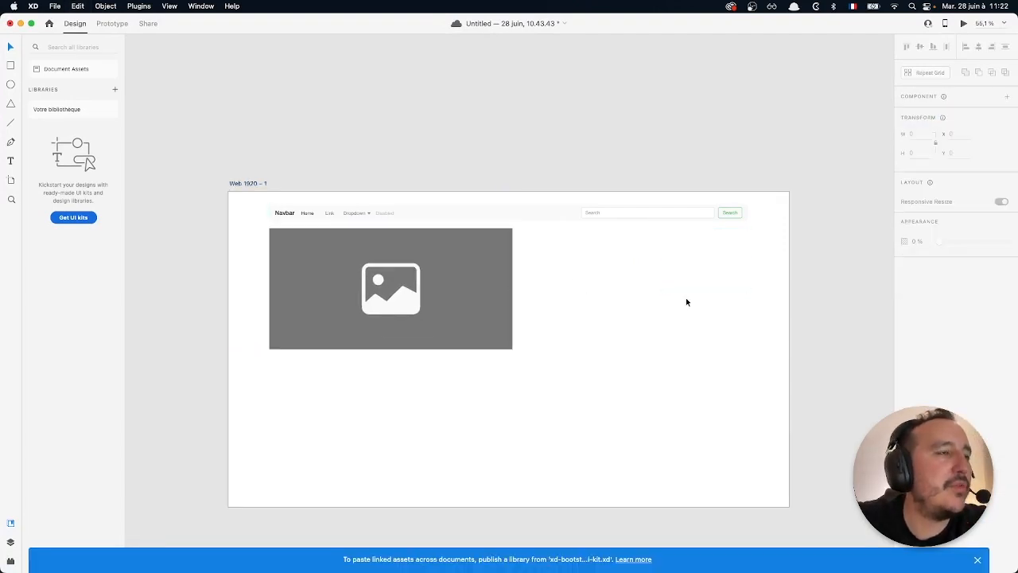
Copy the first example card from the kit's Cards artboard into the untitled document, below the carousel at X 140, Y 576.
key("ctrl+Up")
left_click(689, 273)
scroll(596, 318, "left", 4)
scroll(596, 318, "down", 2)
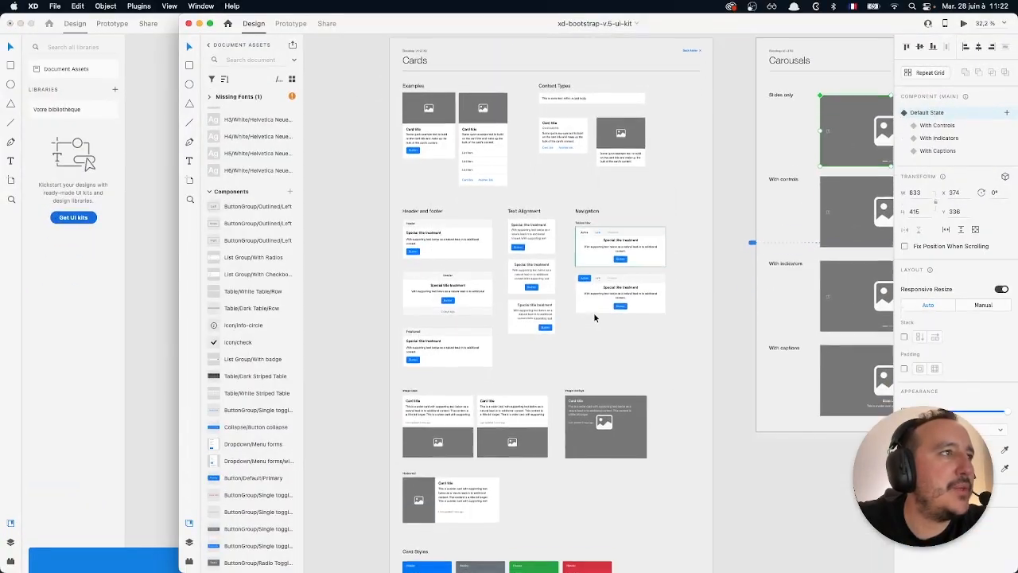
double_click(436, 153)
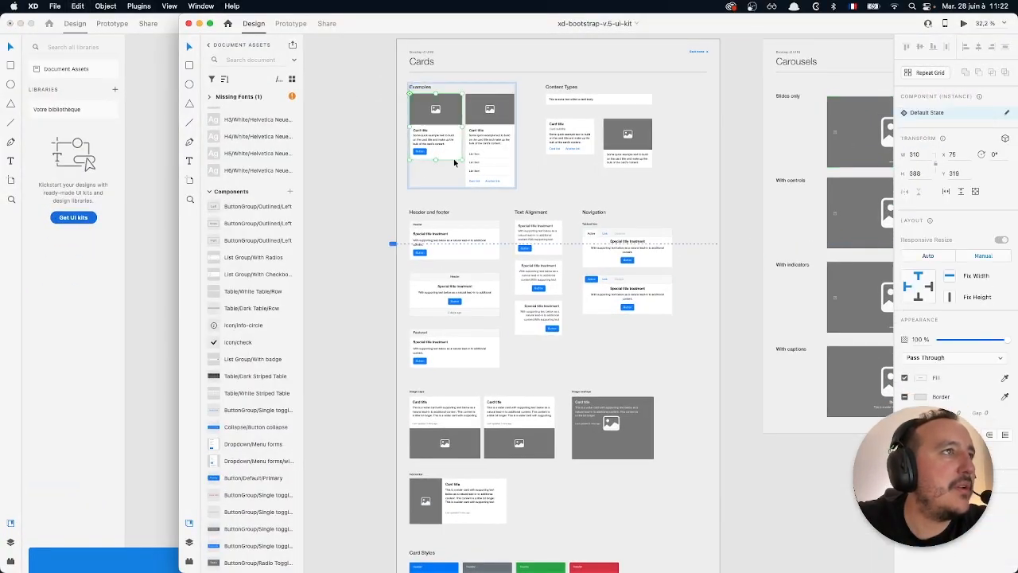
key("ctrl+Up")
left_click(438, 240)
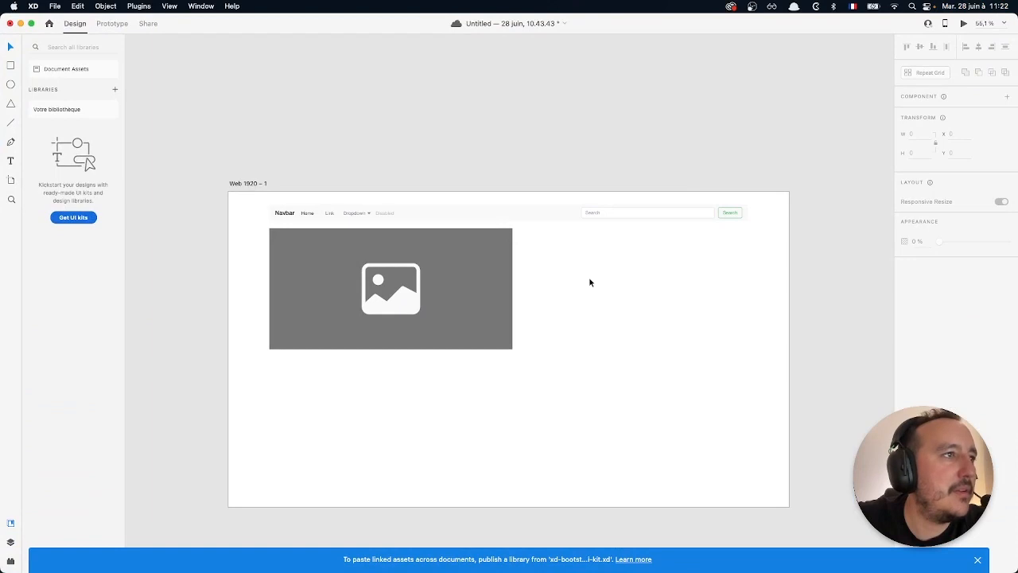
left_click(590, 282)
key("super+v")
left_click_drag(284, 336, 319, 409)
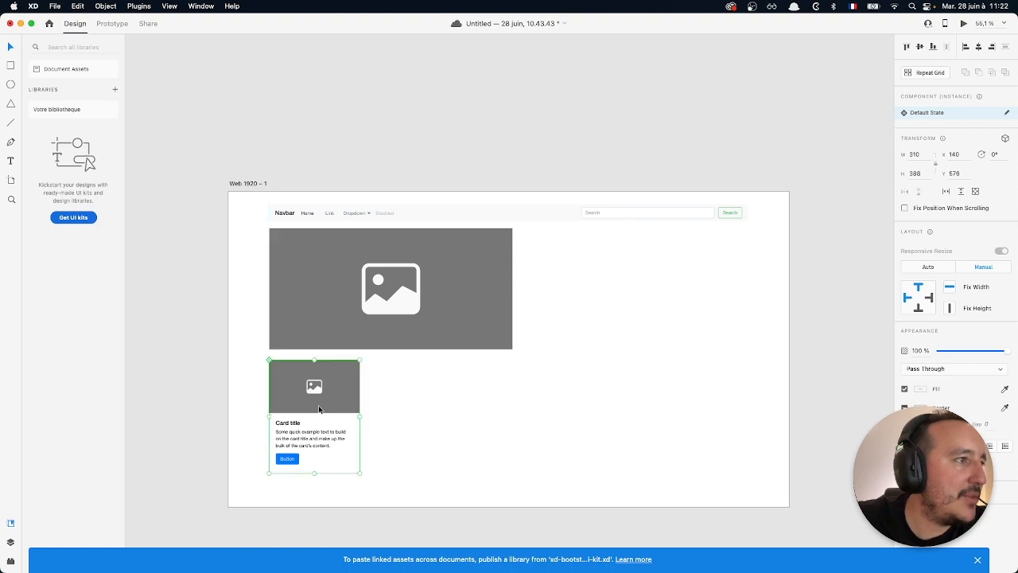
Turn the card into a horizontal Repeat Grid of five cards spanning the navbar's width, keeping the default spacing.
left_click(928, 73)
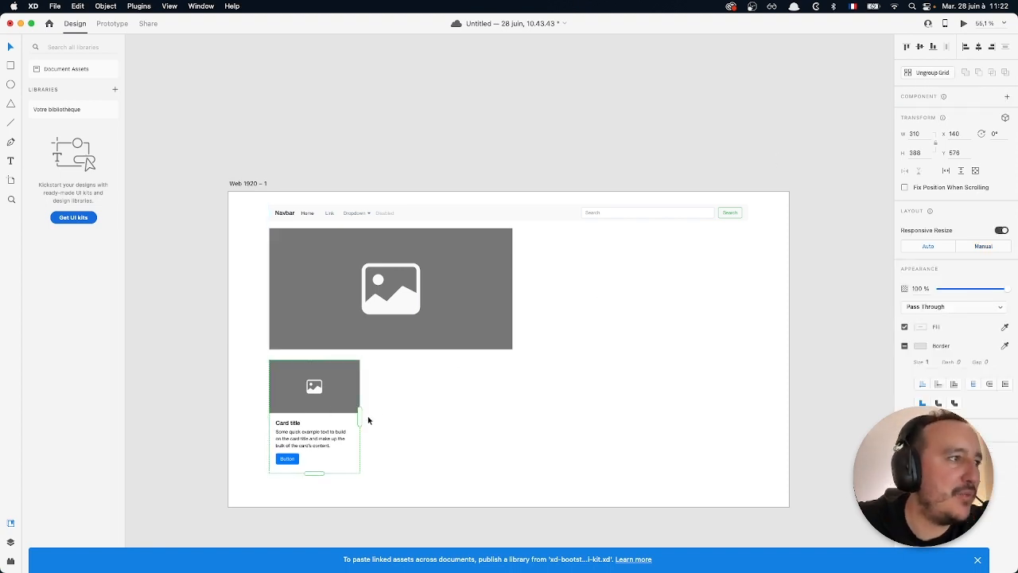
left_click_drag(360, 416, 651, 387)
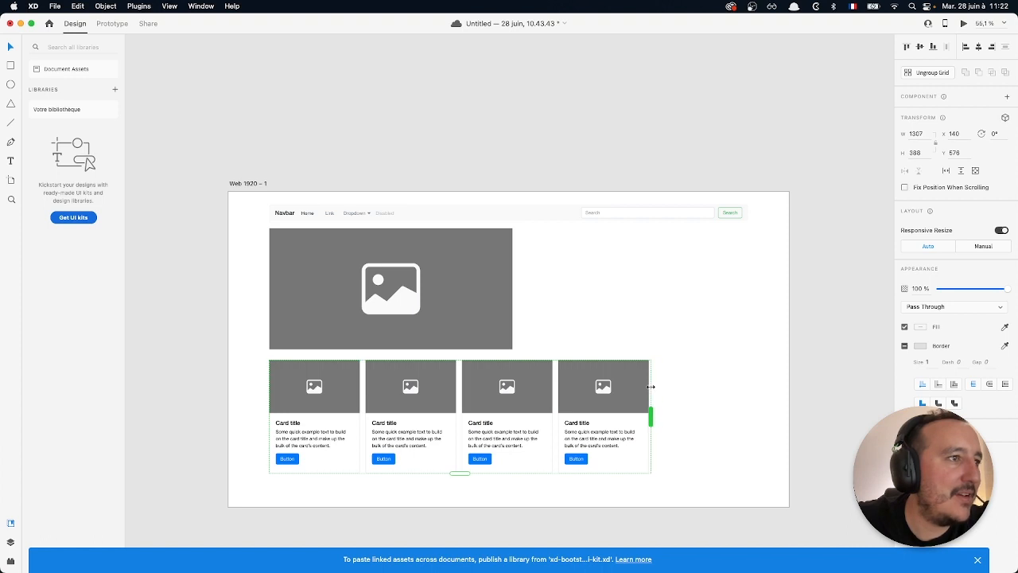
left_click_drag(556, 413, 635, 410)
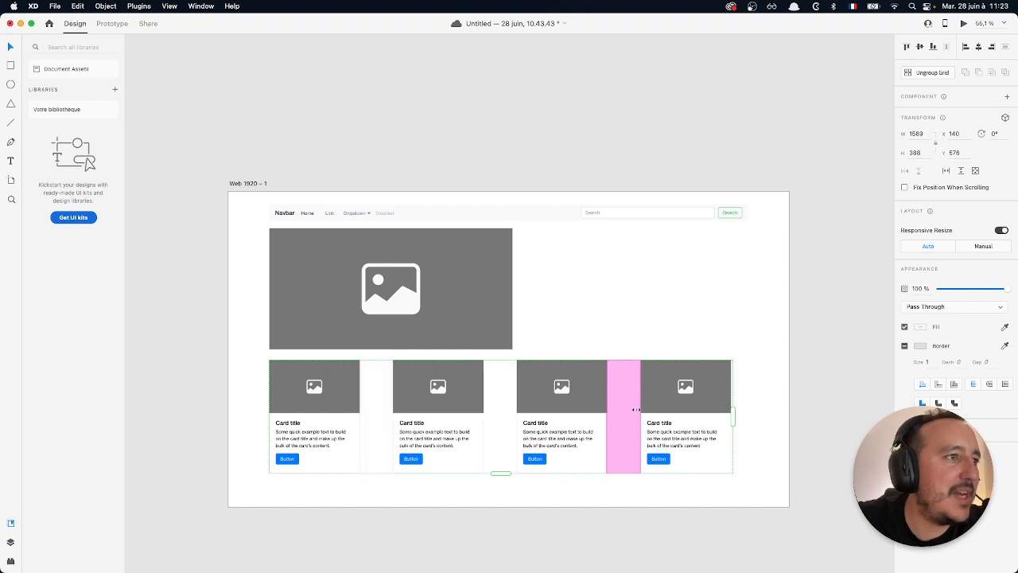
key("super+z")
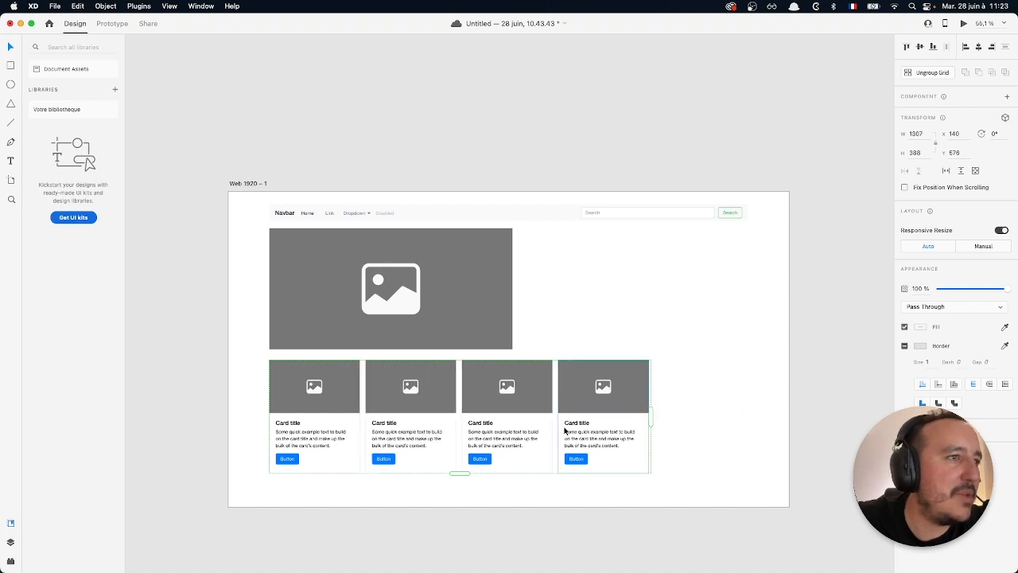
left_click_drag(651, 416, 748, 411)
left_click(727, 340)
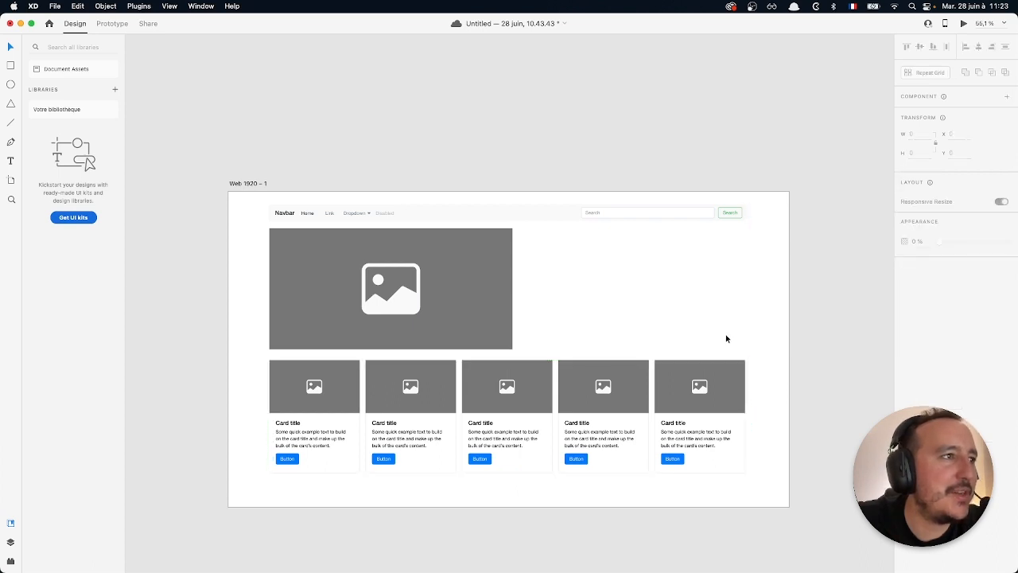
Try placing a duplicate of the carousel directly beside the original, and delete the duplicate.
left_click(443, 318)
key("super+d")
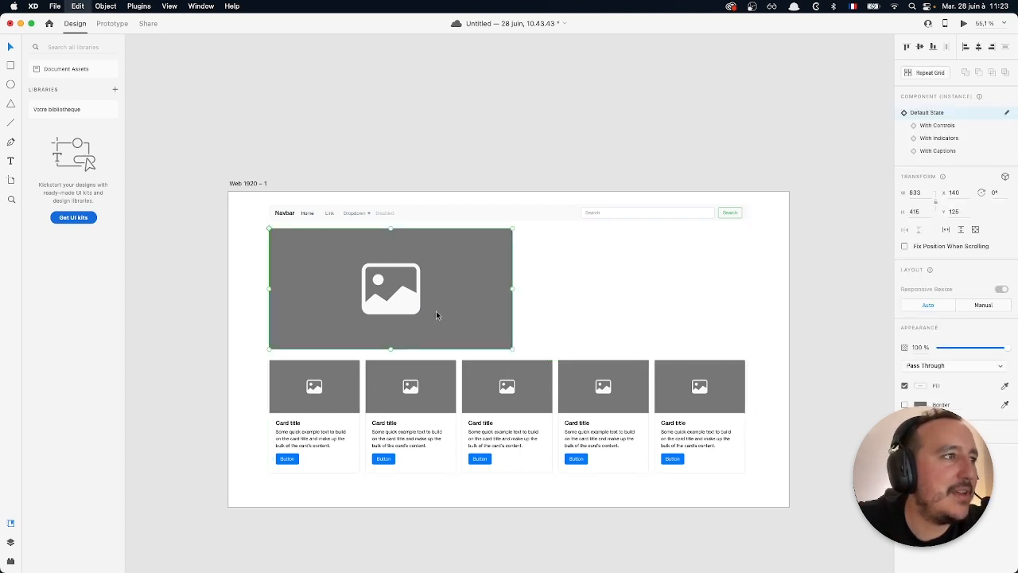
left_click_drag(436, 310, 670, 308)
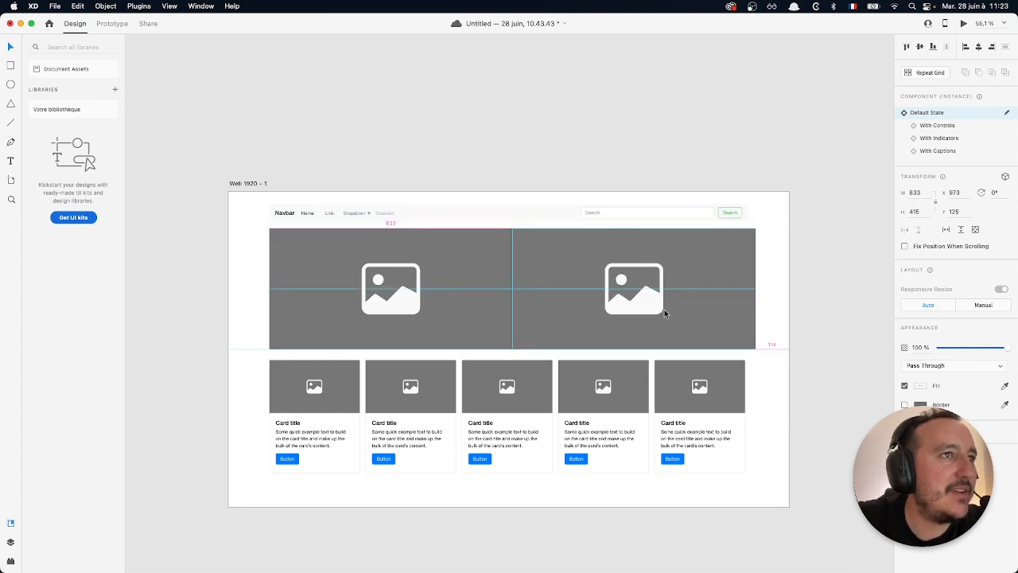
key("Delete")
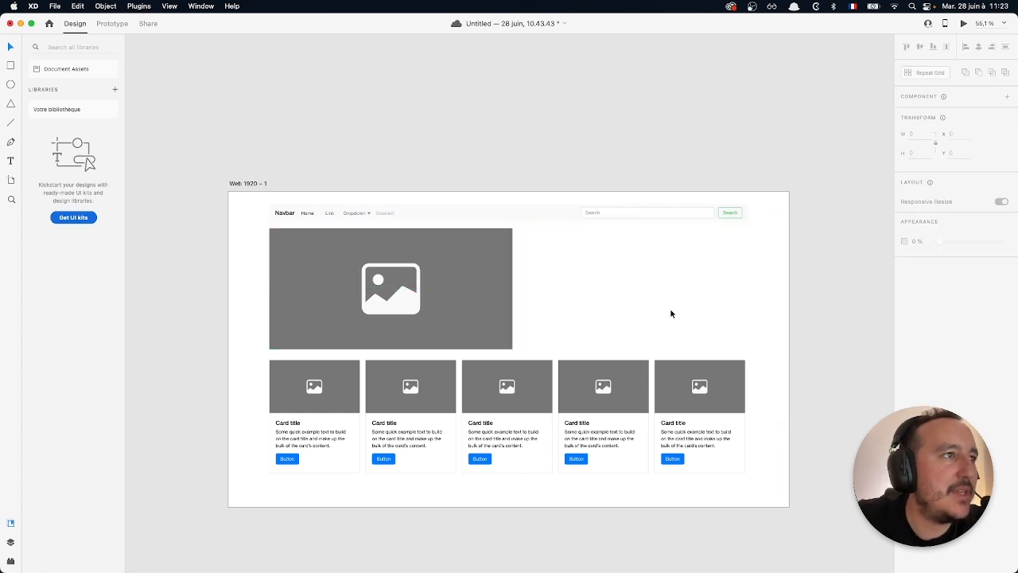
Widen the carousel horizontally to match the navbar's full width, keeping its height.
left_click(483, 291)
left_click_drag(513, 289, 749, 277)
left_click(784, 254)
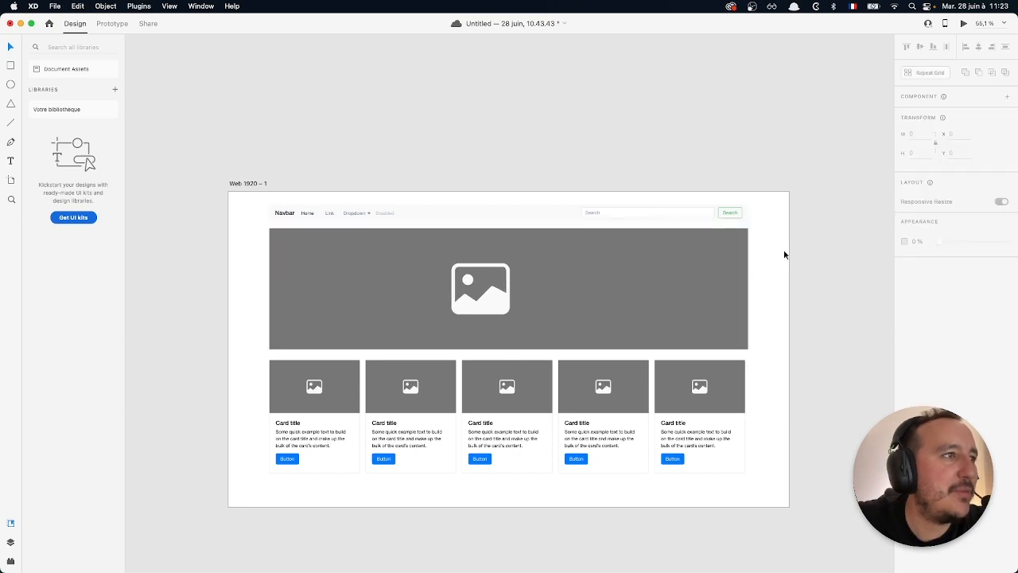
Preview the Web 1920 artboard with the navbar, wide carousel and card row, and close the preview.
left_click(789, 249)
left_click(964, 23)
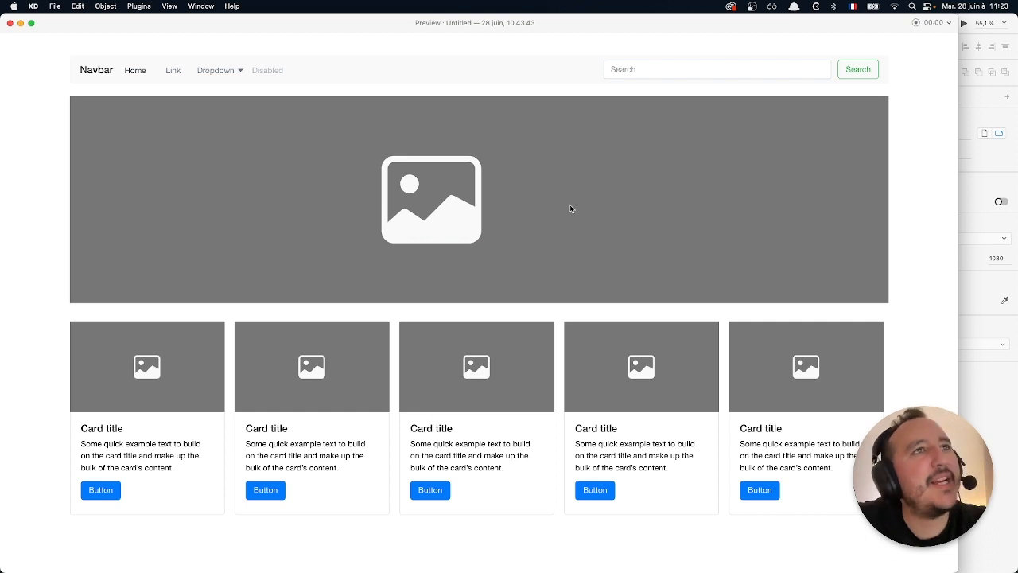
left_click(10, 24)
left_click(224, 131)
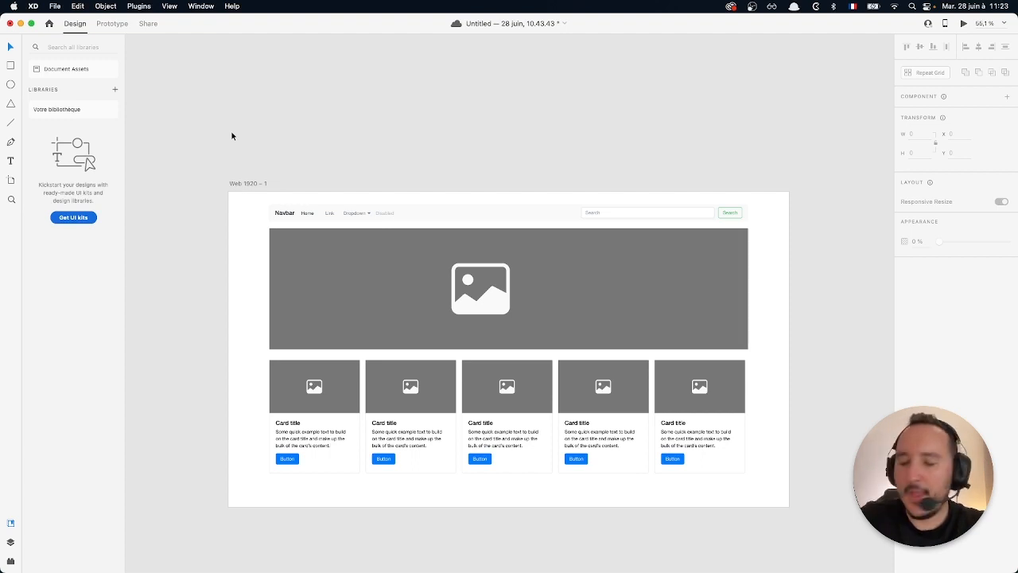
scroll(253, 164, "down", 3)
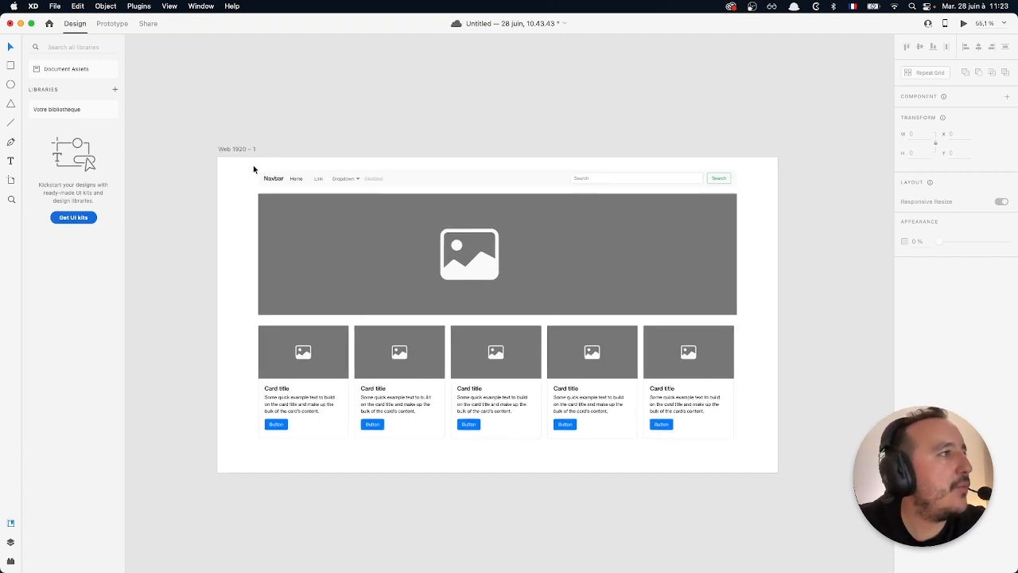
left_click(228, 200)
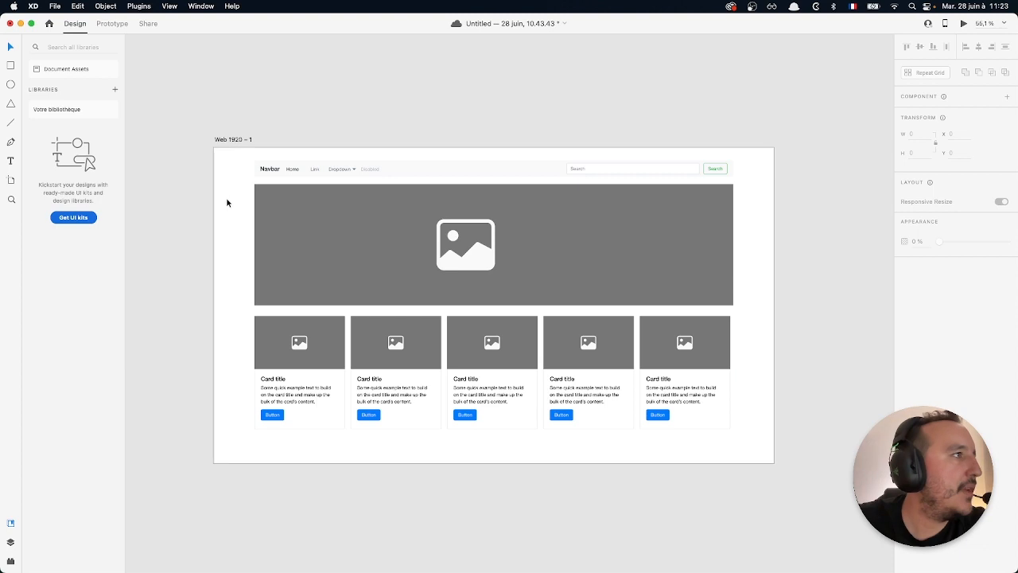
Duplicate the Web 1920 – 1 artboard and delete the row of cards from the copy.
left_click(274, 412)
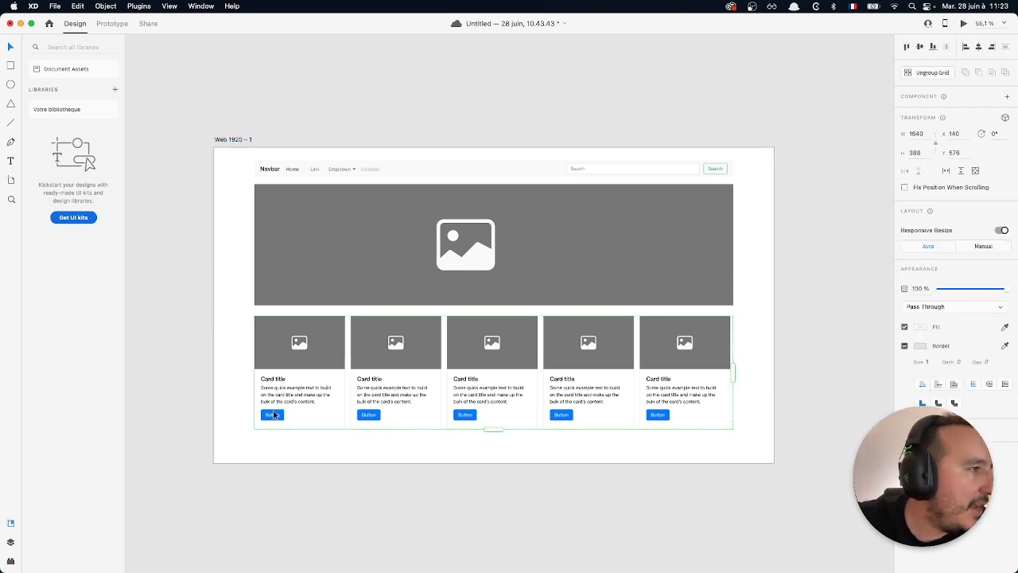
left_click(216, 323)
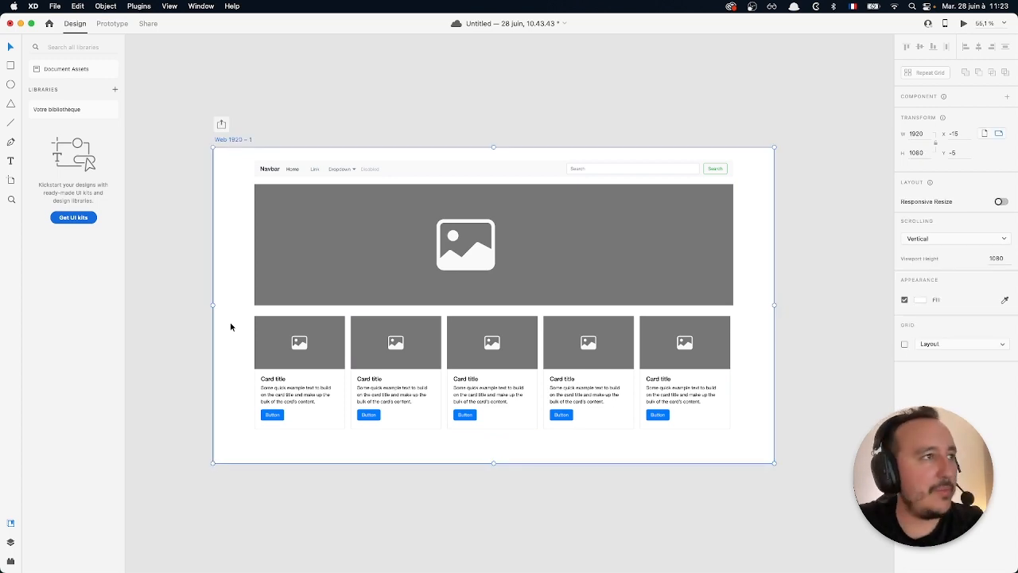
key("super+d")
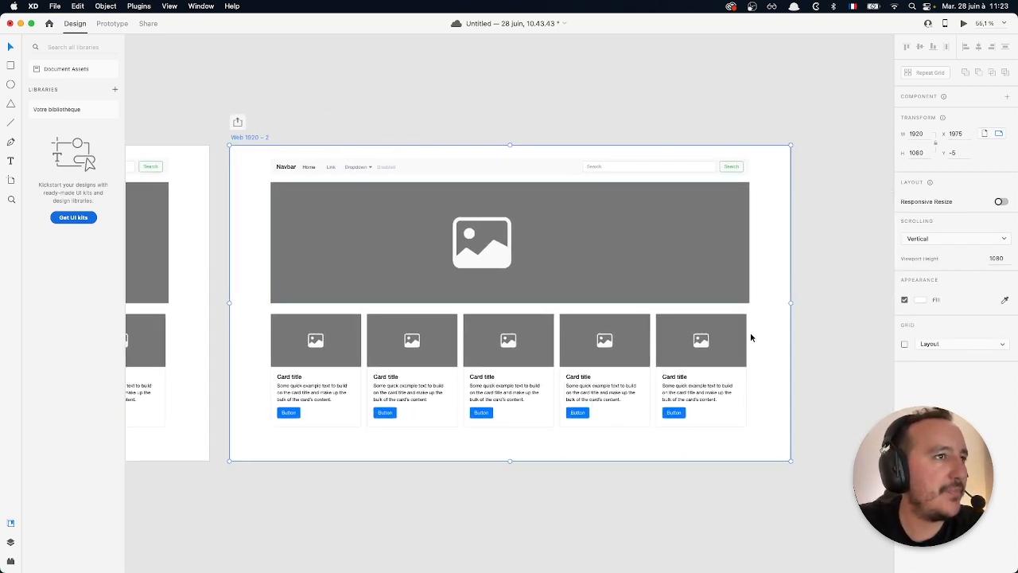
left_click(289, 376)
key("Delete")
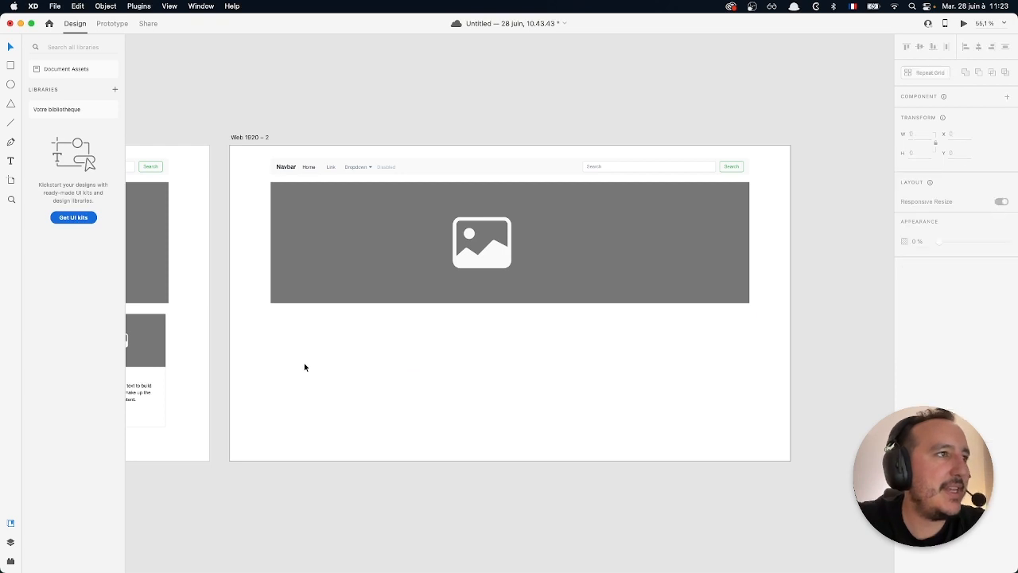
Try narrowing the carousel on the Web 1920 – 2 artboard, and delete the carousel.
left_click(458, 298)
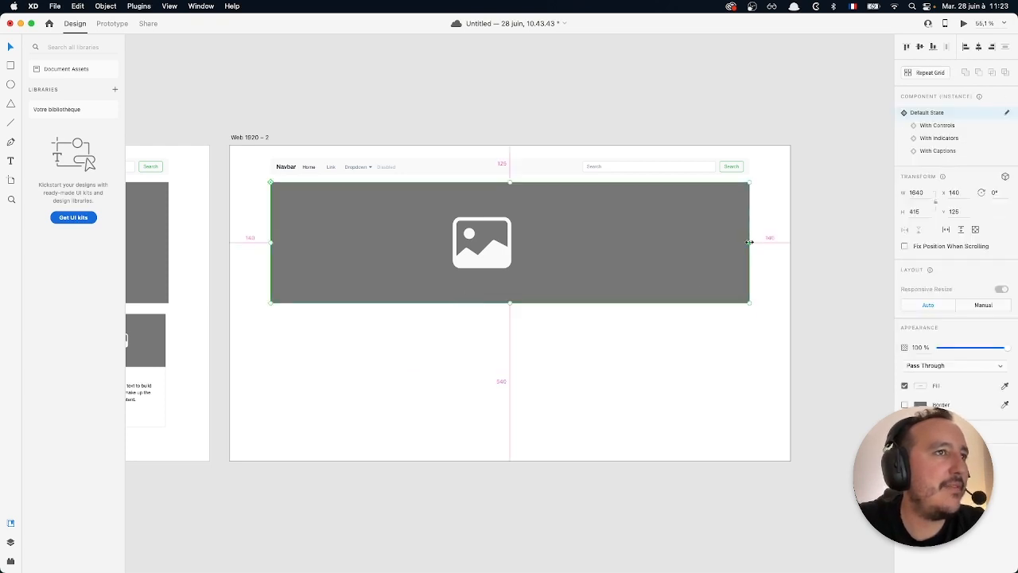
left_click_drag(750, 242, 648, 243)
key("super+z")
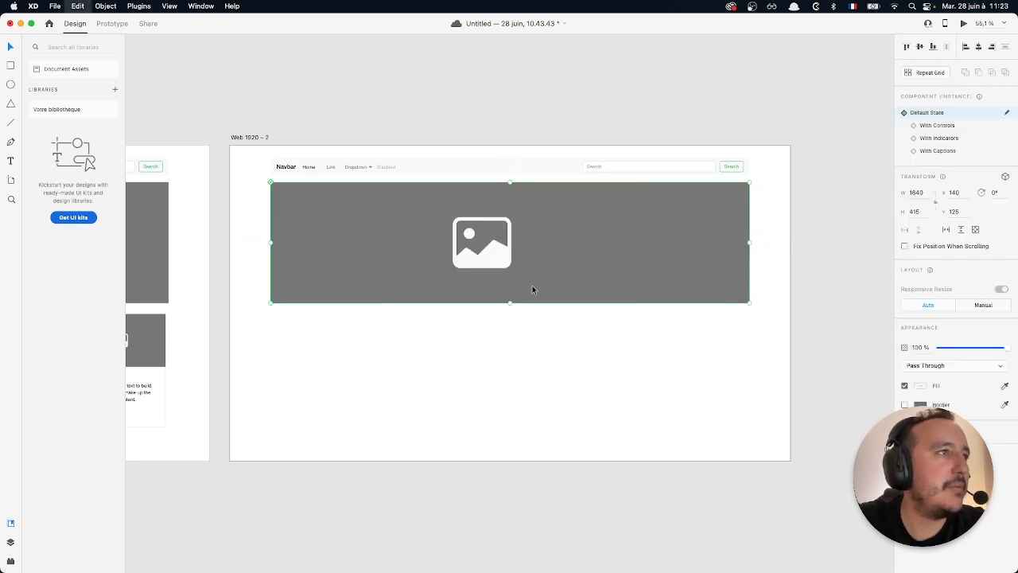
left_click_drag(748, 242, 549, 248)
key("super+z")
key("Delete")
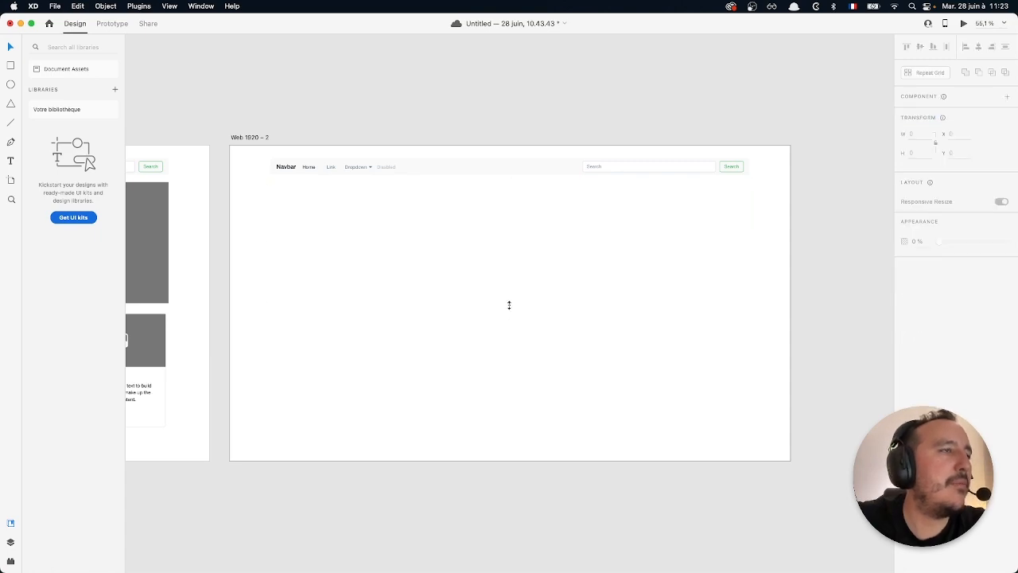
Switch to the xd-bootstrap-v.5-ui-kit document and copy the left-captioned figure from the Figures artboard.
key("ctrl+Up")
left_click(646, 234)
scroll(645, 234, "down", 10)
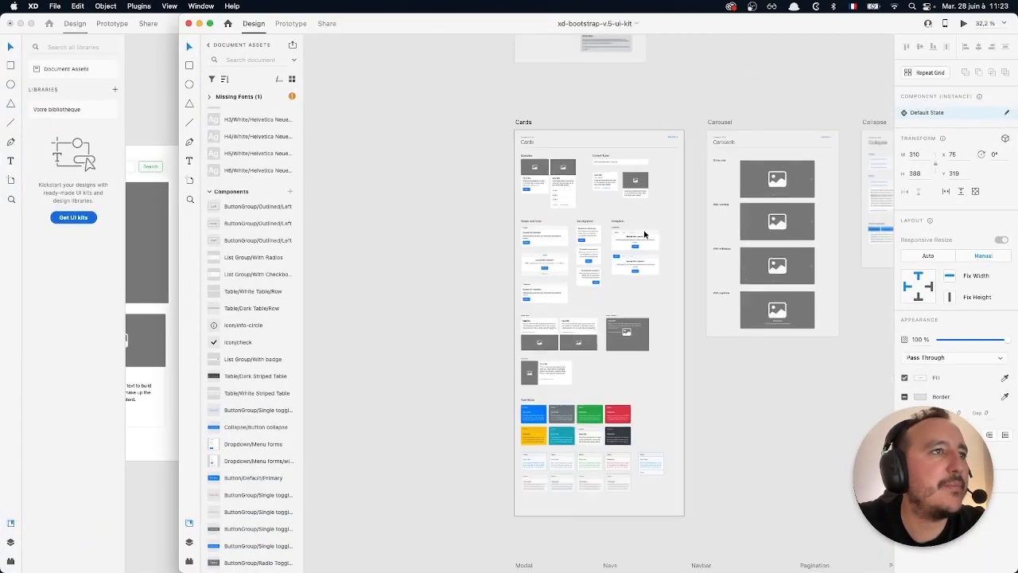
scroll(645, 233, "down", 3)
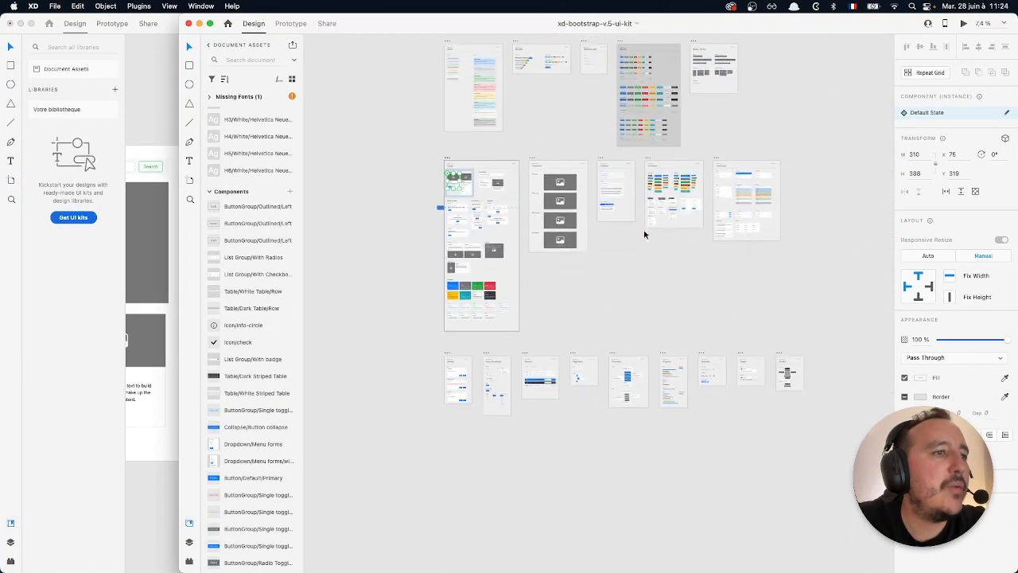
scroll(645, 234, "up", 4)
scroll(645, 234, "up", 8)
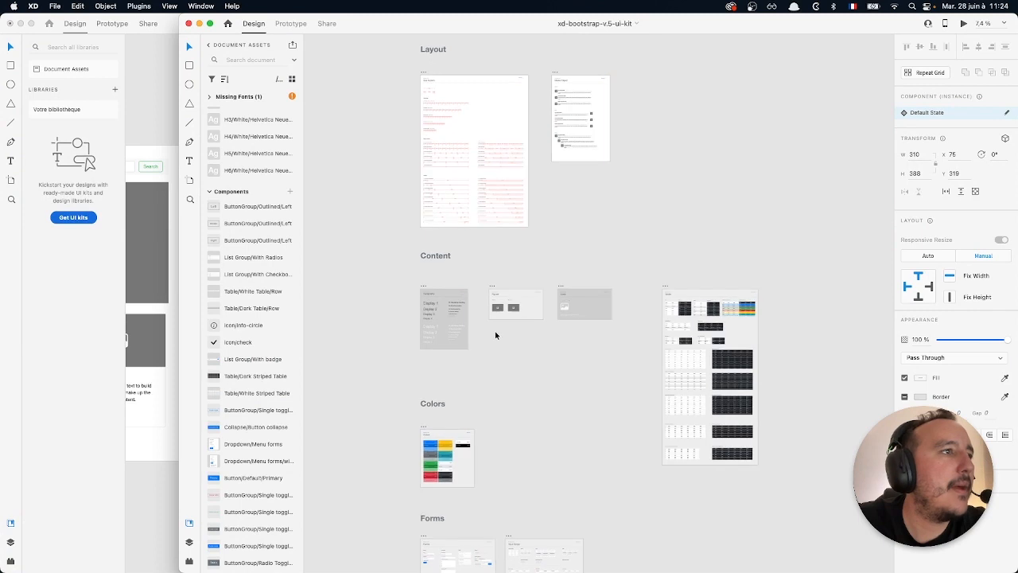
scroll(506, 291, "up", 8)
scroll(556, 341, "up", 5)
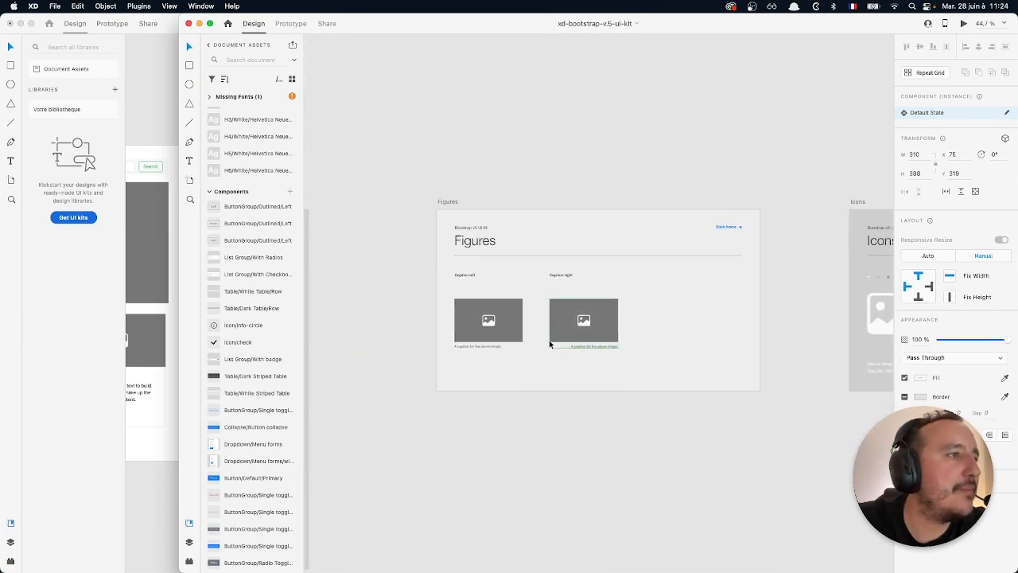
left_click_drag(513, 387, 425, 303)
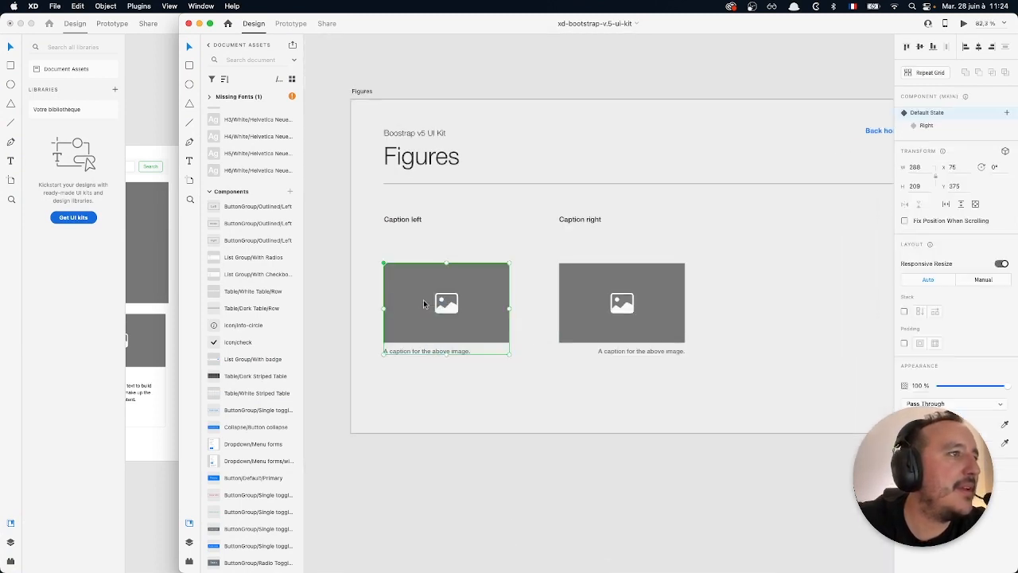
key("super+c")
Paste the figure into Web 1920 – 2 in the mockup document, enlarge it to about 883 × 503, and centre it under the navbar.
key("ctrl+Up")
left_click(387, 222)
left_click(397, 212)
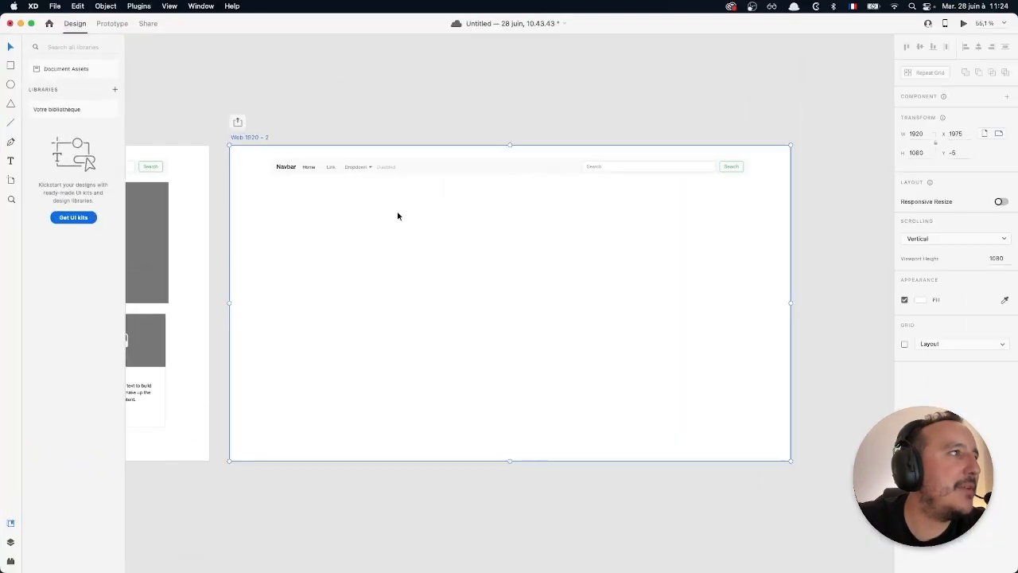
key("super+v")
left_click_drag(316, 280, 432, 325)
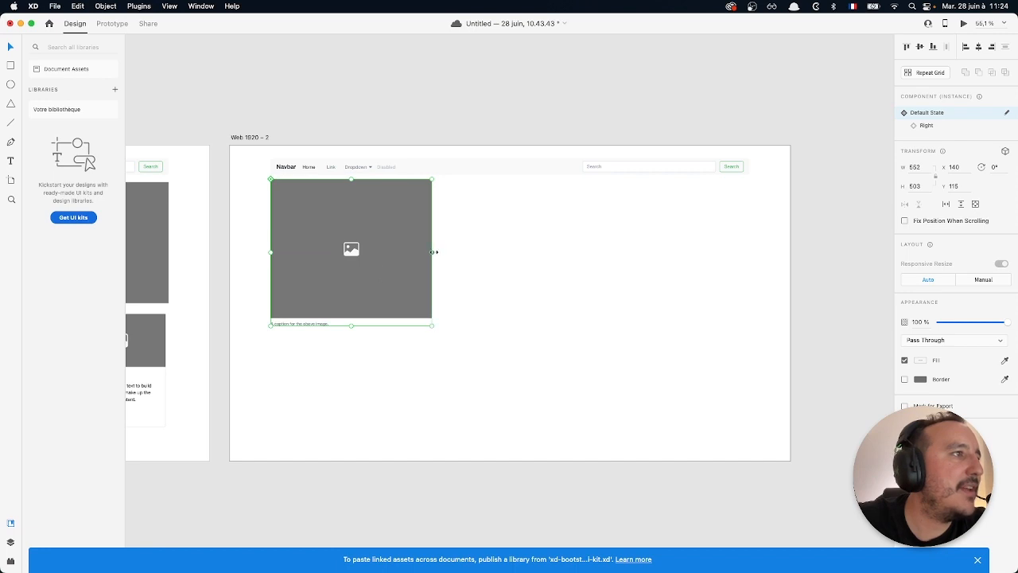
left_click_drag(433, 252, 529, 252)
left_click_drag(424, 268, 517, 267)
Show the layout grid and fit the figure to its eight middle columns, starting at X 416.
left_click(170, 5)
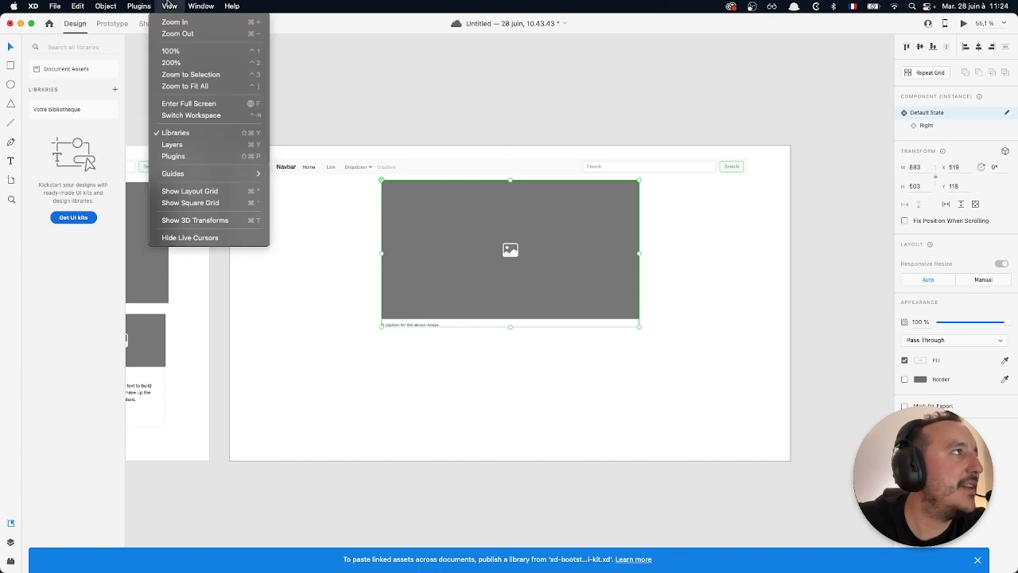
left_click(206, 197)
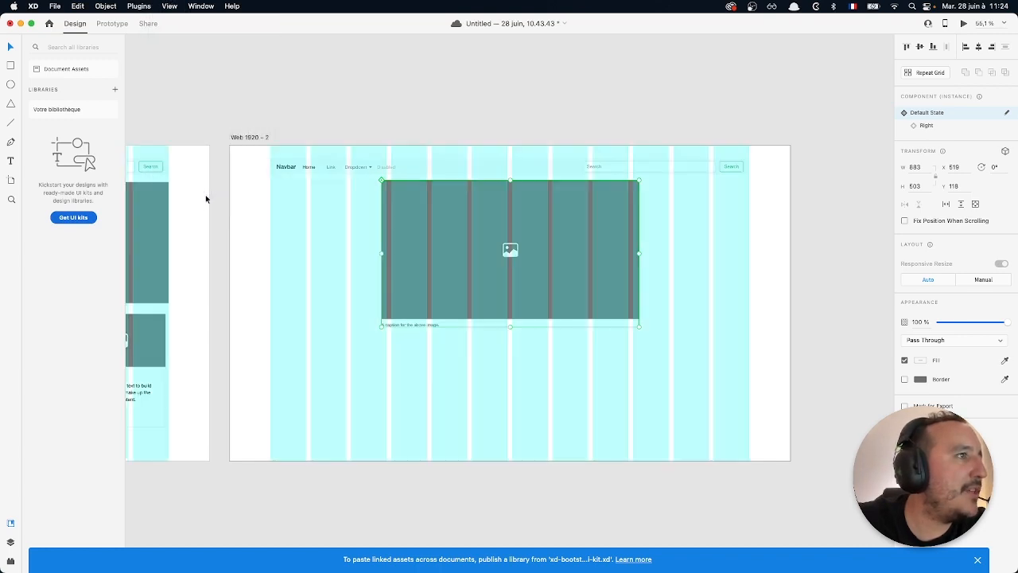
left_click_drag(434, 221, 407, 220)
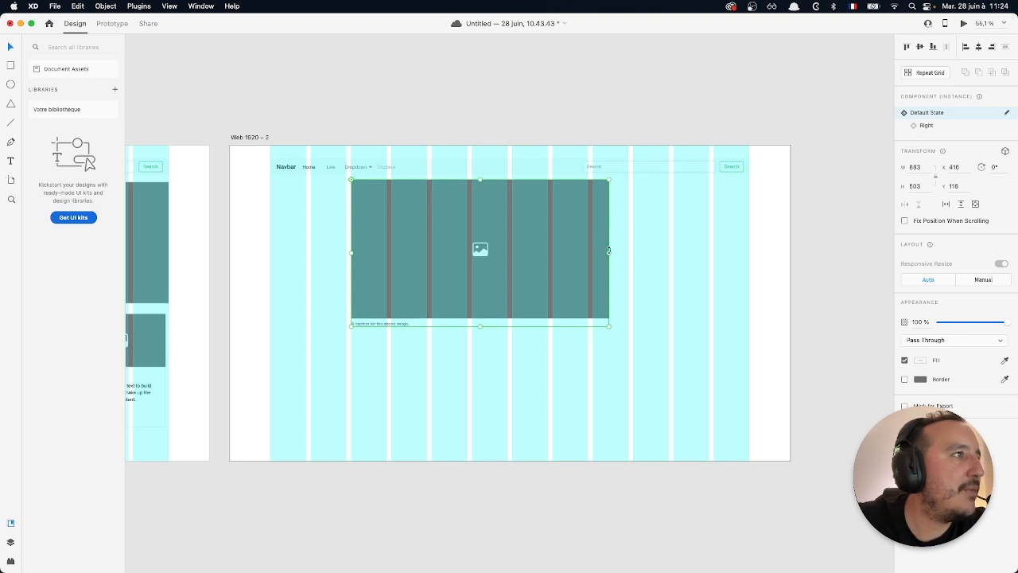
left_click_drag(610, 251, 669, 251)
left_click(592, 355)
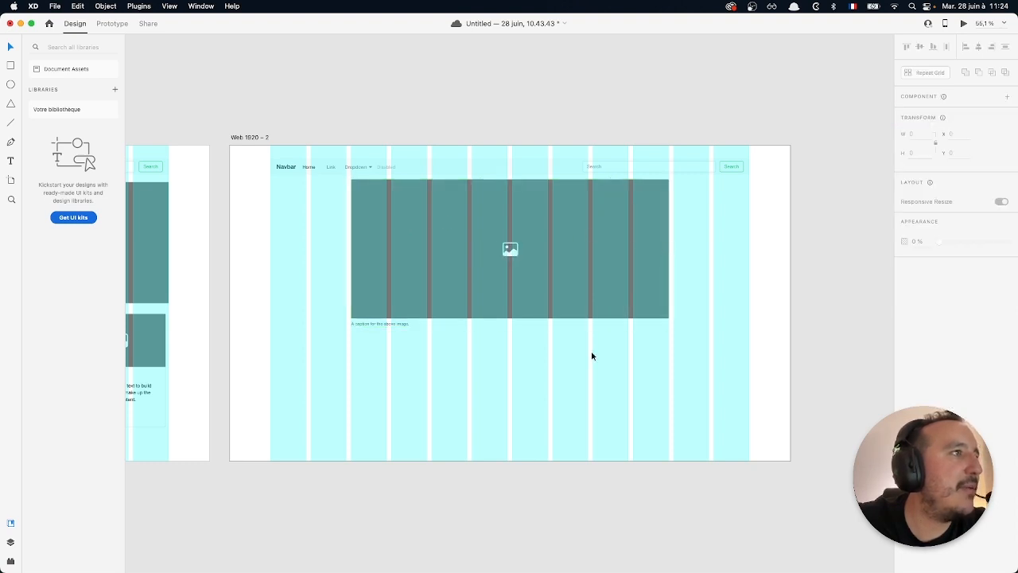
Hide the layout grid.
left_click(202, 5)
mouse_move(170, 6)
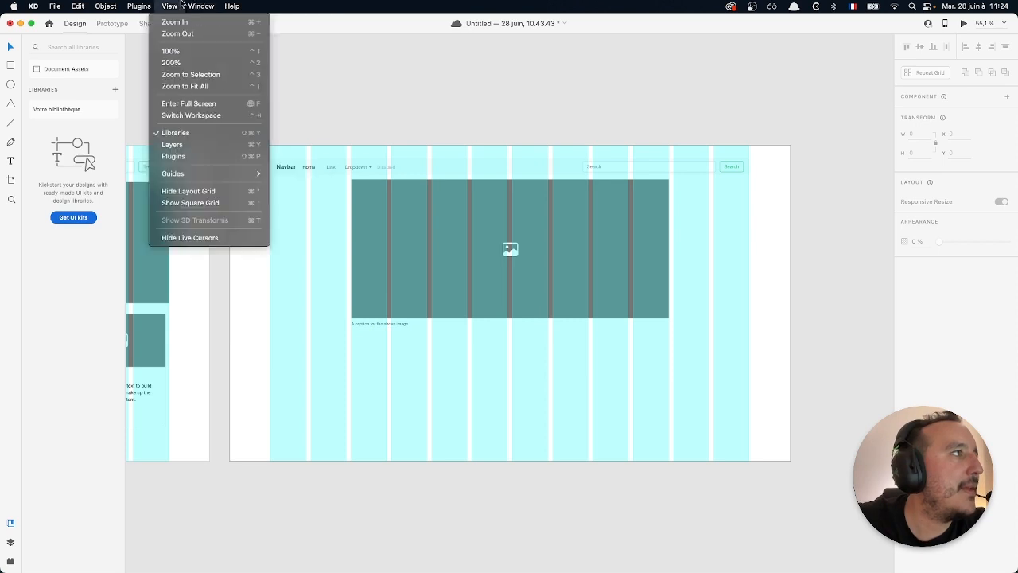
left_click(199, 191)
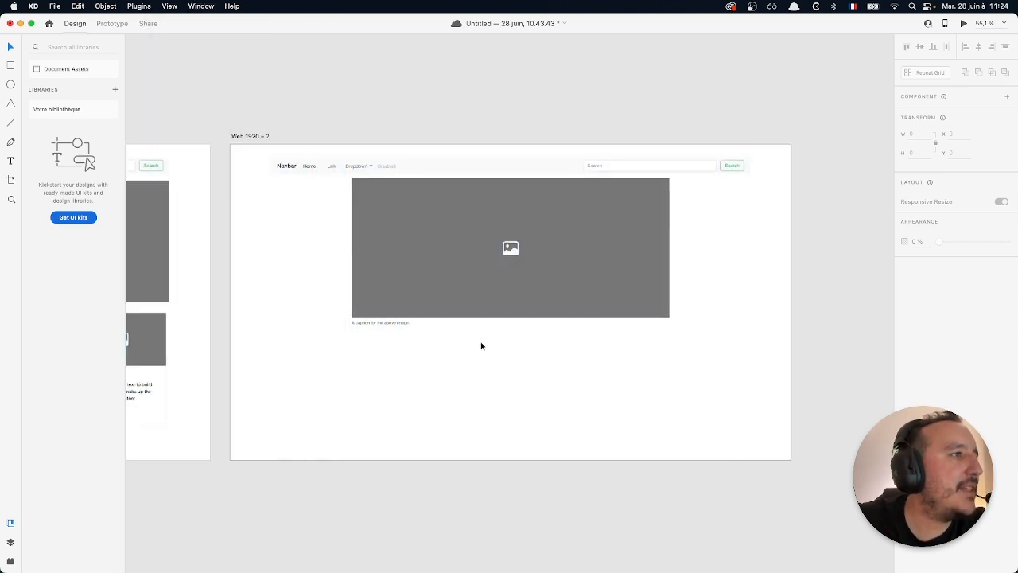
Draw a borderless rectangle about 1088 × 427 below the caption, aligned with the figure's edges.
scroll(448, 356, "left", 2)
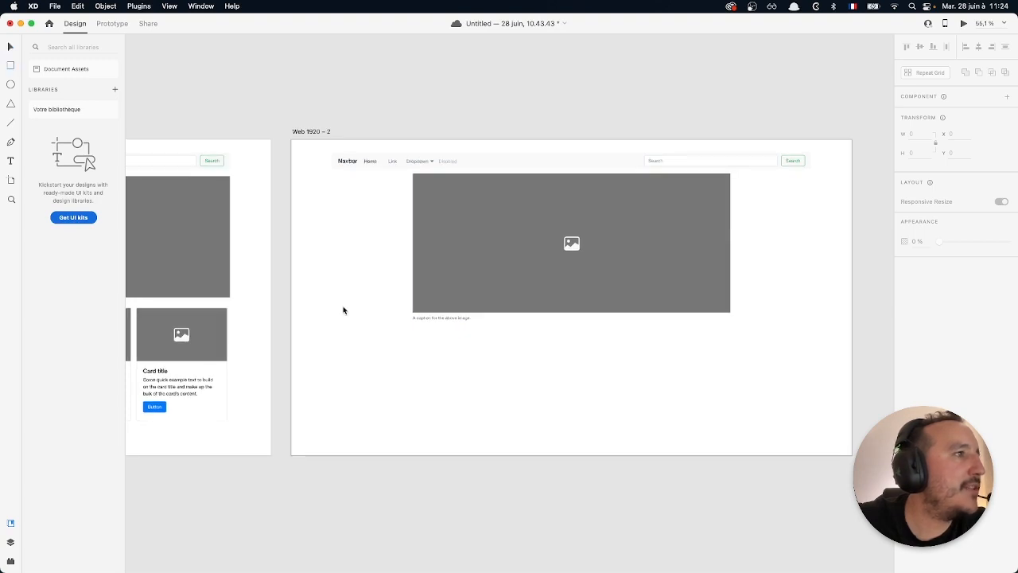
left_click_drag(413, 326, 730, 450)
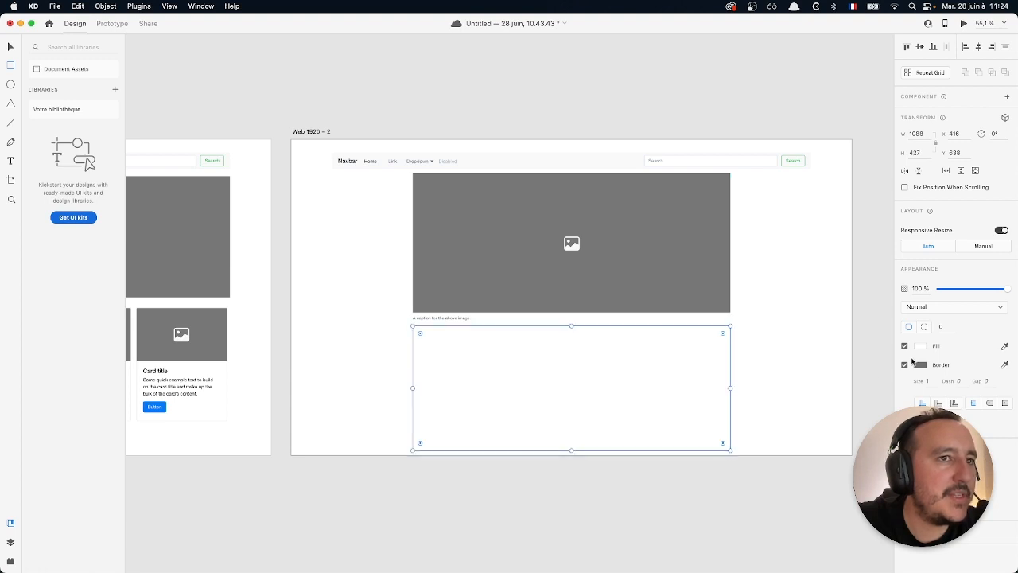
left_click(904, 365)
left_click(11, 47)
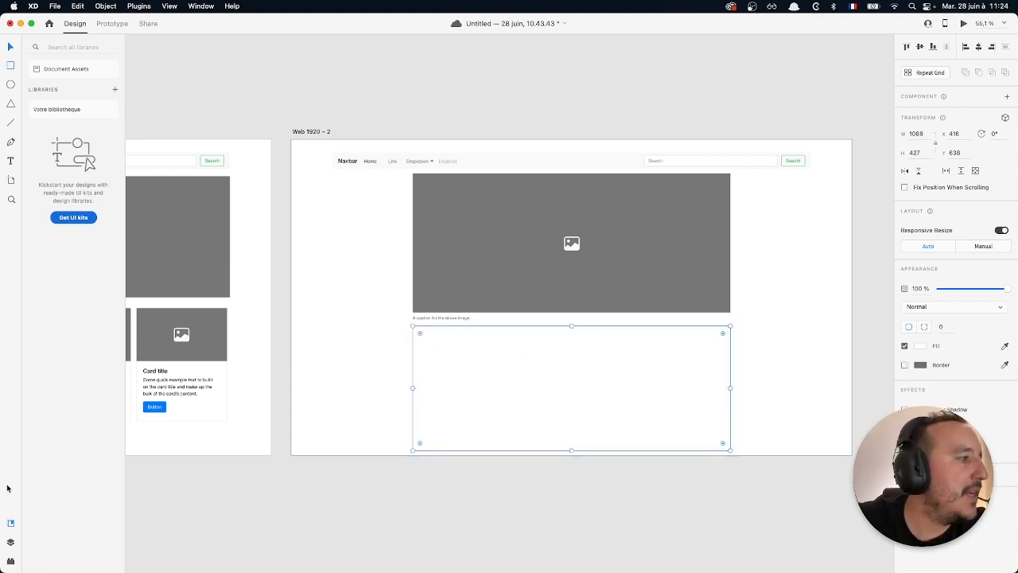
Fill the rectangle with Lorem Ipsum (Latin, Standard) placeholder text, including line breaks and no ending punctuation mark.
left_click(11, 562)
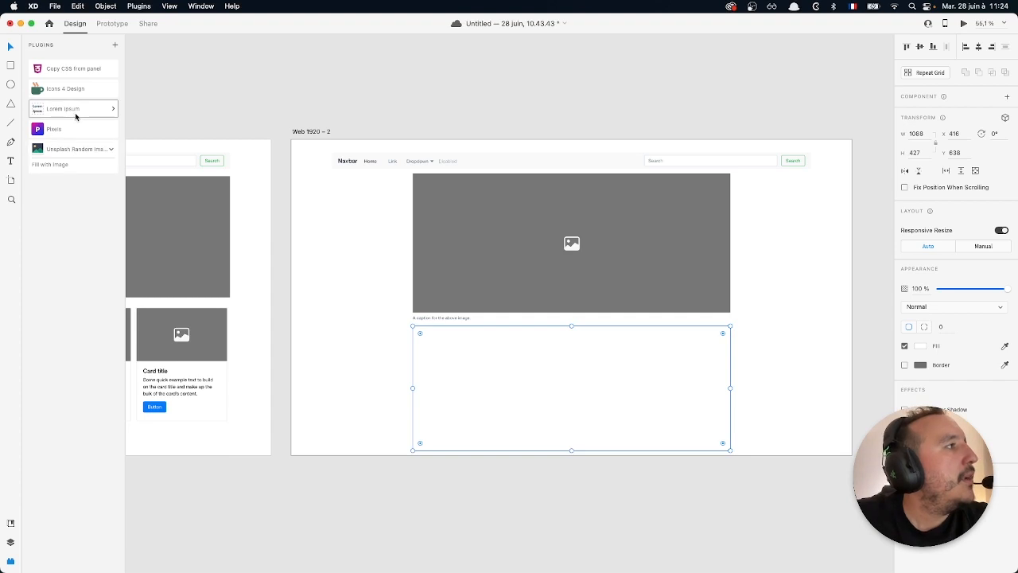
mouse_move(75, 116)
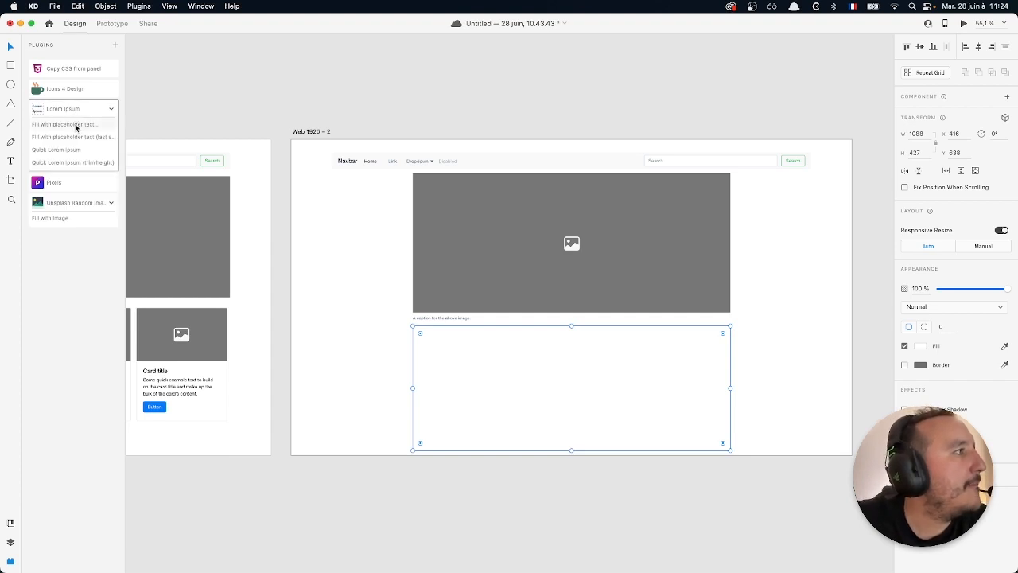
left_click(72, 124)
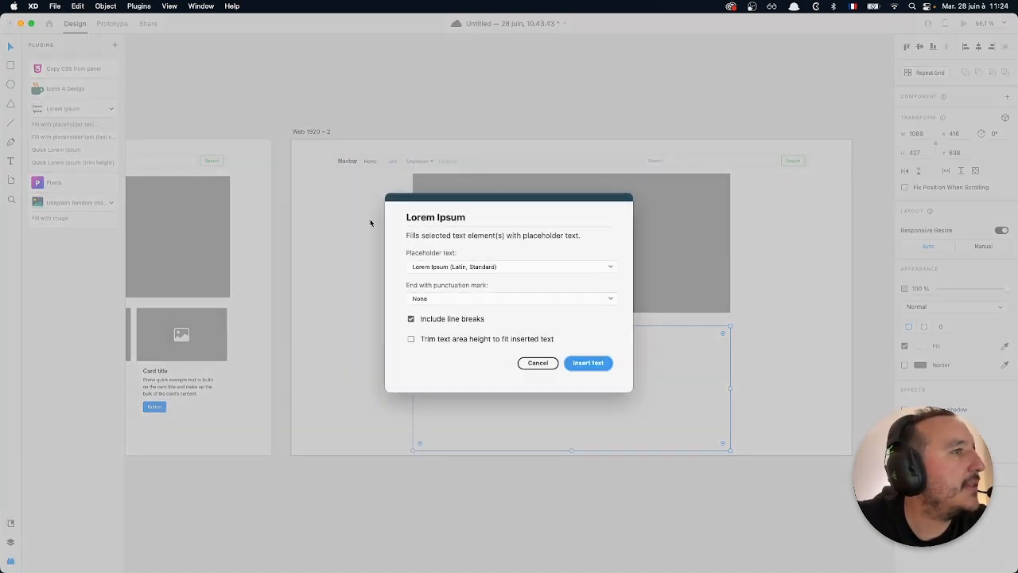
left_click(581, 364)
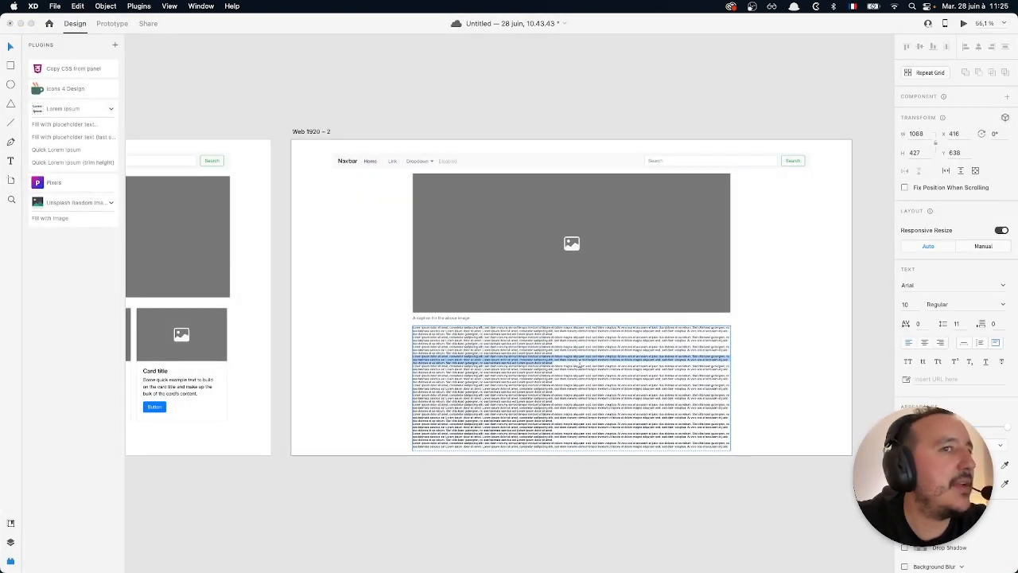
Set the font size of all the placeholder text to 16.
key("super+a")
left_click(905, 305)
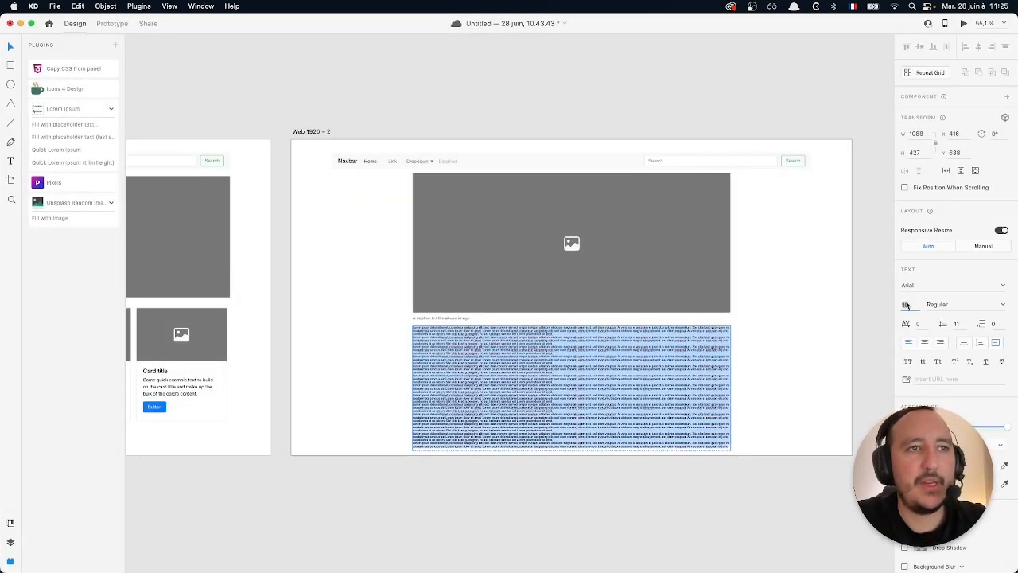
key("Return")
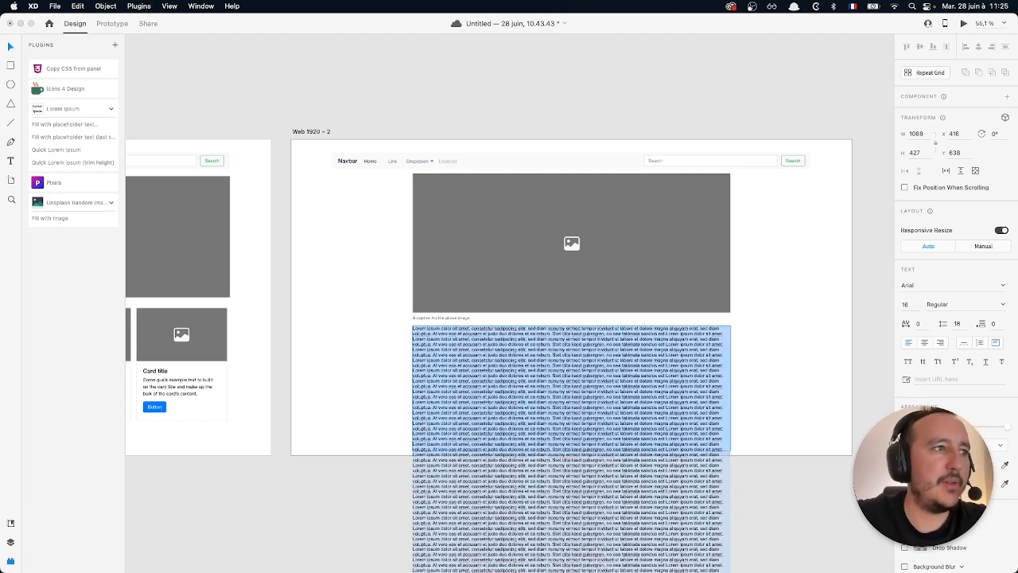
key("Escape")
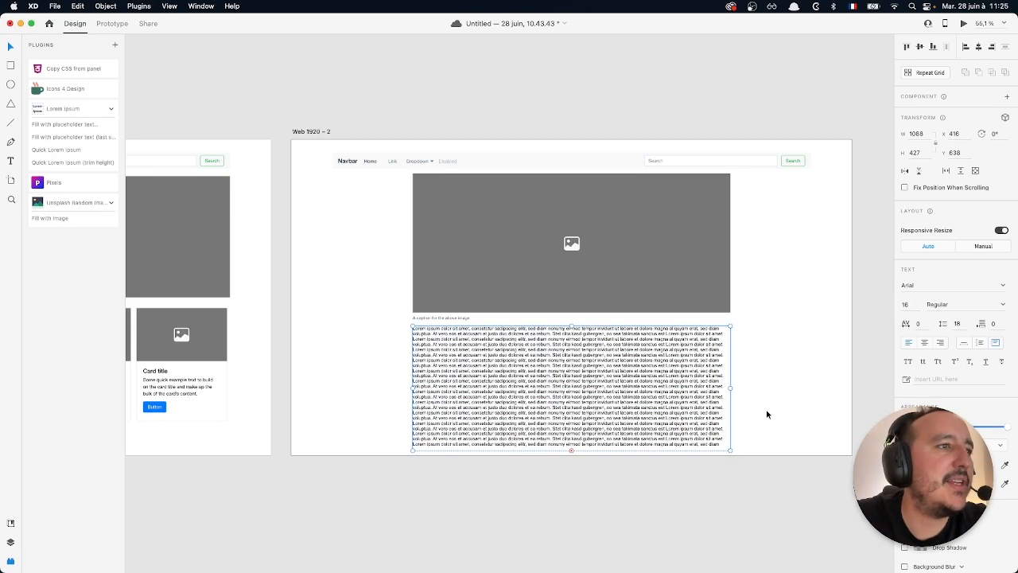
key("Escape")
Return to the card row on Web 1920 – 1 and switch the document to Prototype mode.
scroll(632, 373, "left", 10)
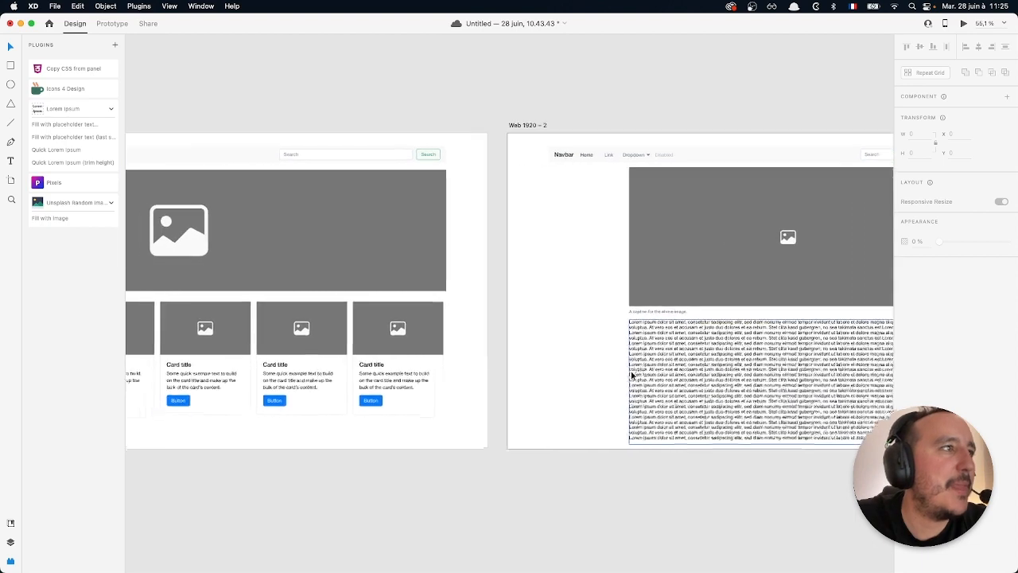
left_click(189, 400)
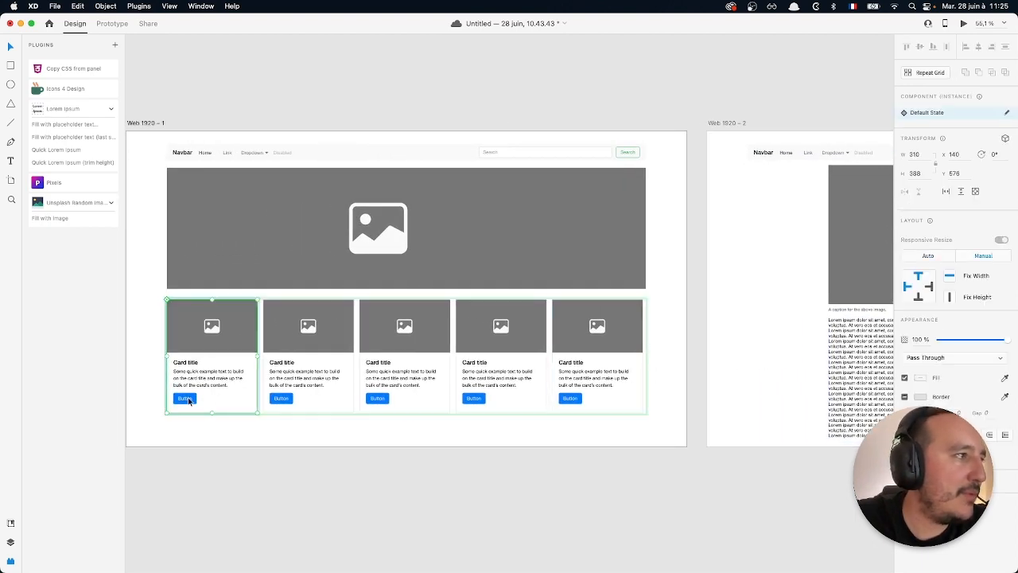
double_click(189, 400)
double_click(775, 246)
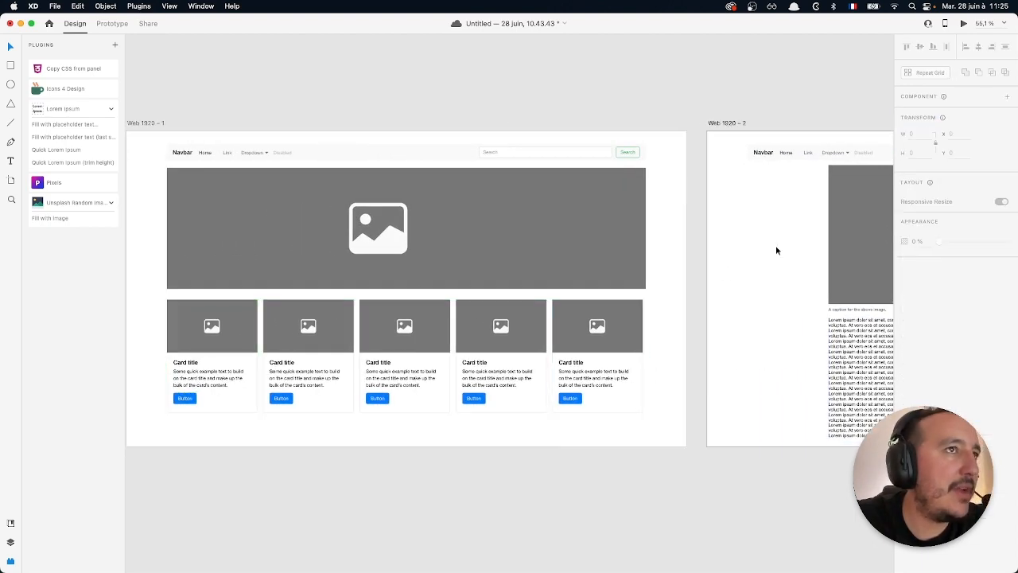
scroll(267, 391, "left", 2)
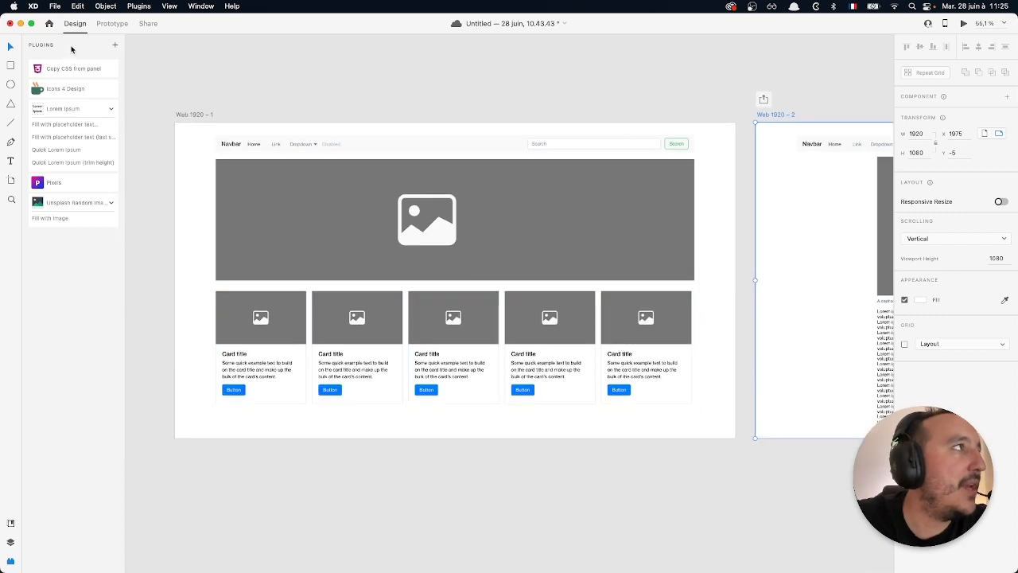
left_click(111, 23)
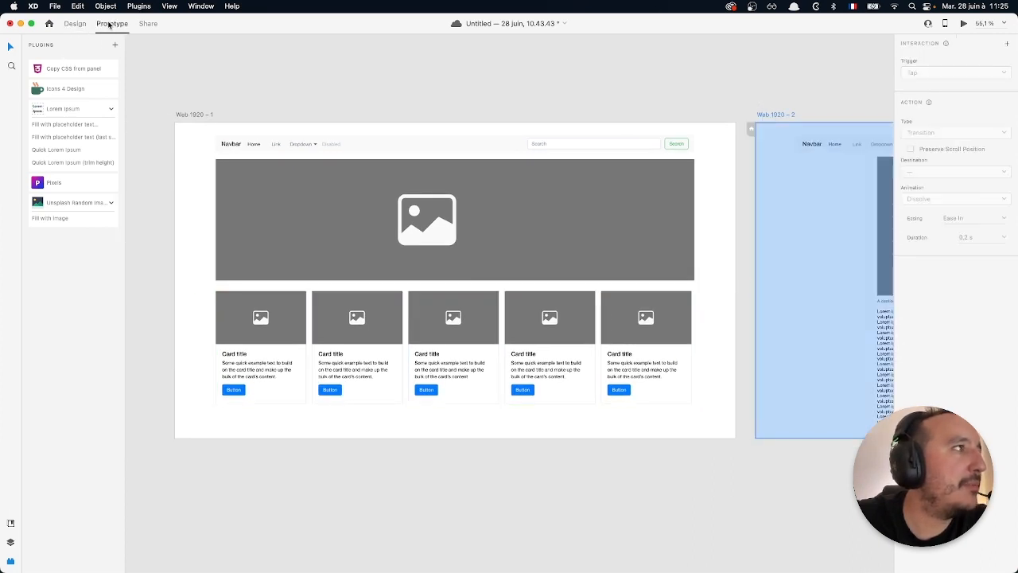
Link the first card's button to Web 1920 – 2 with a Tap trigger, using a Dissolve transition, Ease Out, 0.3 s.
left_click(173, 155)
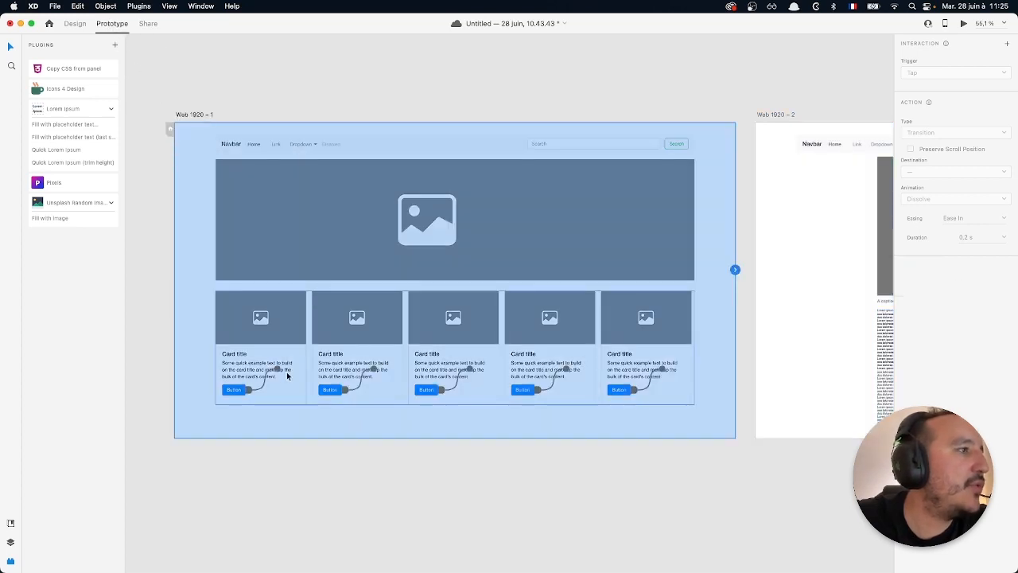
scroll(279, 370, "up", 2)
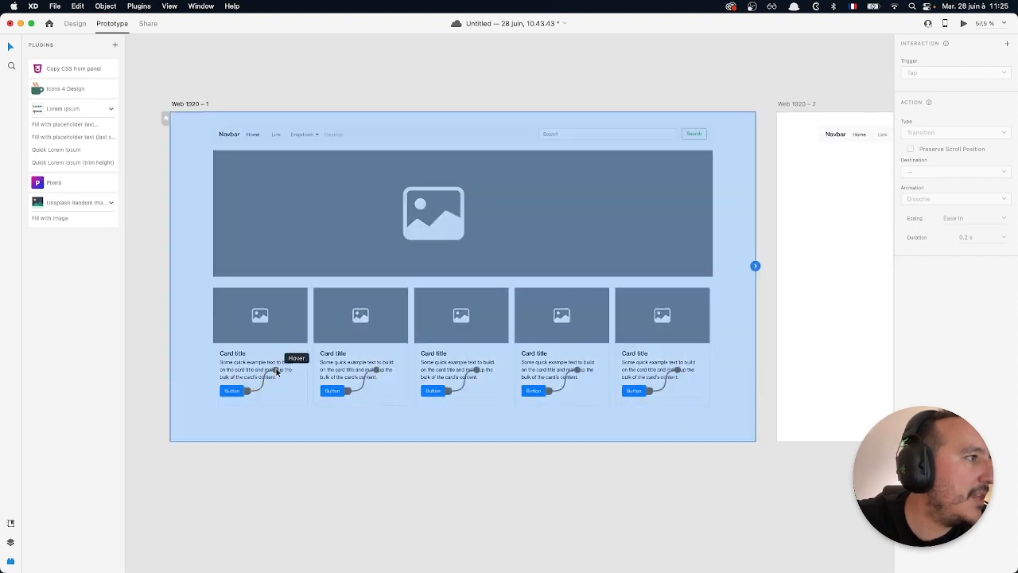
left_click(275, 370)
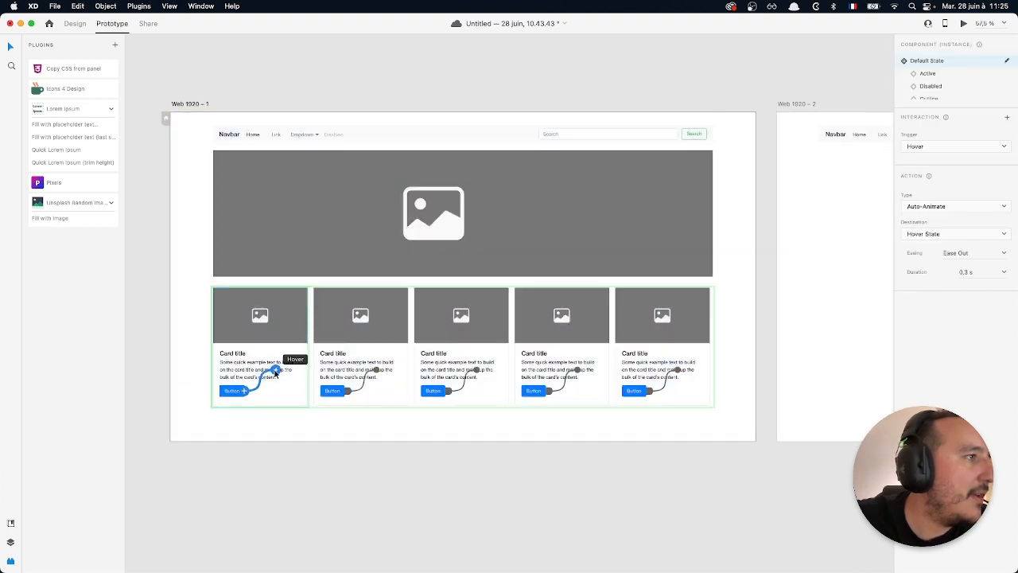
scroll(278, 374, "up", 4)
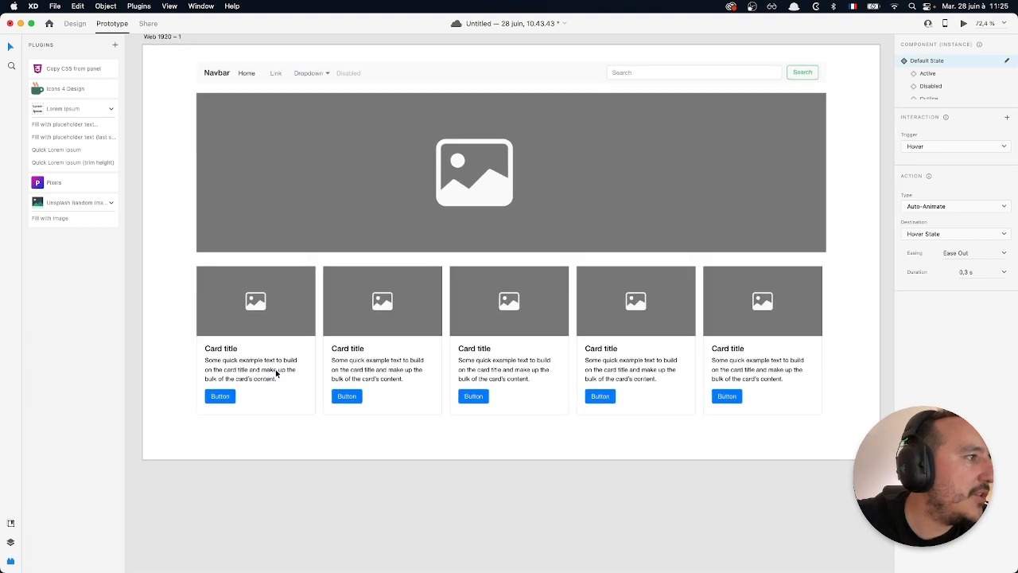
left_click_drag(237, 400, 736, 93)
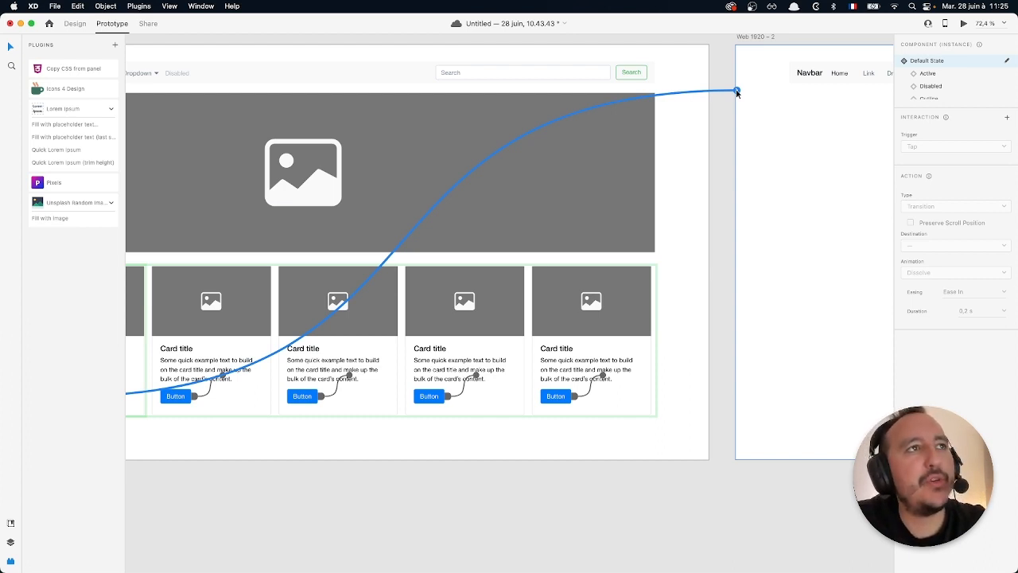
left_click_drag(737, 93, 736, 89)
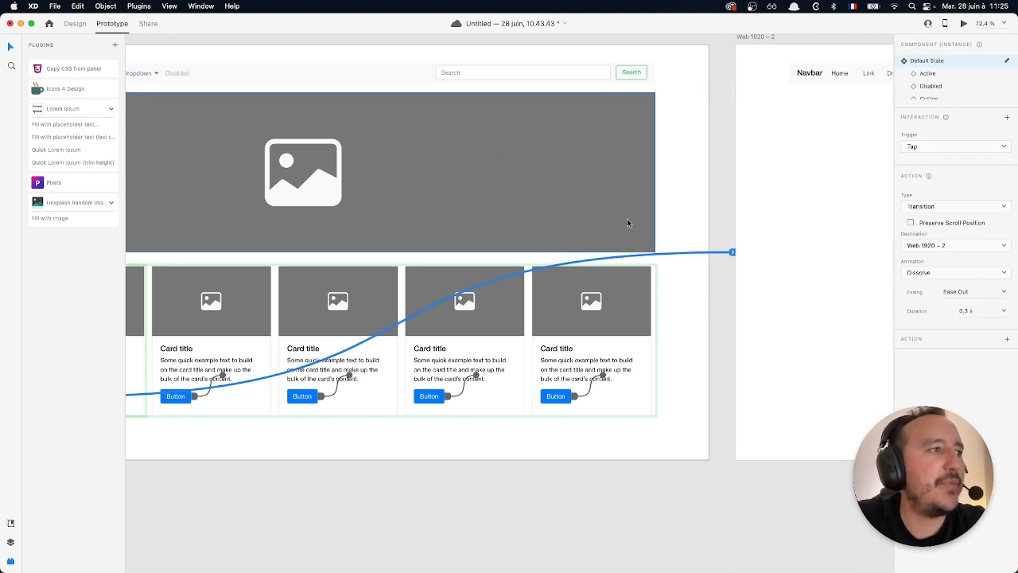
Examine the interaction connections on Web 1920 – 1 and the link leading to Web 1920 – 2.
left_click(739, 273)
scroll(739, 274, "right", 5)
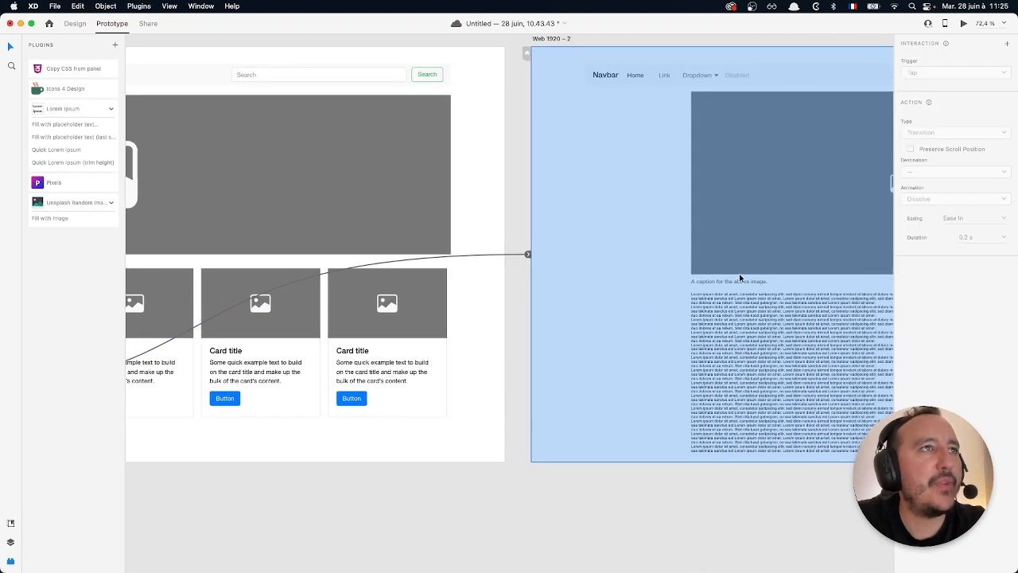
scroll(739, 273, "left", 8)
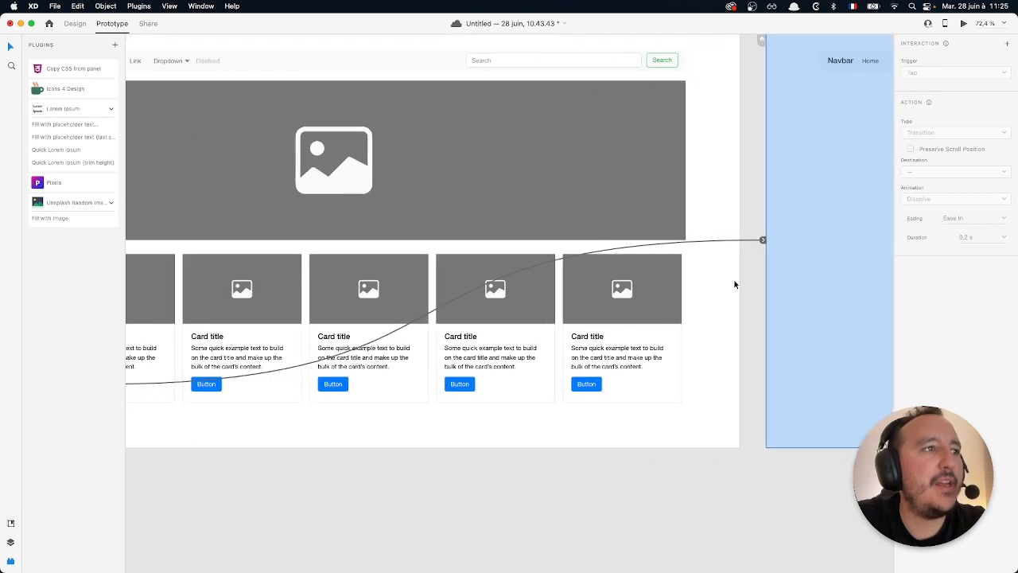
left_click(546, 434)
scroll(546, 435, "left", 3)
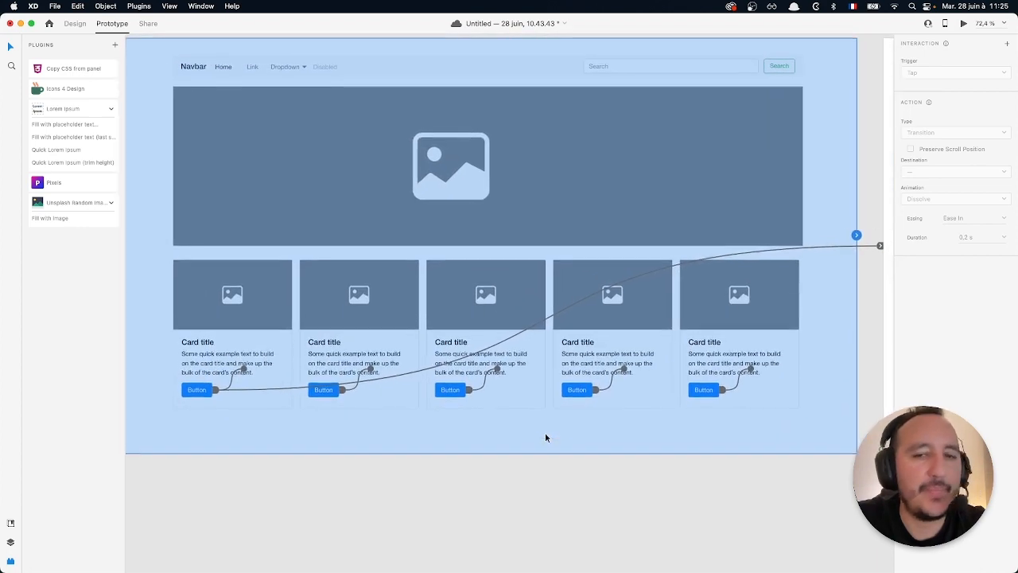
scroll(546, 438, "down", 1)
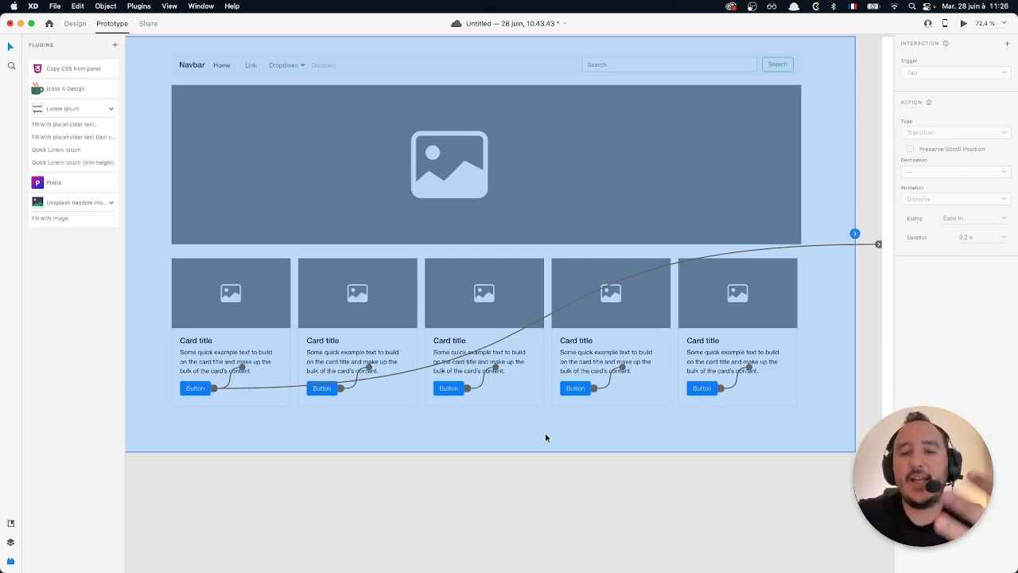
scroll(545, 432, "down", 3)
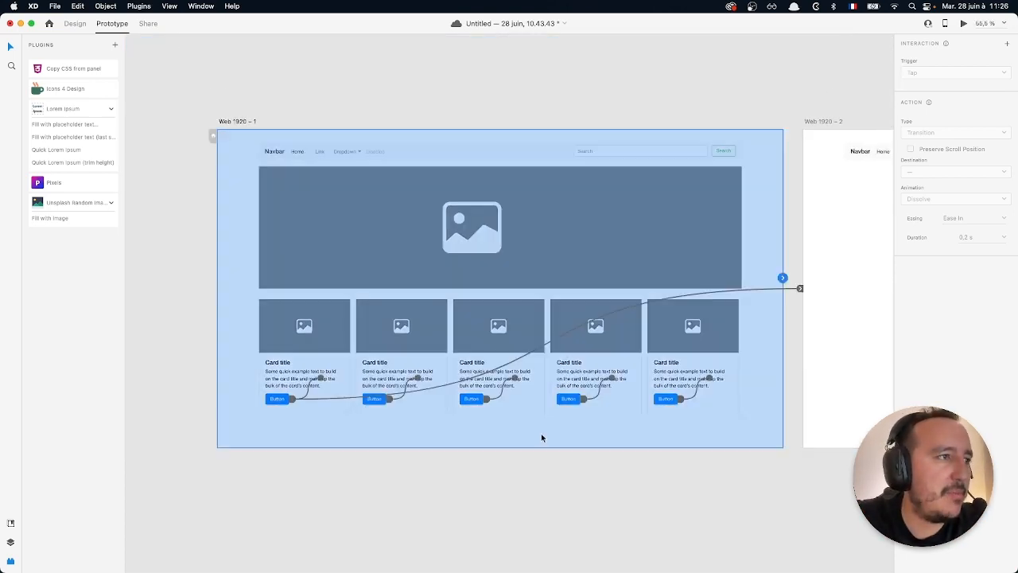
scroll(542, 437, "down", 4)
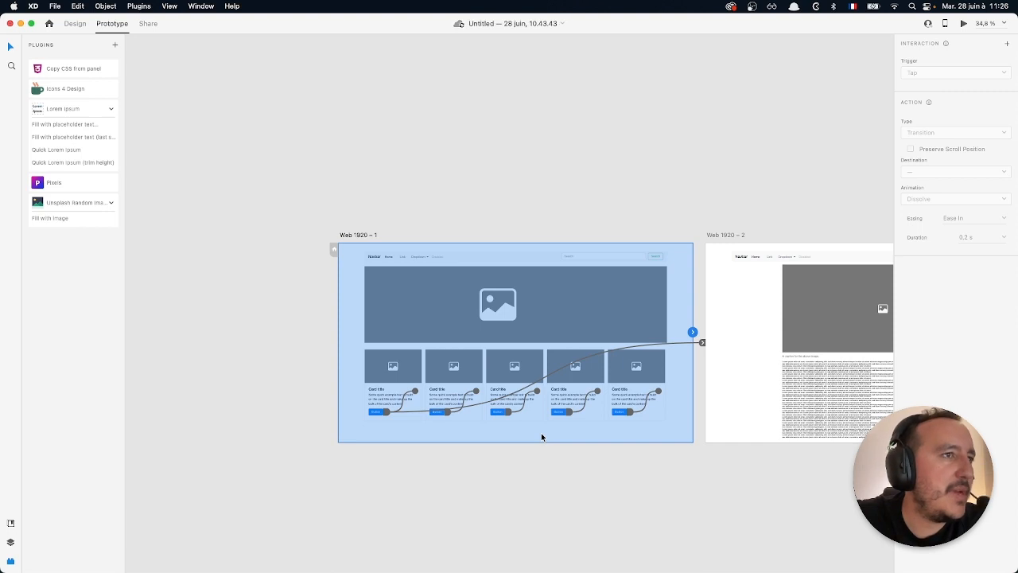
left_click(591, 138)
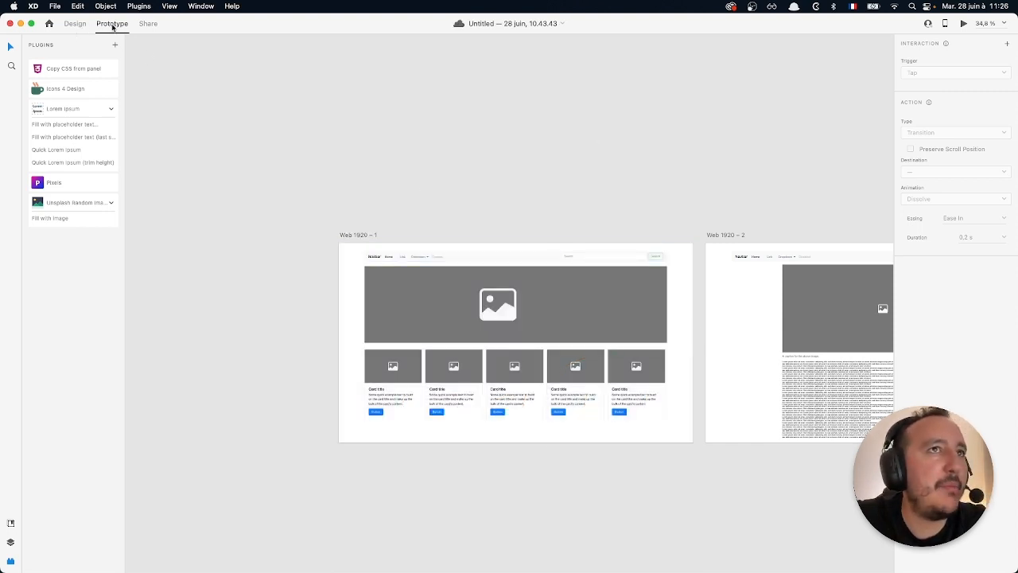
left_click(356, 272)
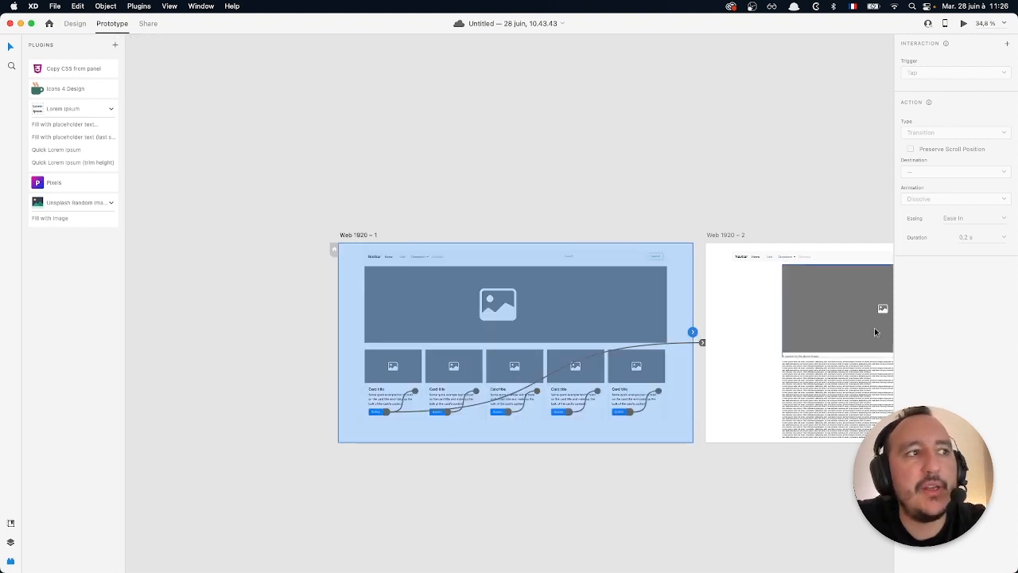
Add a Tap interaction to the second card's button that scrolls to the large image placeholder, Ease Out, 0.3 s.
left_click(475, 391)
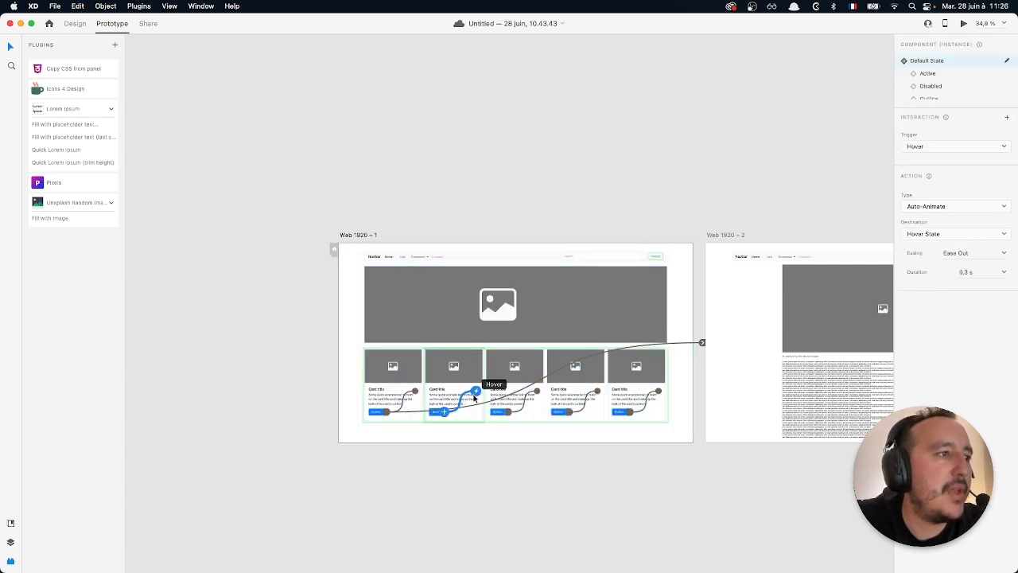
scroll(474, 389, "up", 5)
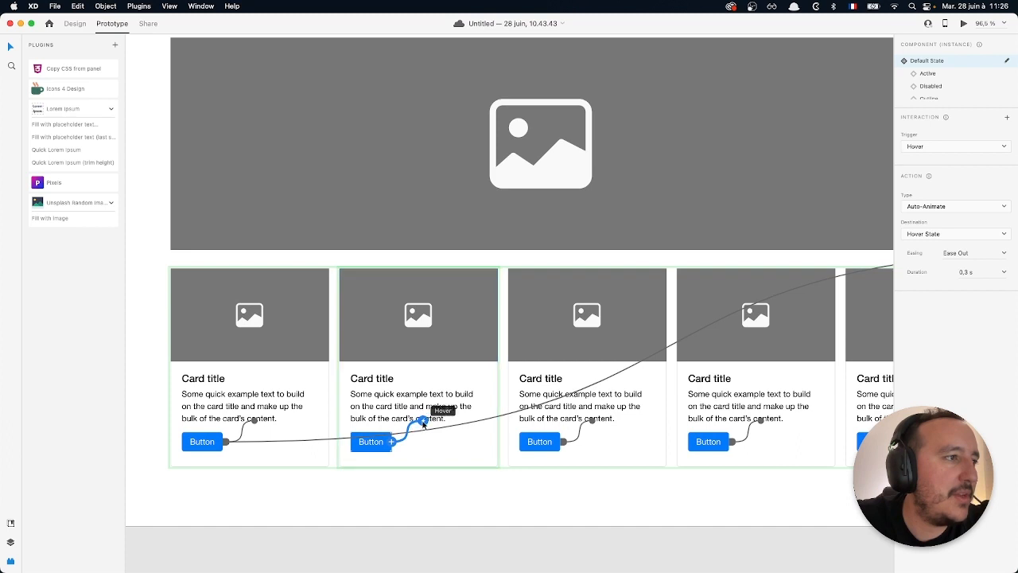
left_click_drag(392, 443, 173, 152)
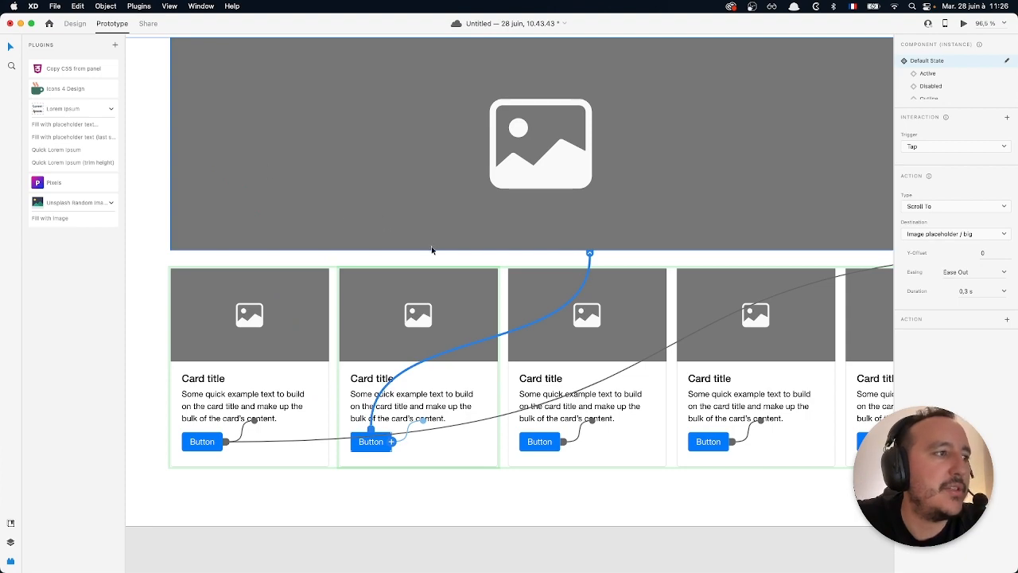
Switch the document to Design mode and select the Web 1920 – 1 artboard.
scroll(584, 426, "down", 5)
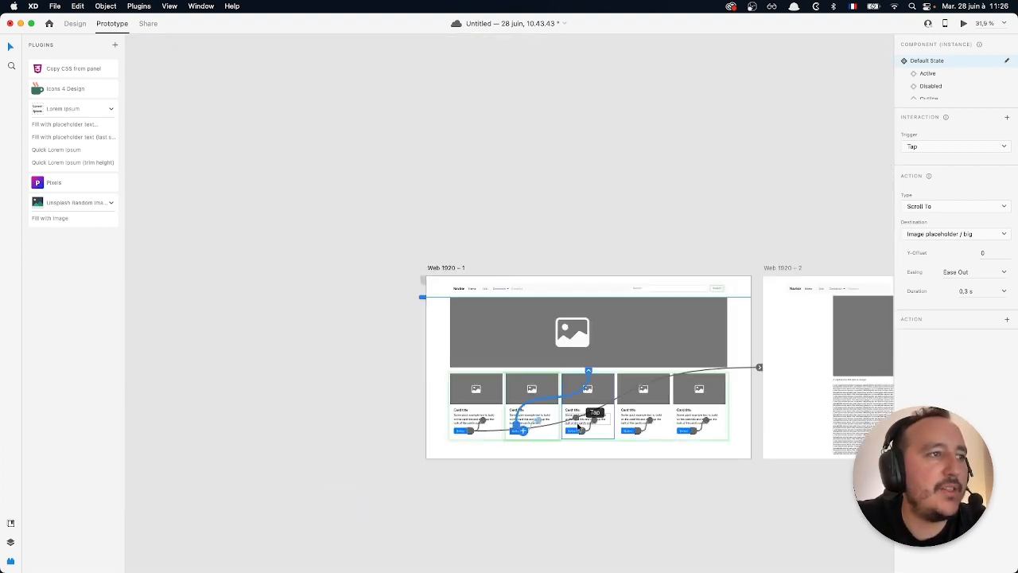
scroll(581, 420, "right", 5)
scroll(580, 419, "down", 3)
left_click(75, 24)
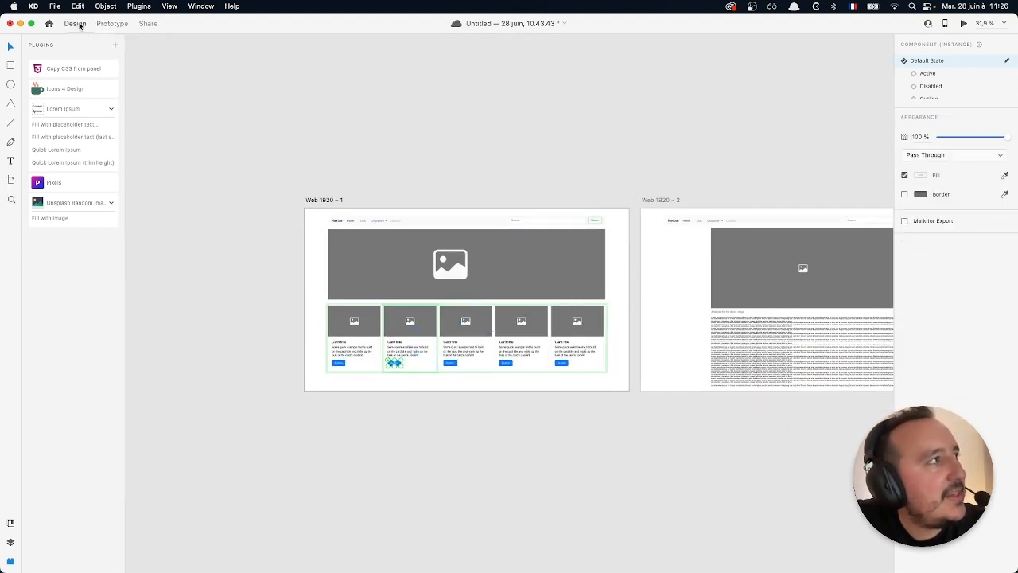
left_click(513, 383)
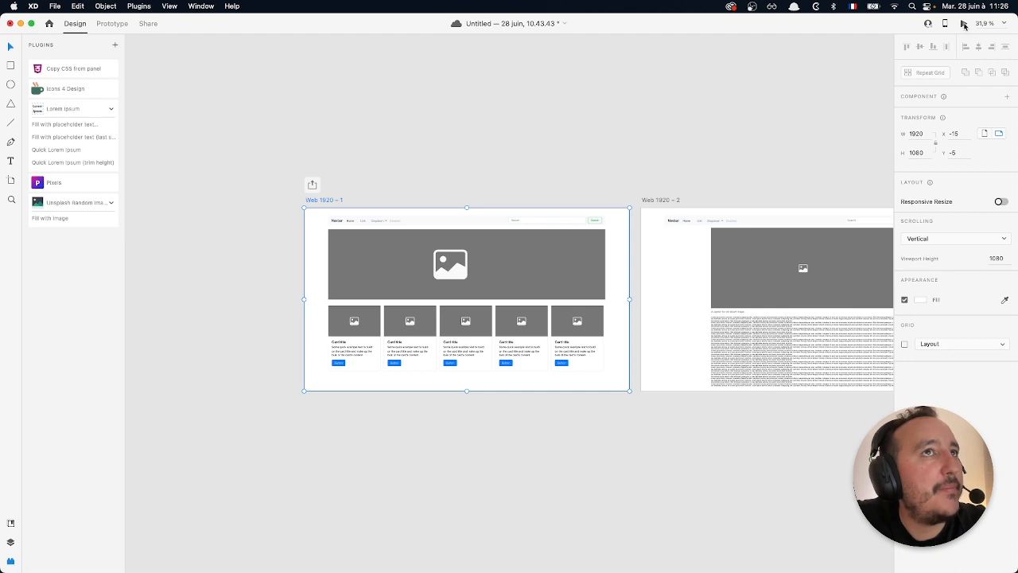
Preview the prototype from Web 1920 – 1 in a full-width window and test the first card's button link.
left_click(963, 25)
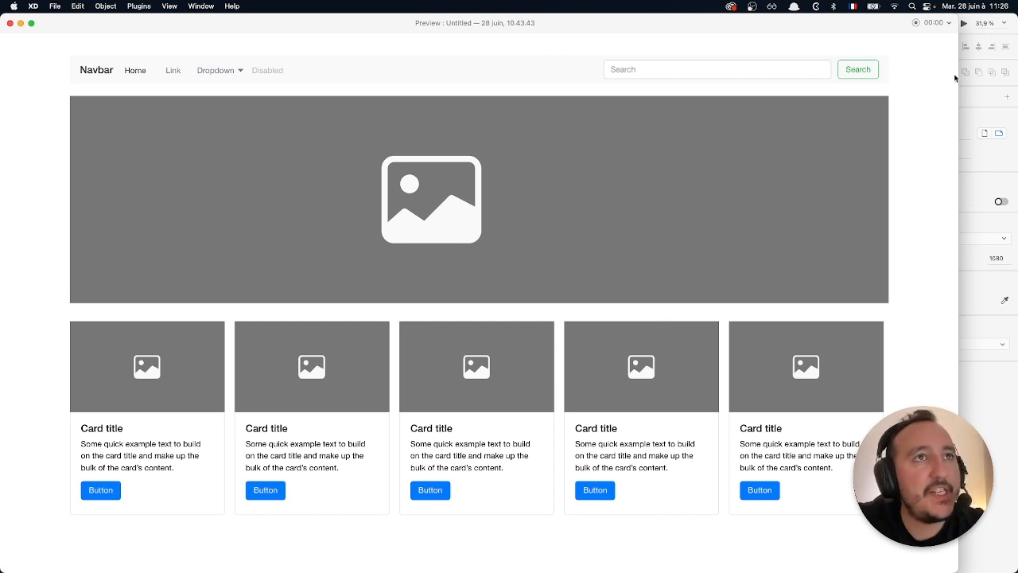
left_click_drag(957, 75, 1016, 74)
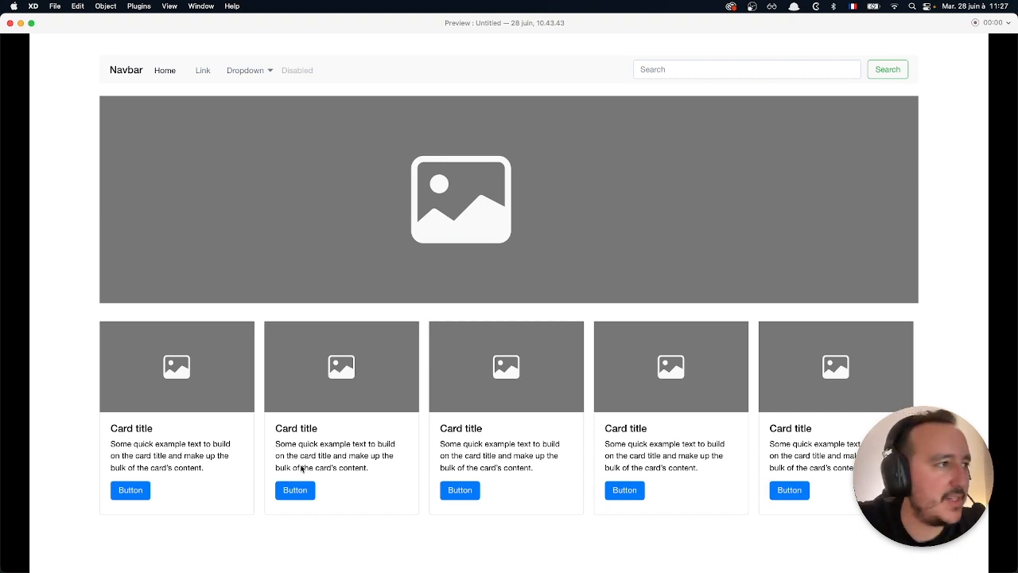
left_click(127, 493)
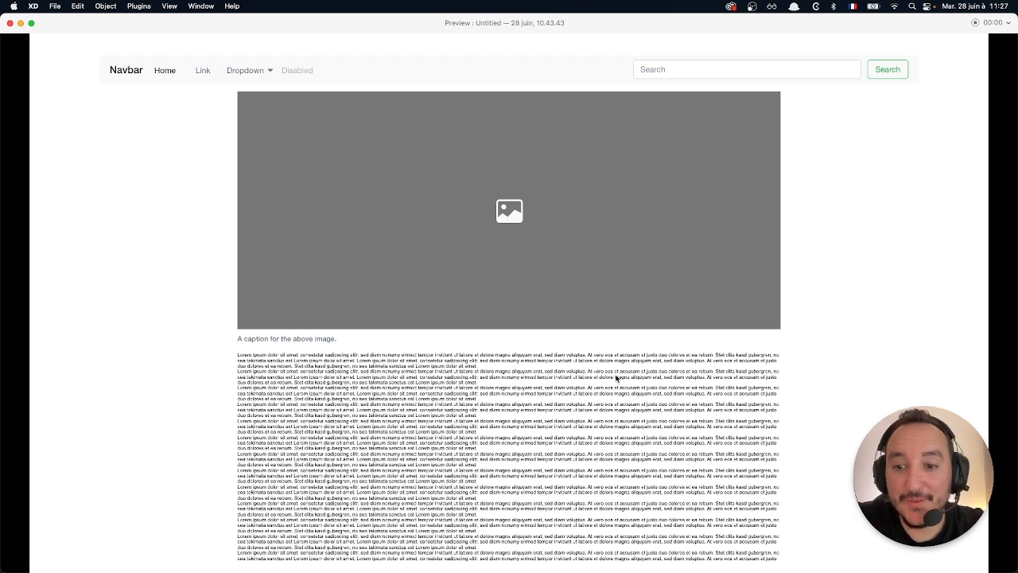
left_click(11, 23)
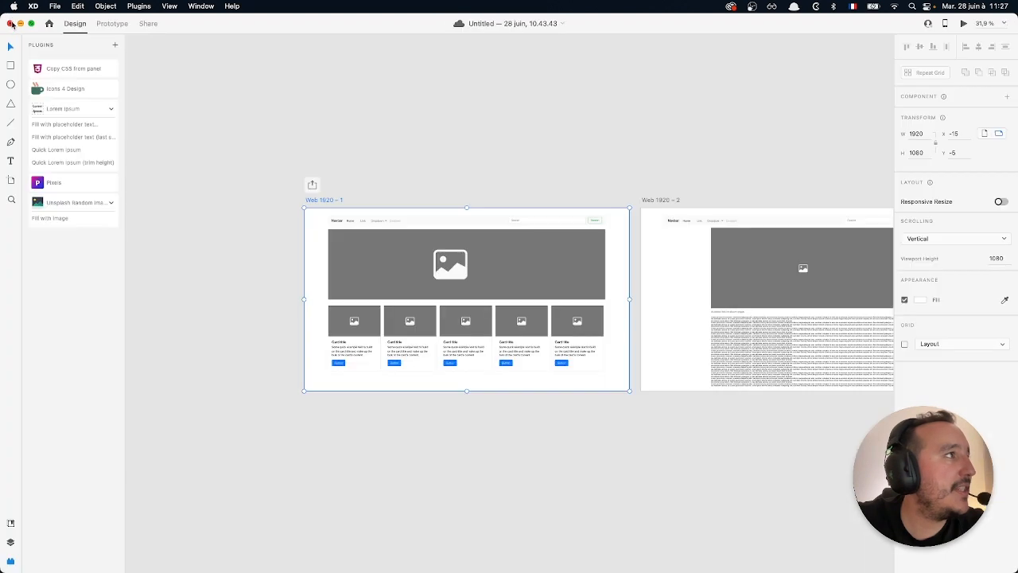
Return the document to Prototype mode and go to the article page, Web 1920 – 2.
left_click(113, 23)
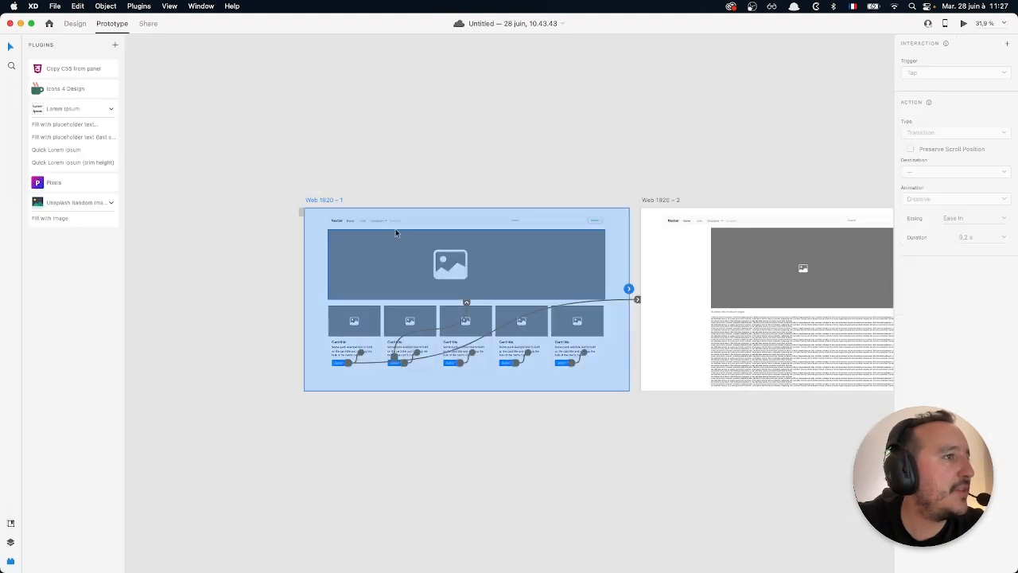
scroll(638, 299, "right", 6)
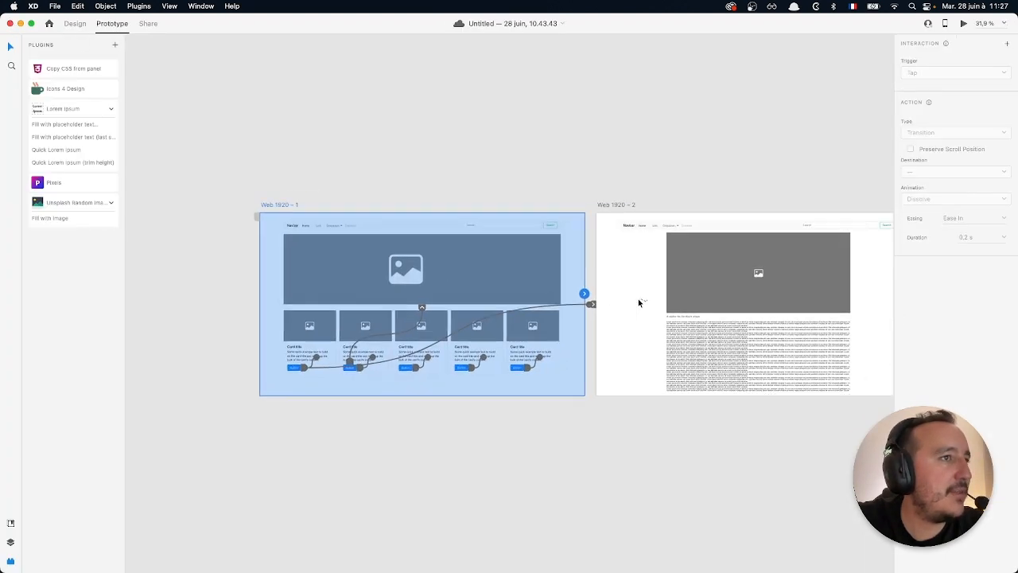
scroll(509, 324, "left", 2)
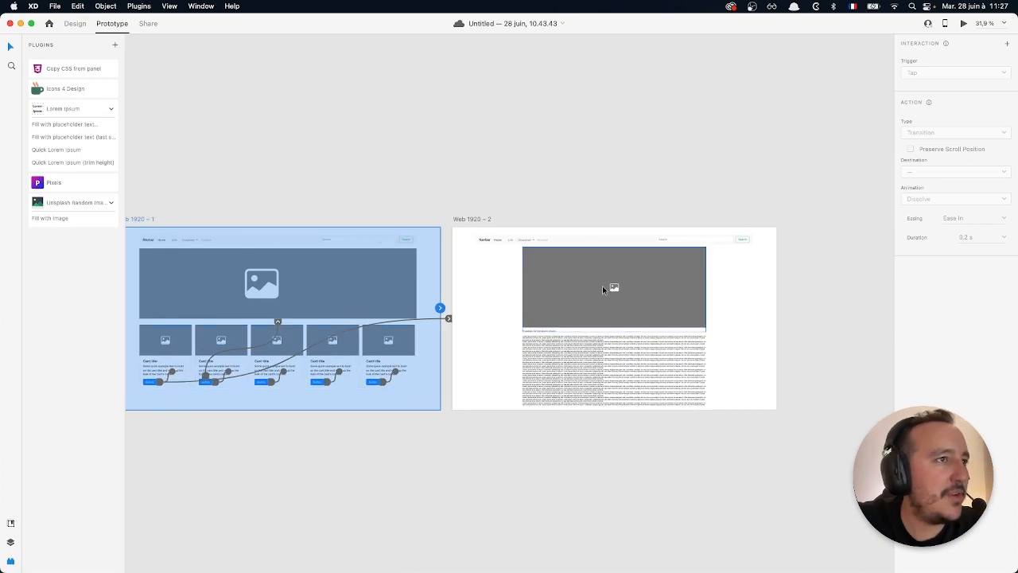
scroll(554, 283, "up", 5)
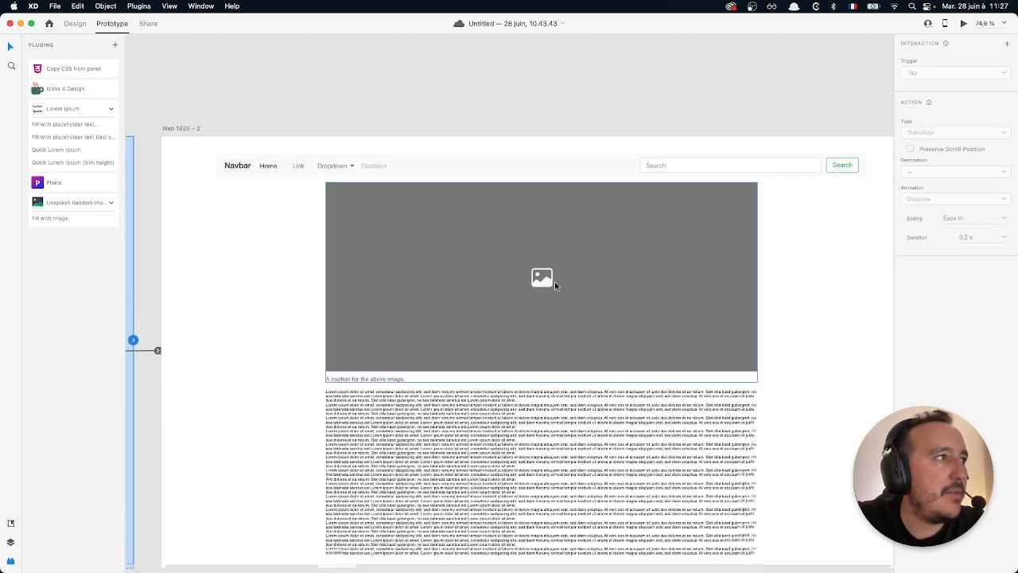
scroll(554, 283, "down", 2)
Switch to the xd-bootstrap-v.5-ui-kit document and copy the default Secondary button from the Buttons artboard.
key("ctrl+Up")
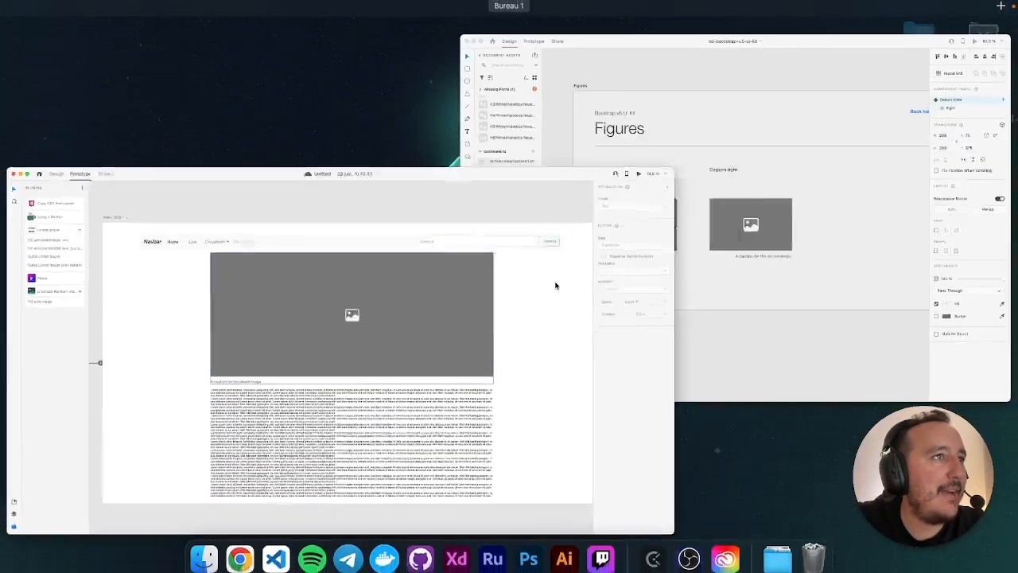
left_click(677, 255)
scroll(609, 493, "down", 8)
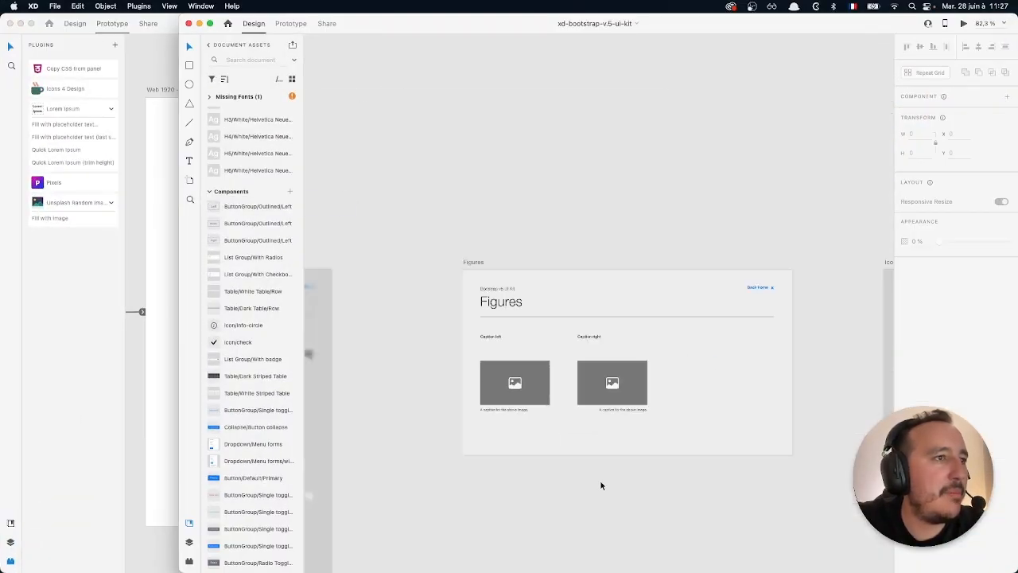
scroll(675, 469, "down", 3)
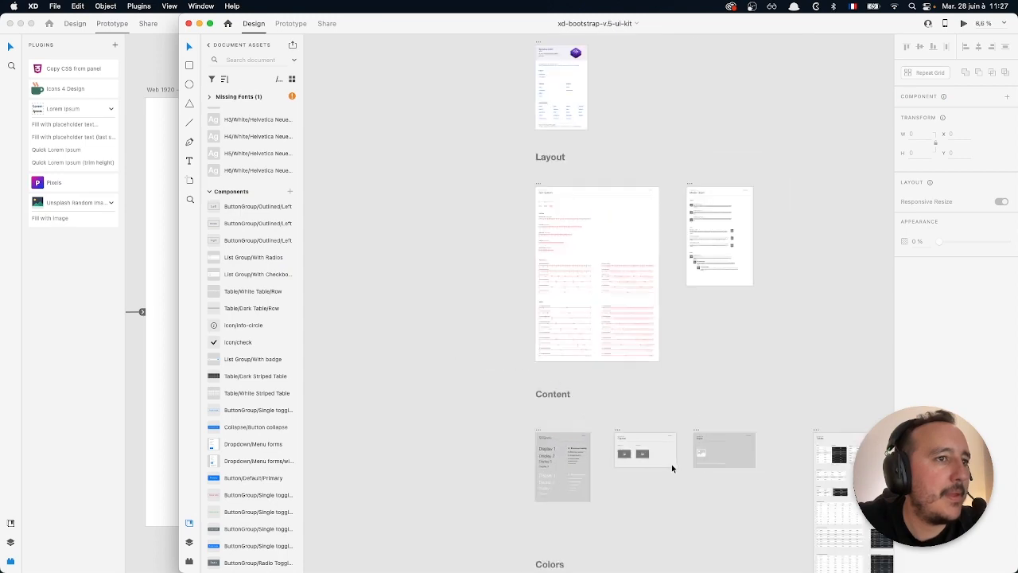
scroll(671, 468, "down", 10)
scroll(672, 468, "down", 3)
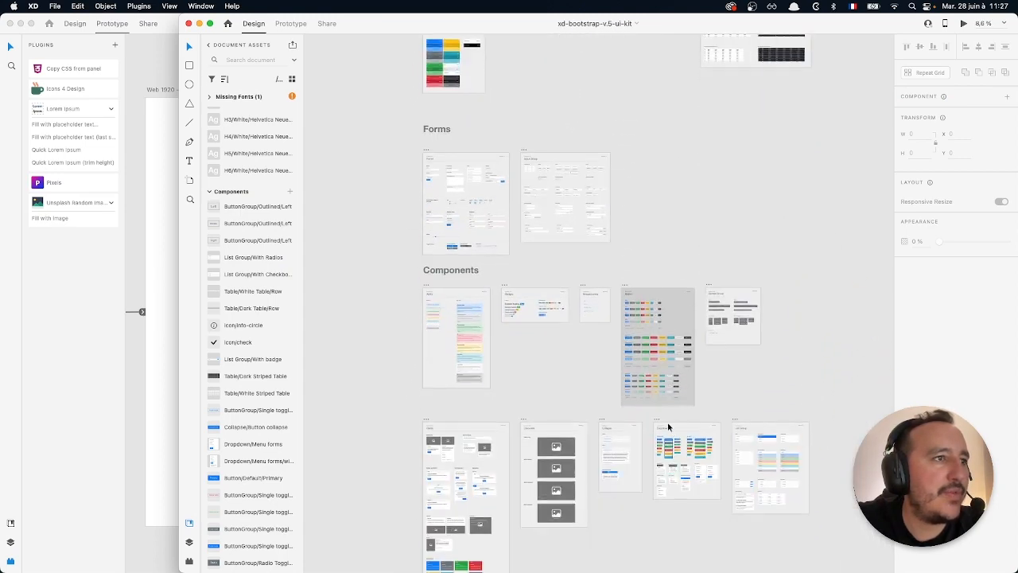
scroll(634, 336, "up", 7)
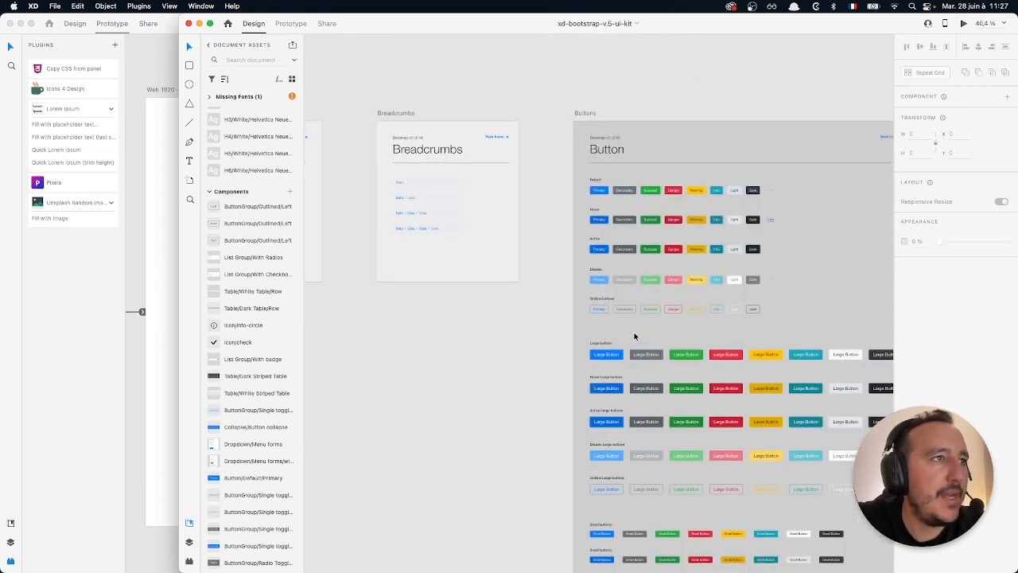
scroll(568, 238, "up", 2)
scroll(605, 231, "up", 6)
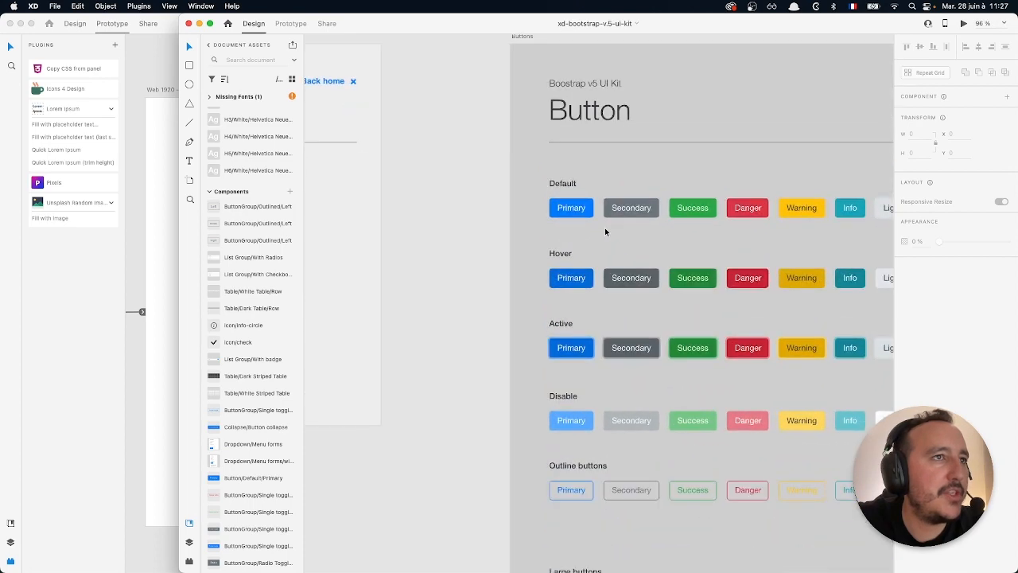
scroll(605, 231, "right", 5)
double_click(462, 210)
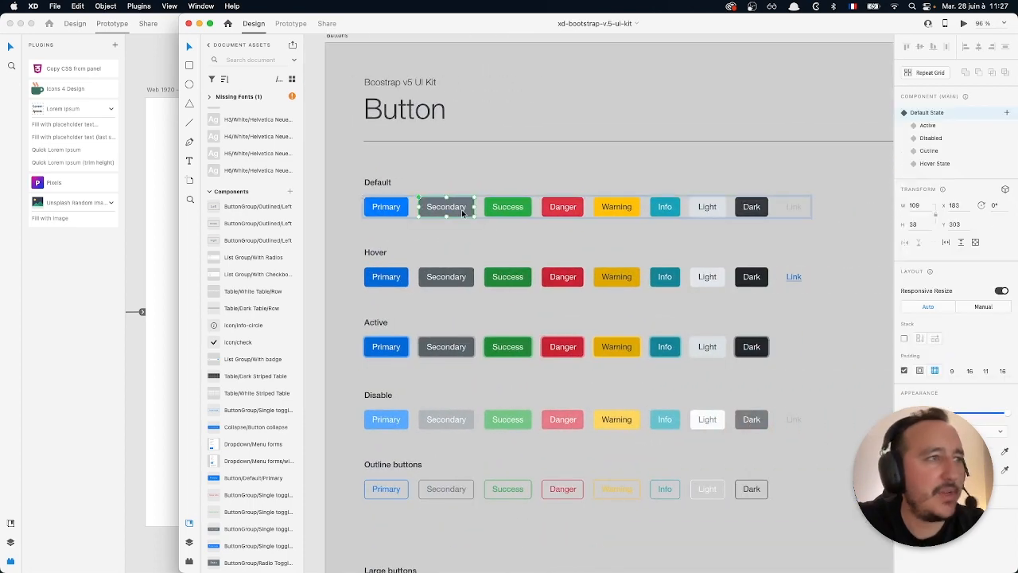
Paste the Secondary button into the Web 1920 – 2 artboard and place it just below the Navbar brand.
left_click(169, 280)
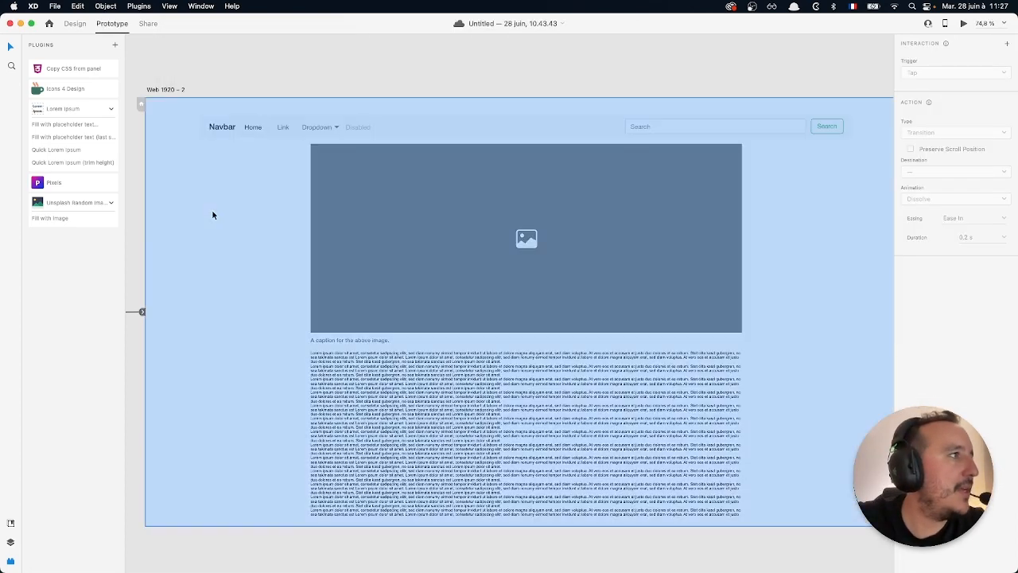
key("super+v")
left_click_drag(231, 217, 224, 156)
Change the pasted button's label to "Back home".
left_click(225, 156)
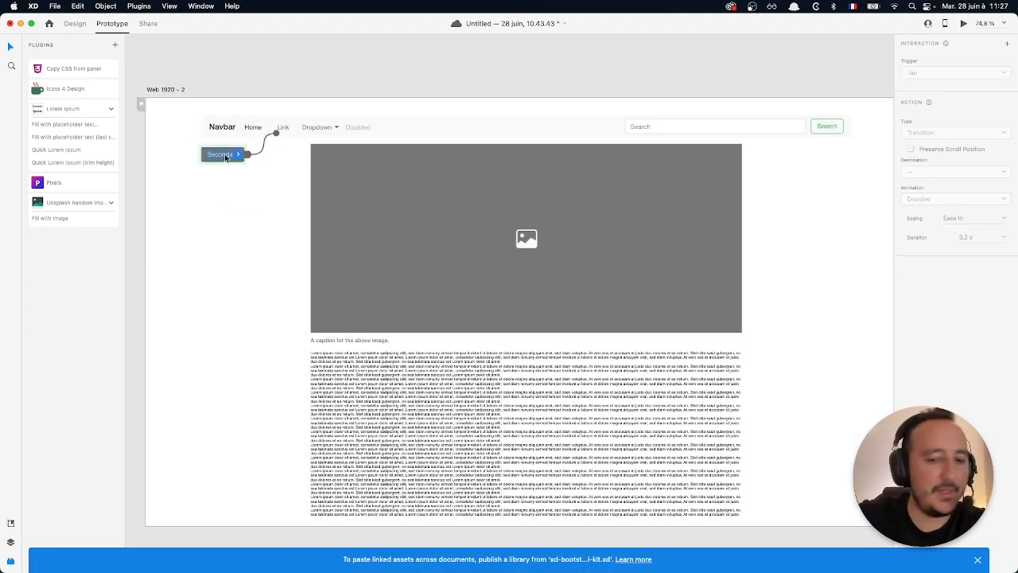
double_click(225, 156)
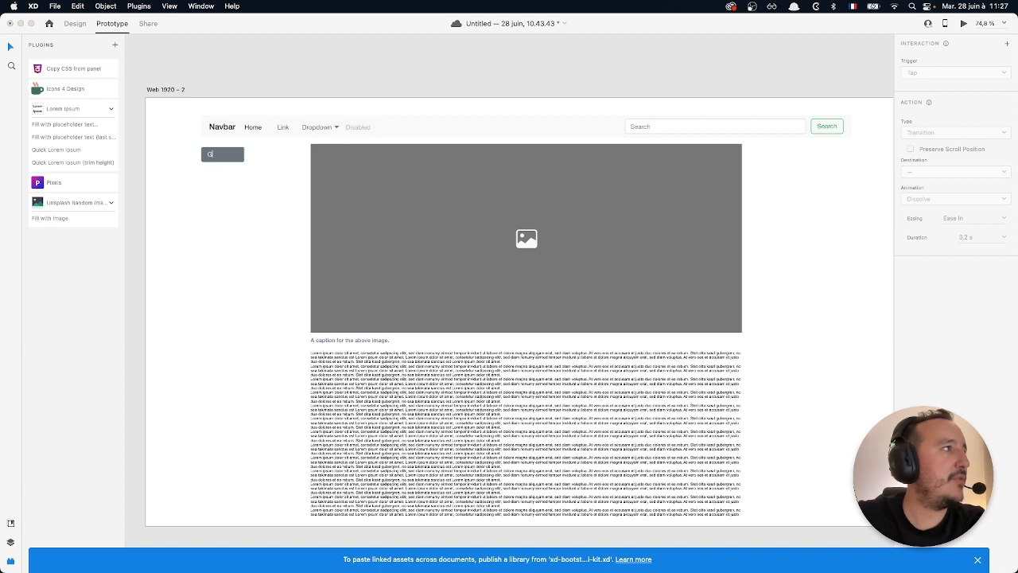
type("Get B")
key("BackSpace")
key("BackSpace")
key("BackSpace")
key("BackSpace")
key("BackSpace")
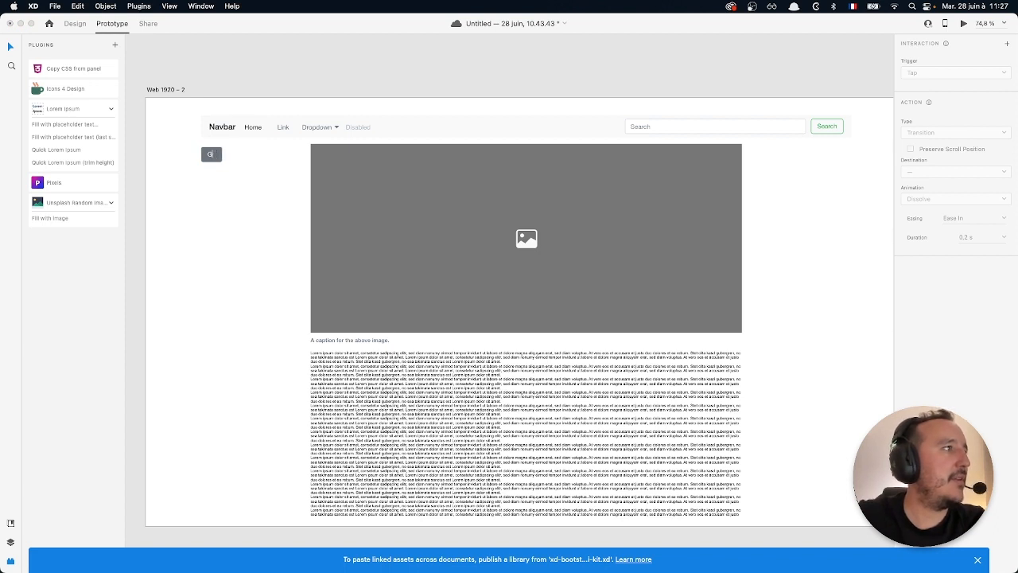
type("Back home")
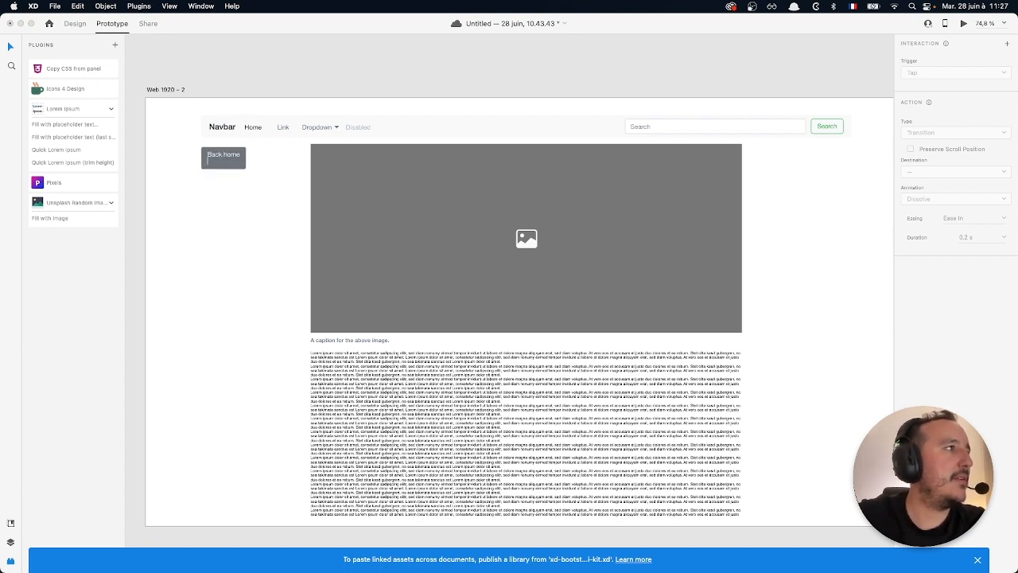
Link the Back home button to Web 1920 – 1 with a Tap transition, Dissolve, Ease Out, 0.3 s.
scroll(215, 207, "left", 3)
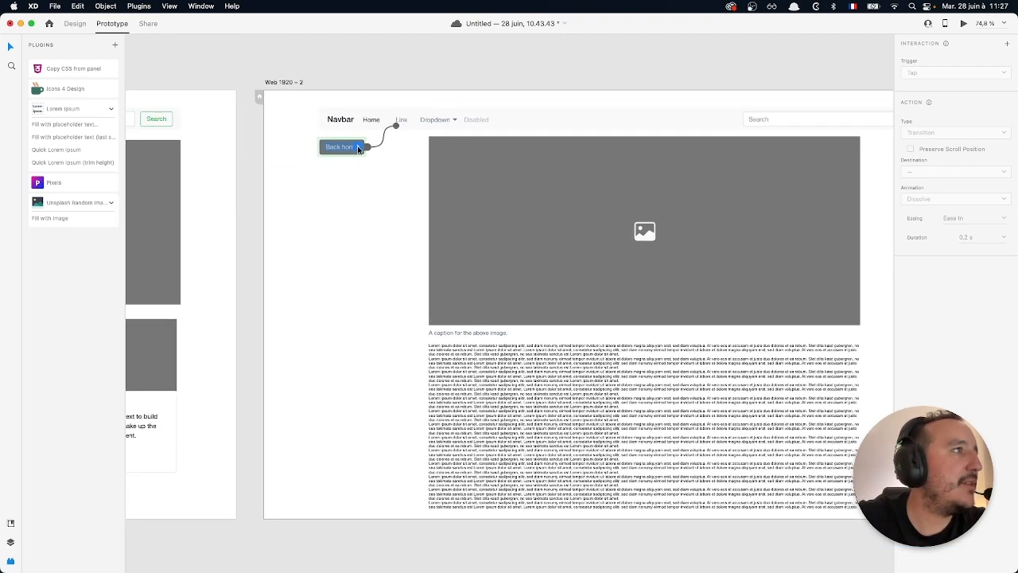
left_click_drag(366, 147, 392, 229)
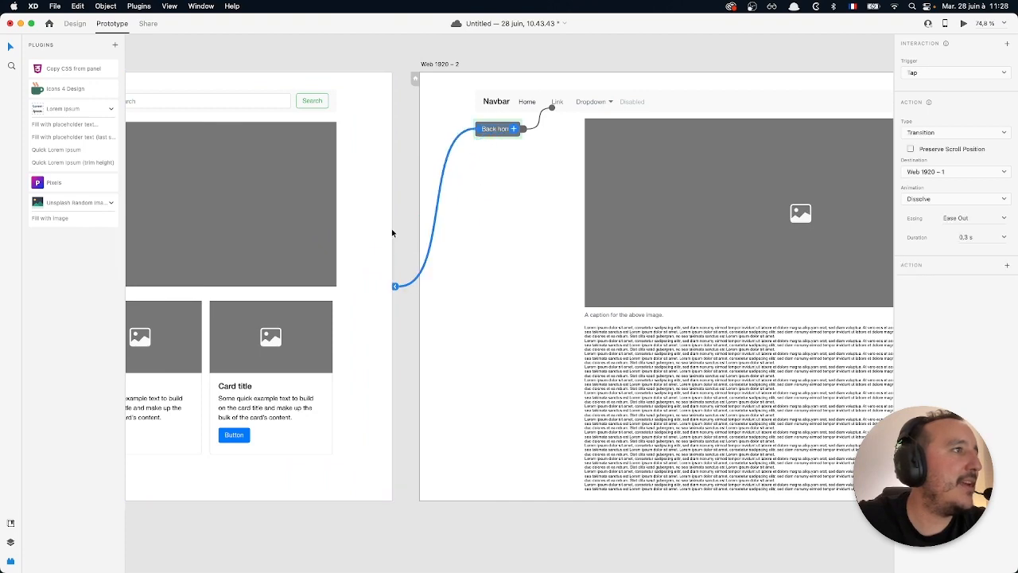
left_click(398, 367)
left_click(389, 363)
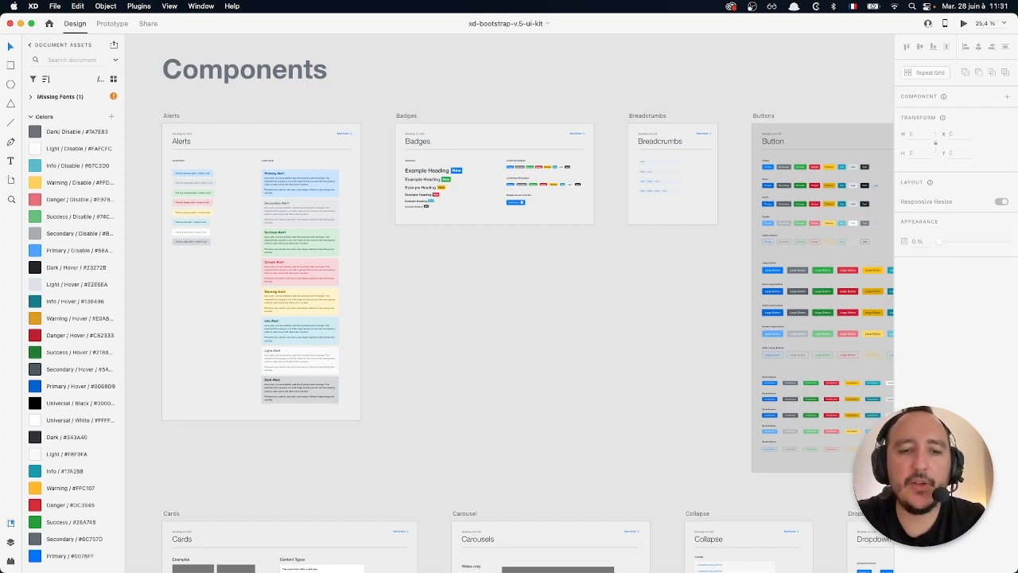
Switch from the UI kit document to Chrome.
key("super+Tab")
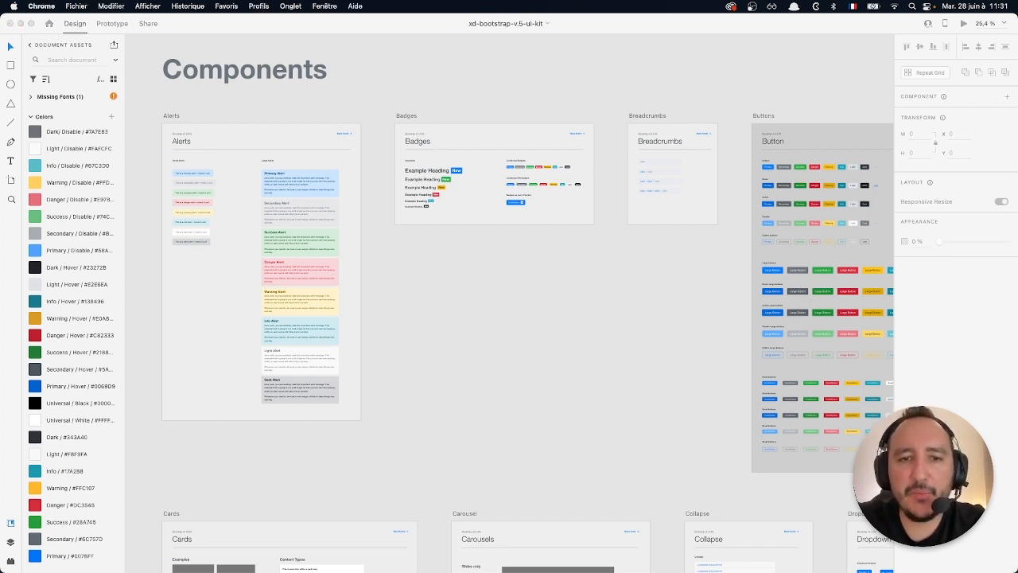